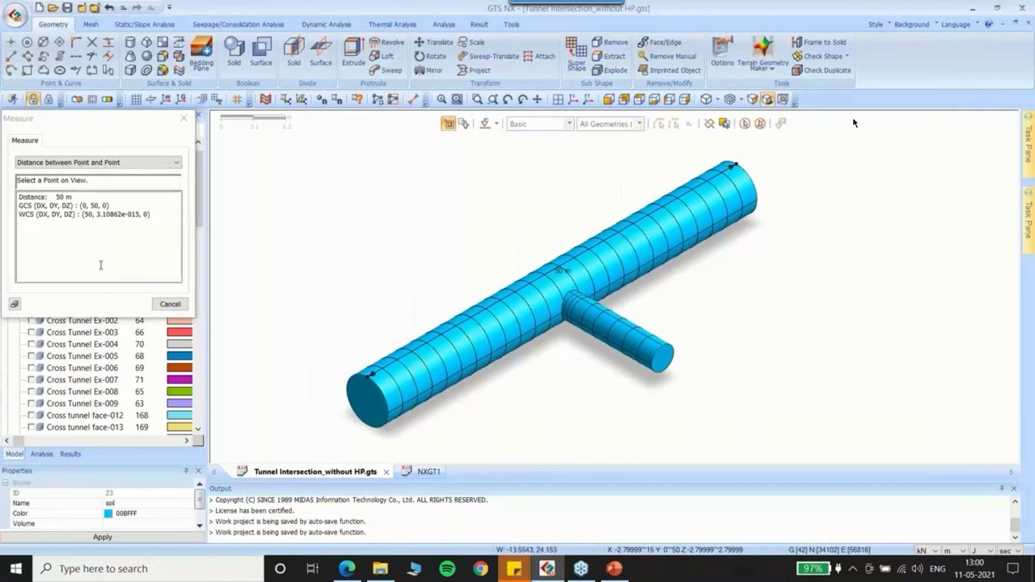
# Measure the cross tunnel's length point to point, from its free end face to its junction with the main tunnel
pyautogui.moveTo(133, 129); pyautogui.dragTo(231, 112)
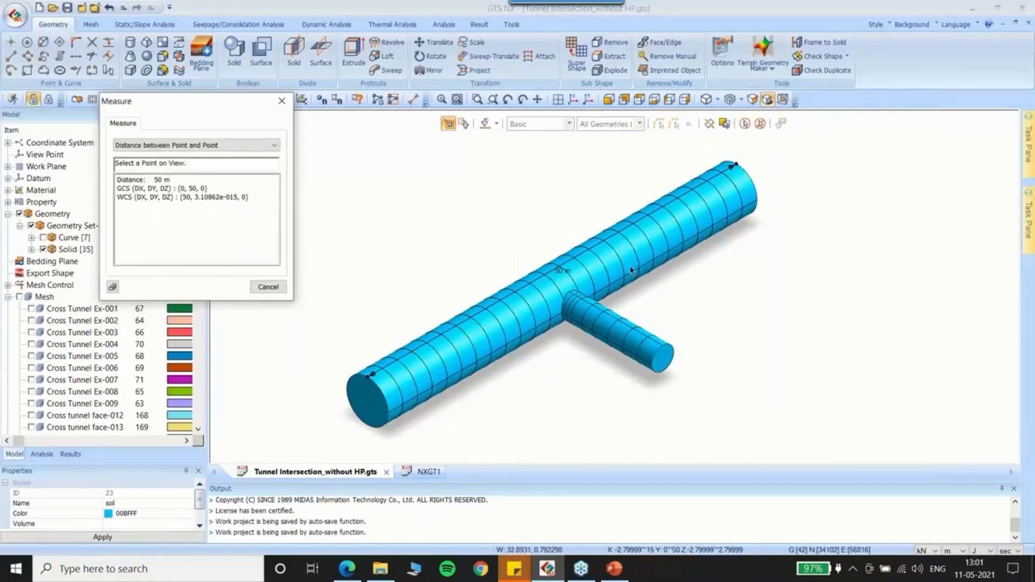
pyautogui.scroll(2, 631, 270)
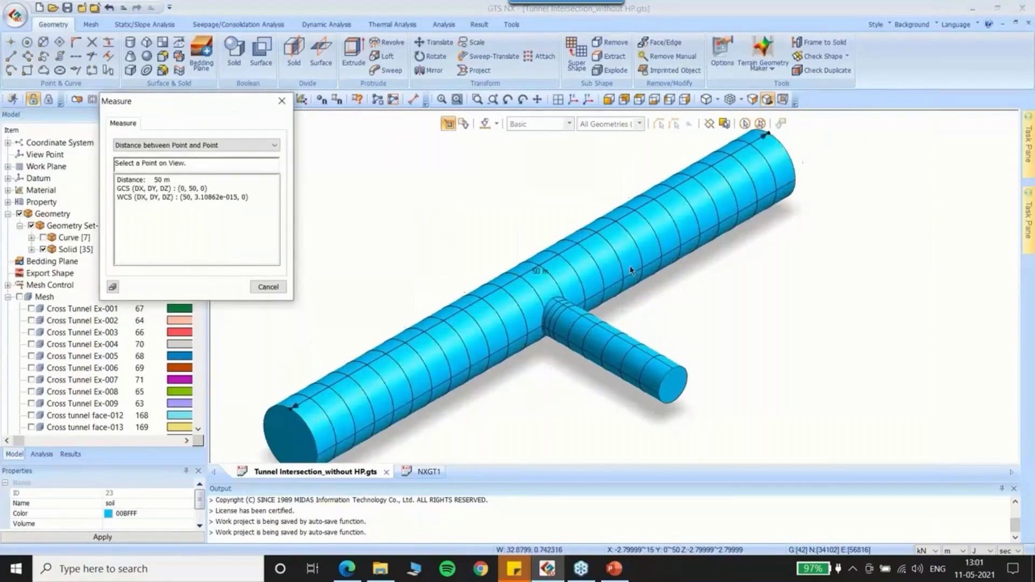
pyautogui.scroll(1, 631, 269)
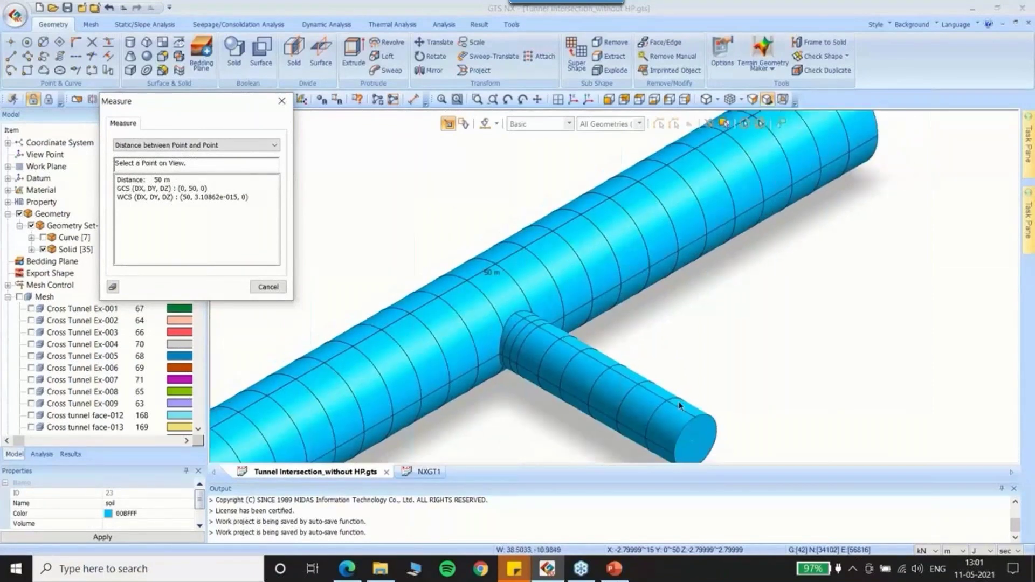
pyautogui.click(694, 418)
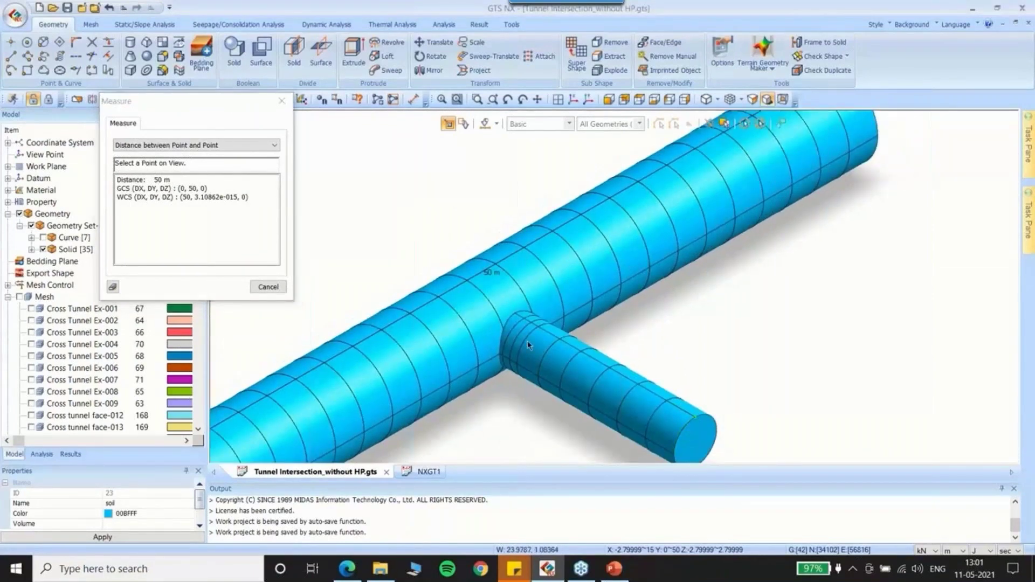
pyautogui.click(513, 317)
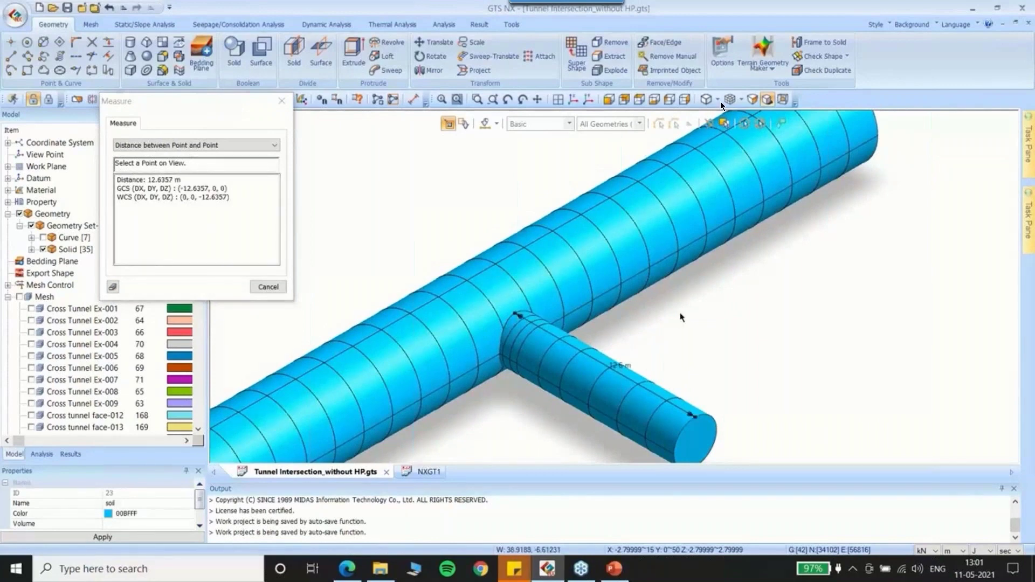
pyautogui.scroll(3, 588, 350)
pyautogui.scroll(-5, 586, 353)
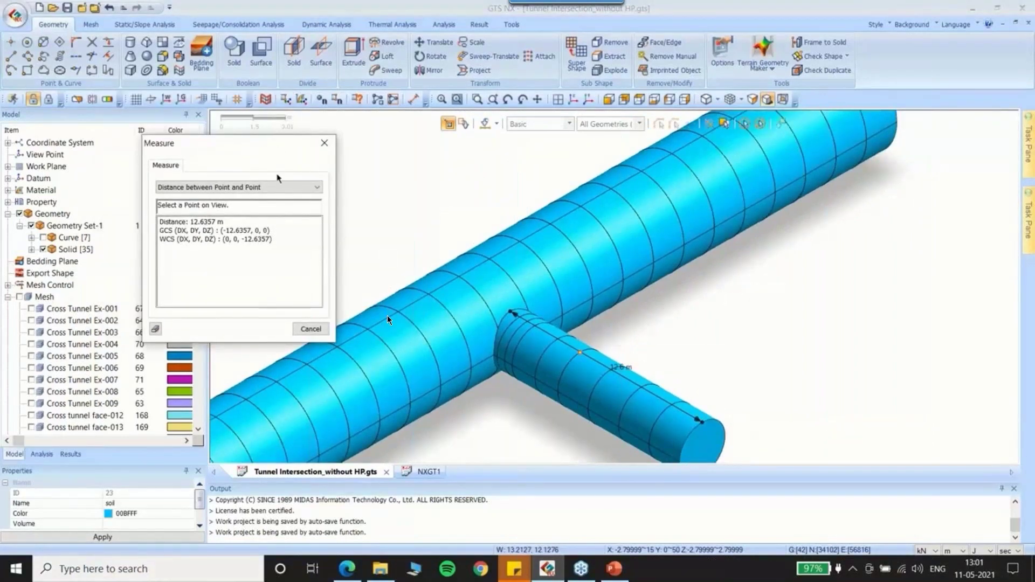
# Review the available distance and angle measurement types, and close the Measure tool
pyautogui.click(277, 186)
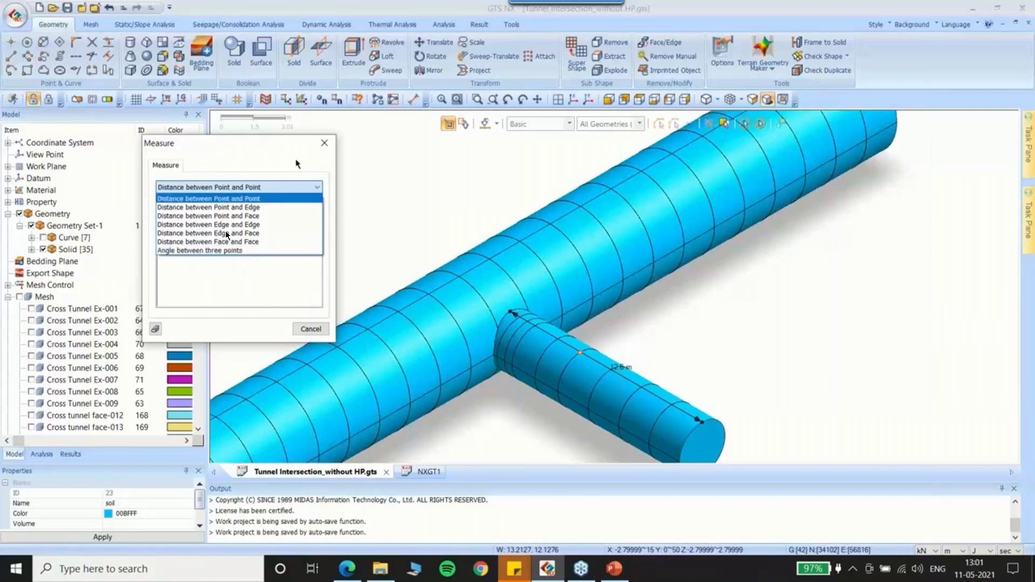
pyautogui.click(325, 144)
pyautogui.click(325, 143)
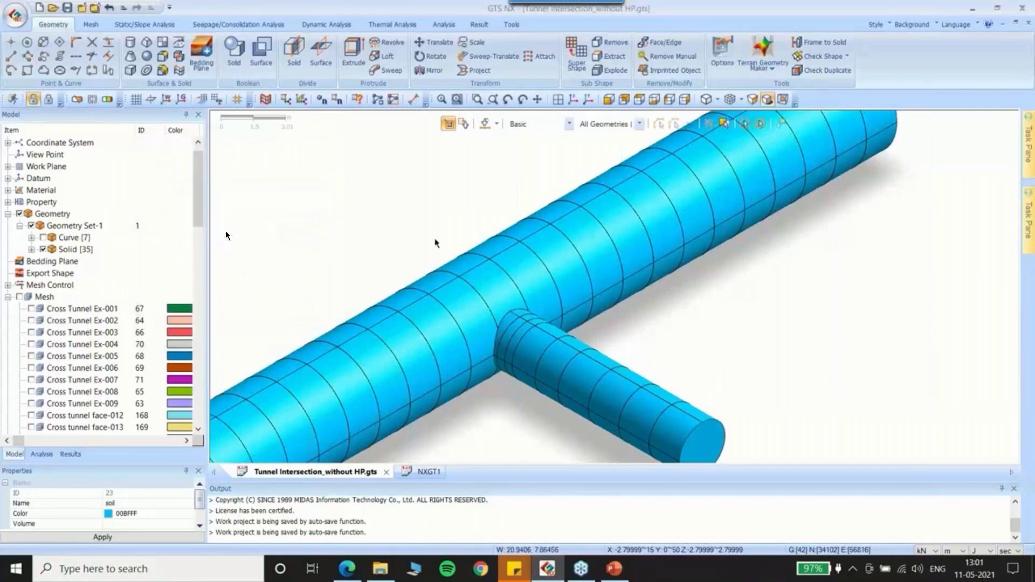
# Select the first excavation segment at the near end of the main tunnel
pyautogui.scroll(-3, 621, 294)
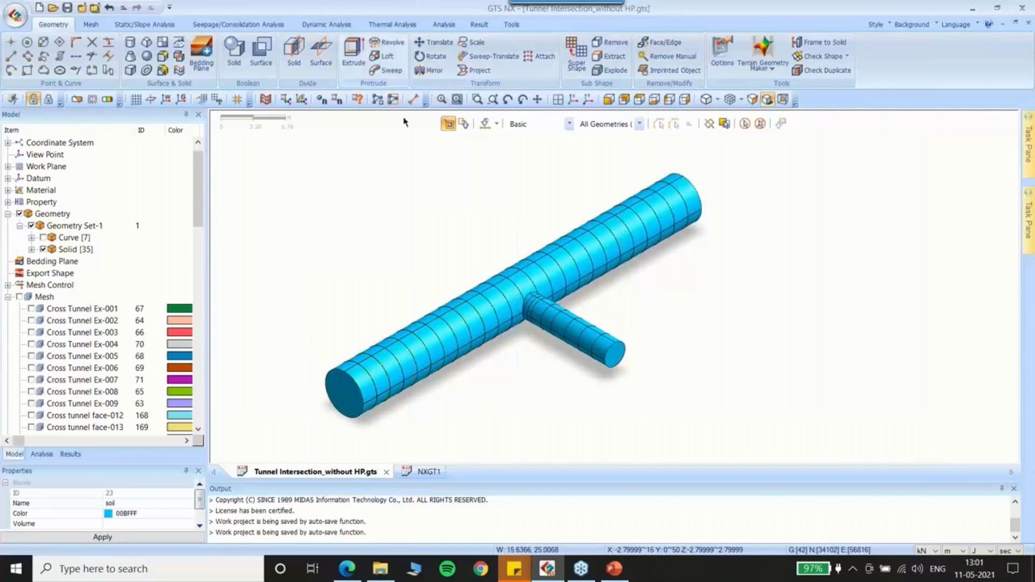
pyautogui.scroll(-2, 517, 218)
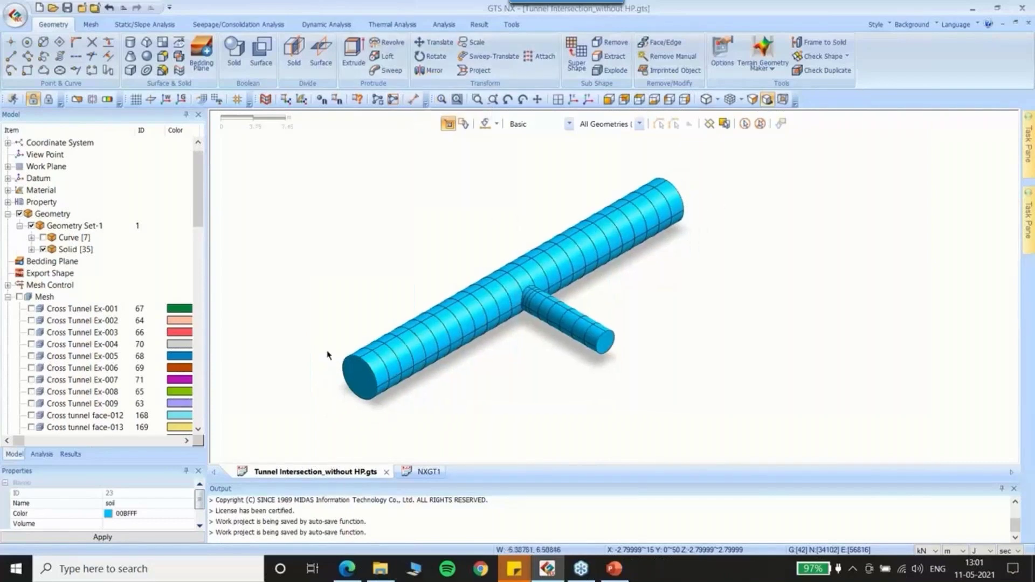
pyautogui.scroll(1, 327, 355)
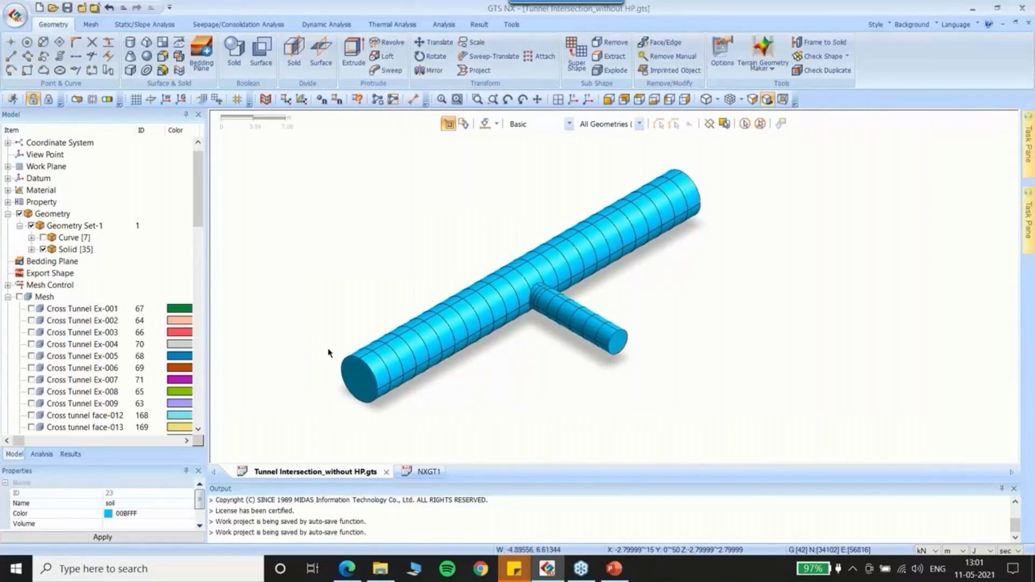
pyautogui.scroll(8, 330, 393)
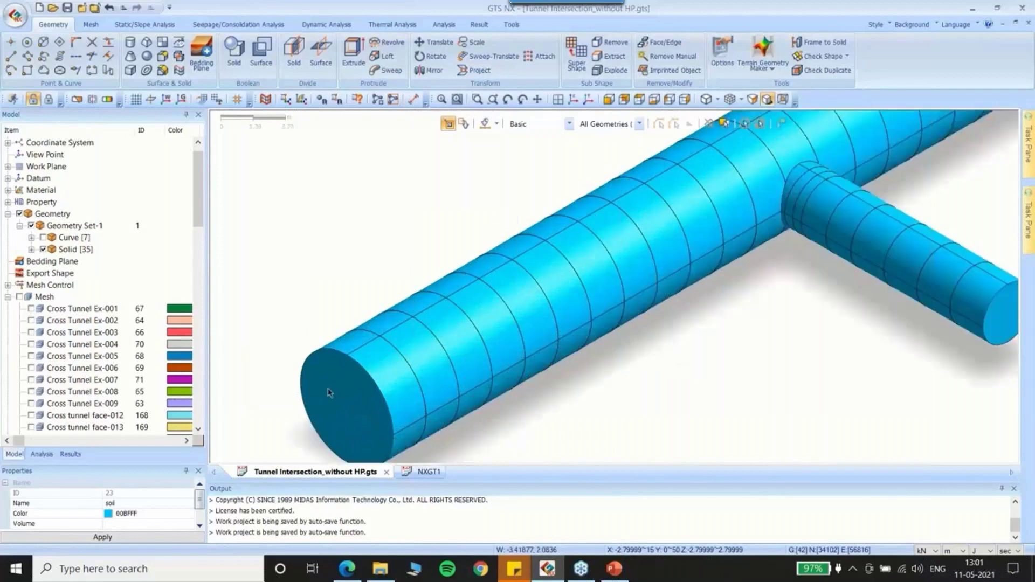
pyautogui.scroll(-5, 330, 392)
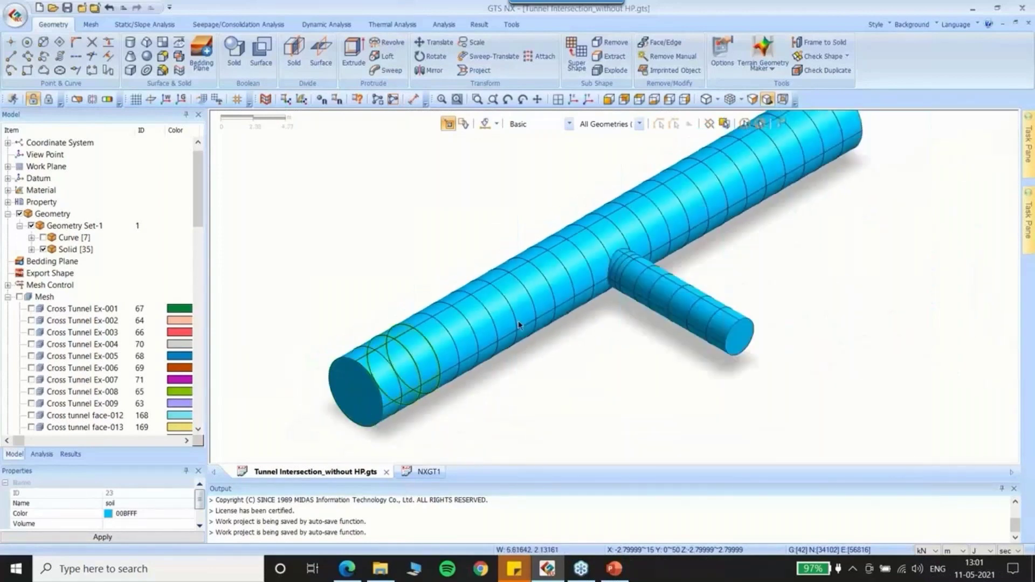
pyautogui.scroll(4, 321, 333)
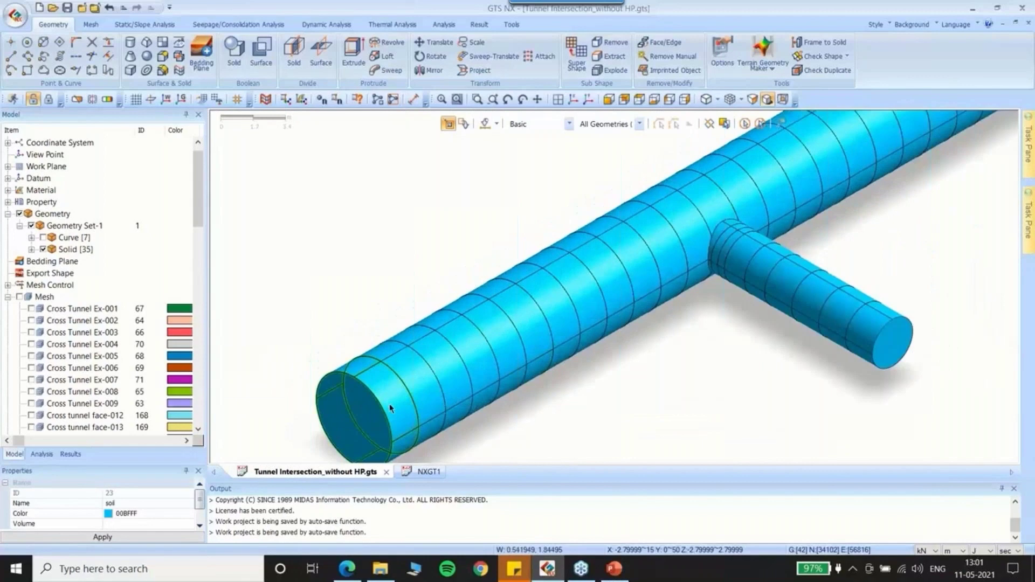
pyautogui.click(390, 403)
pyautogui.scroll(-3, 328, 273)
pyautogui.scroll(-2, 328, 274)
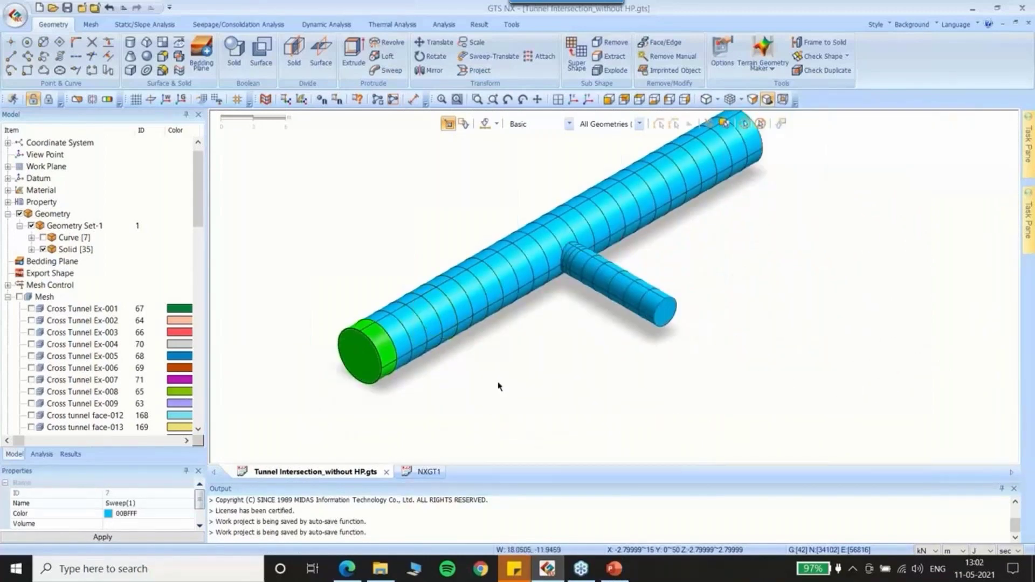
# Add the next two near-end segments and the last far-end segment of the main tunnel to the selection
pyautogui.scroll(-1, 497, 370)
pyautogui.scroll(2, 360, 373)
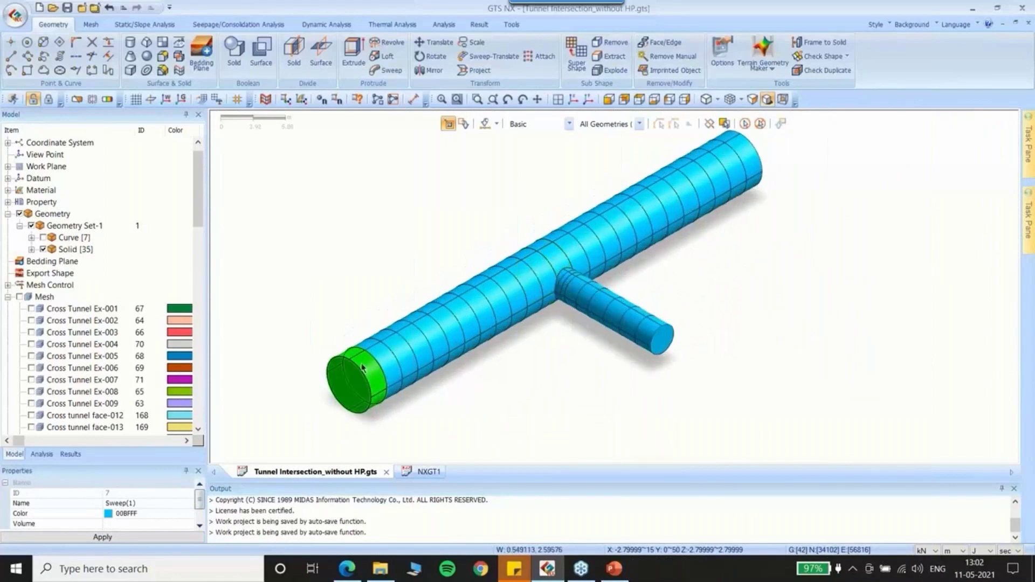
pyautogui.click(384, 358)
pyautogui.click(403, 348)
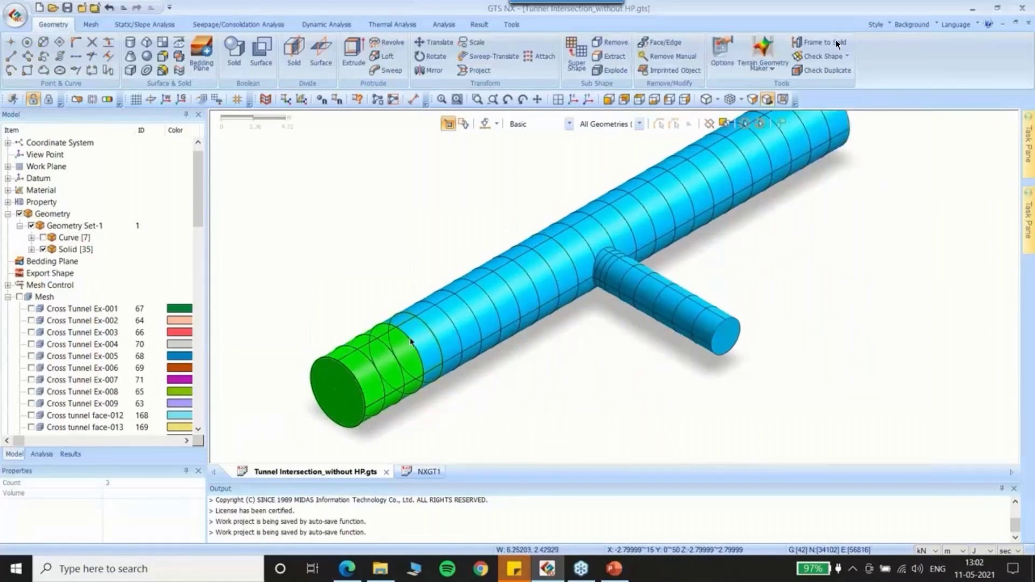
pyautogui.scroll(-2, 435, 333)
pyautogui.click(769, 145)
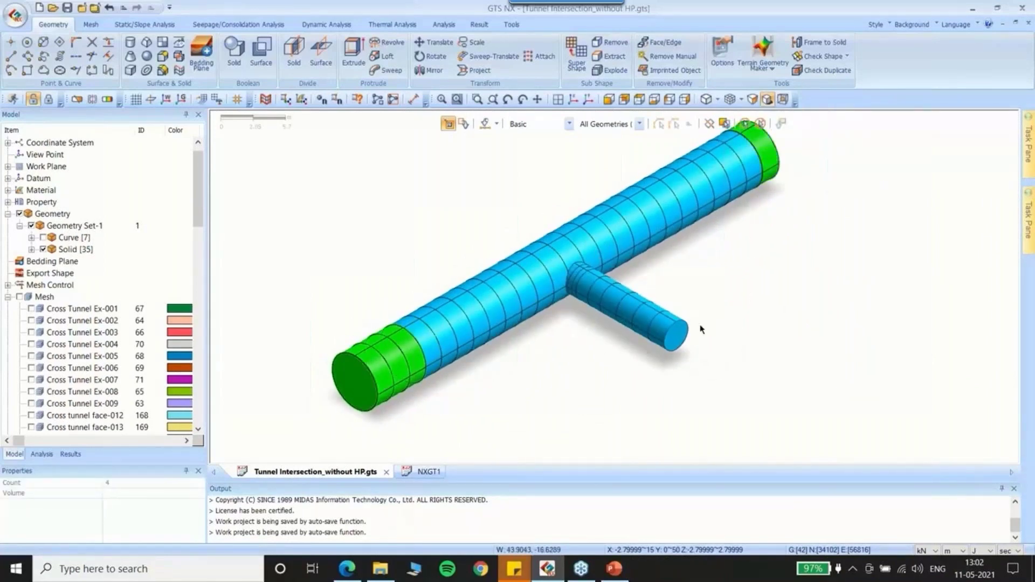
# Add the cross tunnel's outer segments to the selection, working from its free end toward the junction
pyautogui.scroll(2, 699, 325)
pyautogui.scroll(-1, 697, 326)
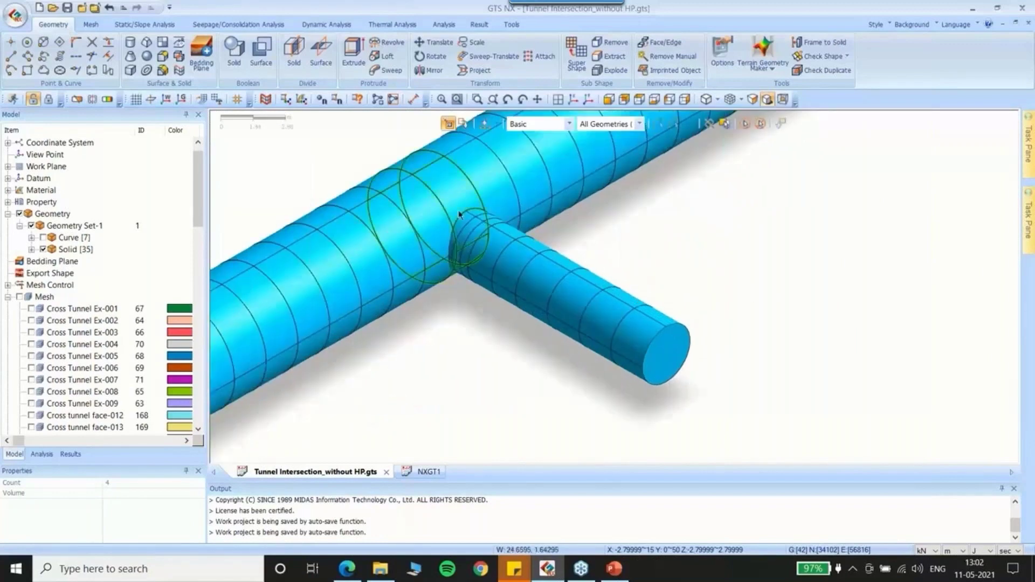
pyautogui.scroll(2, 734, 348)
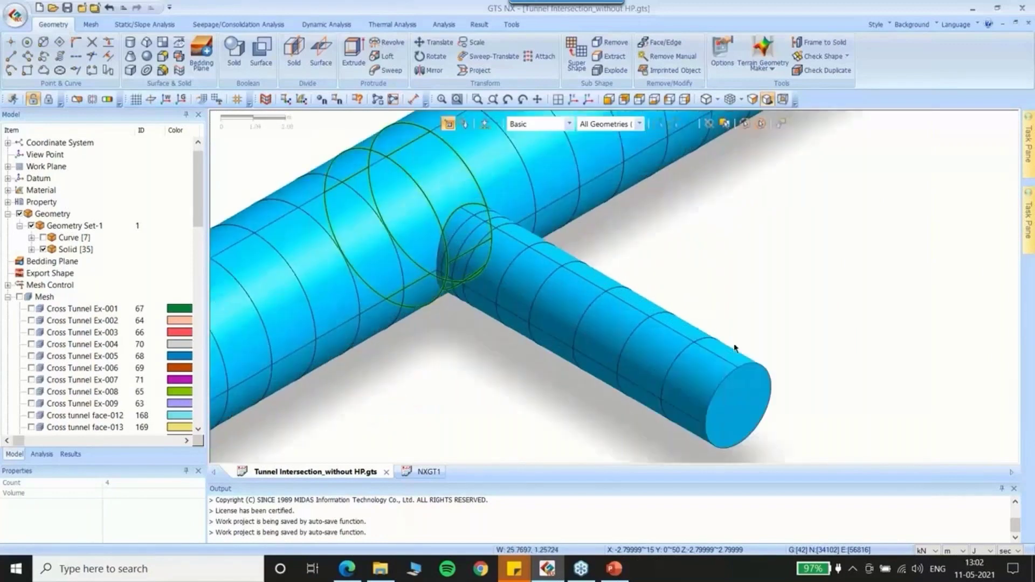
pyautogui.click(739, 374)
pyautogui.click(669, 326)
pyautogui.click(593, 294)
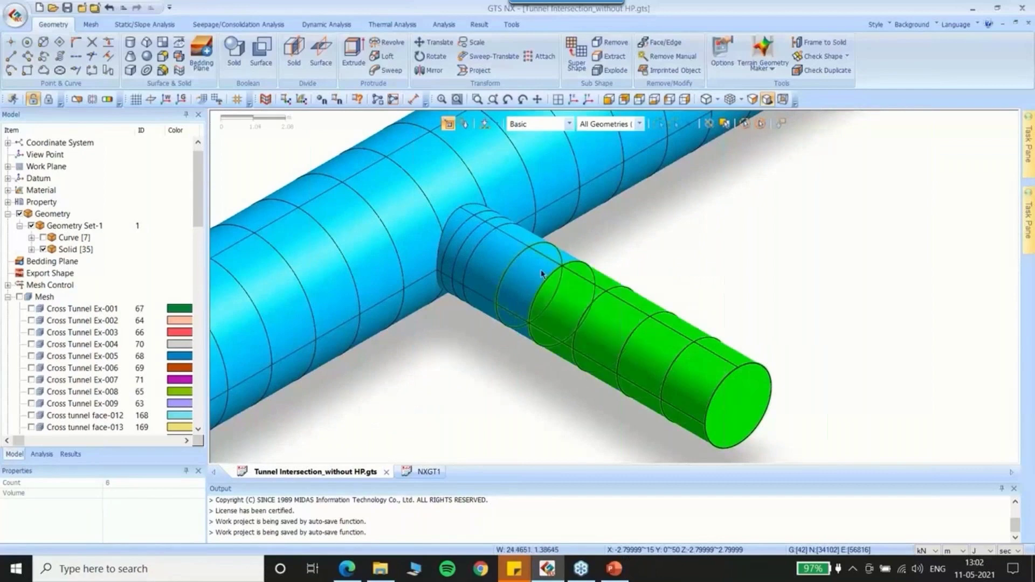
# Measure the lengths of the cross tunnel's first two segments, starting from the junction with the main tunnel
pyautogui.scroll(1, 531, 225)
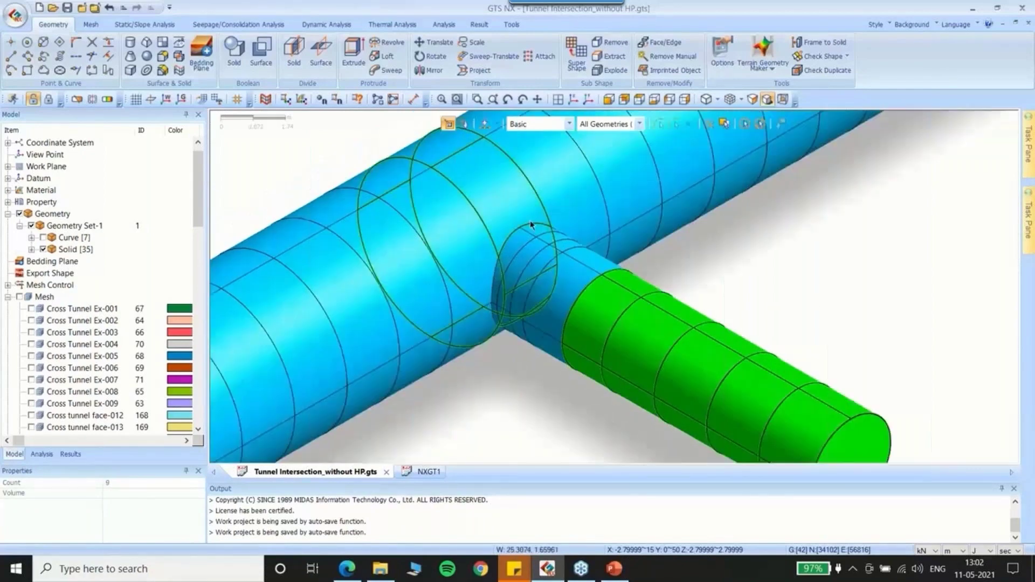
pyautogui.scroll(1, 531, 225)
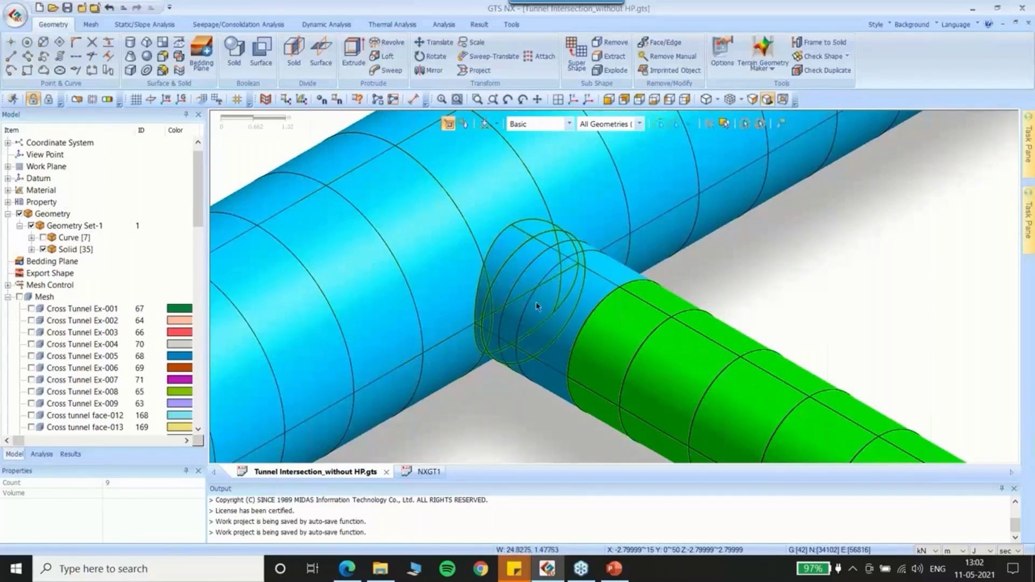
pyautogui.scroll(2, 452, 337)
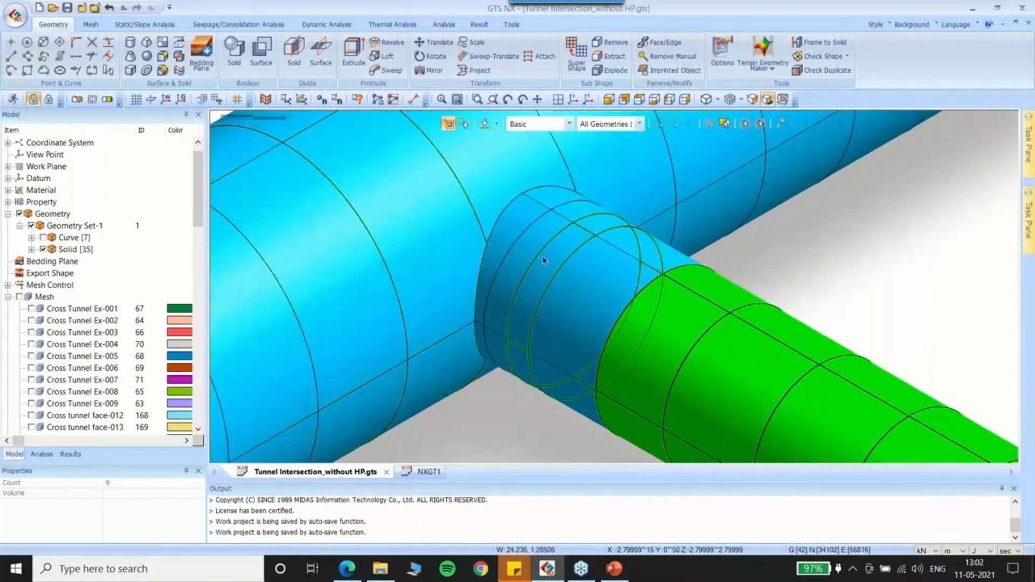
pyautogui.scroll(-1, 437, 214)
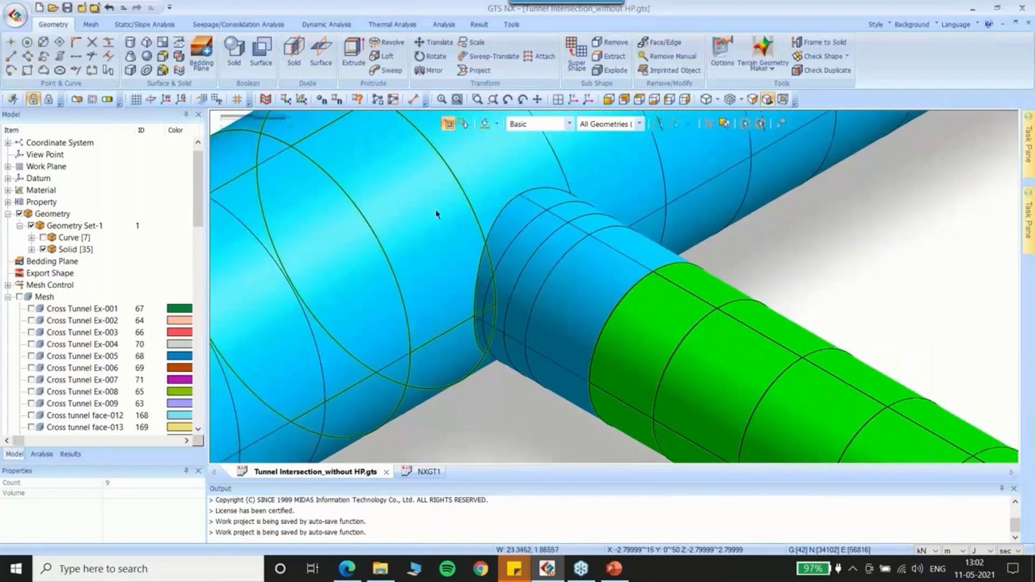
pyautogui.scroll(-1, 436, 214)
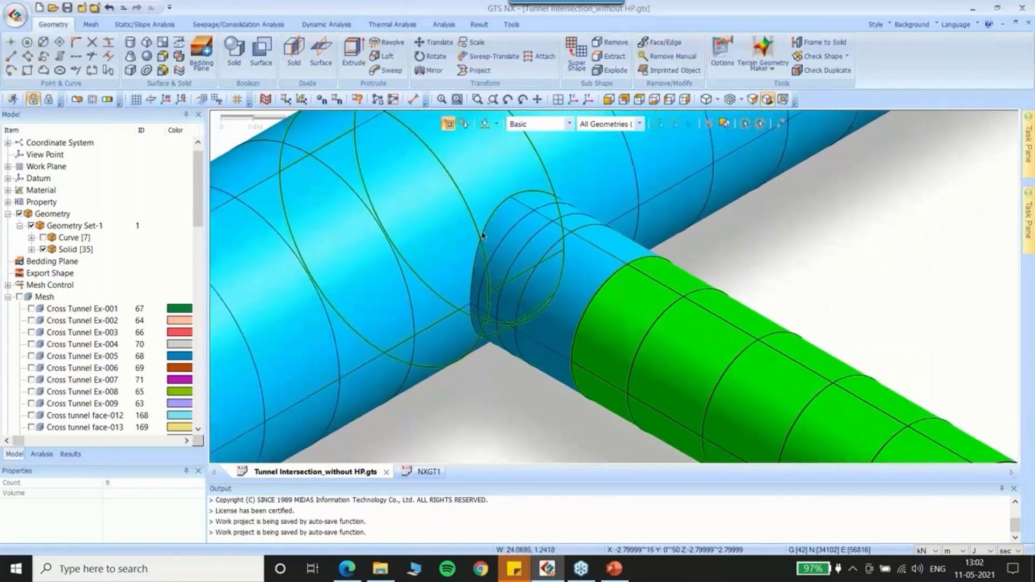
pyautogui.scroll(2, 483, 164)
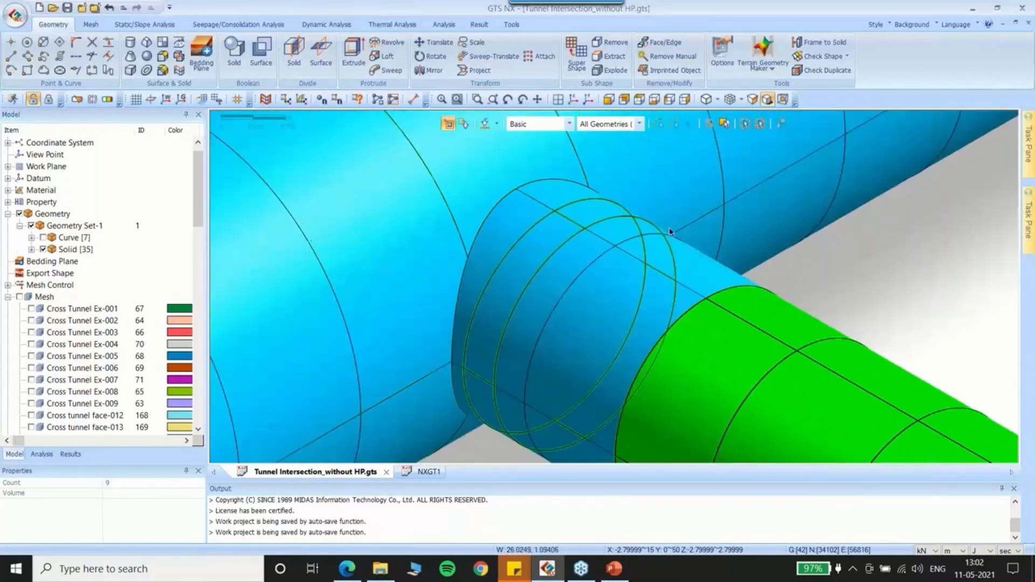
pyautogui.click(413, 99)
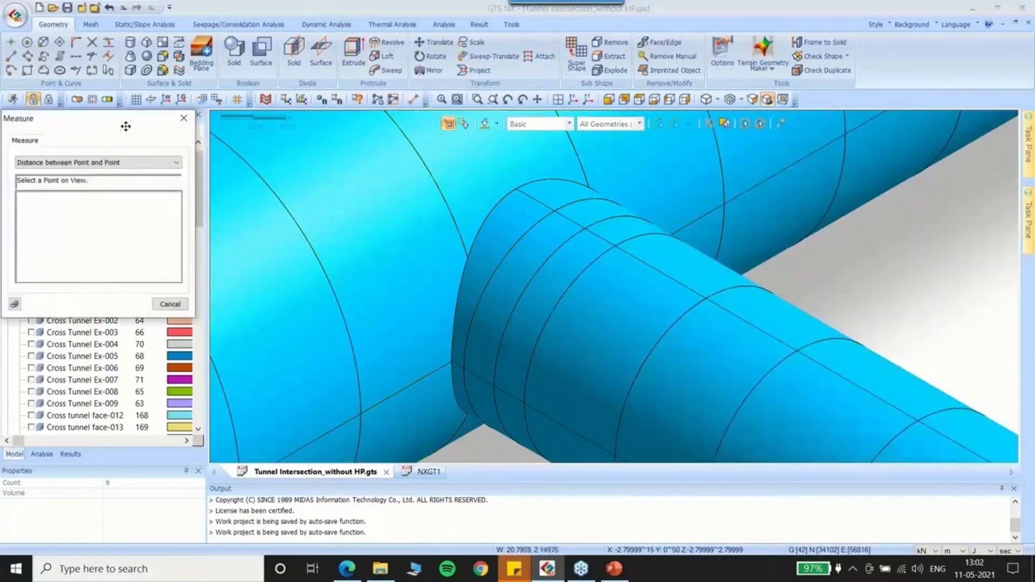
pyautogui.click(519, 192)
pyautogui.click(551, 209)
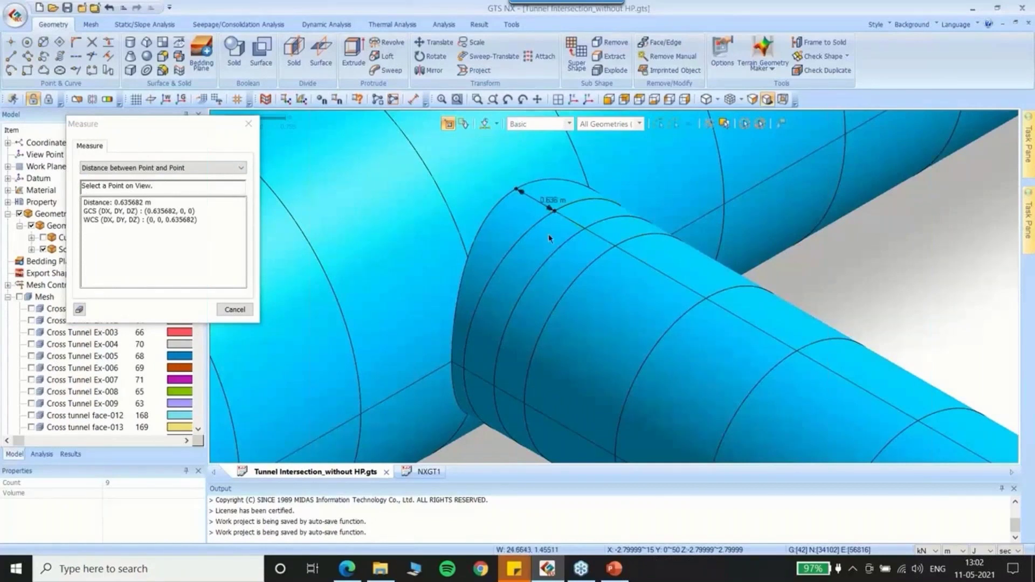
pyautogui.click(586, 229)
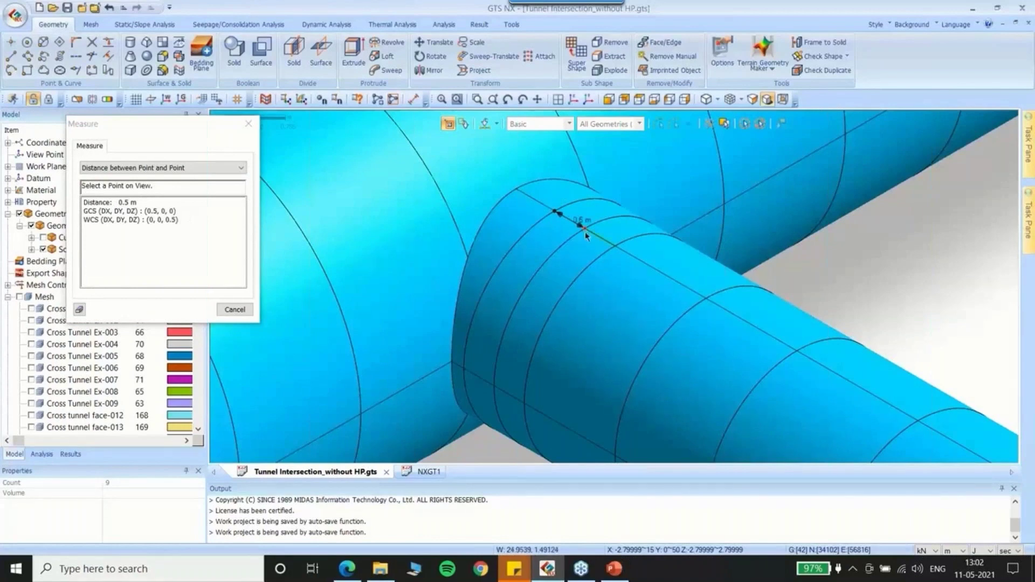
# Measure the lengths of the third, fourth and fifth cross tunnel segments counted from the junction
pyautogui.click(612, 247)
pyautogui.click(615, 248)
pyautogui.click(703, 297)
pyautogui.click(796, 352)
pyautogui.scroll(-5, 597, 307)
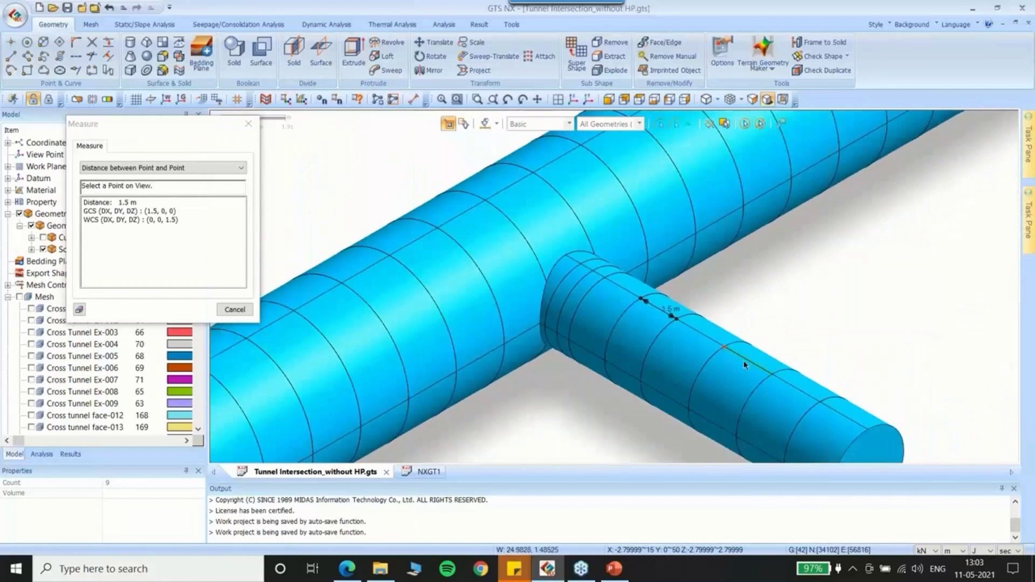
# Measure the lengths of the cross tunnel's outermost segments up to its free end face, and close the Measure tool
pyautogui.click(743, 360)
pyautogui.scroll(4, 776, 393)
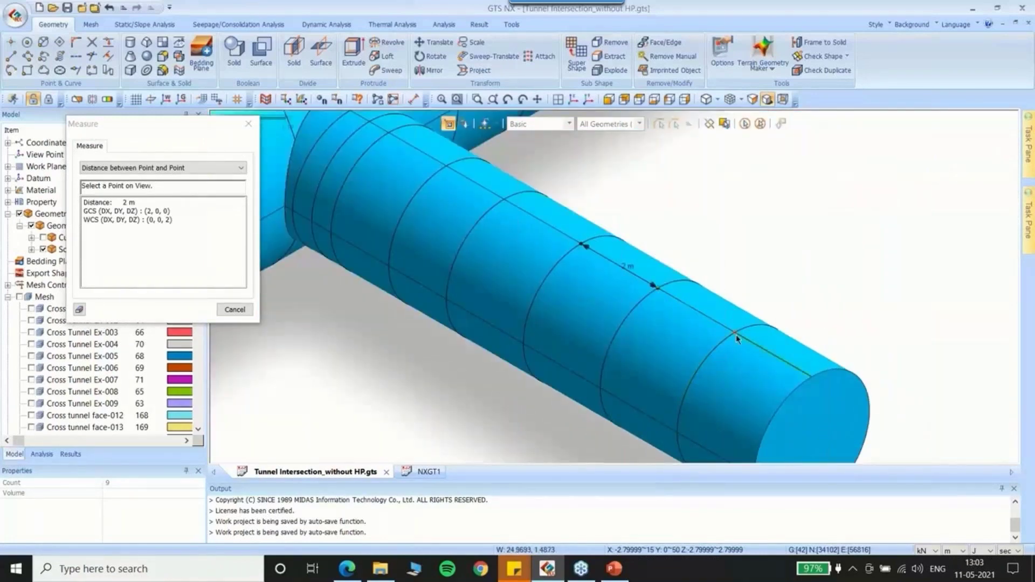
pyautogui.scroll(-2, 737, 330)
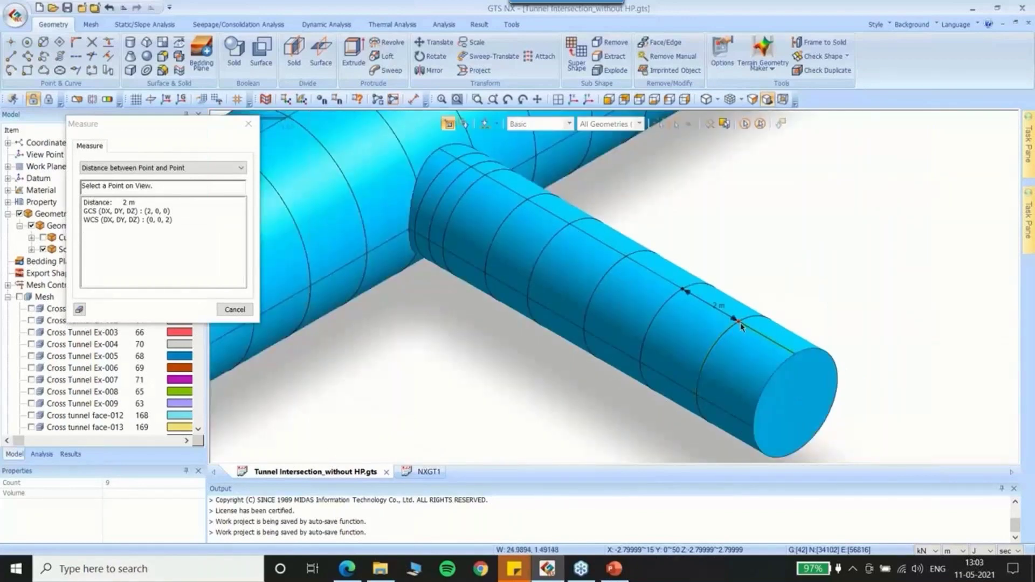
pyautogui.click(797, 357)
pyautogui.moveTo(207, 124); pyautogui.dragTo(261, 175)
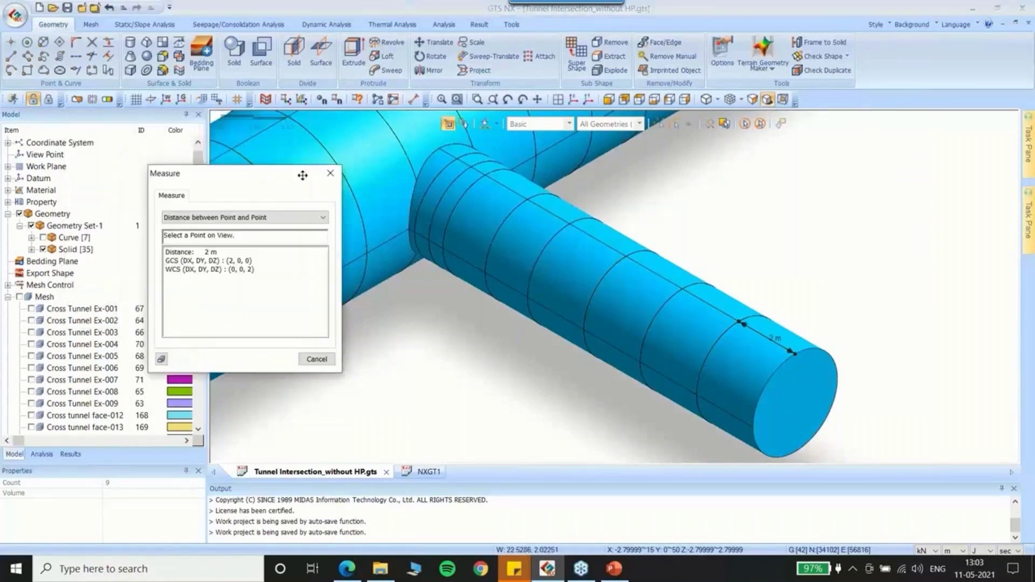
pyautogui.click(301, 158)
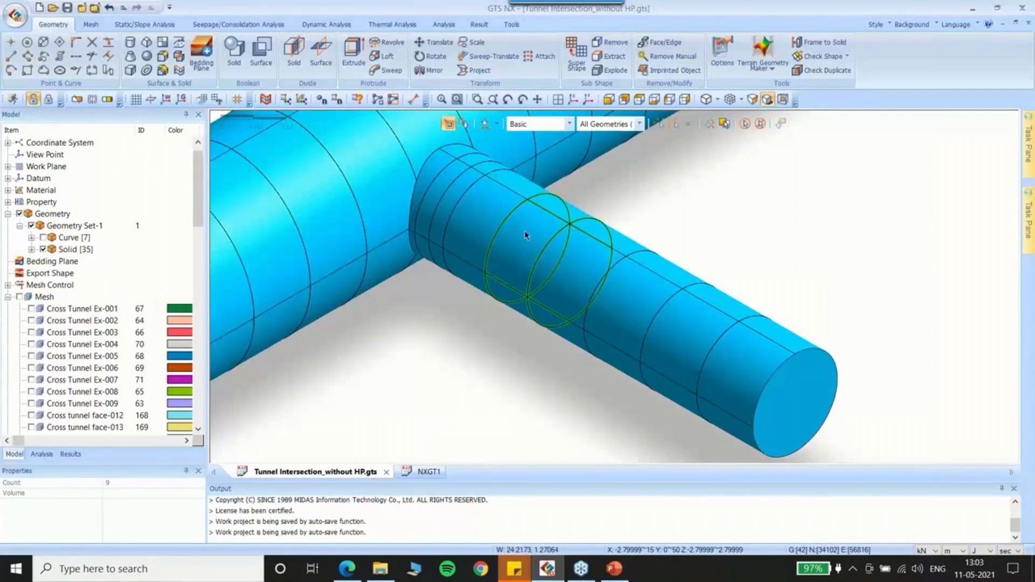
# Hide the geometry solids and display all mesh sets of the model in isometric view
pyautogui.click(575, 99)
pyautogui.scroll(5, 672, 153)
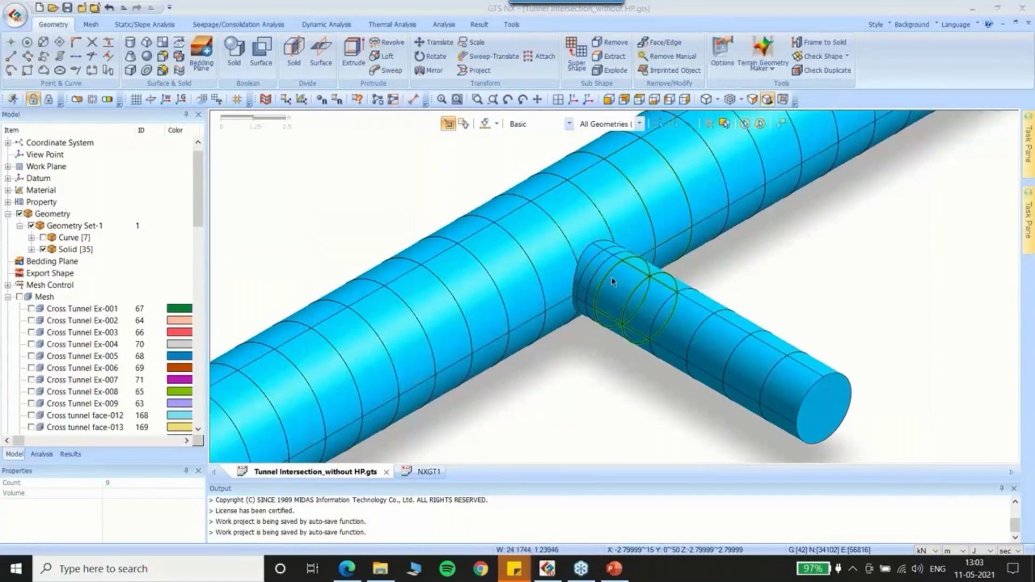
pyautogui.scroll(3, 597, 296)
pyautogui.scroll(-3, 598, 295)
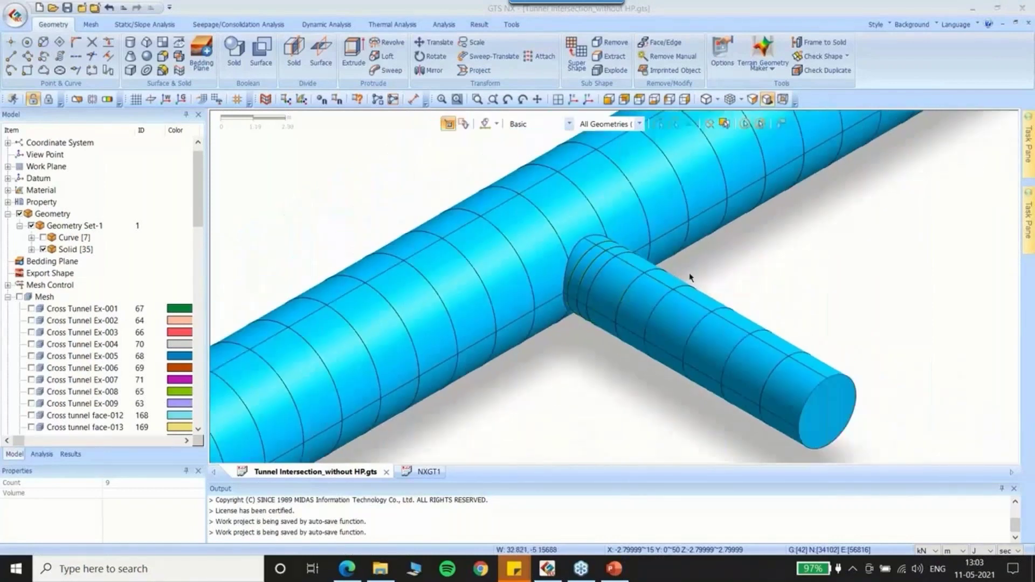
pyautogui.scroll(-5, 595, 276)
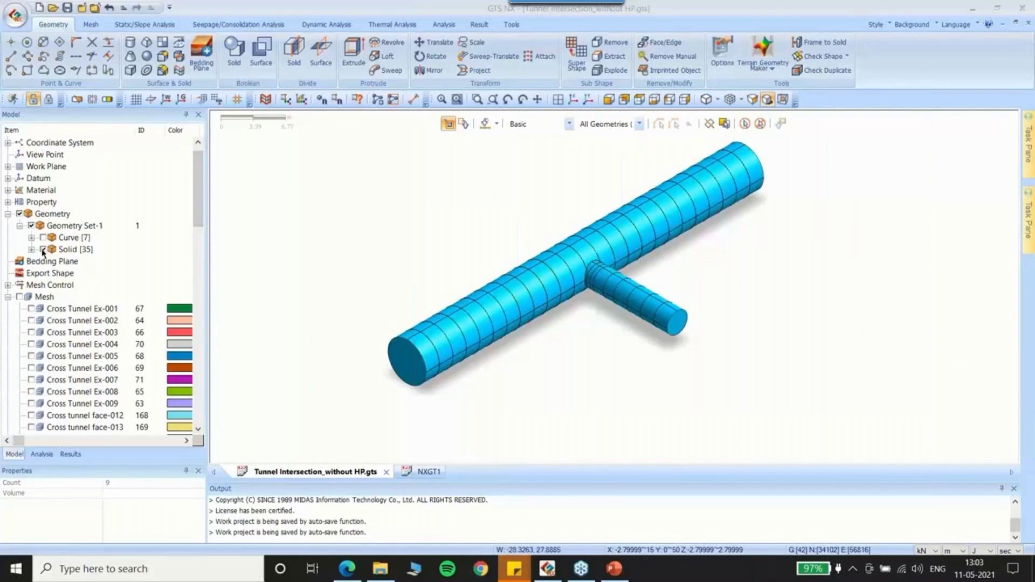
pyautogui.click(43, 250)
pyautogui.click(19, 297)
pyautogui.scroll(-2, 561, 272)
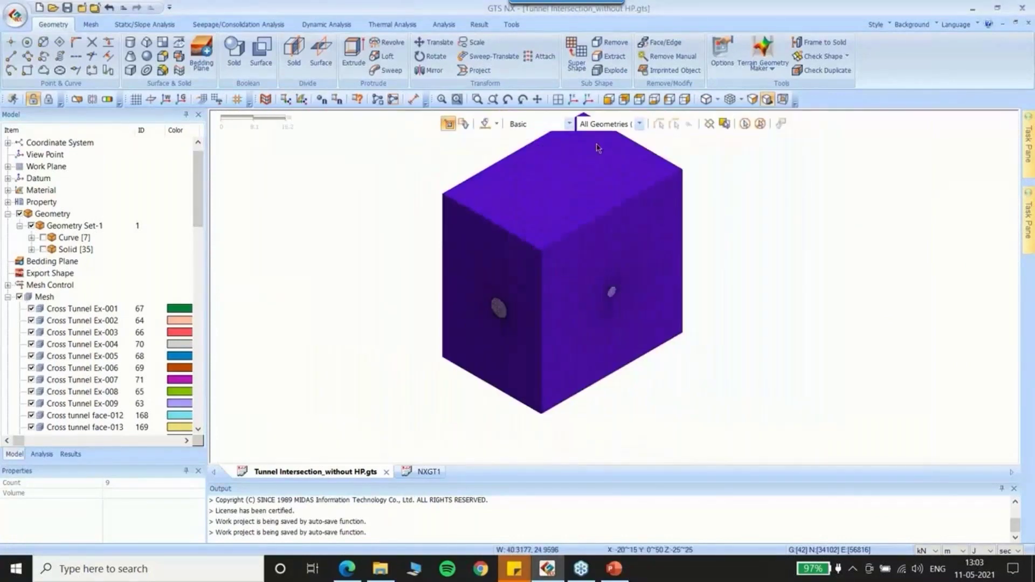
pyautogui.click(537, 99)
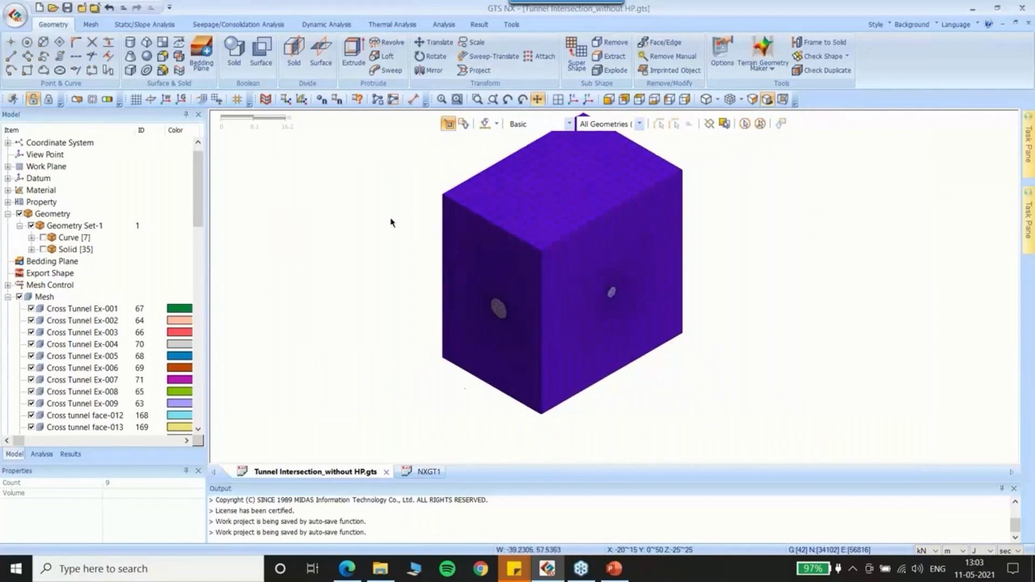
pyautogui.moveTo(392, 222); pyautogui.dragTo(395, 266)
pyautogui.scroll(4, 567, 255)
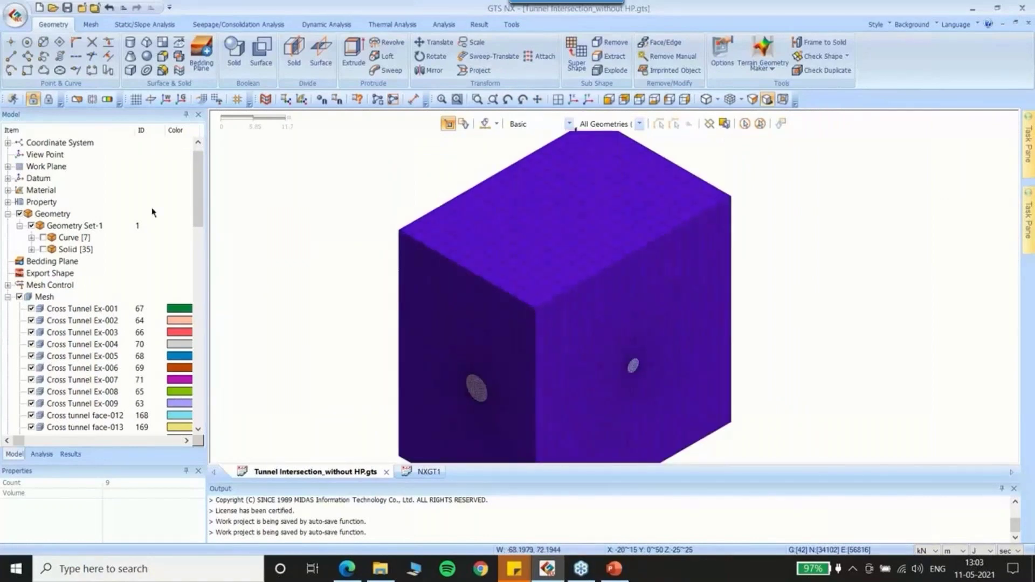
# Using the Mesh Set selection filter, select the SOil mesh block and hide it to expose the meshed tunnels
pyautogui.scroll(-1, 202, 223)
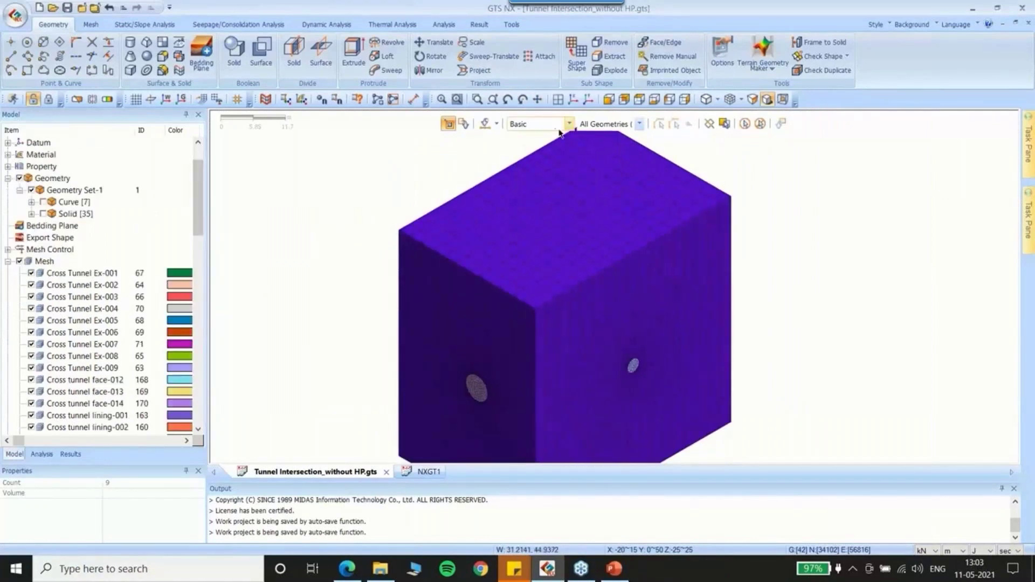
pyautogui.click(639, 124)
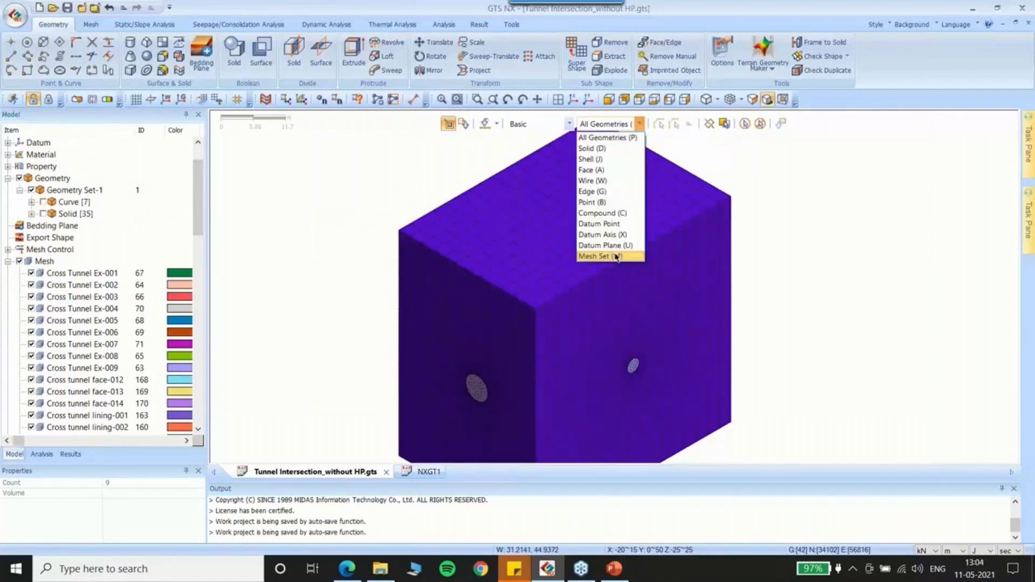
pyautogui.click(617, 257)
pyautogui.click(587, 233)
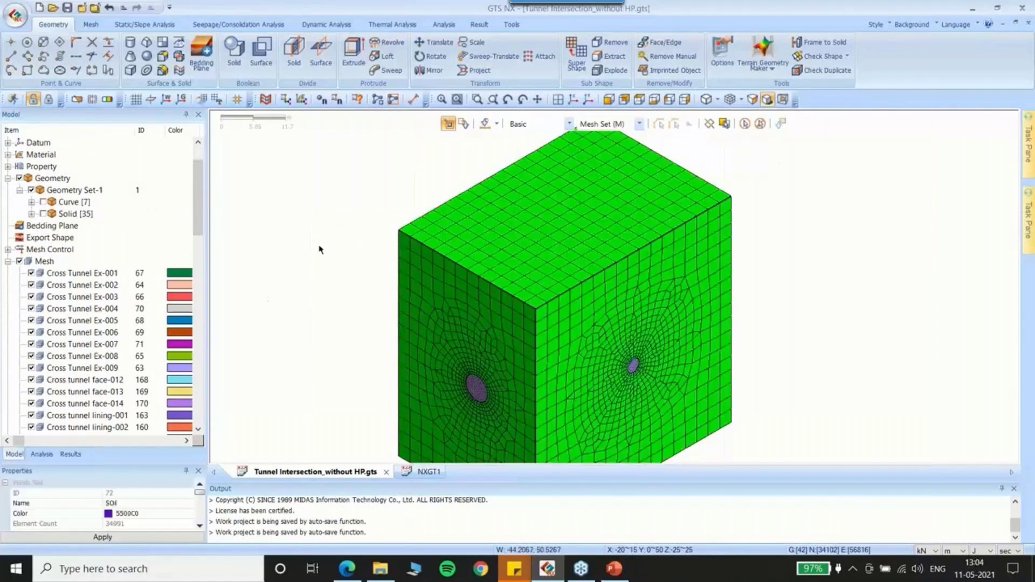
pyautogui.scroll(-2, 795, 245)
pyautogui.rightClick(578, 228)
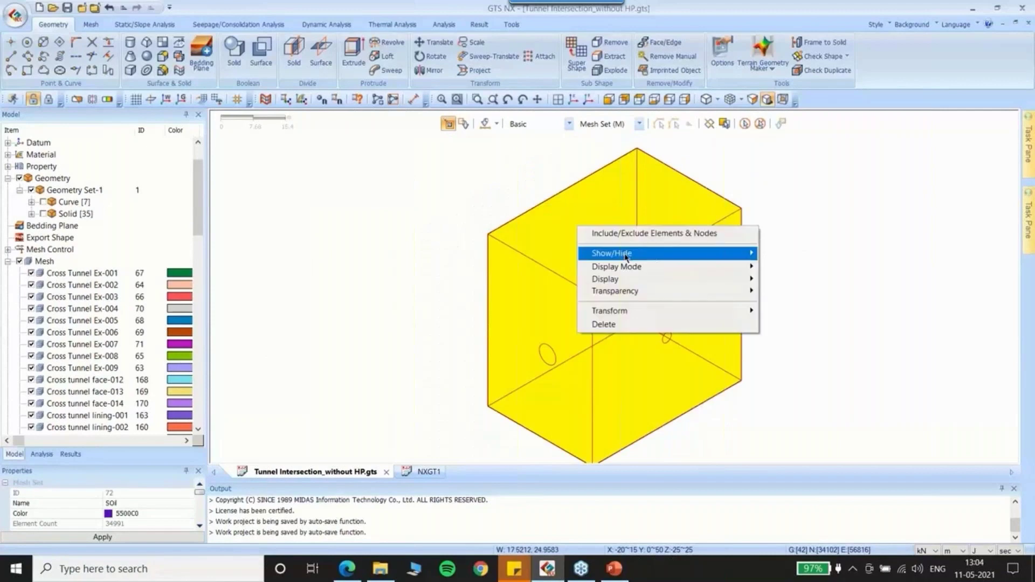
pyautogui.moveTo(626, 255)
pyautogui.click(777, 267)
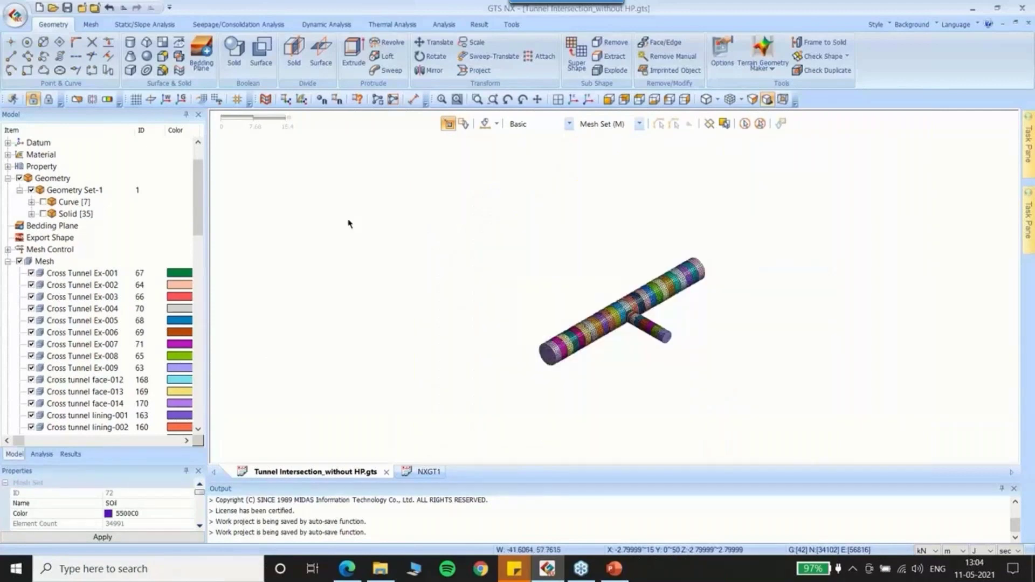
pyautogui.scroll(2, 858, 362)
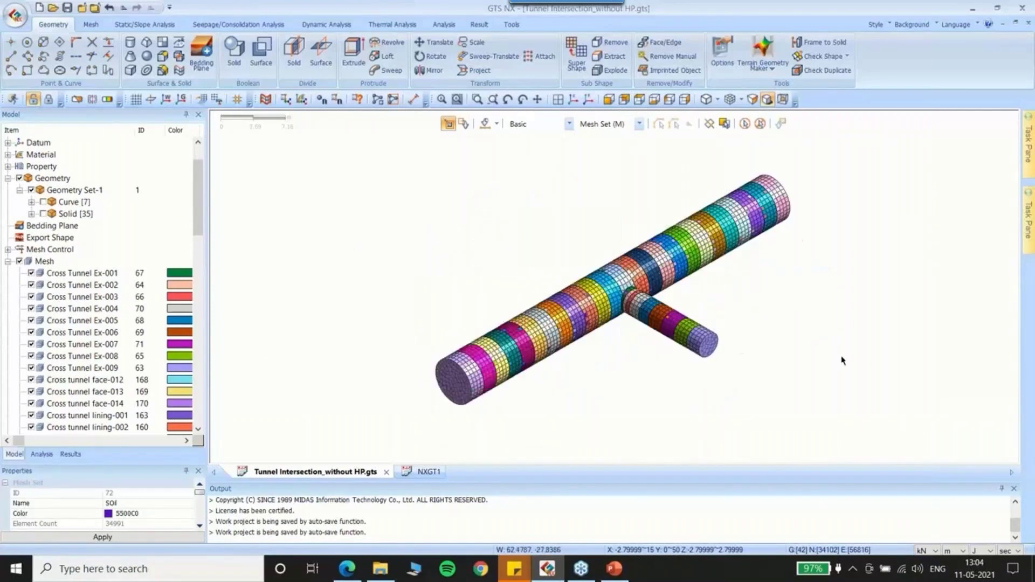
pyautogui.scroll(1, 842, 360)
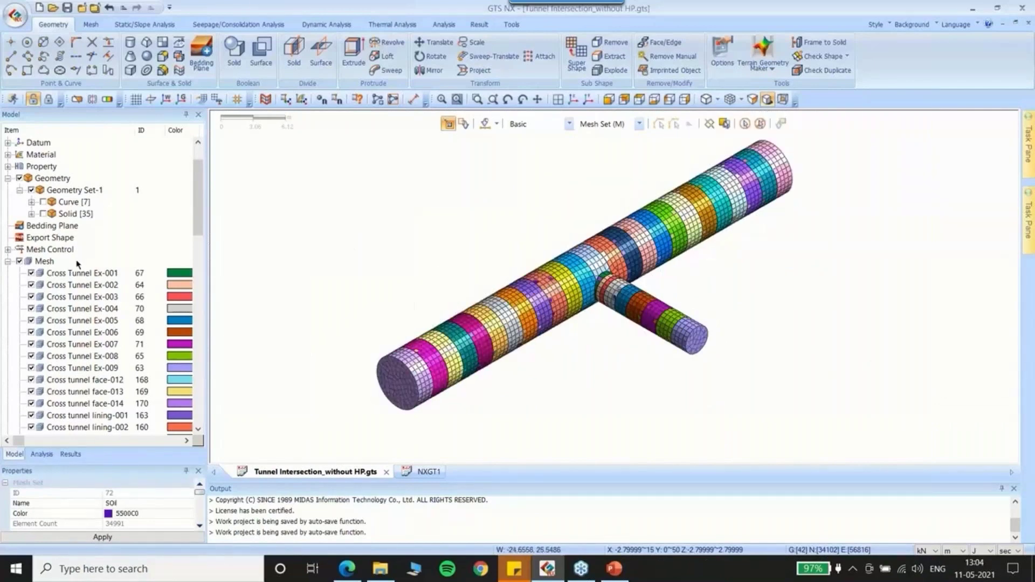
# Highlight the main tunnel excavation mesh sets one after another, from Main Tunnel Ex-001 through Main Tunnel Ex-025
pyautogui.moveTo(195, 215); pyautogui.dragTo(195, 303)
pyautogui.click(95, 214)
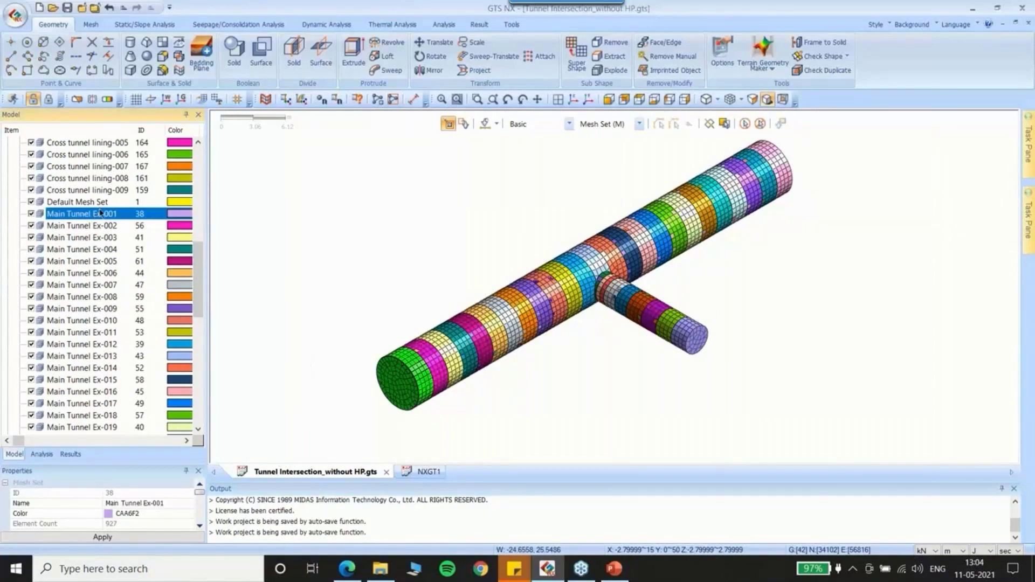
pyautogui.press('Down')
pyautogui.press('Down')
pyautogui.press('Down')
pyautogui.press('Down')
pyautogui.press('Down')
pyautogui.press('Down')
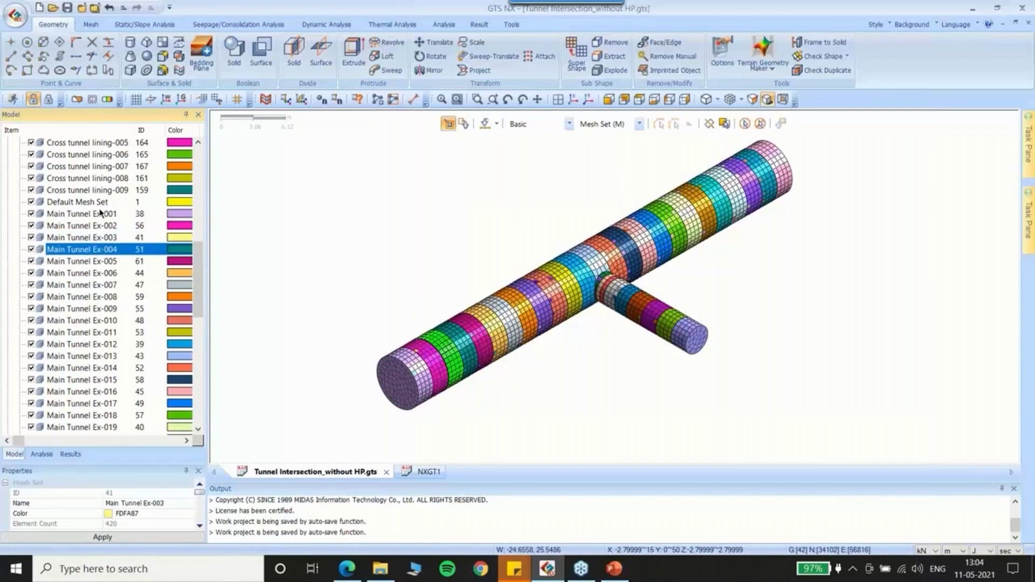
pyautogui.press('Down')
pyautogui.press('Down')
pyautogui.press('Down')
pyautogui.press('Down')
pyautogui.press('Down')
pyautogui.press('Down')
pyautogui.press('Down')
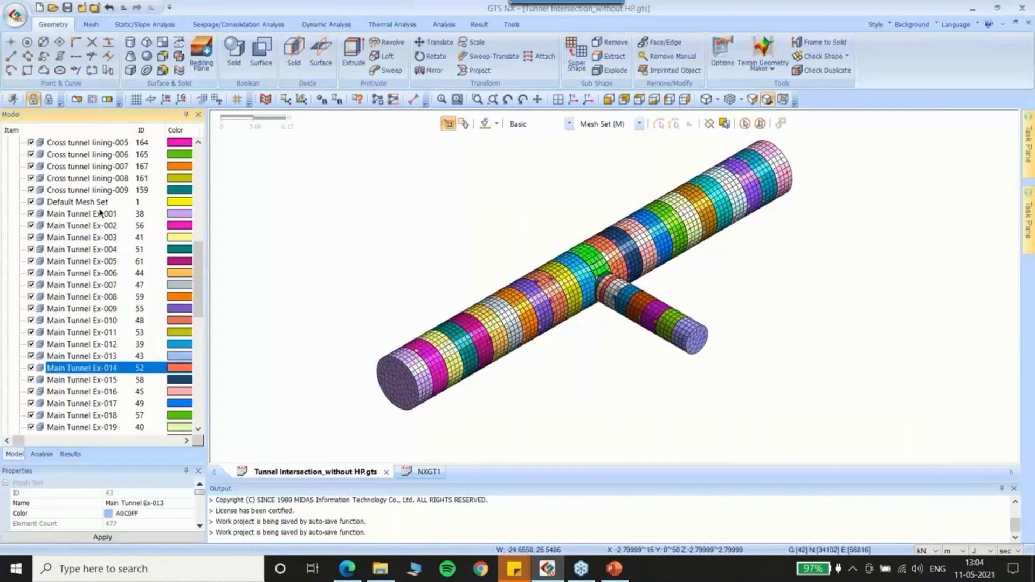
pyautogui.press('Down')
pyautogui.press('Down')
pyautogui.press('Down')
pyautogui.press('Down')
pyautogui.press('Down')
pyautogui.press('Down')
pyautogui.press('Down')
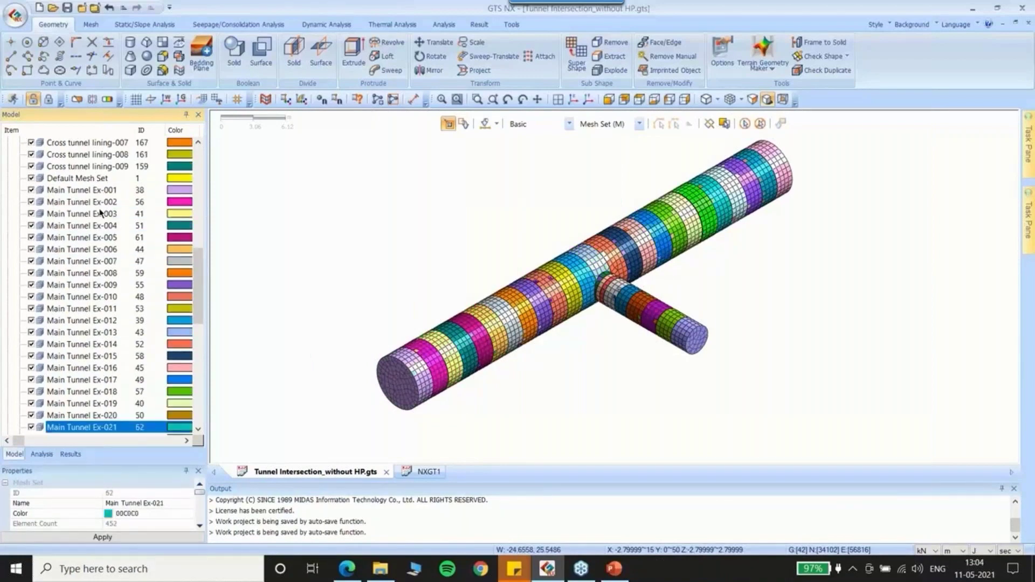
pyautogui.press('Down')
pyautogui.press('Down')
pyautogui.press('Down')
pyautogui.press('Down')
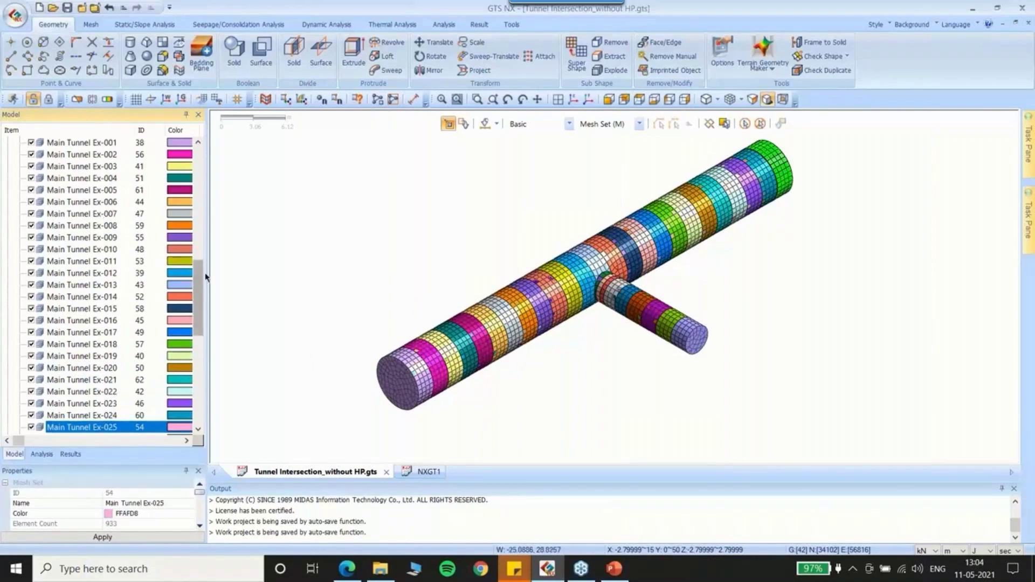
# Highlight the first three main tunnel lining mesh sets, Main tunnel lining-001 to Main tunnel lining-003, one after another
pyautogui.moveTo(205, 277); pyautogui.dragTo(200, 337)
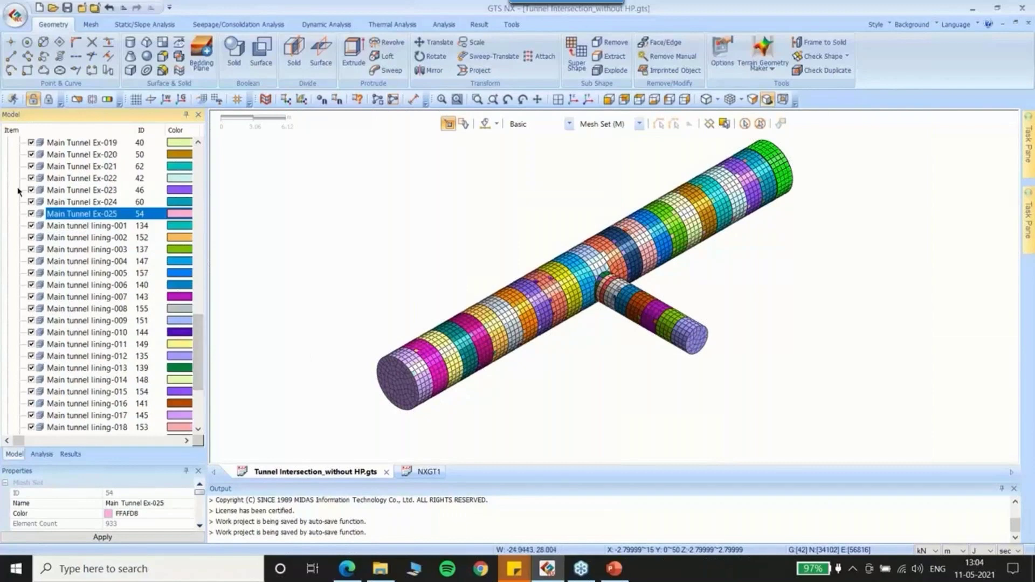
pyautogui.click(93, 226)
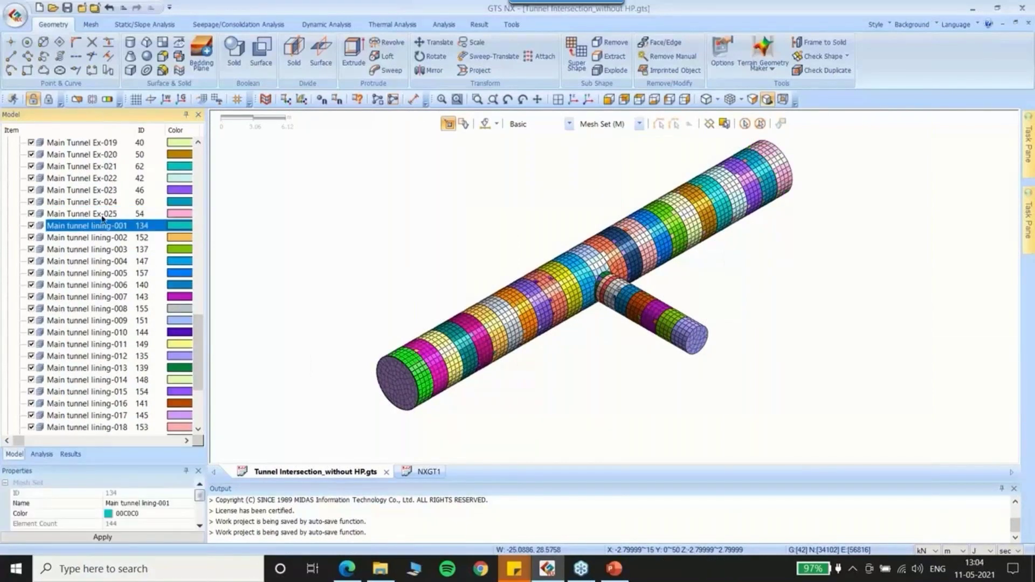
pyautogui.press('Down')
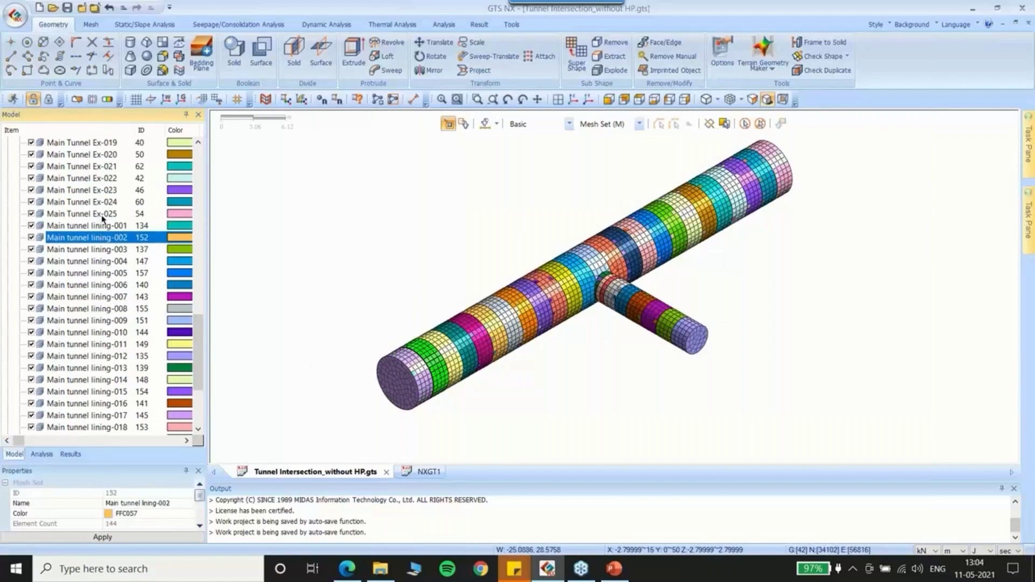
pyautogui.press('Down')
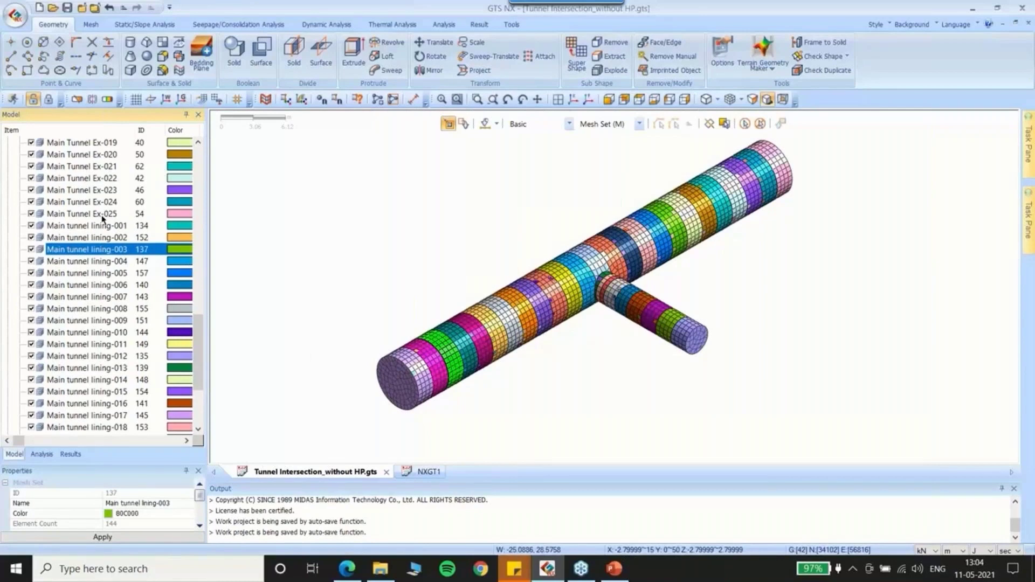
# Examine the mesh of the cross tunnel's first ring at its junction with the main tunnel, and clear the selection
pyautogui.scroll(3, 610, 282)
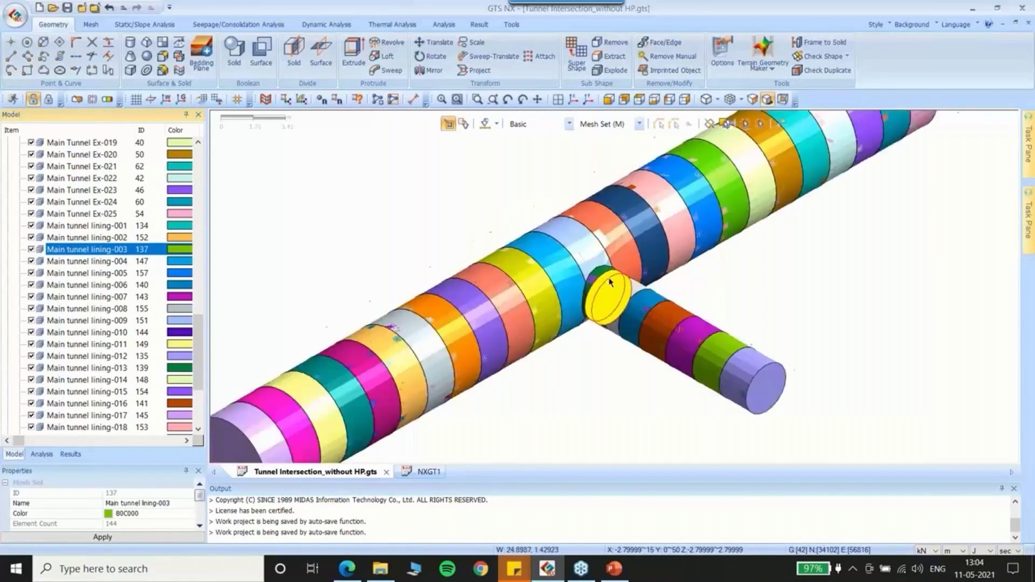
pyautogui.scroll(2, 610, 282)
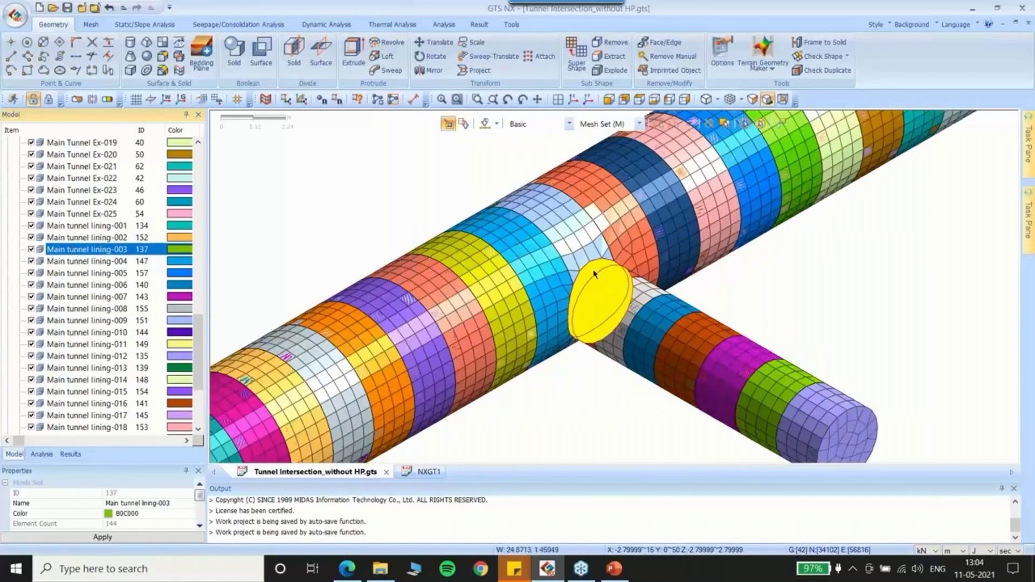
pyautogui.scroll(3, 594, 273)
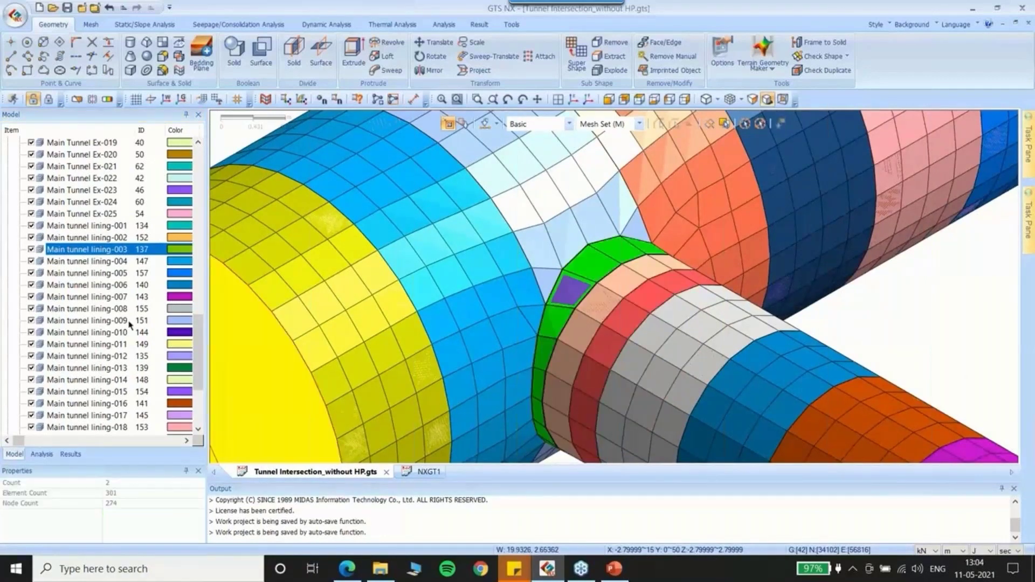
pyautogui.scroll(-4, 120, 296)
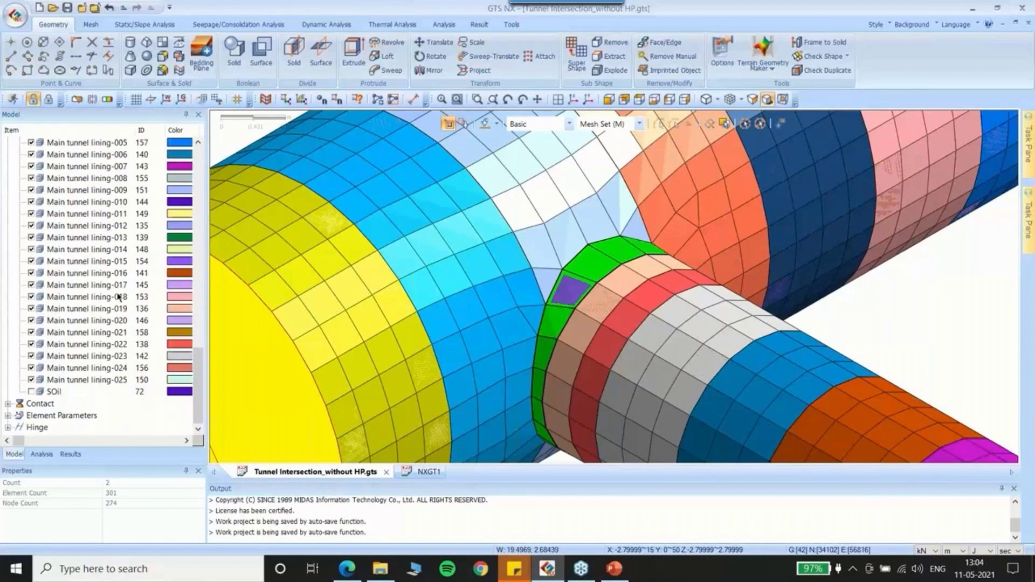
pyautogui.scroll(-4, 510, 262)
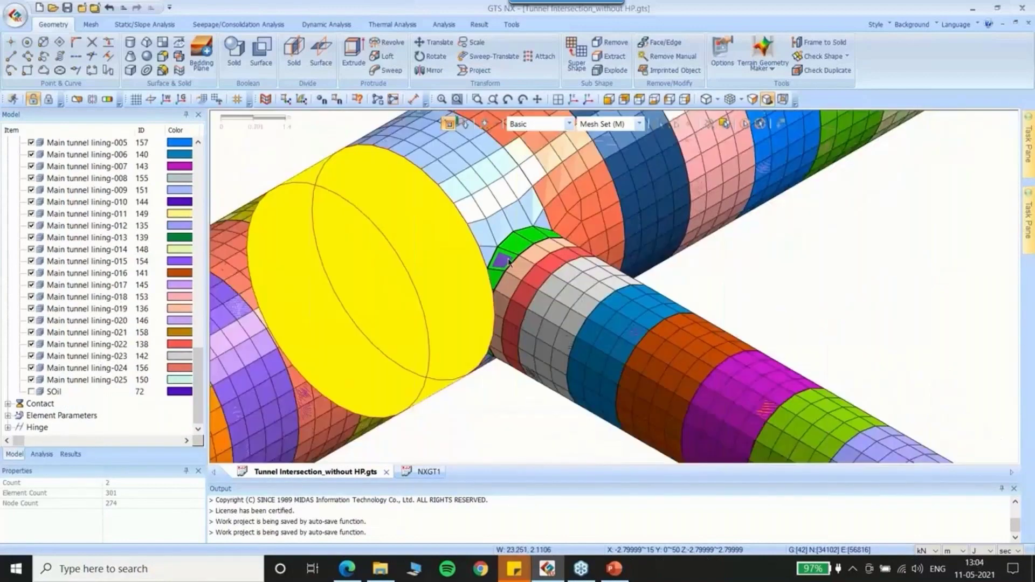
pyautogui.scroll(-2, 509, 263)
pyautogui.click(760, 125)
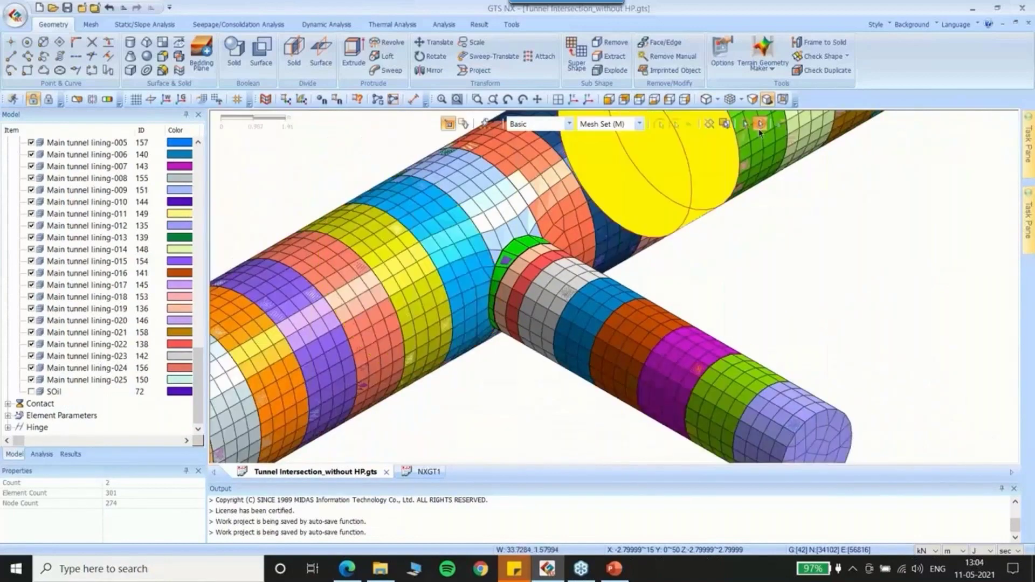
pyautogui.scroll(-2, 756, 306)
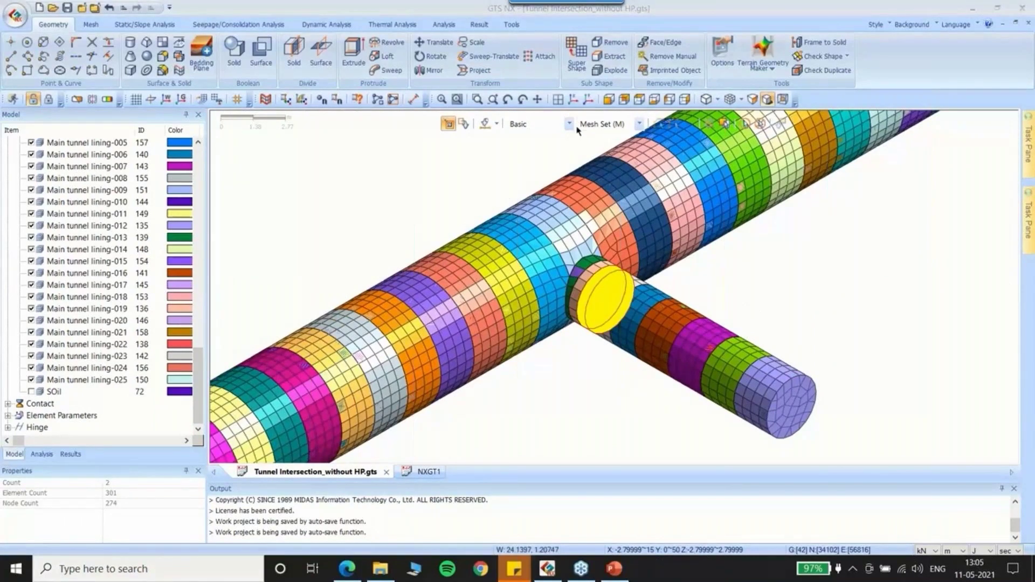
pyautogui.click(525, 389)
pyautogui.scroll(-3, 524, 389)
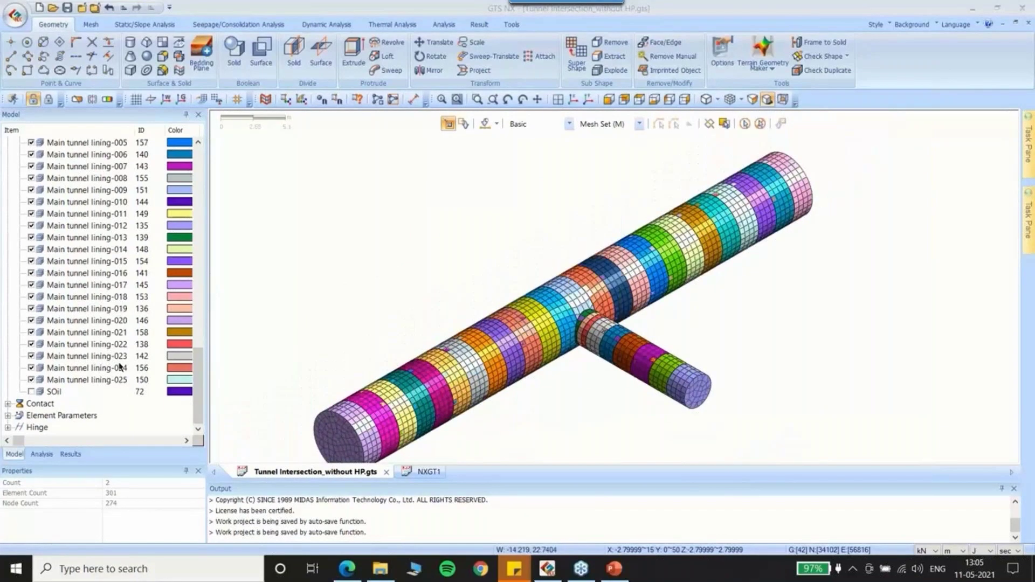
# Show the SOil mesh set again and display the SW static load on the model
pyautogui.click(32, 392)
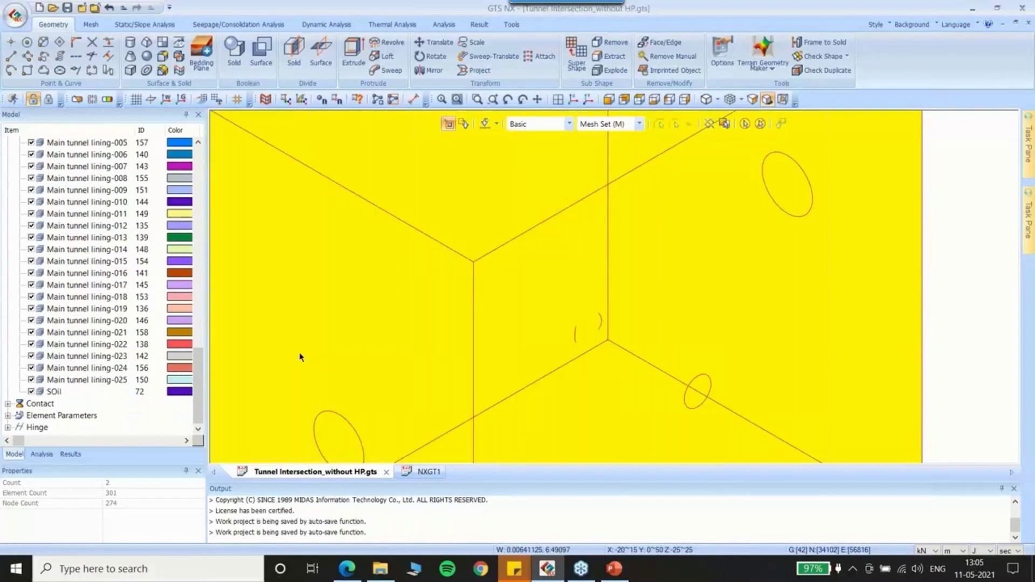
pyautogui.scroll(-1, 749, 268)
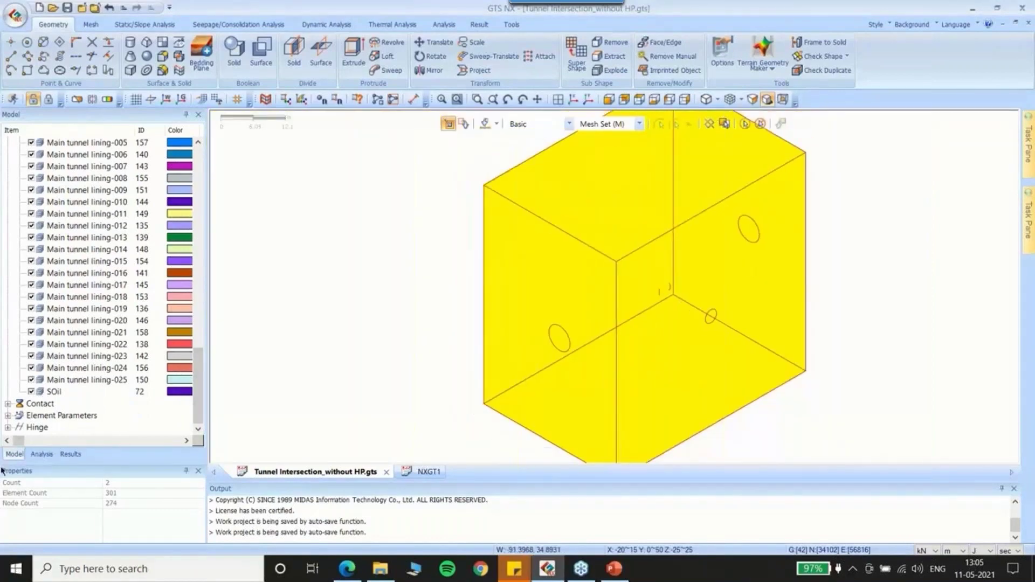
pyautogui.click(39, 453)
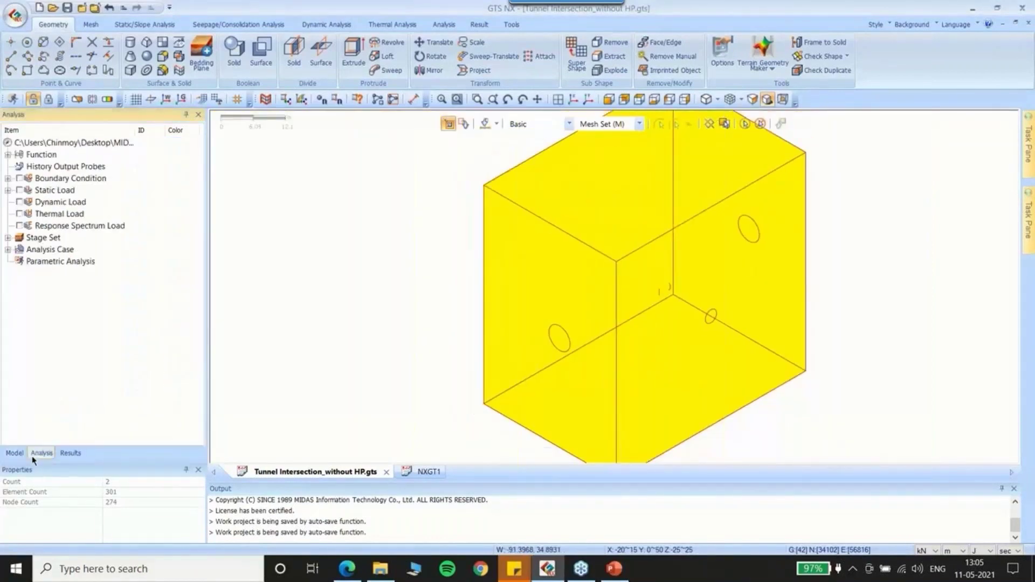
pyautogui.click(8, 191)
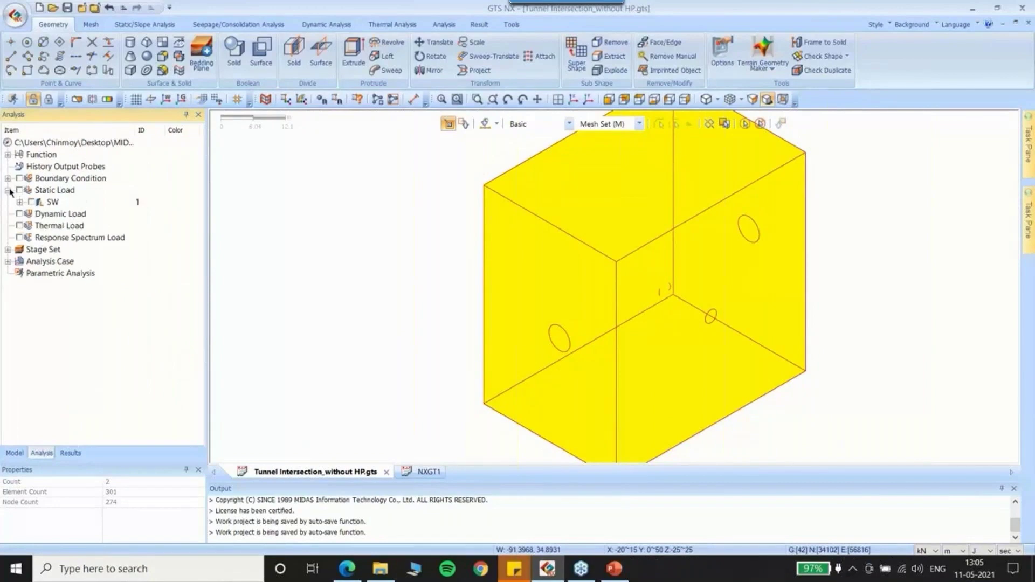
pyautogui.click(19, 190)
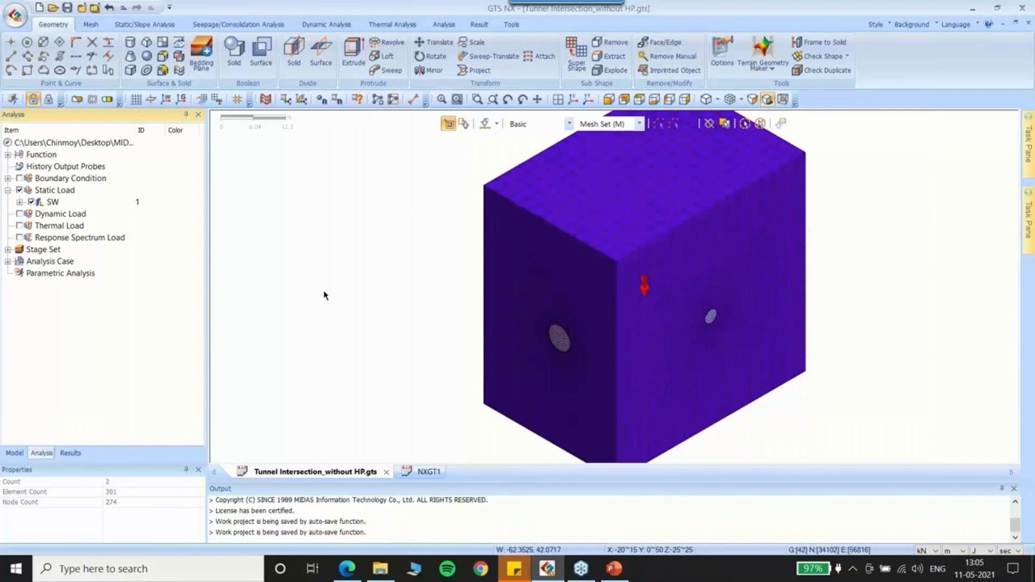
# Display the GS boundary condition on the model and examine its supports from several sides, returning to the isometric view
pyautogui.click(8, 179)
pyautogui.click(22, 178)
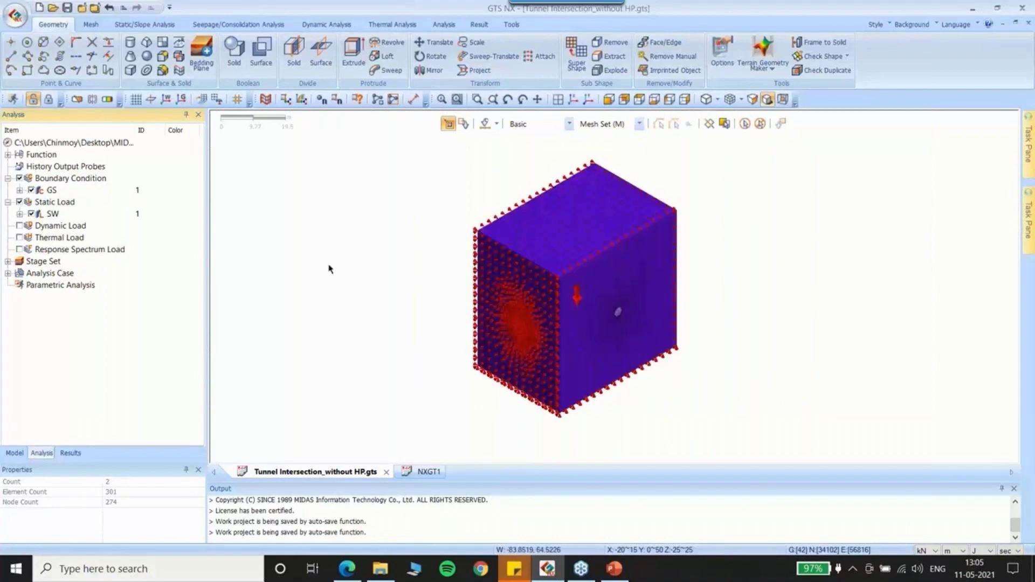
pyautogui.scroll(3, 329, 266)
pyautogui.scroll(-2, 329, 266)
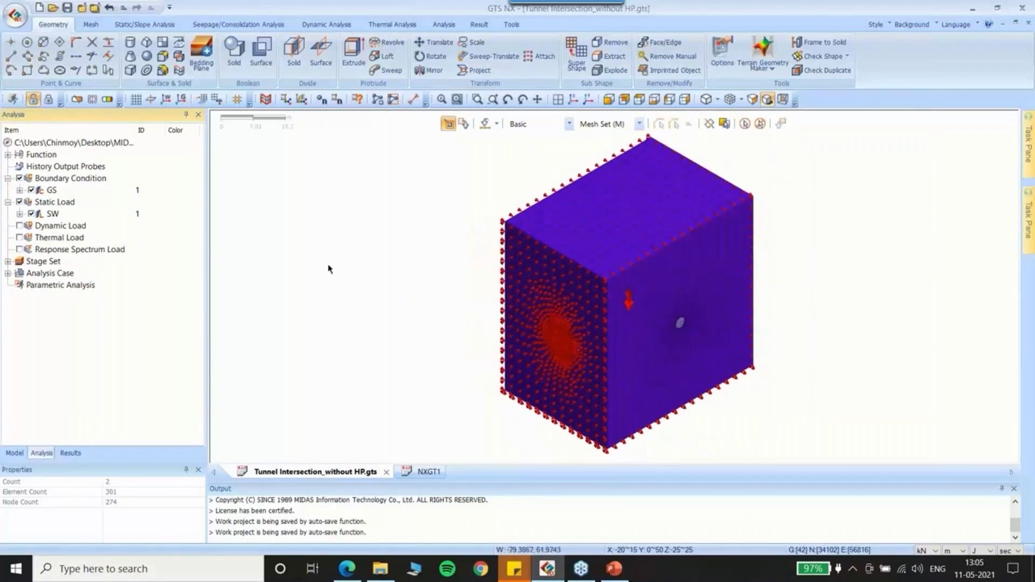
pyautogui.scroll(-1, 330, 260)
pyautogui.scroll(-1, 331, 259)
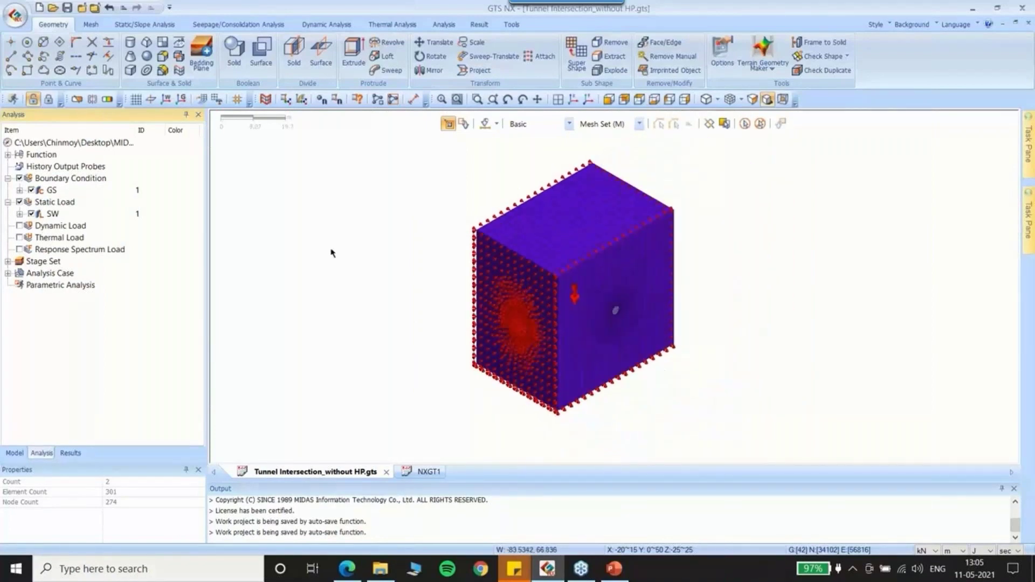
pyautogui.moveTo(518, 267); pyautogui.dragTo(613, 220, button='middle')
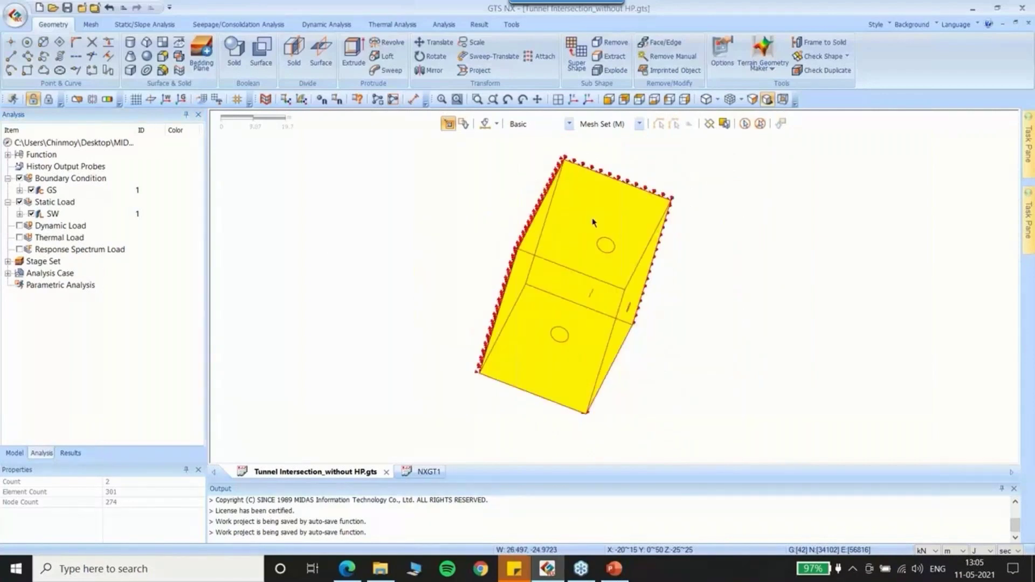
pyautogui.click(573, 100)
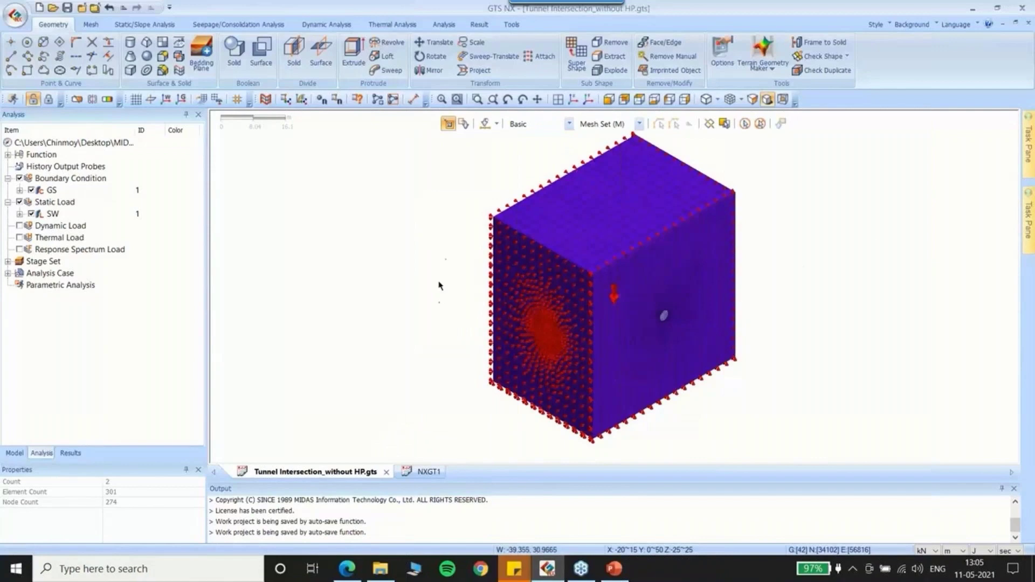
pyautogui.scroll(1, 460, 239)
pyautogui.moveTo(591, 295); pyautogui.dragTo(555, 311, button='middle')
pyautogui.moveTo(745, 301); pyautogui.dragTo(673, 206, button='middle')
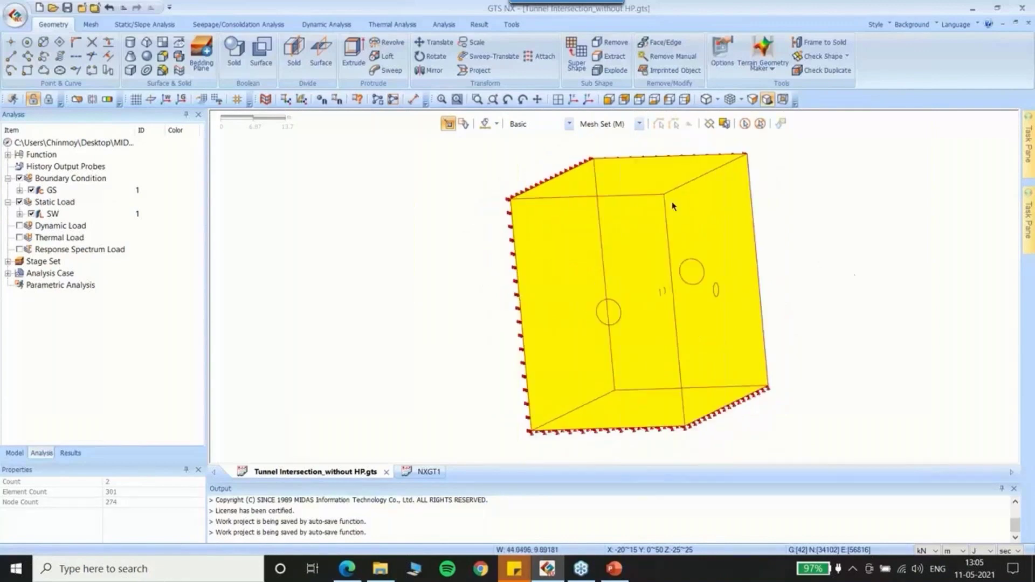
pyautogui.click(573, 99)
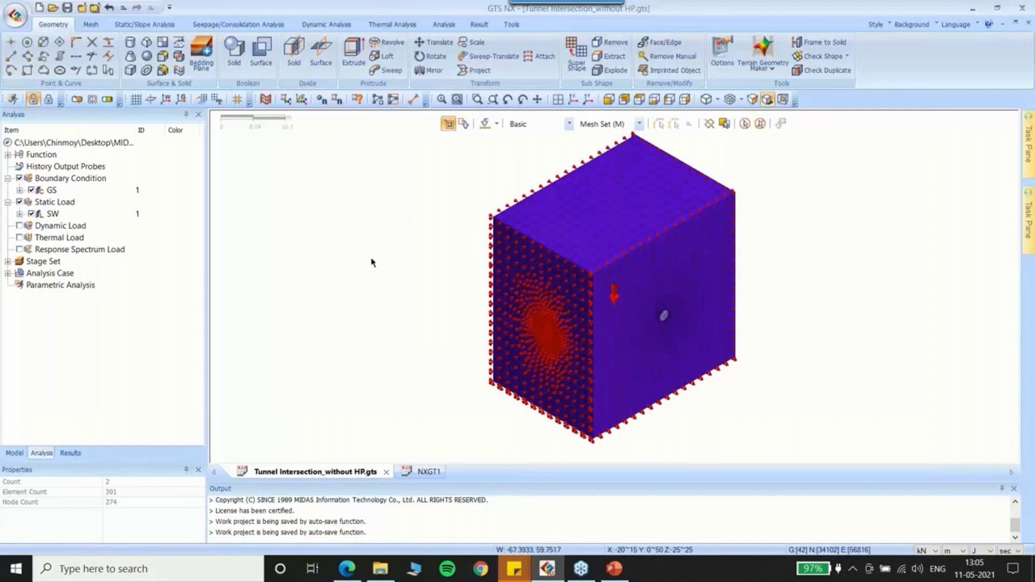
# Hide the static load and boundary condition symbols on the model
pyautogui.click(20, 201)
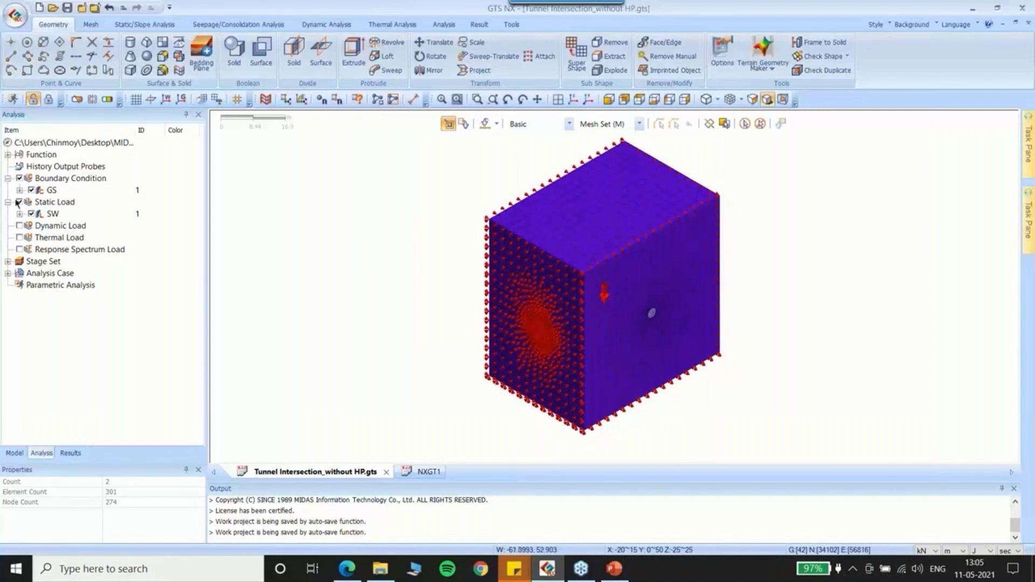
pyautogui.click(20, 178)
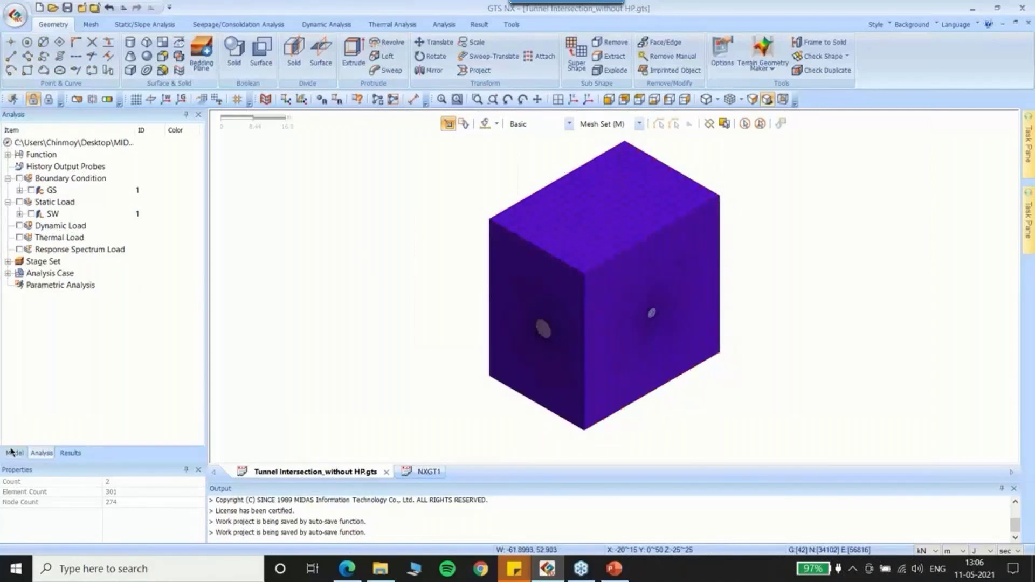
pyautogui.scroll(-1, 920, 194)
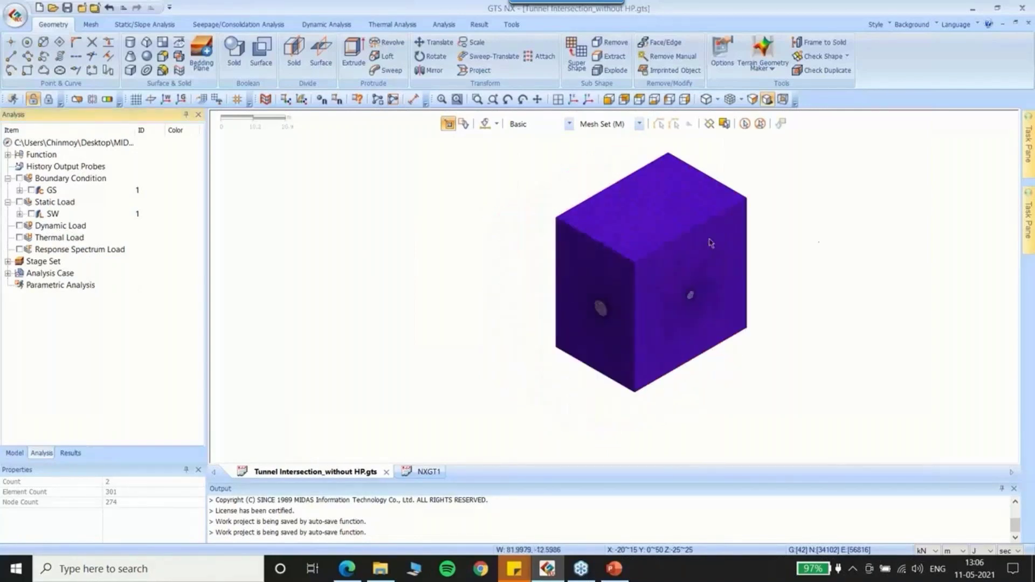
# Review the general, porous and non-linear parameters of the Soil material without changing them
pyautogui.click(91, 25)
pyautogui.click(18, 53)
pyautogui.moveTo(126, 119); pyautogui.dragTo(205, 128)
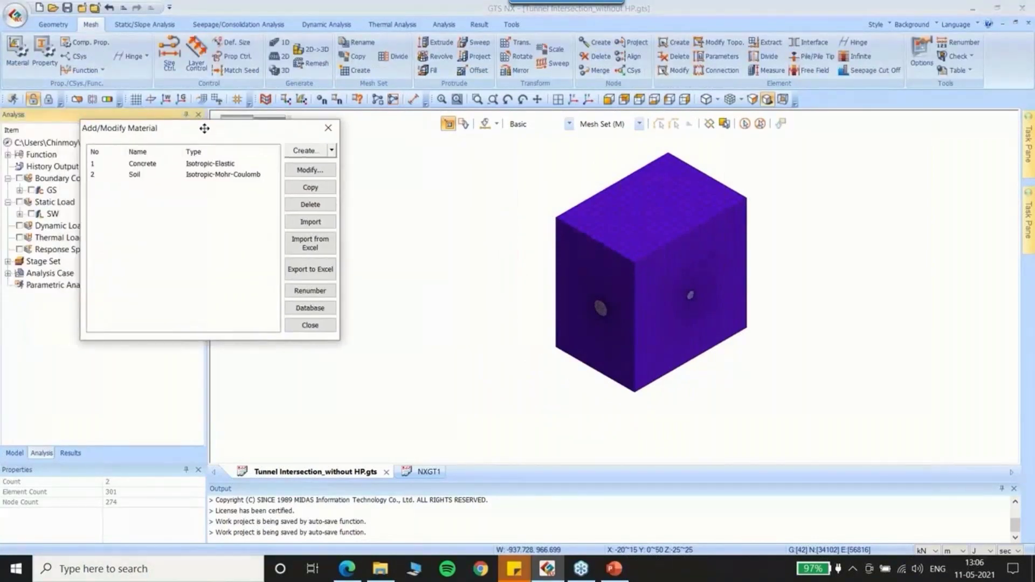
pyautogui.click(136, 175)
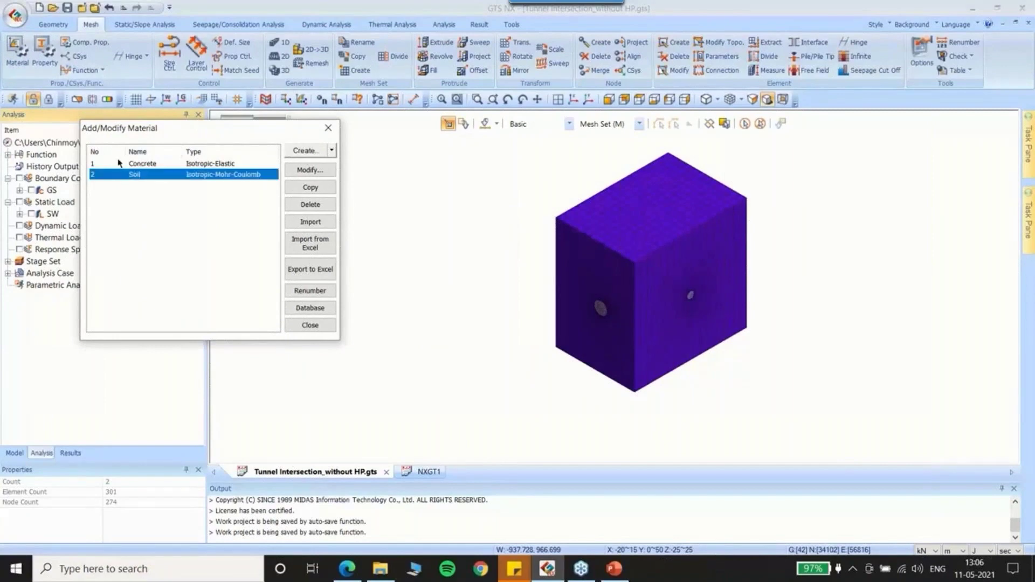
pyautogui.moveTo(125, 151); pyautogui.dragTo(115, 153)
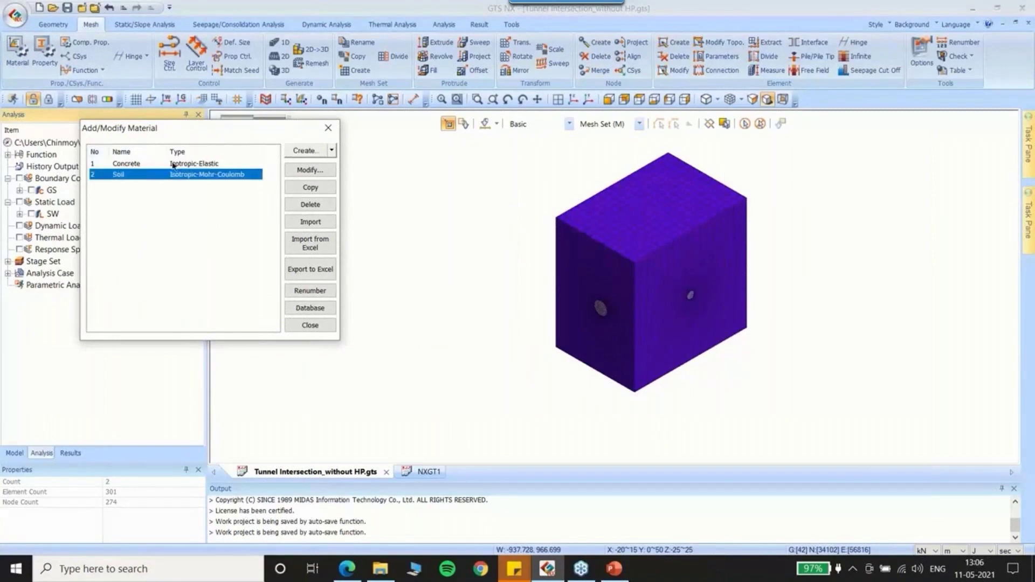
pyautogui.click(310, 169)
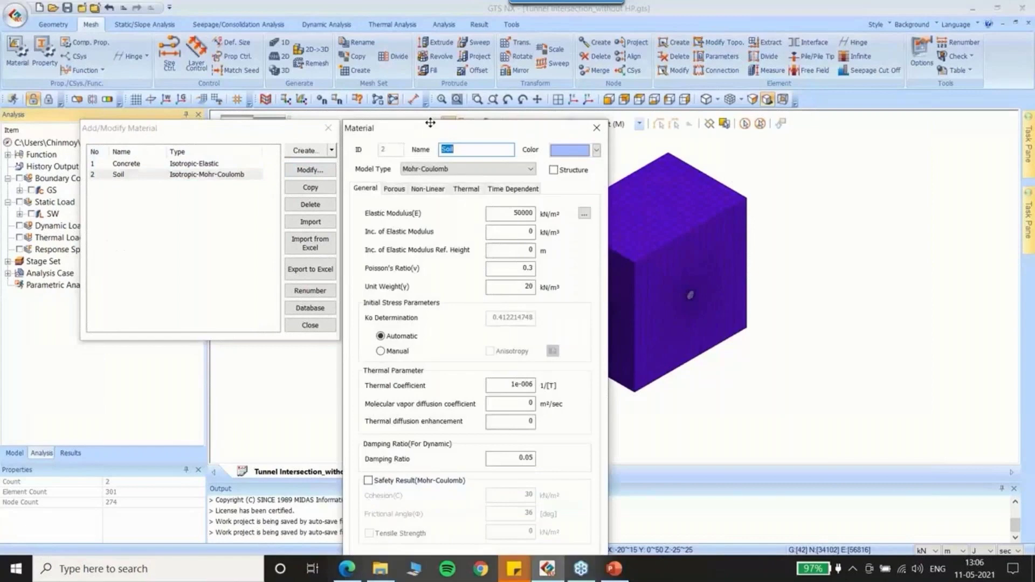
pyautogui.moveTo(430, 123); pyautogui.dragTo(286, 20)
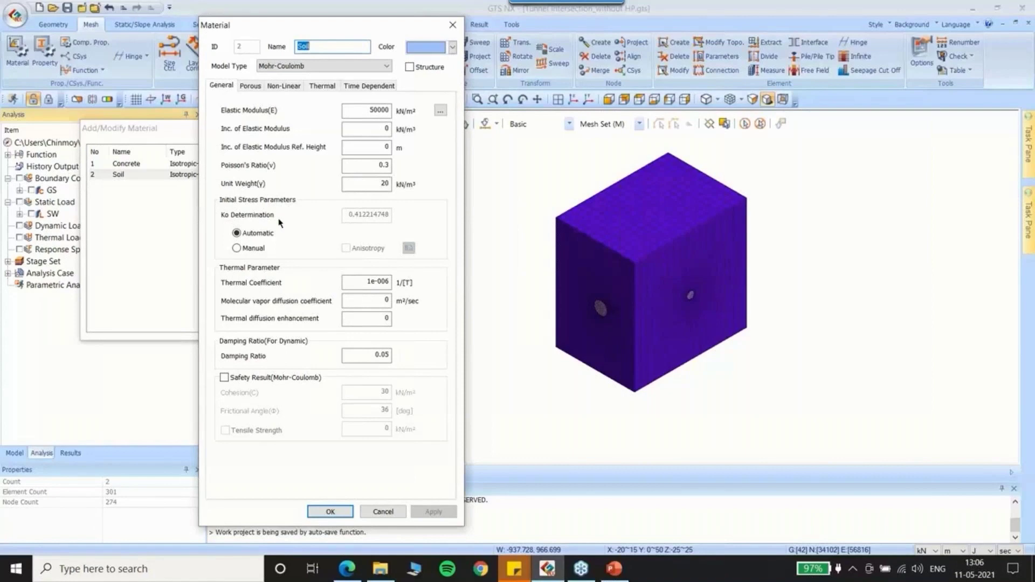
pyautogui.click(250, 86)
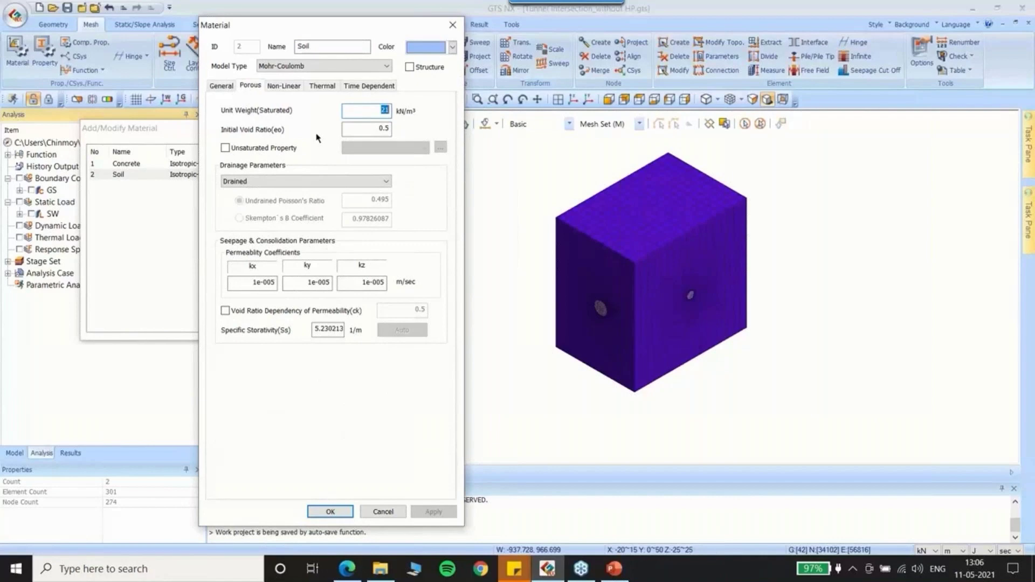
pyautogui.click(275, 87)
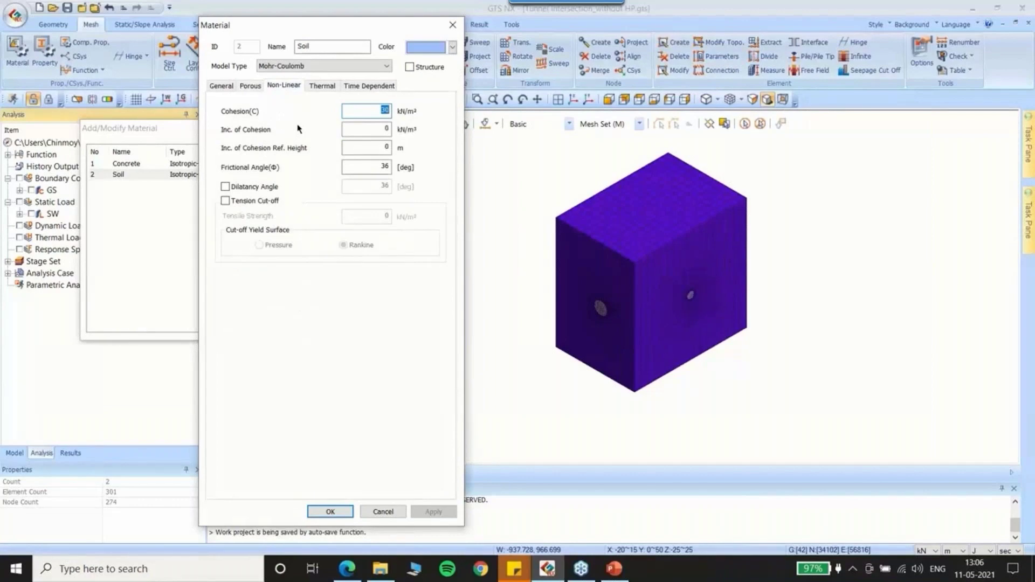
pyautogui.click(453, 25)
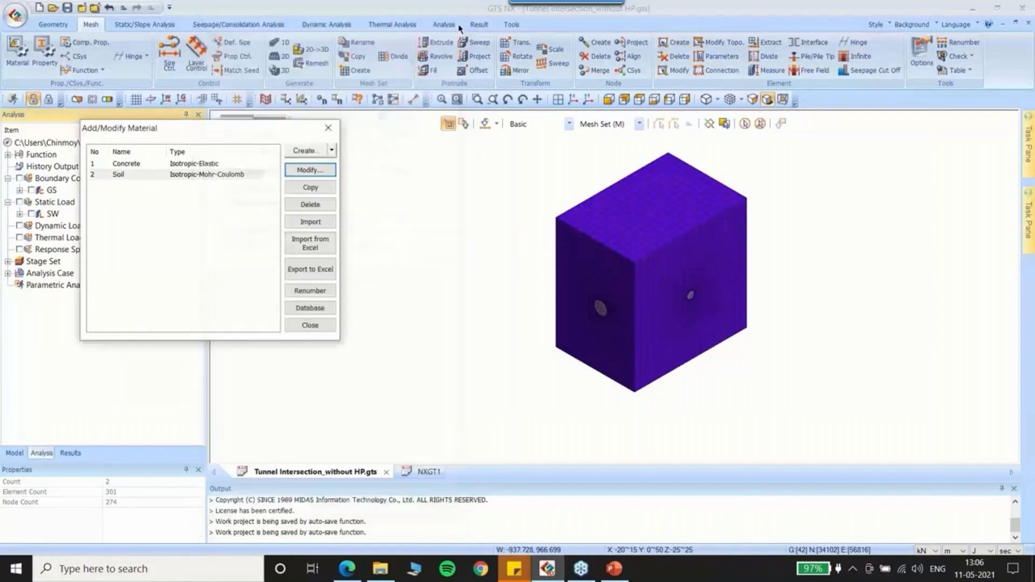
# Review the general parameters of the Concrete material and close the material definitions
pyautogui.click(186, 165)
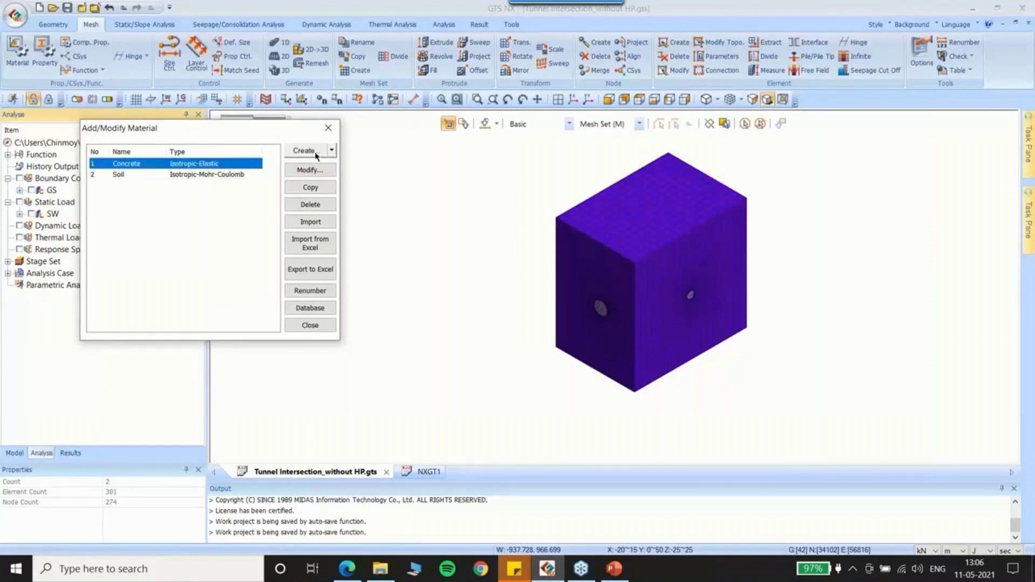
pyautogui.click(310, 170)
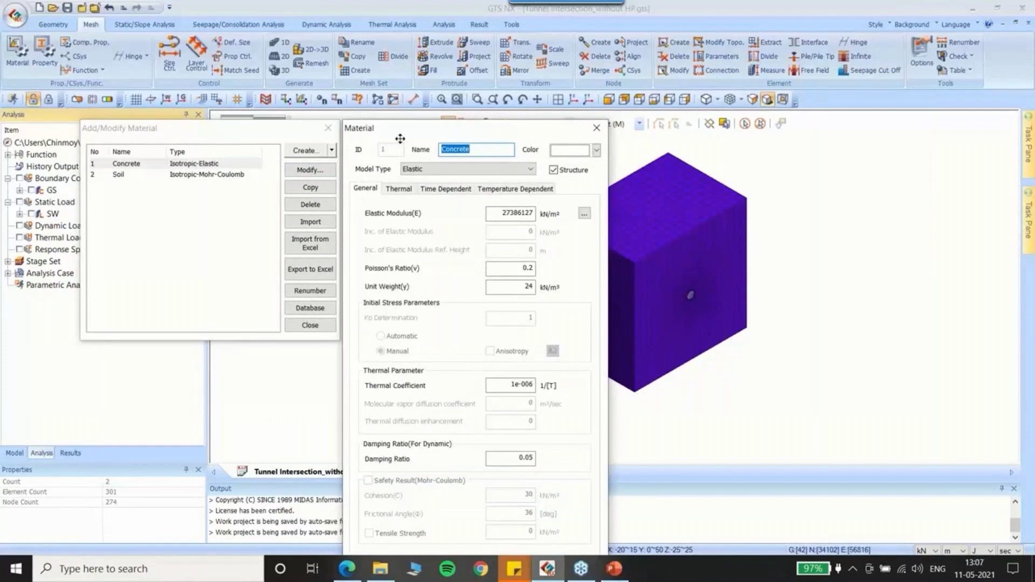
pyautogui.moveTo(400, 138); pyautogui.dragTo(256, 29)
pyautogui.click(1024, 281)
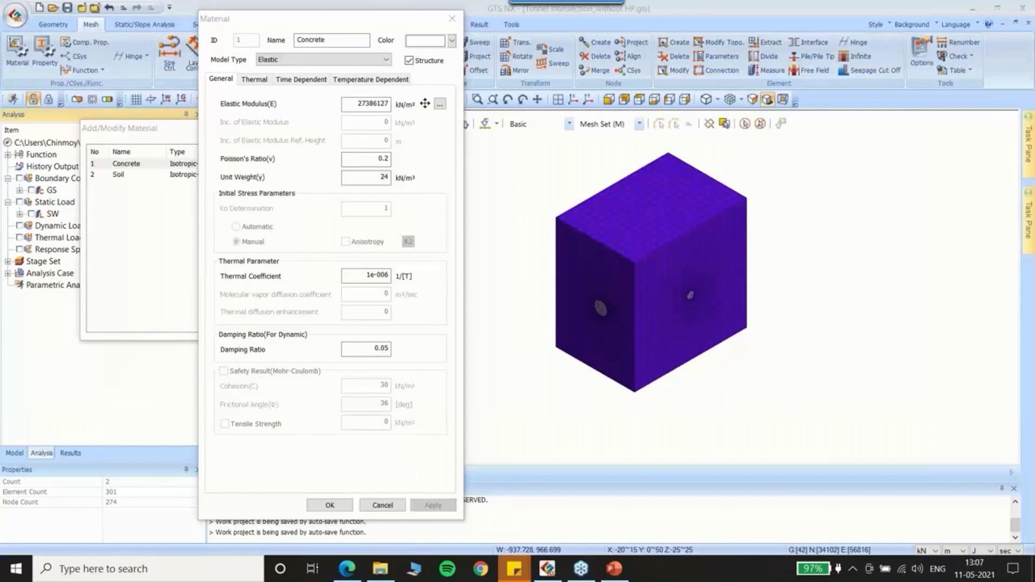
pyautogui.click(451, 20)
pyautogui.click(451, 20)
pyautogui.moveTo(259, 131); pyautogui.dragTo(394, 140)
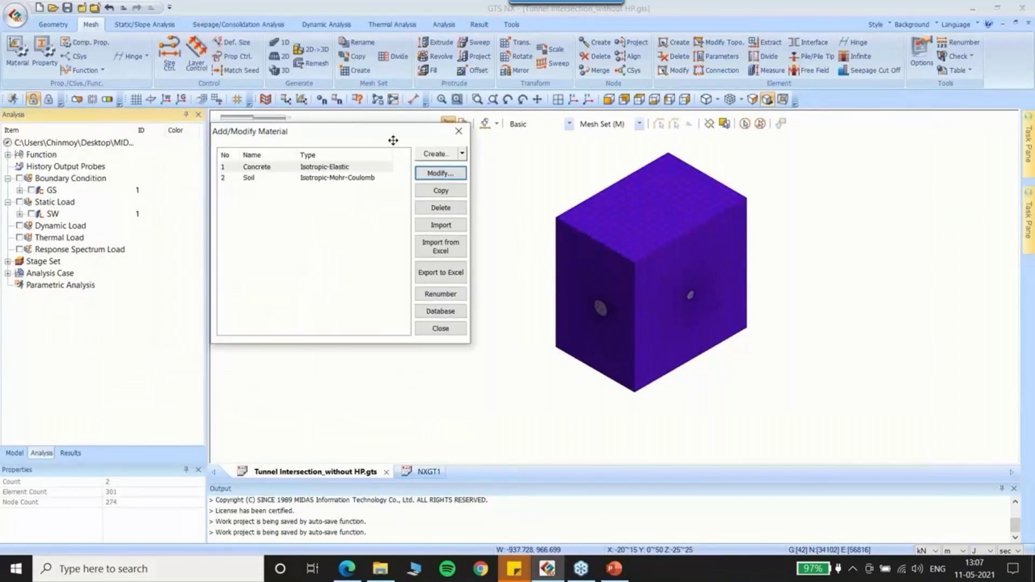
pyautogui.click(463, 135)
# Open the mesh property definitions and review the Soil, Lining and Intersection Lining entries
pyautogui.click(40, 62)
pyautogui.moveTo(84, 140); pyautogui.dragTo(264, 171)
pyautogui.click(226, 209)
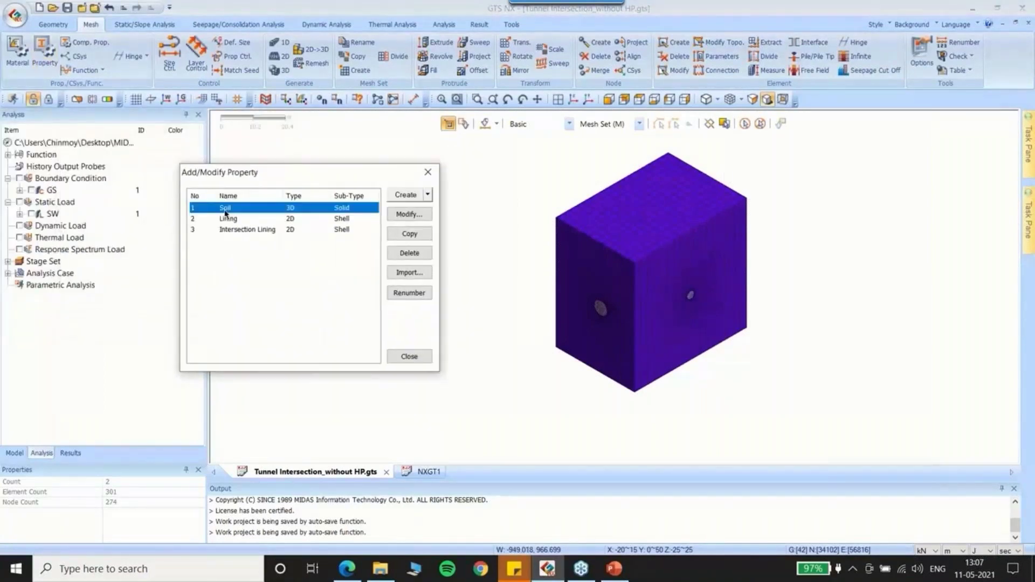
pyautogui.click(236, 230)
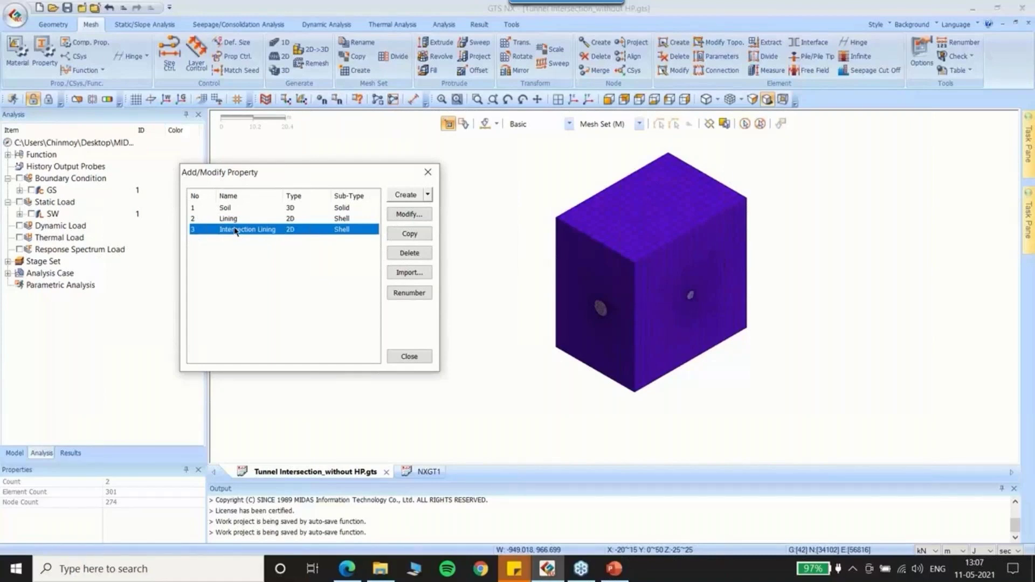
pyautogui.moveTo(273, 168); pyautogui.dragTo(167, 157)
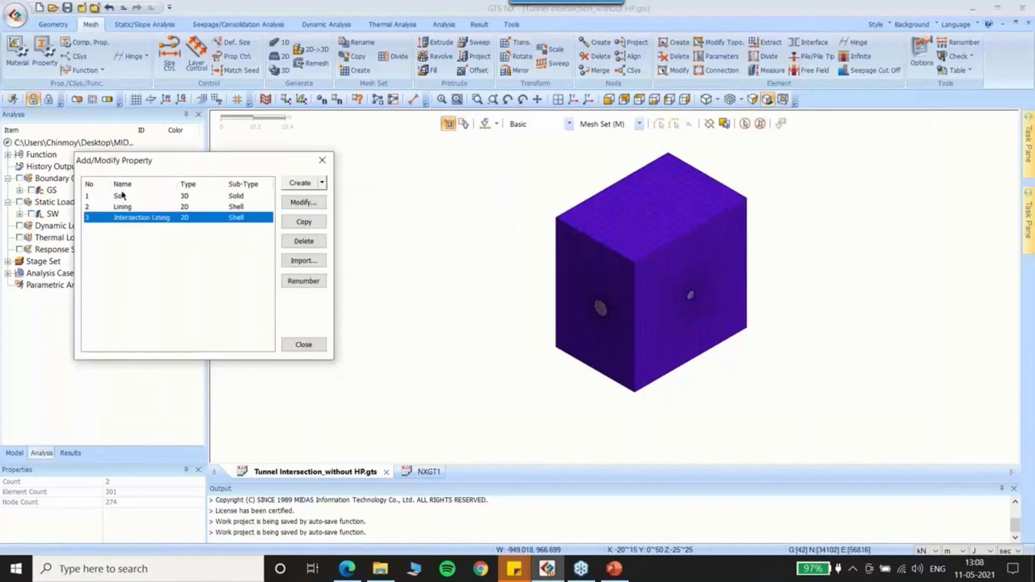
pyautogui.click(122, 196)
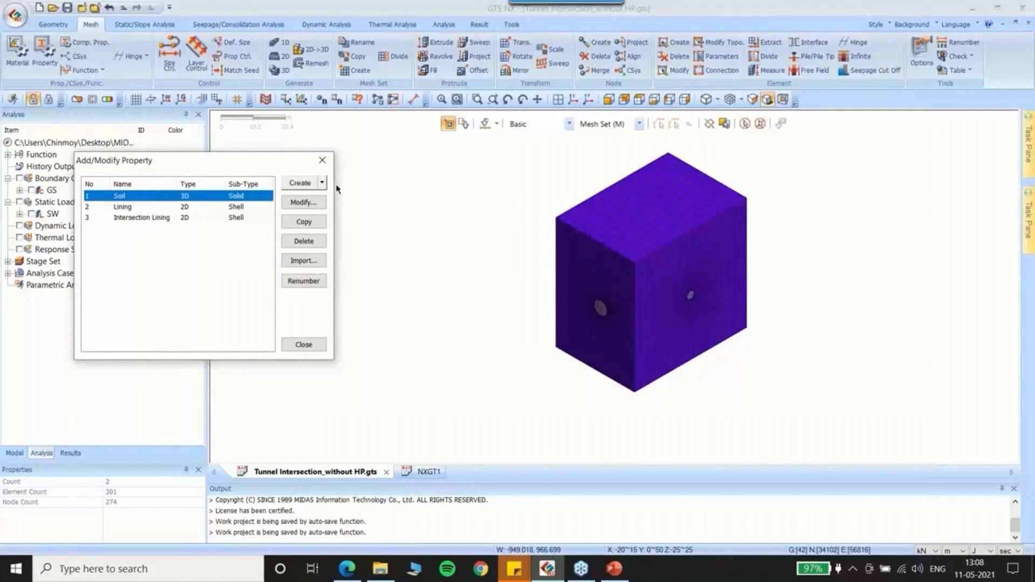
# Create a 3D solid property named SOIL 1 that uses the material 2: Soil
pyautogui.click(321, 183)
pyautogui.click(309, 223)
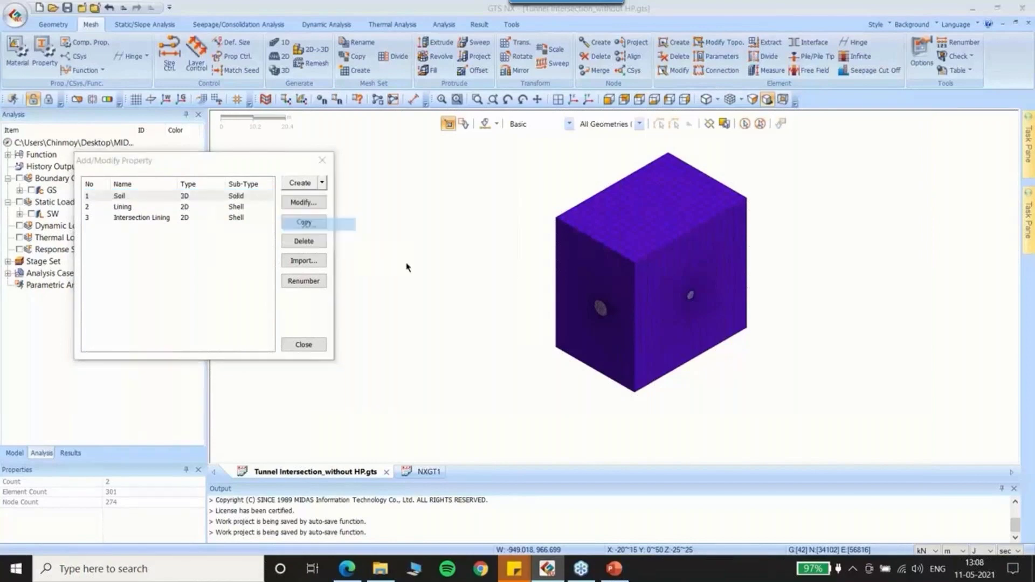
pyautogui.doubleClick(458, 218)
pyautogui.moveTo(425, 218); pyautogui.dragTo(400, 220)
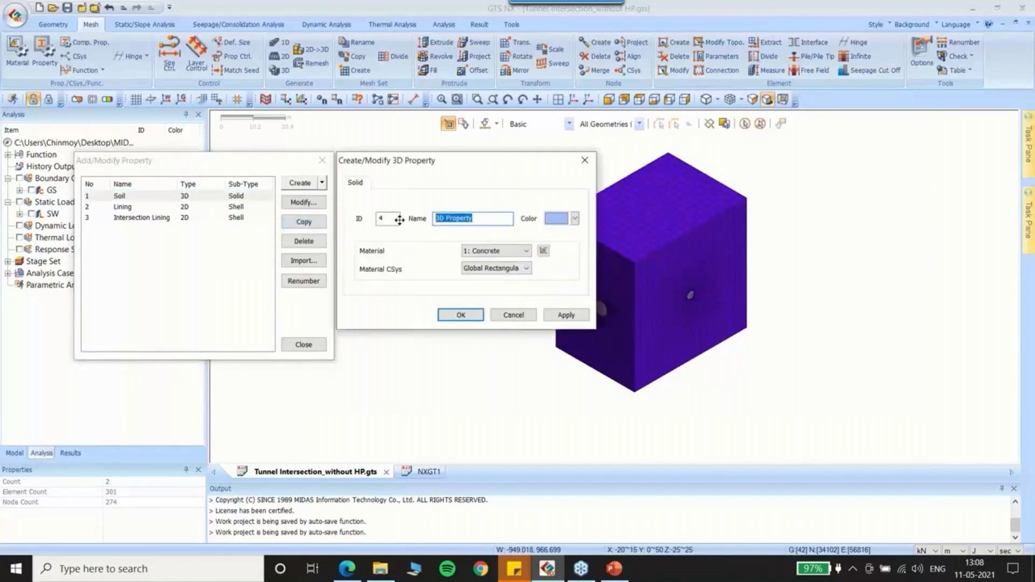
pyautogui.press('capslock')
pyautogui.write('SOIL')
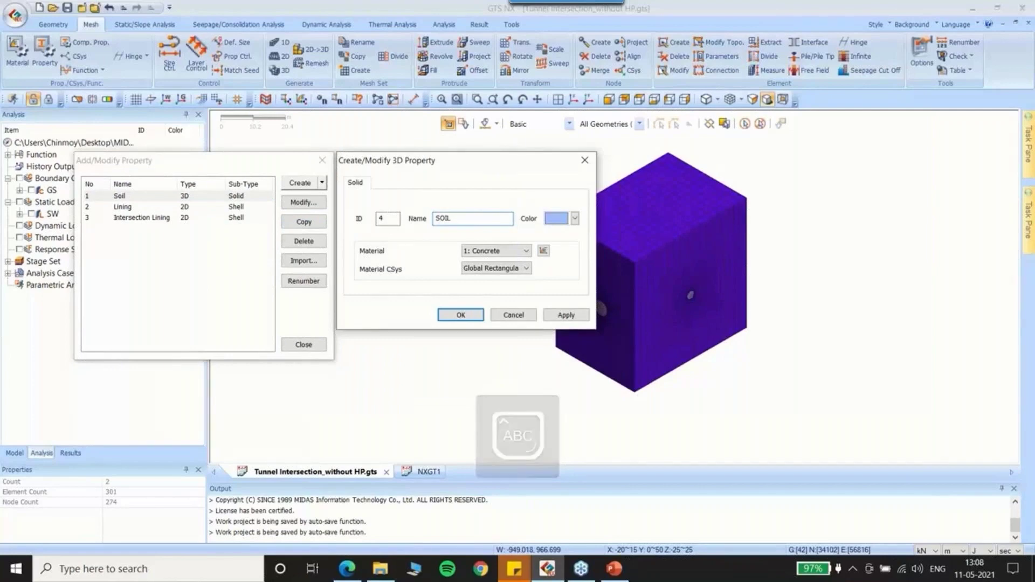
pyautogui.click(495, 251)
pyautogui.click(428, 276)
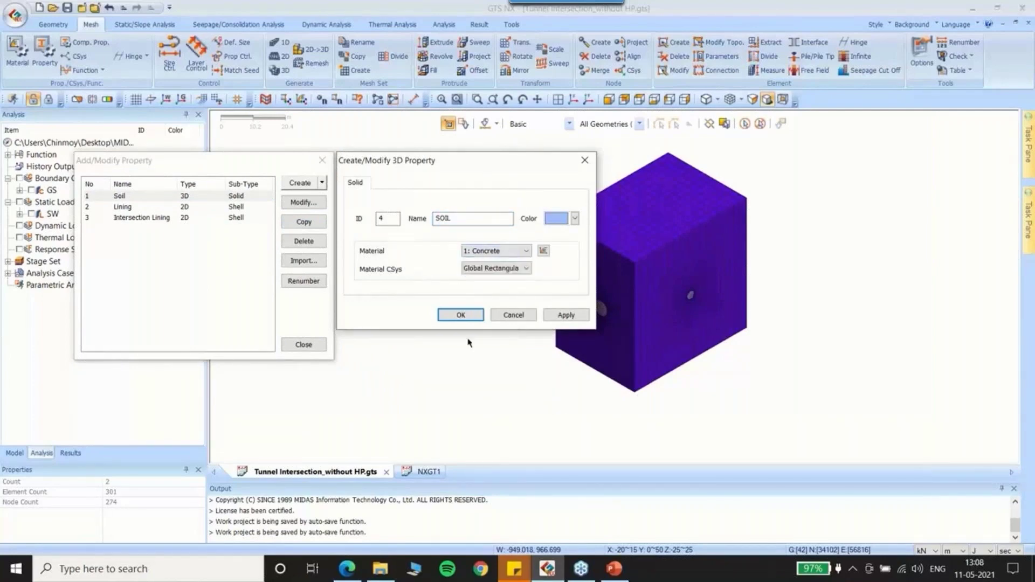
pyautogui.click(477, 219)
pyautogui.write('1')
pyautogui.click(485, 251)
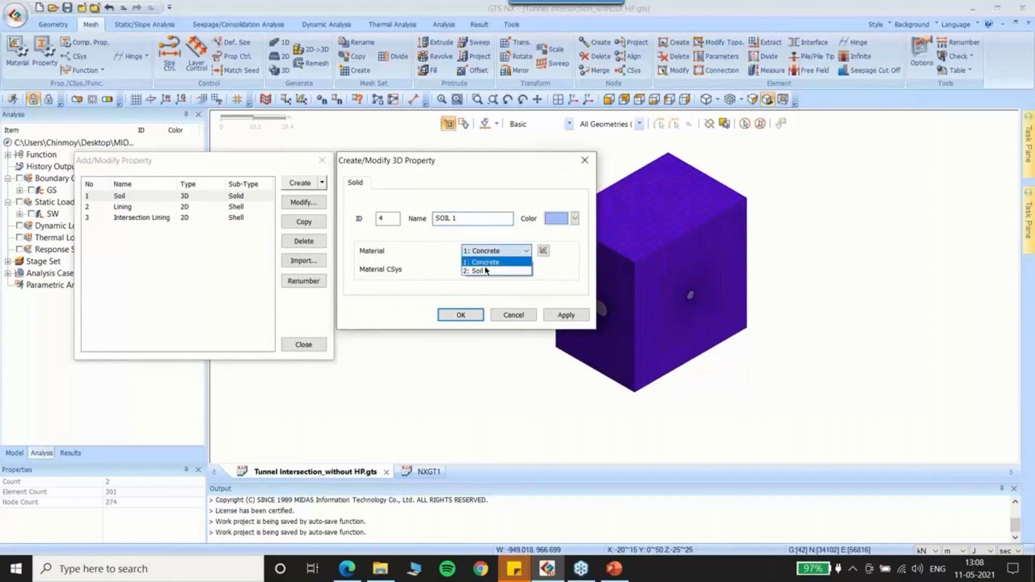
pyautogui.click(485, 271)
pyautogui.click(460, 315)
pyautogui.moveTo(225, 164); pyautogui.dragTo(275, 162)
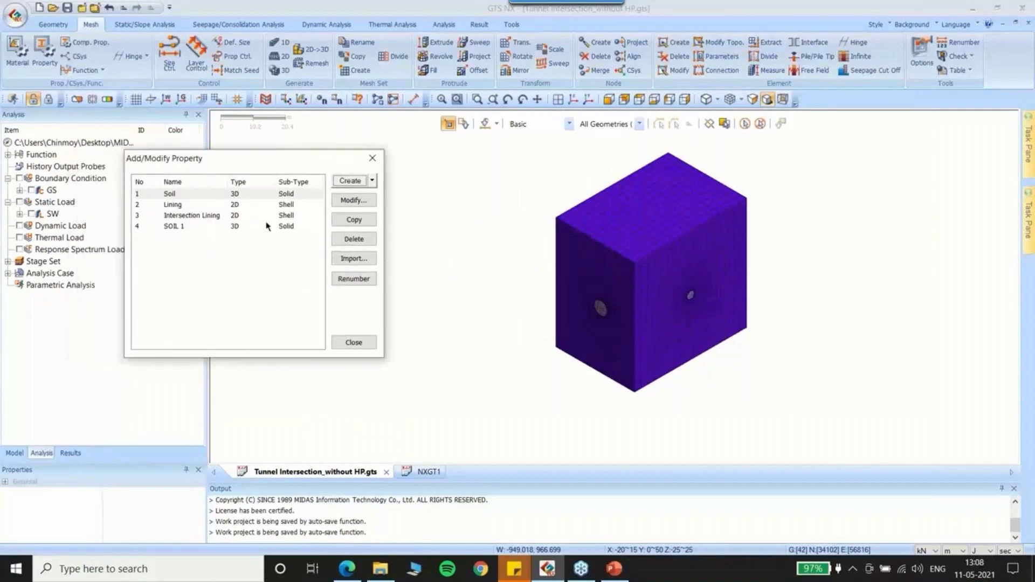
# Create a 2D shell property named LINING 1 with the material 1: Concrete and a uniform thickness of 0.25 m
pyautogui.click(174, 206)
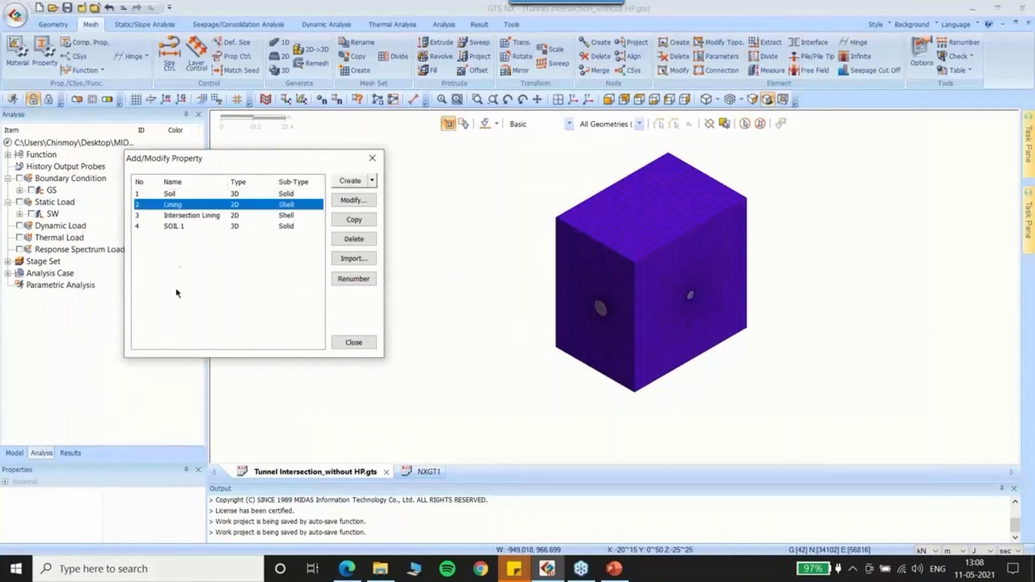
pyautogui.click(276, 216)
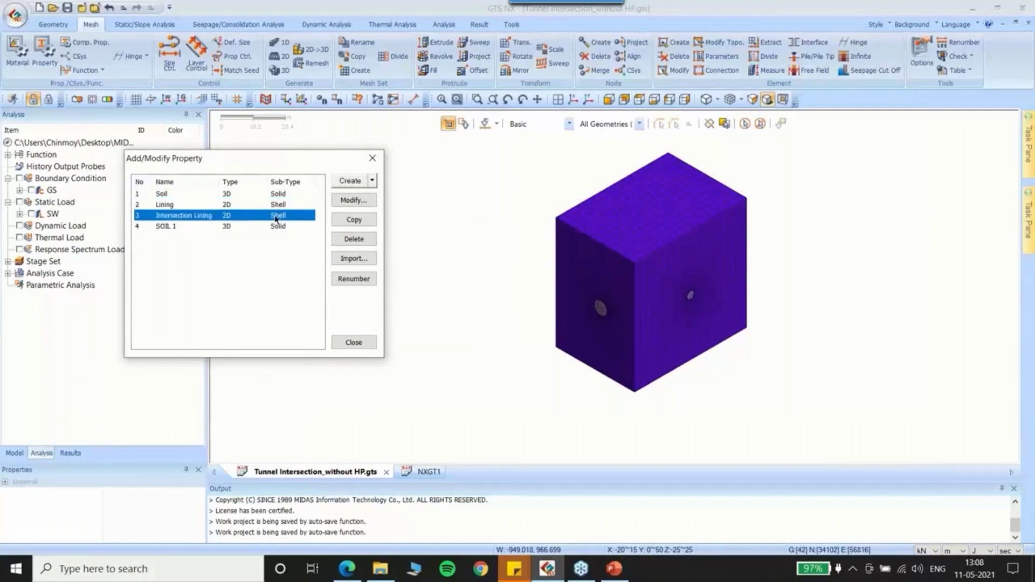
pyautogui.click(373, 182)
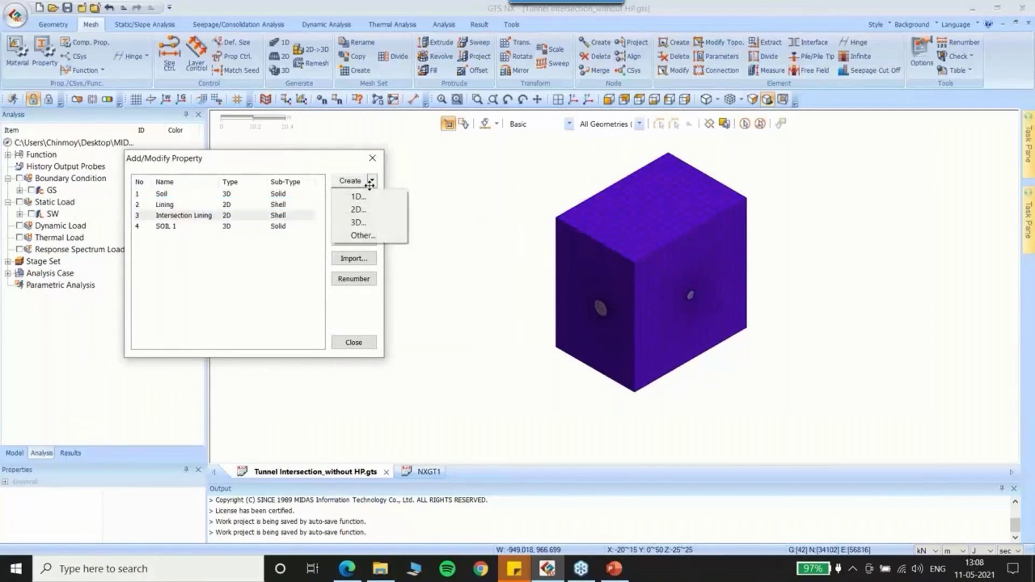
pyautogui.click(360, 209)
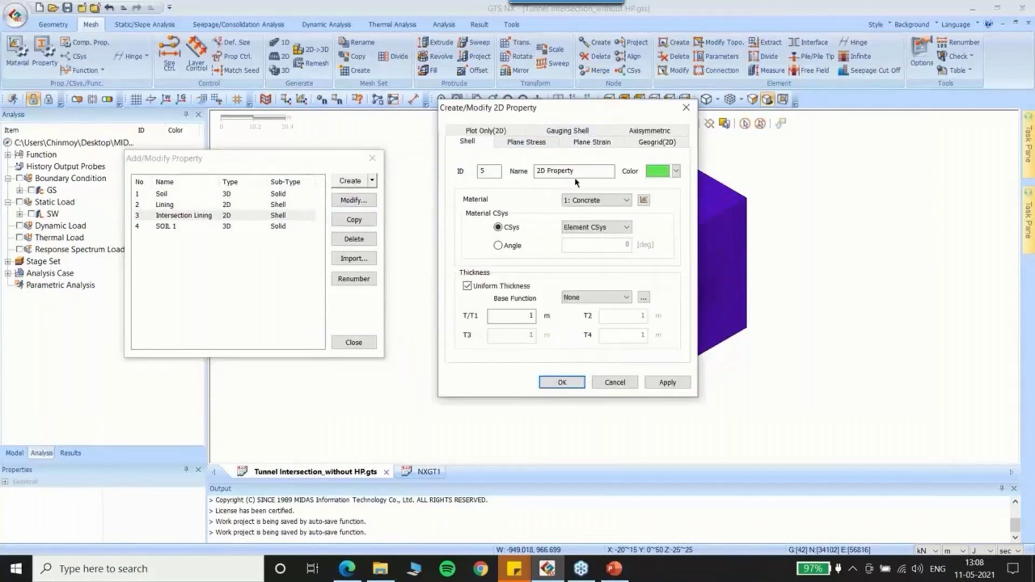
pyautogui.moveTo(578, 171); pyautogui.dragTo(512, 168)
pyautogui.write('LINING 1')
pyautogui.moveTo(623, 111); pyautogui.dragTo(609, 89)
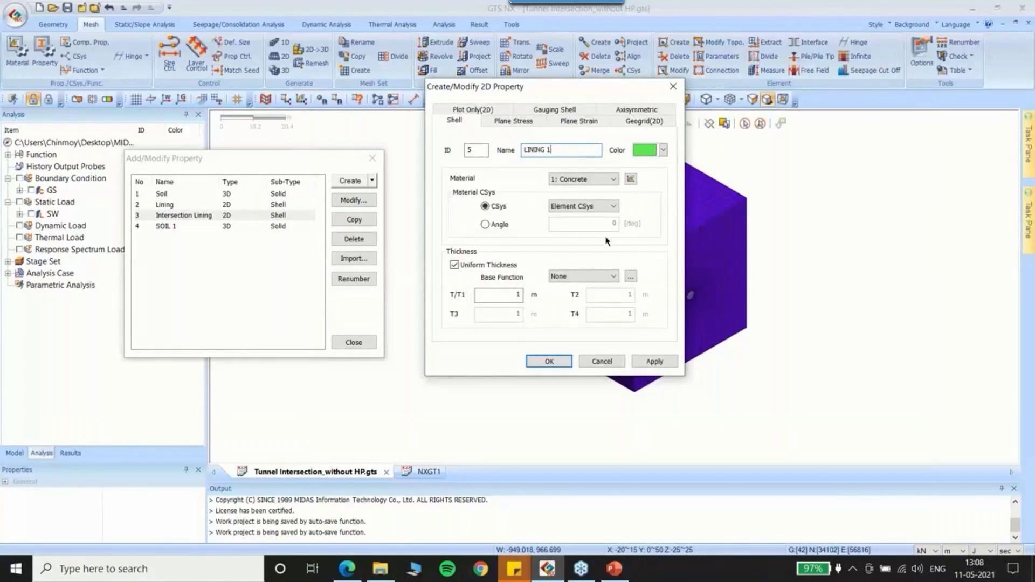
pyautogui.doubleClick(517, 295)
pyautogui.write('0.25')
pyautogui.click(655, 361)
# Create a 2D shell property named INTER LINING_1 in 1: Concrete, 0.5 m thick, and close the property definitions
pyautogui.write('IN')
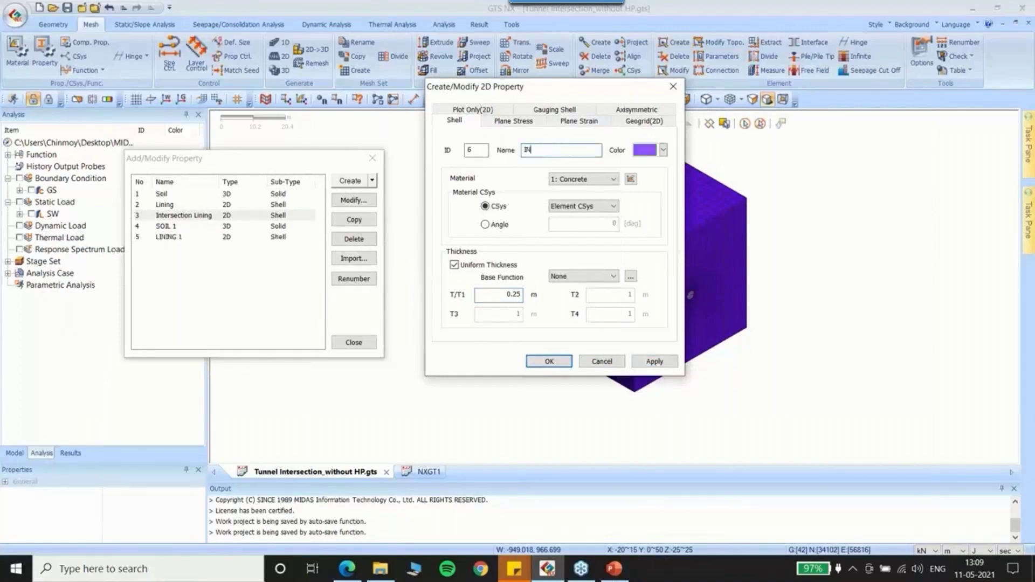
pyautogui.write('TER LINING_1')
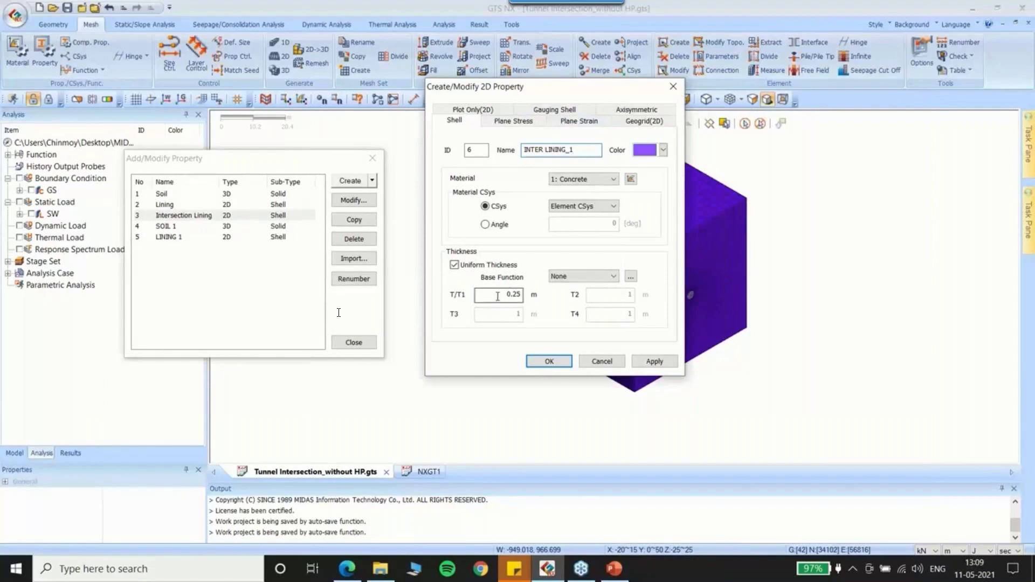
pyautogui.moveTo(494, 302); pyautogui.dragTo(536, 297)
pyautogui.write('0.5')
pyautogui.click(547, 361)
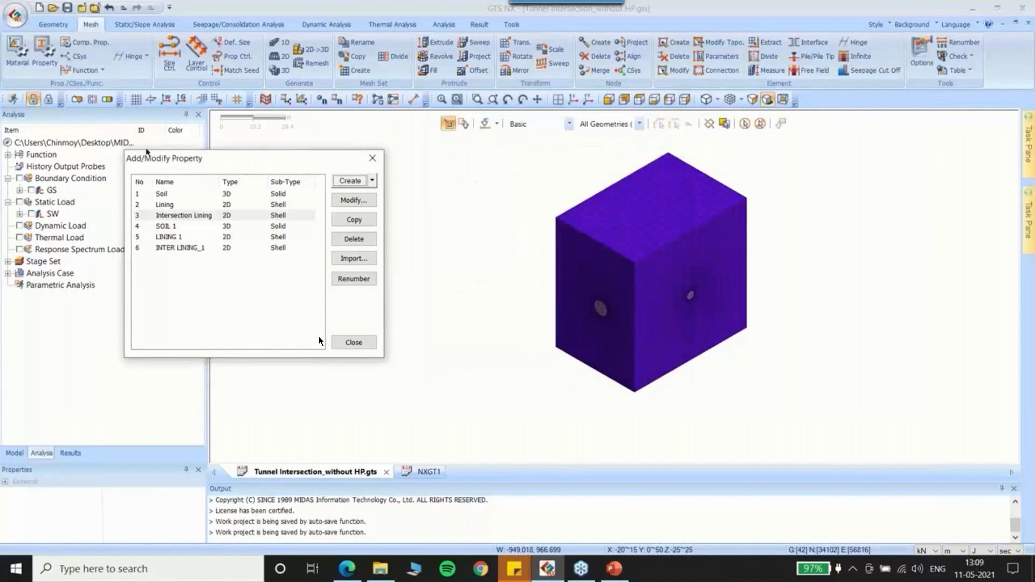
pyautogui.moveTo(261, 159); pyautogui.dragTo(363, 138)
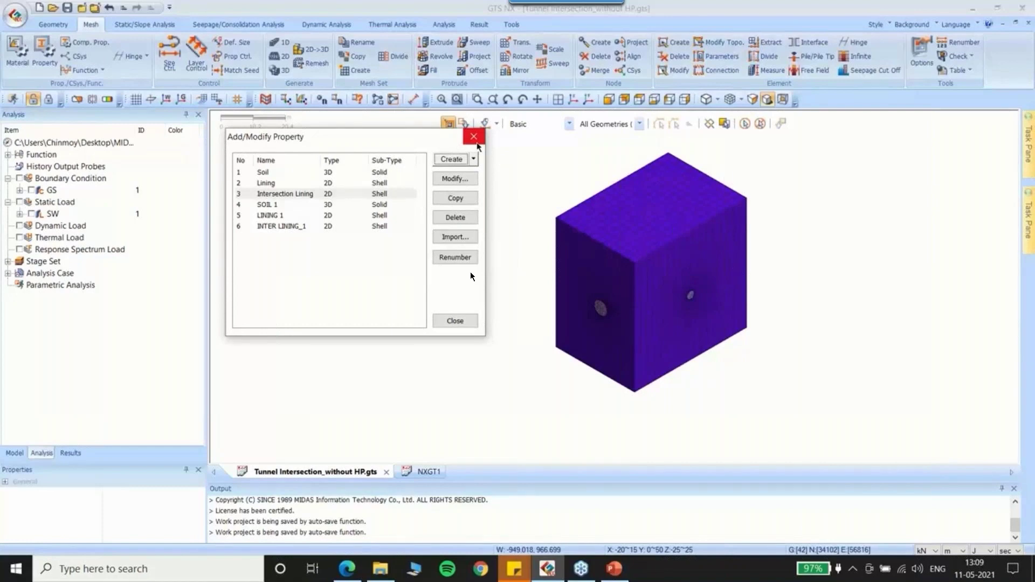
pyautogui.moveTo(388, 142); pyautogui.dragTo(401, 187)
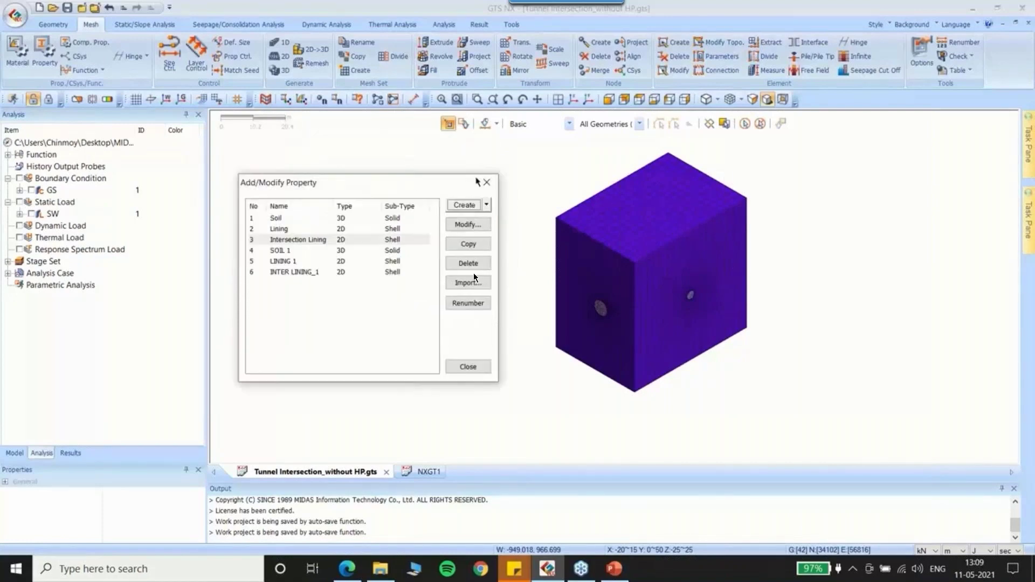
pyautogui.click(486, 183)
# Expand the Cross Tunnel stage set to review its list of construction stages
pyautogui.scroll(-1, 514, 318)
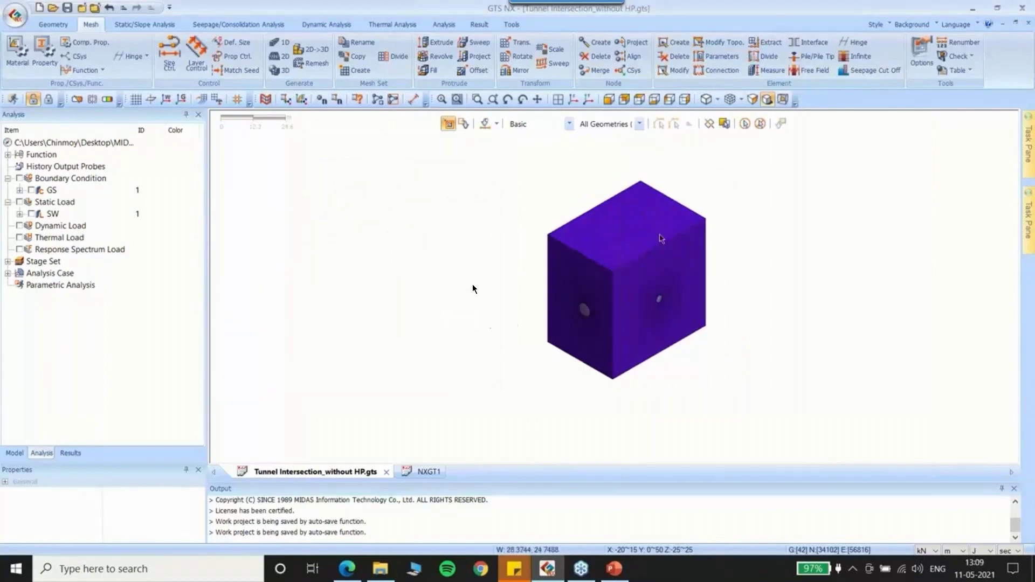
pyautogui.scroll(2, 605, 220)
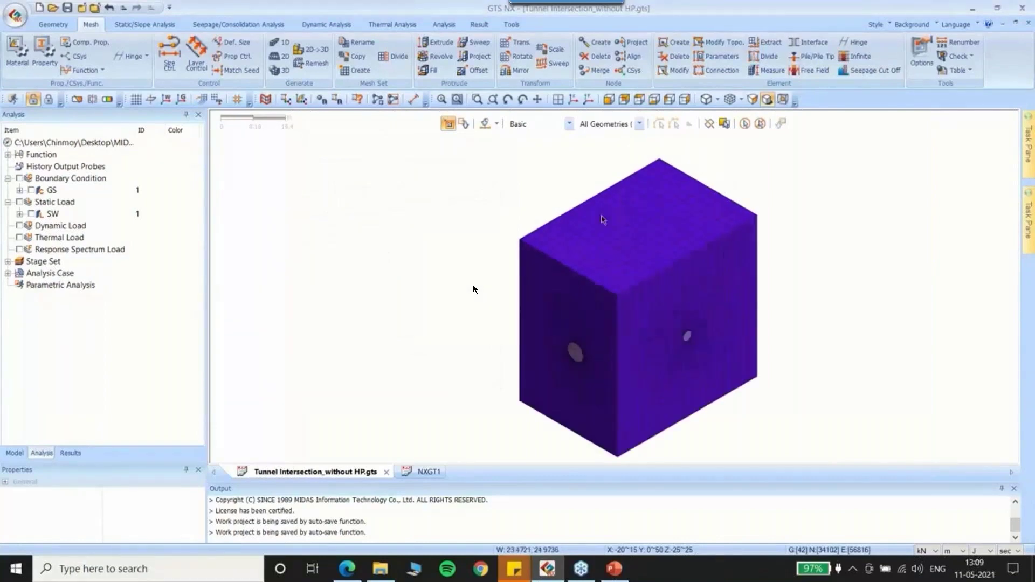
pyautogui.click(7, 262)
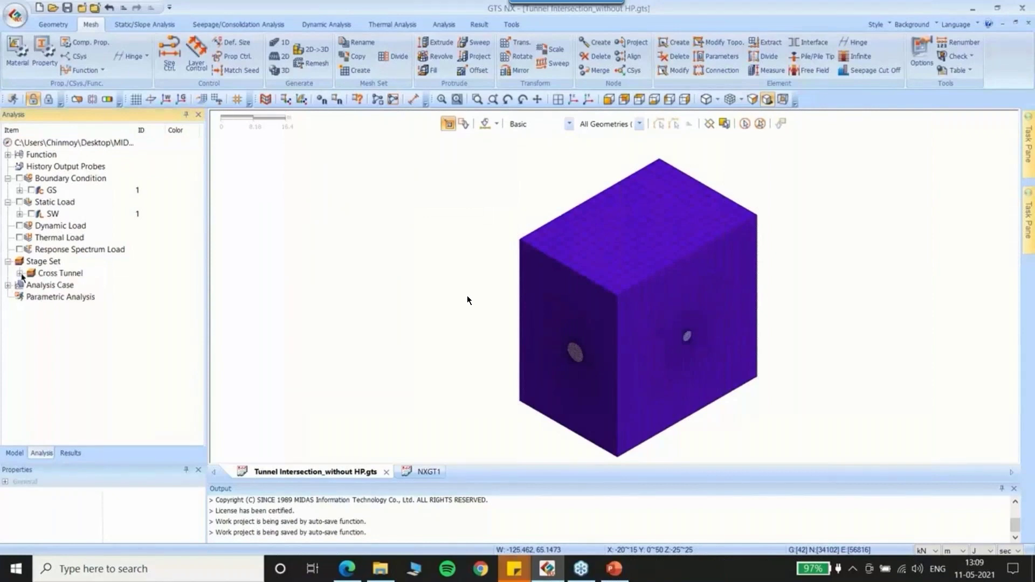
pyautogui.click(20, 274)
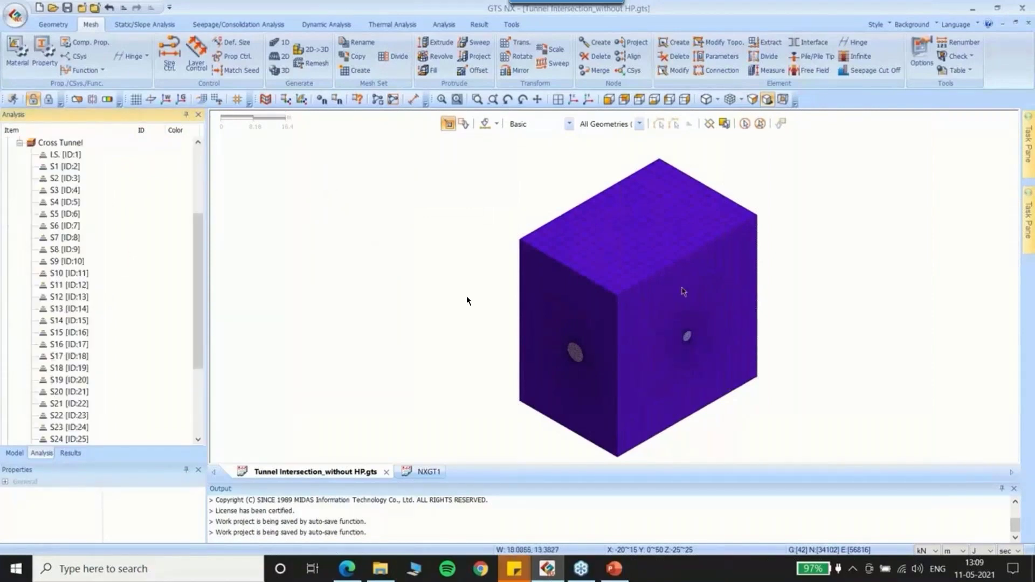
pyautogui.scroll(2, 467, 300)
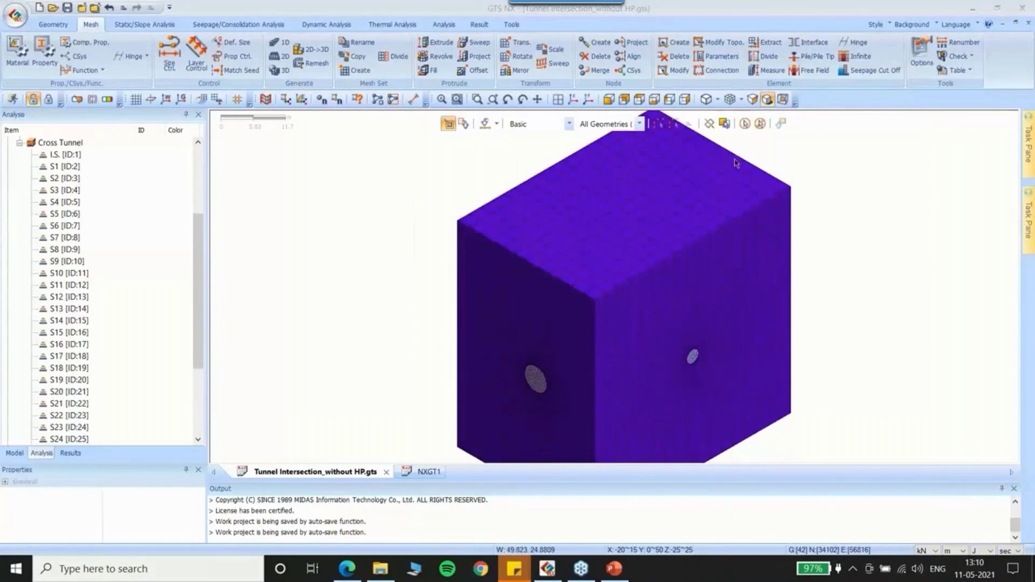
# Hide the SOil mesh set and look over the main and cross tunnel segment meshes
pyautogui.click(14, 453)
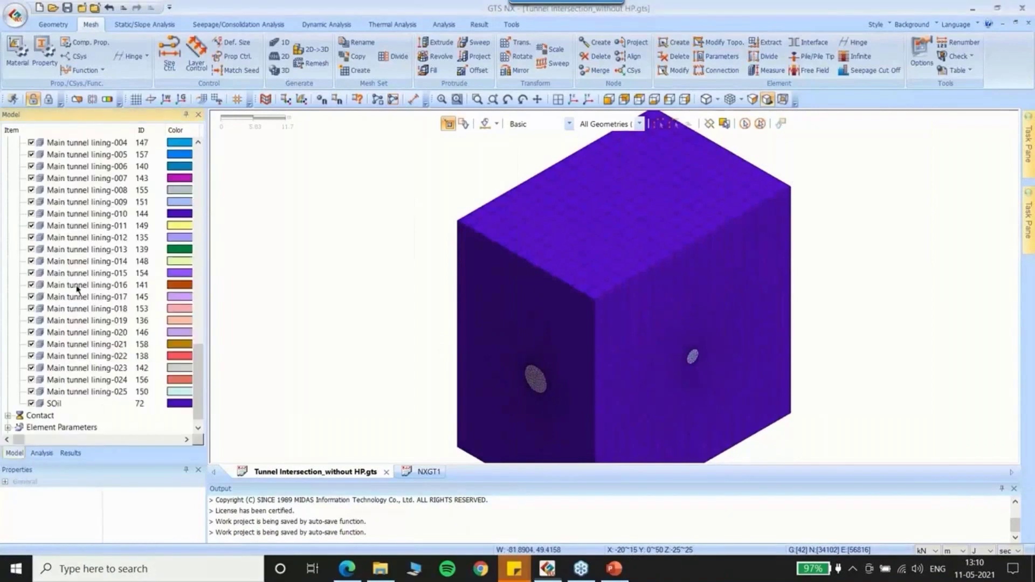
pyautogui.click(31, 404)
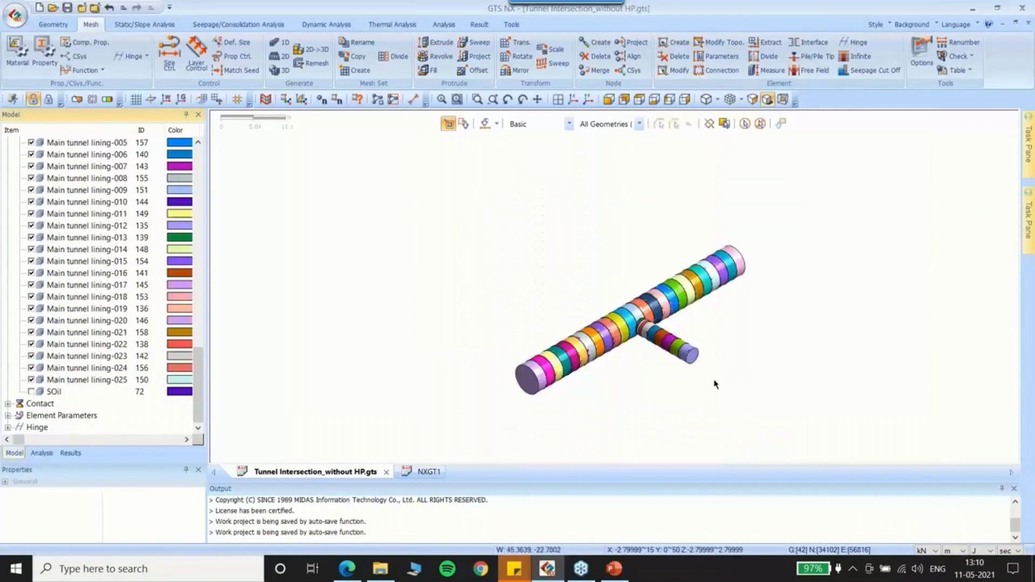
pyautogui.scroll(3, 641, 345)
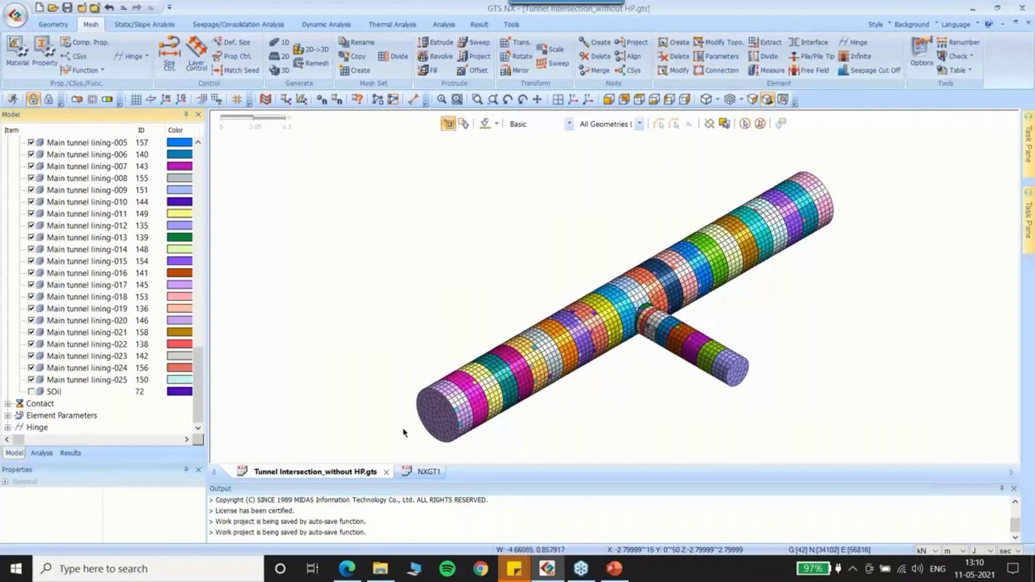
pyautogui.moveTo(403, 432); pyautogui.dragTo(451, 332, button='middle')
pyautogui.click(537, 100)
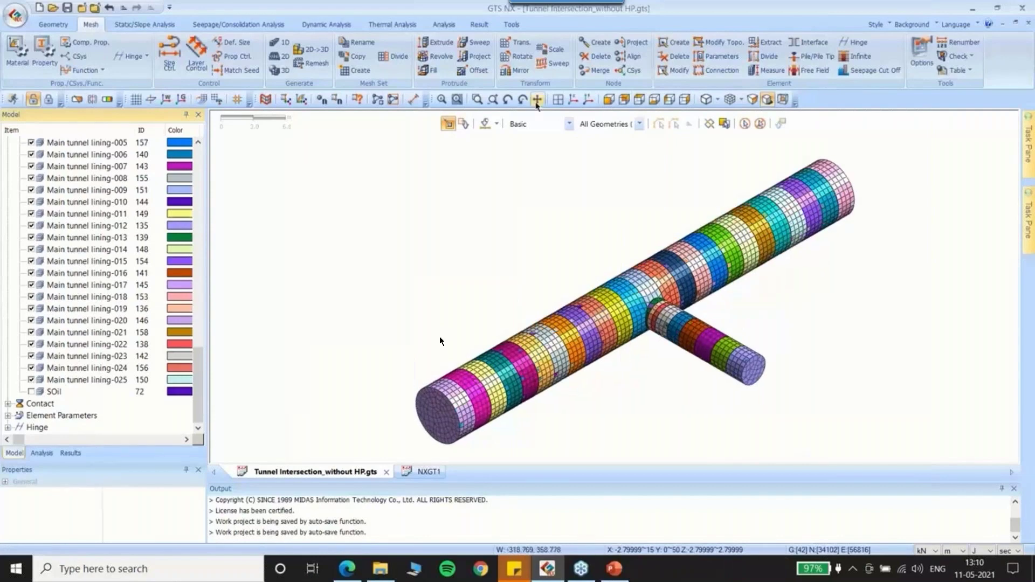
pyautogui.moveTo(537, 170); pyautogui.dragTo(551, 168)
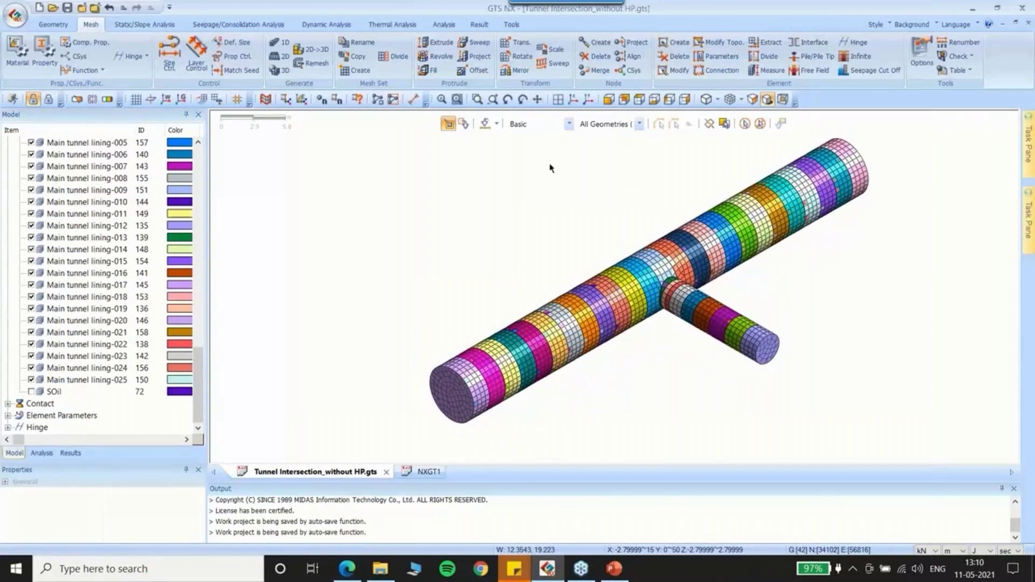
pyautogui.scroll(1, 812, 135)
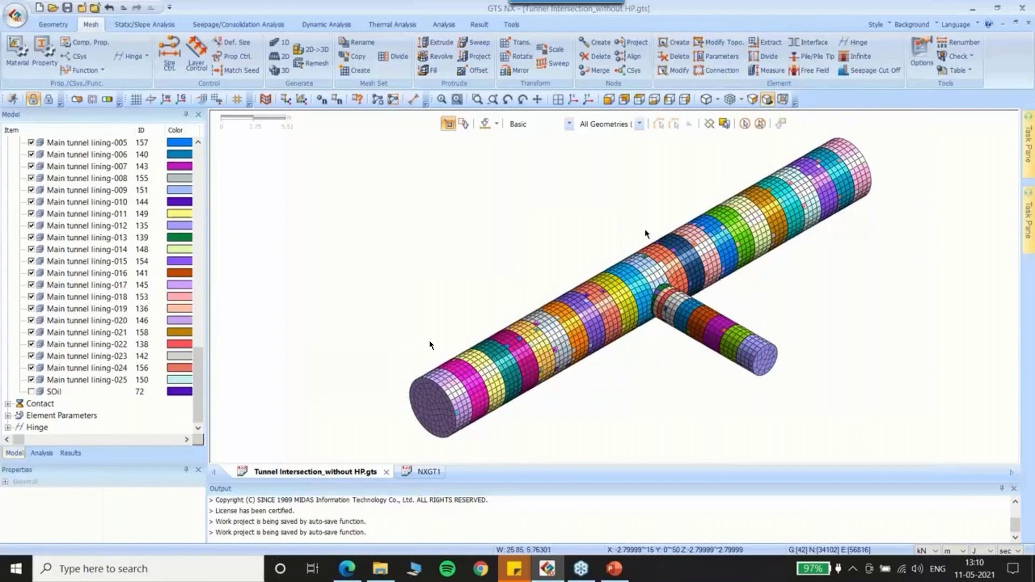
pyautogui.scroll(1, 428, 341)
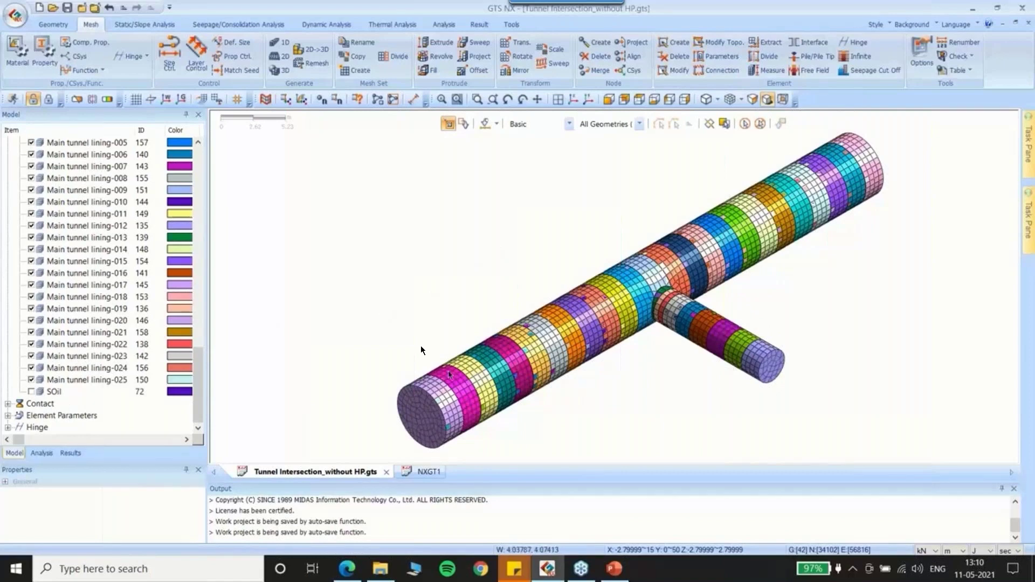
pyautogui.scroll(10, 108, 377)
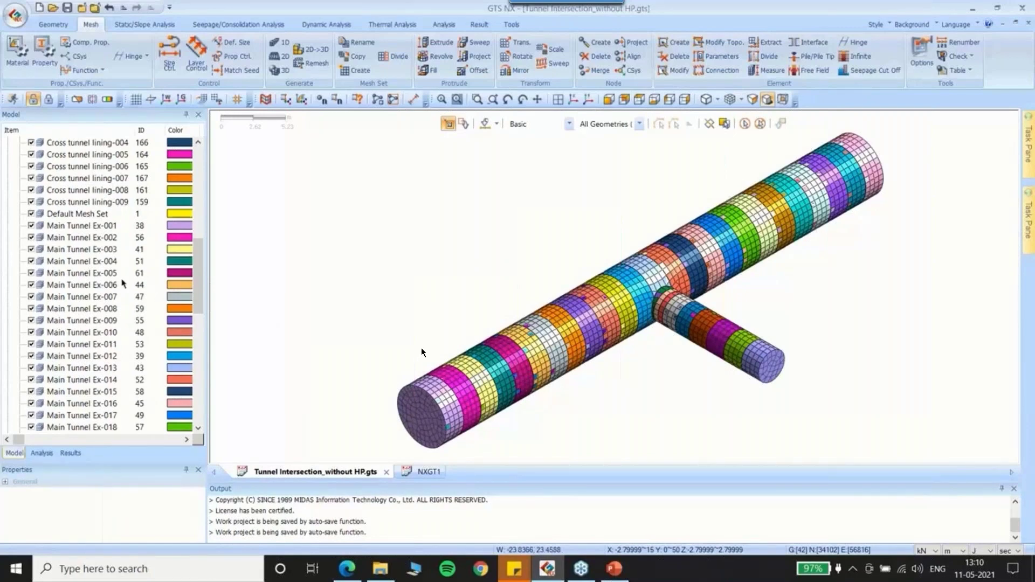
pyautogui.scroll(6, 122, 280)
pyautogui.scroll(-18, 122, 280)
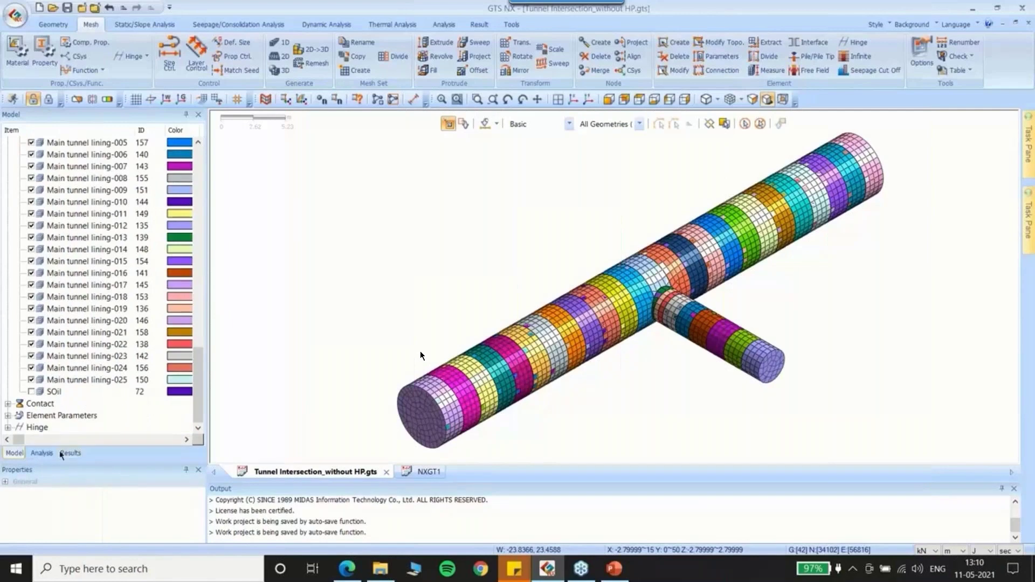
# Open the initial stage I.S. of the Cross Tunnel stage set and review its activated and deactivated data beside the model
pyautogui.click(45, 453)
pyautogui.scroll(-1, 908, 257)
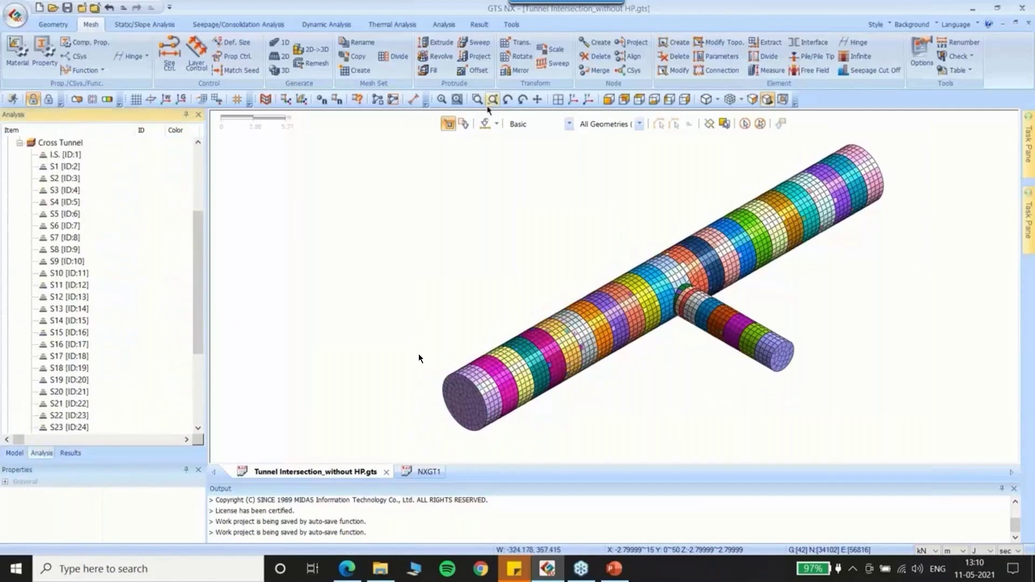
pyautogui.click(539, 103)
pyautogui.moveTo(534, 321); pyautogui.dragTo(663, 298)
pyautogui.press('Escape')
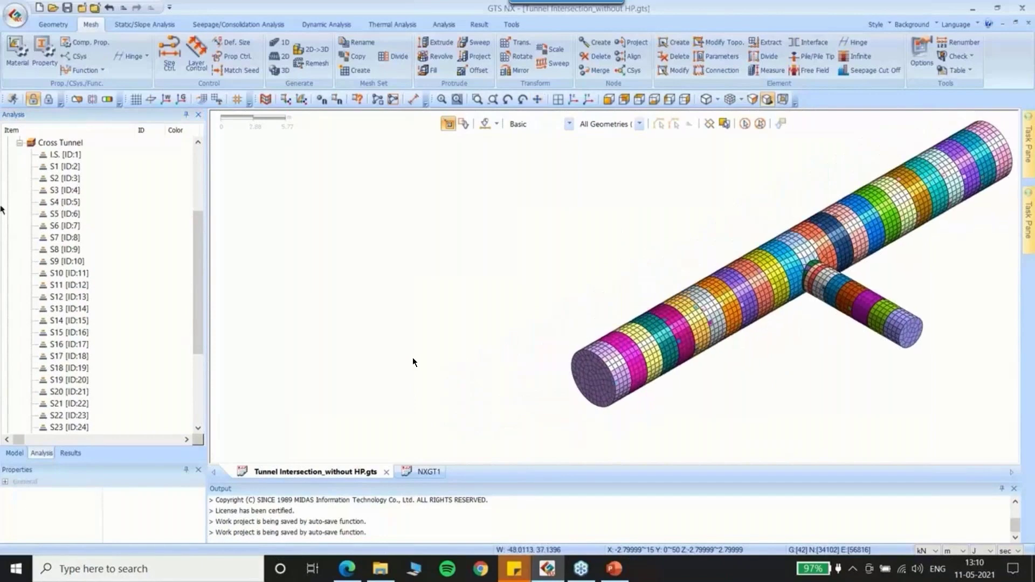
pyautogui.rightClick(58, 155)
pyautogui.click(83, 165)
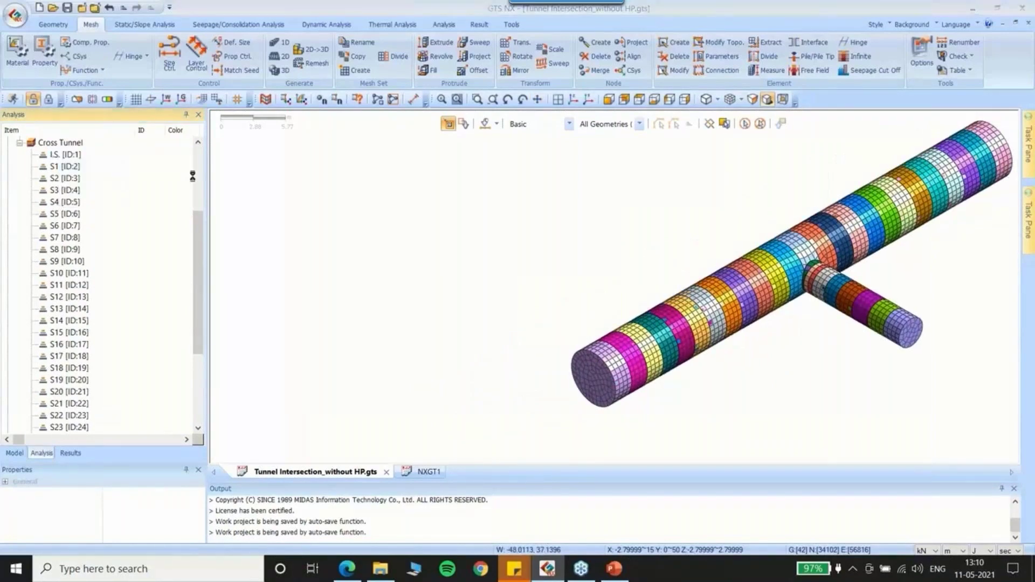
pyautogui.moveTo(227, 121); pyautogui.dragTo(272, 66)
pyautogui.moveTo(346, 69); pyautogui.dragTo(326, 65)
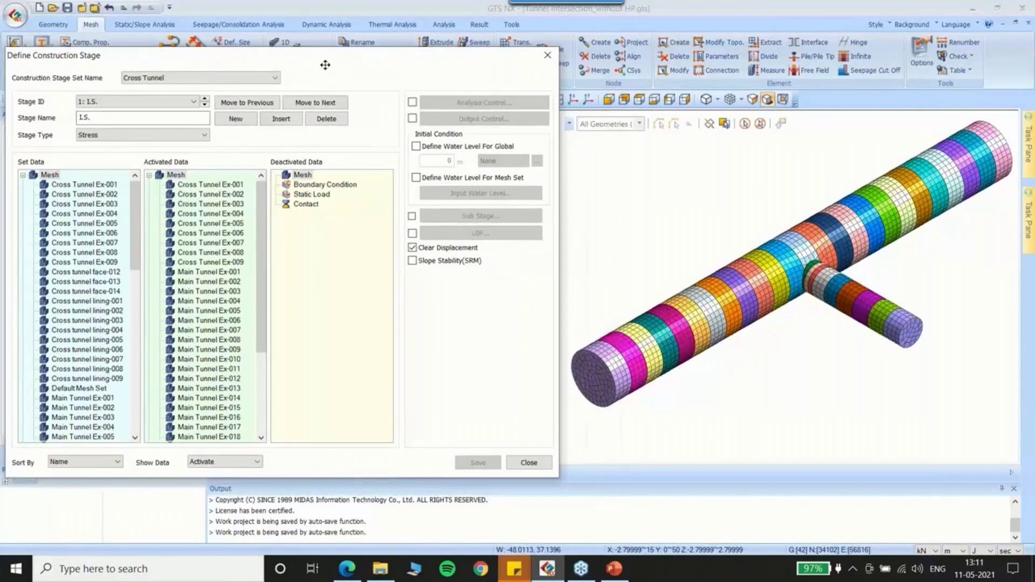
pyautogui.scroll(-1, 181, 323)
pyautogui.scroll(1, 181, 323)
pyautogui.moveTo(356, 73)
pyautogui.mouseDown()
pyautogui.moveTo(352, 58)
pyautogui.moveTo(362, 60)
pyautogui.mouseUp()
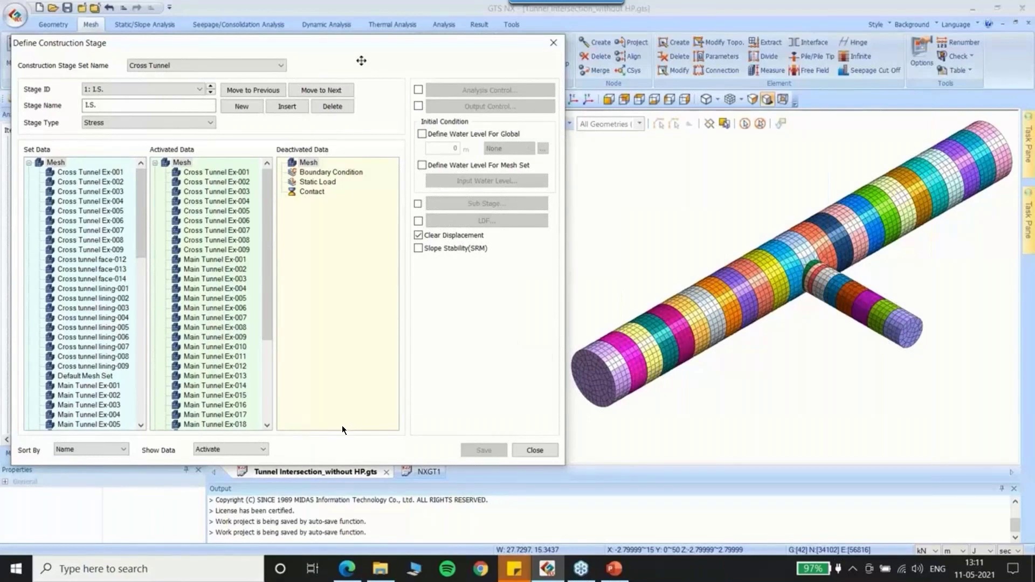
pyautogui.moveTo(361, 61); pyautogui.dragTo(368, 59)
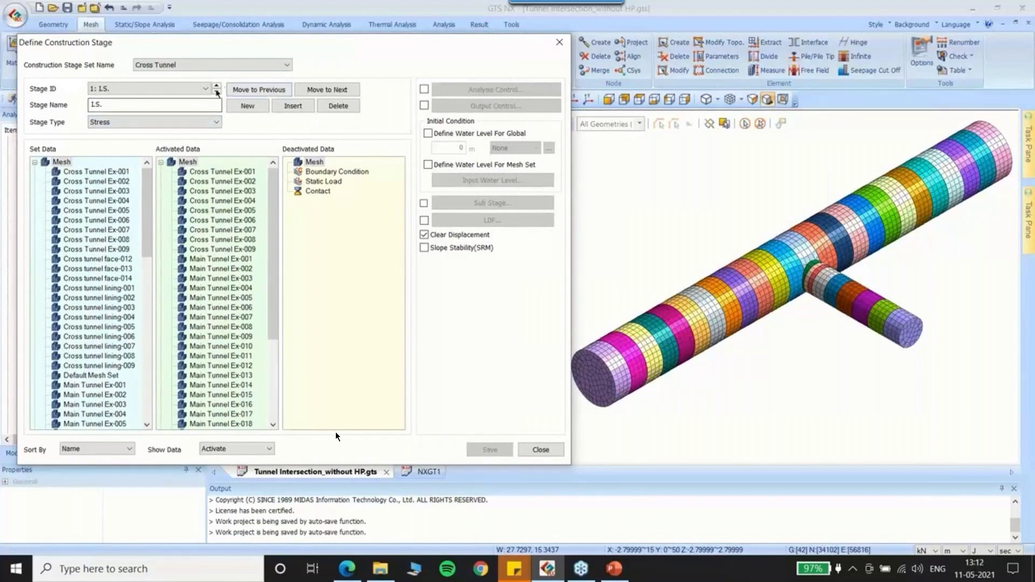
# Go to construction stage S1 and examine its activated lining and deactivated excavation meshes in the model
pyautogui.click(216, 92)
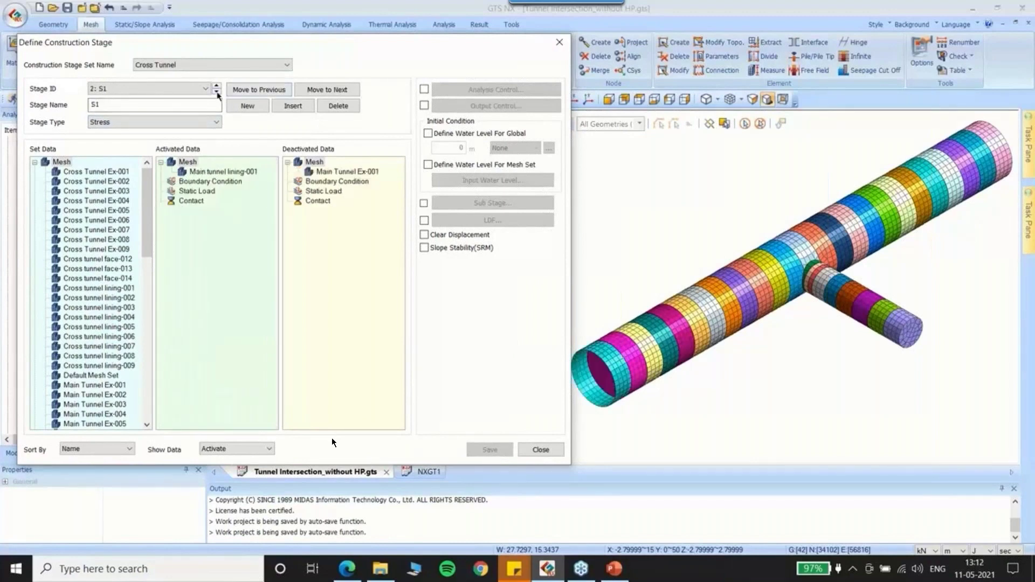
pyautogui.moveTo(305, 44); pyautogui.dragTo(288, 40)
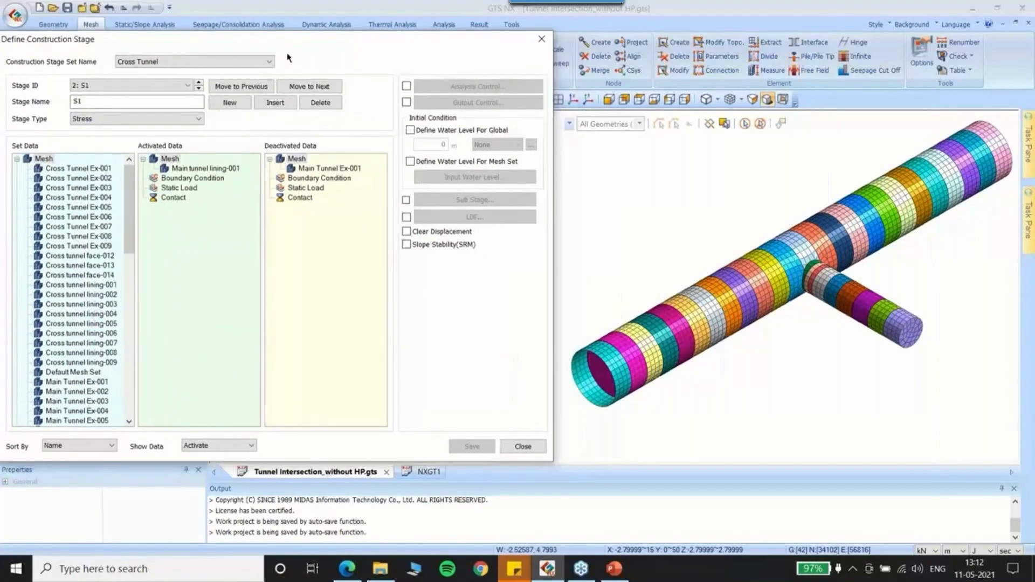
pyautogui.scroll(3, 588, 379)
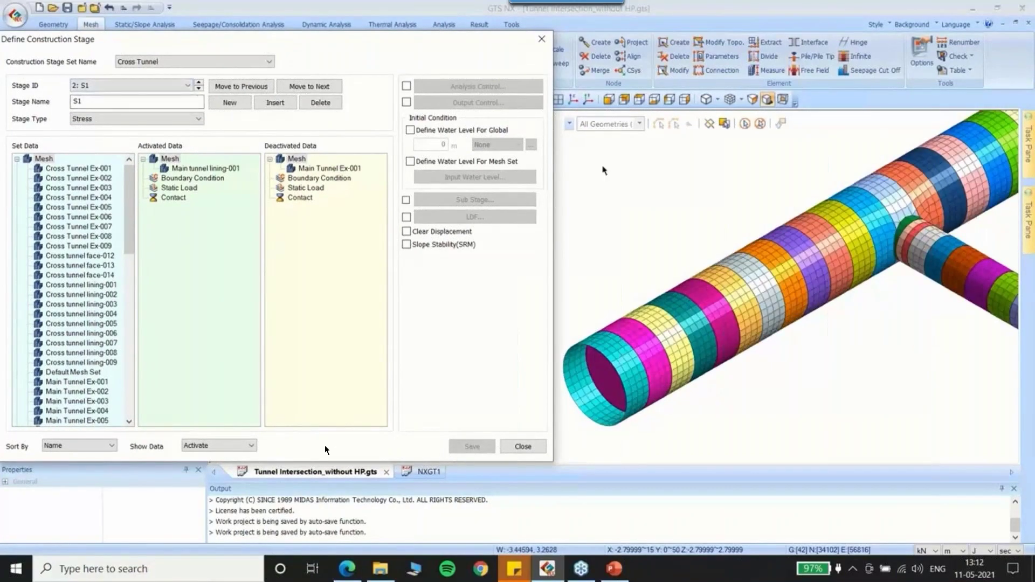
pyautogui.scroll(-2, 717, 197)
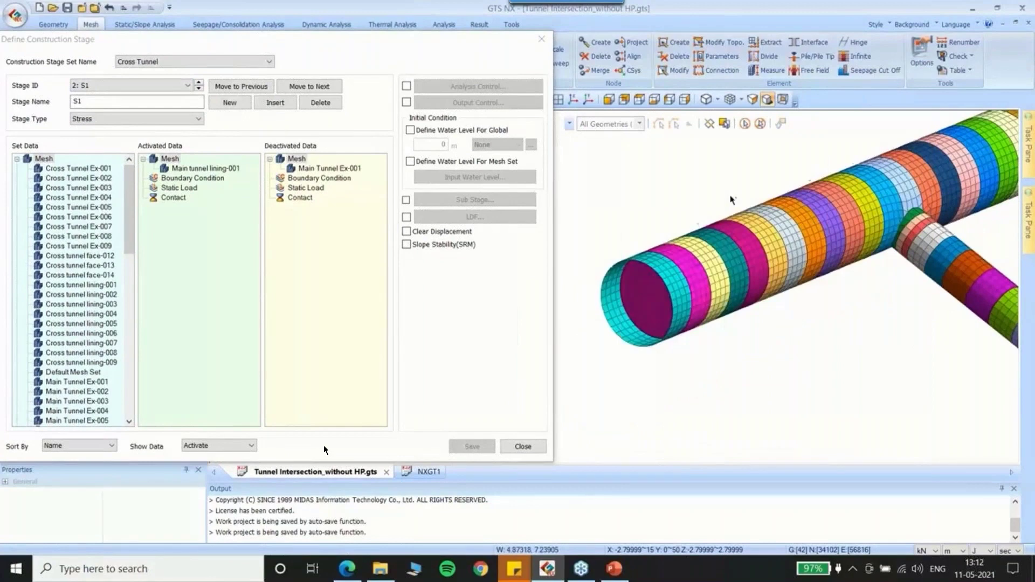
pyautogui.scroll(-1, 732, 199)
pyautogui.scroll(-1, 746, 200)
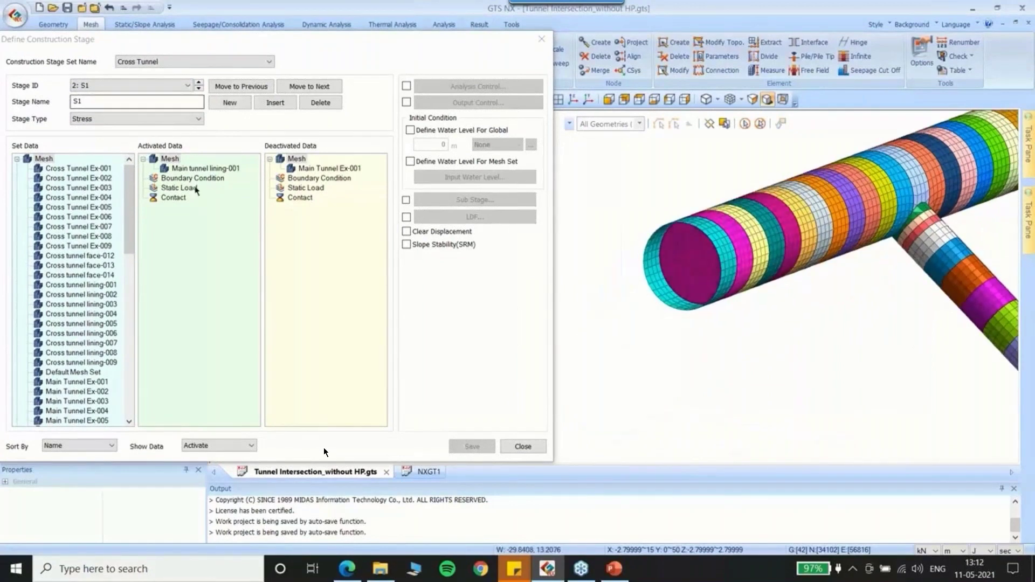
# Advance through stages S2 and S3 and review each stage's activated main tunnel lining and deactivated excavation mesh
pyautogui.click(199, 84)
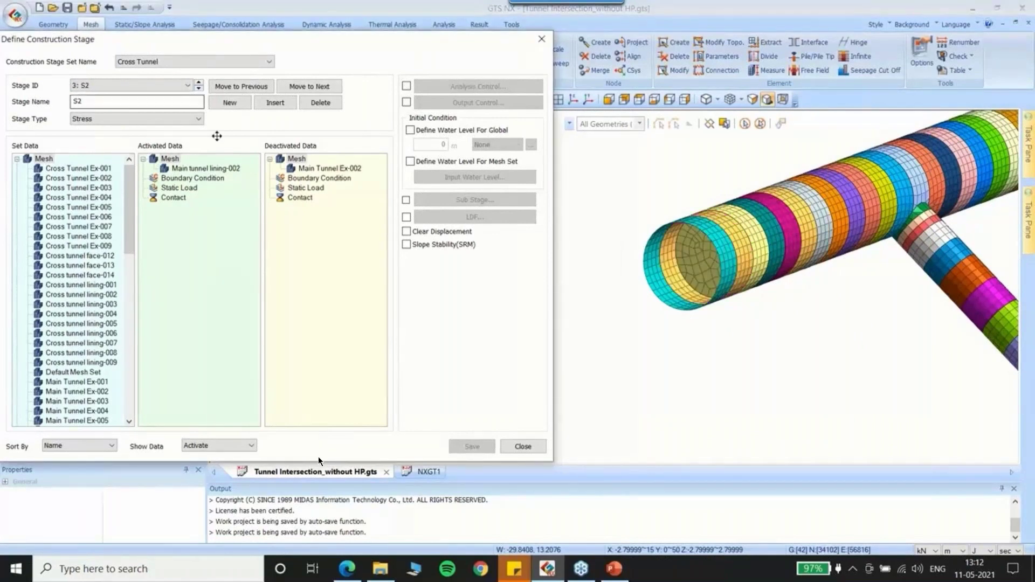
pyautogui.click(188, 170)
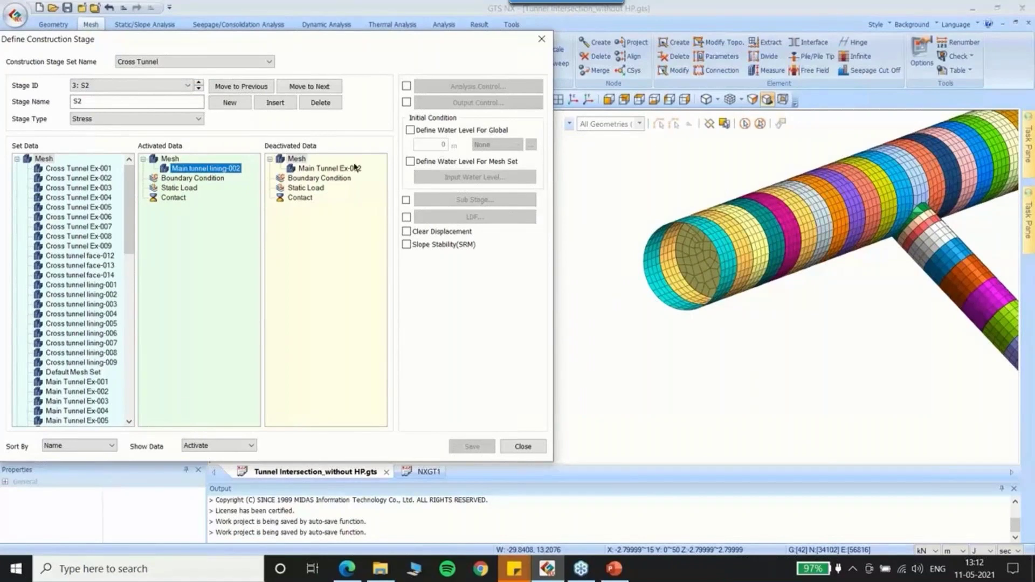
pyautogui.click(198, 88)
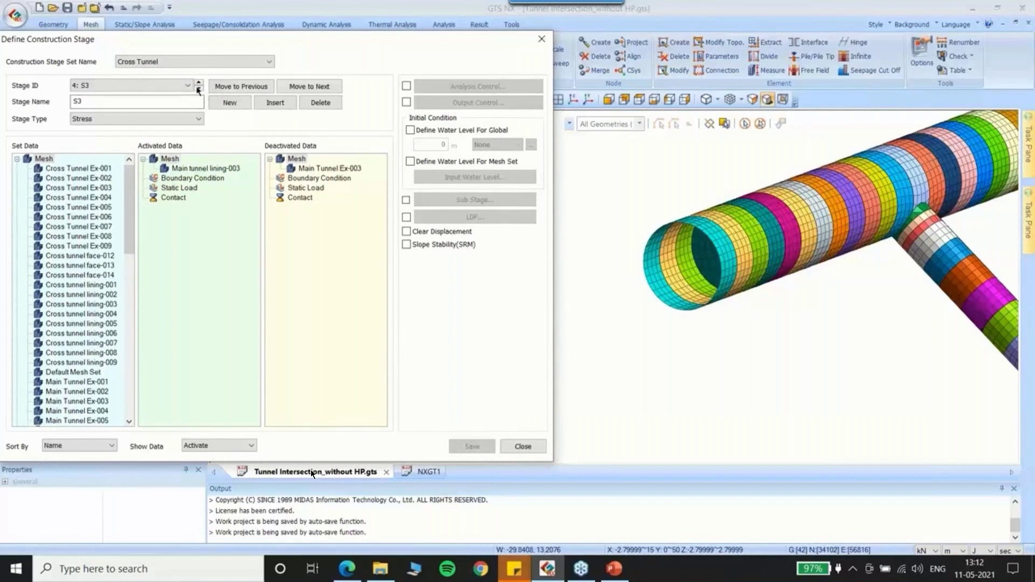
# Run ahead to stage S13, go back to S11, and examine the excavation progress along the main tunnel
pyautogui.click(198, 88)
pyautogui.click(198, 88)
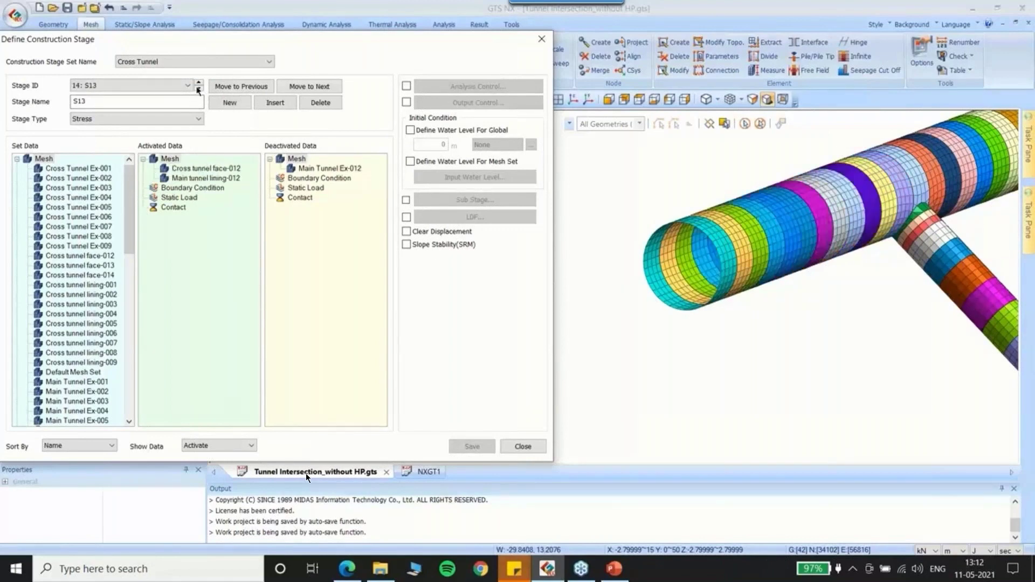
pyautogui.click(199, 90)
pyautogui.click(200, 91)
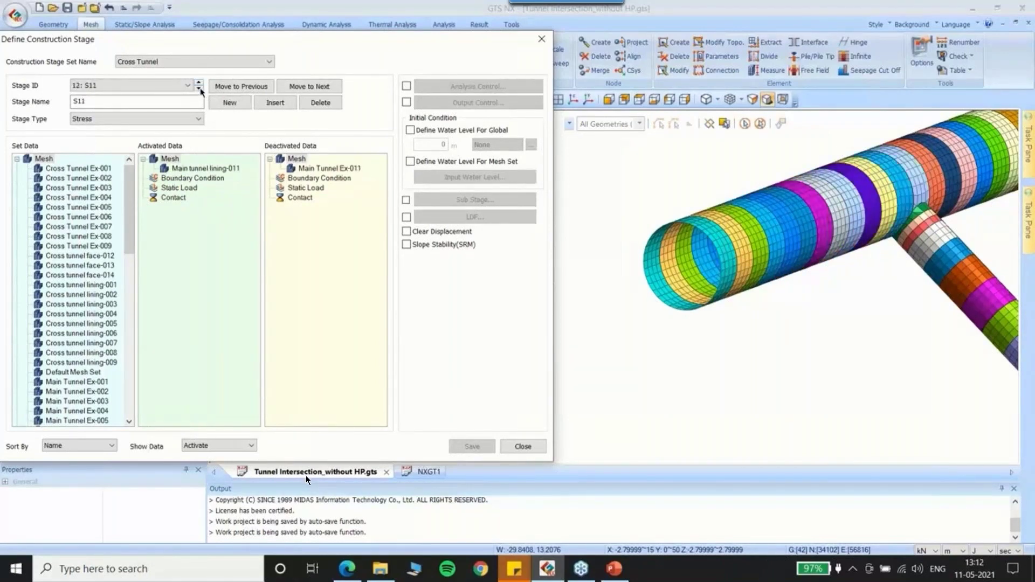
pyautogui.scroll(-1, 700, 185)
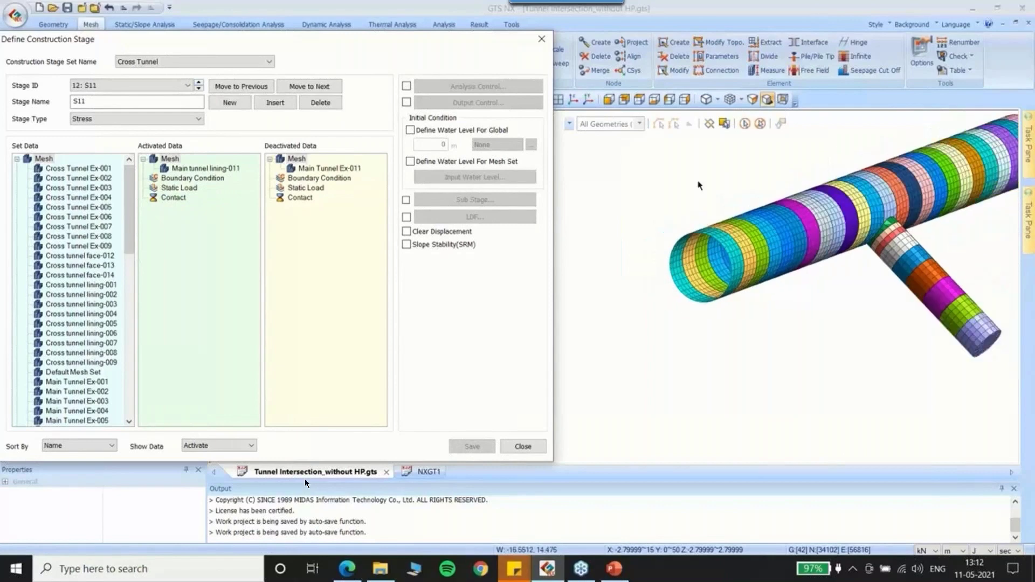
pyautogui.scroll(-2, 699, 185)
pyautogui.scroll(-2, 726, 189)
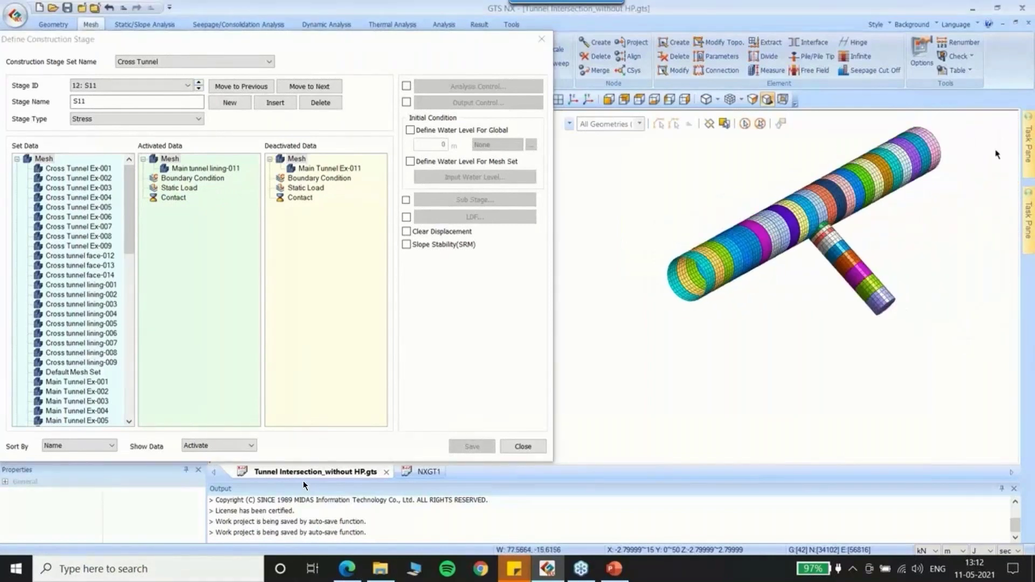
pyautogui.scroll(3, 935, 127)
pyautogui.scroll(2, 891, 148)
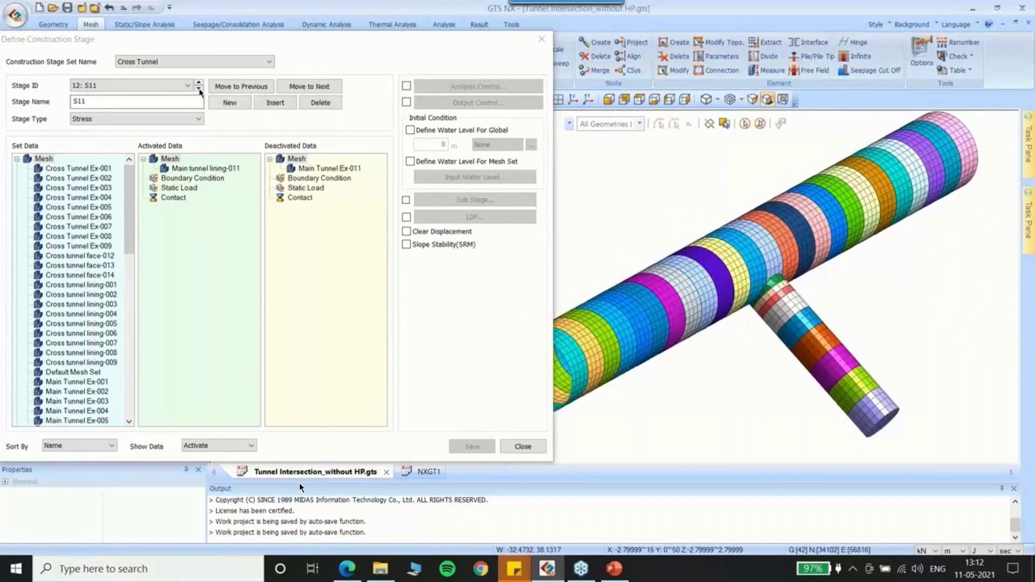
# Advance from stage S11 to S25 and examine the cross tunnel lining, excavation and face meshes being activated or deactivated
pyautogui.click(199, 89)
pyautogui.click(199, 89)
pyautogui.click(199, 89)
pyautogui.click(199, 89)
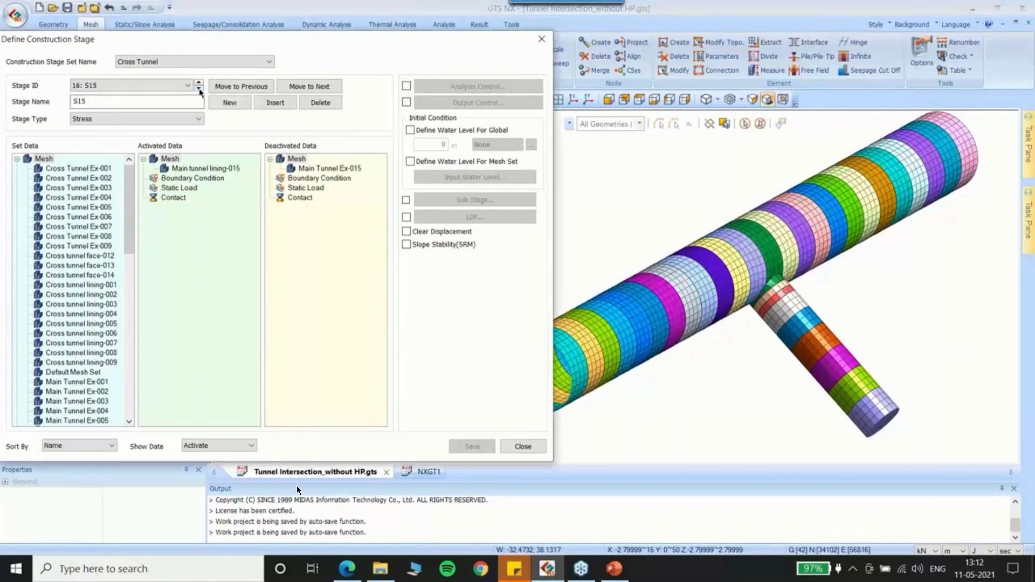
pyautogui.click(199, 89)
pyautogui.click(199, 89)
pyautogui.click(199, 89)
pyautogui.click(199, 89)
pyautogui.click(199, 89)
pyautogui.click(199, 89)
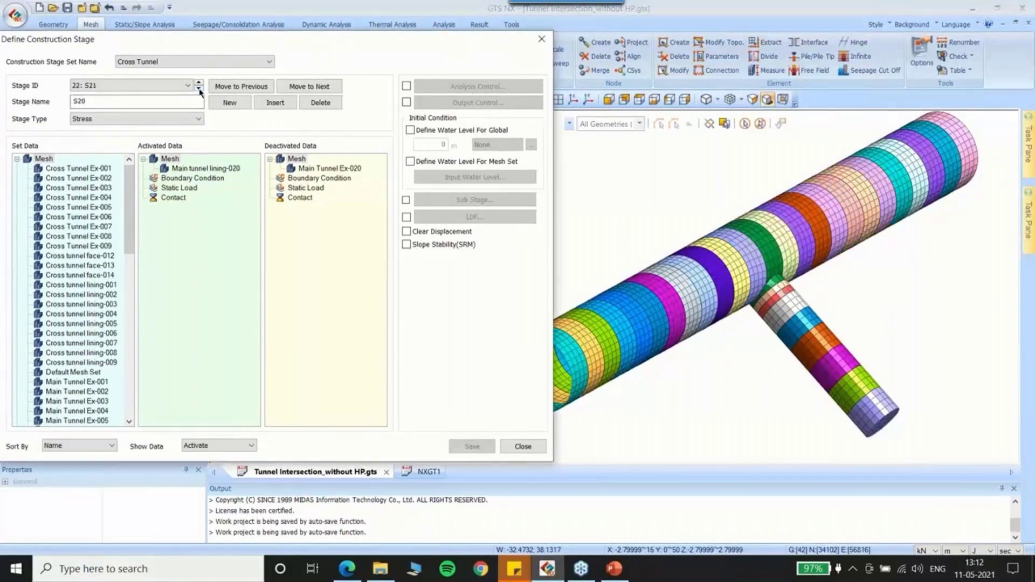
pyautogui.click(199, 89)
pyautogui.click(199, 89)
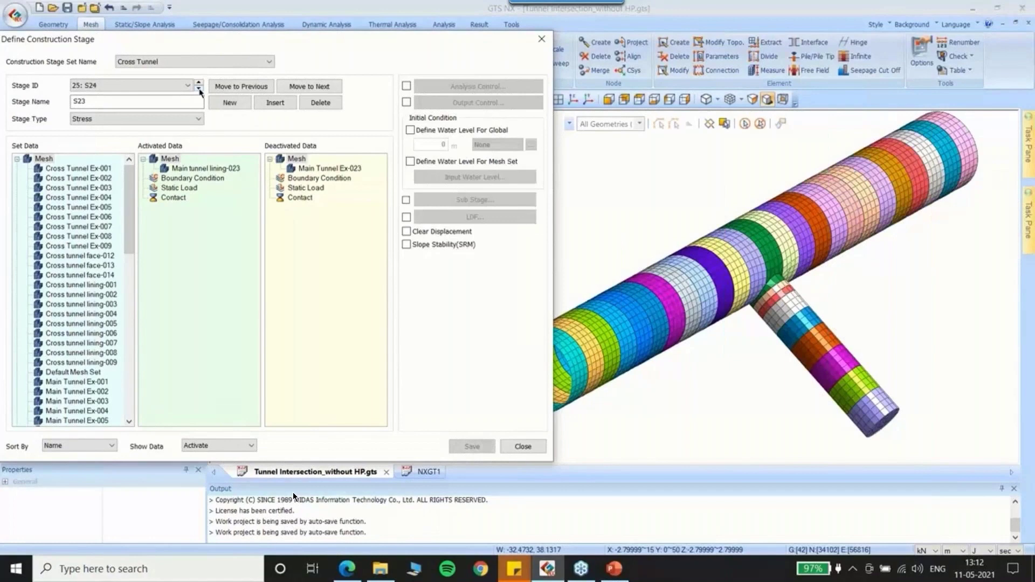
pyautogui.click(198, 90)
pyautogui.click(199, 90)
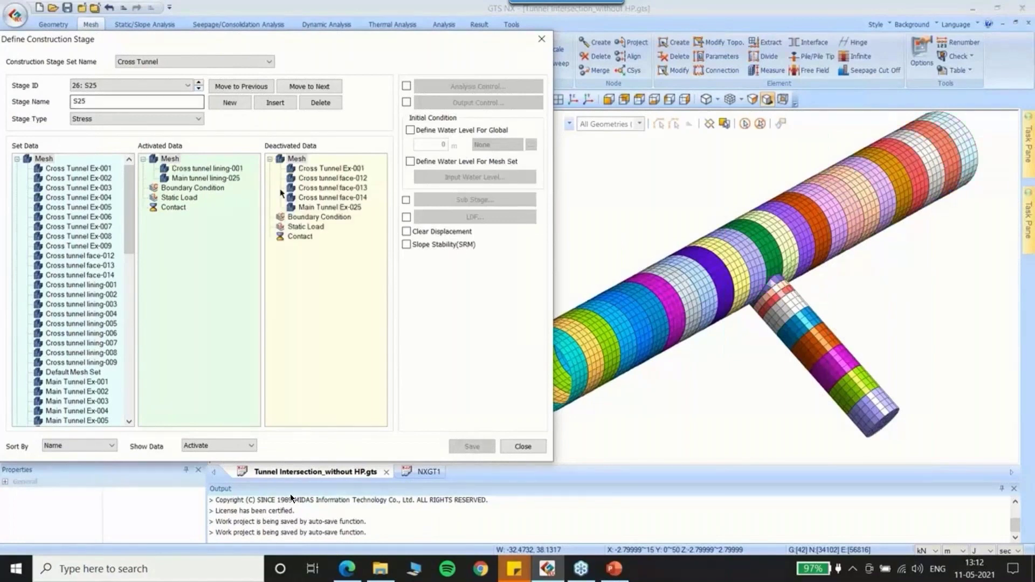
pyautogui.scroll(-2, 755, 291)
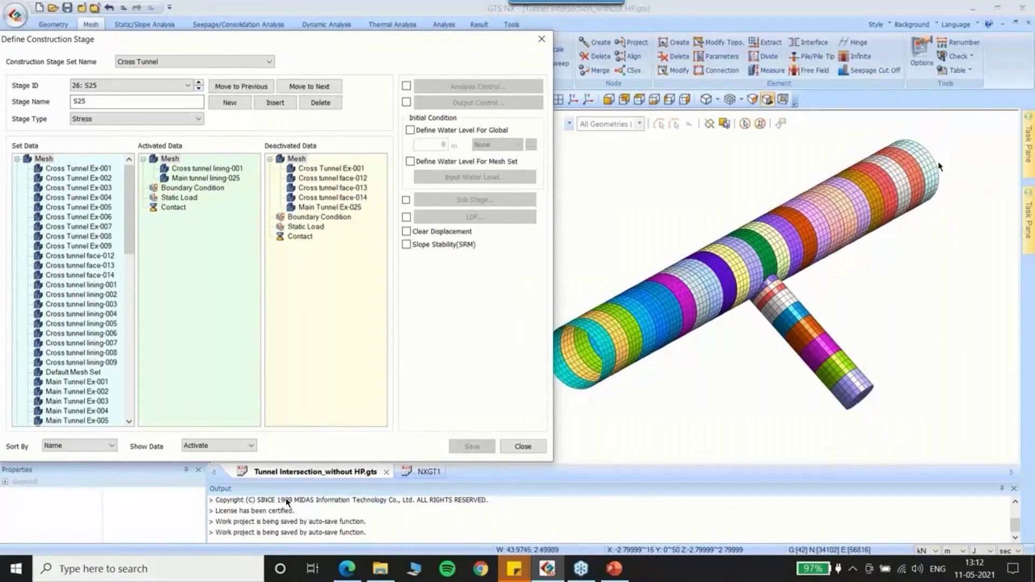
pyautogui.scroll(3, 929, 181)
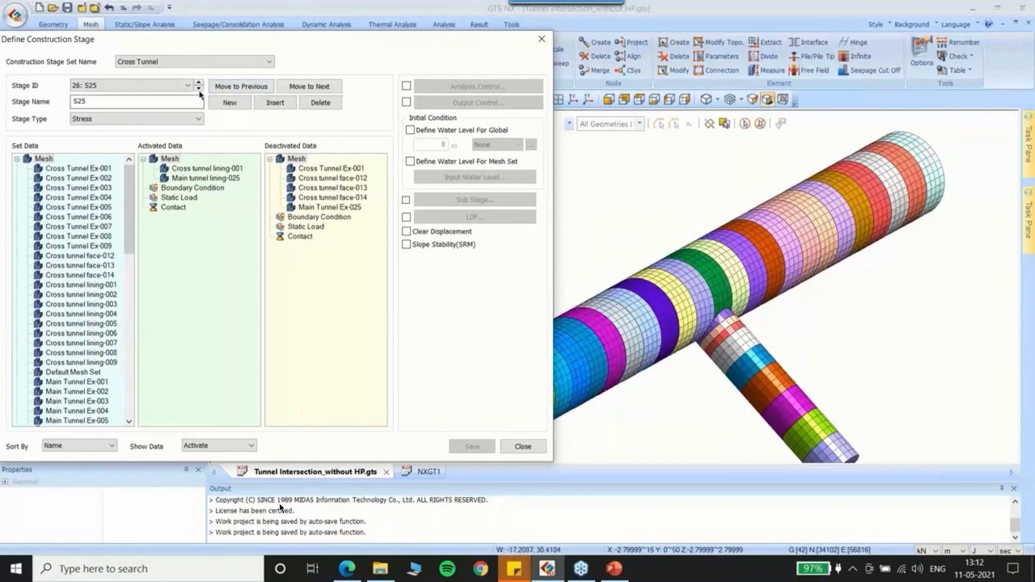
# Go to stage S26 and examine its activated Cross tunnel lining-002 and deactivated Cross Tunnel Ex-002 at the intersection
pyautogui.click(199, 90)
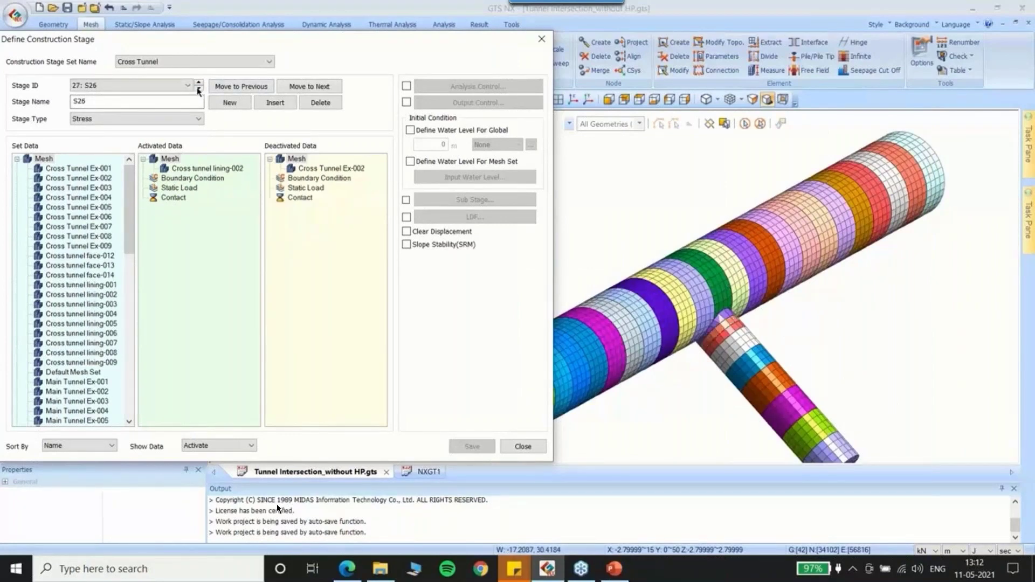
pyautogui.scroll(-1, 737, 257)
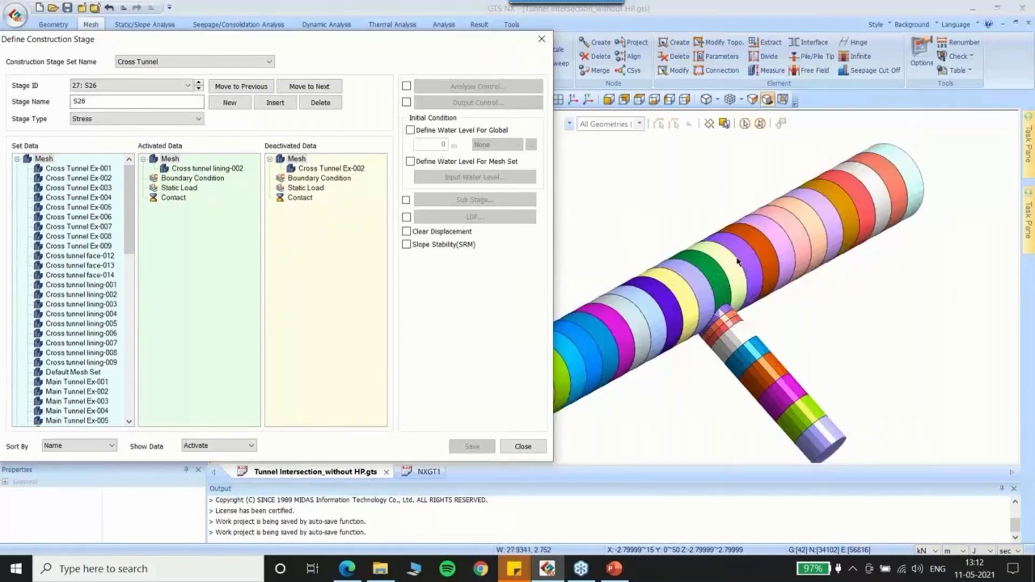
pyautogui.scroll(3, 738, 263)
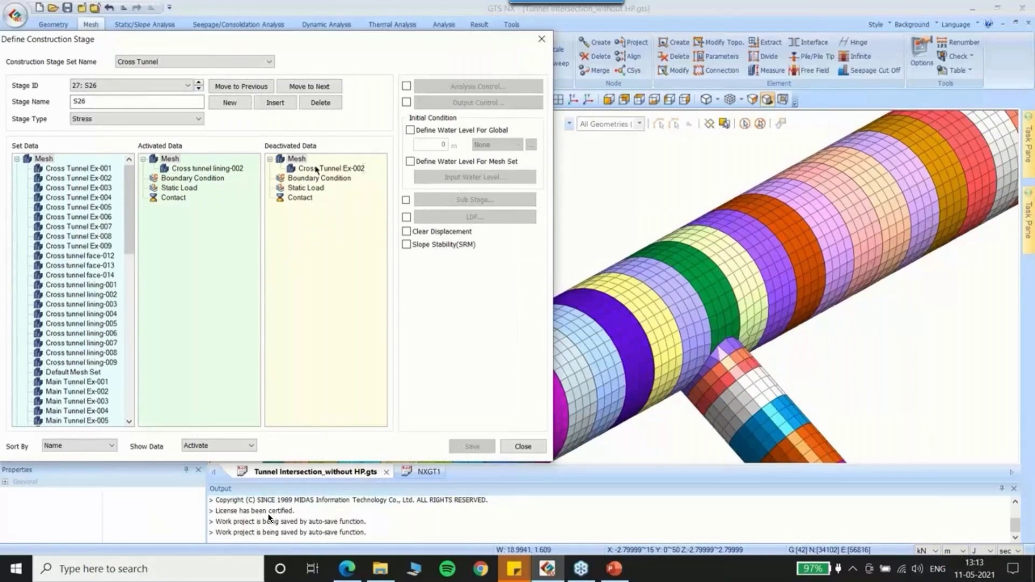
pyautogui.click(317, 169)
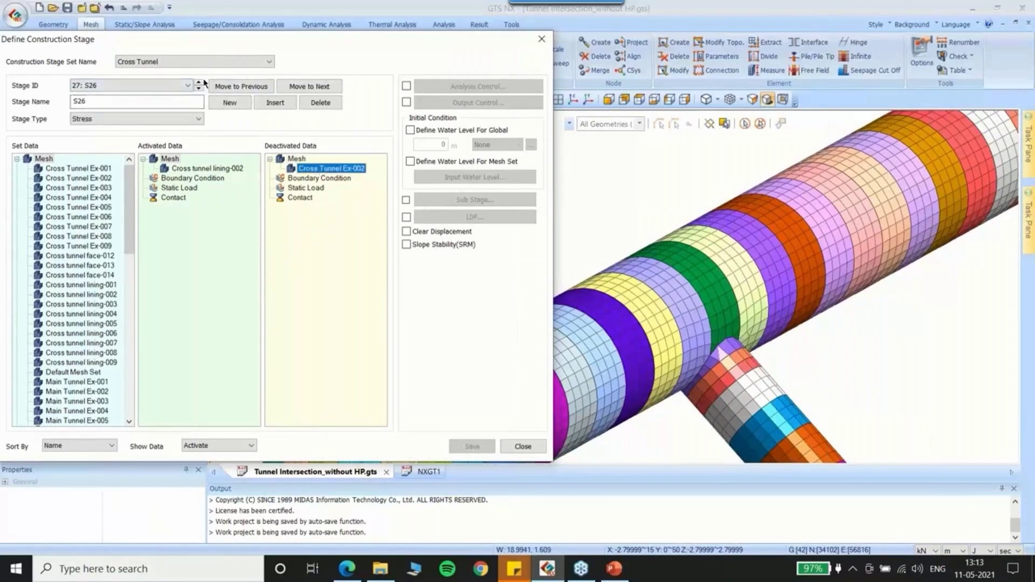
# Hide all Main Tunnel Ex and Main tunnel lining mesh sets, 001 to 025, leaving only the cross tunnel meshes displayed
pyautogui.moveTo(267, 43); pyautogui.dragTo(407, 25)
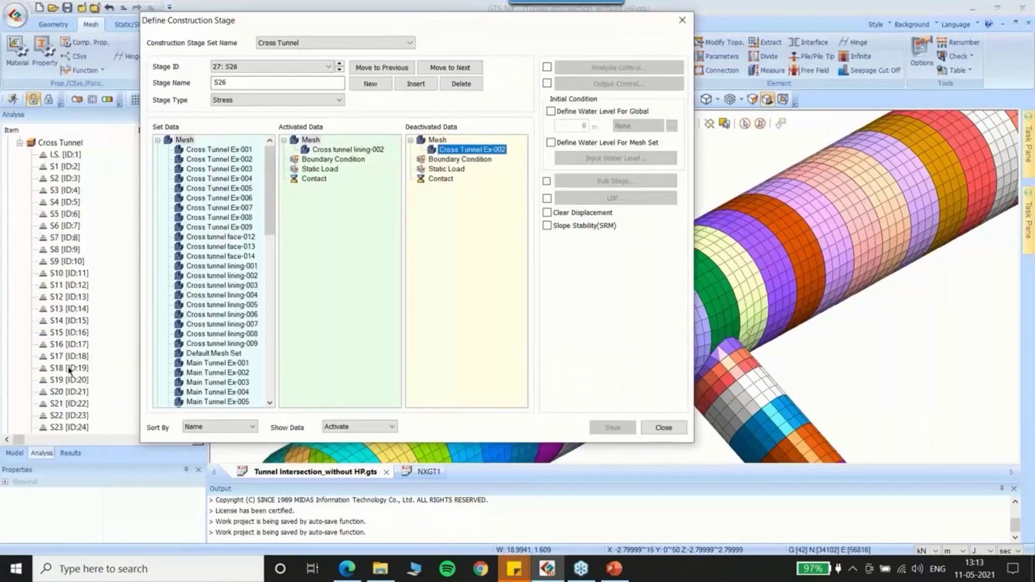
pyautogui.click(15, 454)
pyautogui.scroll(6, 44, 377)
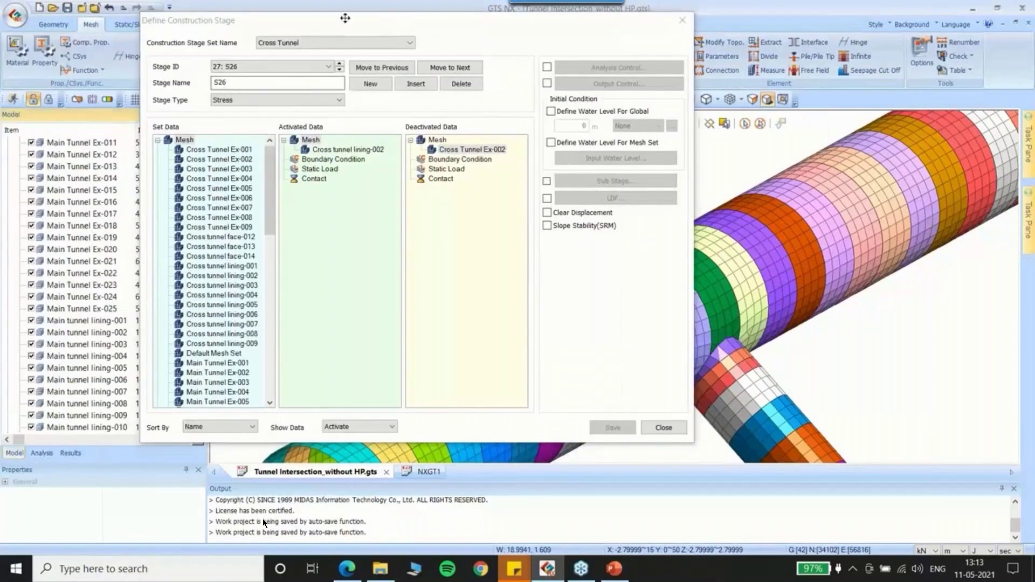
pyautogui.moveTo(345, 18); pyautogui.dragTo(480, 21)
pyautogui.scroll(6, 74, 242)
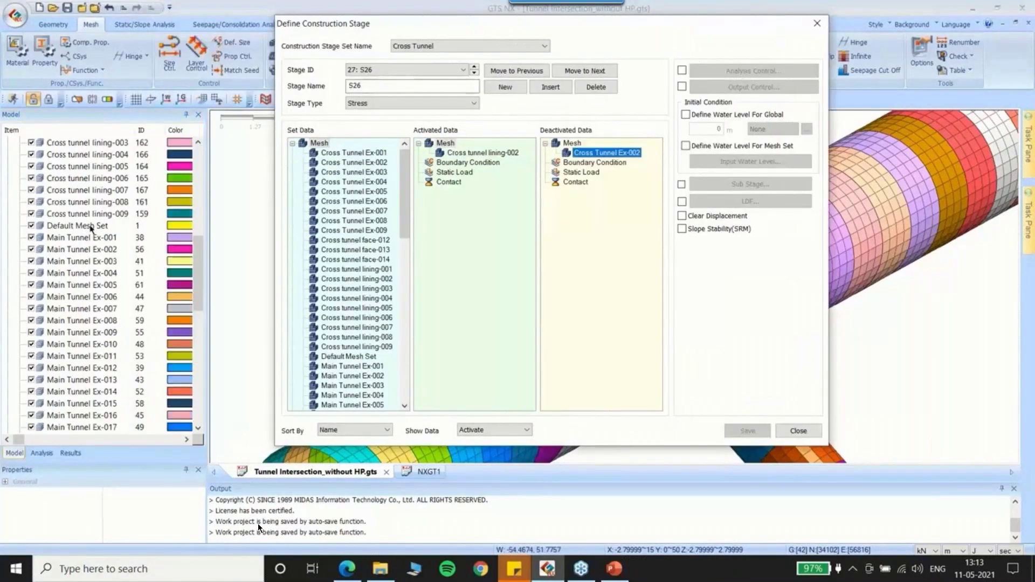
pyautogui.click(74, 238)
pyautogui.hotkey('shift', 'Down')
pyautogui.hotkey('shift', 'Down')
pyautogui.hotkey('shift', 'Down')
pyautogui.hotkey('shift', 'Down')
pyautogui.hotkey('shift', 'Down')
pyautogui.hotkey('shift', 'Down')
pyautogui.hotkey('shift', 'Down')
pyautogui.hotkey('shift', 'Down')
pyautogui.hotkey('shift', 'Down')
pyautogui.hotkey('shift', 'Down')
pyautogui.hotkey('shift', 'Down')
pyautogui.hotkey('shift', 'Down')
pyautogui.hotkey('shift', 'Down')
pyautogui.hotkey('shift', 'Down')
pyautogui.hotkey('shift', 'Down')
pyautogui.hotkey('shift', 'Down')
pyautogui.hotkey('shift', 'Down')
pyautogui.hotkey('shift', 'Down')
pyautogui.hotkey('shift', 'Down')
pyautogui.hotkey('shift', 'Down')
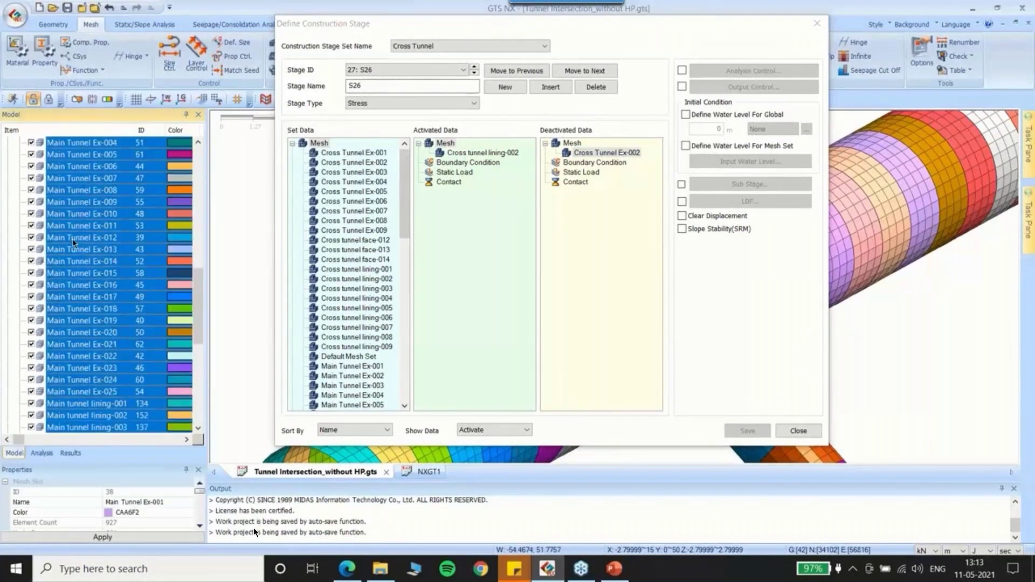
pyautogui.hotkey('shift', 'Down')
pyautogui.hotkey('shift', 'Down')
pyautogui.hotkey('shift', 'Down')
pyautogui.hotkey('shift', 'Down')
pyautogui.hotkey('shift', 'Down')
pyautogui.hotkey('shift', 'Down')
pyautogui.hotkey('shift', 'Down')
pyautogui.hotkey('shift', 'Down')
pyautogui.hotkey('shift', 'Down')
pyautogui.hotkey('shift', 'Down')
pyautogui.hotkey('shift', 'Down')
pyautogui.hotkey('shift', 'Down')
pyautogui.hotkey('shift', 'Down')
pyautogui.hotkey('shift', 'Down')
pyautogui.hotkey('shift', 'Down')
pyautogui.hotkey('shift', 'Down')
pyautogui.hotkey('shift', 'Down')
pyautogui.hotkey('shift', 'Down')
pyautogui.hotkey('shift', 'Down')
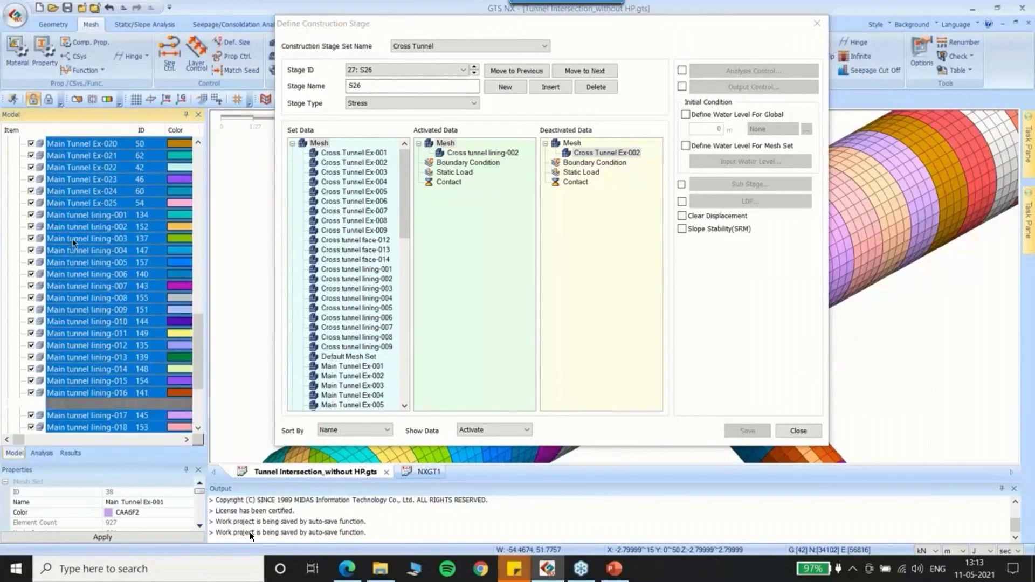
pyautogui.hotkey('shift', 'Down')
pyautogui.hotkey('shift', 'Down')
pyautogui.hotkey('shift', 'Down')
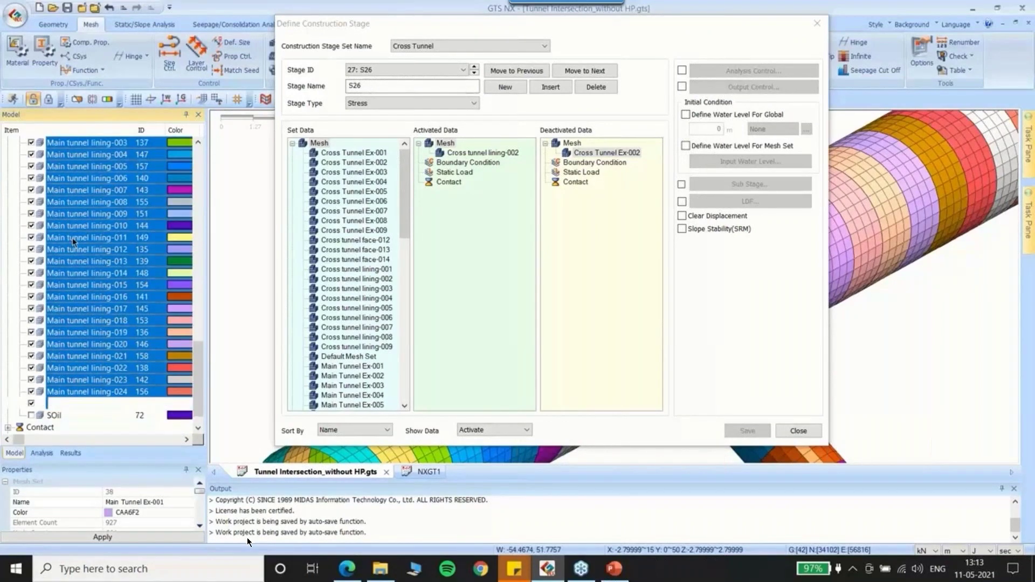
pyautogui.rightClick(73, 242)
pyautogui.click(96, 257)
pyautogui.moveTo(553, 24); pyautogui.dragTo(378, 51)
pyautogui.click(242, 541)
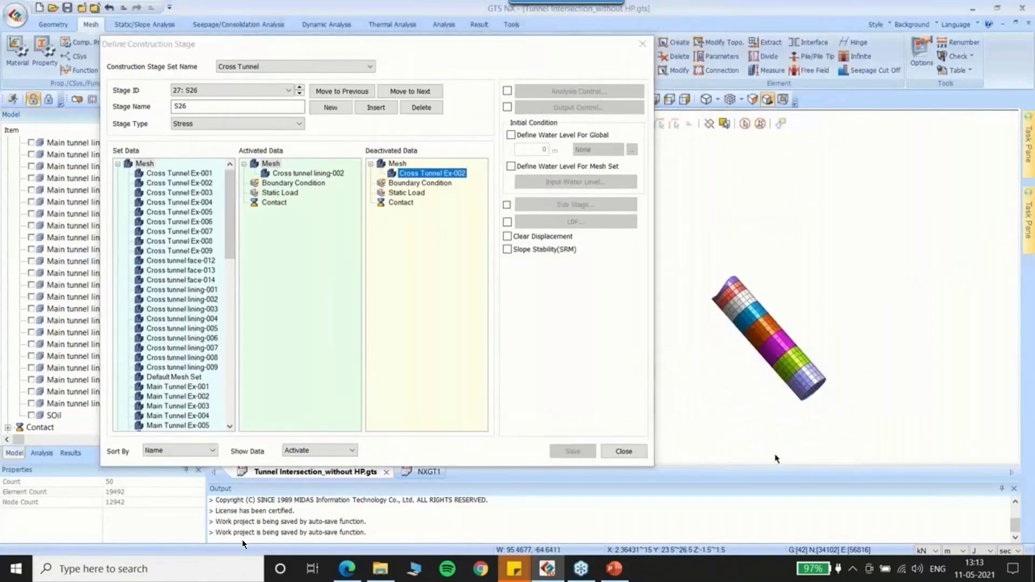
# Examine the cross tunnel meshes from the intersection end while advancing the construction stages from S26 to S33
pyautogui.moveTo(682, 282); pyautogui.dragTo(738, 418, button='middle')
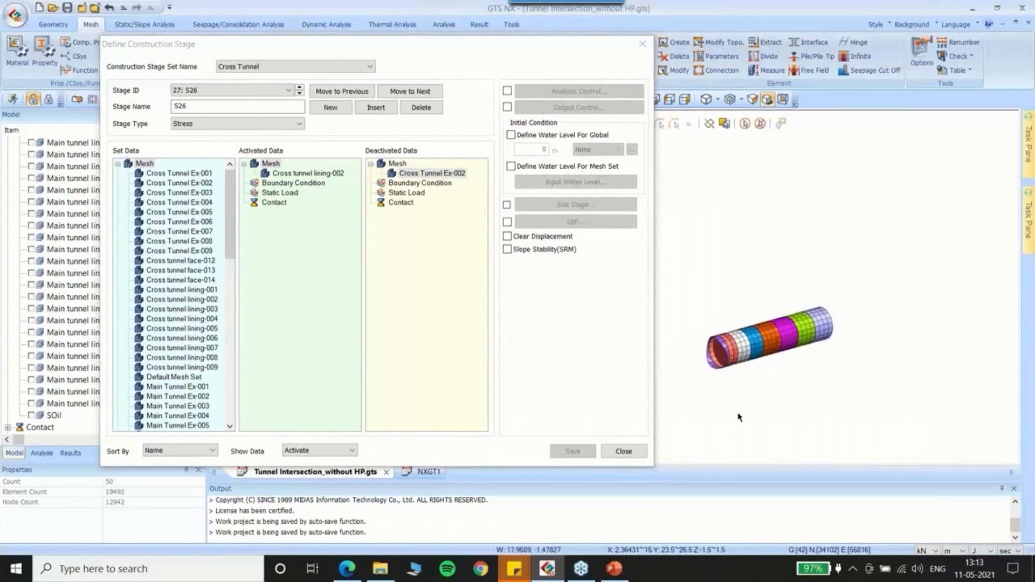
pyautogui.scroll(5, 738, 417)
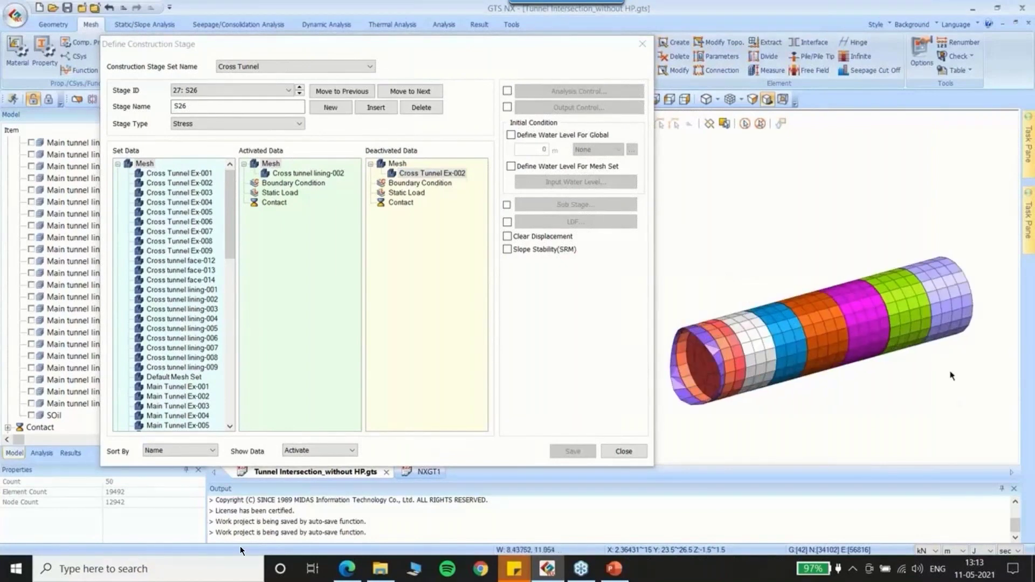
pyautogui.moveTo(434, 54); pyautogui.dragTo(284, 60)
pyautogui.moveTo(830, 227); pyautogui.dragTo(682, 339, button='middle')
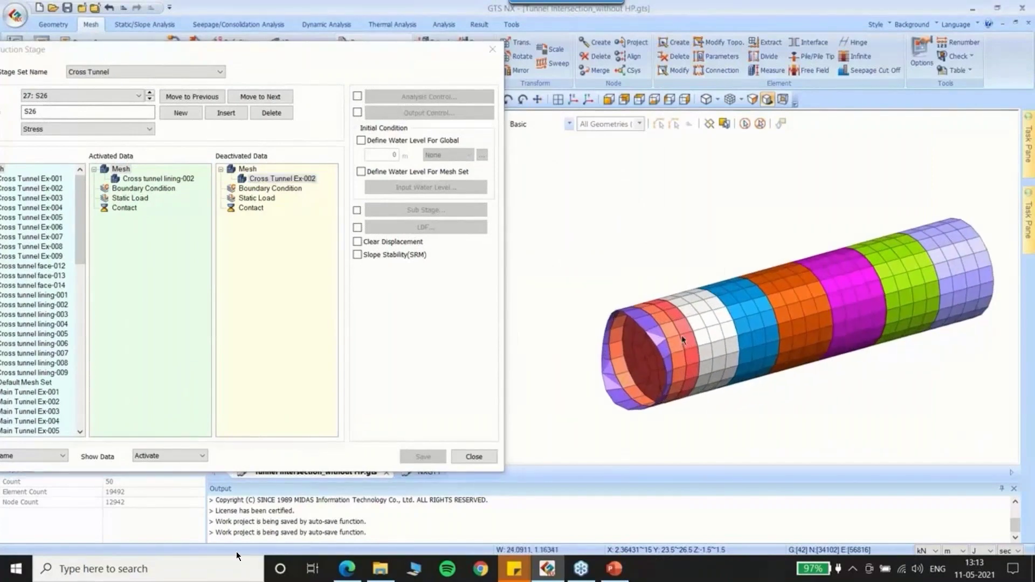
pyautogui.moveTo(321, 62); pyautogui.dragTo(364, 49)
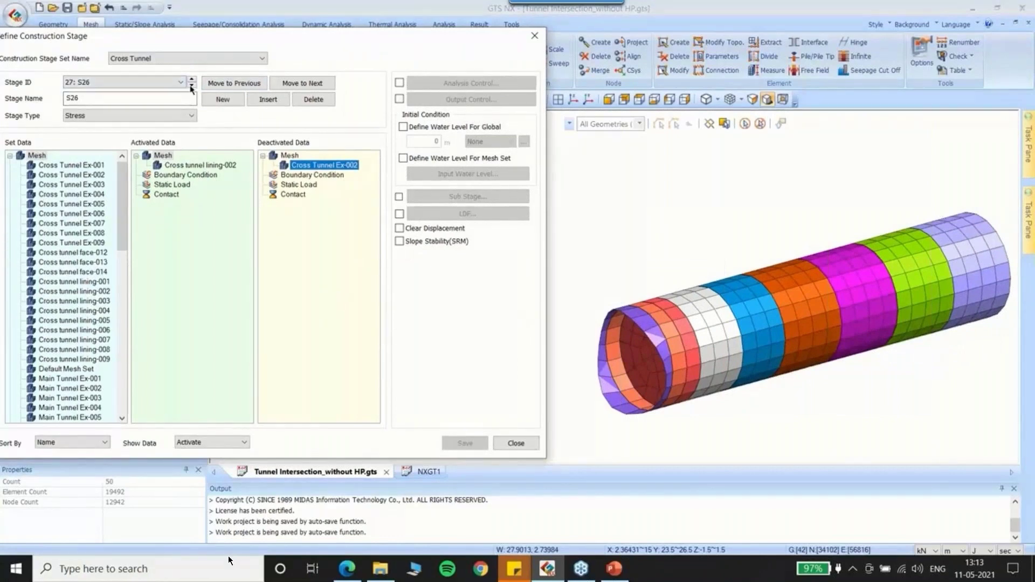
pyautogui.click(191, 86)
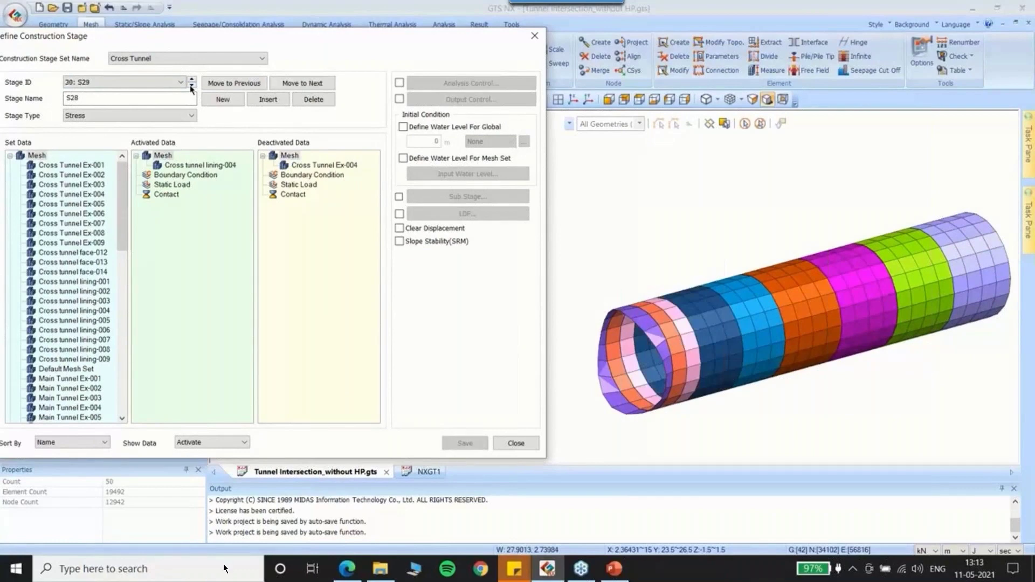
pyautogui.click(191, 86)
pyautogui.click(191, 86)
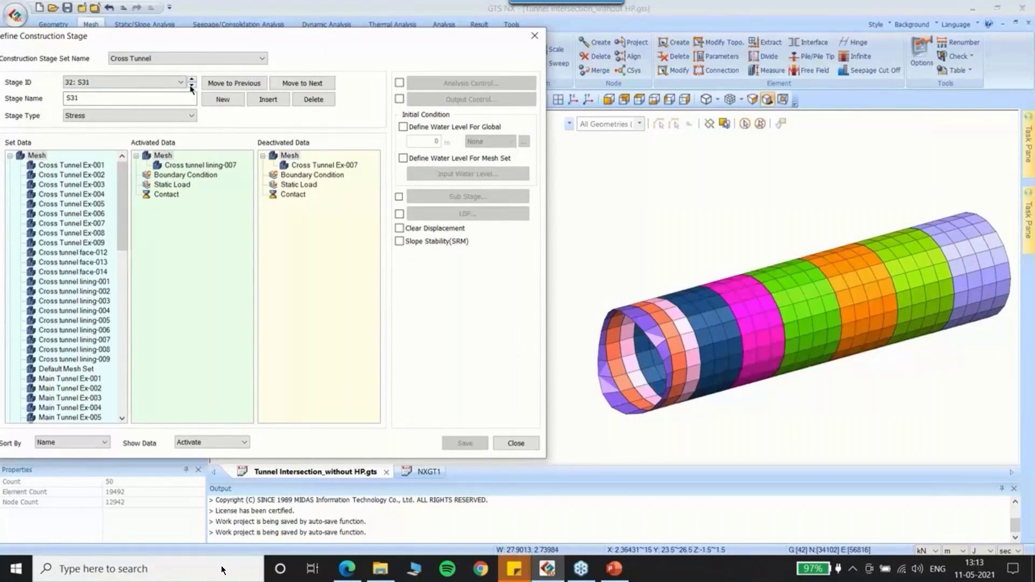
pyautogui.click(191, 87)
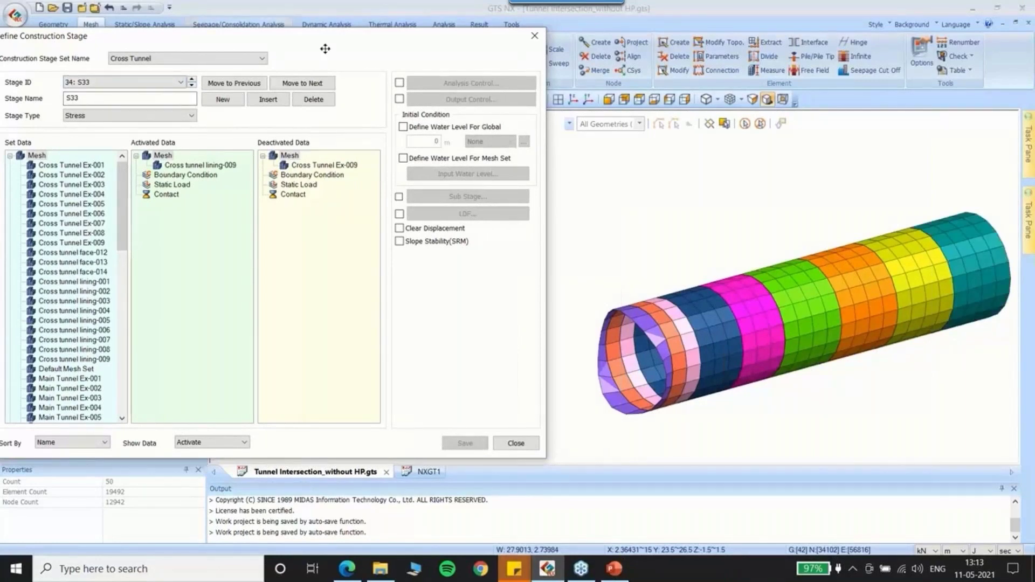
# Close the construction stage definition and display the cross tunnel meshes in isometric view
pyautogui.moveTo(326, 47); pyautogui.dragTo(342, 51)
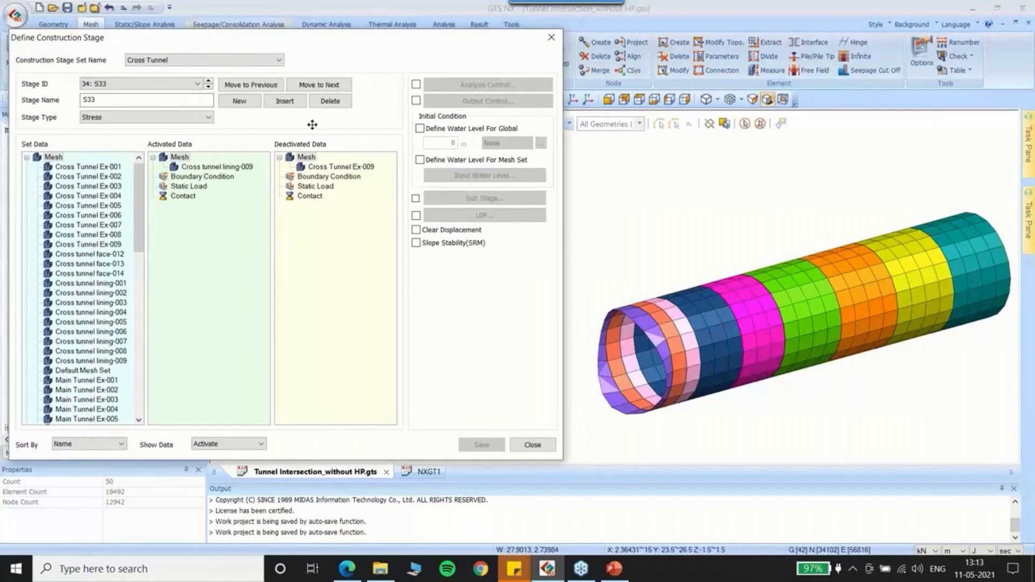
pyautogui.click(555, 37)
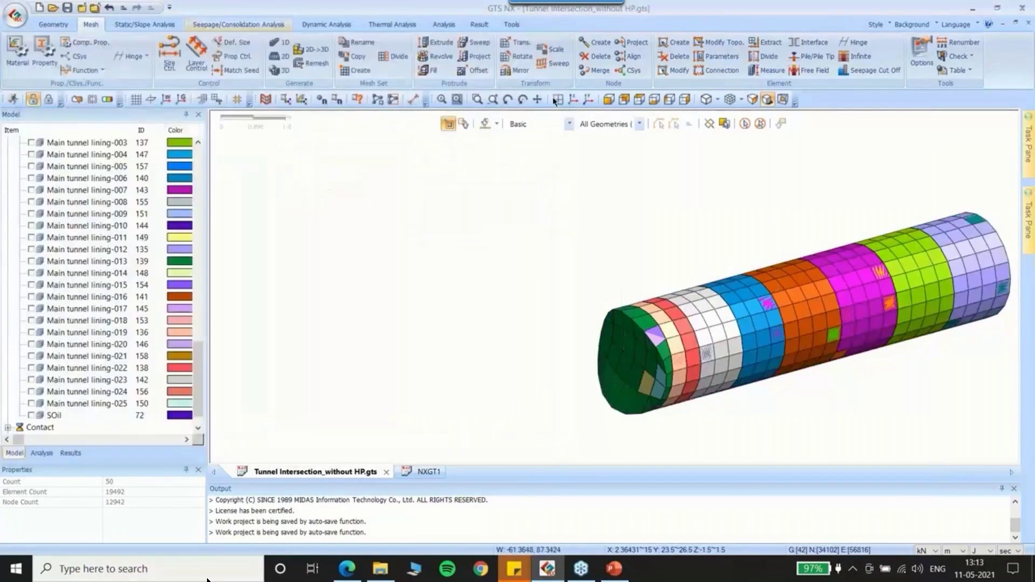
pyautogui.click(574, 100)
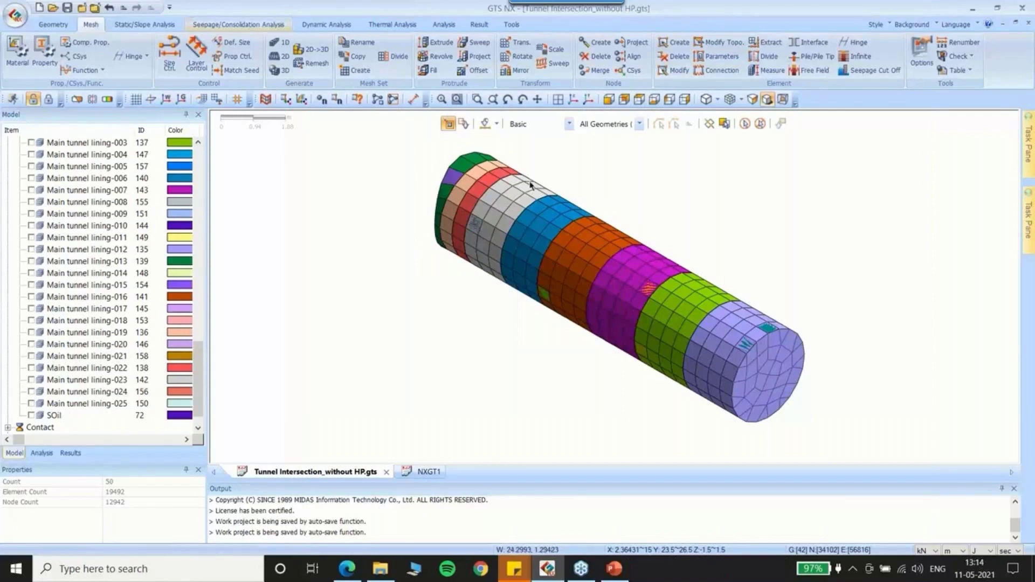
# Switch to the NXGT1 model and delete the existing circular face at the origin
pyautogui.scroll(-2, 620, 227)
pyautogui.click(424, 472)
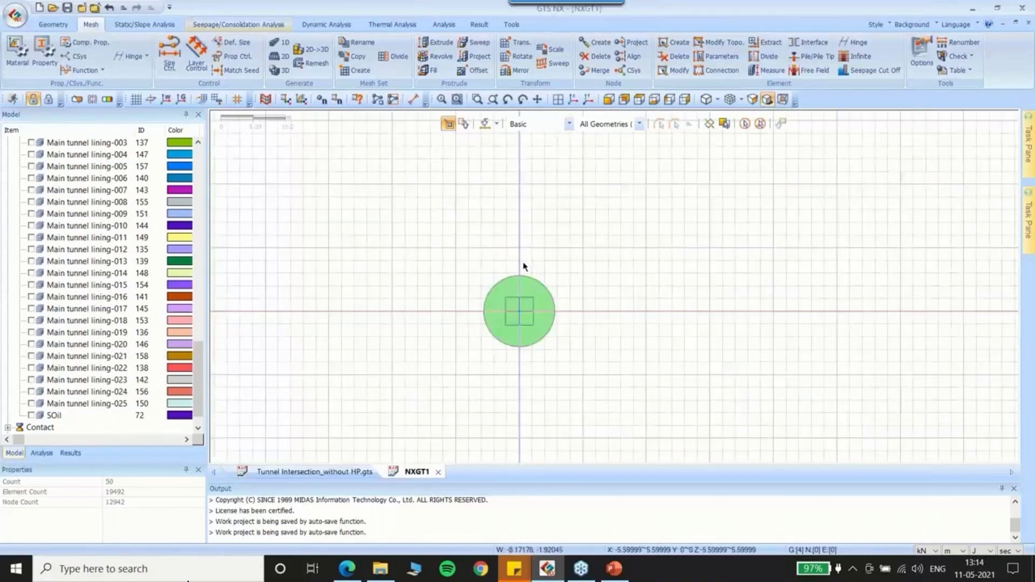
pyautogui.scroll(-1, 707, 228)
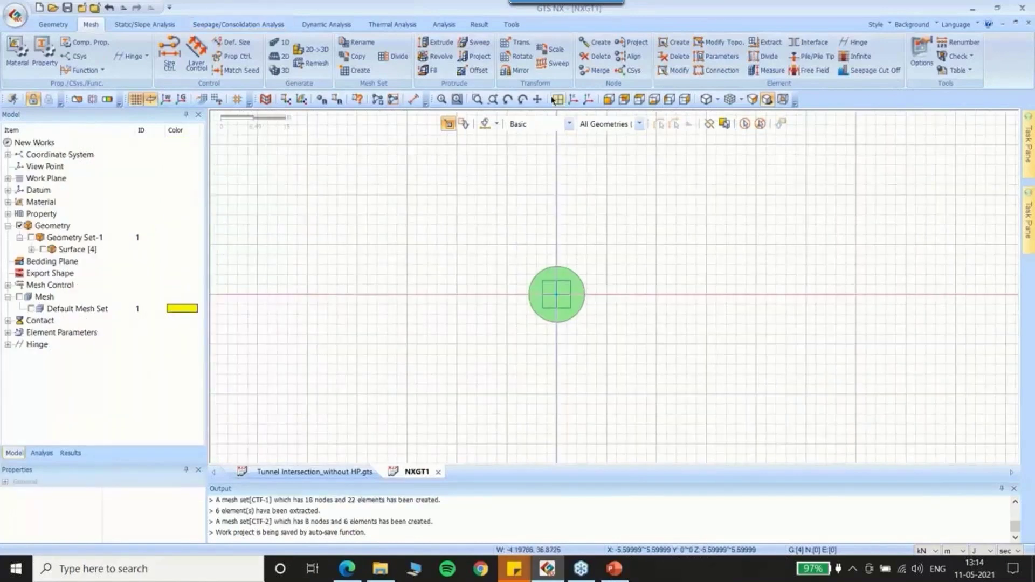
pyautogui.click(574, 99)
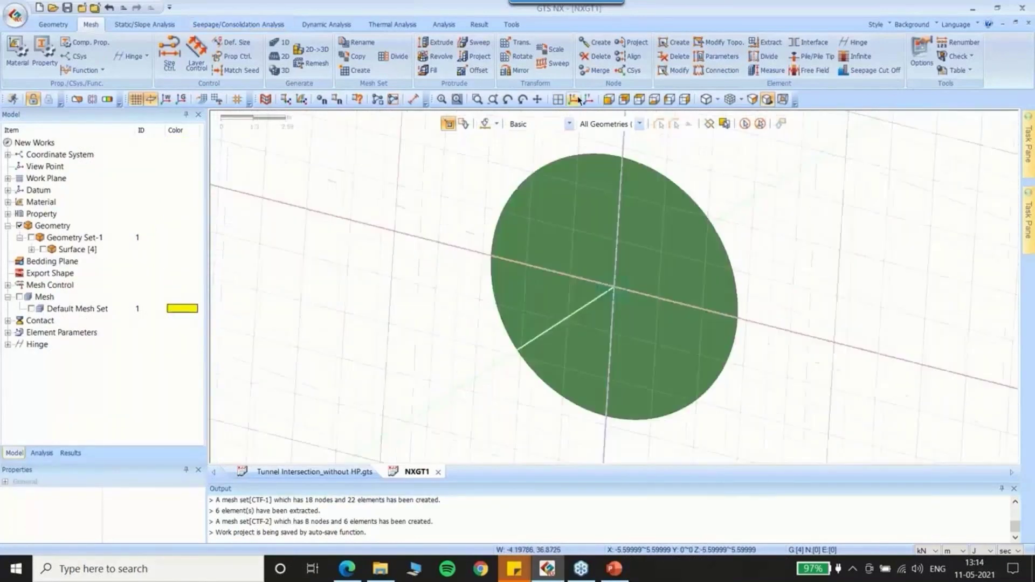
pyautogui.scroll(-7, 573, 255)
pyautogui.moveTo(573, 255); pyautogui.dragTo(526, 214, button='middle')
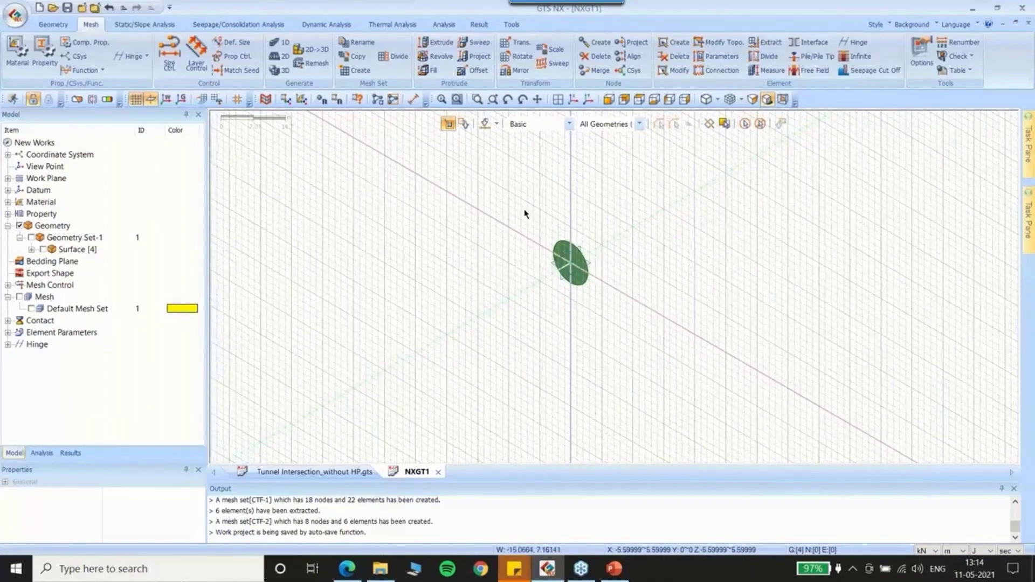
pyautogui.click(572, 249)
pyautogui.press('Delete')
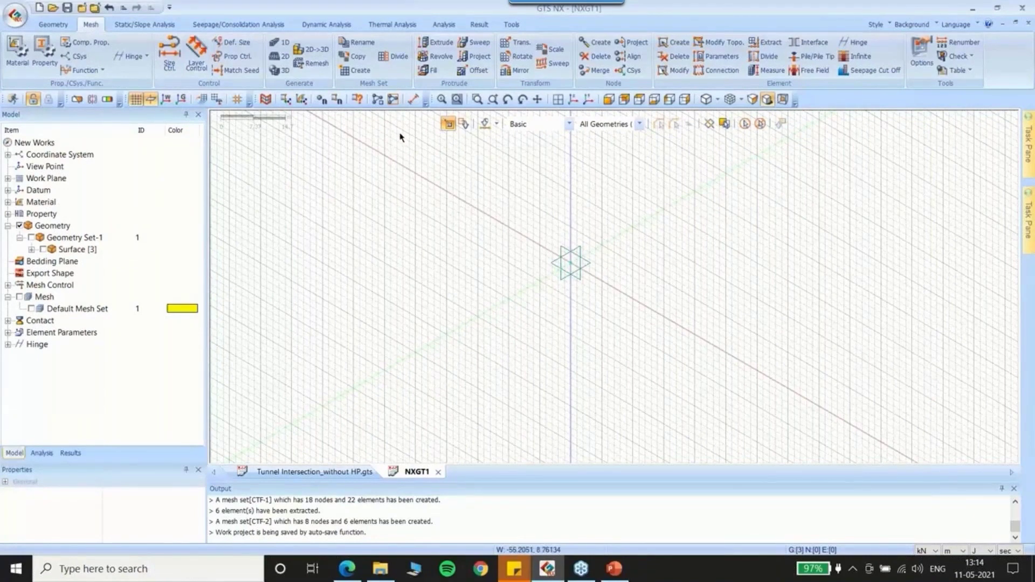
# Check the width and number settings in the work plane's grid definition
pyautogui.click(217, 99)
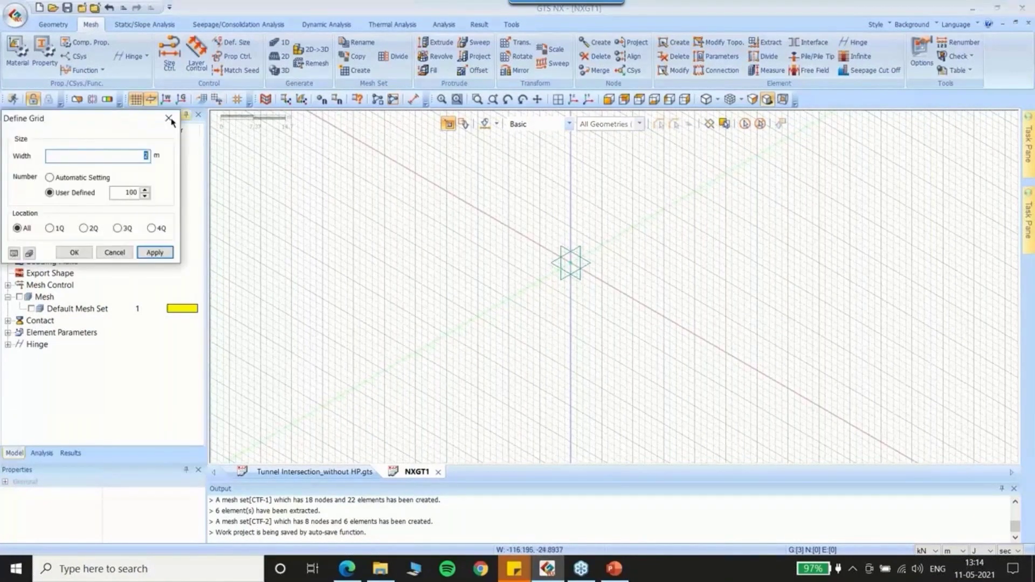
pyautogui.moveTo(169, 114); pyautogui.dragTo(323, 116)
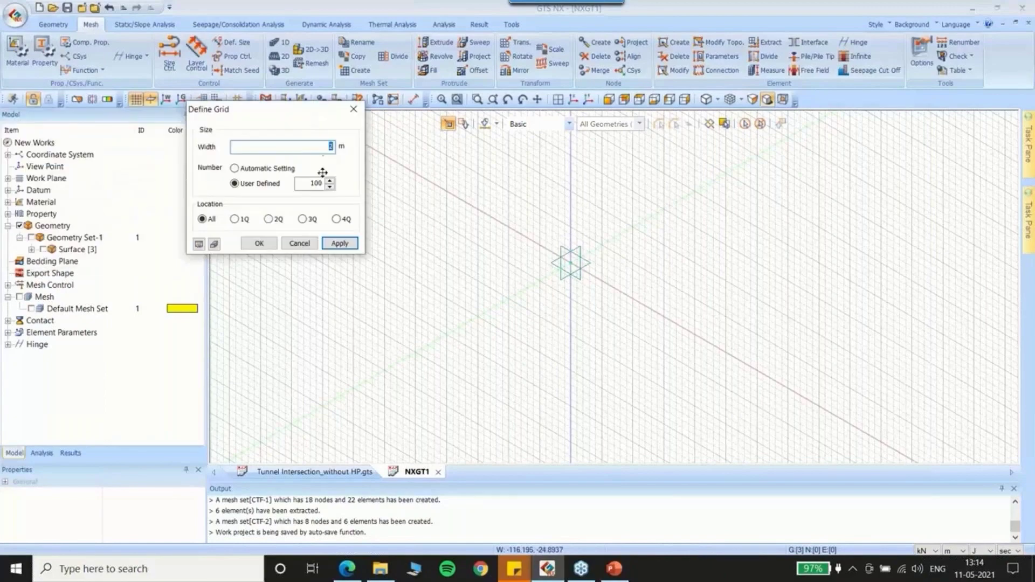
pyautogui.click(259, 244)
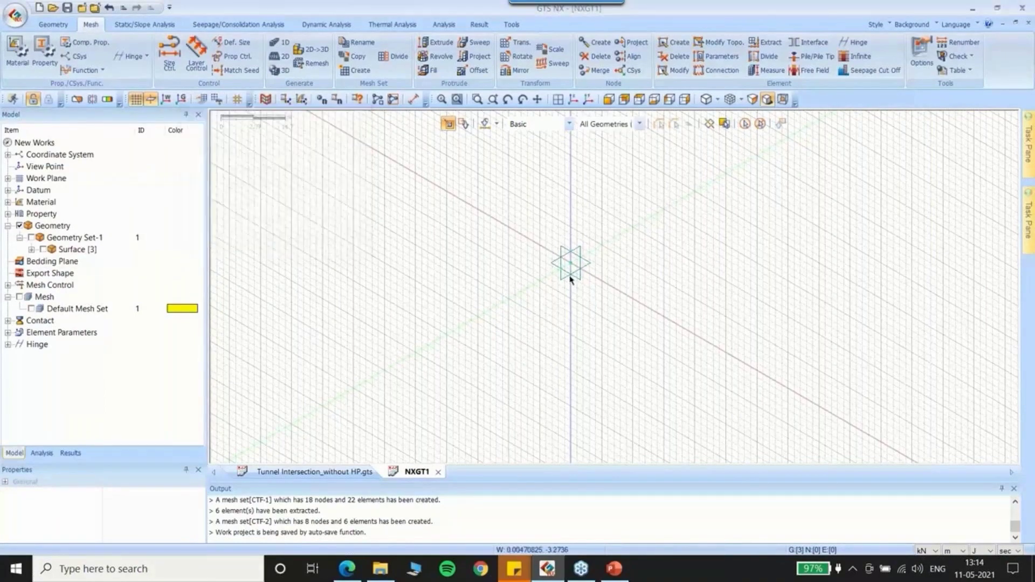
# Draw a circle of radius 5.6 m centred at the origin in the front view, with Make Face enabled
pyautogui.click(608, 100)
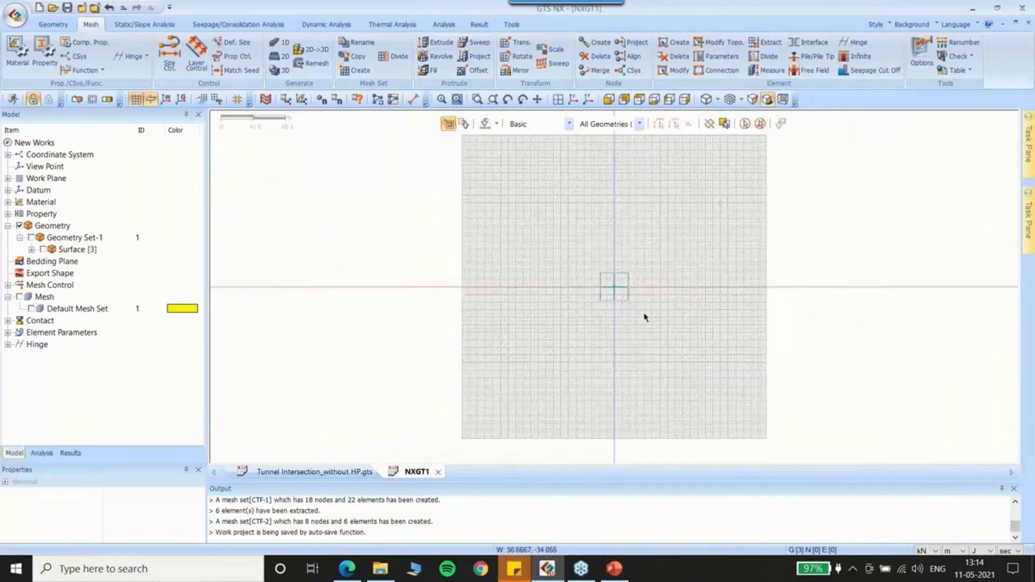
pyautogui.scroll(5, 610, 273)
pyautogui.click(53, 24)
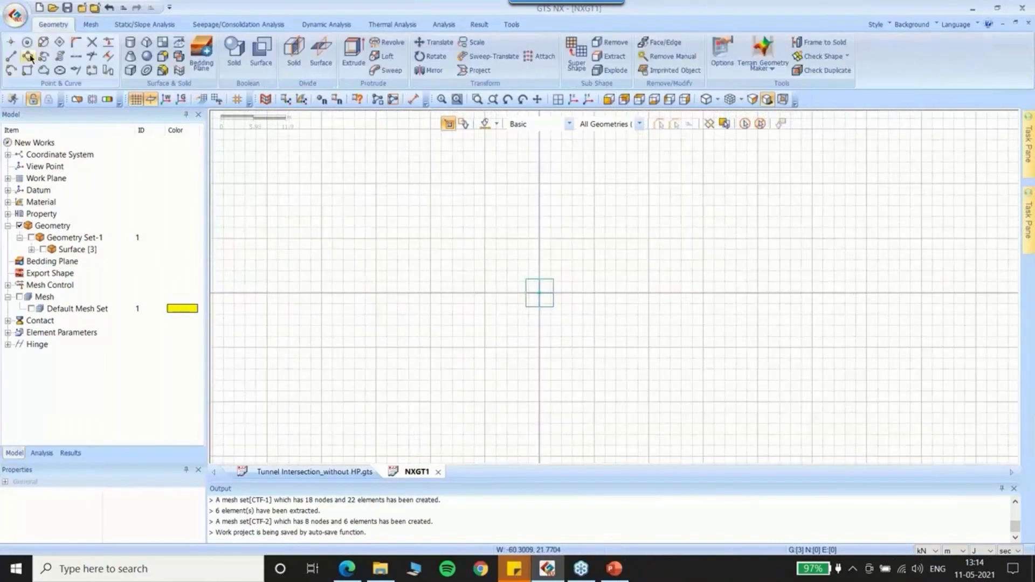
pyautogui.click(27, 42)
pyautogui.click(485, 272)
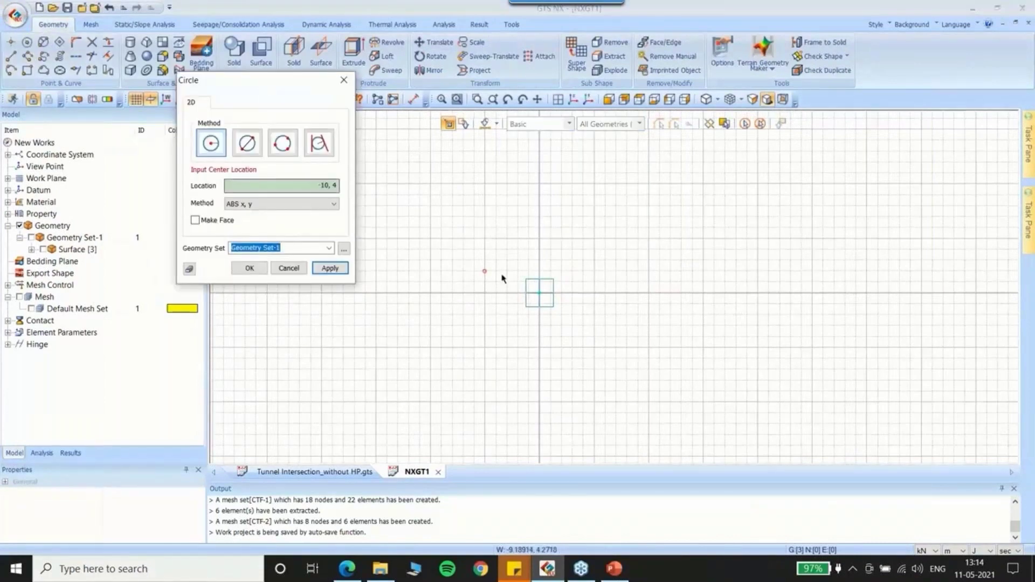
pyautogui.click(195, 220)
pyautogui.click(540, 294)
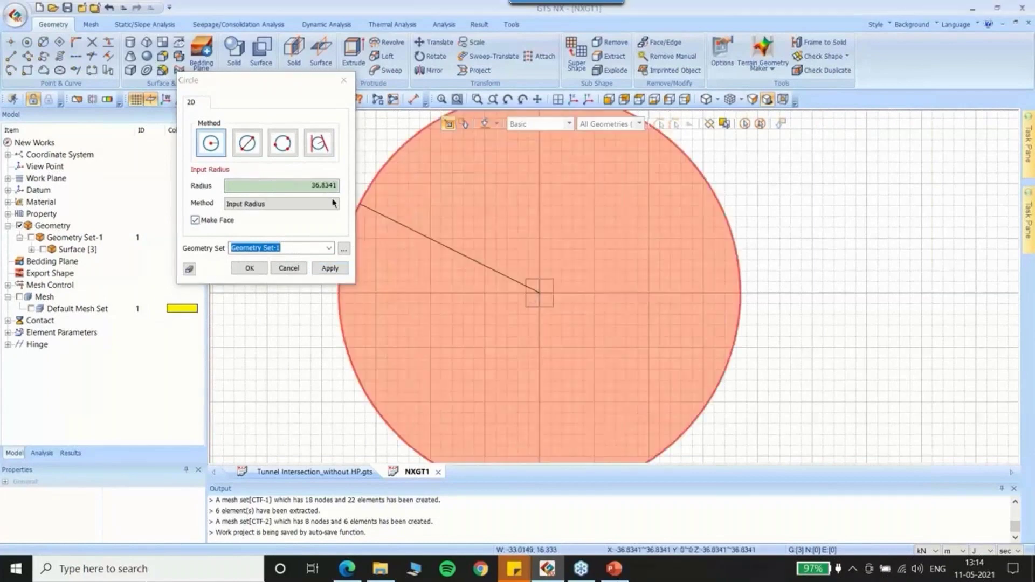
pyautogui.moveTo(310, 186); pyautogui.dragTo(393, 198)
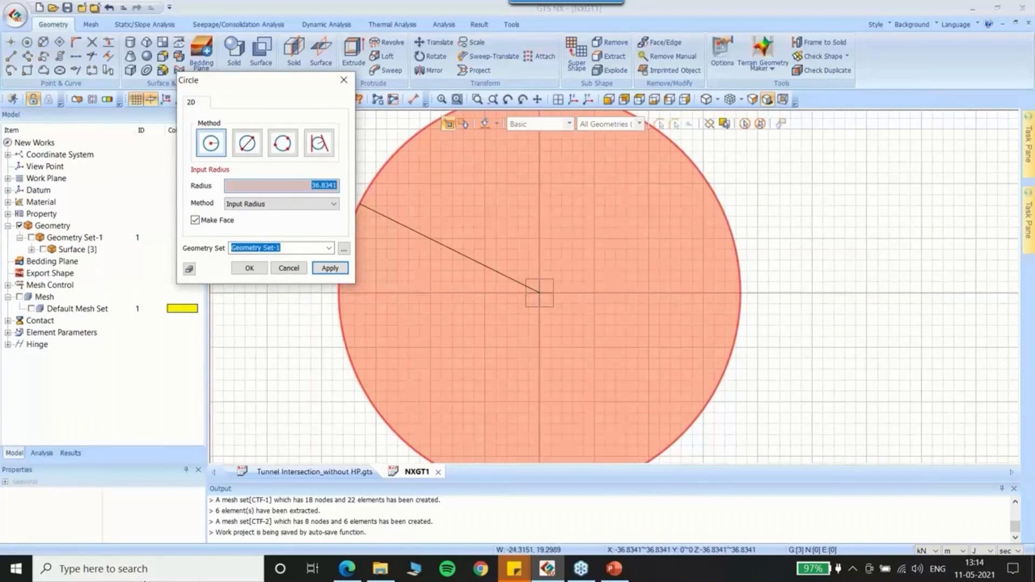
pyautogui.write('5.6')
pyautogui.click(330, 268)
pyautogui.scroll(3, 541, 291)
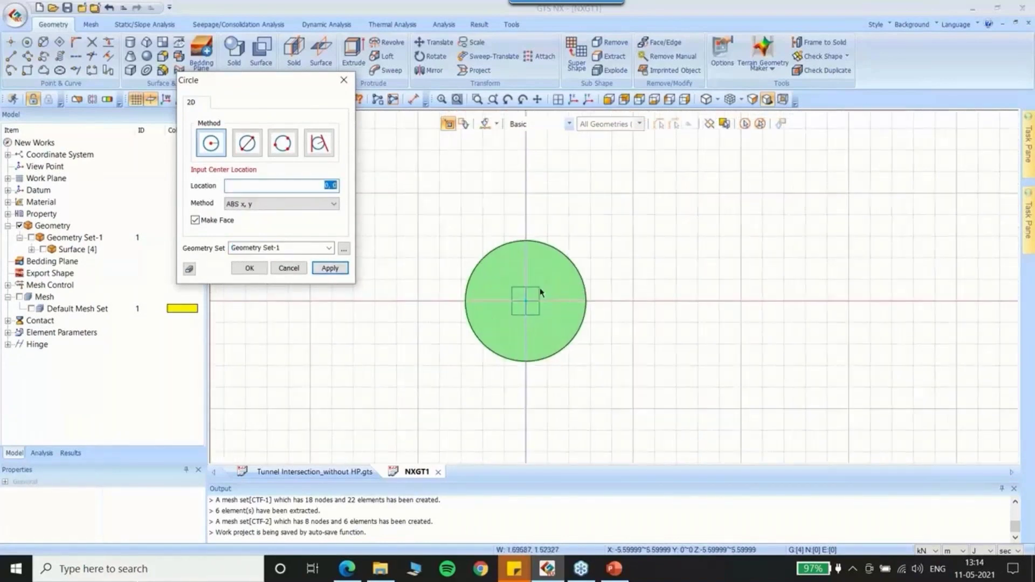
# Move the work plane to the YZ datum plane, perpendicular to the new circular face
pyautogui.click(573, 106)
pyautogui.scroll(-3, 545, 279)
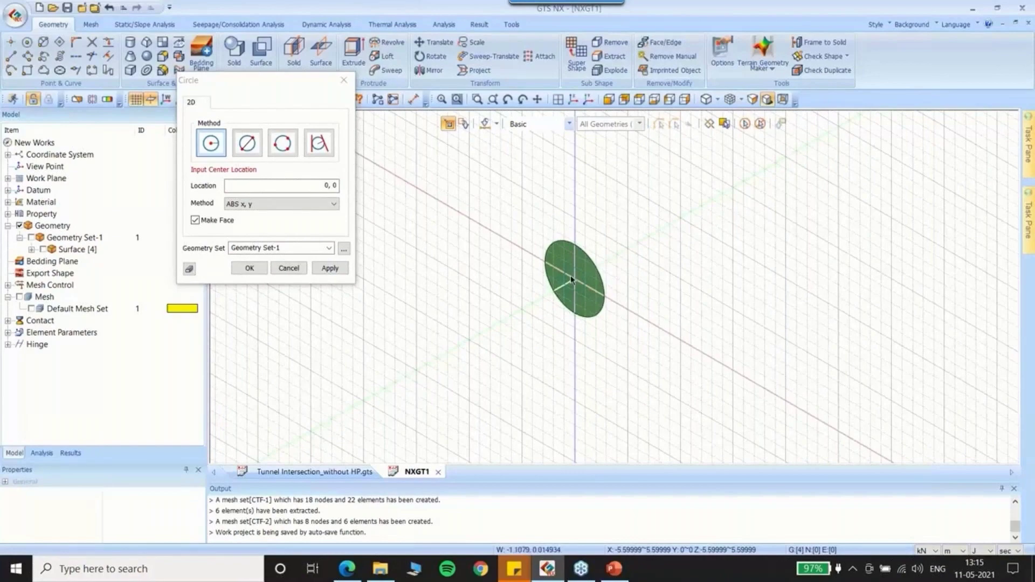
pyautogui.scroll(-2, 470, 326)
pyautogui.scroll(-1, 470, 327)
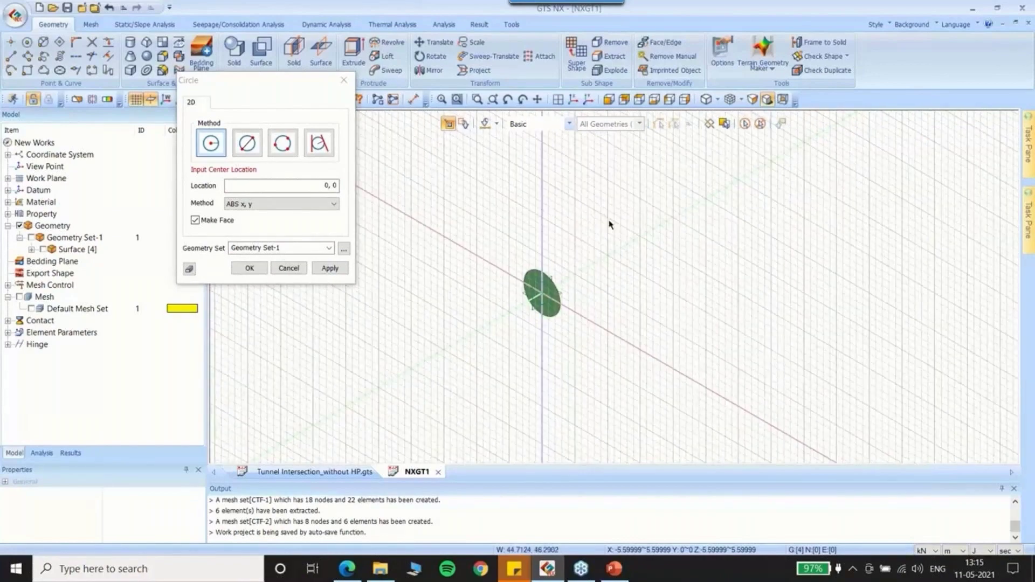
pyautogui.moveTo(286, 89); pyautogui.dragTo(269, 214)
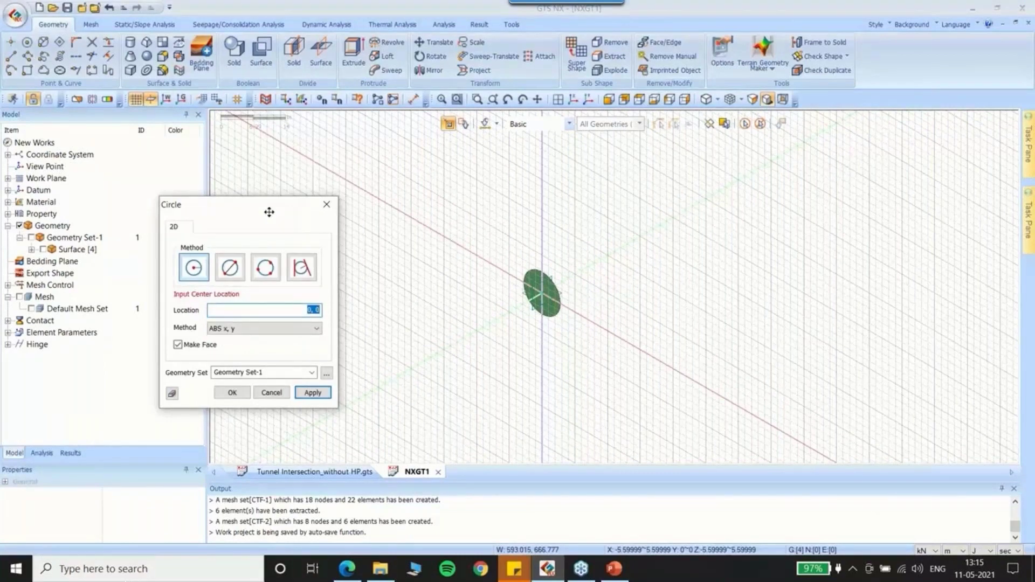
pyautogui.moveTo(269, 213); pyautogui.dragTo(191, 221)
pyautogui.click(203, 101)
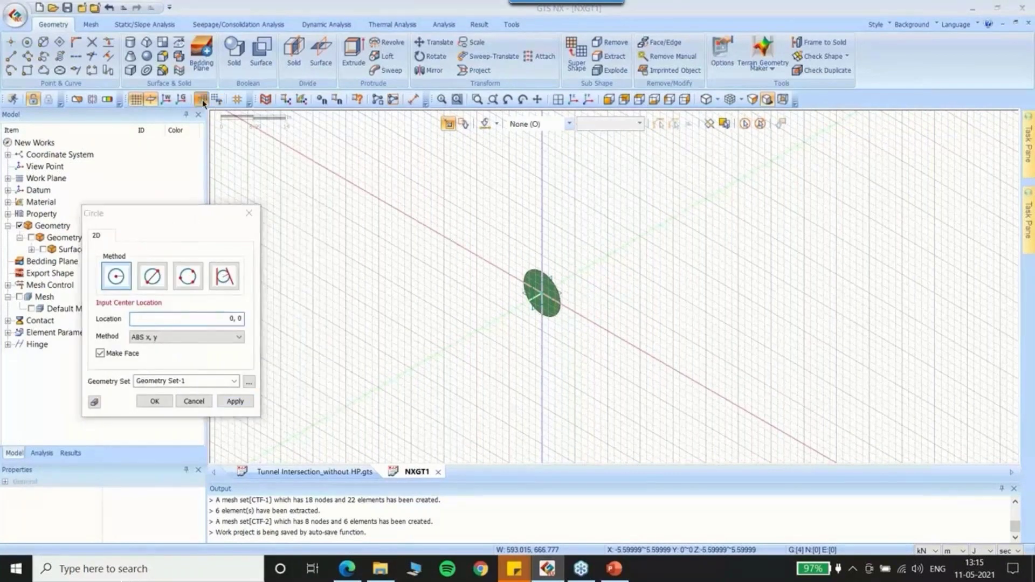
pyautogui.moveTo(125, 124); pyautogui.dragTo(408, 161)
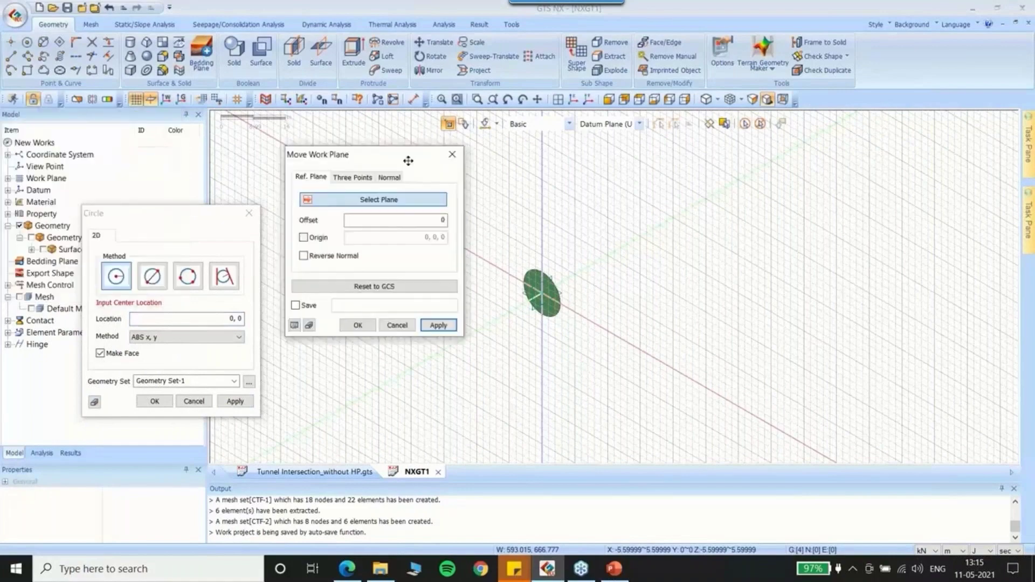
pyautogui.click(536, 299)
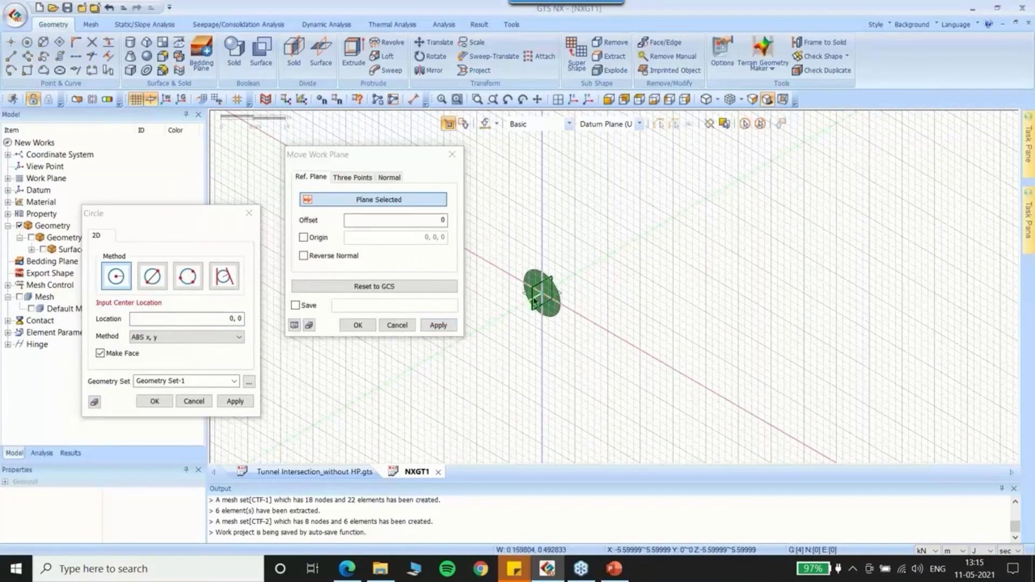
pyautogui.click(359, 325)
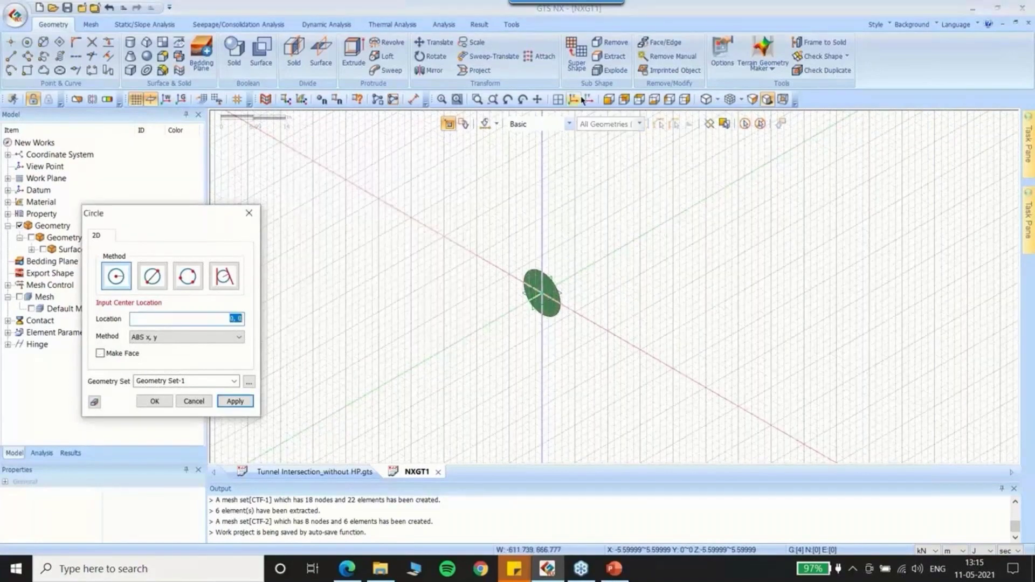
# Create a circle face of radius 3 m centred at 0, 25 on the YZ work plane
pyautogui.click(582, 99)
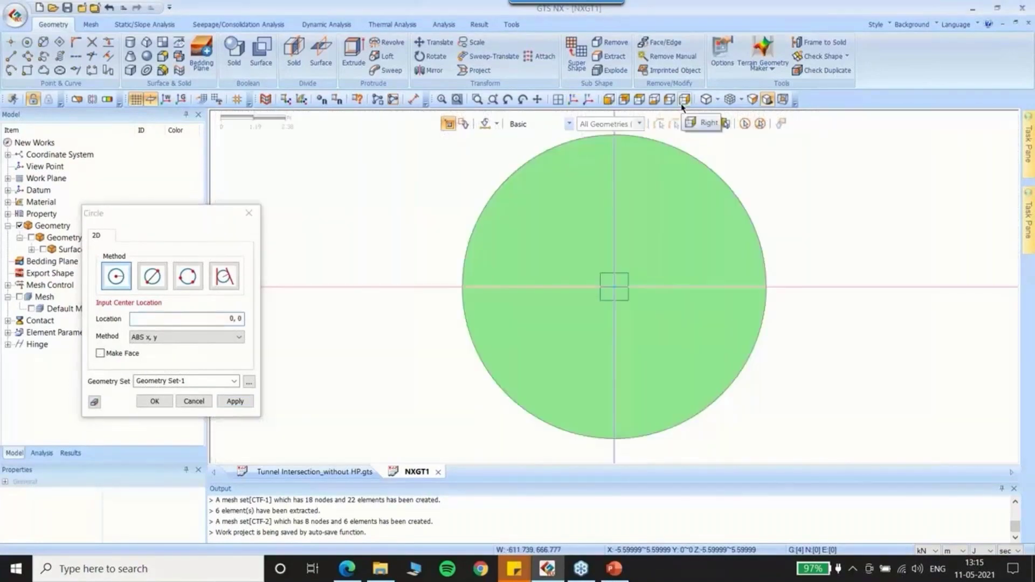
pyautogui.click(683, 101)
pyautogui.scroll(-3, 494, 245)
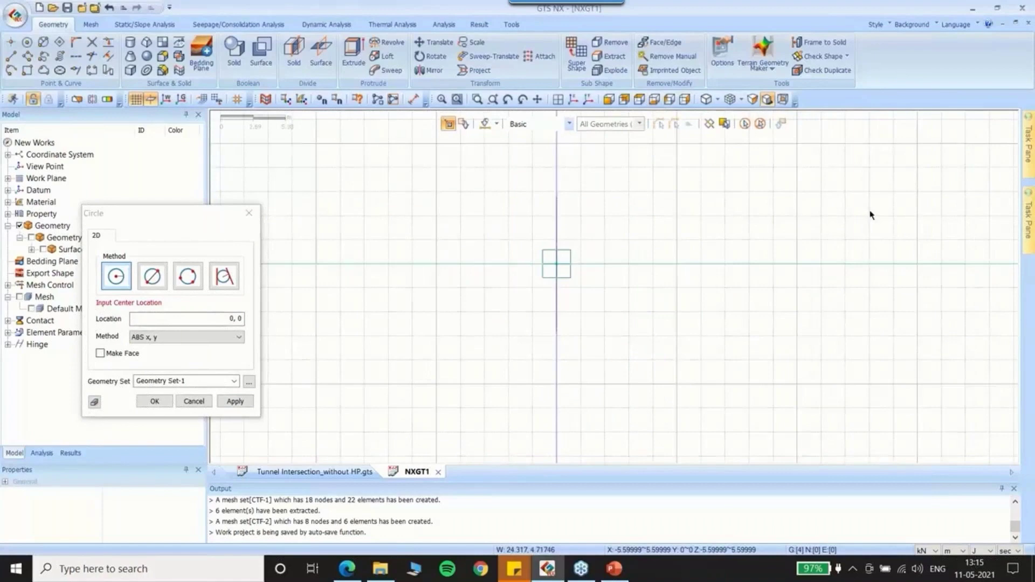
pyautogui.scroll(2, 776, 259)
pyautogui.moveTo(173, 218); pyautogui.dragTo(187, 195)
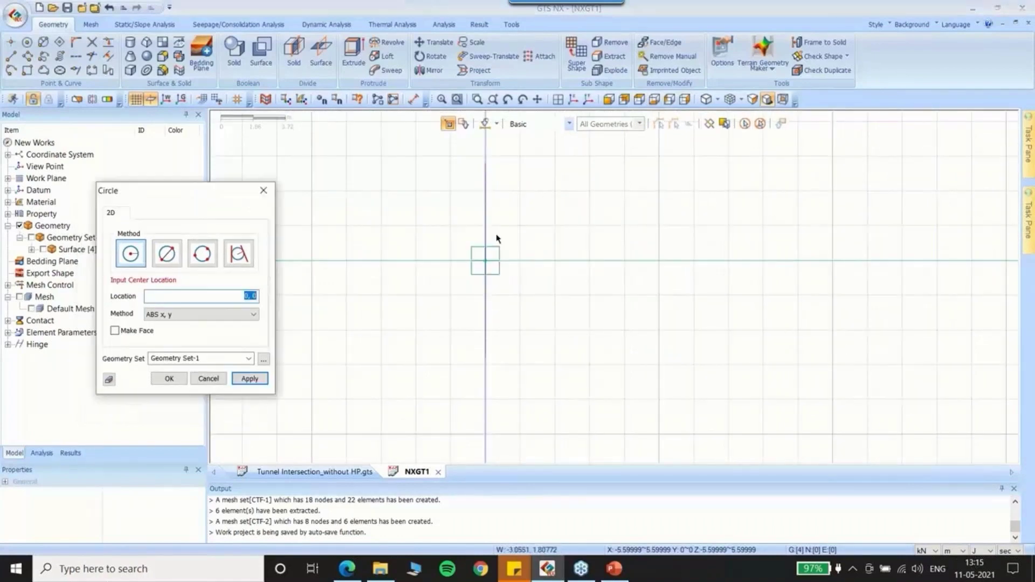
pyautogui.scroll(-2, 497, 238)
pyautogui.moveTo(253, 189); pyautogui.dragTo(357, 154)
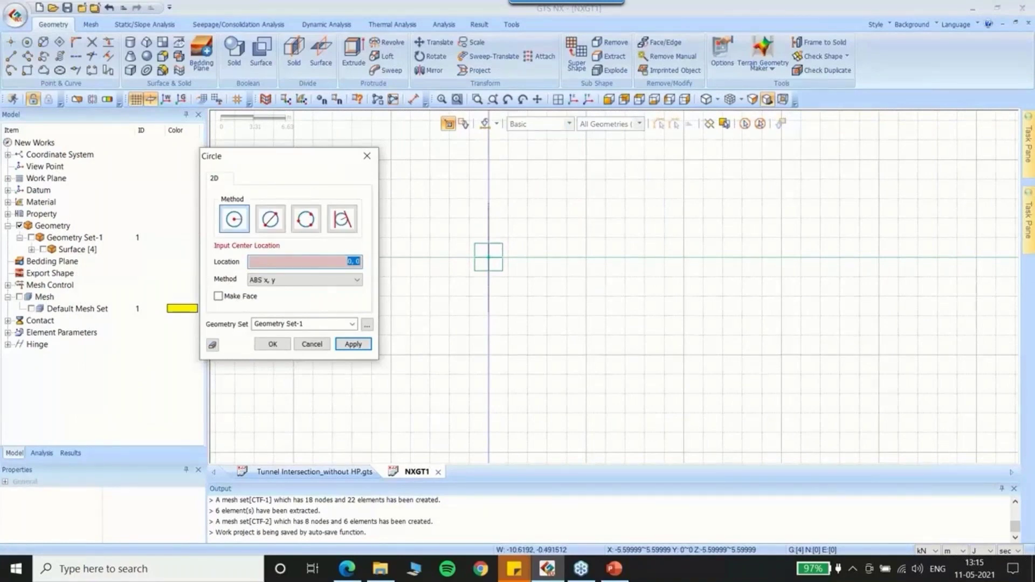
pyautogui.write('0,25')
pyautogui.press('Return')
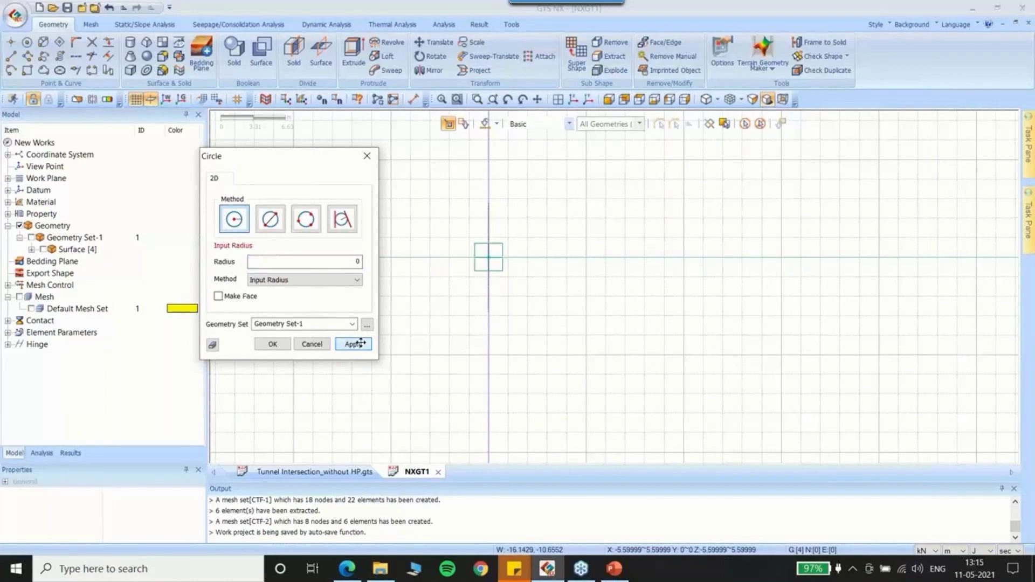
pyautogui.click(354, 261)
pyautogui.write('3')
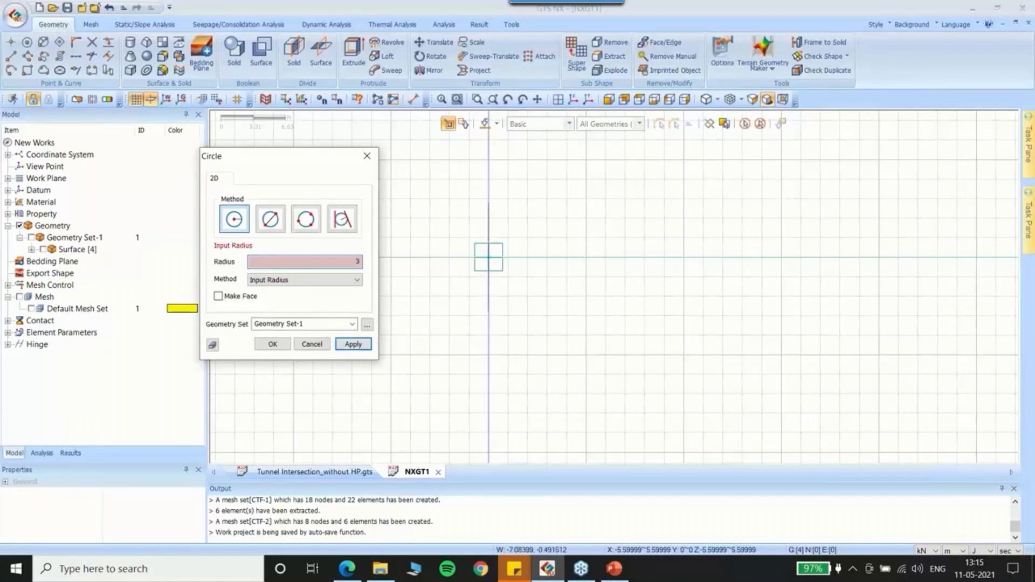
pyautogui.click(219, 296)
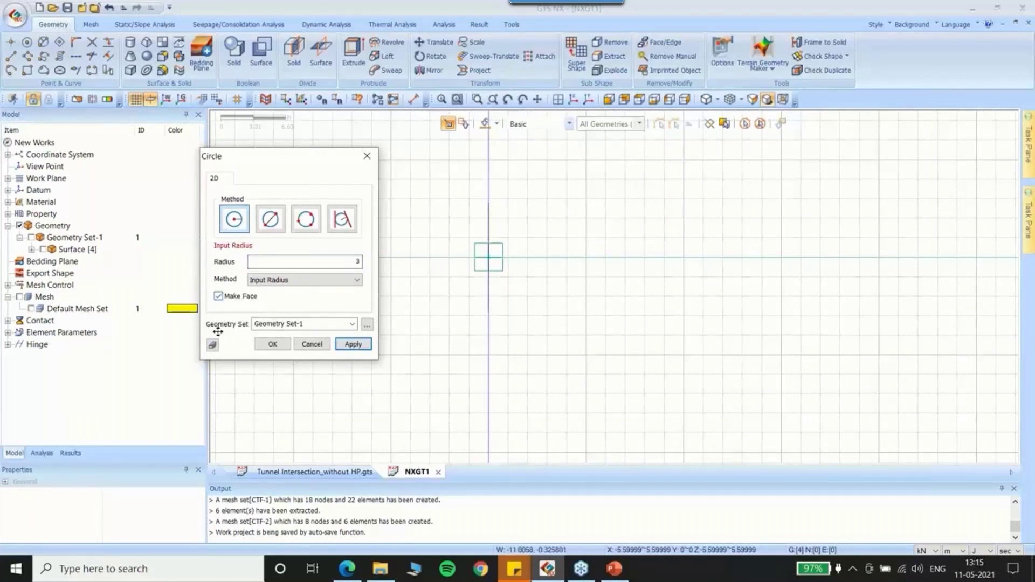
pyautogui.click(353, 344)
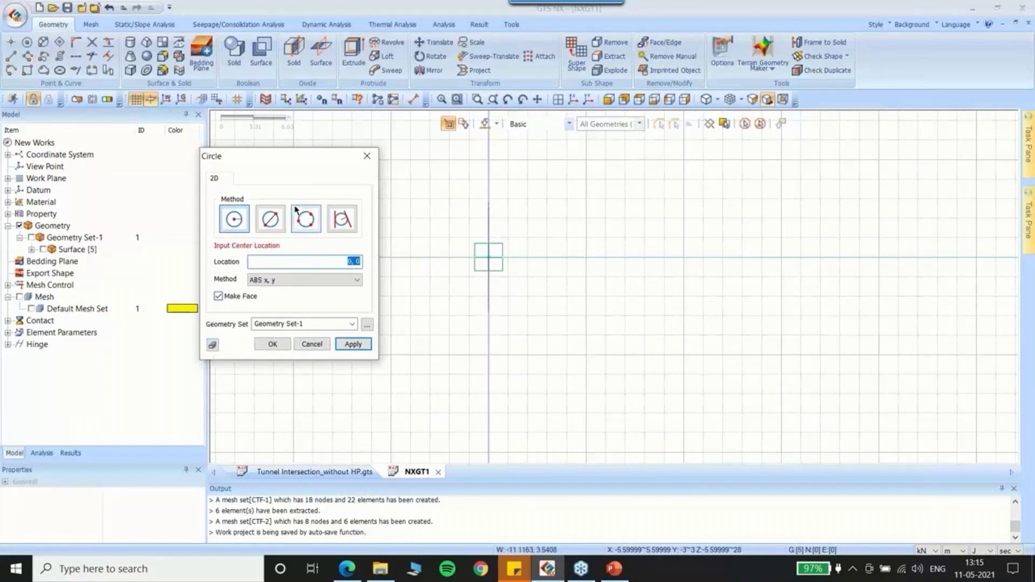
# Create another circle face of radius 3 m on the horizontal axis, centred about 30 m from the origin along Y
pyautogui.click(341, 258)
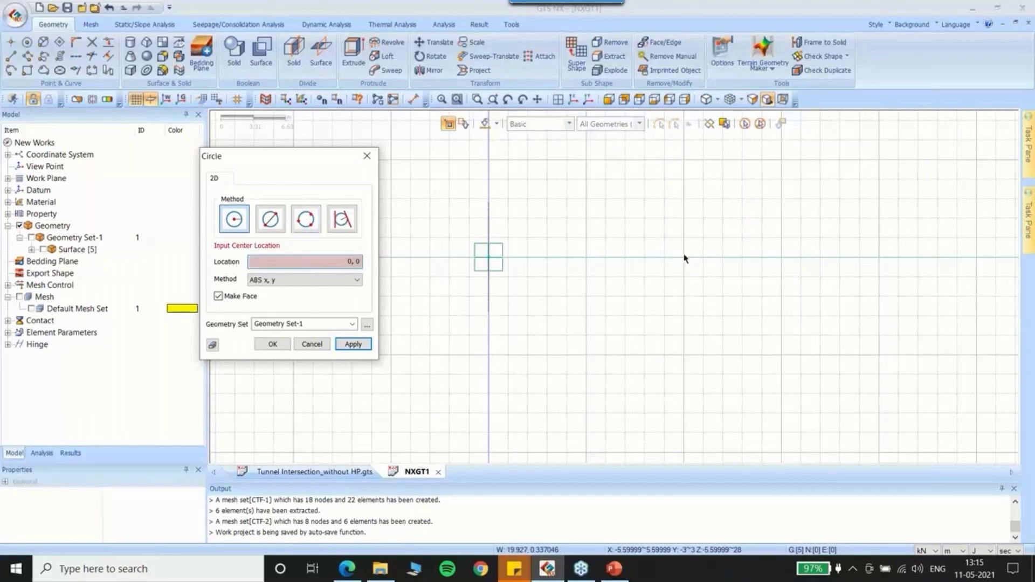
pyautogui.scroll(-1, 533, 257)
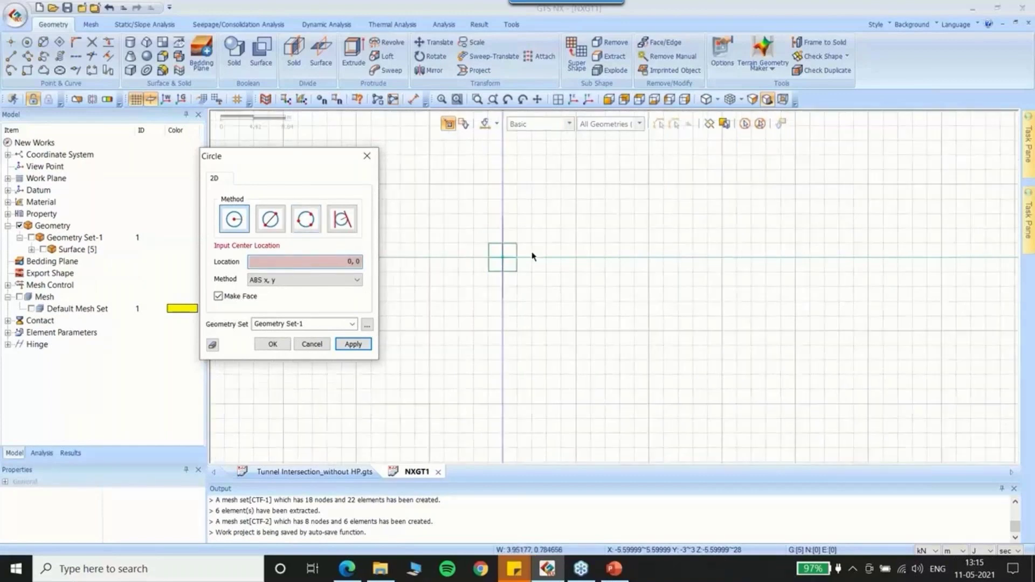
pyautogui.scroll(-2, 533, 256)
pyautogui.scroll(-1, 532, 257)
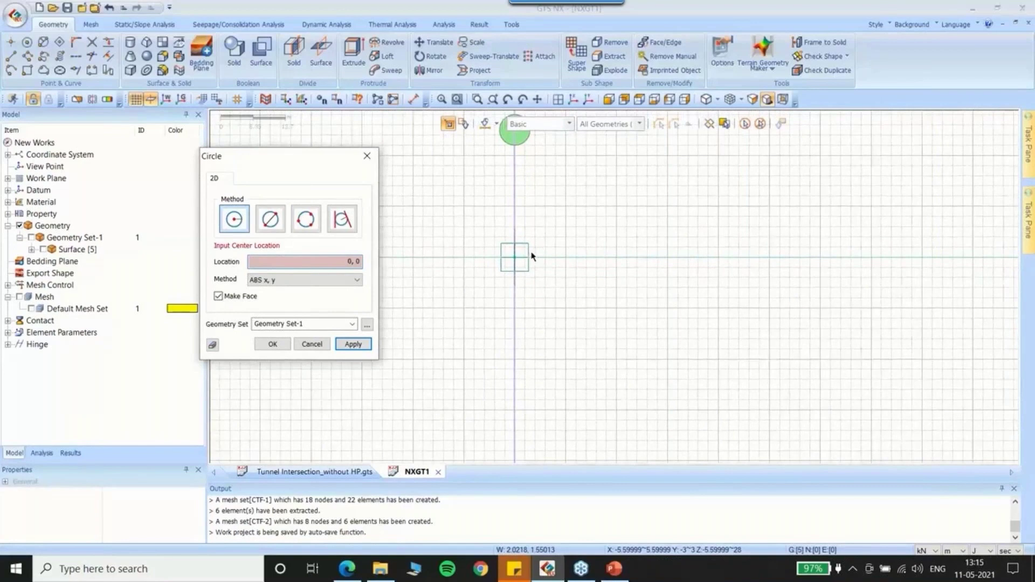
pyautogui.scroll(3, 673, 240)
pyautogui.click(707, 284)
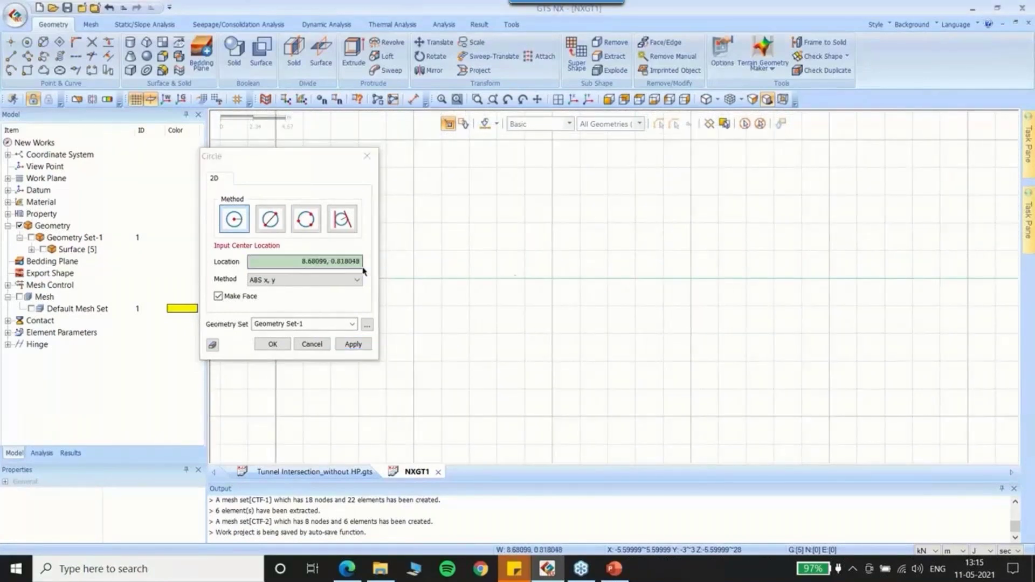
pyautogui.click(692, 279)
pyautogui.click(391, 265)
pyautogui.write('3')
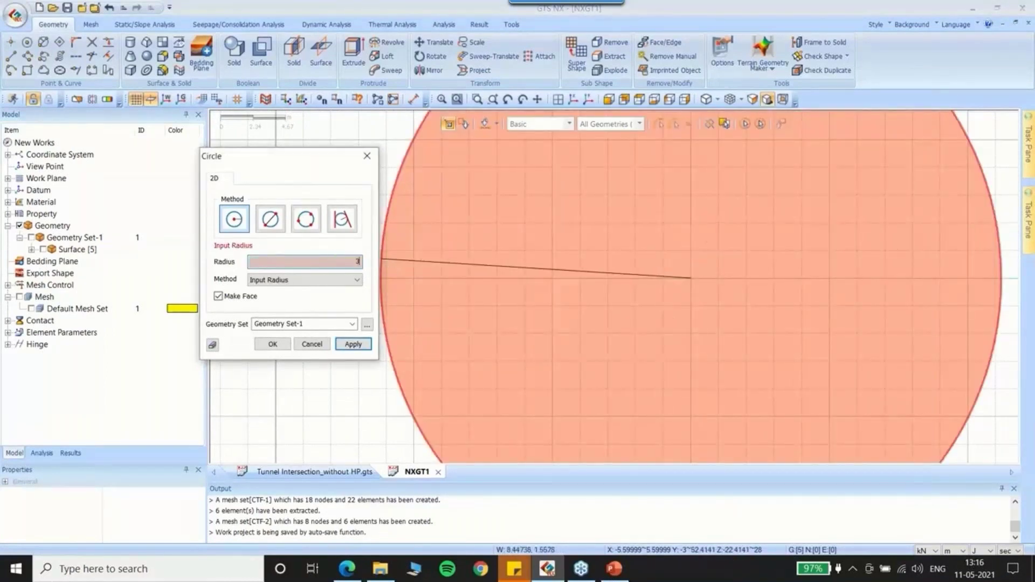
pyautogui.click(272, 346)
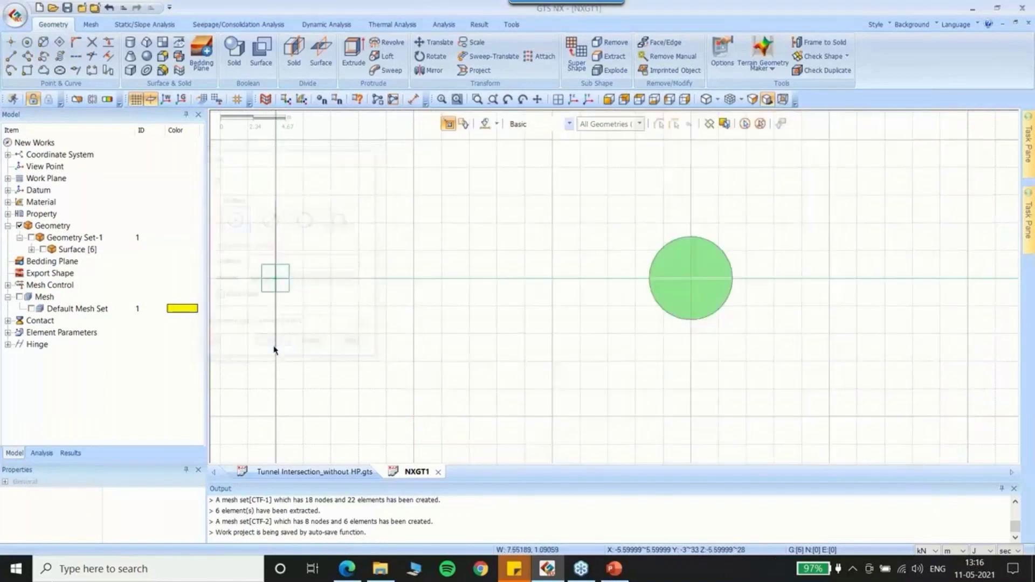
# Delete the 3 m radius circle face above the origin, keeping the one on the horizontal axis
pyautogui.scroll(-1, 602, 287)
pyautogui.scroll(-2, 602, 286)
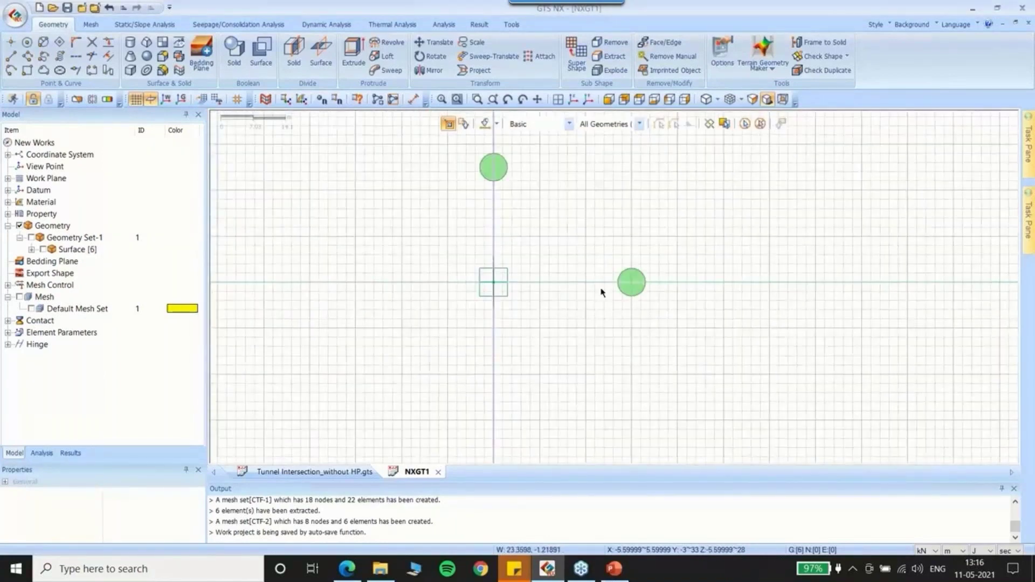
pyautogui.scroll(-1, 602, 290)
pyautogui.moveTo(472, 165); pyautogui.dragTo(578, 232)
pyautogui.press('Delete')
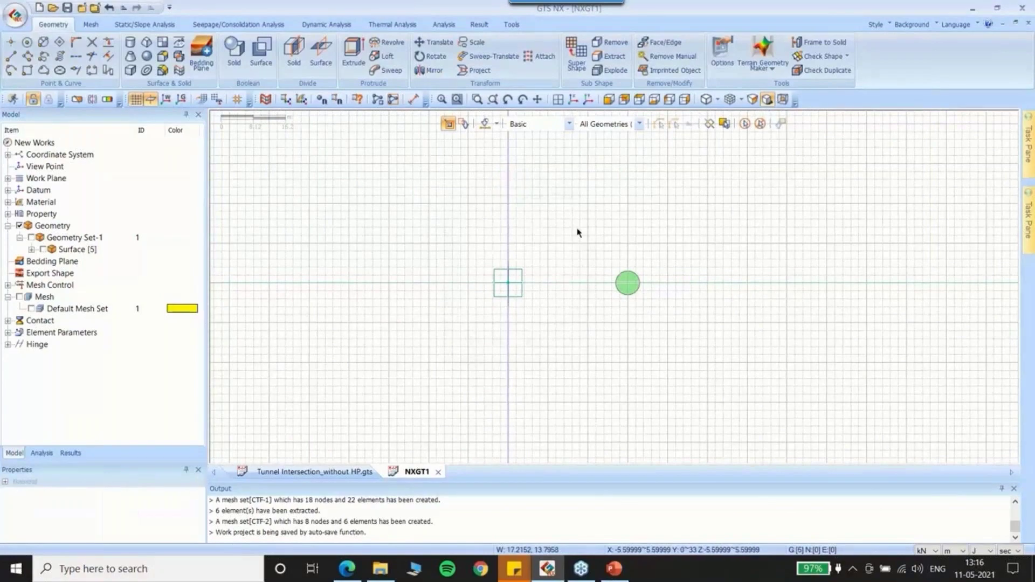
# Translate the 3 m radius circle face 20 m along the X axis using the Move method
pyautogui.click(573, 100)
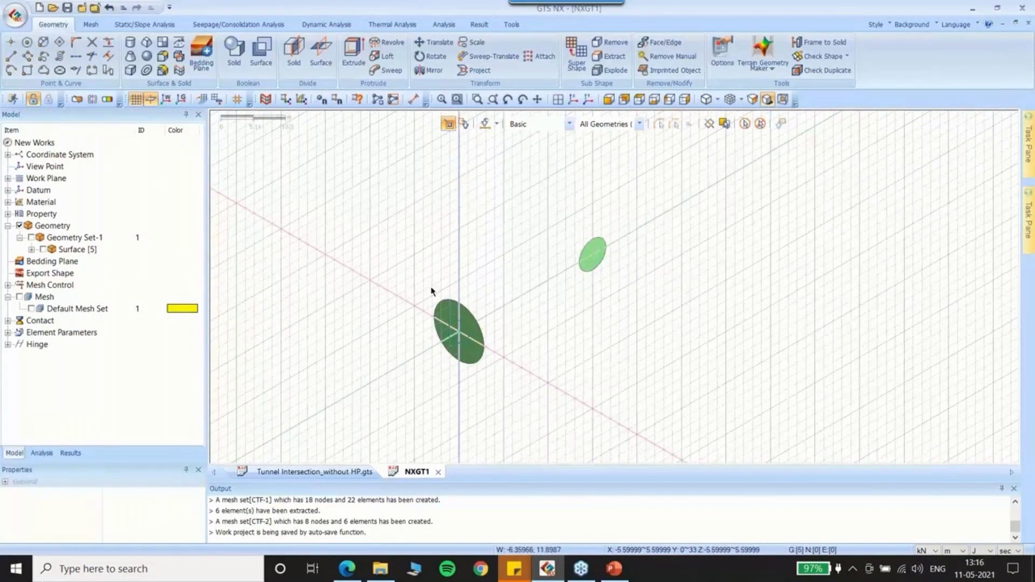
pyautogui.scroll(-1, 624, 281)
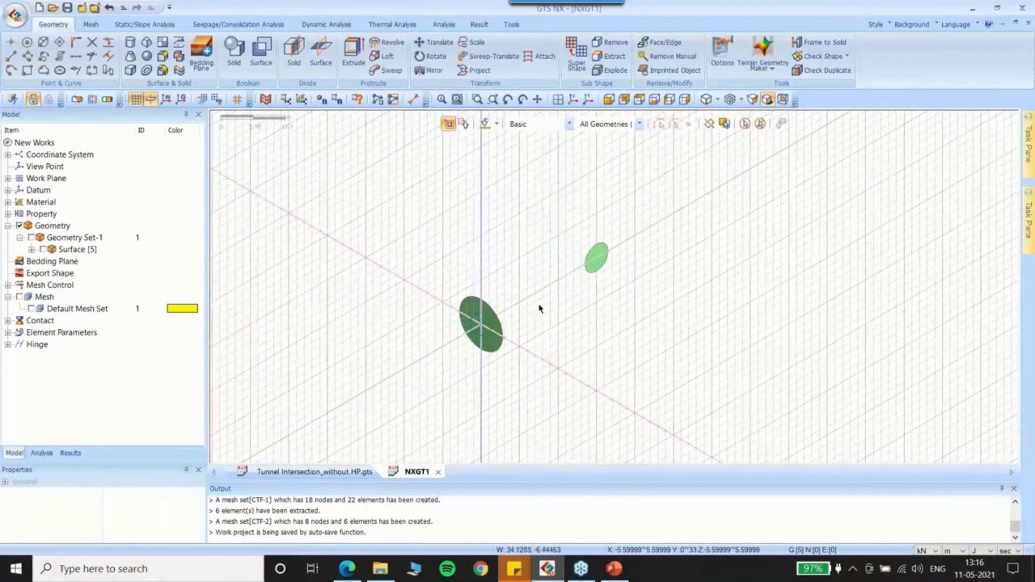
pyautogui.scroll(2, 394, 353)
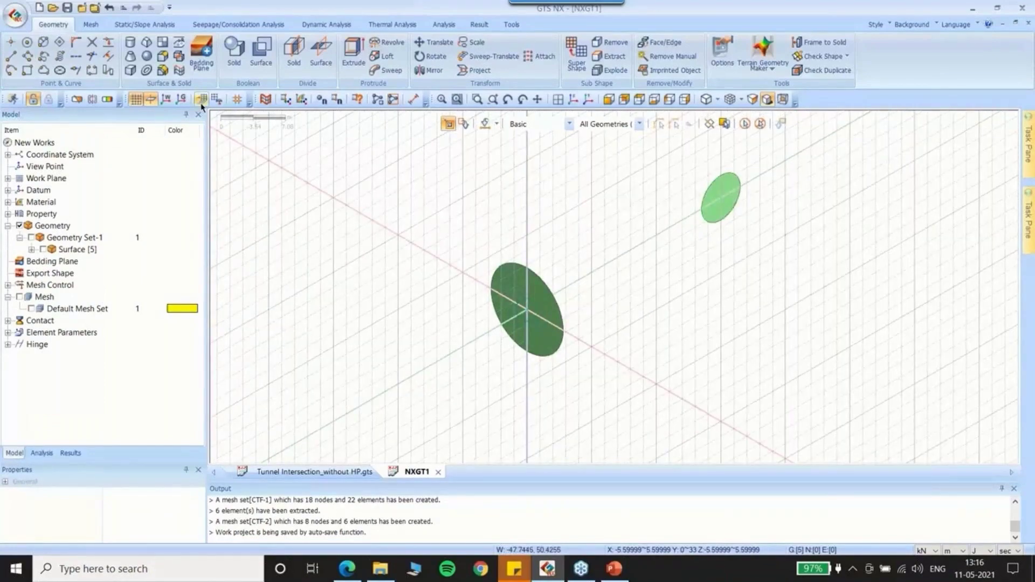
pyautogui.scroll(-2, 577, 231)
pyautogui.scroll(-1, 386, 234)
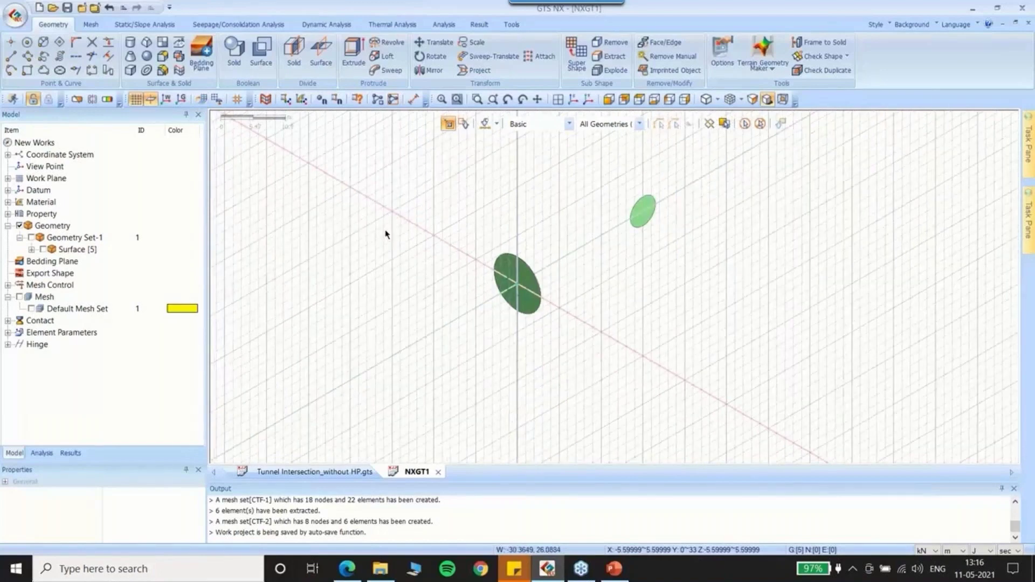
pyautogui.scroll(-1, 386, 234)
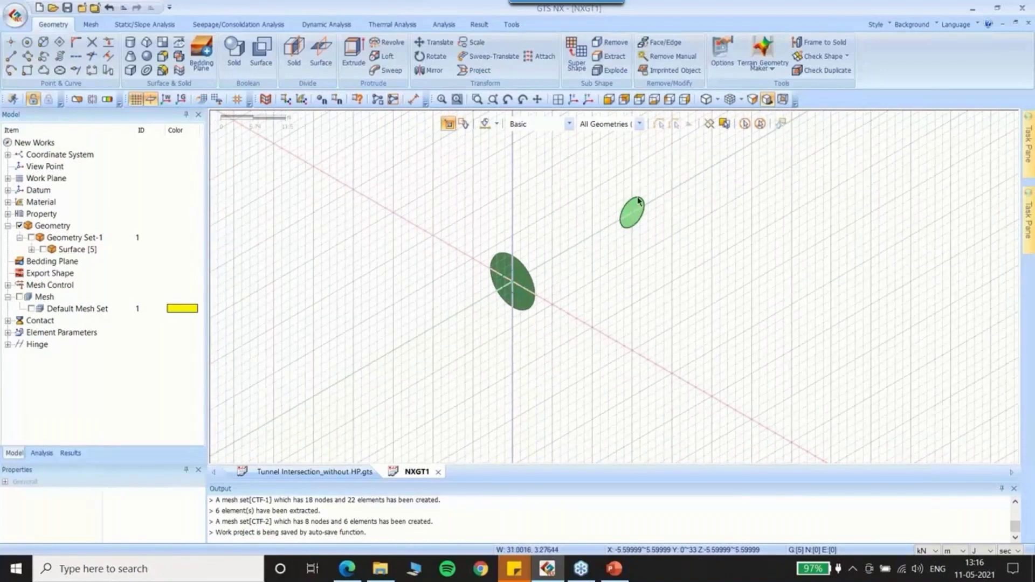
pyautogui.click(436, 42)
pyautogui.moveTo(102, 118); pyautogui.dragTo(334, 115)
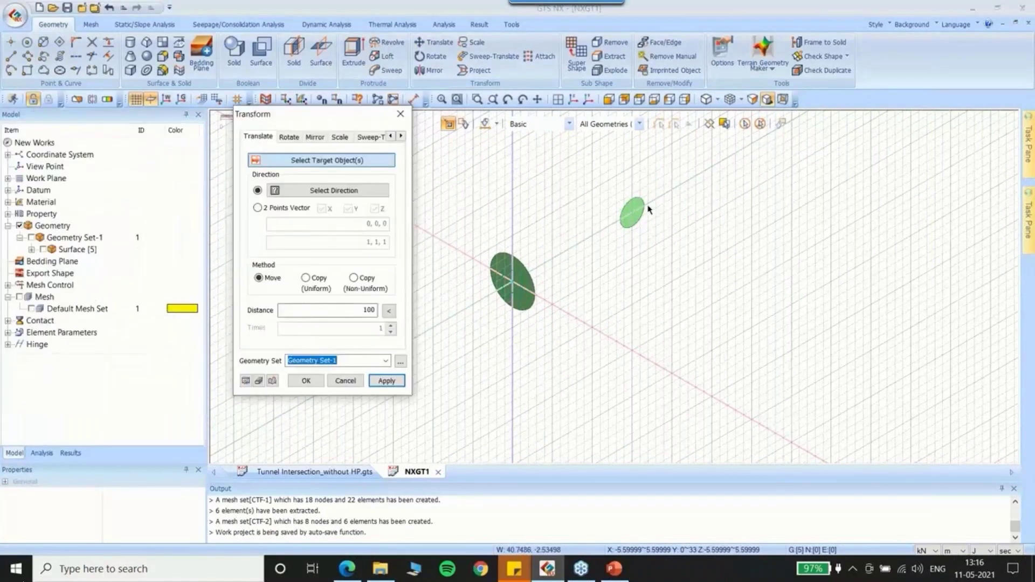
pyautogui.click(647, 209)
pyautogui.click(358, 192)
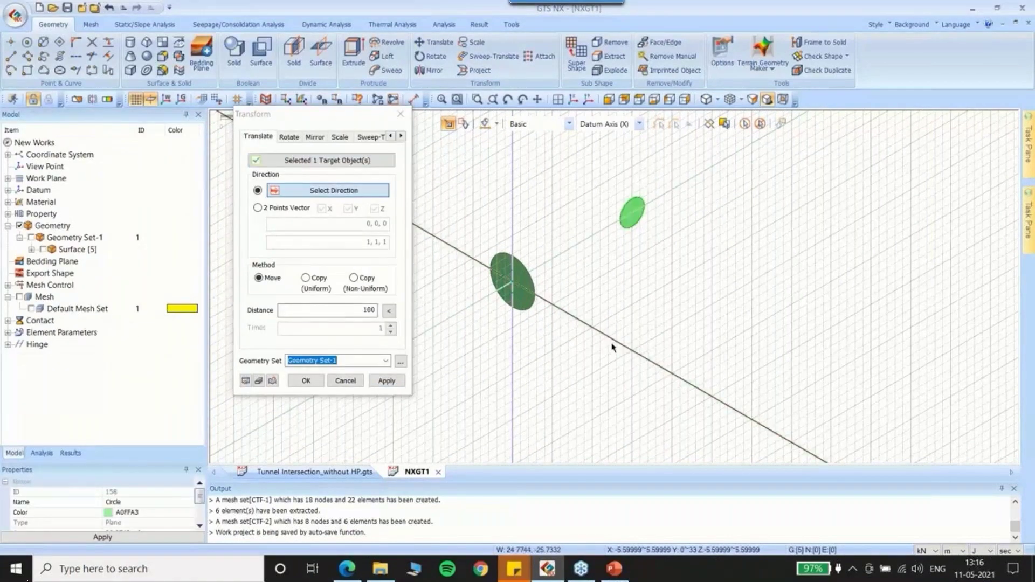
pyautogui.click(613, 348)
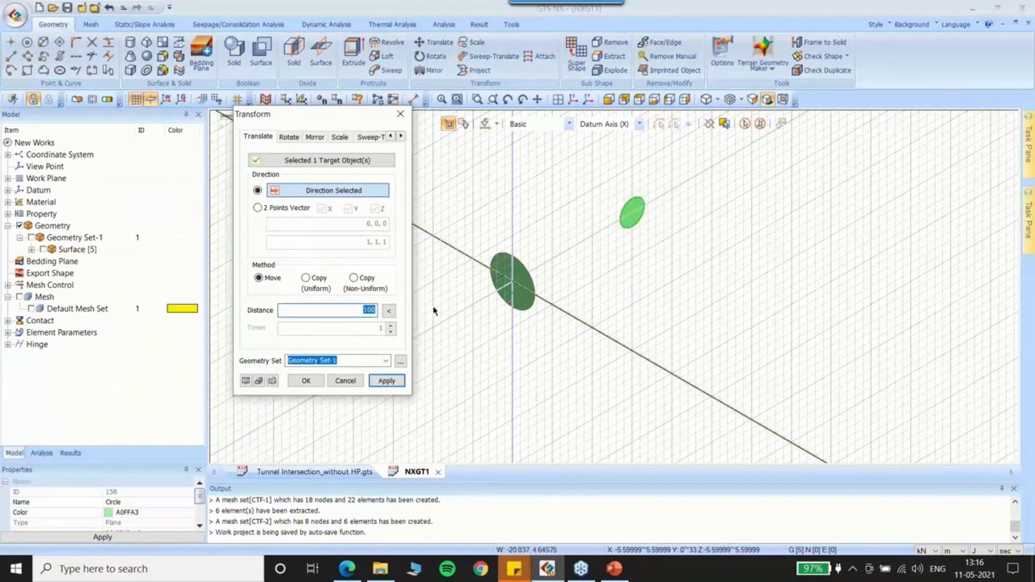
pyautogui.write('12')
pyautogui.press('BackSpace')
pyautogui.press('BackSpace')
pyautogui.write('20')
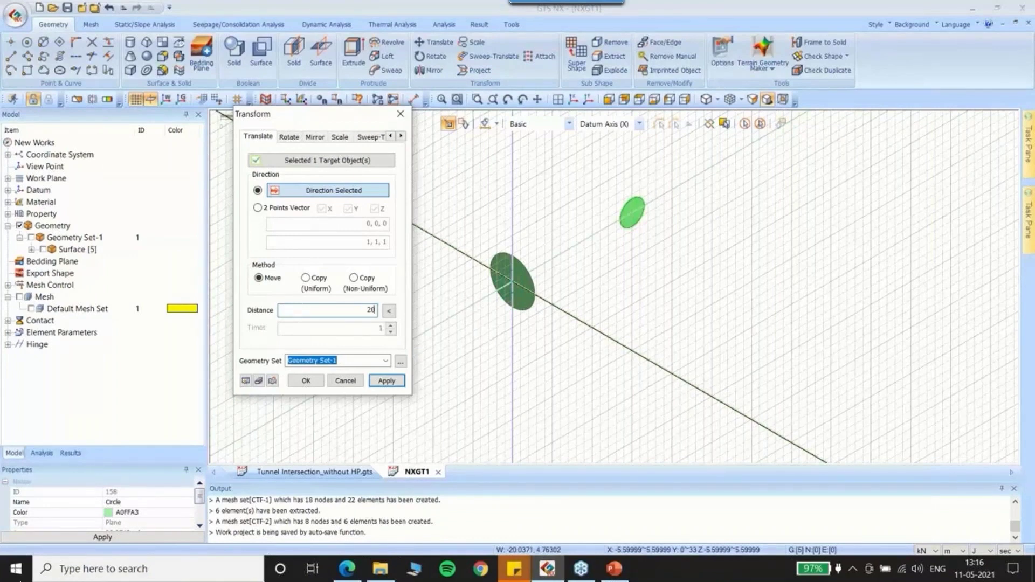
pyautogui.click(386, 381)
pyautogui.scroll(-1, 746, 307)
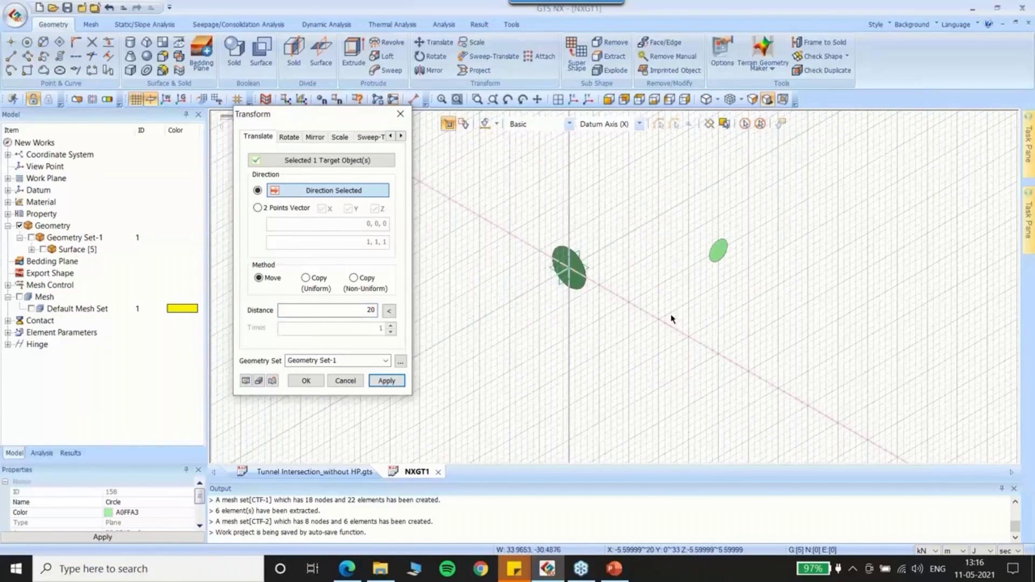
pyautogui.moveTo(671, 318); pyautogui.dragTo(398, 106, button='middle')
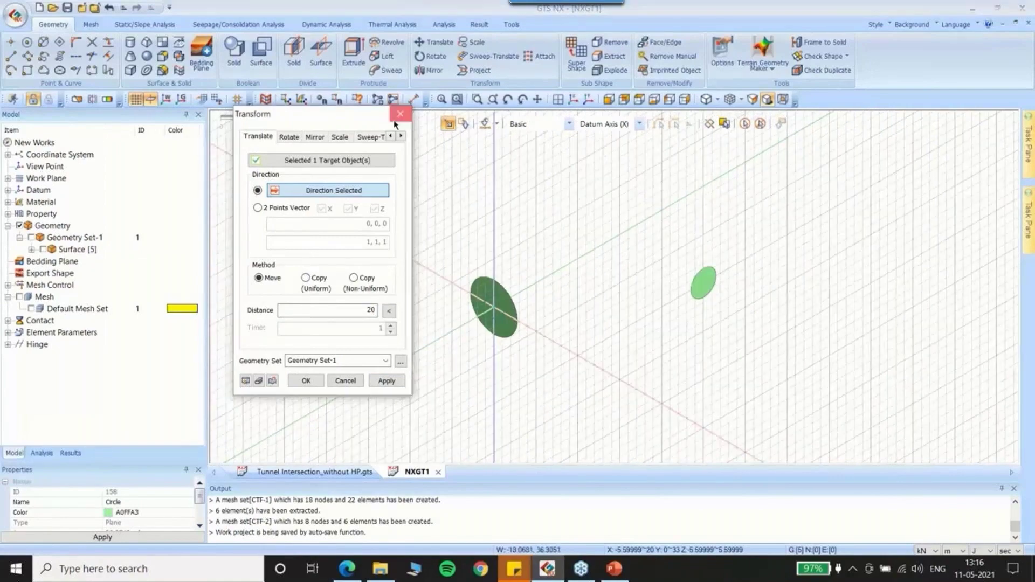
pyautogui.click(400, 114)
# Extrude the moved circle face by -20 m along the X axis with Make Solid enabled to form the cross tunnel
pyautogui.scroll(-3, 483, 315)
pyautogui.moveTo(484, 315); pyautogui.dragTo(395, 227, button='middle')
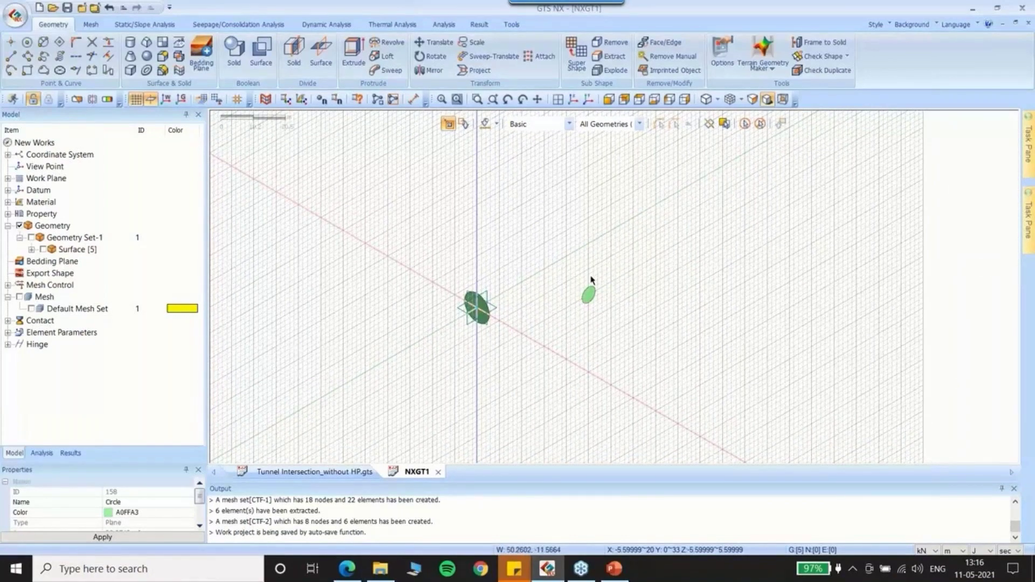
pyautogui.scroll(2, 571, 294)
pyautogui.scroll(-1, 567, 297)
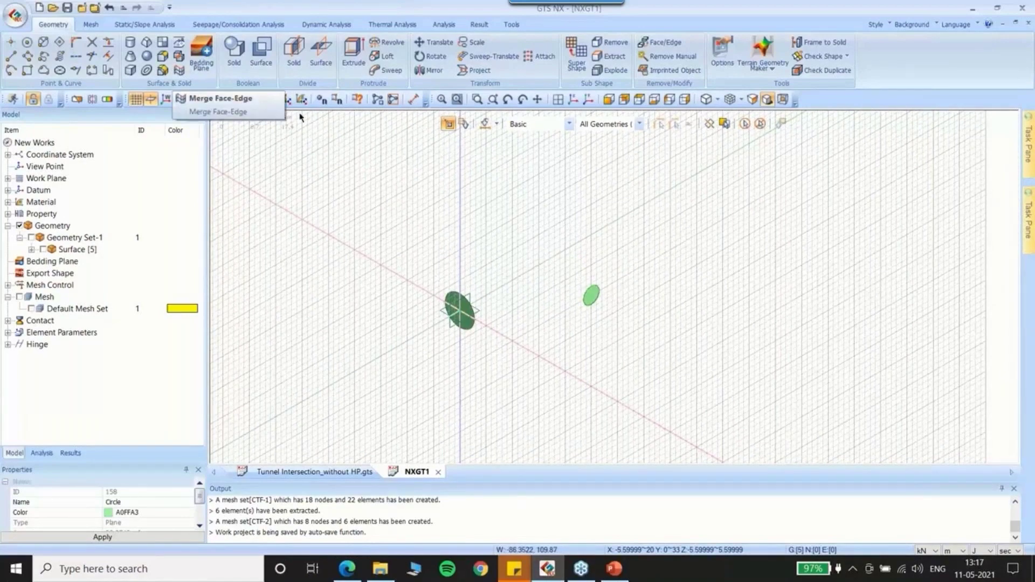
pyautogui.click(360, 51)
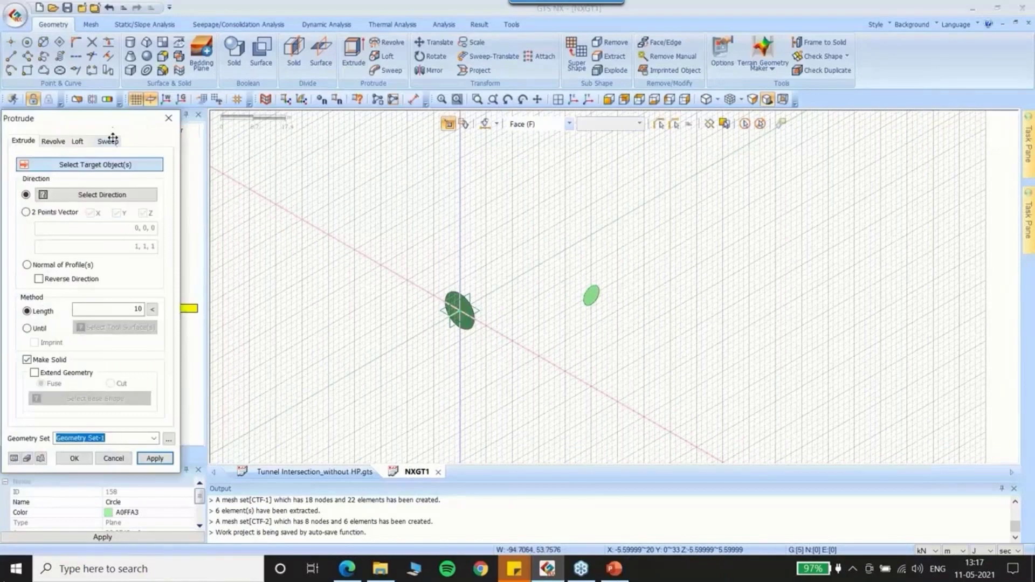
pyautogui.moveTo(112, 138); pyautogui.dragTo(278, 108)
pyautogui.click(592, 297)
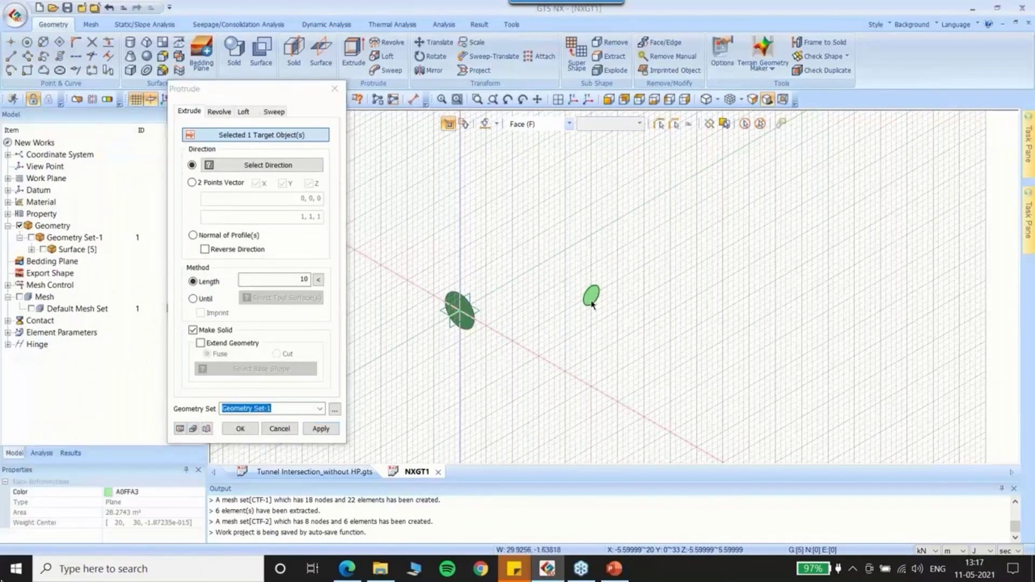
pyautogui.click(287, 170)
pyautogui.click(389, 271)
pyautogui.doubleClick(311, 279)
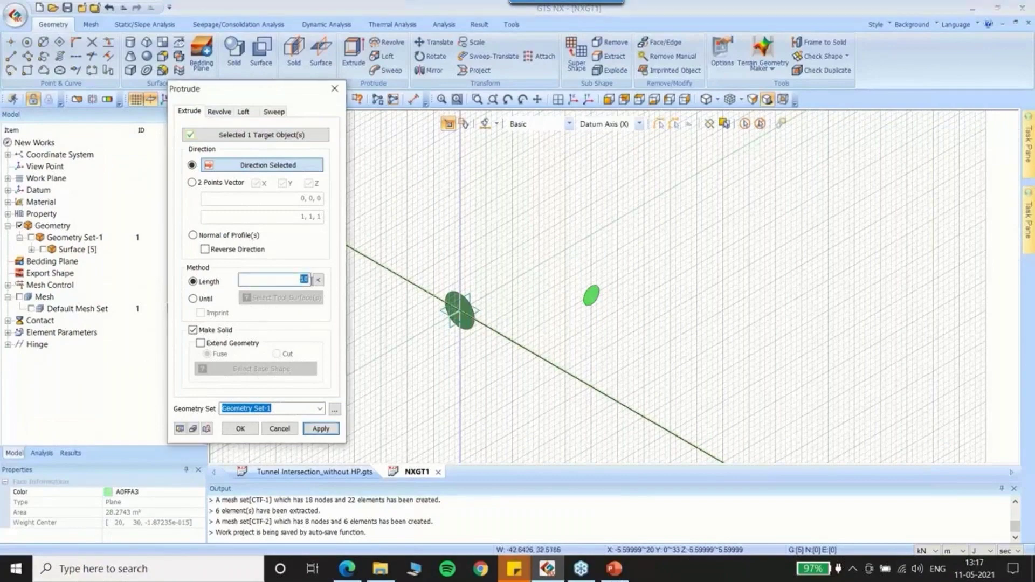
pyautogui.write('-20')
pyautogui.moveTo(293, 95); pyautogui.dragTo(212, 94)
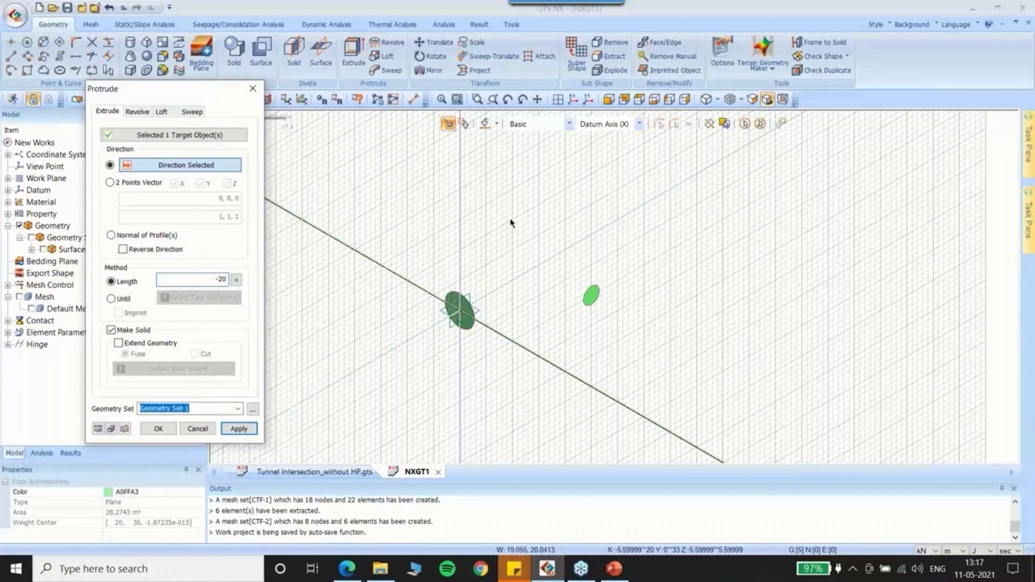
pyautogui.click(235, 431)
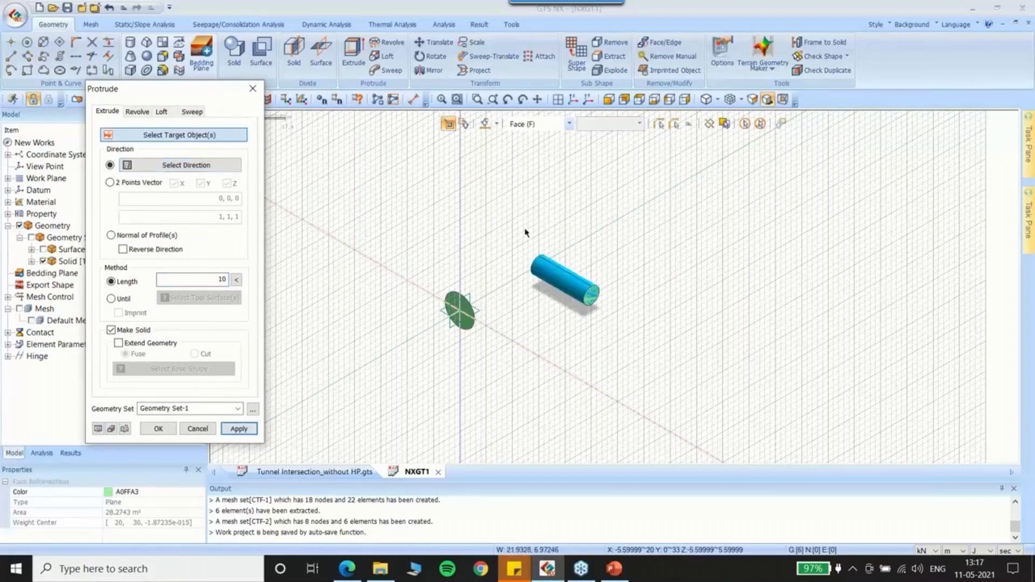
pyautogui.scroll(3, 521, 279)
pyautogui.moveTo(520, 279); pyautogui.dragTo(490, 132, button='middle')
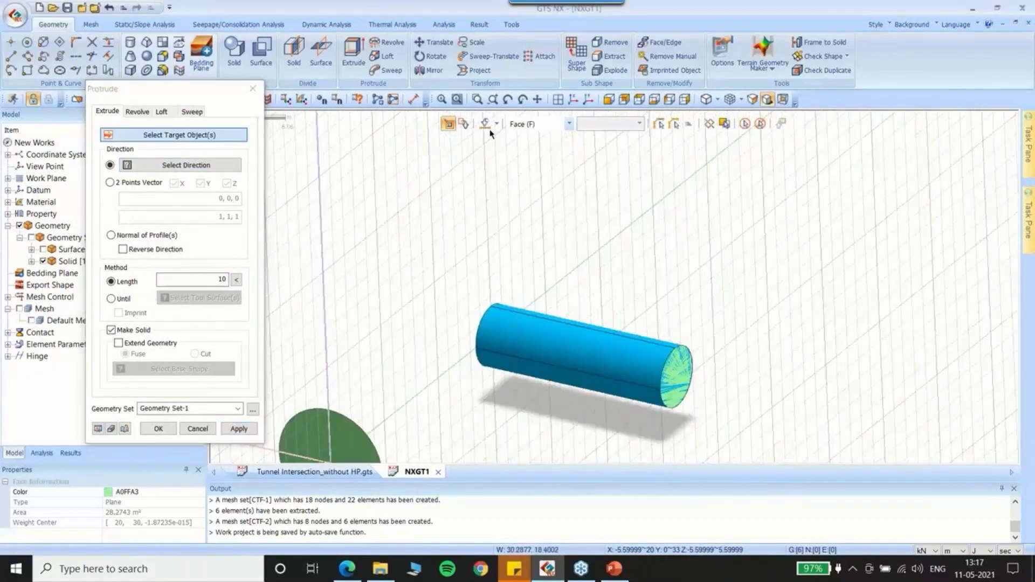
pyautogui.click(574, 100)
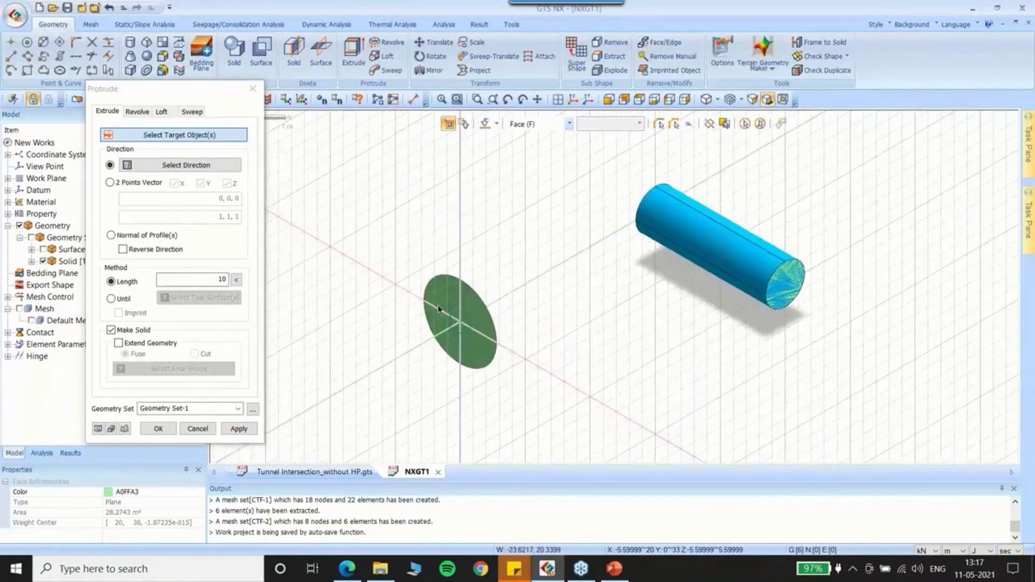
pyautogui.scroll(-2, 438, 305)
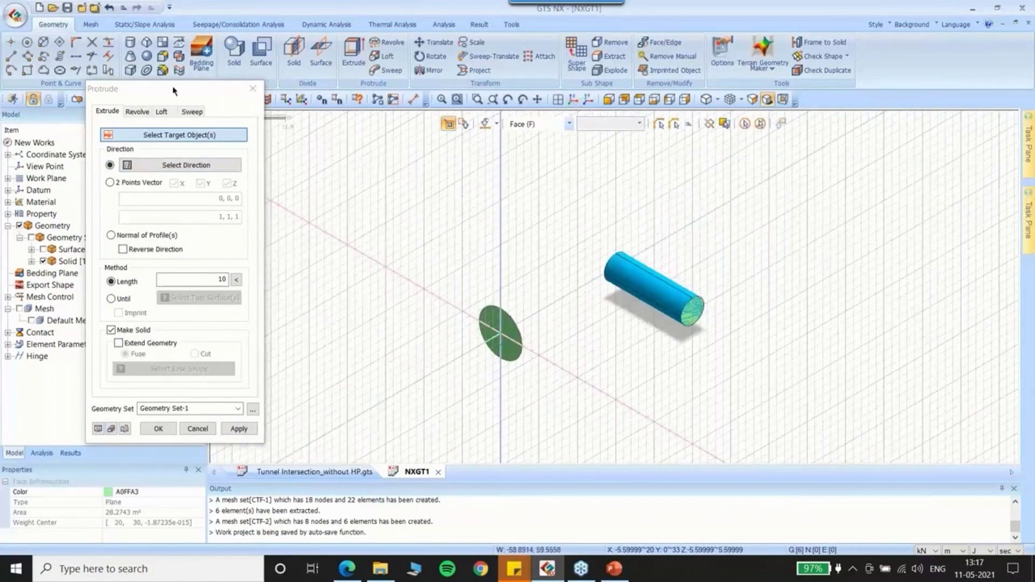
pyautogui.click(252, 89)
# Draw a rectangular face about 11.4 by 11.8 m around the cross tunnel's circular outline on the YZ plane, with Make Face enabled
pyautogui.click(610, 100)
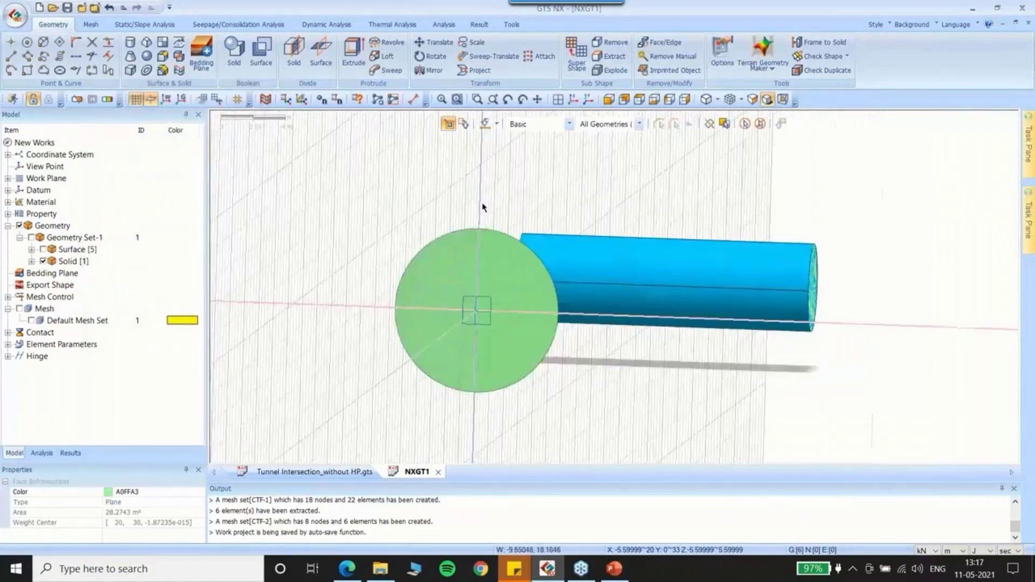
pyautogui.click(684, 100)
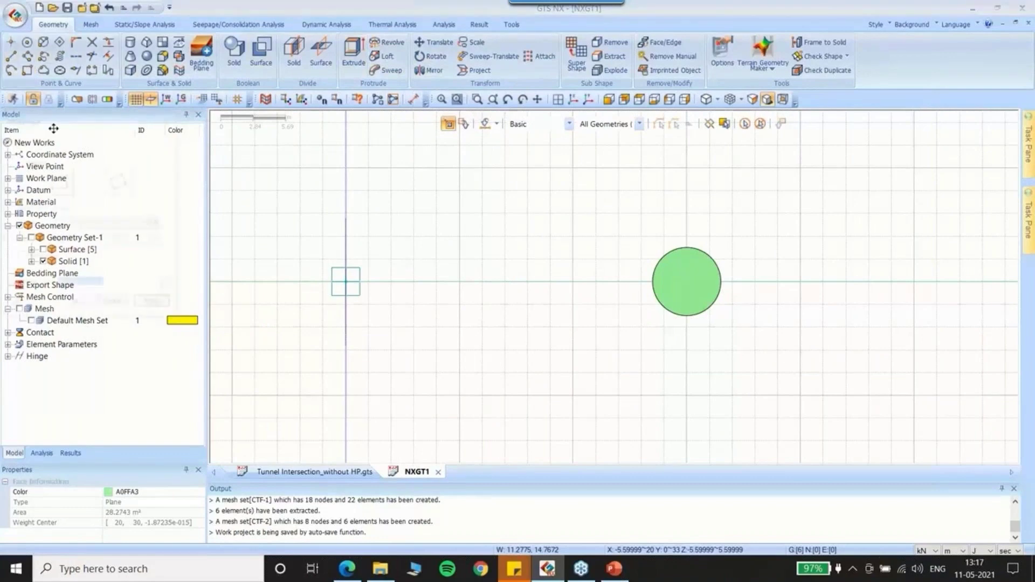
pyautogui.click(20, 257)
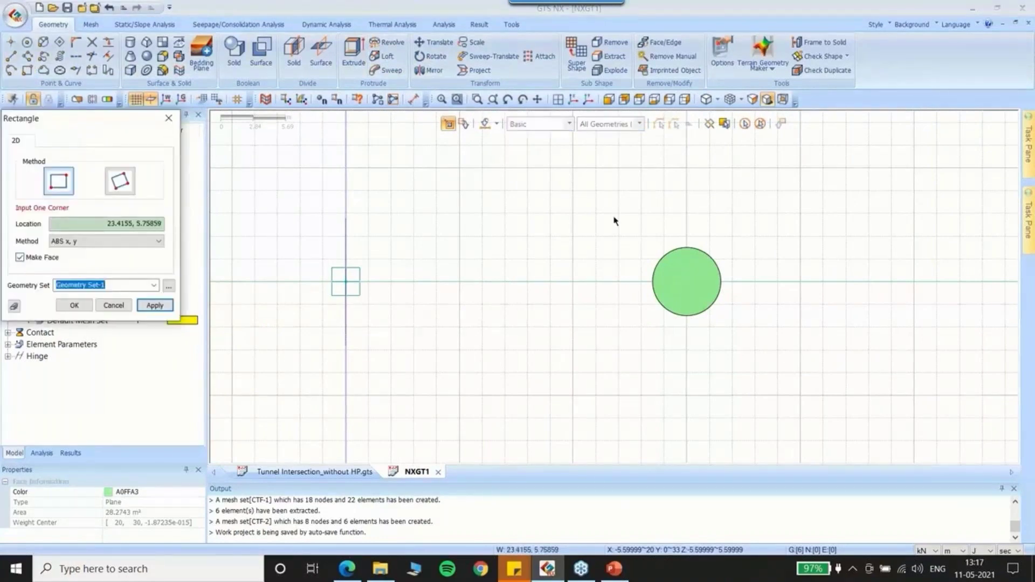
pyautogui.click(618, 214)
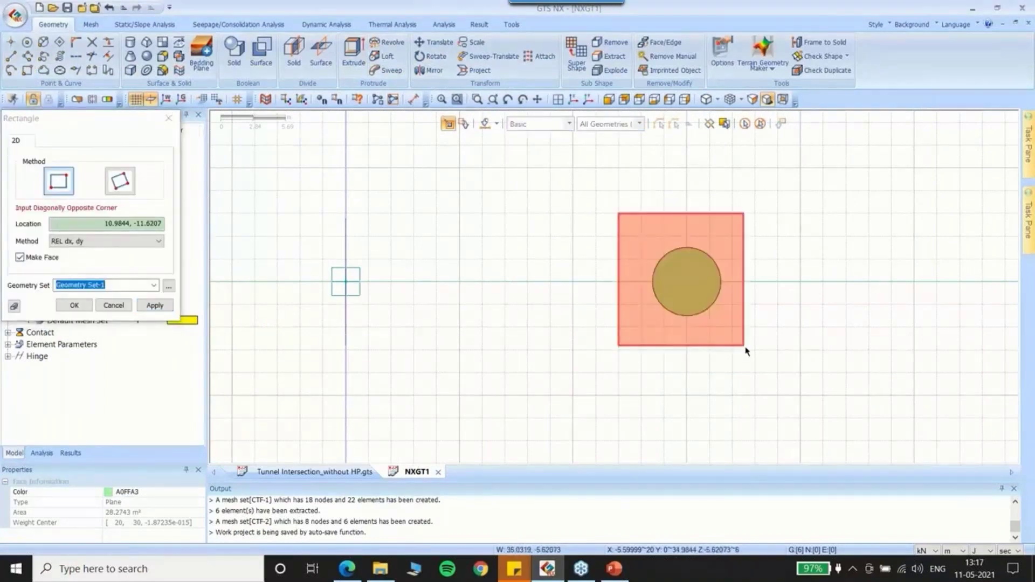
pyautogui.click(749, 349)
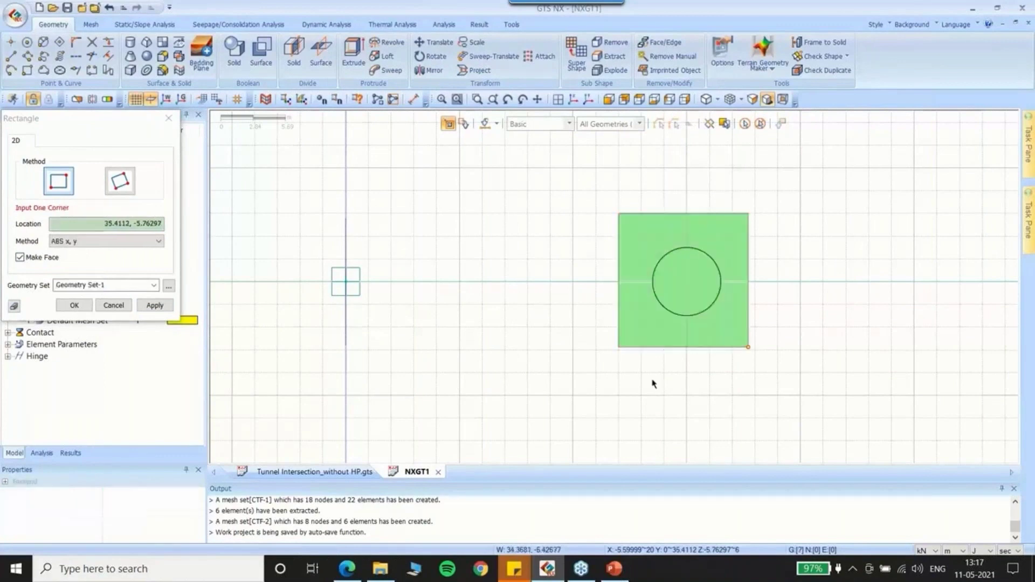
pyautogui.click(169, 118)
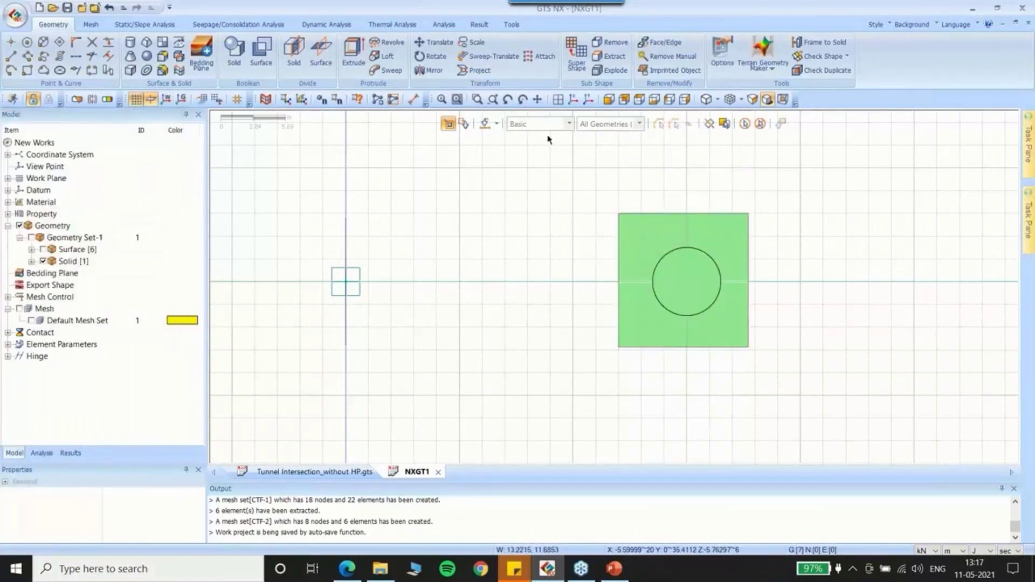
# Copy the rectangular face along the X axis using Copy (Uniform), with a distance of 2 m and 10 times
pyautogui.click(574, 100)
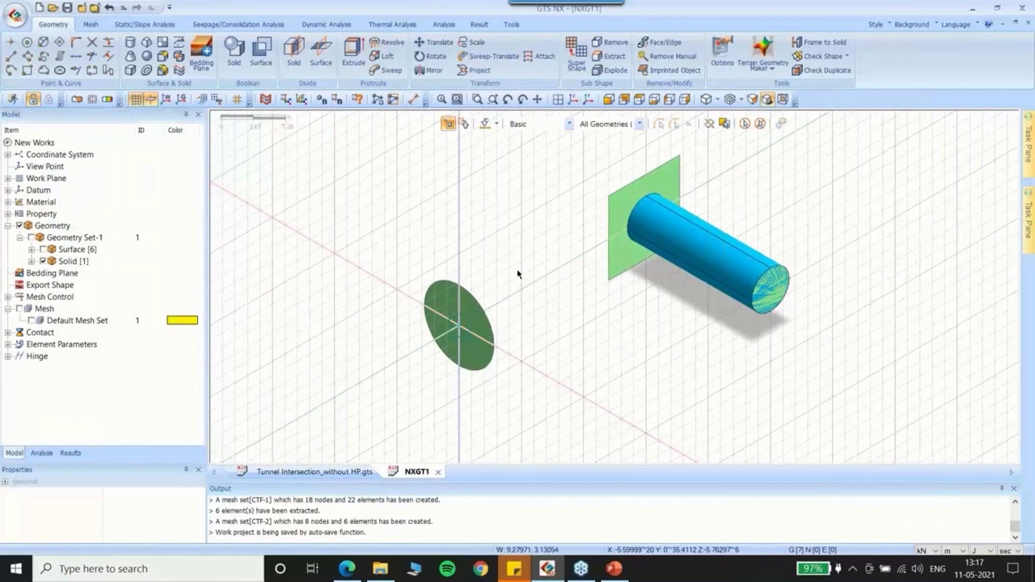
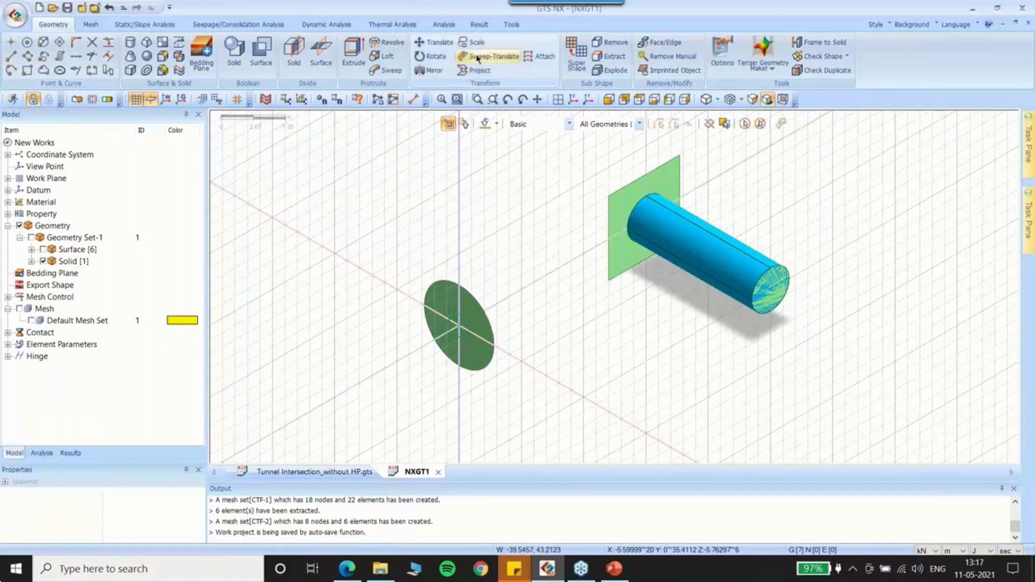
pyautogui.click(443, 41)
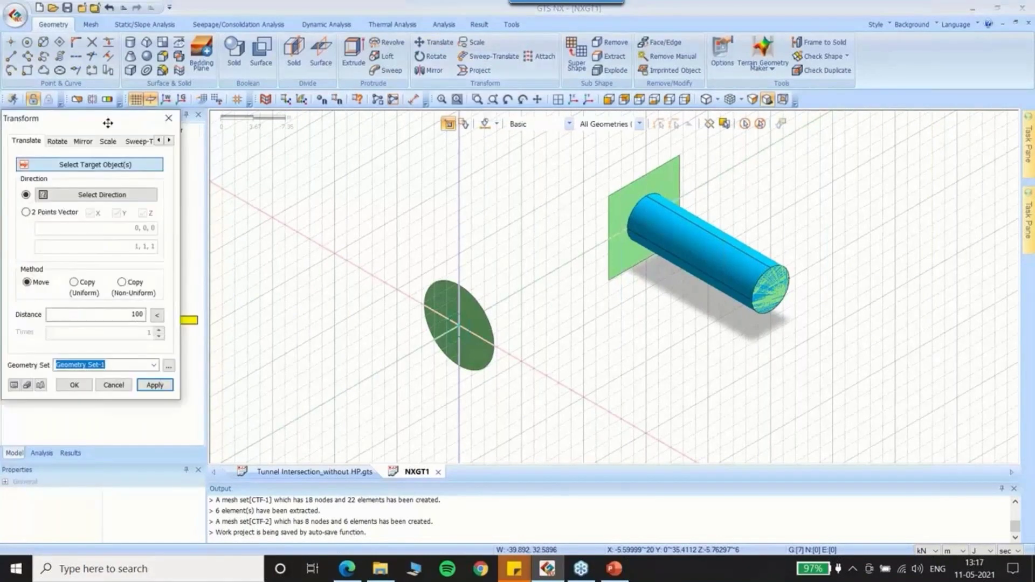
pyautogui.moveTo(108, 123); pyautogui.dragTo(204, 118)
pyautogui.click(659, 174)
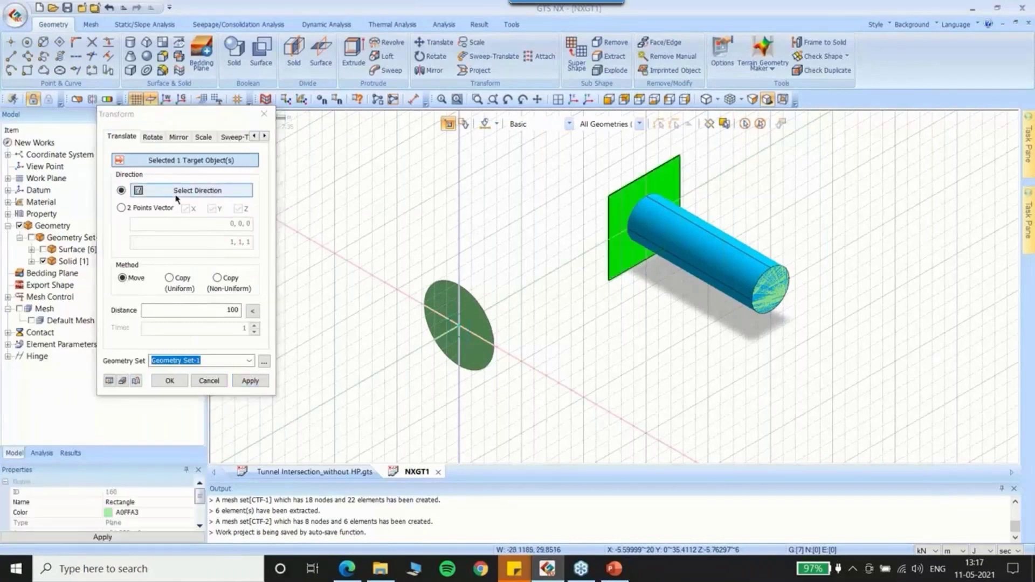
pyautogui.click(178, 194)
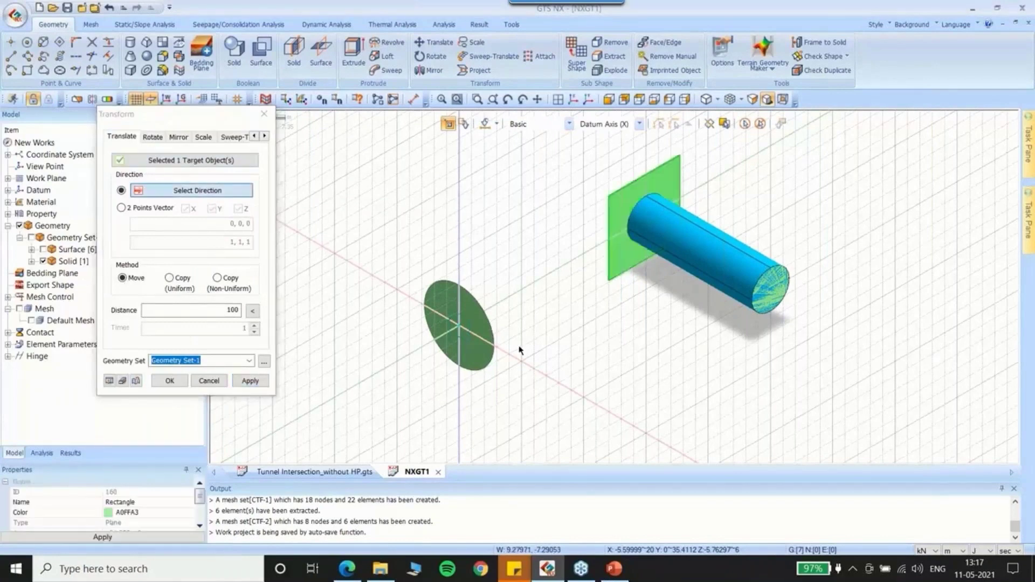
pyautogui.click(560, 384)
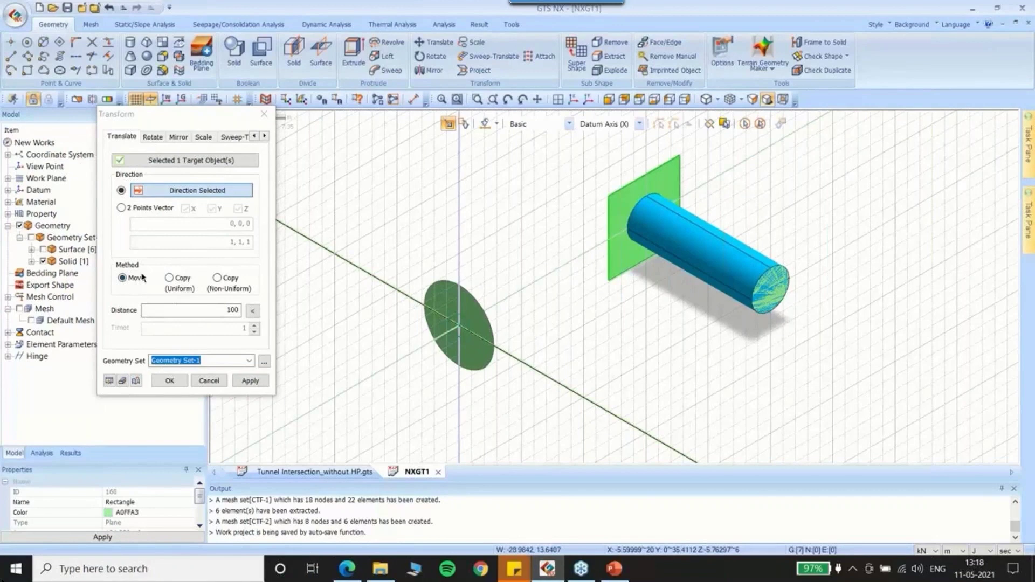
pyautogui.click(169, 278)
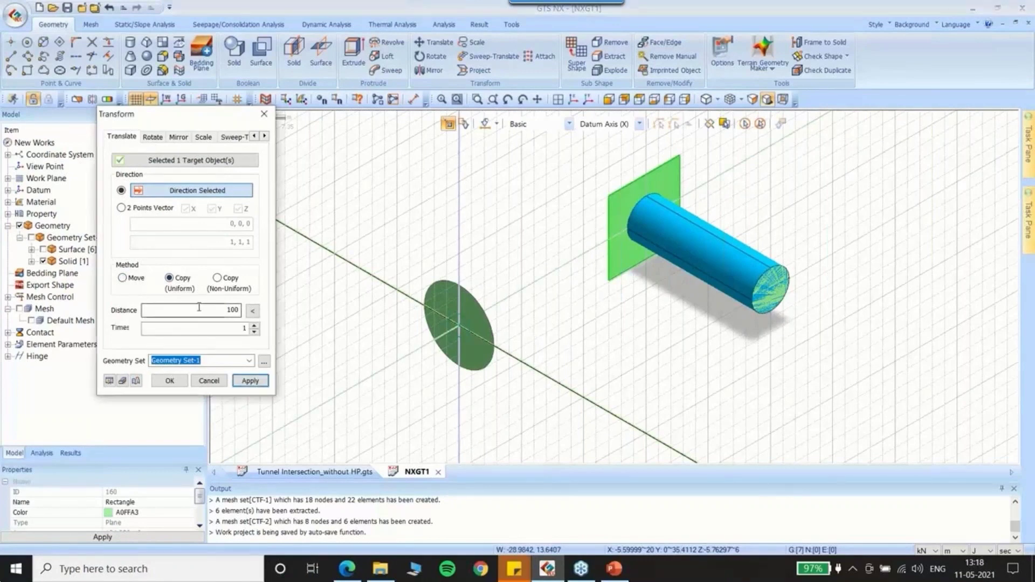
pyautogui.click(224, 313)
pyautogui.moveTo(224, 312); pyautogui.dragTo(253, 315)
pyautogui.write('0')
pyautogui.press('BackSpace')
pyautogui.write('2')
pyautogui.doubleClick(230, 327)
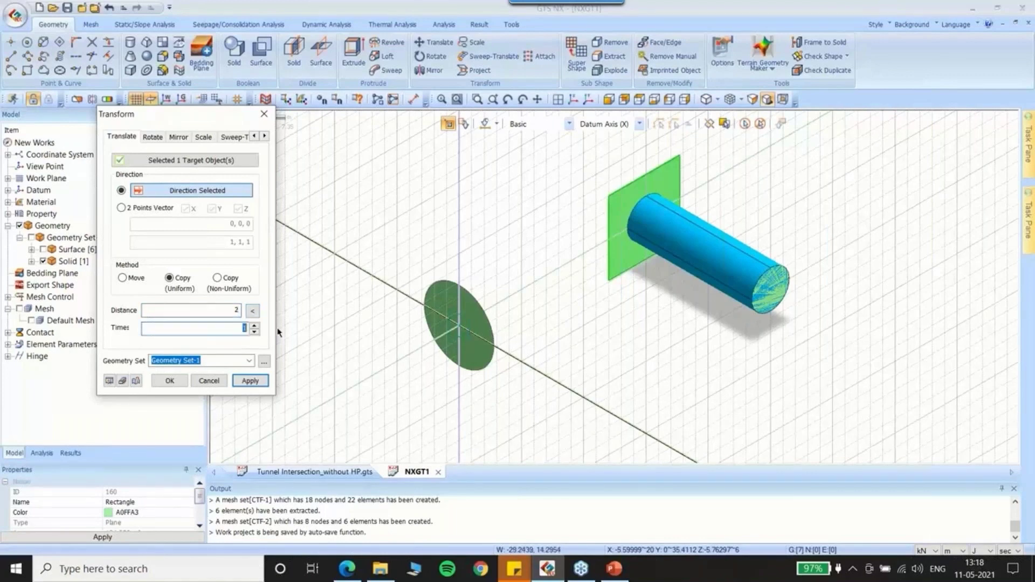
pyautogui.write('10')
pyautogui.click(111, 382)
pyautogui.moveTo(717, 269); pyautogui.dragTo(750, 291, button='middle')
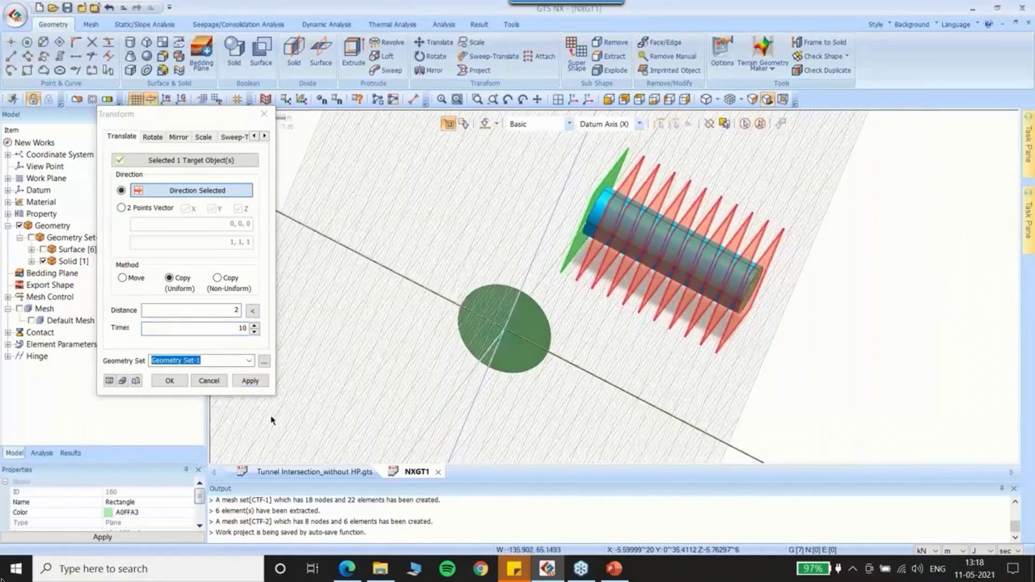
pyautogui.click(251, 381)
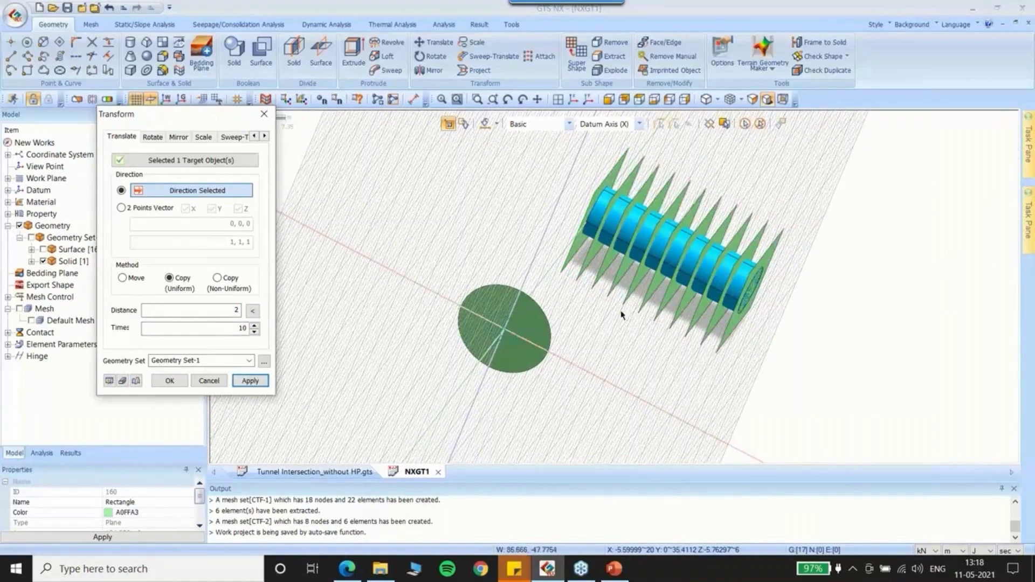
pyautogui.click(264, 114)
# Delete the first and last rectangular faces at the two ends of the cross tunnel
pyautogui.moveTo(713, 360); pyautogui.dragTo(739, 334, button='middle')
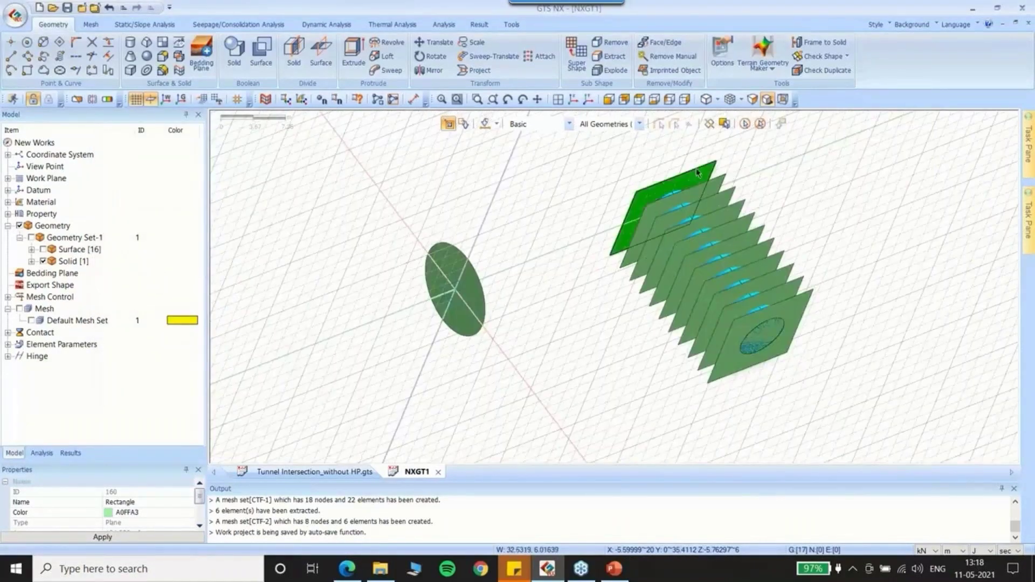
pyautogui.click(796, 303)
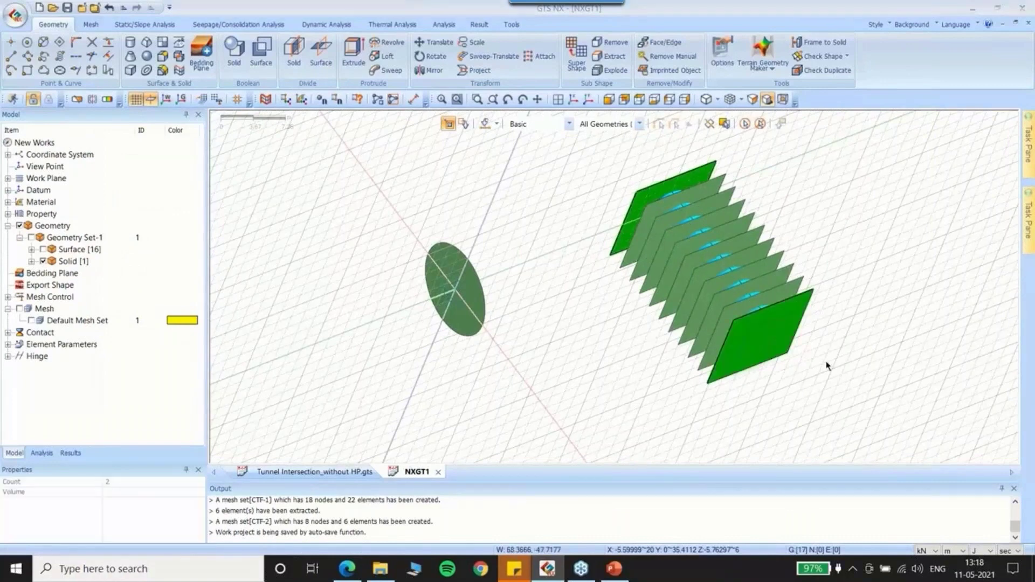
pyautogui.press('Delete')
# Divide the cross tunnel solid by the nine rectangular faces, with Delete Original and Delete Tool enabled
pyautogui.moveTo(825, 363); pyautogui.dragTo(575, 226, button='middle')
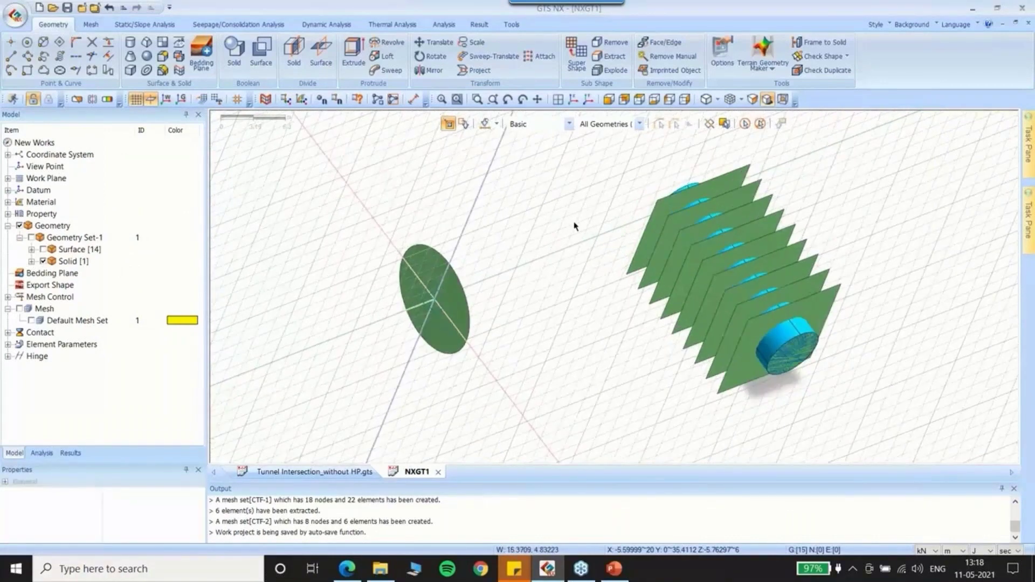
pyautogui.scroll(-2, 575, 227)
pyautogui.click(573, 99)
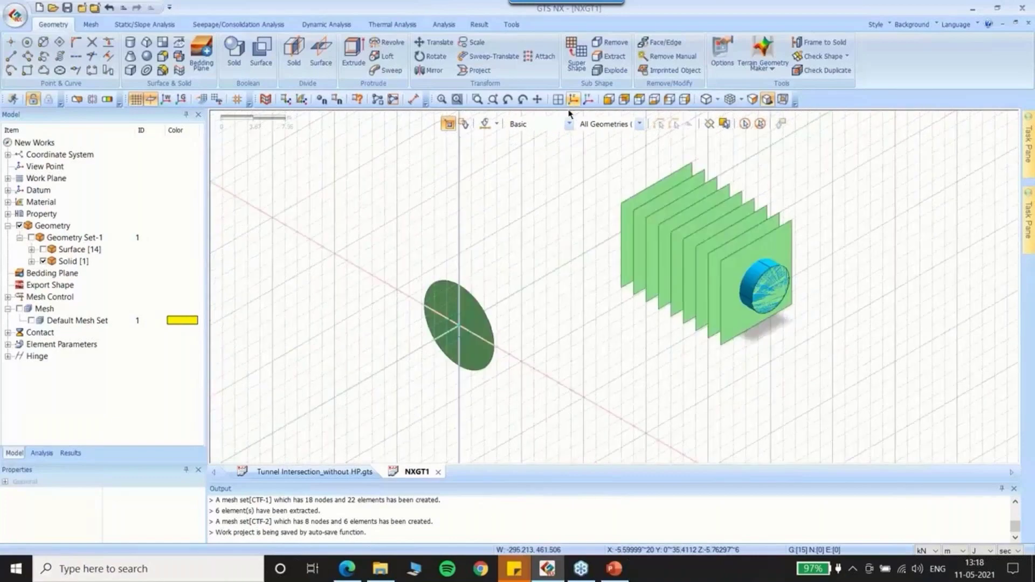
pyautogui.moveTo(604, 281); pyautogui.dragTo(1011, 288, button='middle')
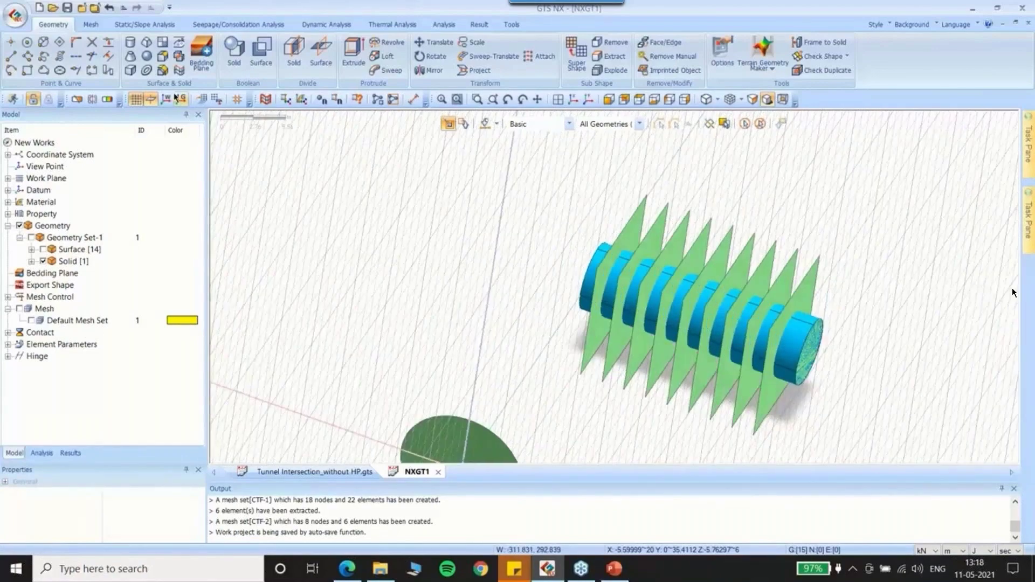
pyautogui.click(322, 63)
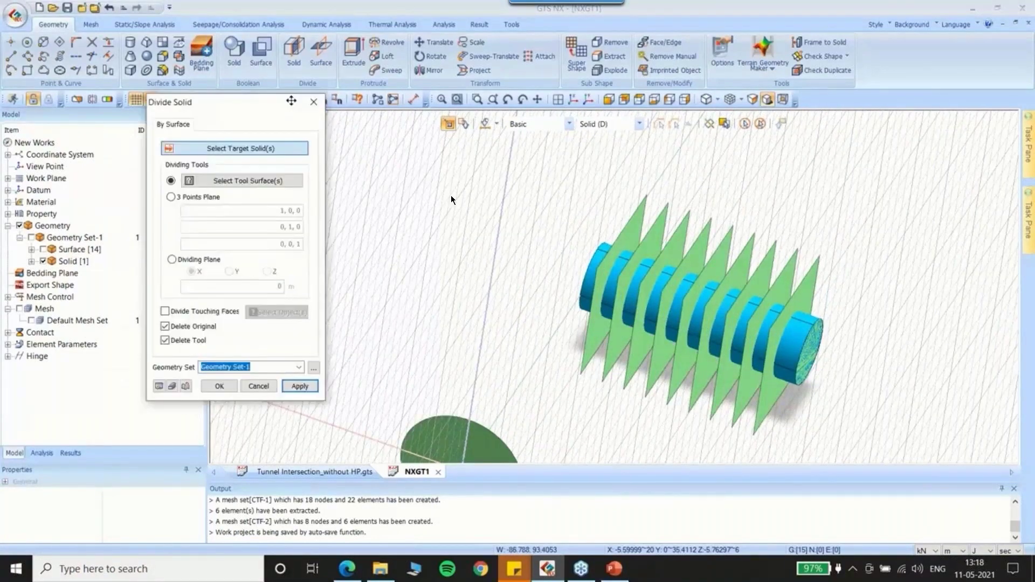
pyautogui.moveTo(292, 100); pyautogui.dragTo(326, 97)
pyautogui.click(593, 280)
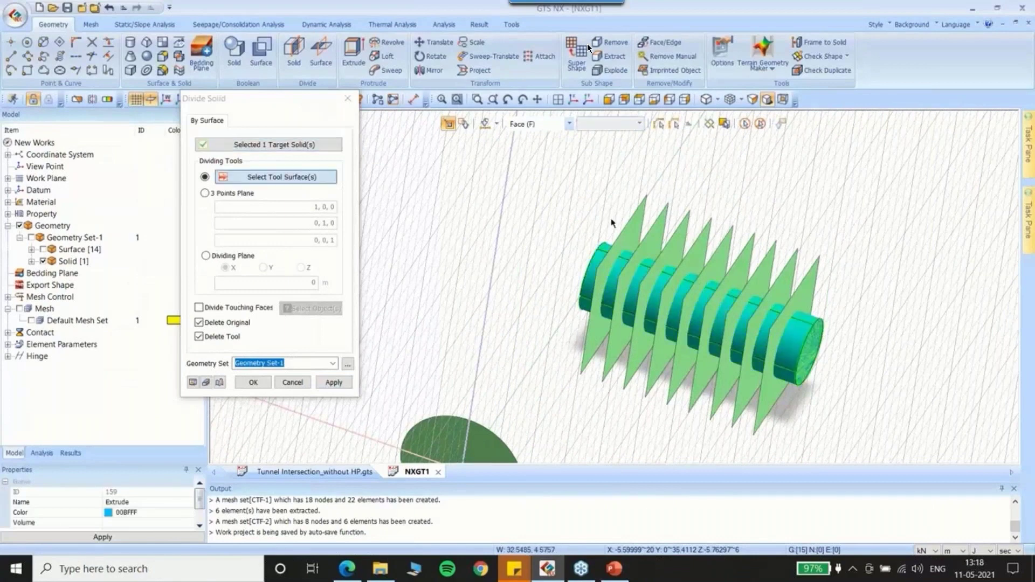
pyautogui.click(665, 248)
pyautogui.click(683, 249)
pyautogui.click(707, 249)
pyautogui.click(728, 257)
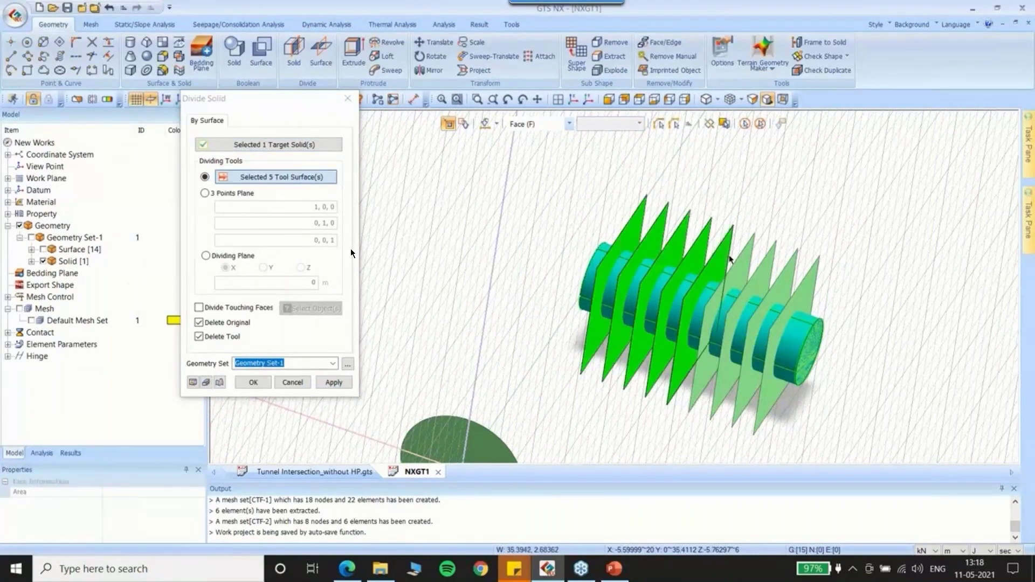
pyautogui.click(749, 263)
pyautogui.click(768, 271)
pyautogui.click(787, 278)
pyautogui.click(793, 285)
pyautogui.click(799, 292)
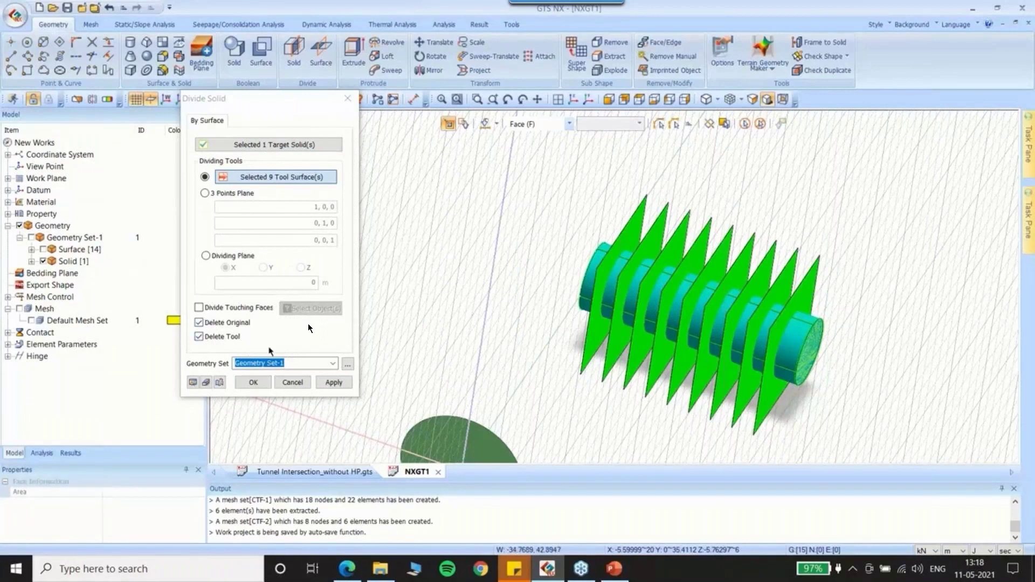
pyautogui.click(252, 382)
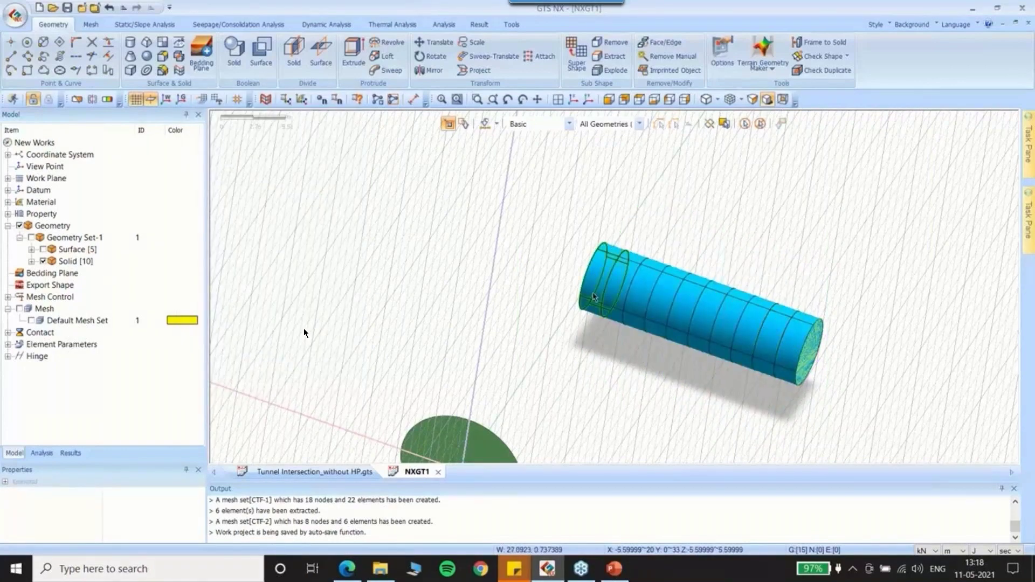
# Extrude the main tunnel's circle face at the origin 50 m along the Y axis with Make Solid enabled
pyautogui.scroll(-2, 624, 279)
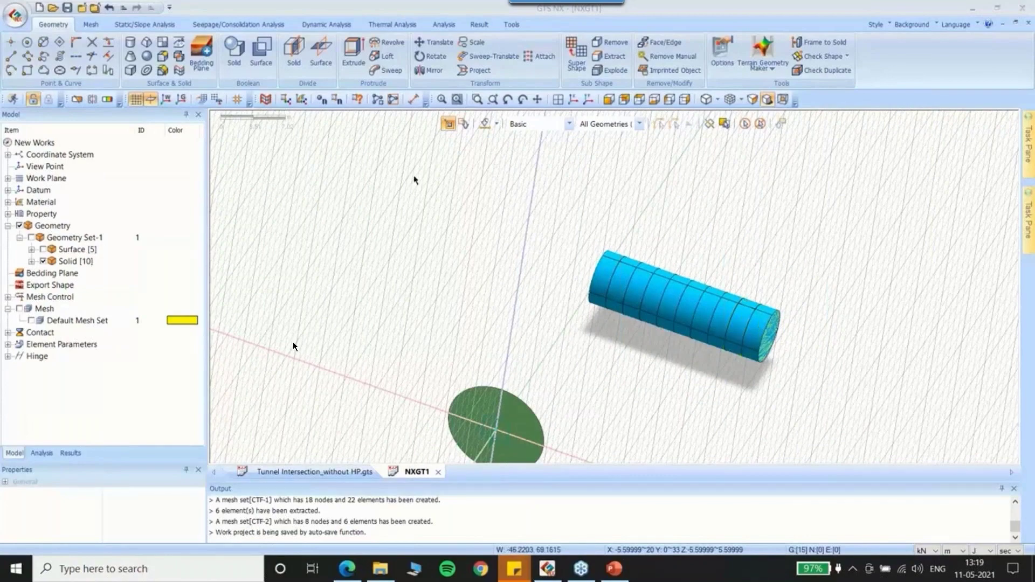
pyautogui.scroll(-2, 415, 180)
pyautogui.moveTo(526, 372); pyautogui.dragTo(380, 218, button='middle')
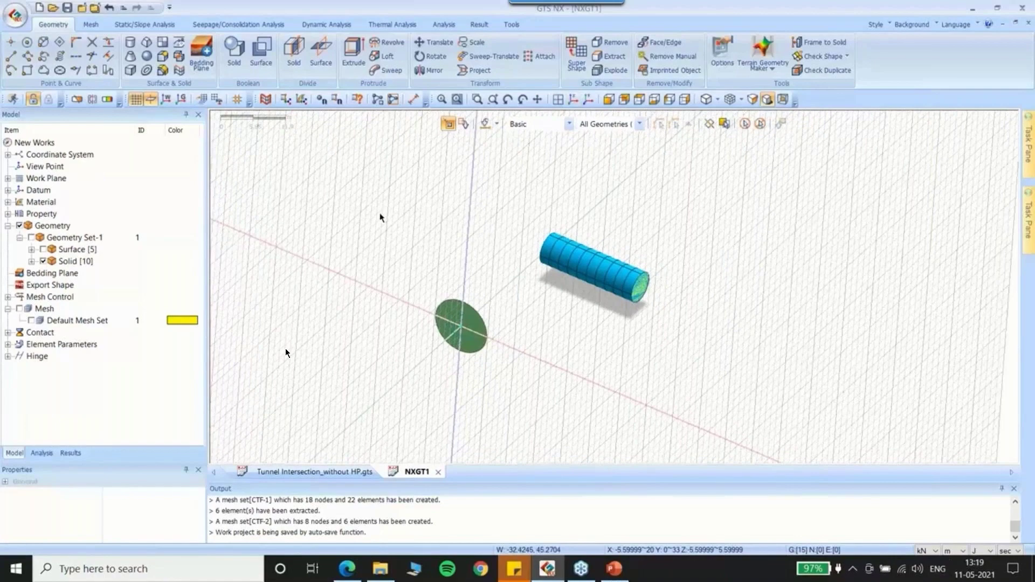
pyautogui.scroll(-2, 380, 218)
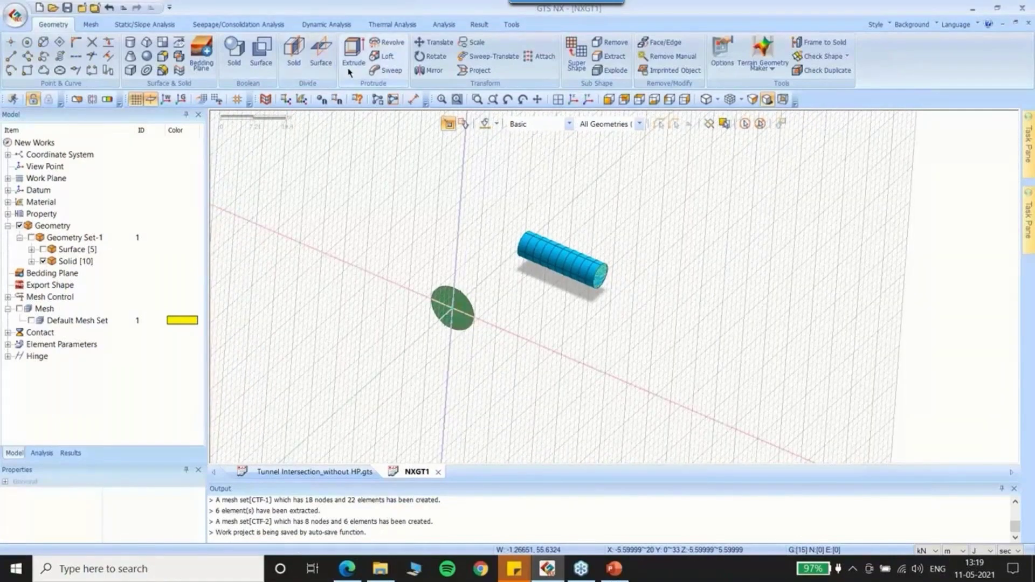
pyautogui.click(352, 60)
pyautogui.moveTo(90, 125); pyautogui.dragTo(168, 126)
pyautogui.click(452, 318)
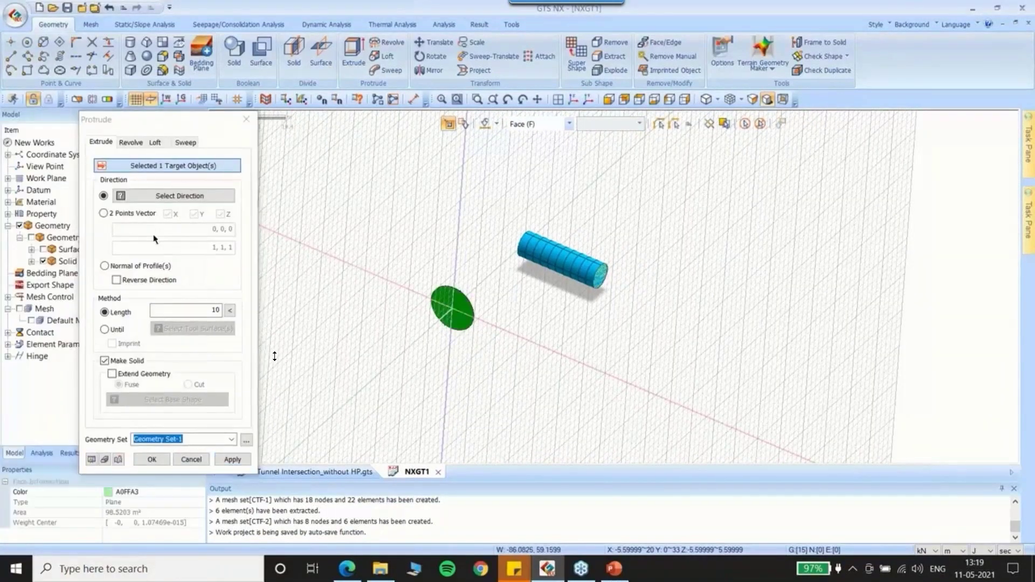
pyautogui.click(443, 310)
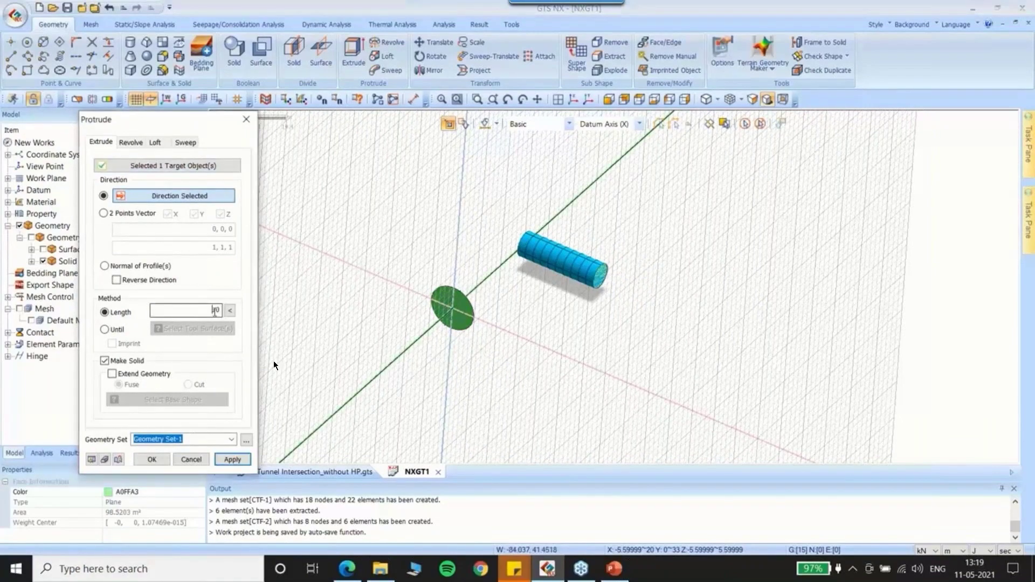
pyautogui.write('80')
pyautogui.click(92, 459)
pyautogui.scroll(-2, 513, 378)
pyautogui.scroll(2, 755, 243)
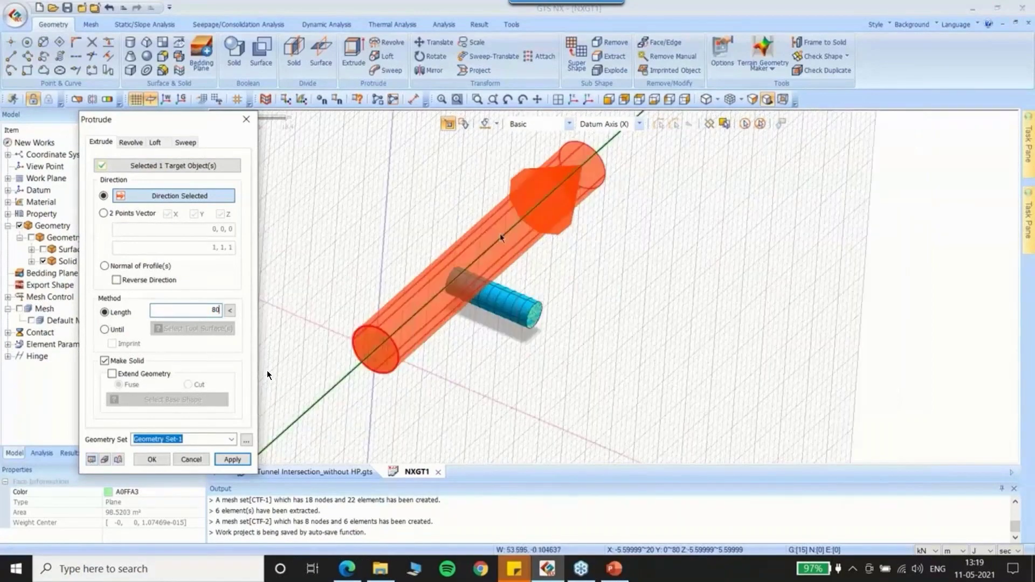
pyautogui.moveTo(194, 312); pyautogui.dragTo(267, 318)
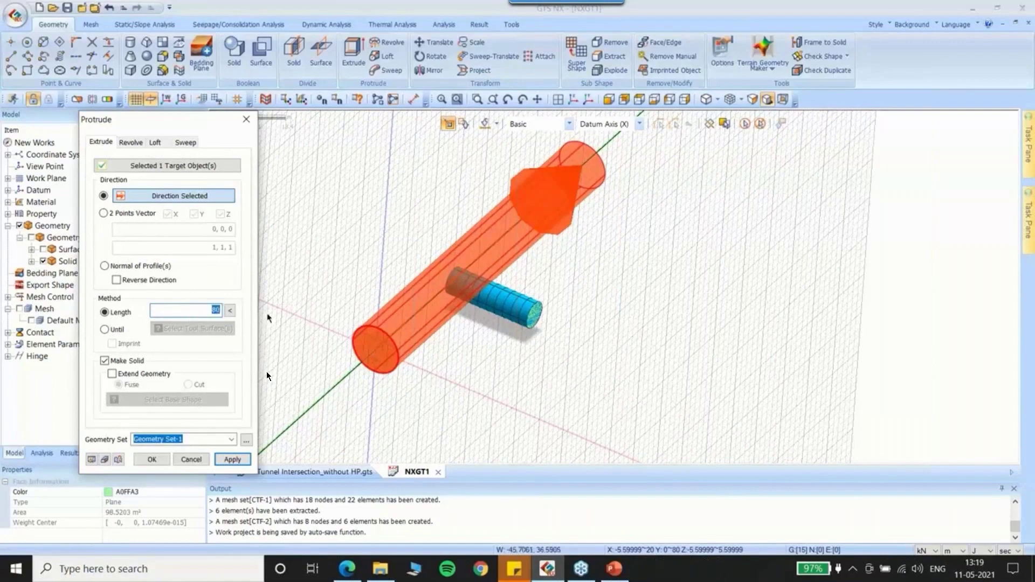
pyautogui.write('50')
pyautogui.moveTo(641, 375); pyautogui.dragTo(701, 367, button='middle')
pyautogui.click(150, 459)
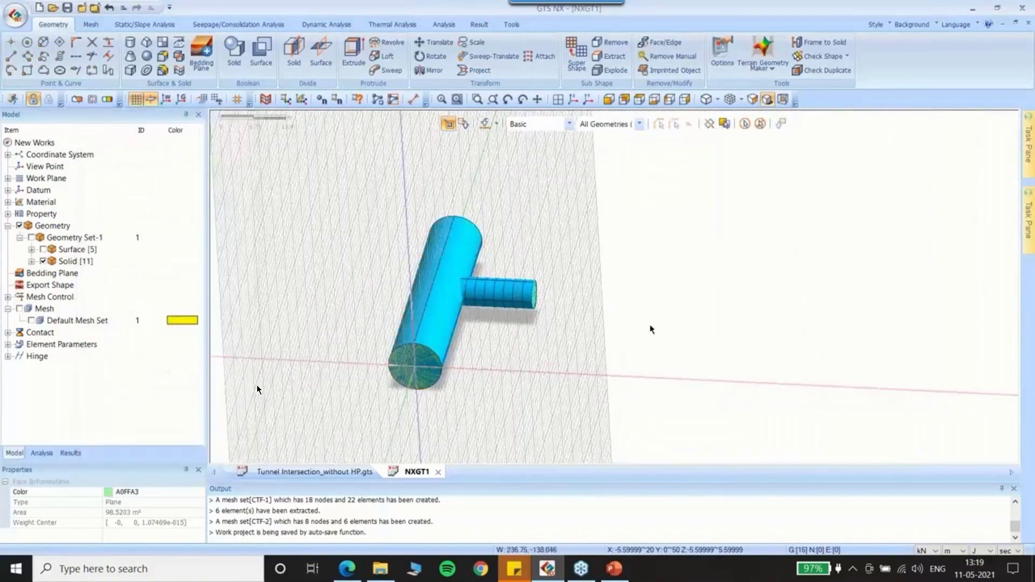
# Move the work plane to the XZ datum plane at the main tunnel's end face and switch to the front view
pyautogui.moveTo(652, 330); pyautogui.dragTo(469, 232, button='middle')
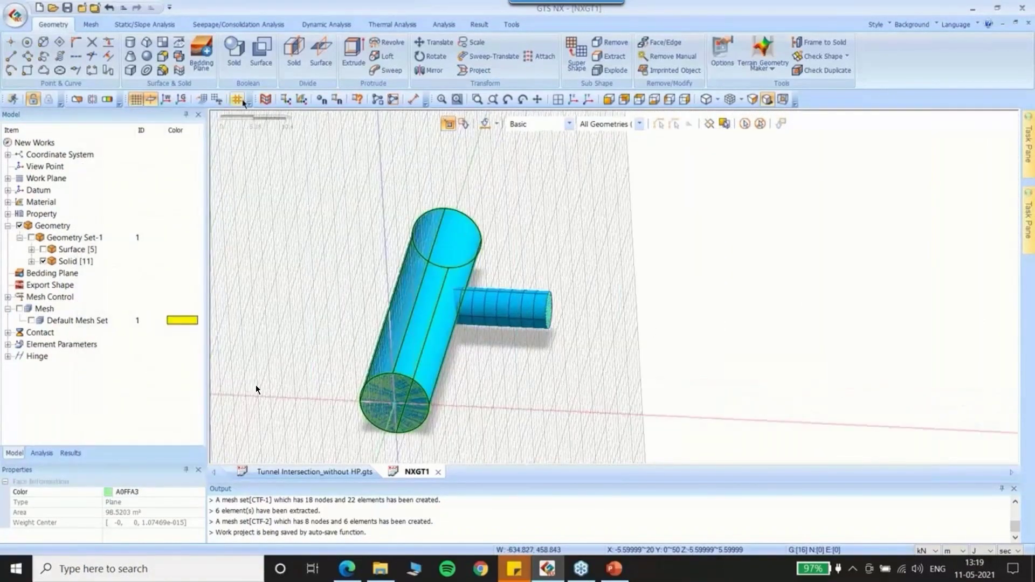
pyautogui.scroll(-3, 707, 190)
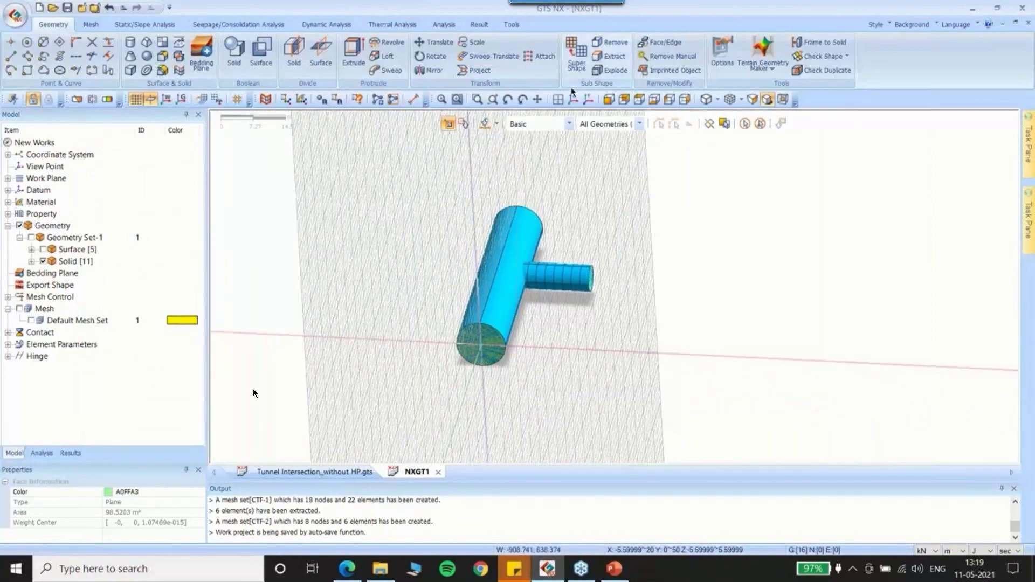
pyautogui.click(574, 100)
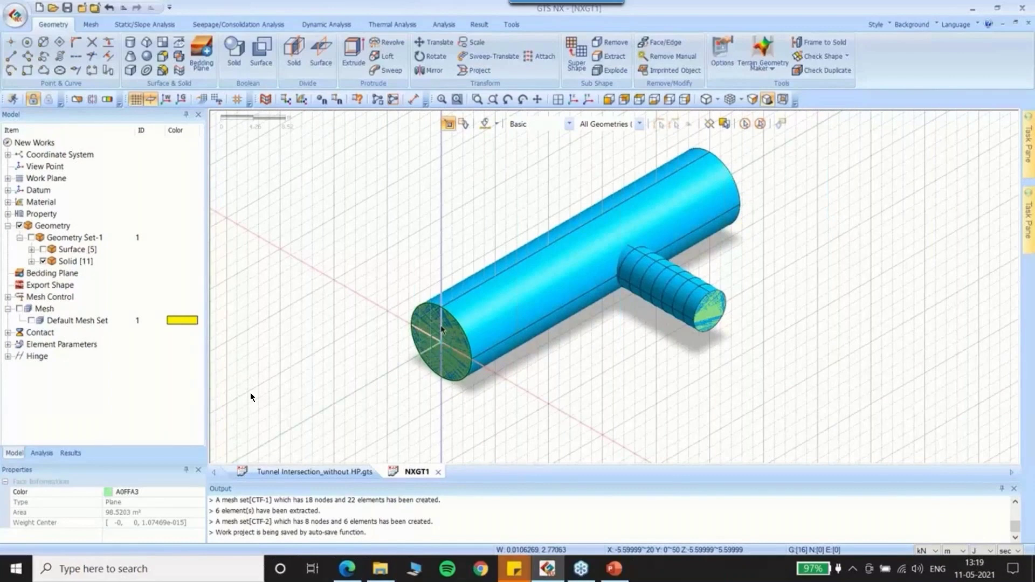
pyautogui.click(203, 102)
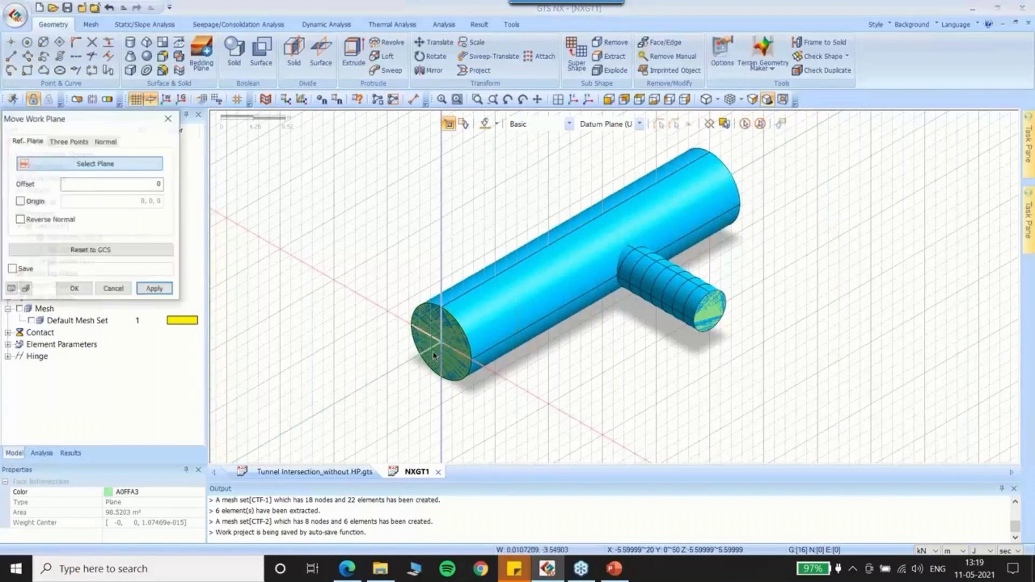
pyautogui.click(437, 334)
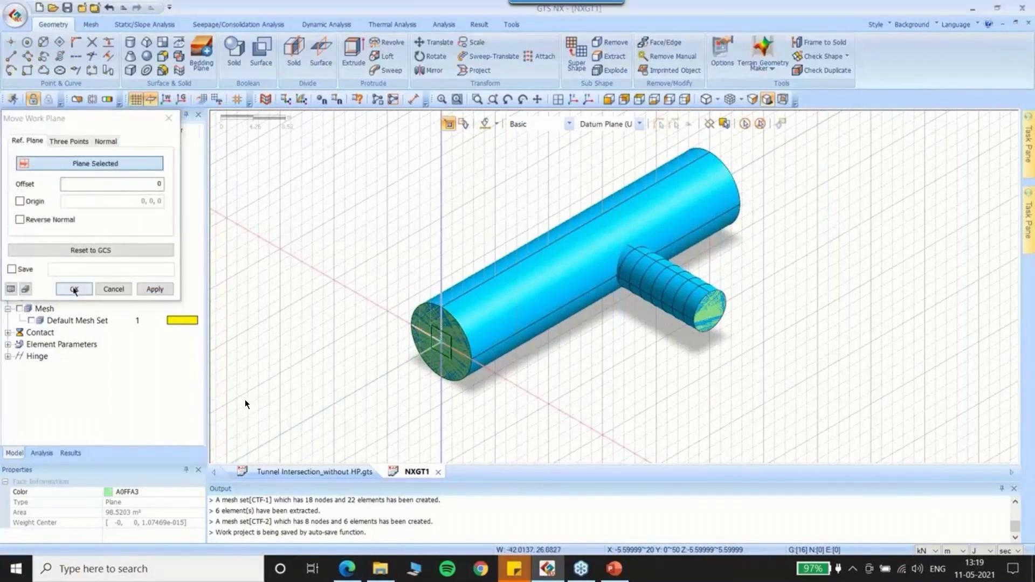
pyautogui.click(74, 289)
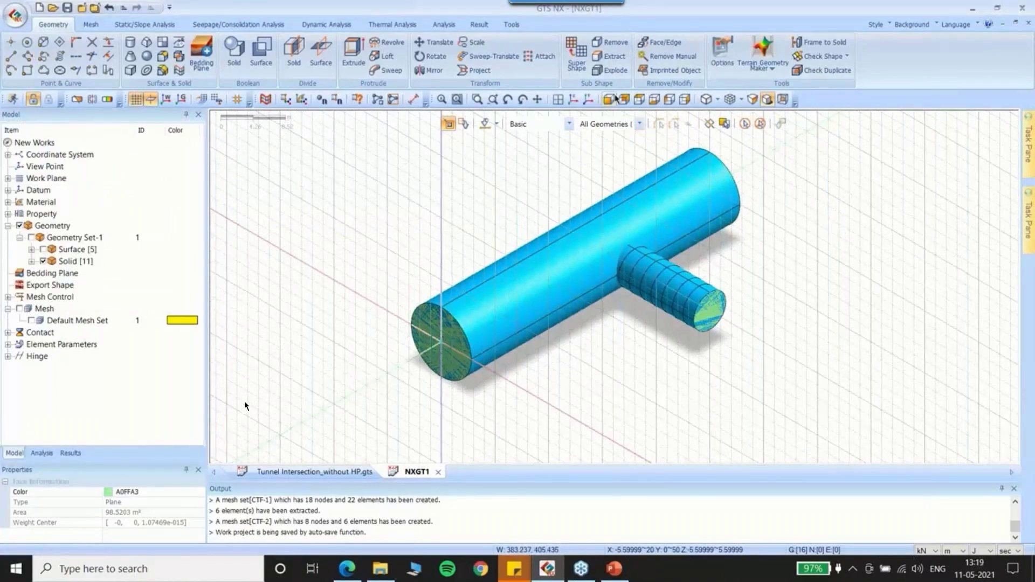
pyautogui.click(616, 99)
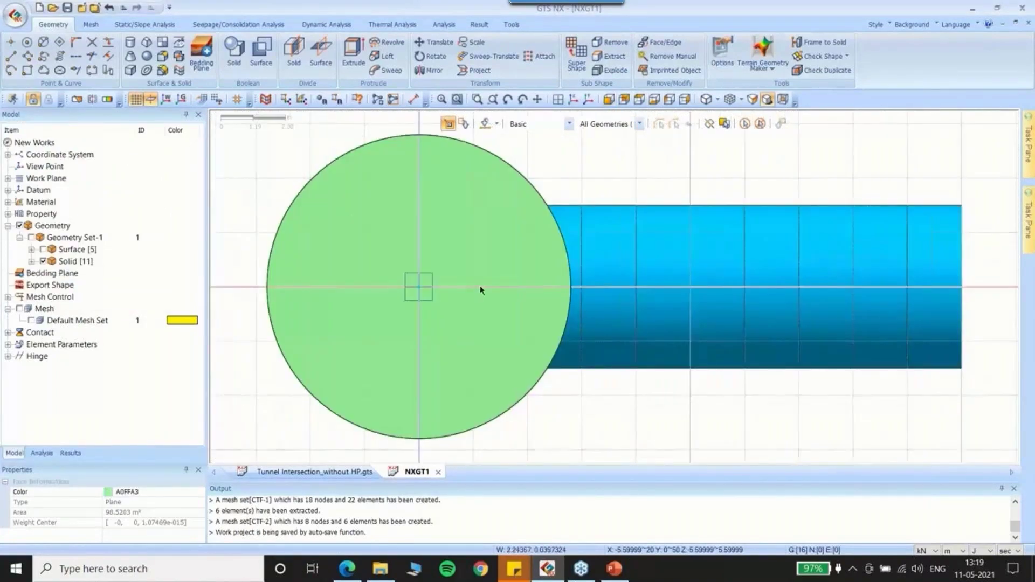
# Display only the main tunnel solid by hiding the ten cross tunnel segment solids
pyautogui.click(31, 261)
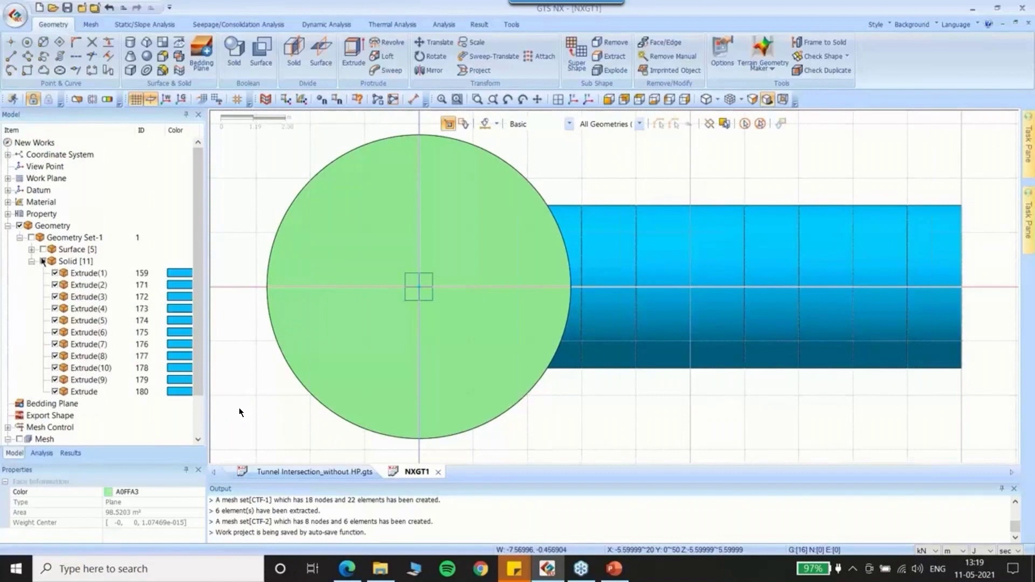
pyautogui.click(43, 261)
pyautogui.click(54, 392)
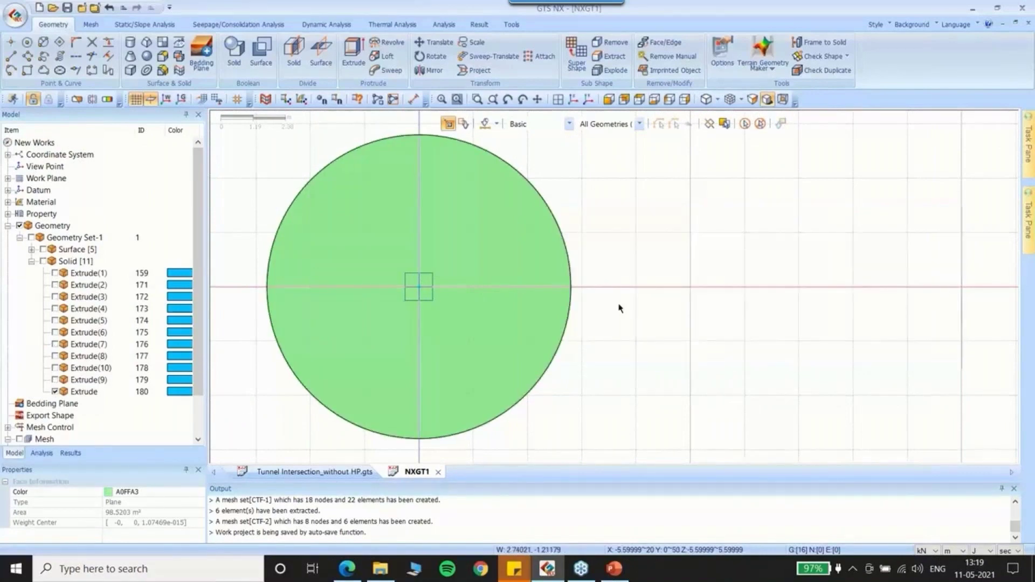
# Hide the circle face at the near end of the main tunnel
pyautogui.scroll(-1, 620, 306)
pyautogui.click(588, 99)
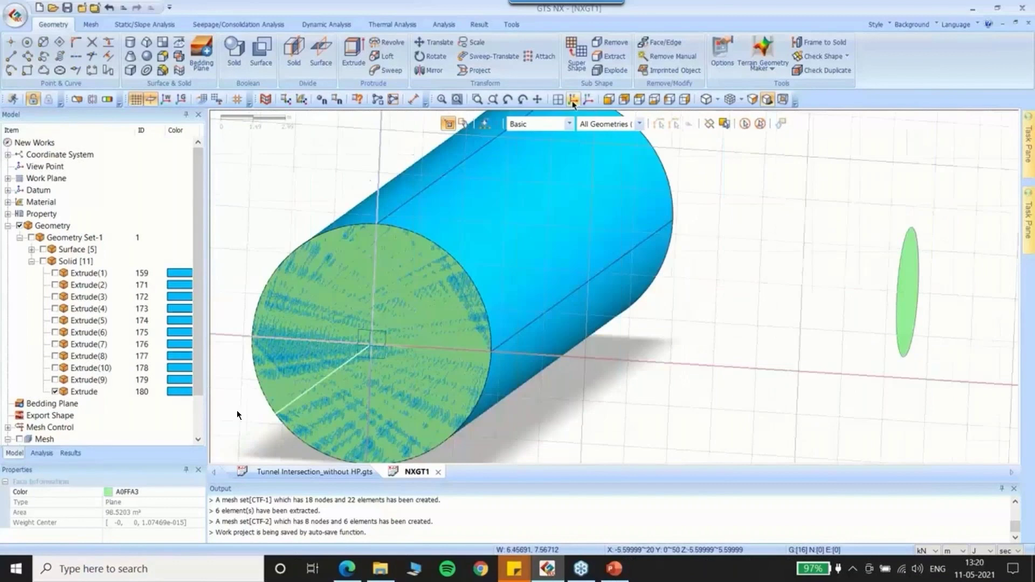
pyautogui.rightClick(428, 340)
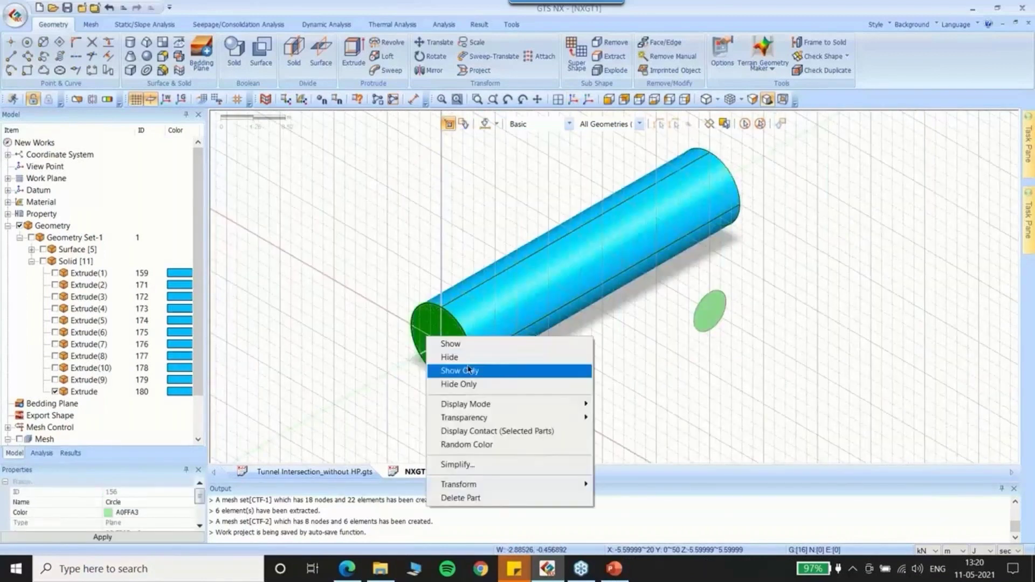
pyautogui.click(463, 370)
pyautogui.moveTo(333, 266); pyautogui.dragTo(426, 269, button='middle')
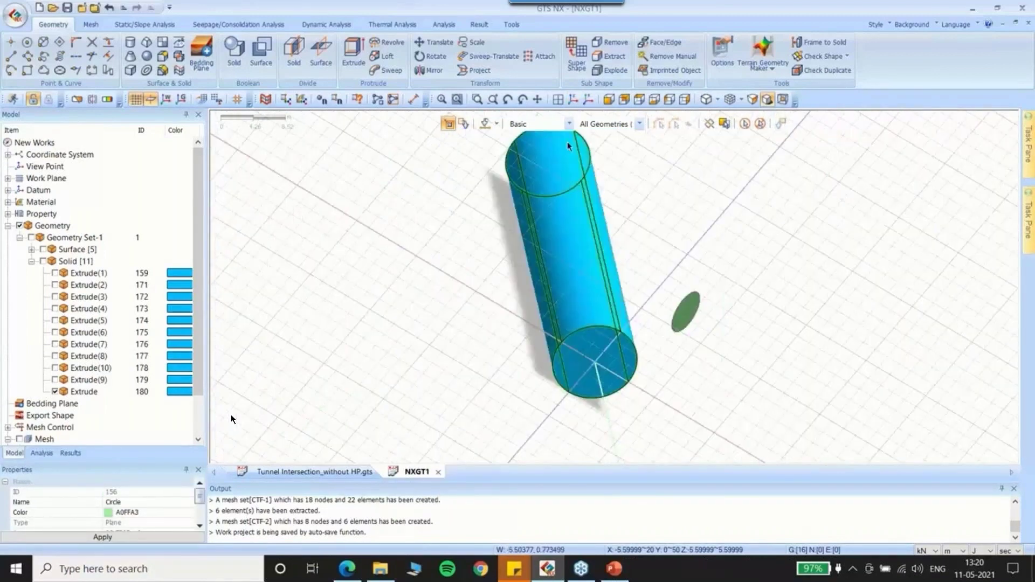
# Draw a rectangle about 19.8 m by 17.3 m around the main tunnel's cross-section in the front view, with Make Face enabled
pyautogui.click(610, 100)
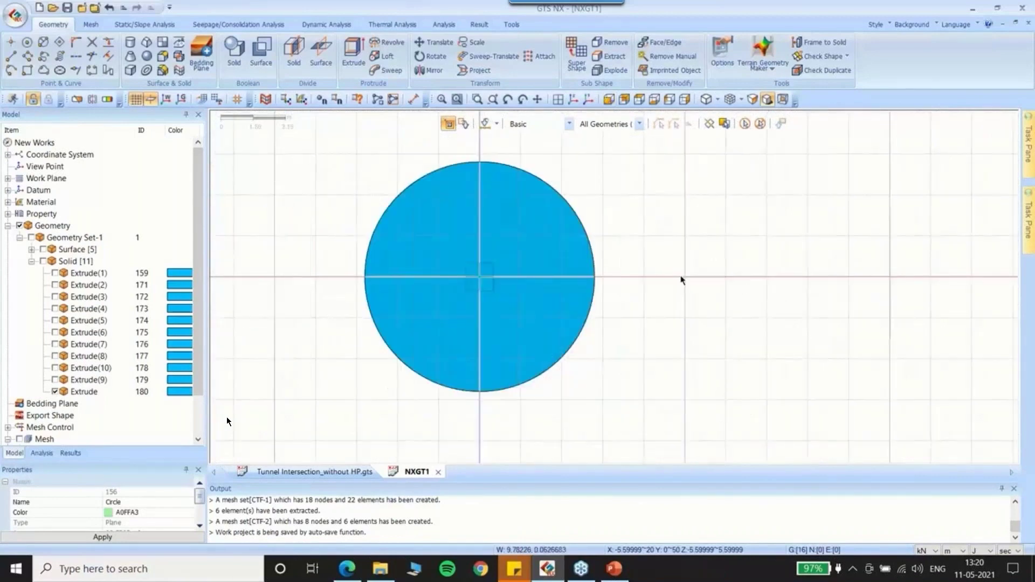
pyautogui.scroll(-1, 681, 279)
pyautogui.scroll(-3, 575, 302)
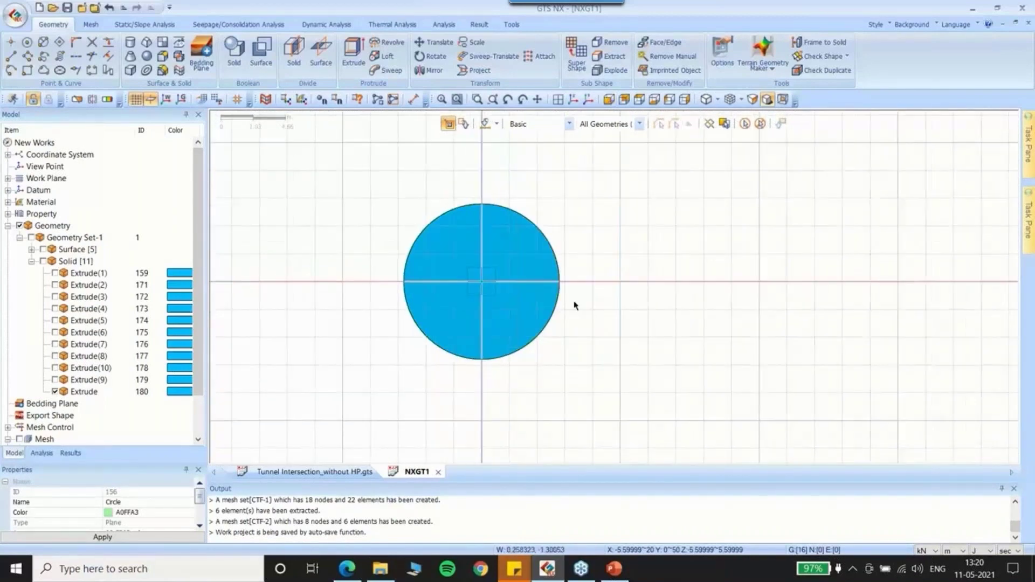
pyautogui.click(27, 70)
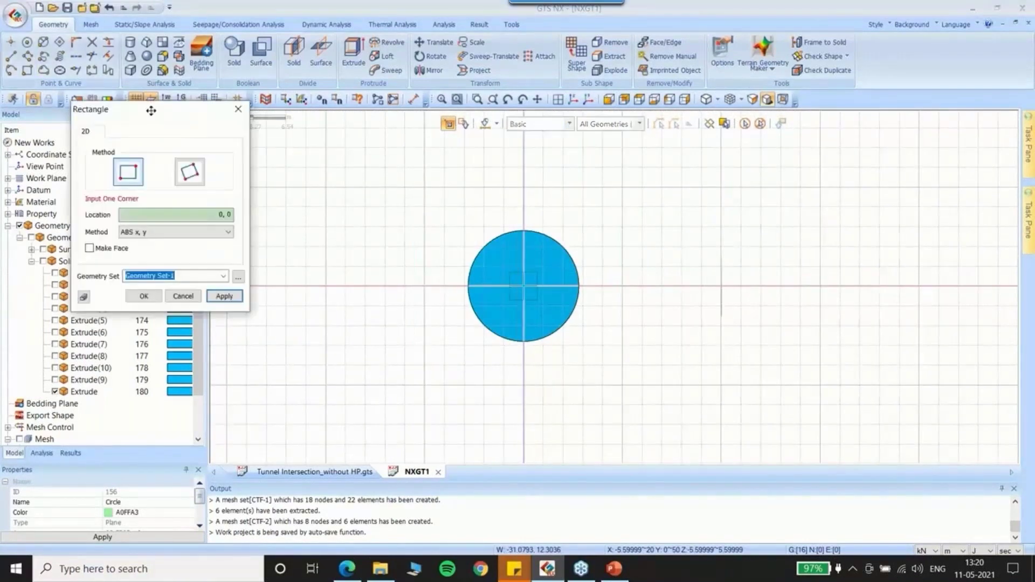
pyautogui.moveTo(151, 111); pyautogui.dragTo(152, 110)
pyautogui.click(425, 207)
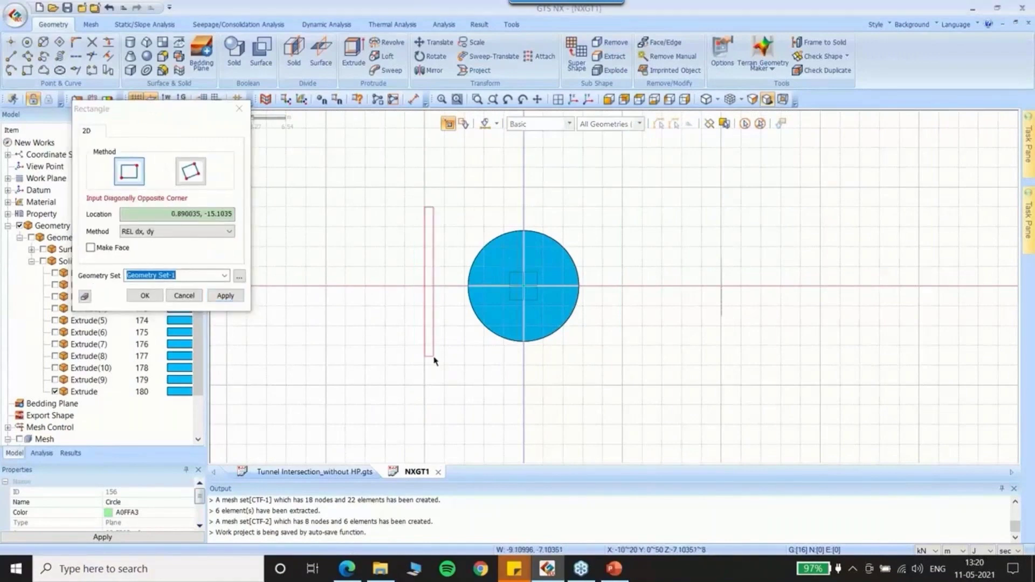
pyautogui.click(91, 248)
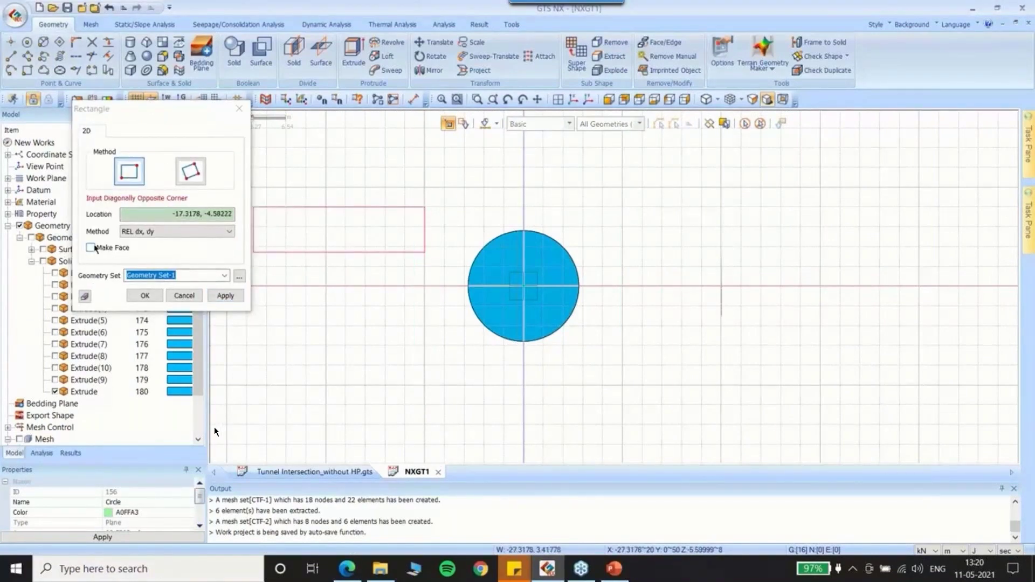
pyautogui.click(620, 378)
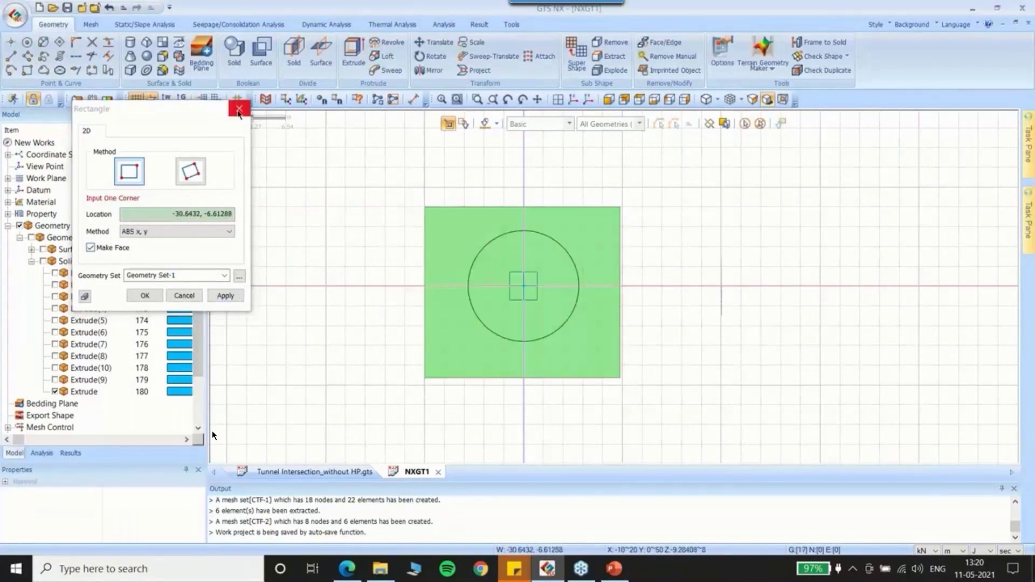
pyautogui.click(238, 111)
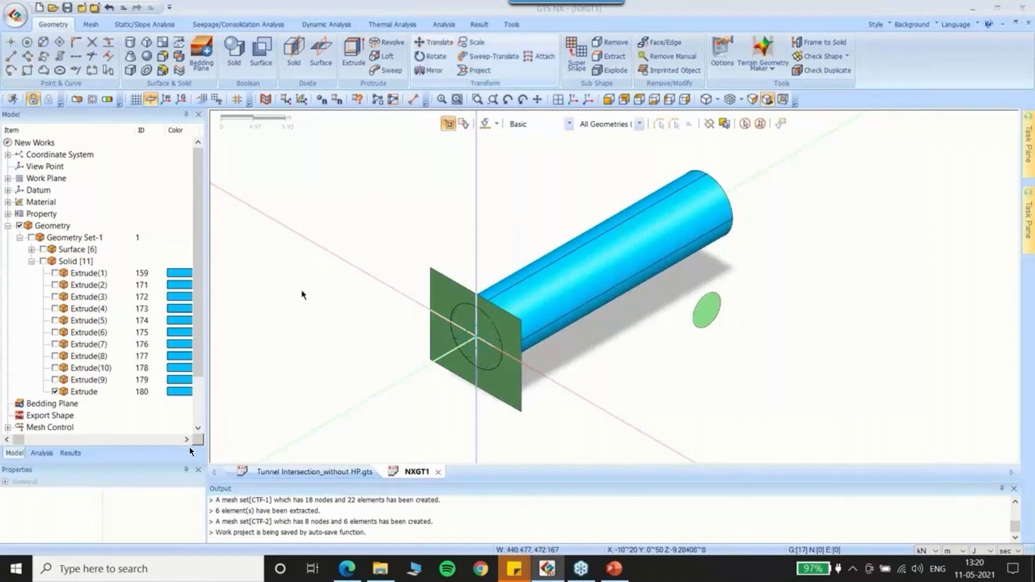
# Copy the rectangular face uniformly along the Y axis at 2 m spacing, 25 times, into Geometry Set-1
pyautogui.click(445, 297)
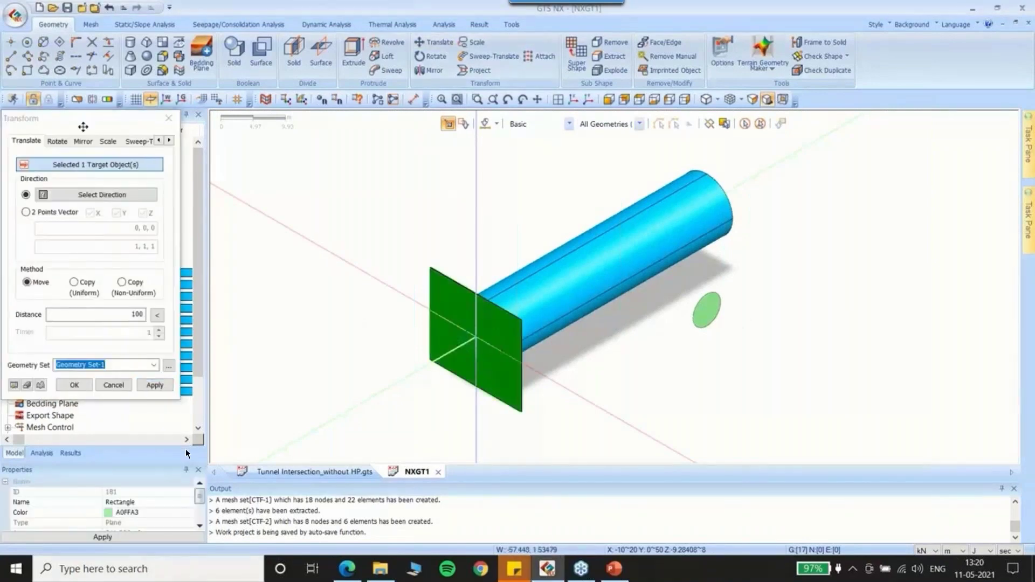
pyautogui.moveTo(84, 124); pyautogui.dragTo(220, 134)
pyautogui.click(268, 208)
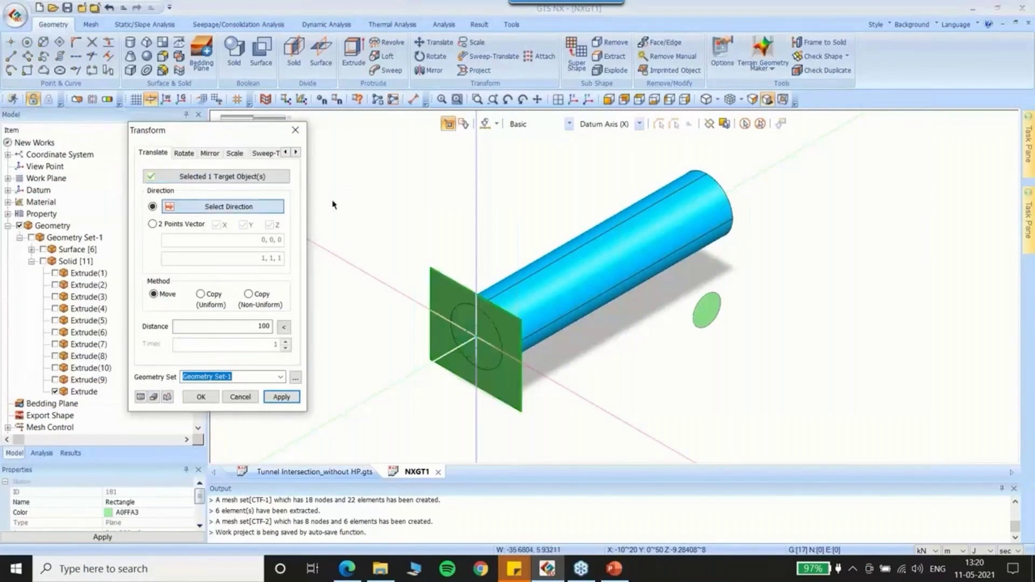
pyautogui.click(837, 130)
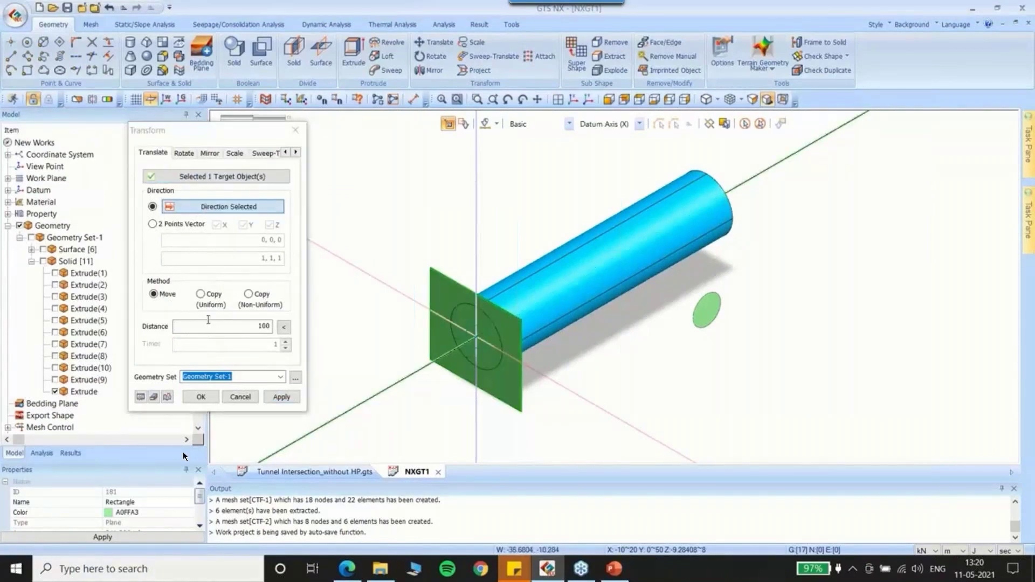
pyautogui.click(200, 294)
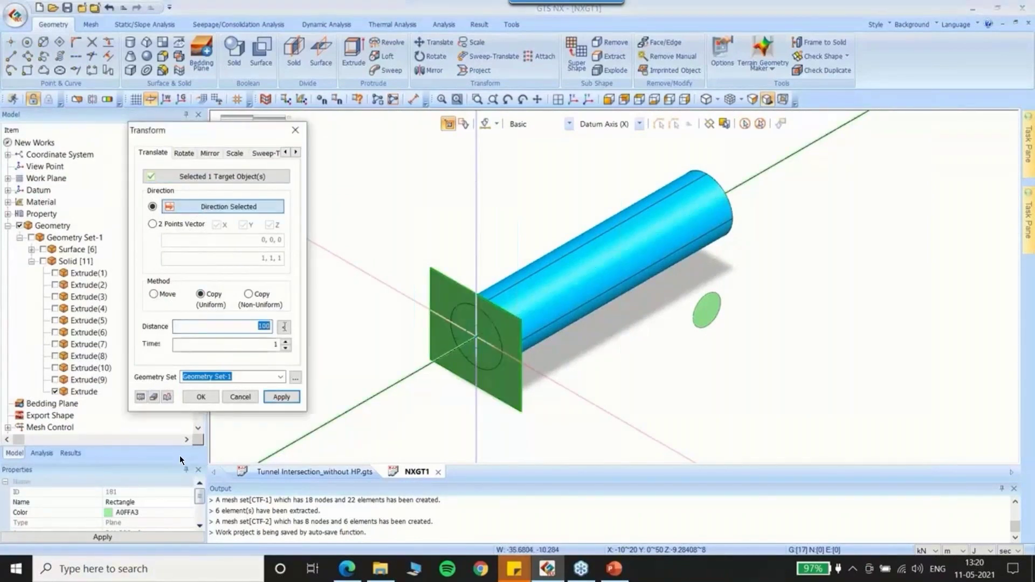
pyautogui.write('2')
pyautogui.click(264, 347)
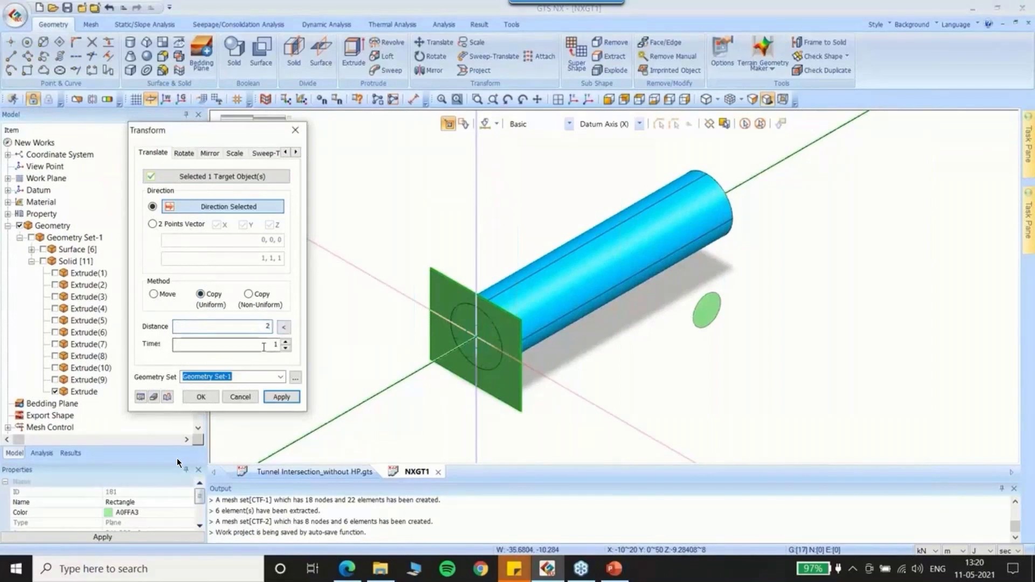
pyautogui.press('BackSpace')
pyautogui.write('25')
pyautogui.click(281, 397)
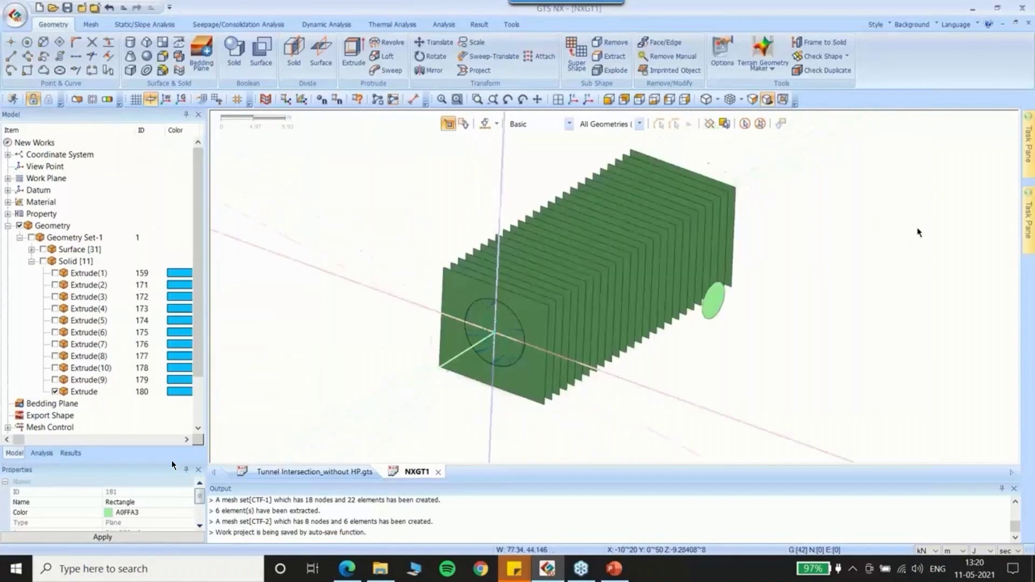
# Hide the circle face beside the row of rectangular faces and return to the isometric view
pyautogui.moveTo(918, 229); pyautogui.dragTo(917, 231, button='middle')
pyautogui.click(710, 303)
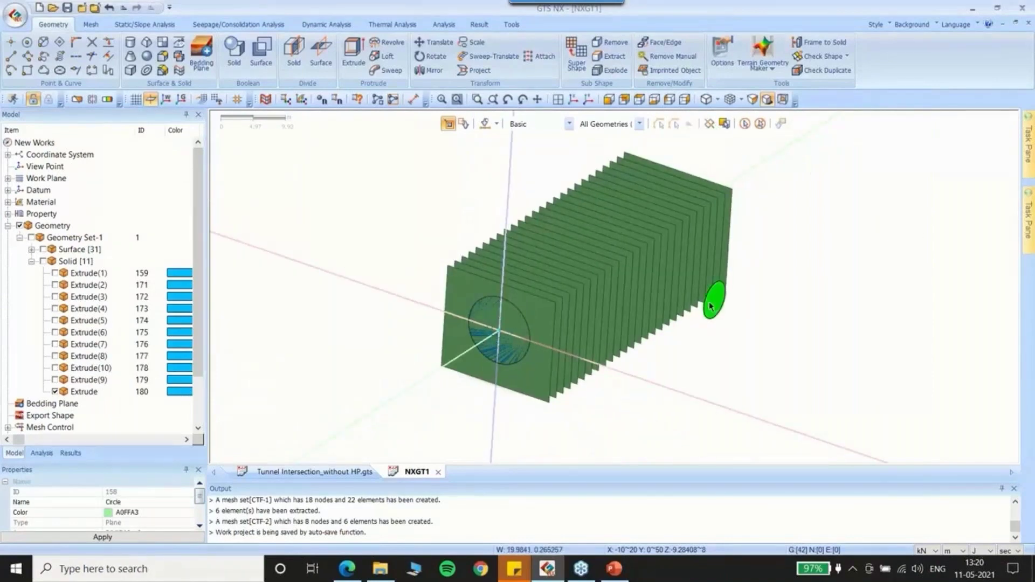
pyautogui.rightClick(709, 306)
pyautogui.click(752, 318)
pyautogui.moveTo(844, 241); pyautogui.dragTo(866, 253, button='middle')
pyautogui.click(574, 101)
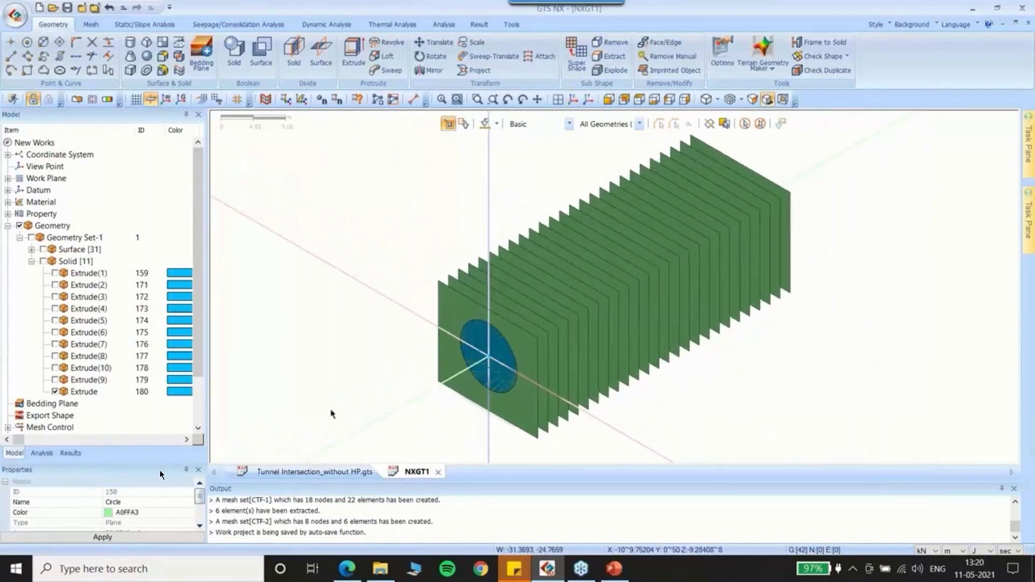
# Show all surfaces and hide the large boundary rectangle before turning the surface display off
pyautogui.scroll(-3, 332, 414)
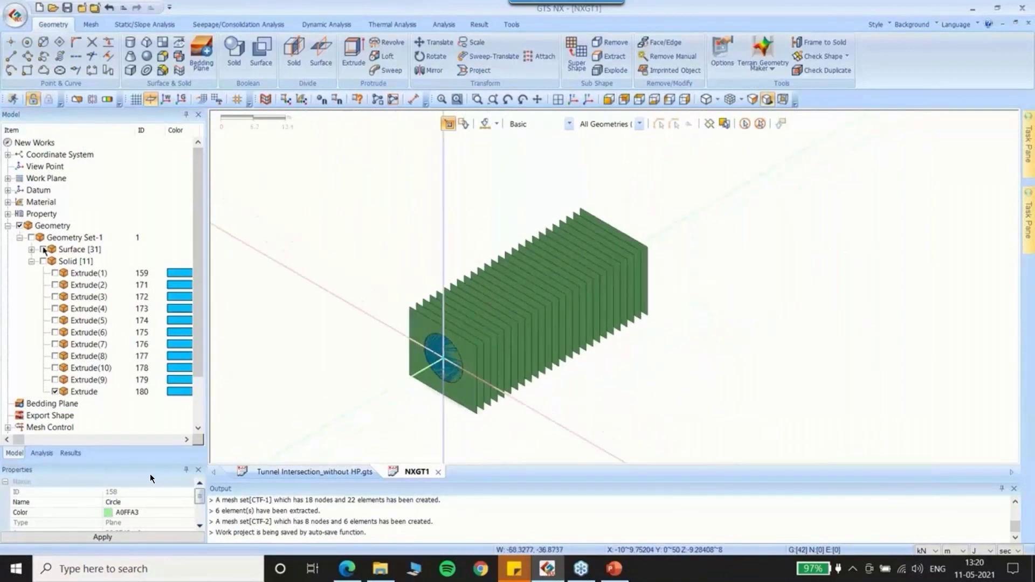
pyautogui.click(43, 249)
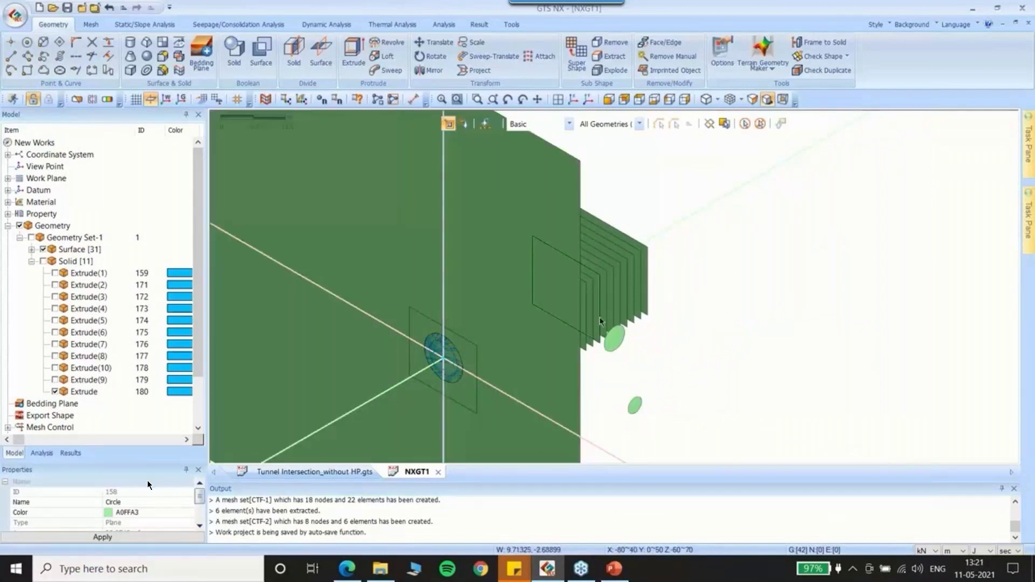
pyautogui.scroll(-3, 600, 322)
pyautogui.rightClick(448, 215)
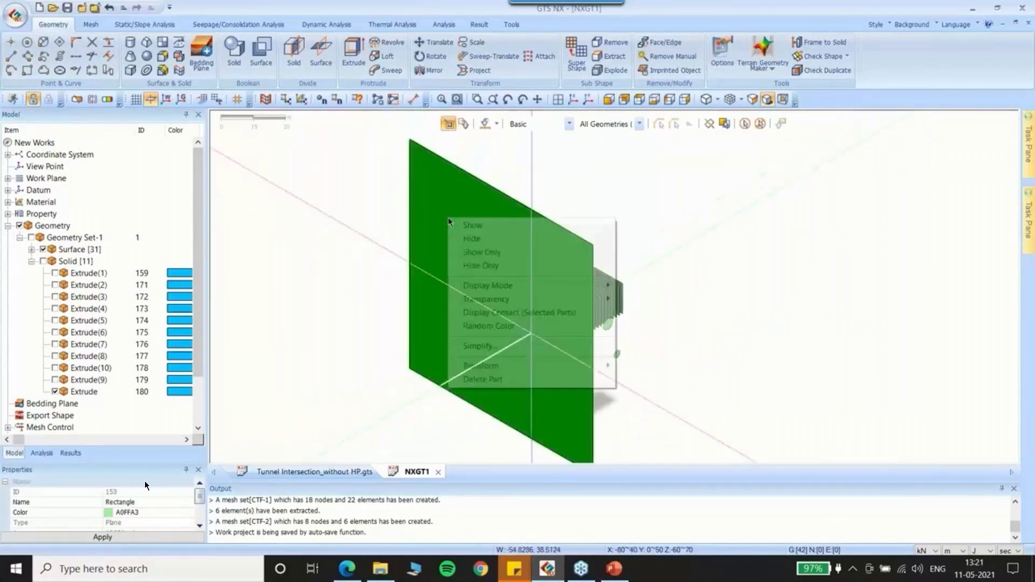
pyautogui.click(488, 237)
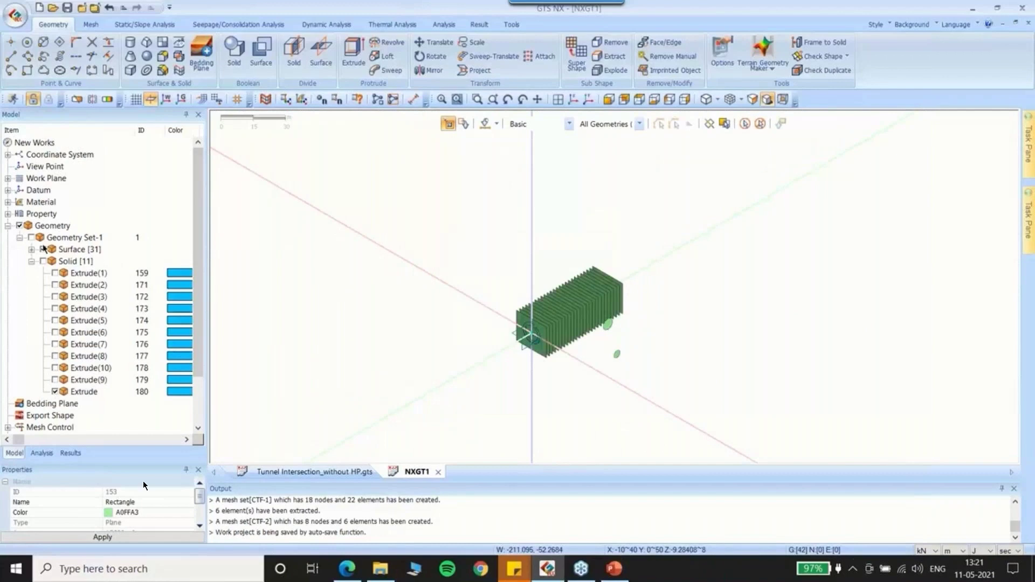
pyautogui.click(43, 248)
pyautogui.scroll(4, 565, 332)
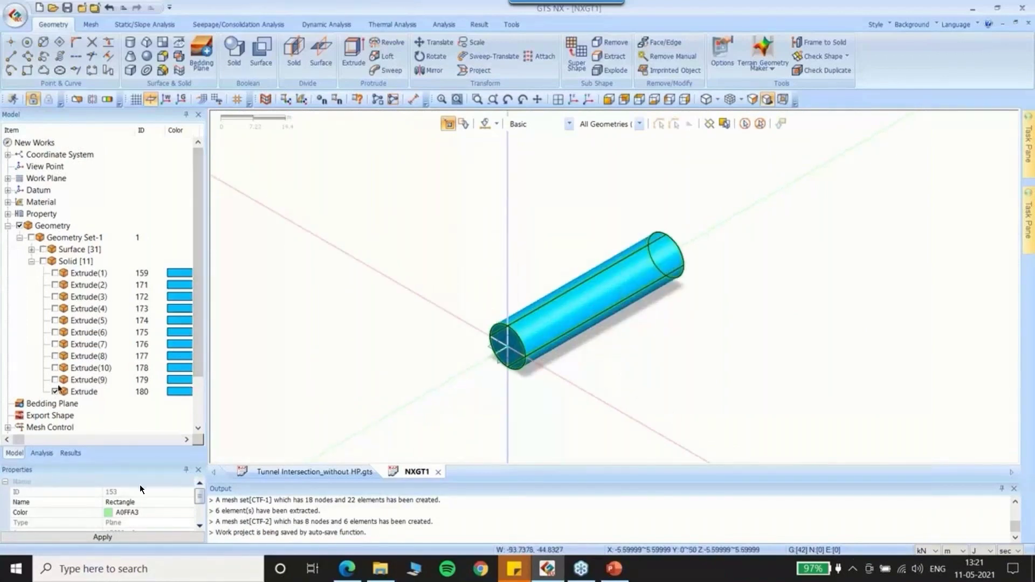
# Display all solids and examine the junction between the undivided main tunnel and the segmented cross tunnel
pyautogui.click(43, 261)
pyautogui.scroll(4, 624, 271)
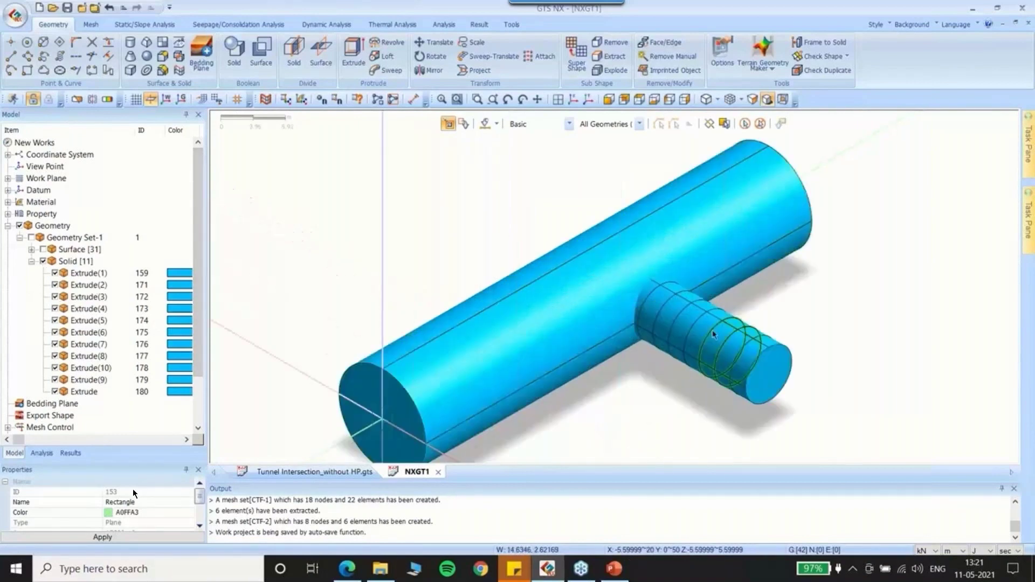
pyautogui.moveTo(665, 261); pyautogui.dragTo(565, 358, button='middle')
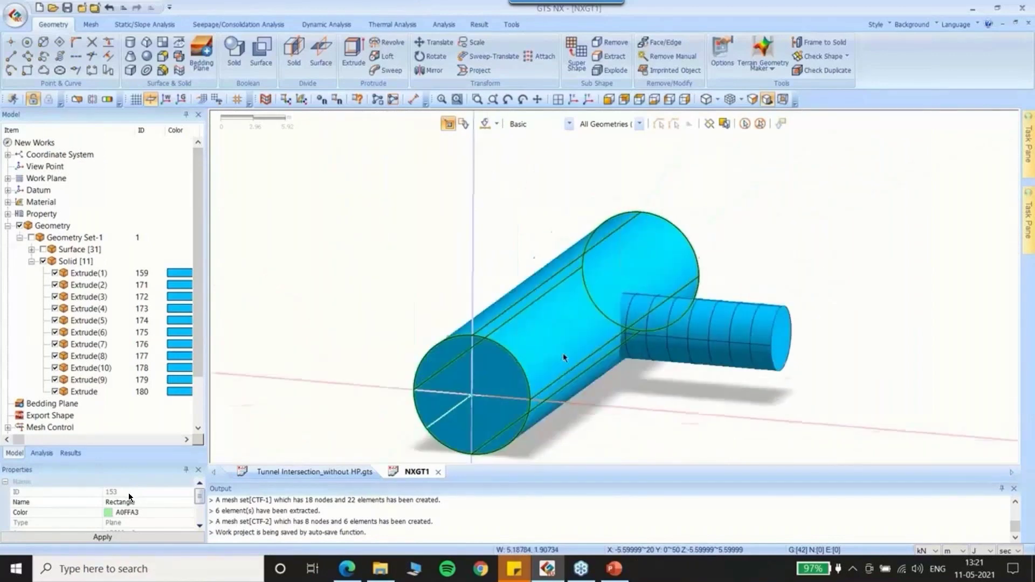
pyautogui.scroll(5, 658, 267)
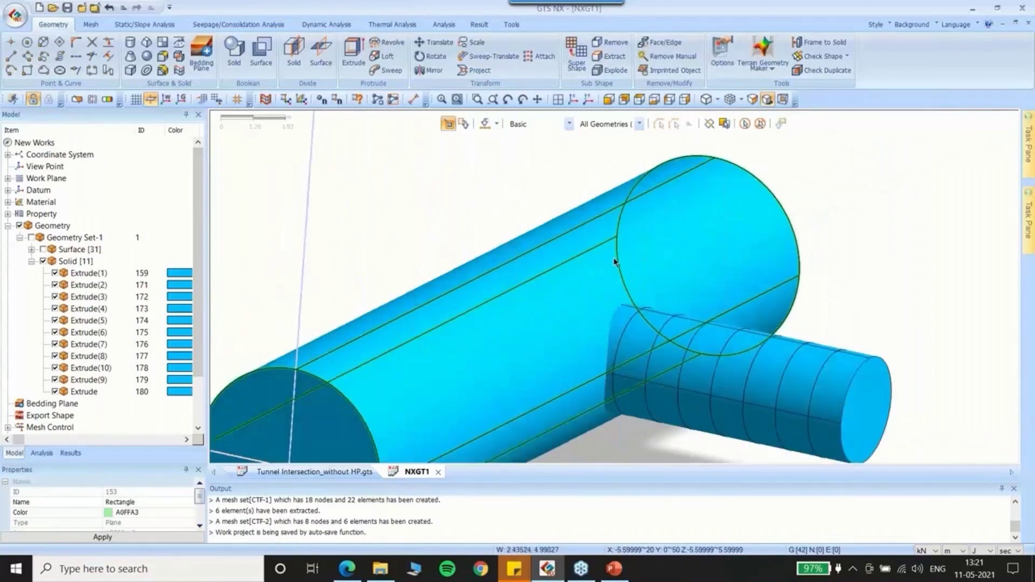
pyautogui.moveTo(615, 262); pyautogui.dragTo(618, 282, button='middle')
pyautogui.scroll(-3, 618, 281)
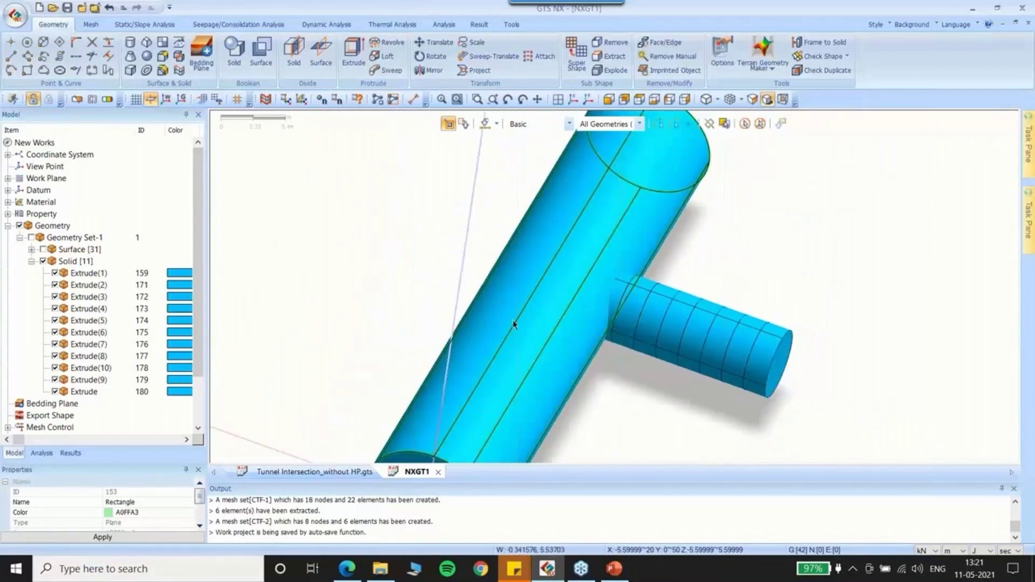
pyautogui.moveTo(514, 324); pyautogui.dragTo(492, 315, button='middle')
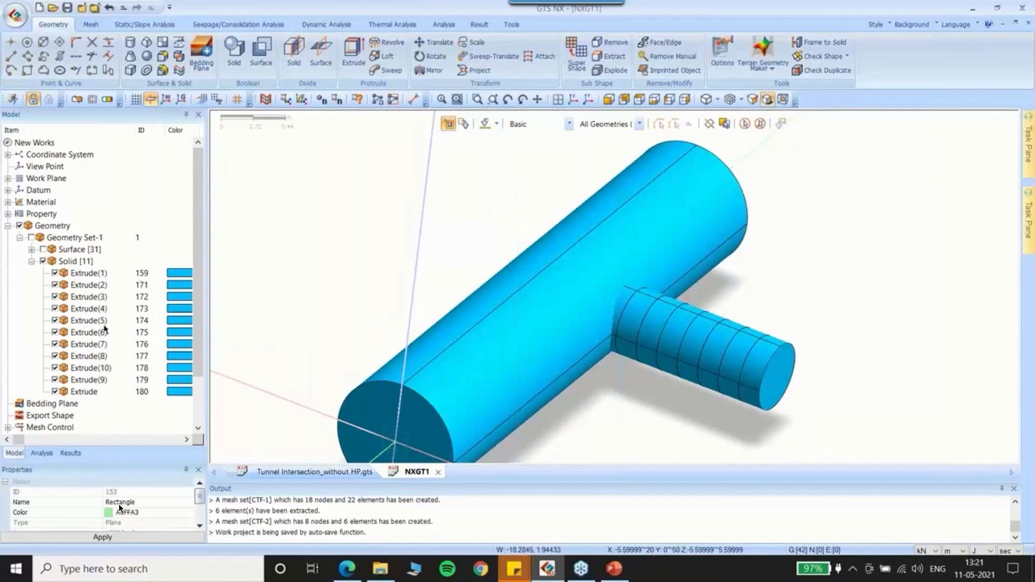
# Isolate the main tunnel solid and display the surfaces without the large boundary rectangle
pyautogui.click(43, 261)
pyautogui.click(55, 392)
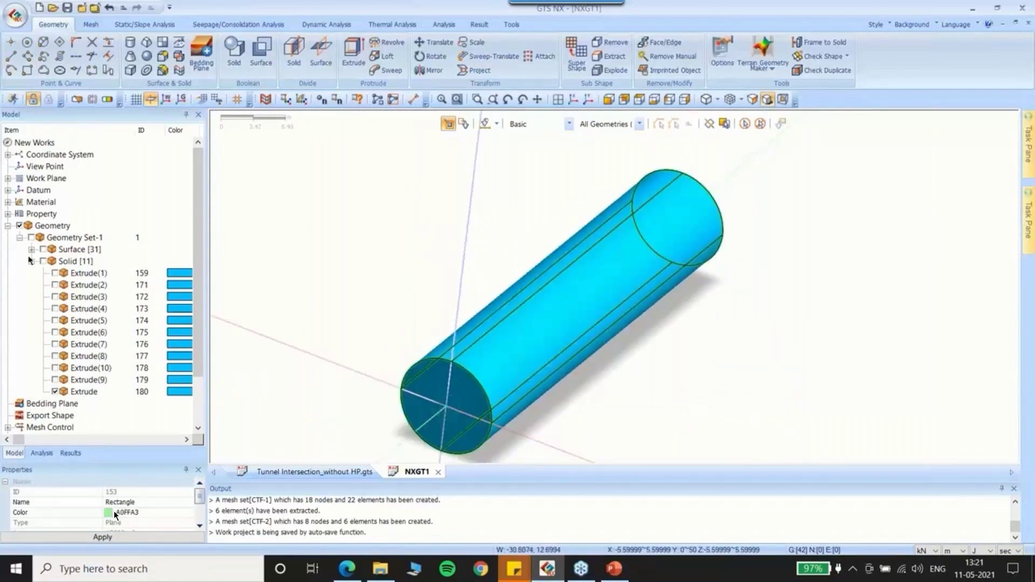
pyautogui.click(43, 250)
pyautogui.rightClick(342, 221)
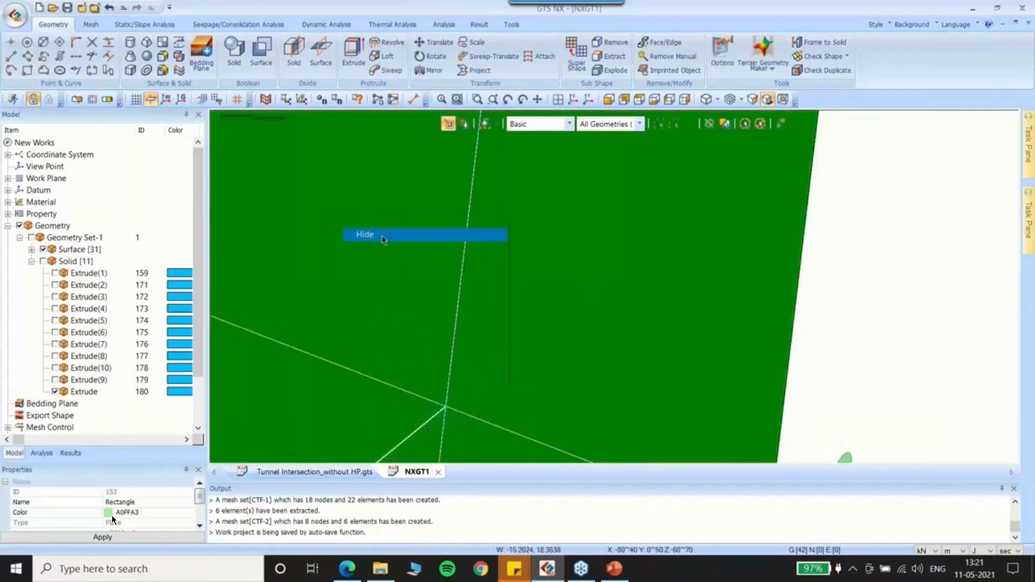
pyautogui.click(383, 240)
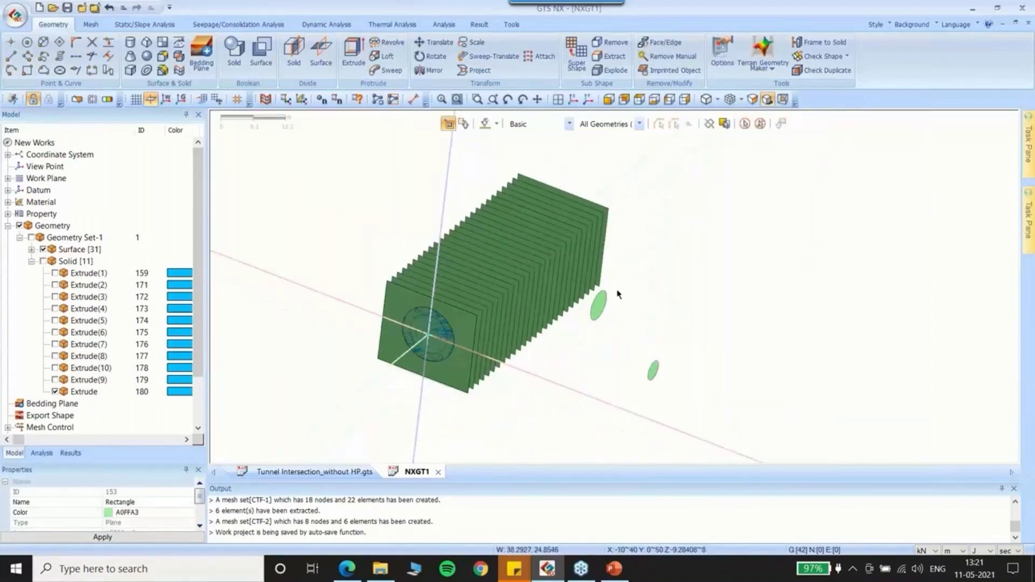
# Hide the three circle faces, keeping only the row of rectangular faces displayed around the main tunnel
pyautogui.click(426, 331)
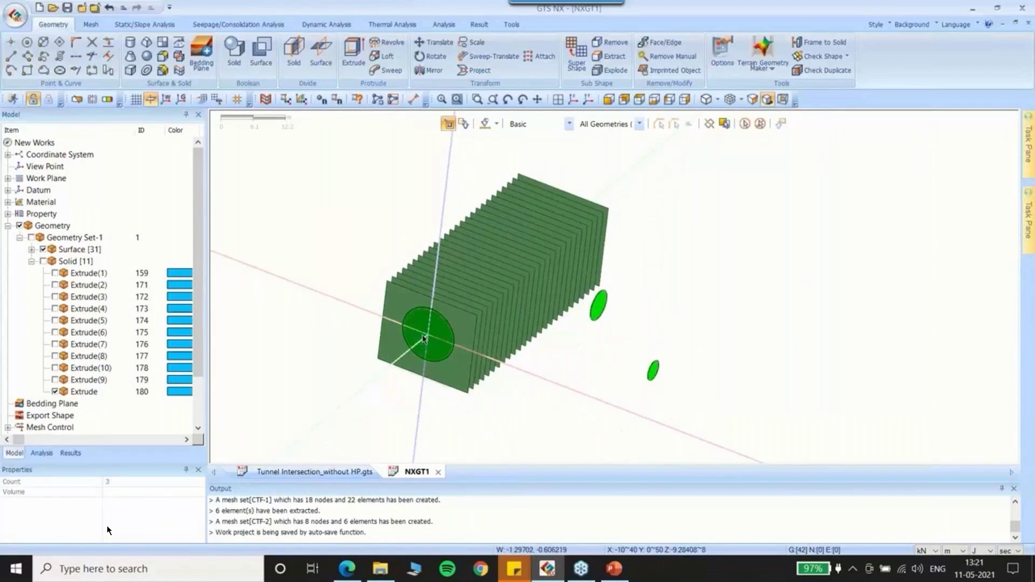
pyautogui.rightClick(424, 336)
pyautogui.click(450, 359)
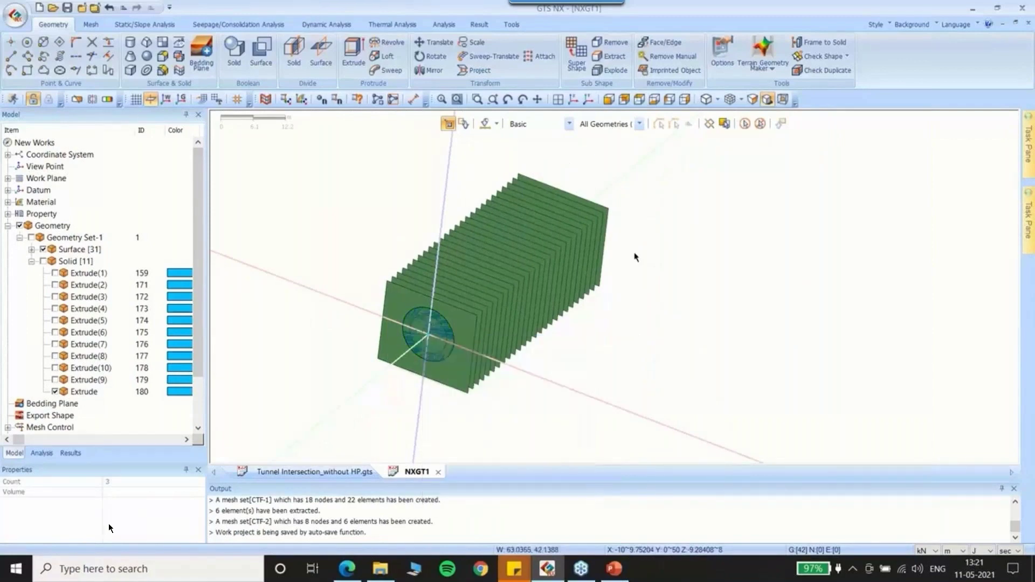
# Hide the first and last rectangular faces at the two ends of the main tunnel
pyautogui.click(458, 329)
pyautogui.click(539, 192)
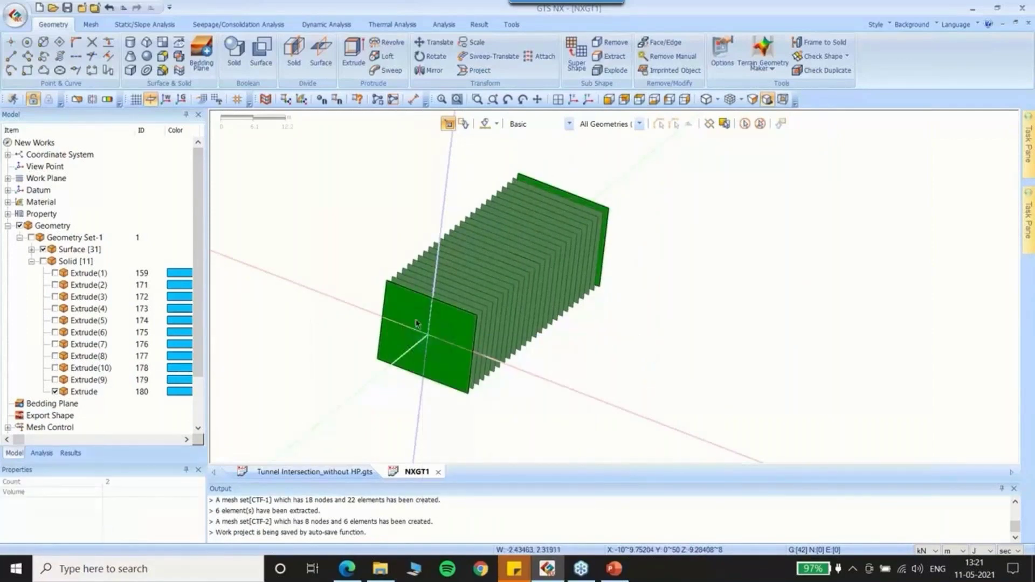
pyautogui.rightClick(397, 294)
pyautogui.click(416, 303)
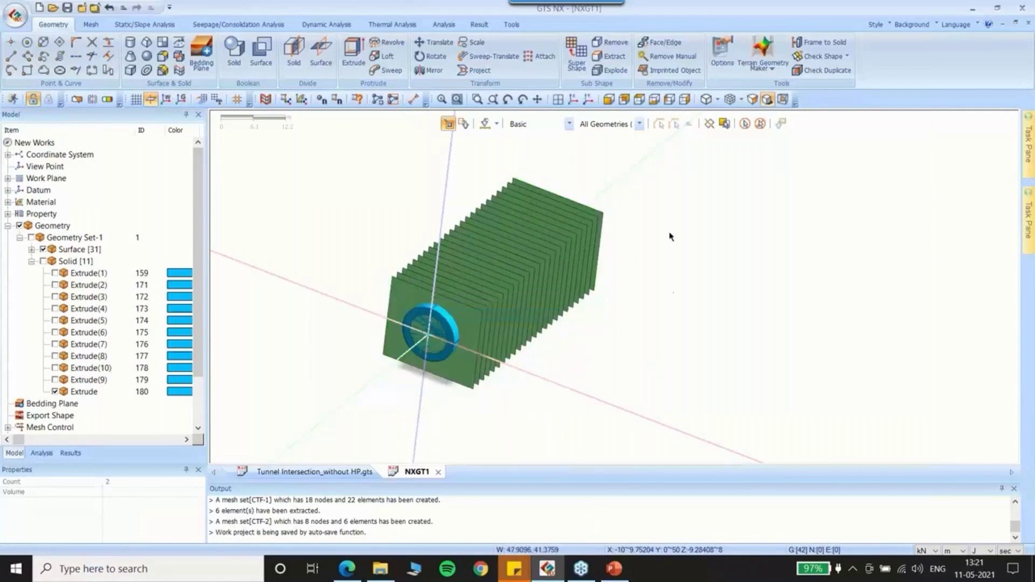
# Divide the main tunnel solid using the 24 displayed rectangular faces as tool surfaces, deleting the original solid and the tool faces
pyautogui.moveTo(670, 237); pyautogui.dragTo(509, 313, button='middle')
pyautogui.scroll(3, 509, 313)
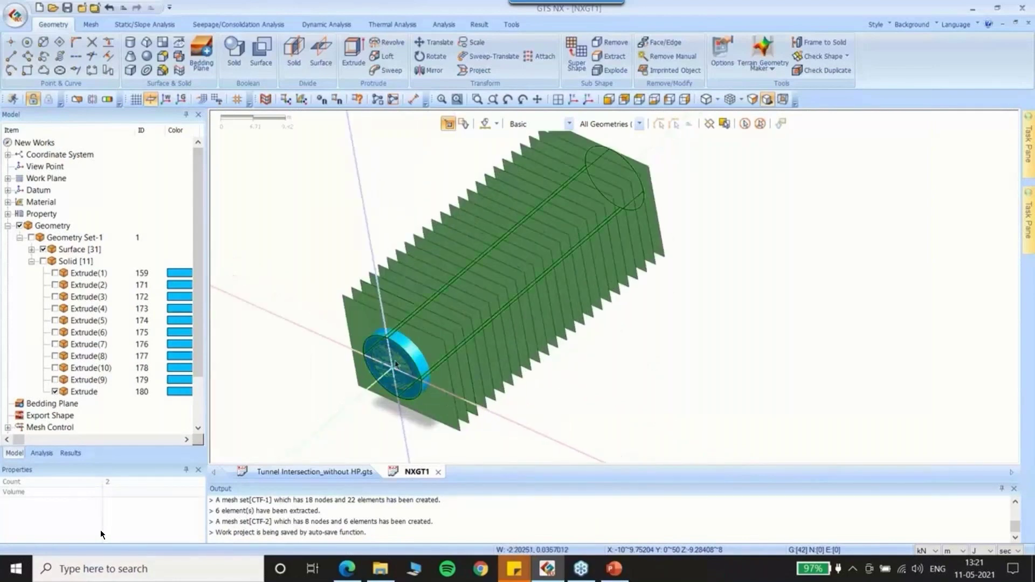
pyautogui.scroll(2, 462, 305)
pyautogui.scroll(-4, 462, 396)
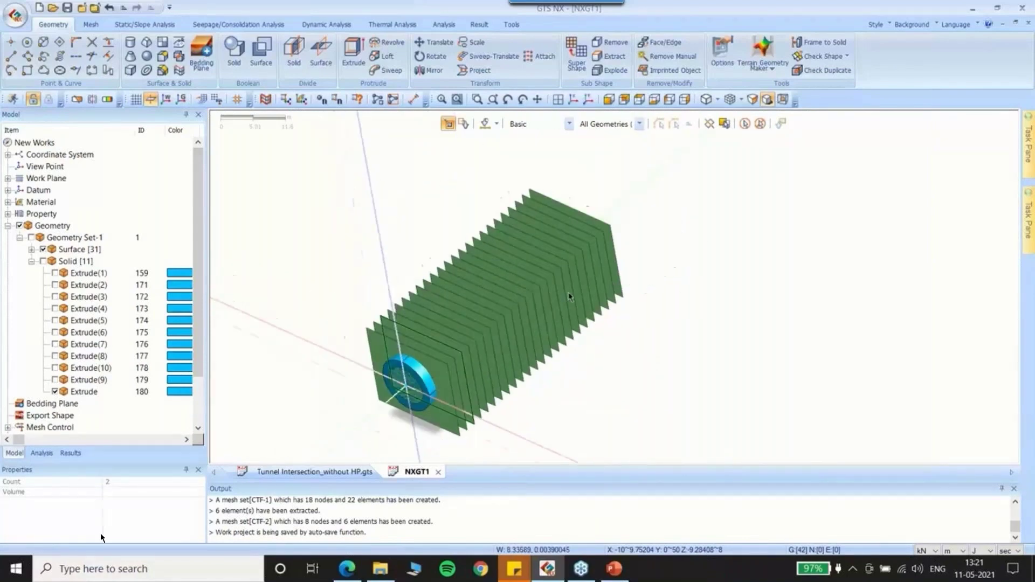
pyautogui.scroll(1, 570, 296)
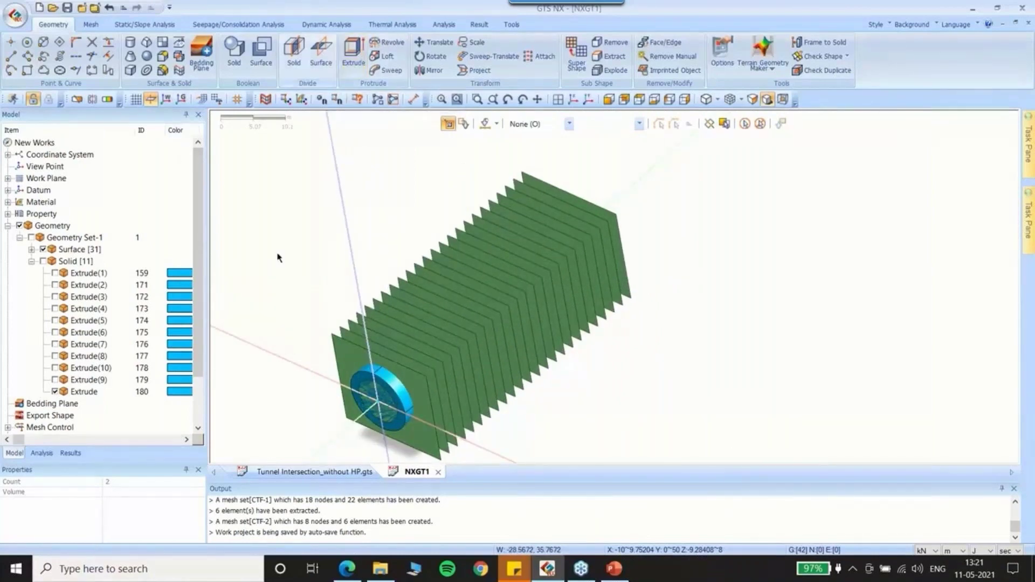
pyautogui.click(294, 54)
pyautogui.scroll(1, 255, 419)
pyautogui.scroll(1, 255, 419)
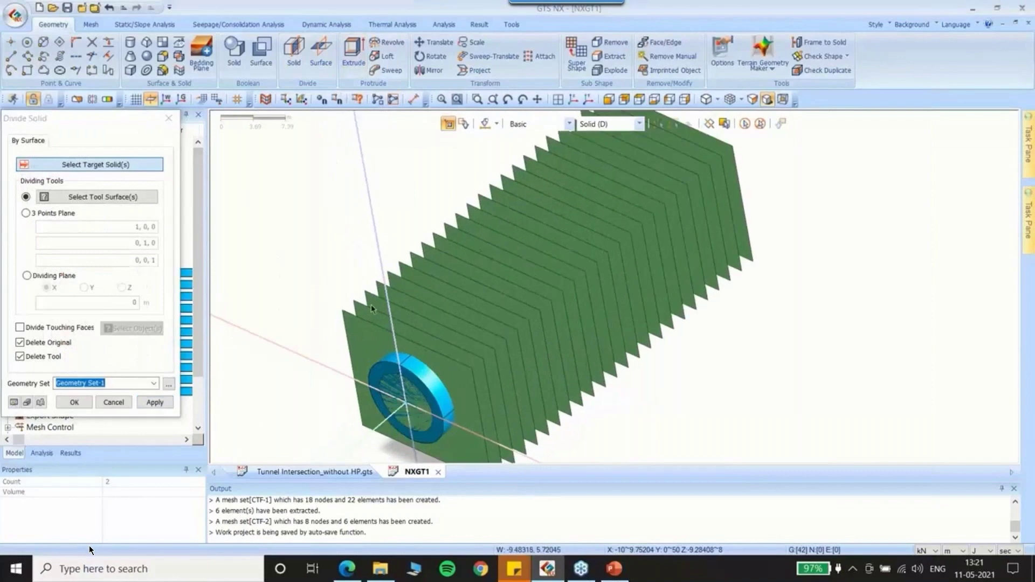
pyautogui.click(408, 401)
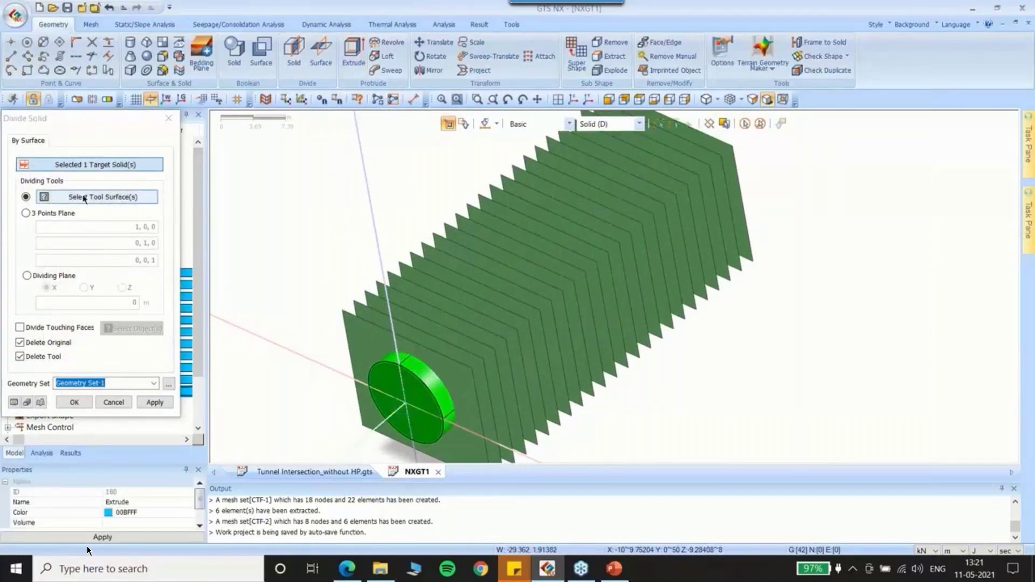
pyautogui.click(357, 329)
pyautogui.click(372, 317)
pyautogui.click(383, 306)
pyautogui.click(406, 287)
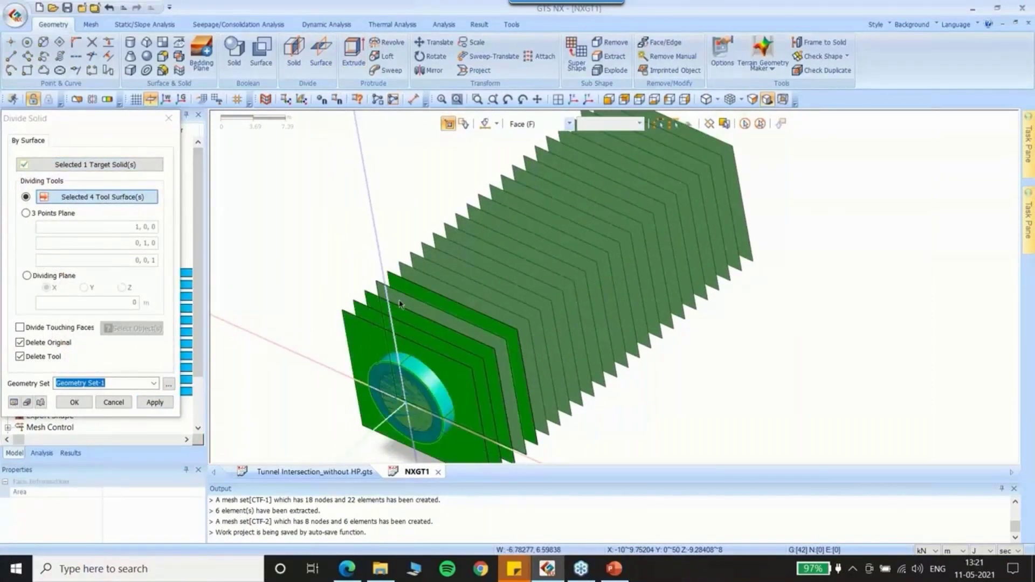
pyautogui.click(399, 299)
pyautogui.click(416, 276)
pyautogui.click(426, 266)
pyautogui.click(436, 252)
pyautogui.click(447, 243)
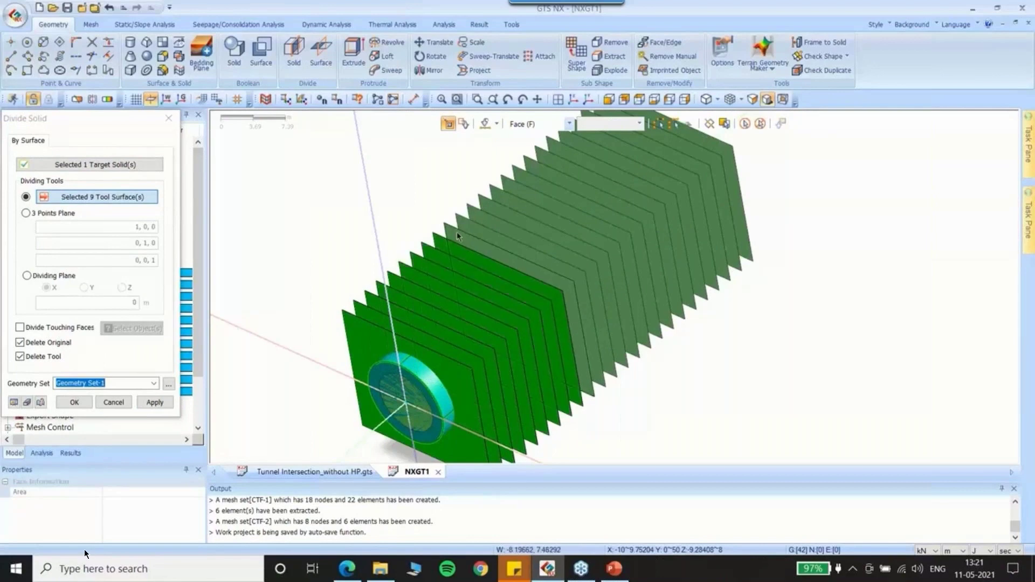
pyautogui.click(459, 231)
pyautogui.click(475, 219)
pyautogui.click(487, 209)
pyautogui.click(498, 199)
pyautogui.click(511, 190)
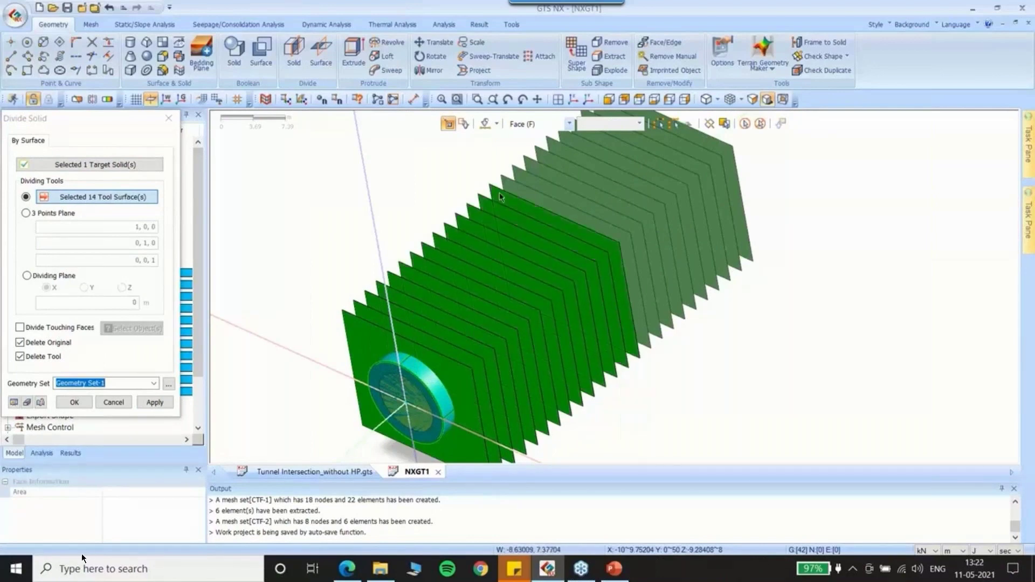
pyautogui.click(522, 184)
pyautogui.click(533, 178)
pyautogui.click(542, 173)
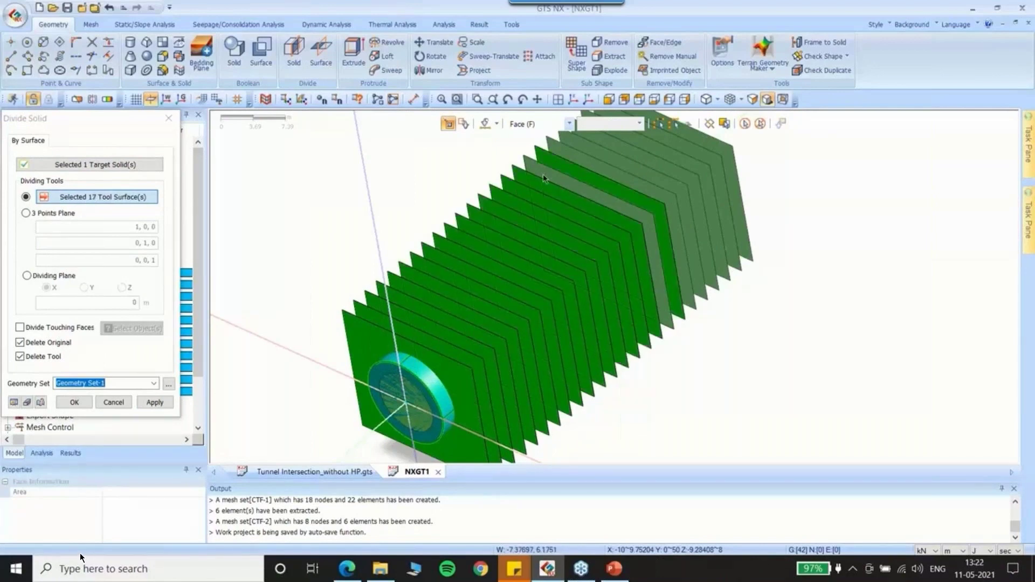
pyautogui.click(554, 165)
pyautogui.click(591, 154)
pyautogui.click(652, 157)
pyautogui.click(653, 157)
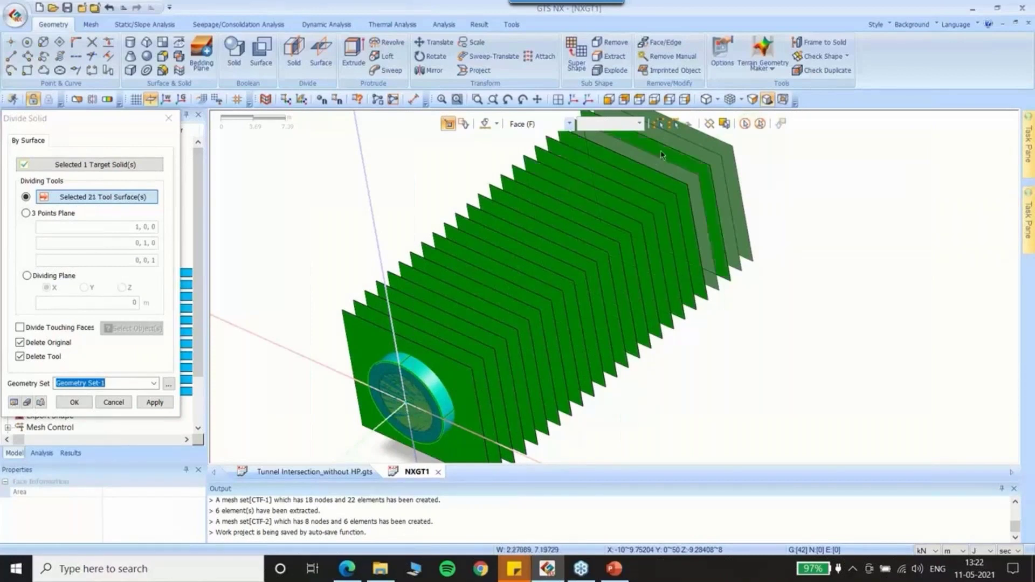
pyautogui.click(657, 164)
pyautogui.click(682, 145)
pyautogui.click(696, 138)
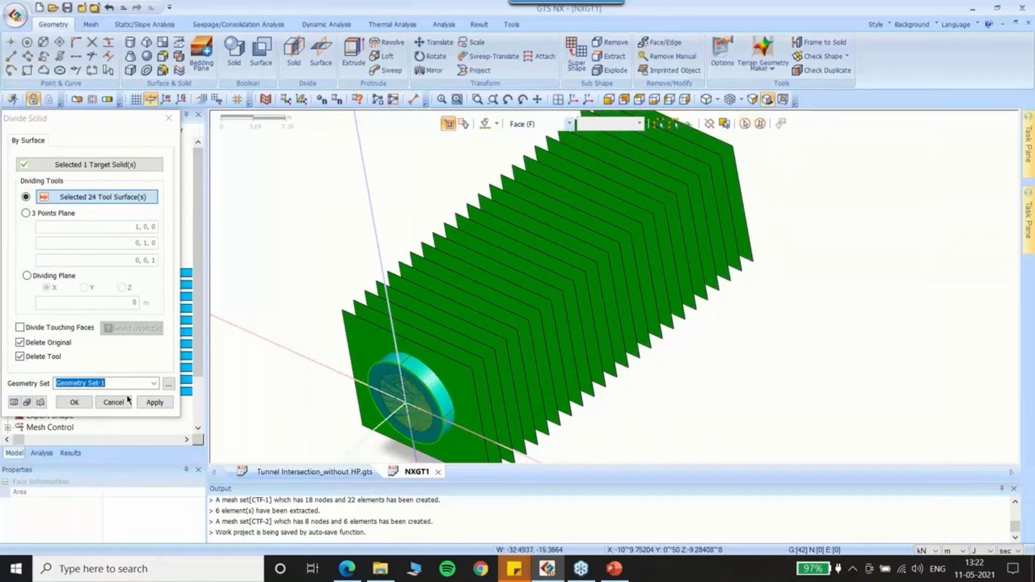
pyautogui.click(75, 402)
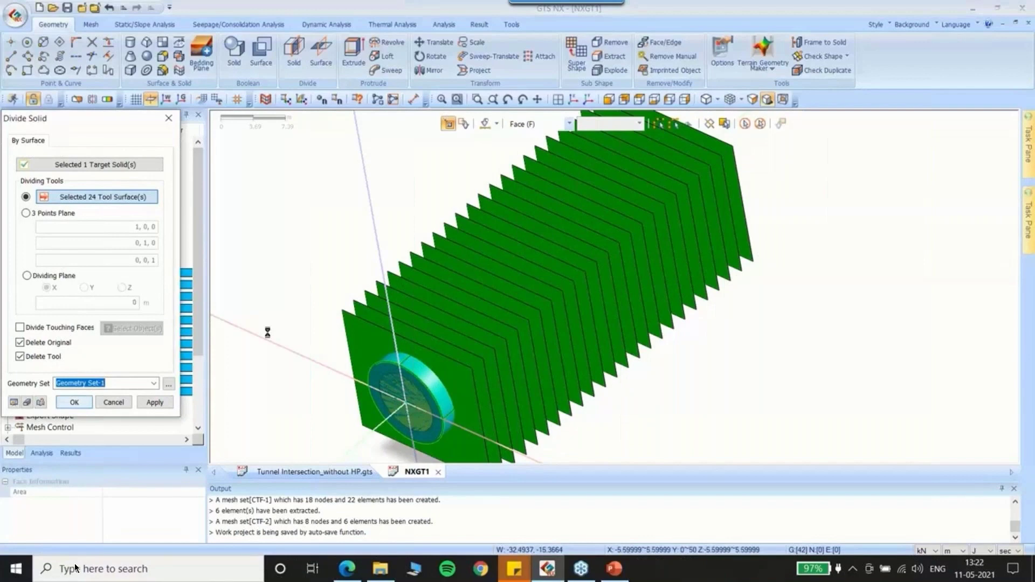
# Display all solids so the segmented cross tunnel appears together with the divided main tunnel
pyautogui.scroll(-3, 393, 293)
pyautogui.scroll(3, 393, 293)
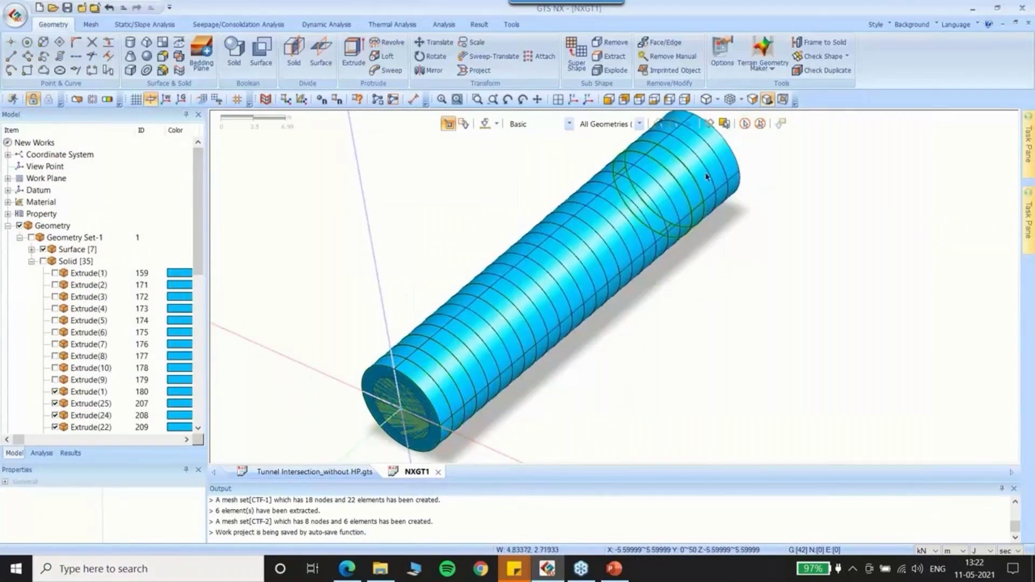
pyautogui.scroll(-4, 566, 237)
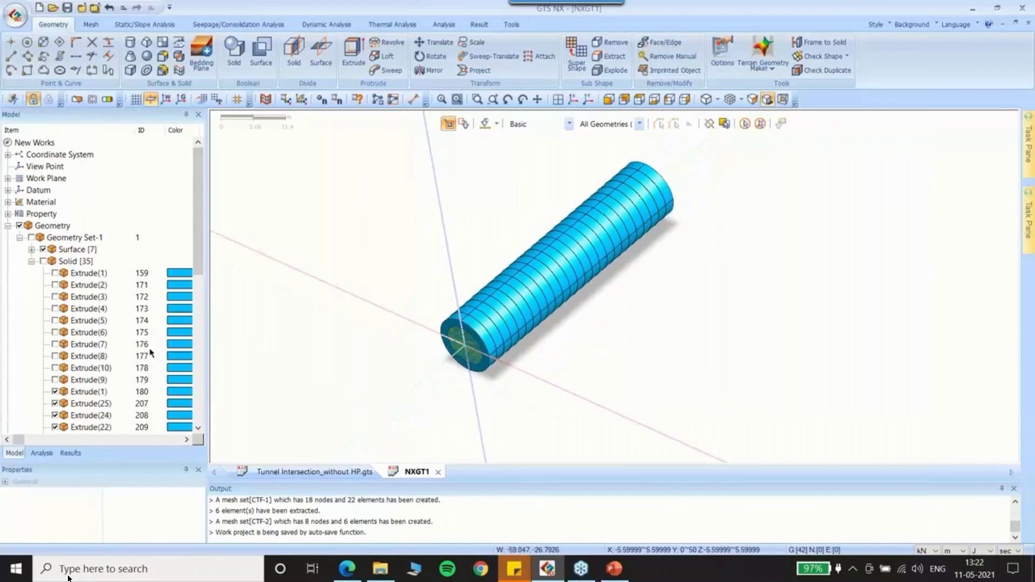
pyautogui.scroll(-5, 150, 353)
pyautogui.scroll(5, 127, 323)
pyautogui.click(44, 261)
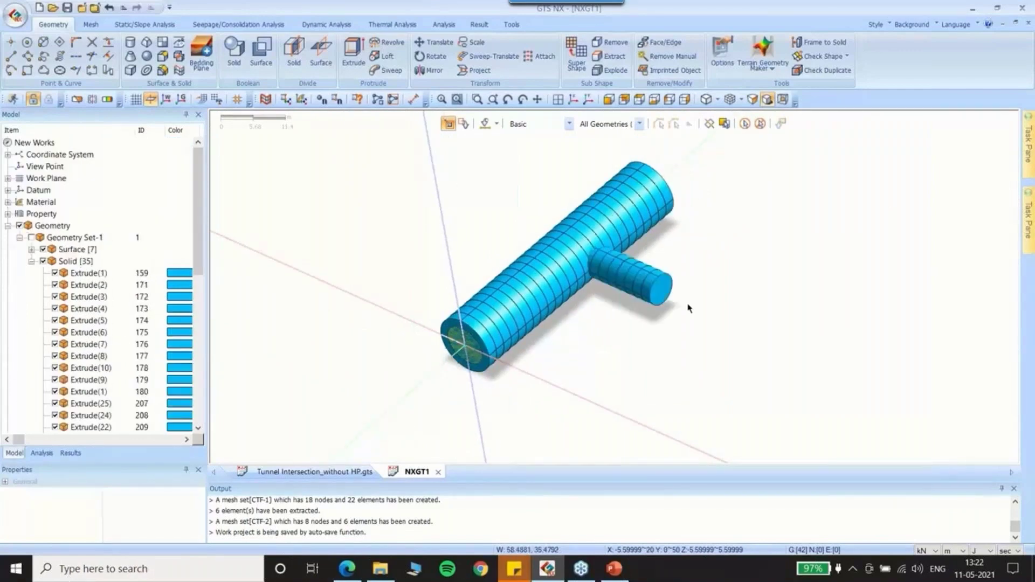
pyautogui.scroll(3, 603, 248)
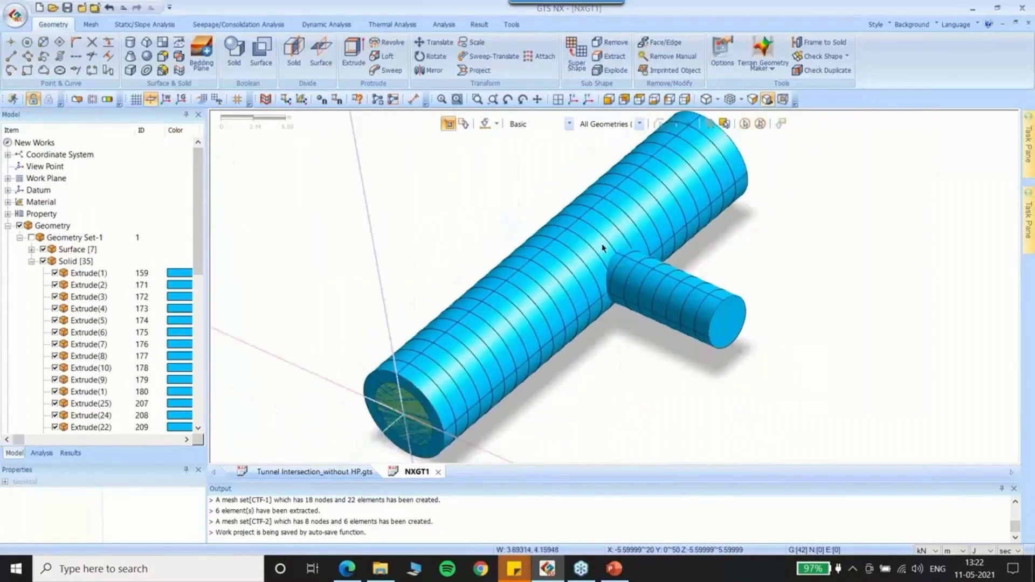
# Hide the circle face at the front end of the main tunnel
pyautogui.scroll(-1, 603, 248)
pyautogui.click(429, 391)
pyautogui.rightClick(429, 391)
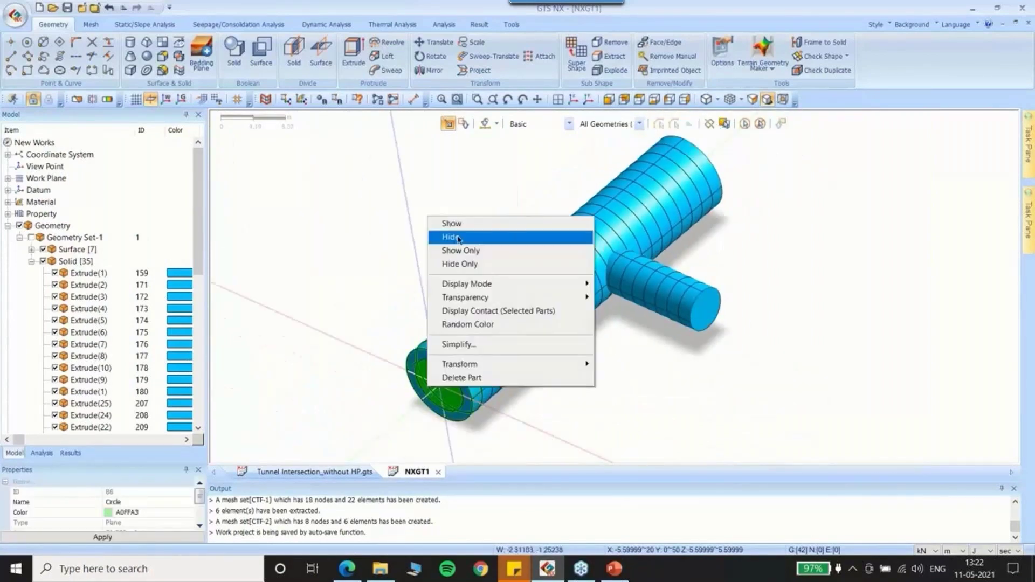
pyautogui.click(461, 236)
# Run Auto Connect with the Boolean method on all 35 main and cross tunnel solids
pyautogui.scroll(-1, 273, 303)
pyautogui.scroll(-1, 382, 266)
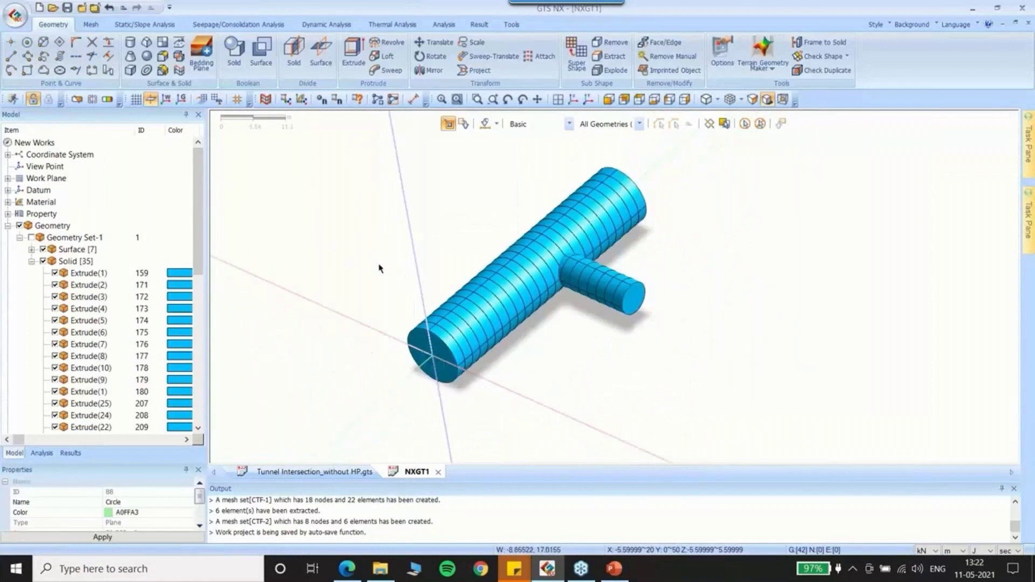
pyautogui.scroll(1, 597, 149)
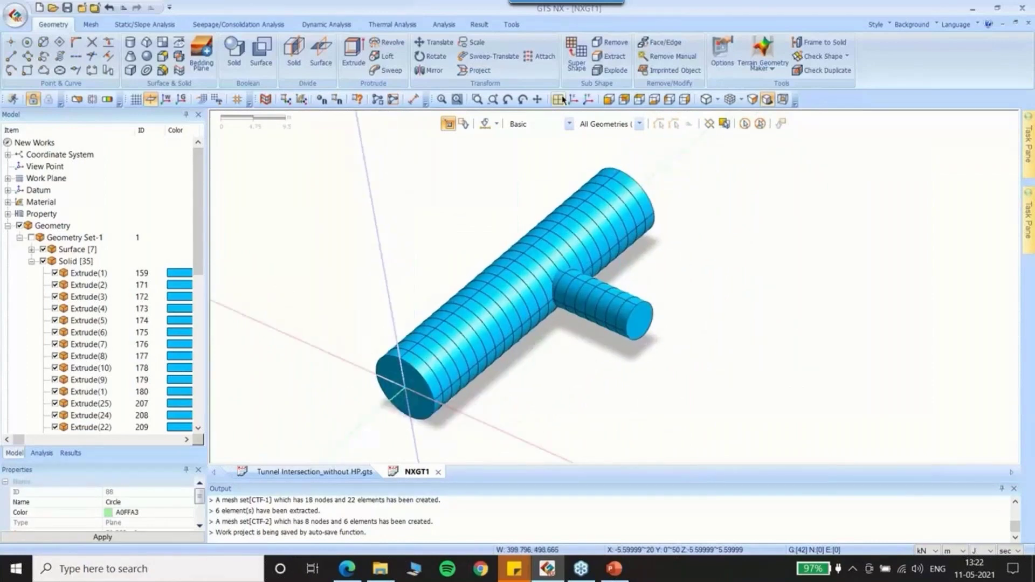
pyautogui.scroll(2, 698, 180)
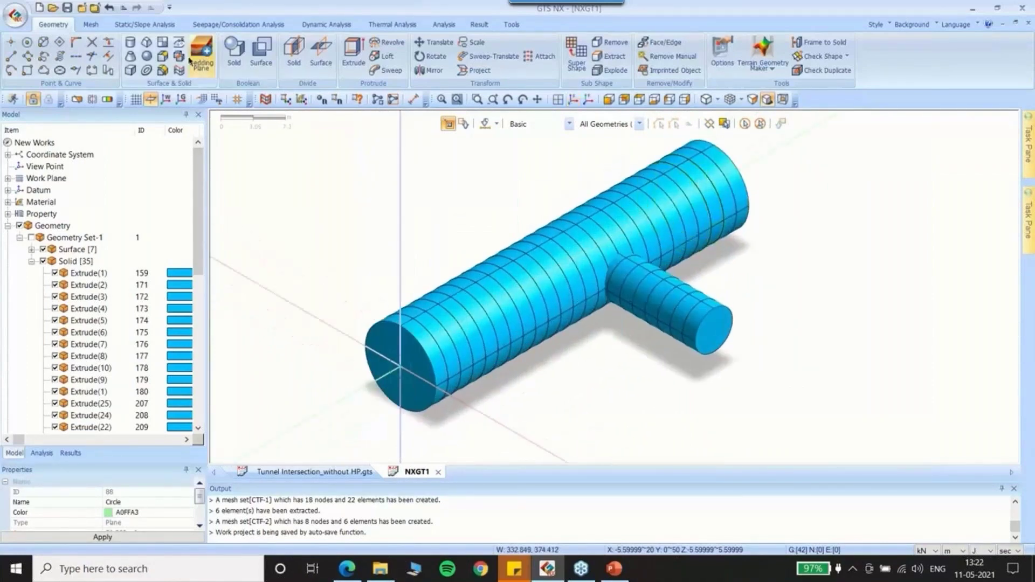
pyautogui.click(166, 100)
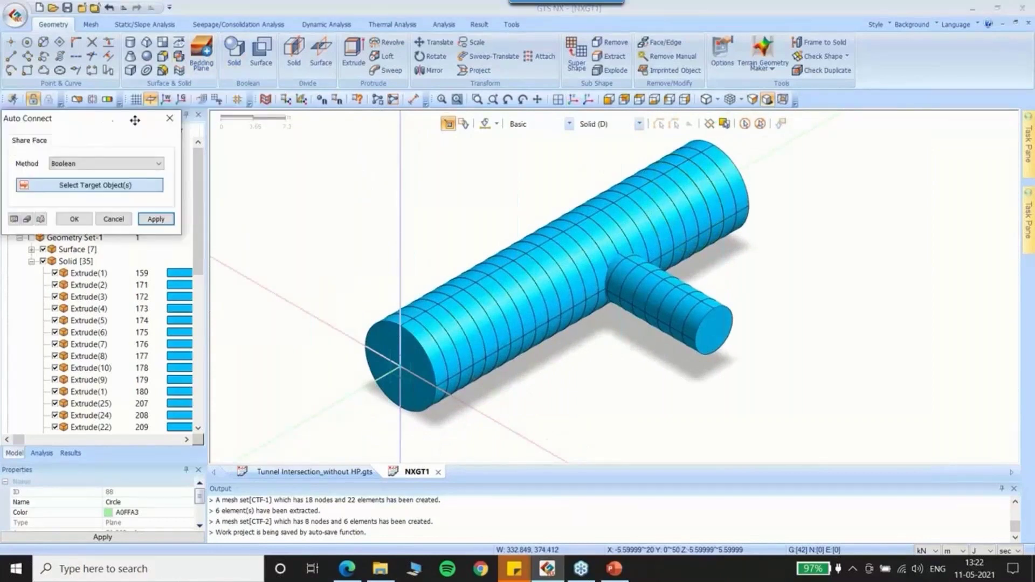
pyautogui.click(859, 202)
pyautogui.hotkey('ctrl', 'a')
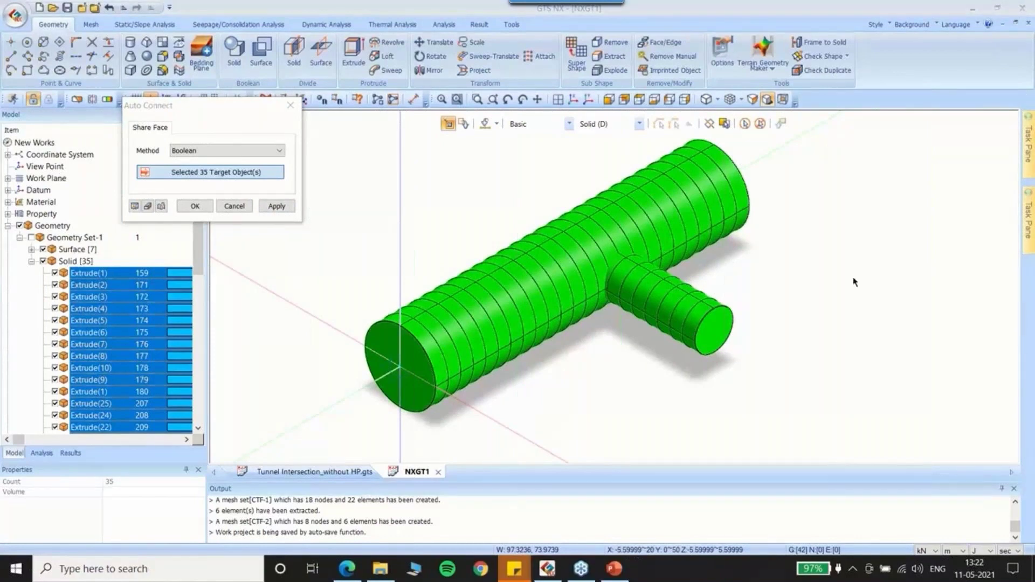
pyautogui.press('Return')
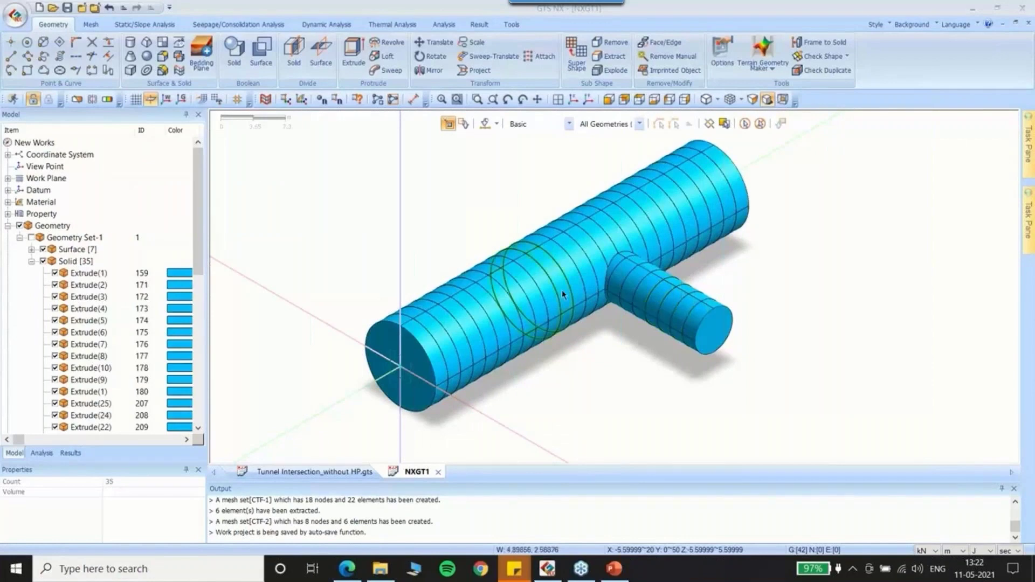
# Examine the tunnel junction from several angles, selecting the adjoining main and cross tunnel segments before clearing the selection
pyautogui.scroll(4, 563, 295)
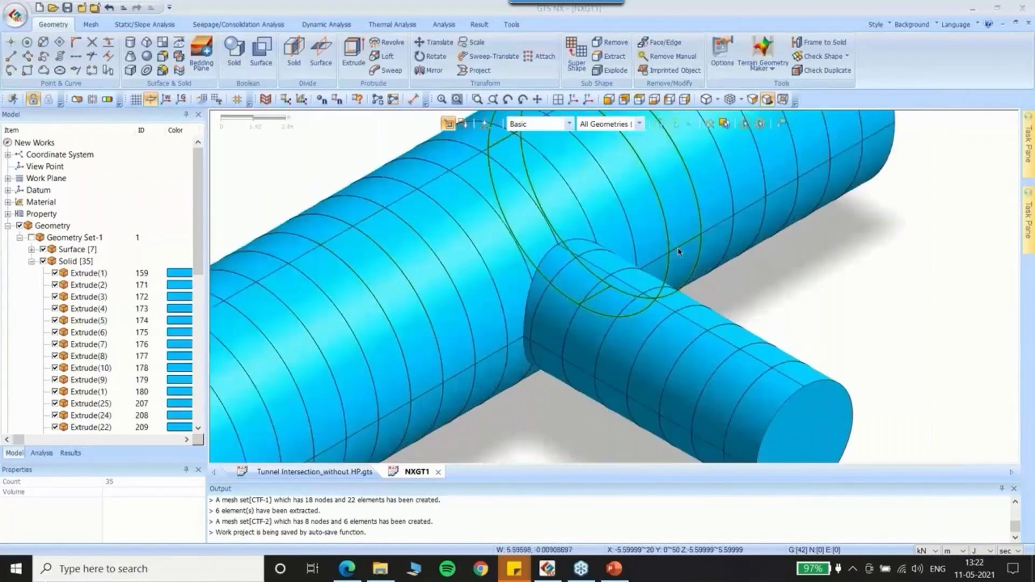
pyautogui.scroll(-2, 678, 252)
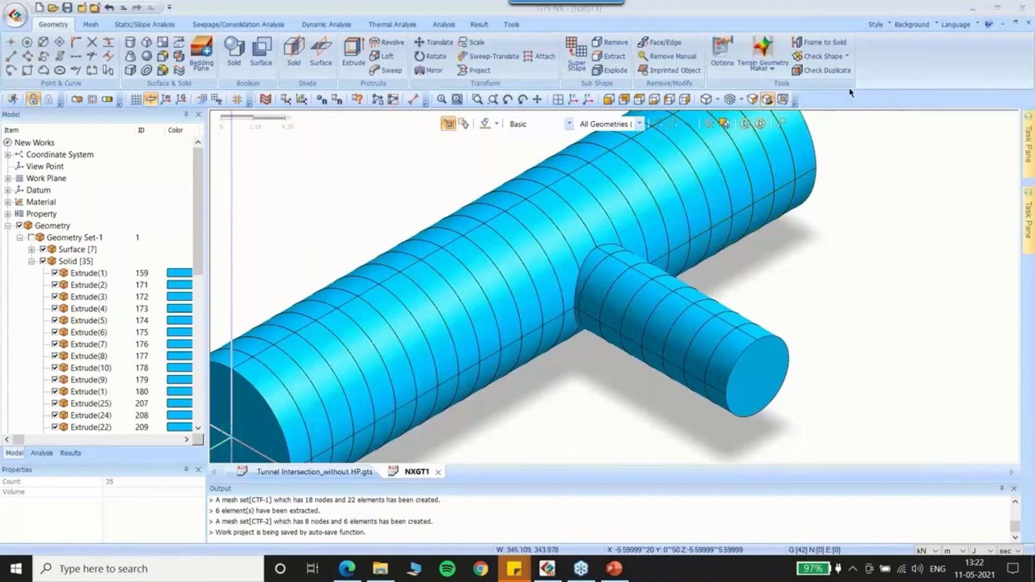
pyautogui.scroll(2, 616, 282)
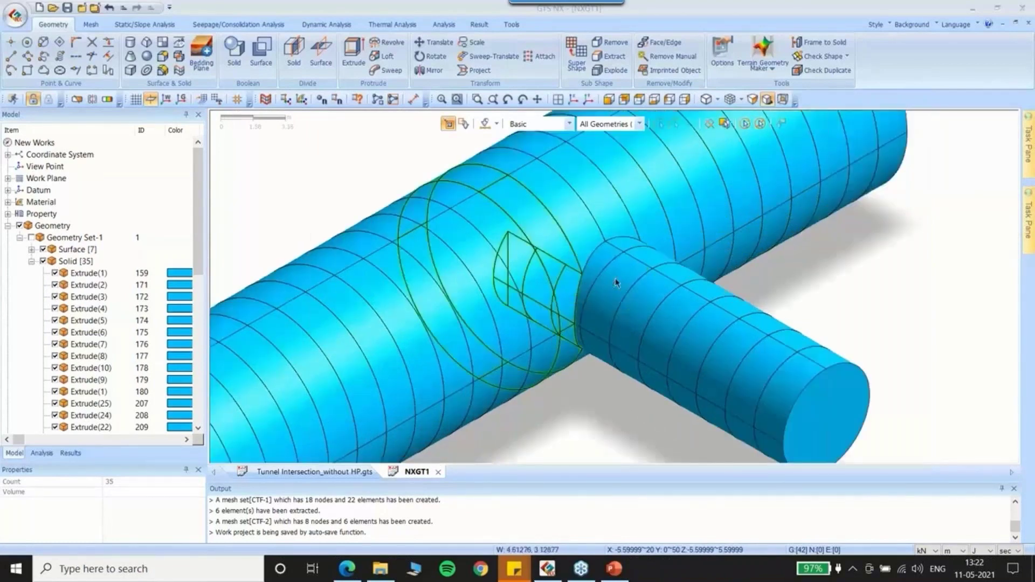
pyautogui.scroll(2, 616, 282)
pyautogui.scroll(-2, 485, 277)
pyautogui.moveTo(418, 273); pyautogui.dragTo(453, 258, button='middle')
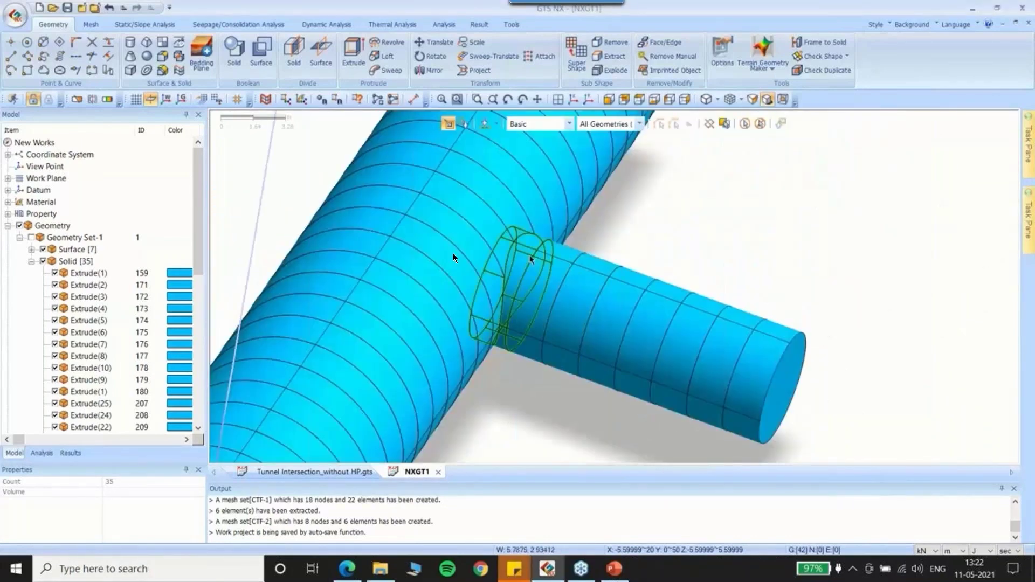
pyautogui.click(453, 258)
pyautogui.moveTo(539, 393); pyautogui.dragTo(531, 373, button='middle')
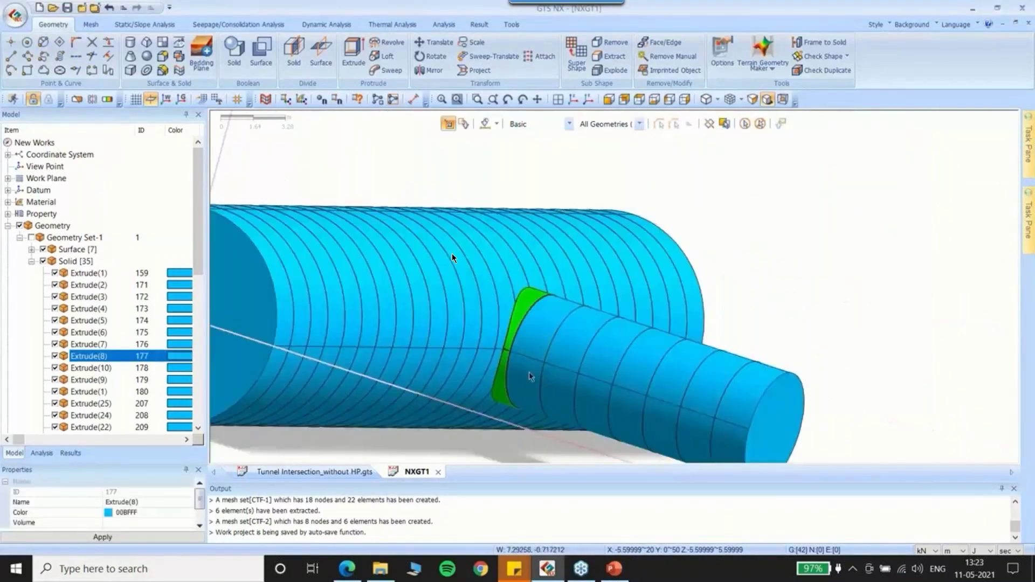
pyautogui.click(508, 263)
pyautogui.moveTo(678, 234); pyautogui.dragTo(673, 286, button='middle')
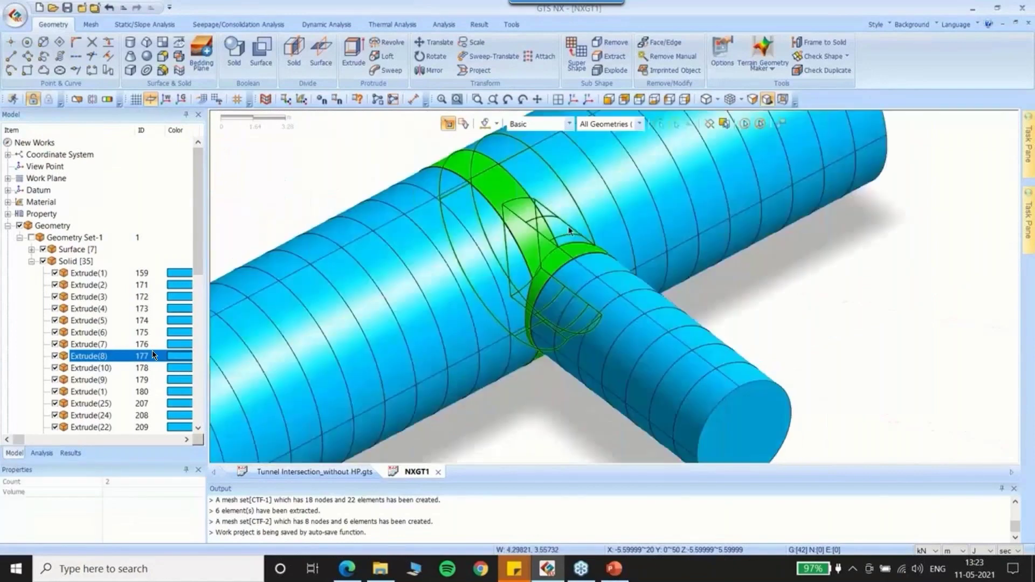
pyautogui.click(526, 223)
pyautogui.scroll(-3, 708, 325)
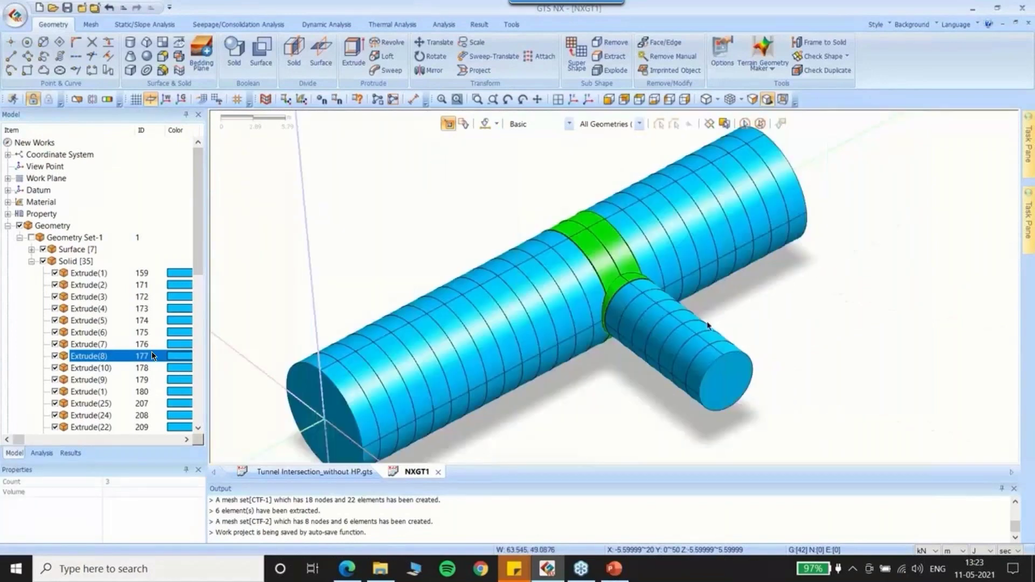
pyautogui.click(760, 124)
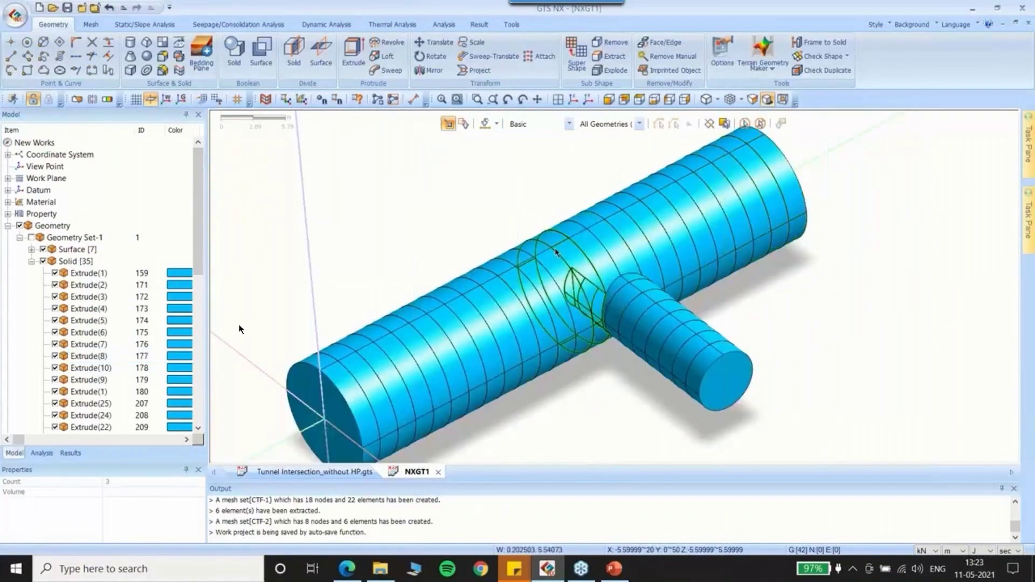
# Rerun Auto Connect with the Boolean method on all 35 main and cross tunnel solids
pyautogui.scroll(-3, 564, 254)
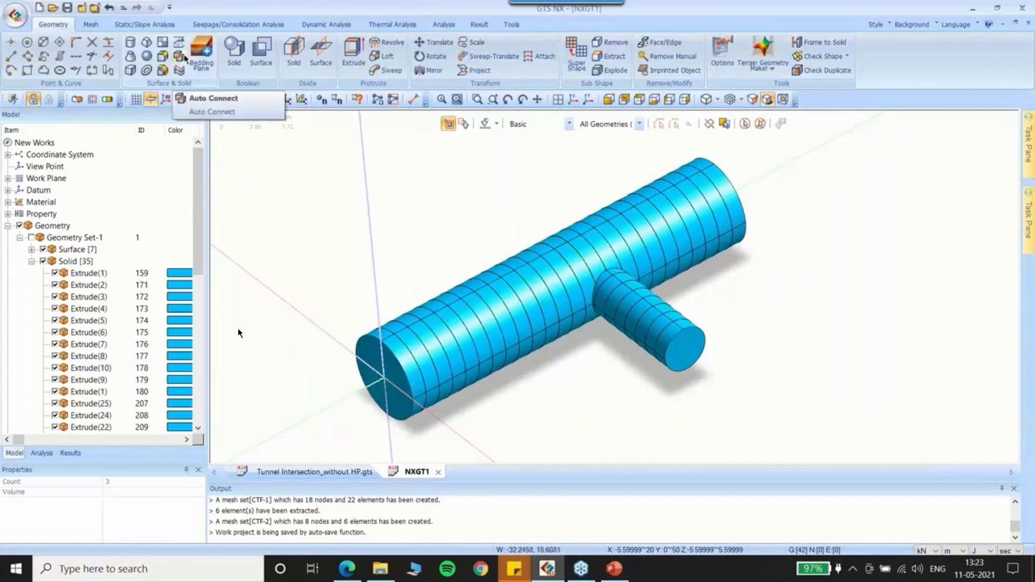
pyautogui.moveTo(99, 125); pyautogui.dragTo(290, 138)
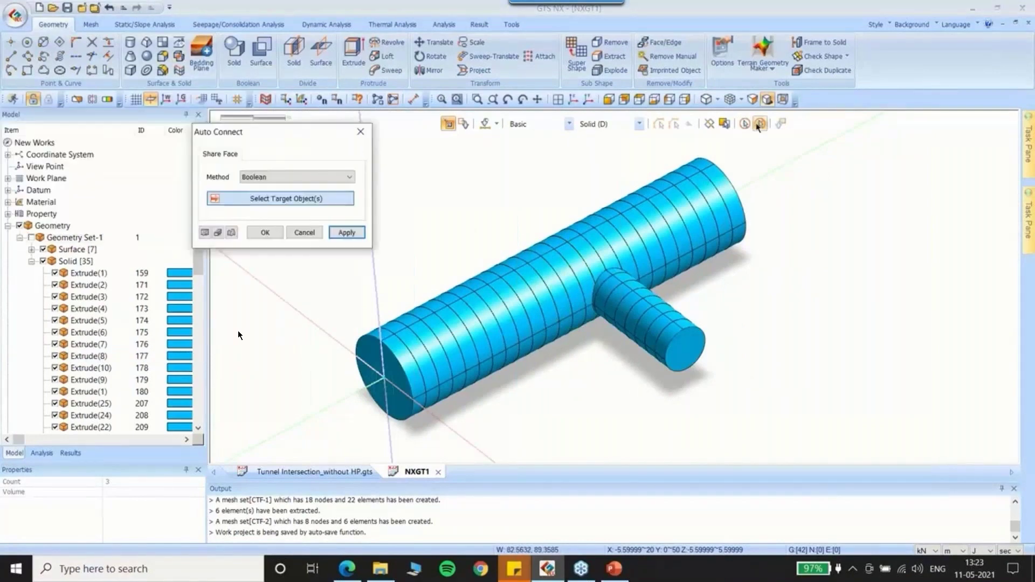
pyautogui.hotkey('ctrl', 'a')
pyautogui.click(266, 233)
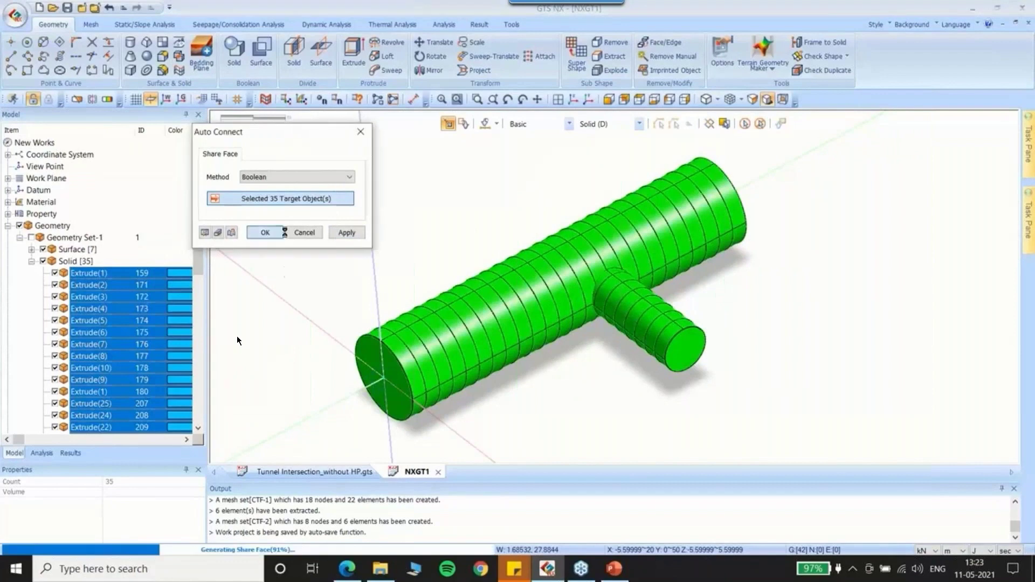
# Hide the three main tunnel segments at the junction with the cross tunnel
pyautogui.scroll(3, 650, 244)
pyautogui.scroll(-4, 650, 244)
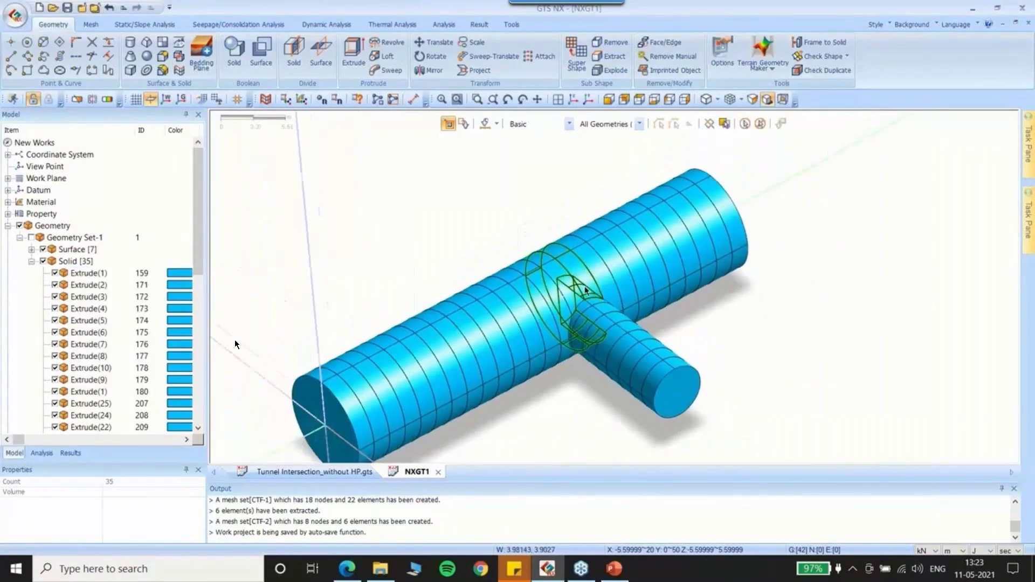
pyautogui.scroll(2, 586, 289)
pyautogui.click(539, 303)
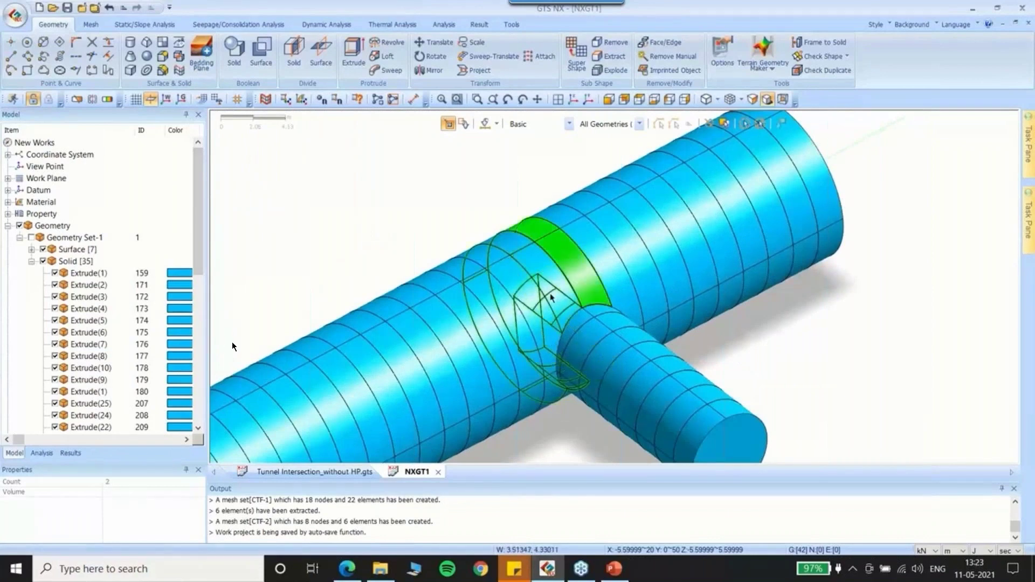
pyautogui.rightClick(539, 303)
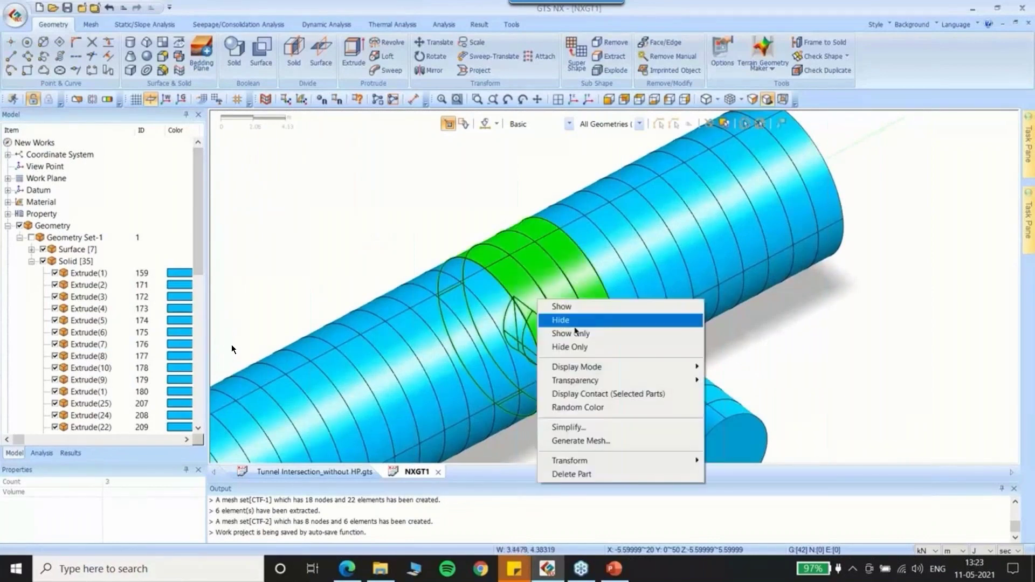
pyautogui.click(574, 322)
# Try deleting the two cross tunnel solids Extrude(9) and Extrude(10) at the junction, and undo the deletion
pyautogui.moveTo(461, 231); pyautogui.dragTo(499, 258, button='middle')
pyautogui.click(551, 307)
pyautogui.click(551, 306)
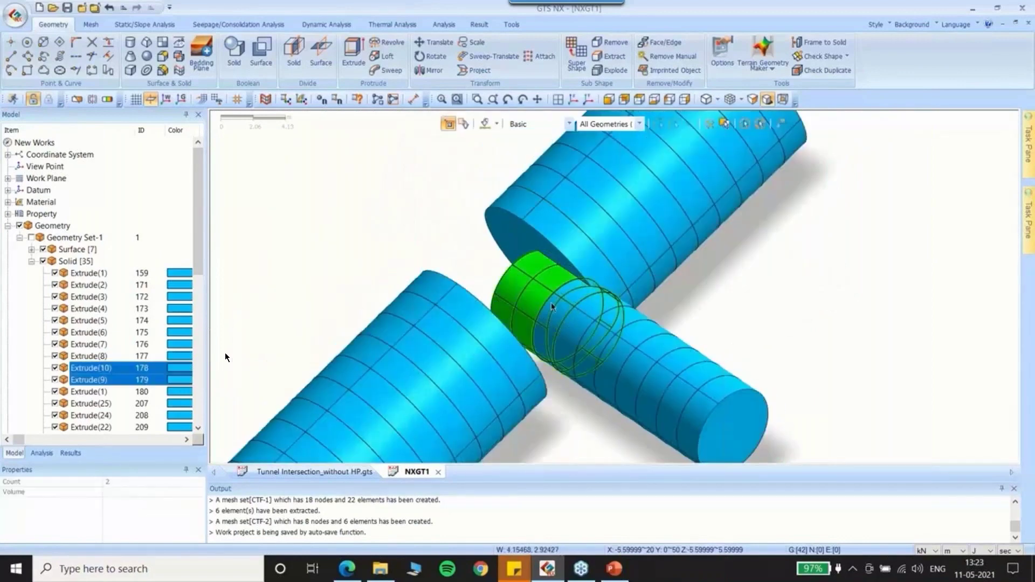
pyautogui.moveTo(546, 307); pyautogui.dragTo(451, 261, button='middle')
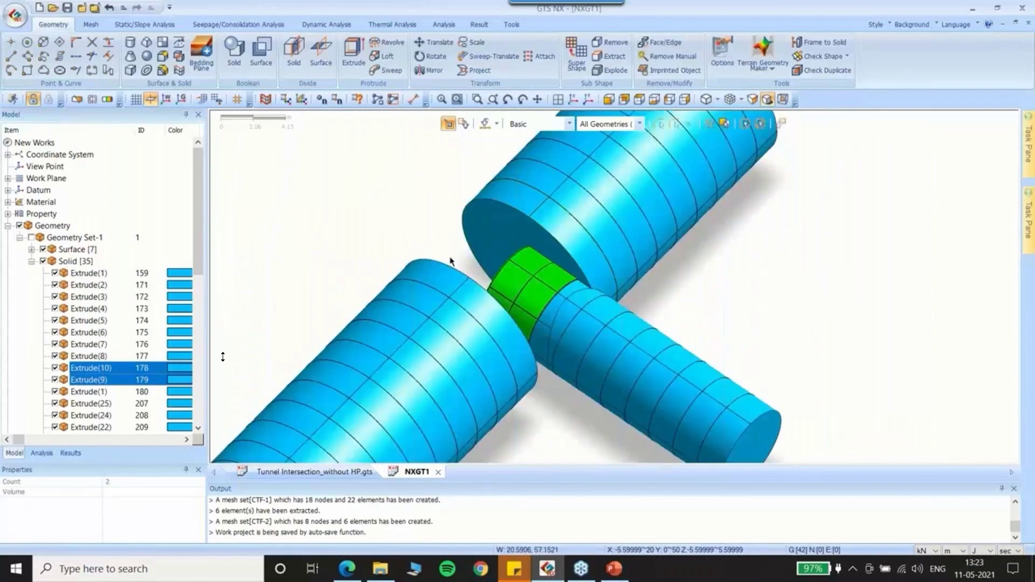
pyautogui.press('Delete')
pyautogui.press('Return')
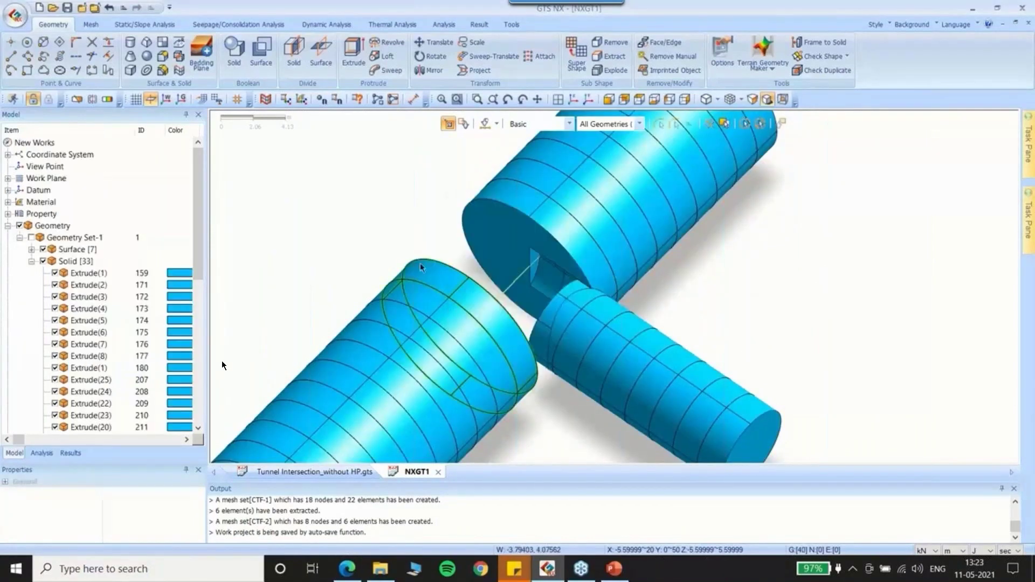
pyautogui.moveTo(421, 267); pyautogui.dragTo(611, 266, button='middle')
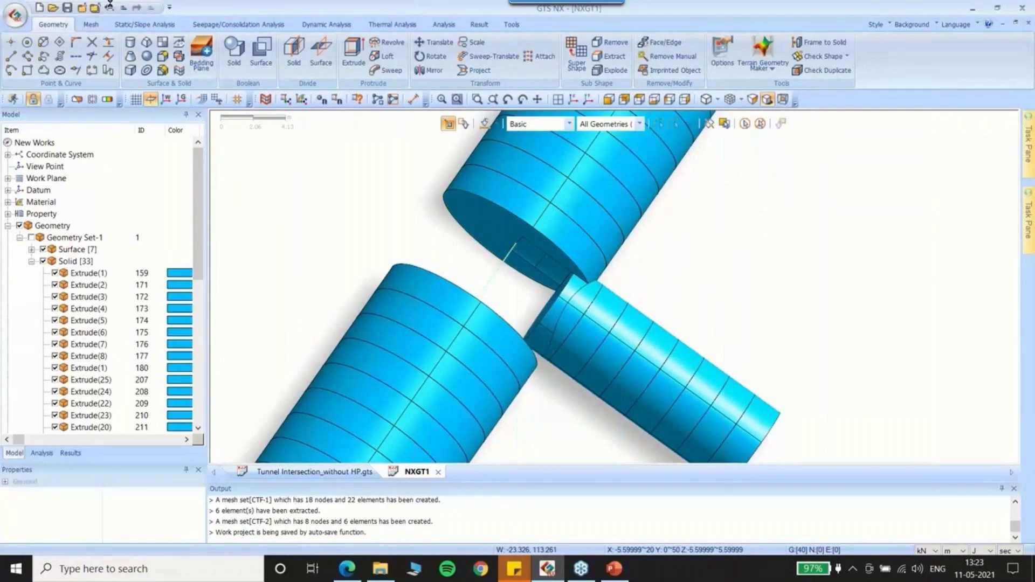
pyautogui.hotkey('ctrl', 'z')
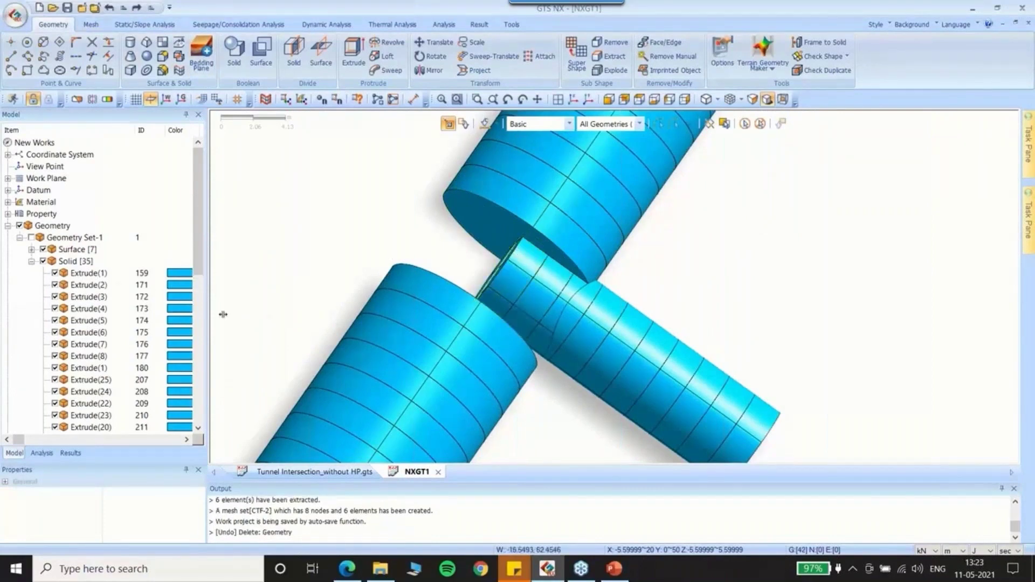
# Hide the 13 main tunnel segments in front of the cross tunnel, selecting them together in a side view
pyautogui.click(609, 99)
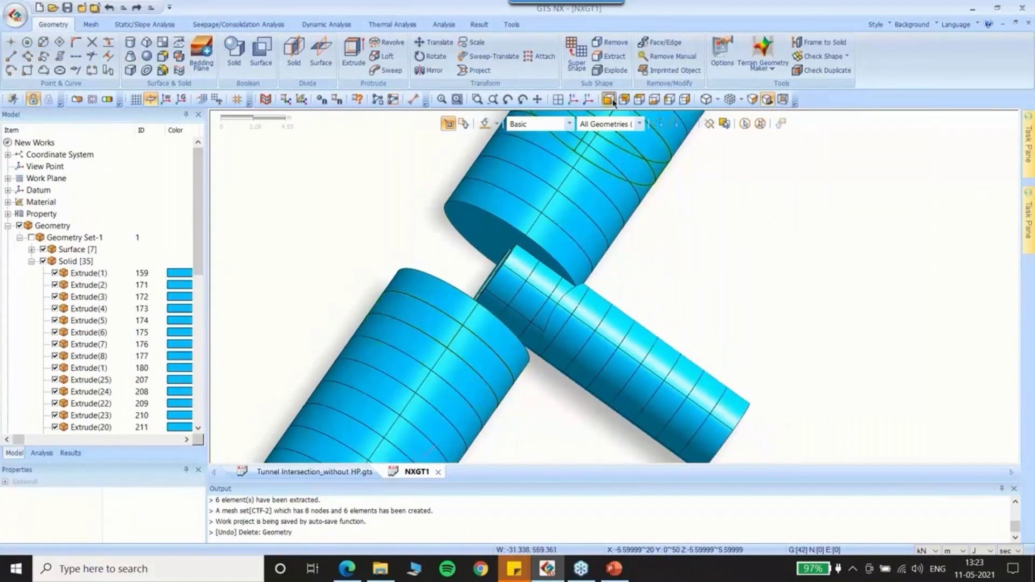
pyautogui.click(685, 99)
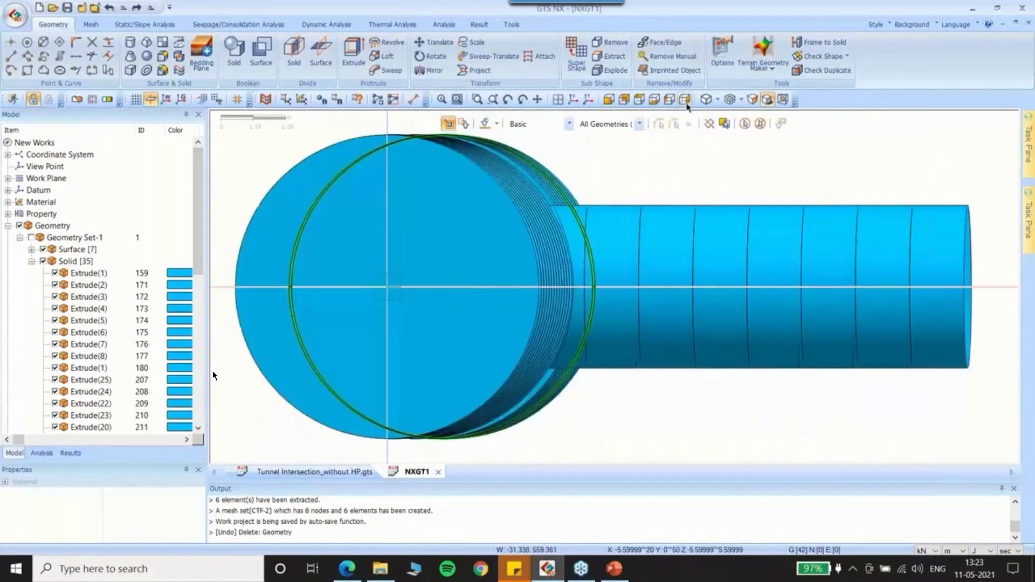
pyautogui.moveTo(253, 173); pyautogui.dragTo(642, 395)
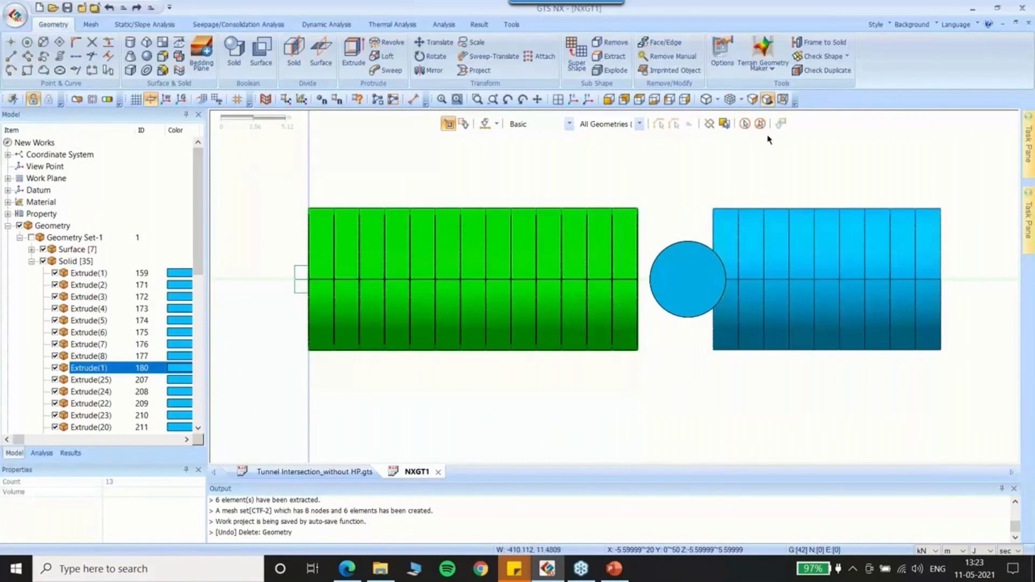
pyautogui.rightClick(553, 284)
pyautogui.click(584, 305)
# Hide the remaining main tunnel segments behind the junction except the one adjoining the cross tunnel, and inspect their contact
pyautogui.click(573, 100)
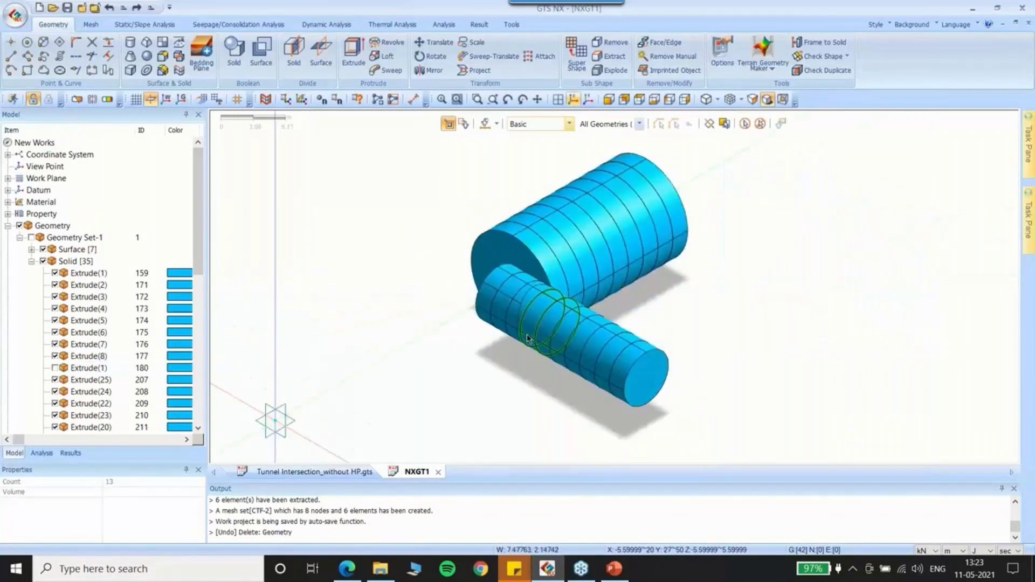
pyautogui.moveTo(529, 338); pyautogui.dragTo(728, 340, button='middle')
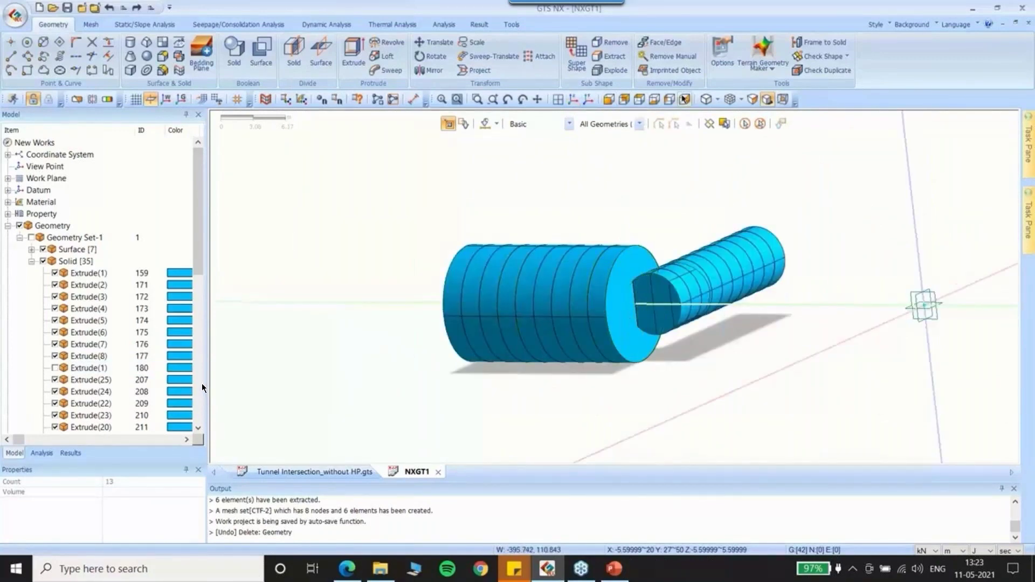
pyautogui.click(670, 99)
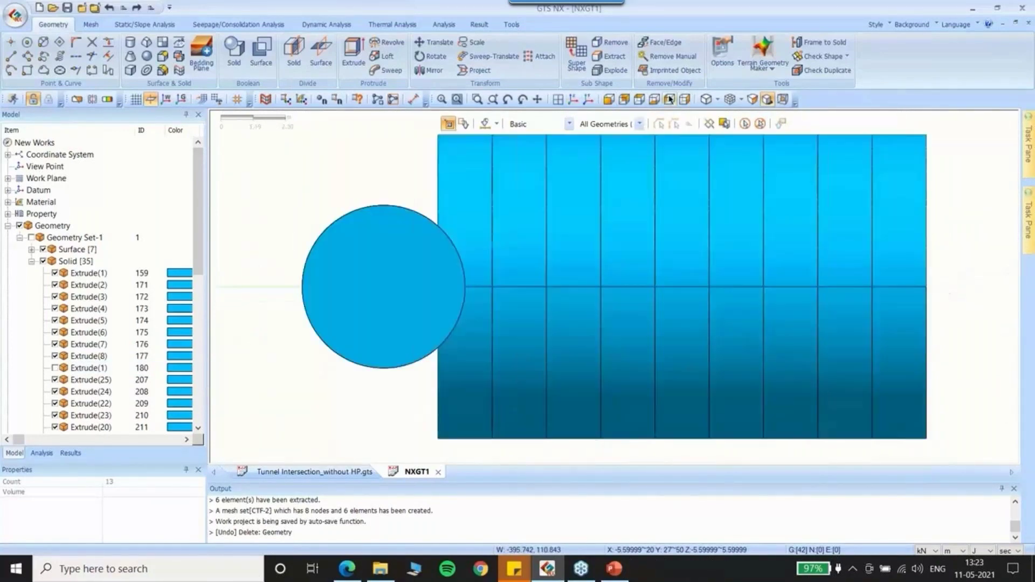
pyautogui.scroll(-2, 544, 369)
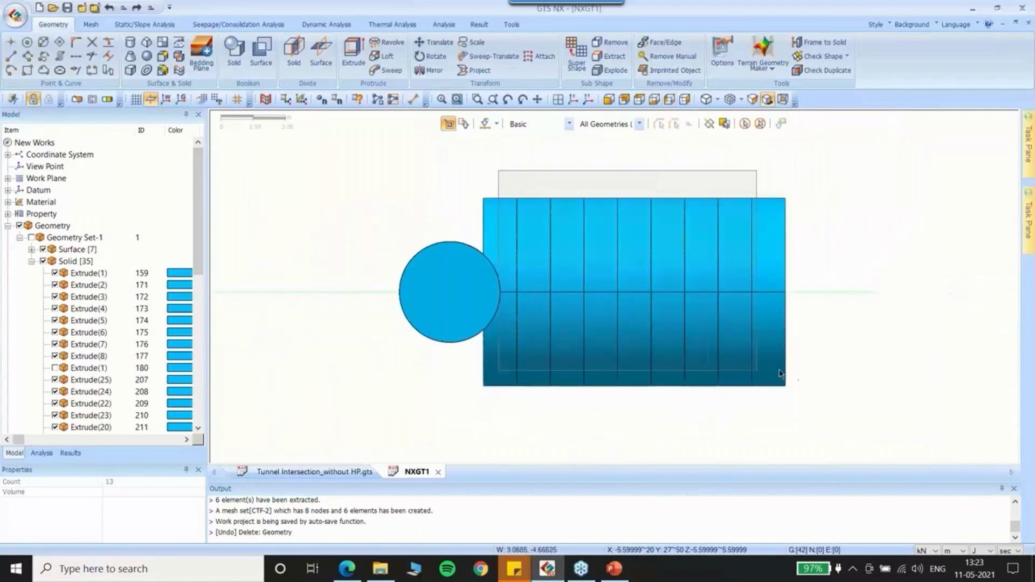
pyautogui.moveTo(512, 176); pyautogui.dragTo(787, 396)
pyautogui.rightClick(685, 236)
pyautogui.click(712, 257)
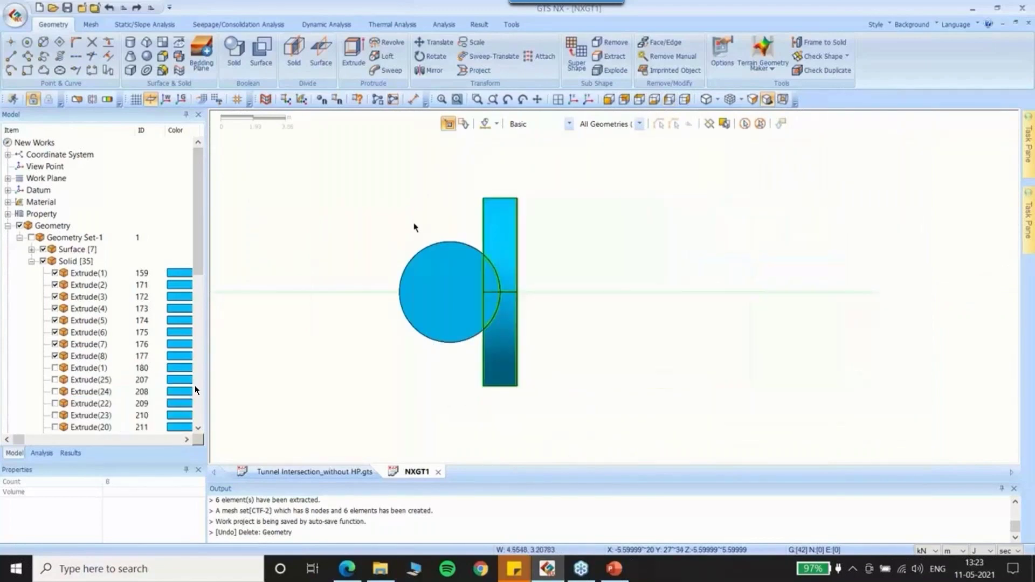
pyautogui.scroll(-2, 379, 220)
pyautogui.moveTo(473, 328); pyautogui.dragTo(506, 376, button='middle')
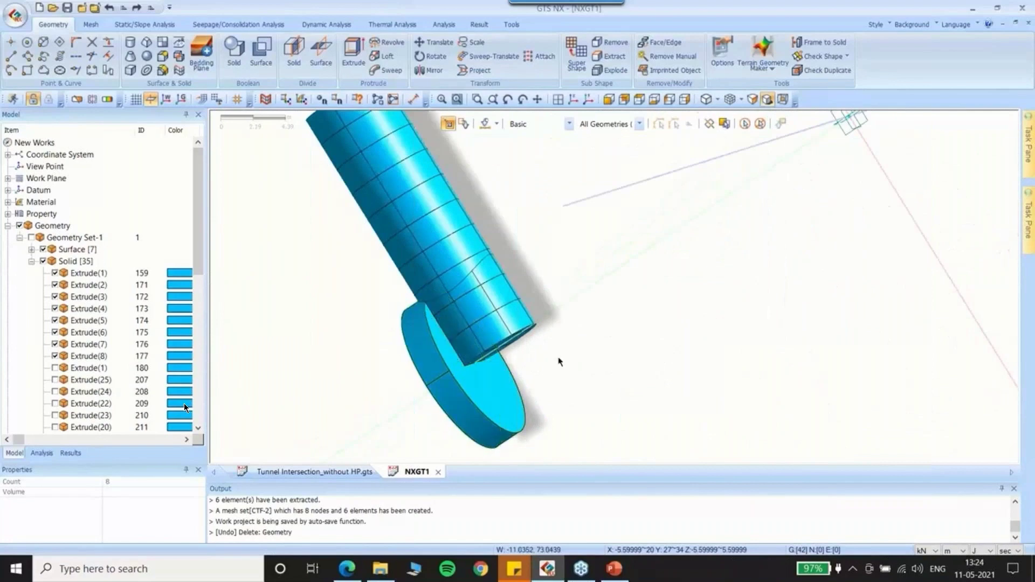
pyautogui.scroll(3, 424, 312)
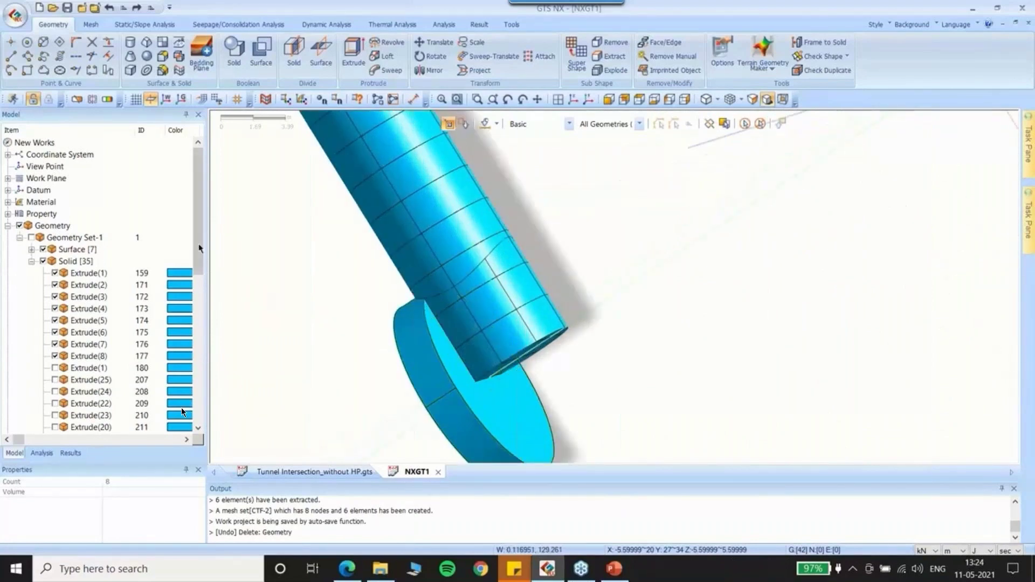
# Show all solids of Geometry Set-1 and collapse the solid list in the model tree
pyautogui.scroll(-7, 181, 408)
pyautogui.scroll(7, 181, 408)
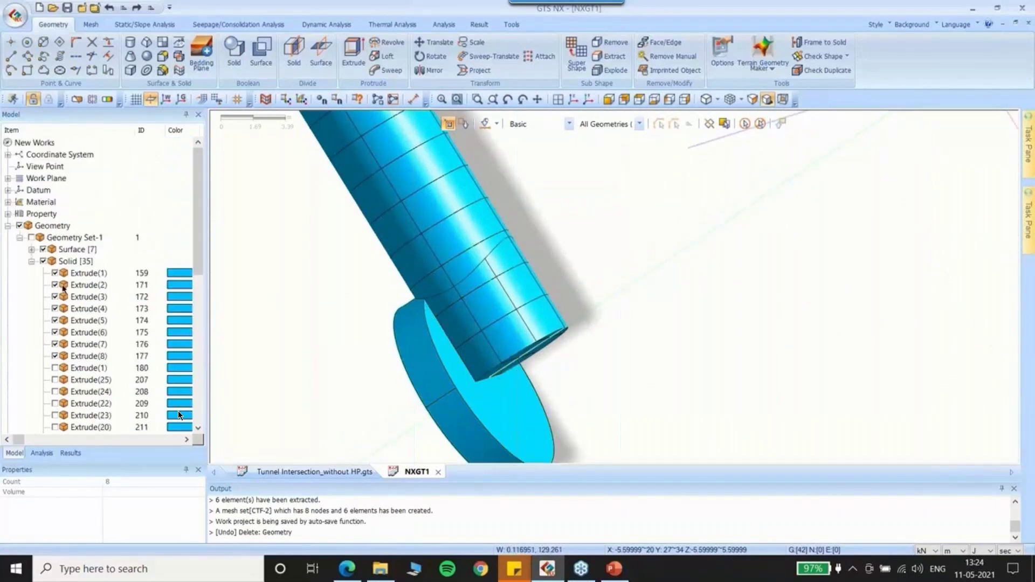
pyautogui.click(43, 261)
pyautogui.click(31, 261)
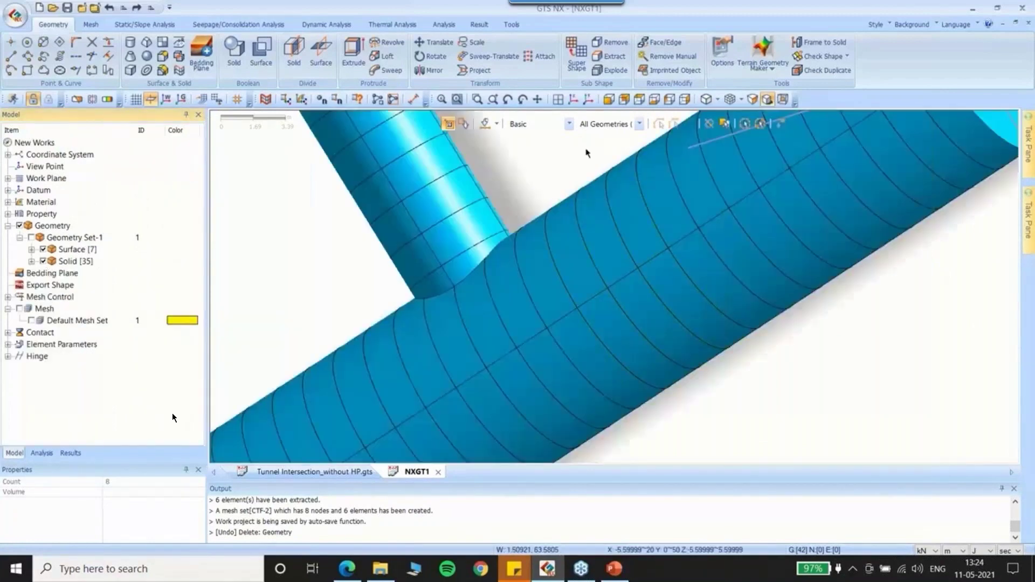
# Examine the junction between the main tunnel and the side tunnel from the front and in isometric views
pyautogui.click(610, 99)
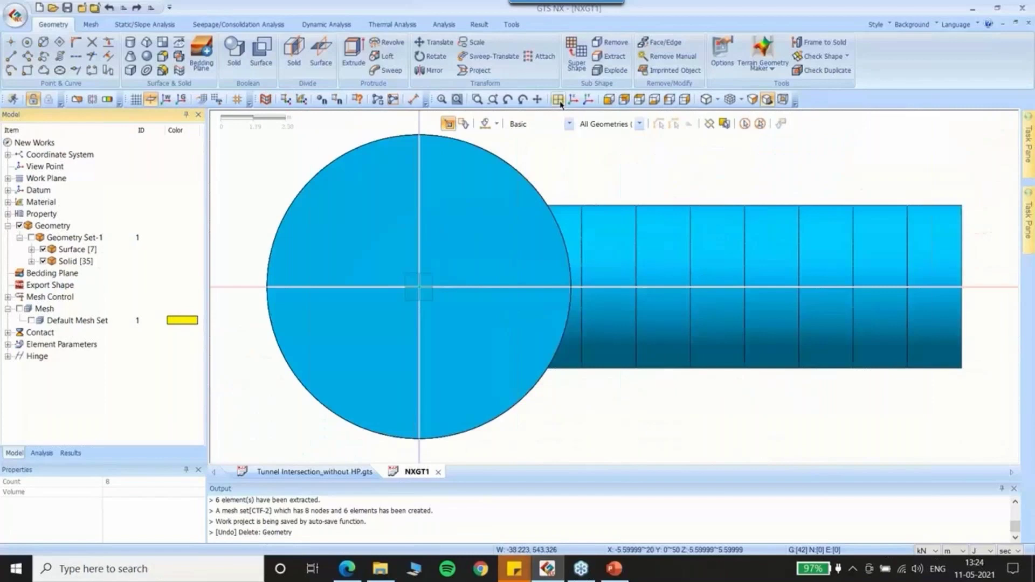
pyautogui.click(575, 100)
pyautogui.scroll(3, 671, 233)
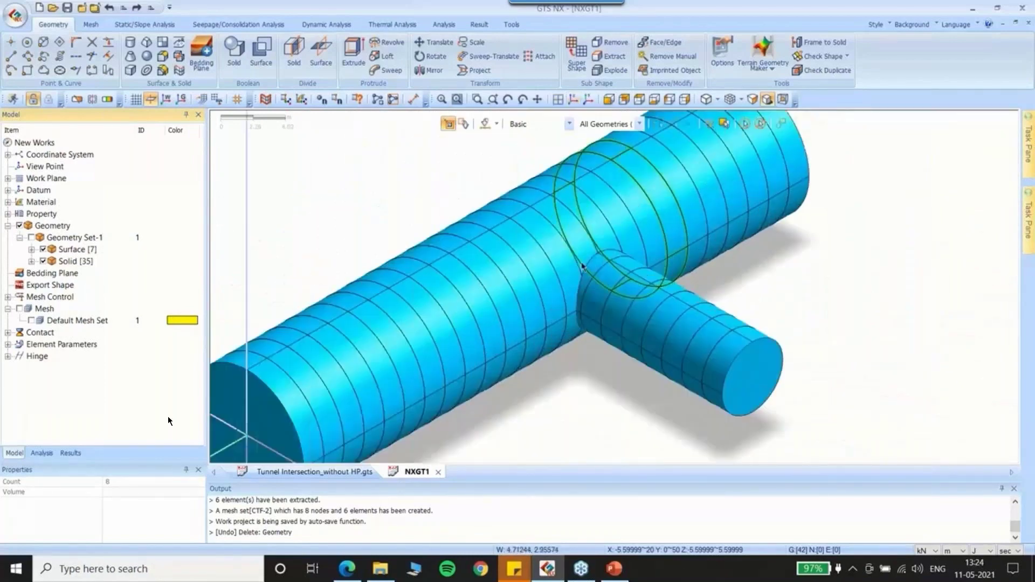
pyautogui.click(599, 239)
pyautogui.scroll(2, 728, 341)
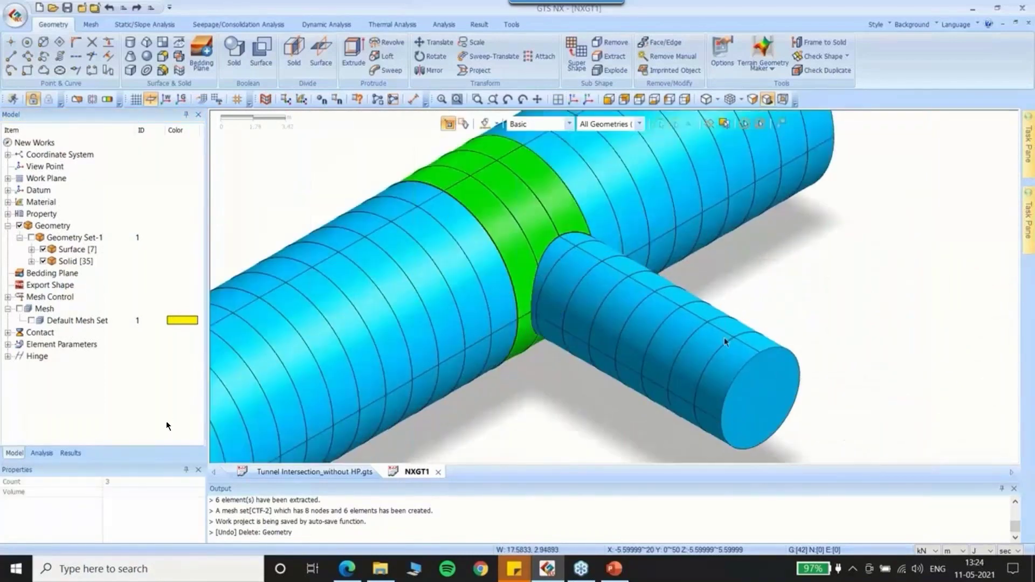
pyautogui.moveTo(728, 340); pyautogui.dragTo(679, 356, button='middle')
pyautogui.click(652, 243)
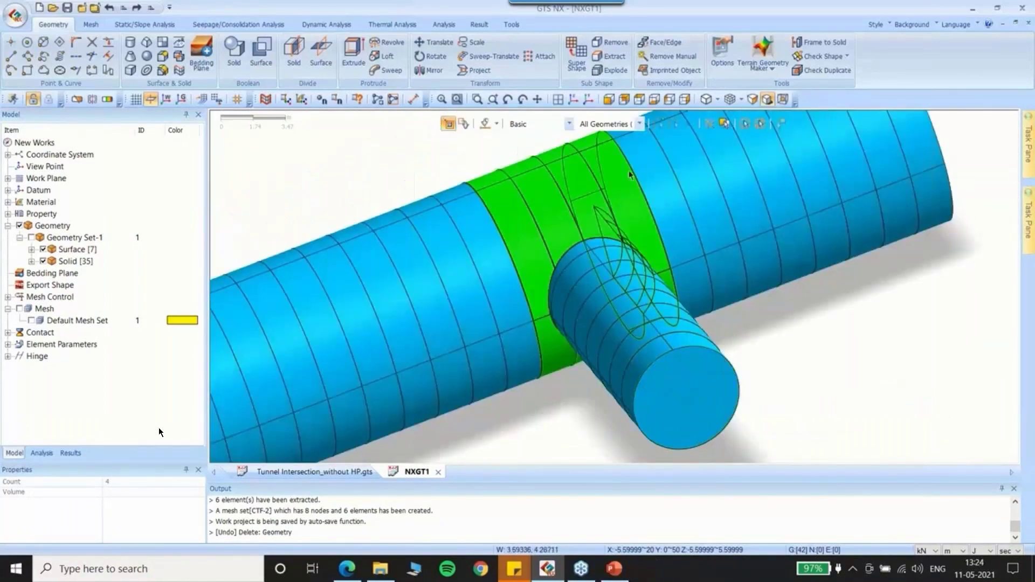
pyautogui.scroll(-3, 614, 241)
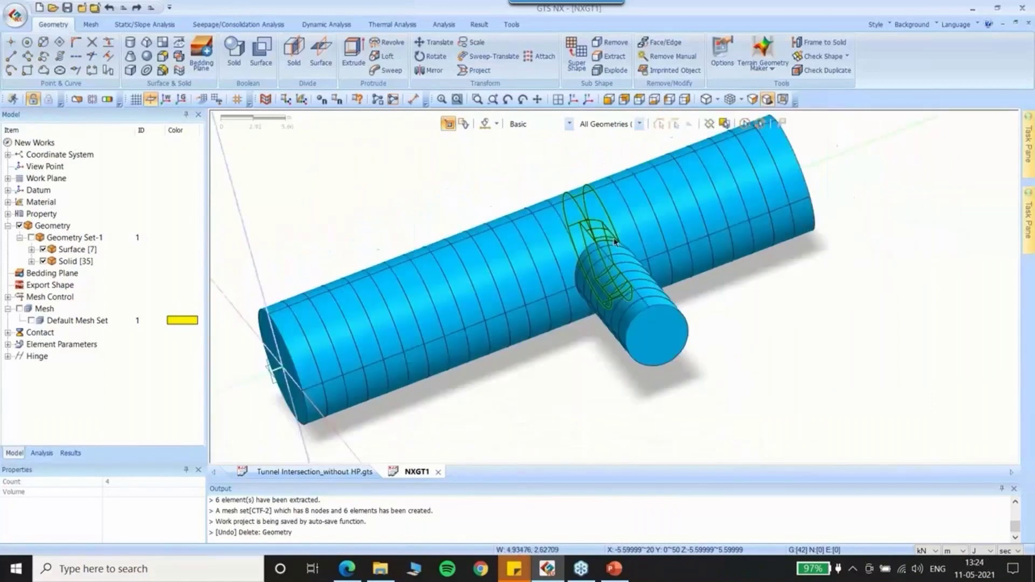
# Hide the main tunnel segments on both sides of the junction, keeping the segments around the side tunnel
pyautogui.click(687, 102)
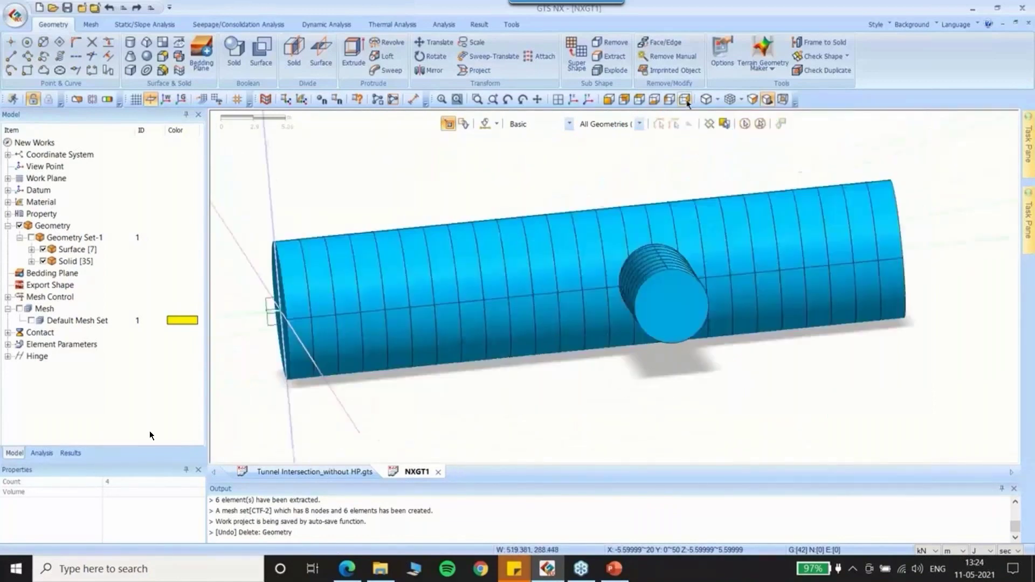
pyautogui.moveTo(244, 167); pyautogui.dragTo(613, 424)
pyautogui.rightClick(586, 252)
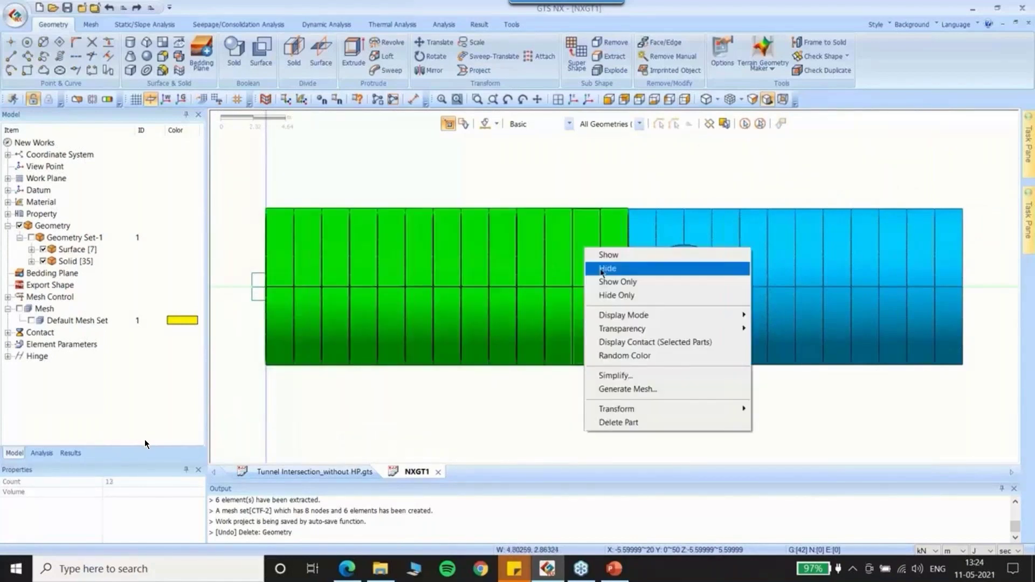
pyautogui.click(620, 268)
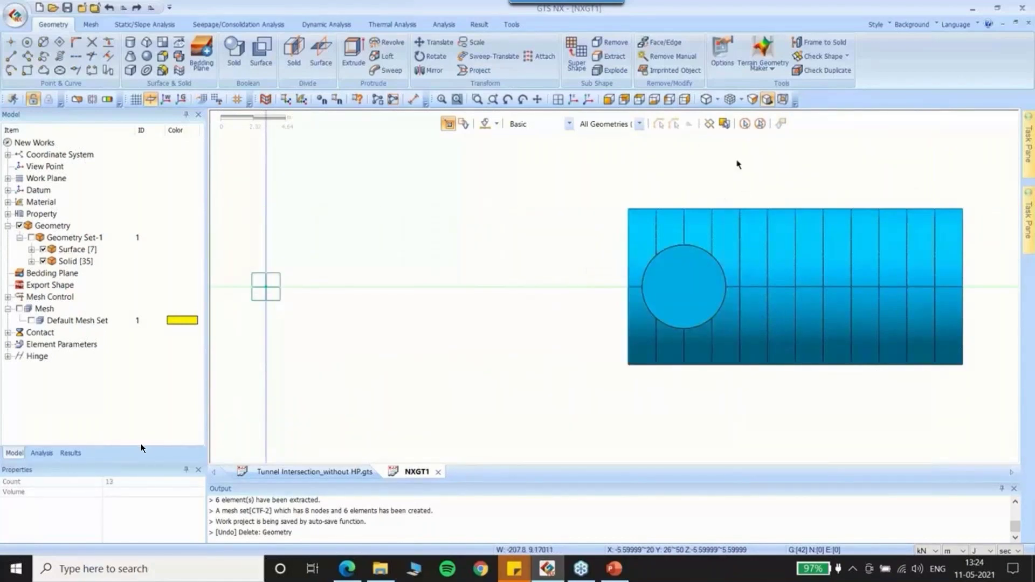
pyautogui.moveTo(737, 160); pyautogui.dragTo(994, 404)
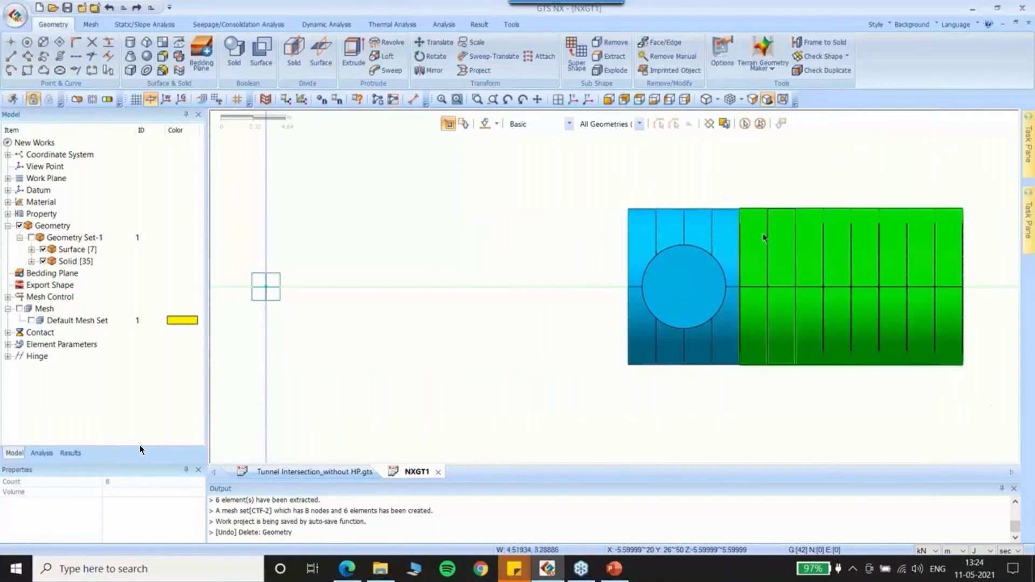
pyautogui.rightClick(762, 226)
pyautogui.click(809, 265)
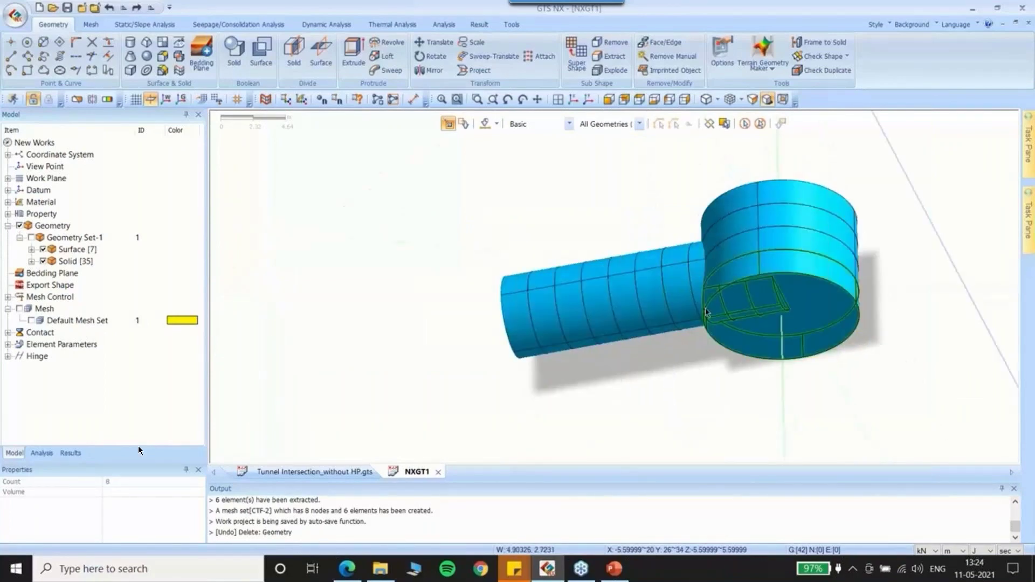
# Hide the two side tunnel segments nearest the main tunnel, Extrude(8) and Extrude(7)
pyautogui.scroll(2, 373, 227)
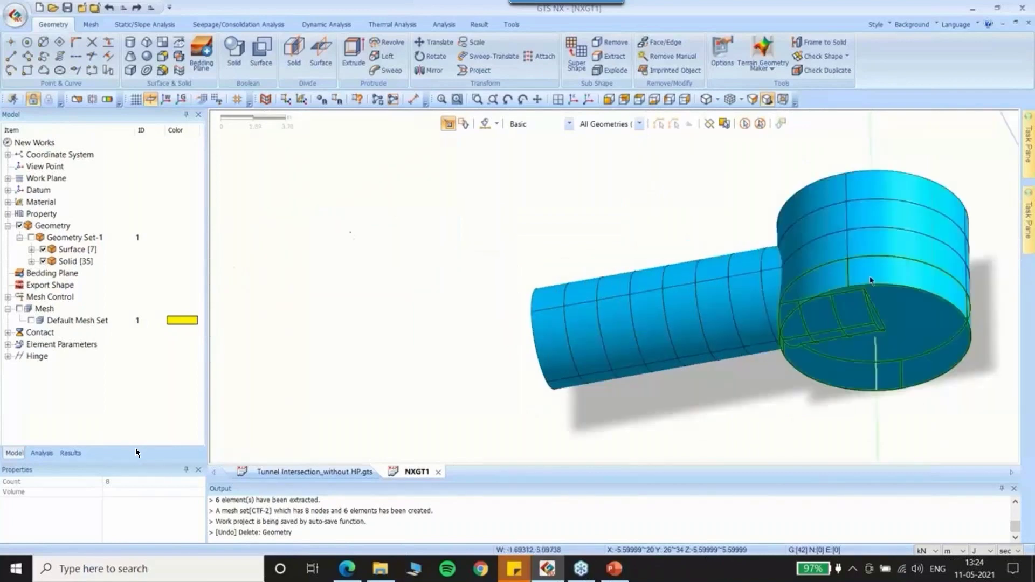
pyautogui.click(571, 101)
pyautogui.scroll(3, 625, 308)
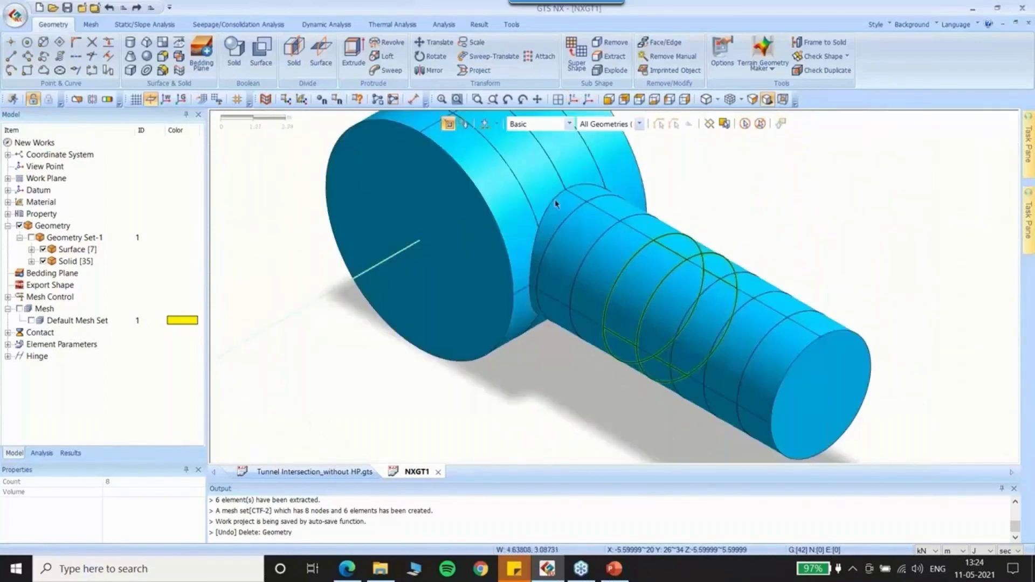
pyautogui.click(561, 208)
pyautogui.rightClick(562, 209)
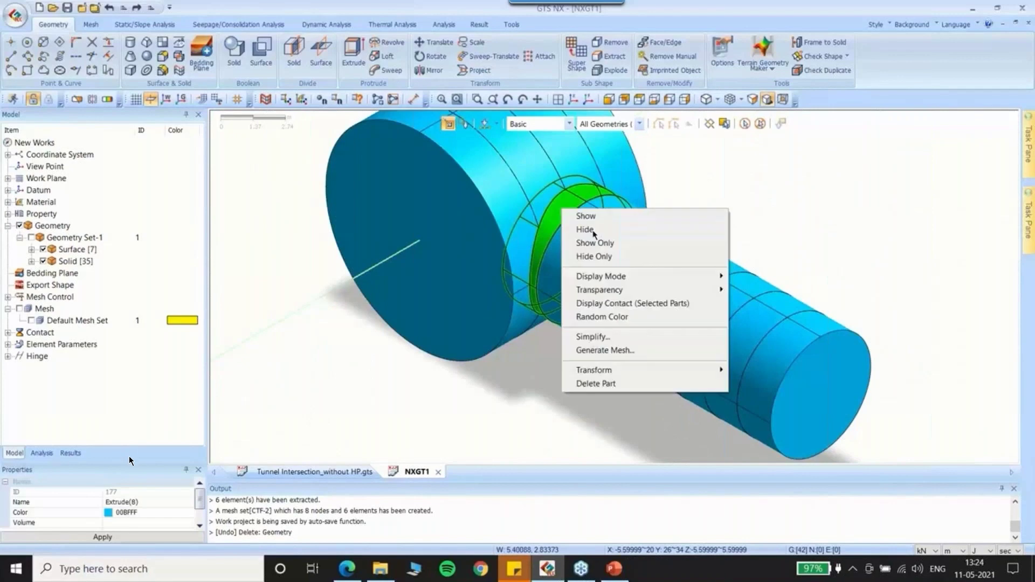
pyautogui.click(557, 215)
pyautogui.click(584, 243)
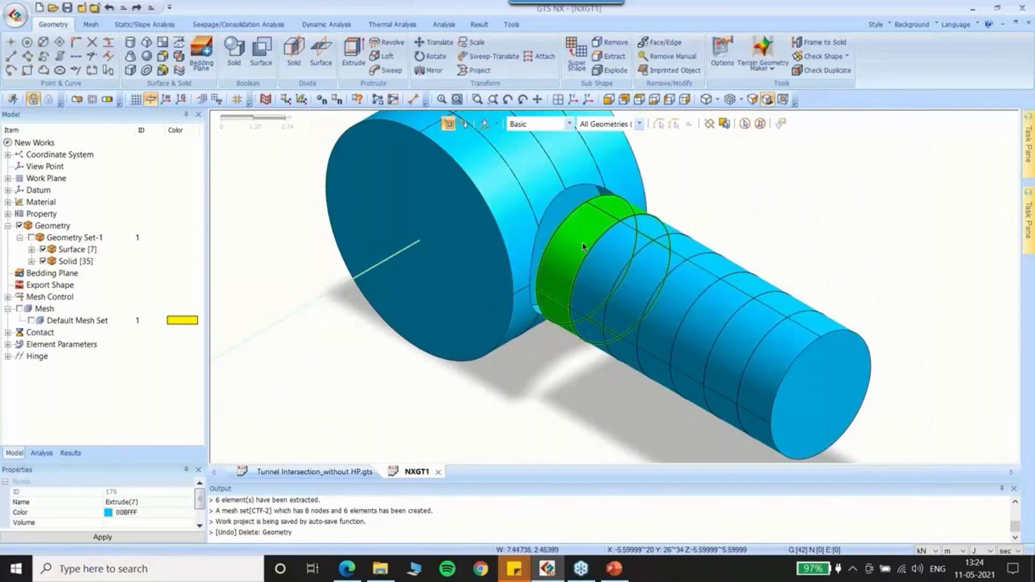
pyautogui.rightClick(583, 243)
pyautogui.click(606, 264)
pyautogui.moveTo(606, 263); pyautogui.dragTo(510, 294, button='middle')
pyautogui.scroll(-1, 510, 294)
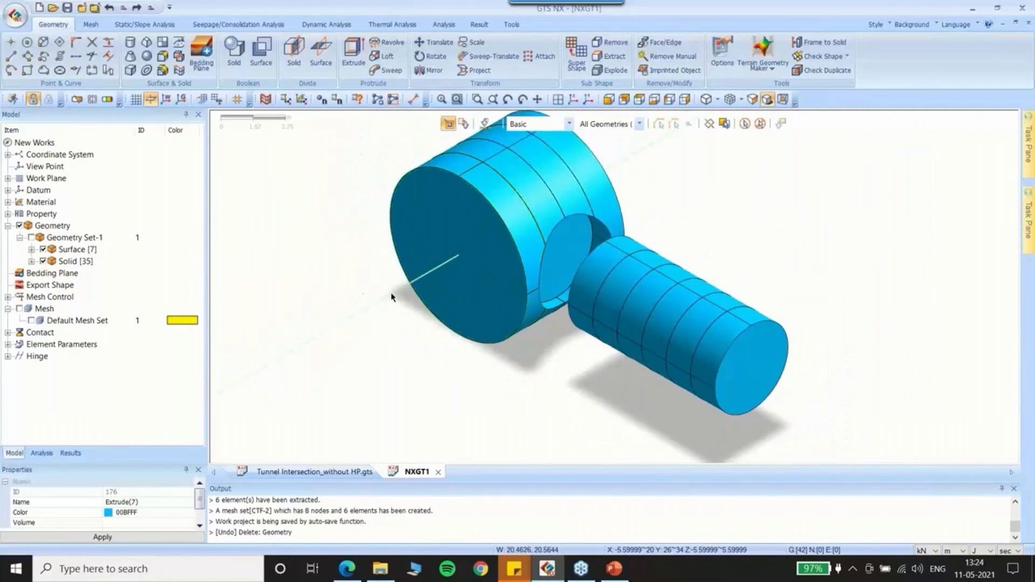
# Turn the display of the whole solid group off and on so every hidden tunnel segment is shown again
pyautogui.click(43, 262)
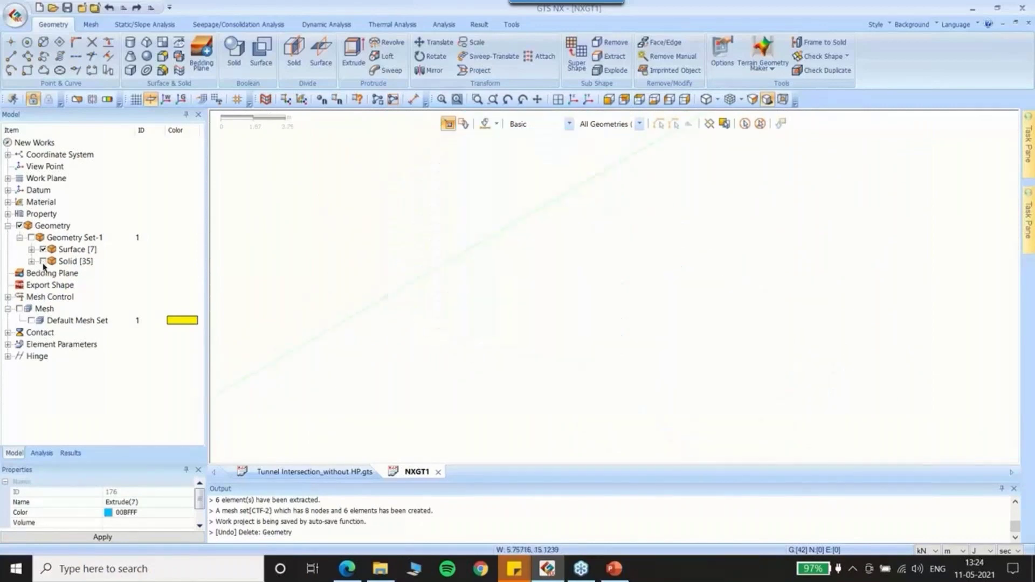
pyautogui.click(44, 263)
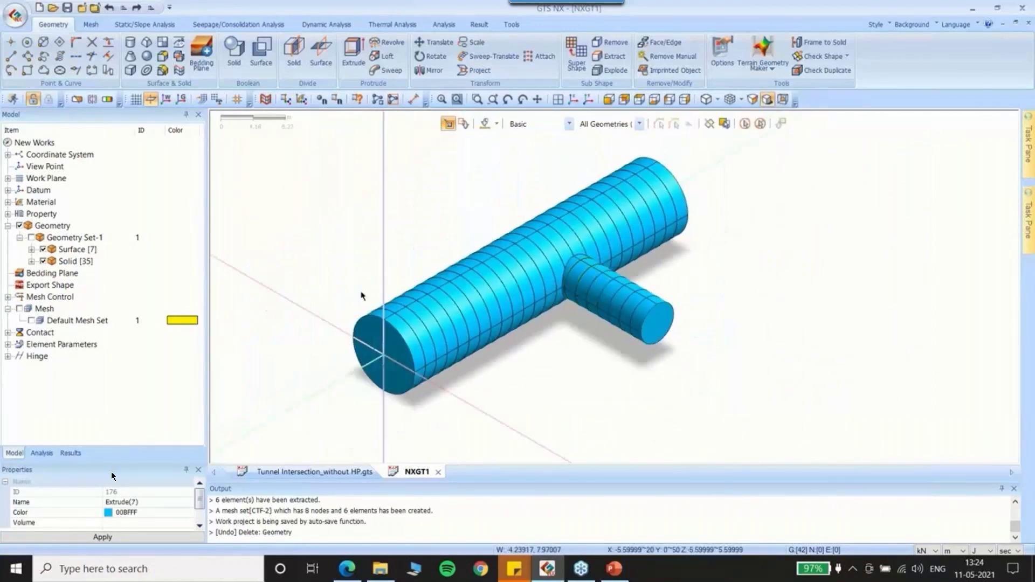
pyautogui.scroll(5, 551, 238)
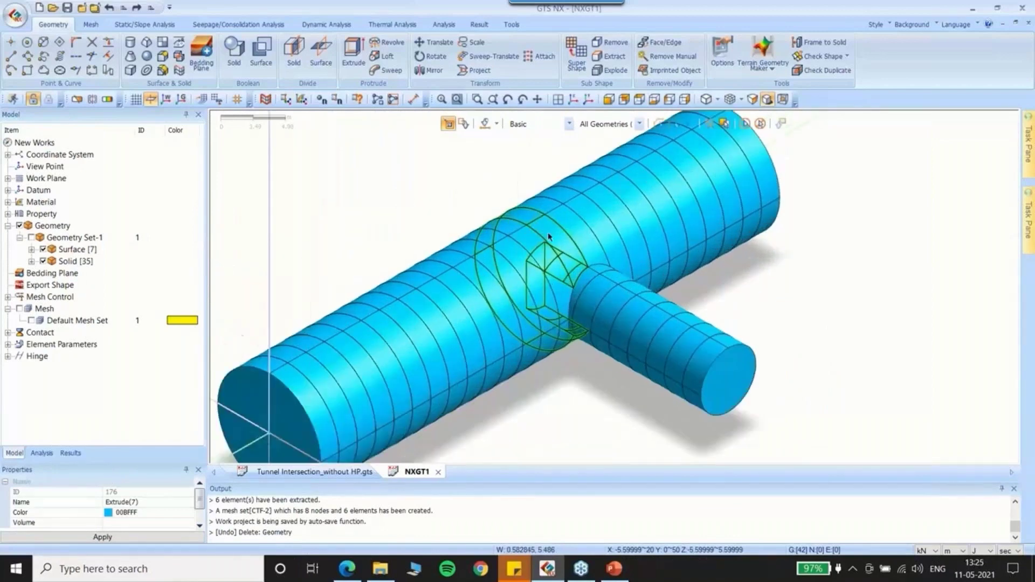
pyautogui.scroll(4, 607, 302)
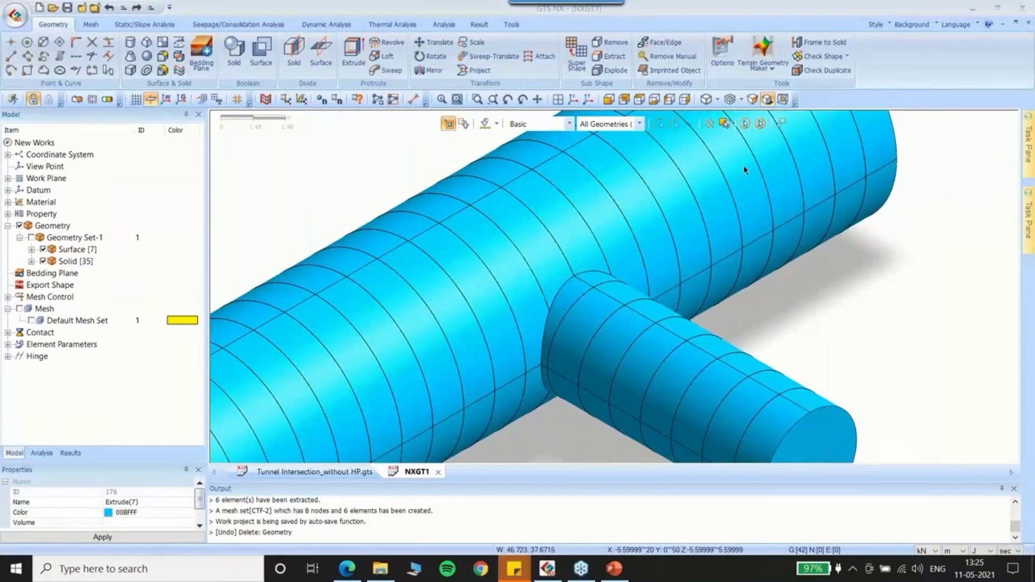
pyautogui.scroll(2, 330, 155)
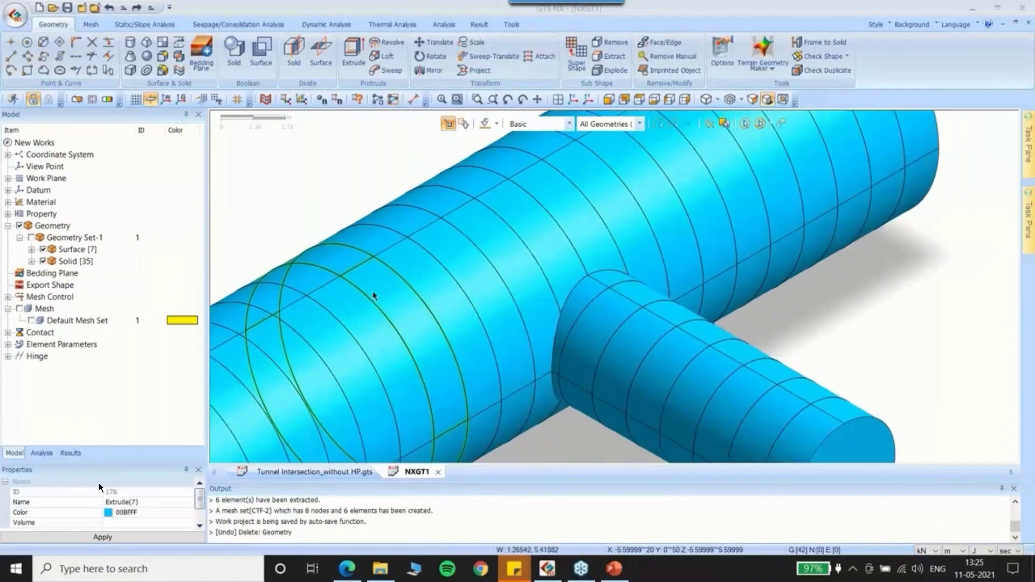
pyautogui.scroll(1, 330, 155)
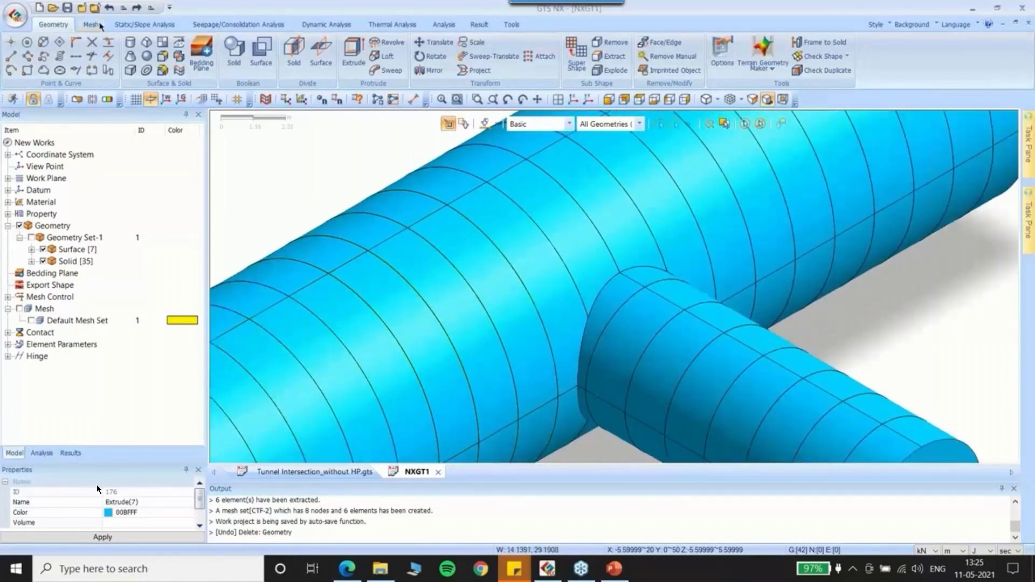
# Start a new isotropic material for the tunnel model
pyautogui.click(91, 24)
pyautogui.scroll(-1, 695, 258)
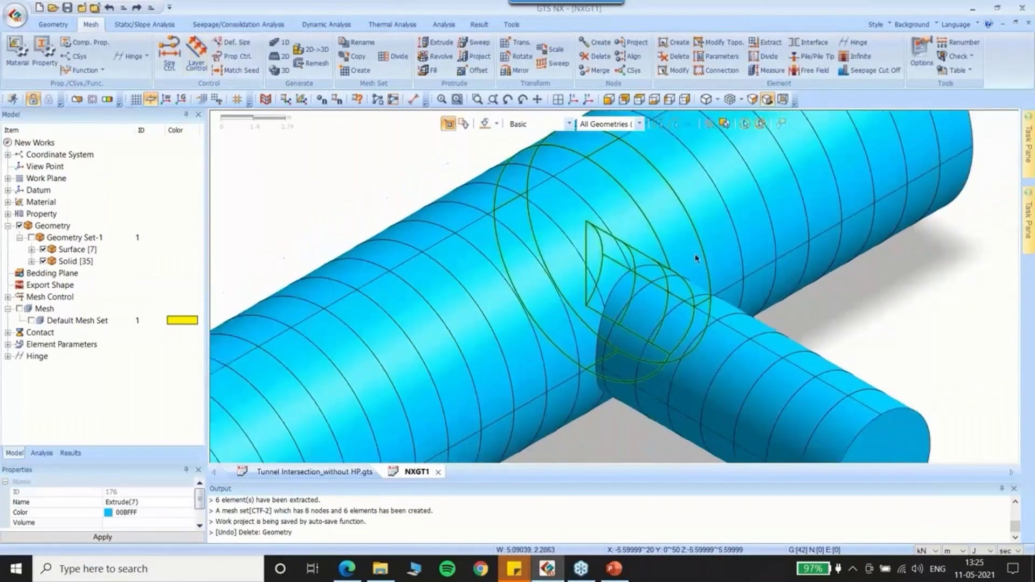
pyautogui.scroll(-3, 696, 258)
pyautogui.scroll(-1, 695, 258)
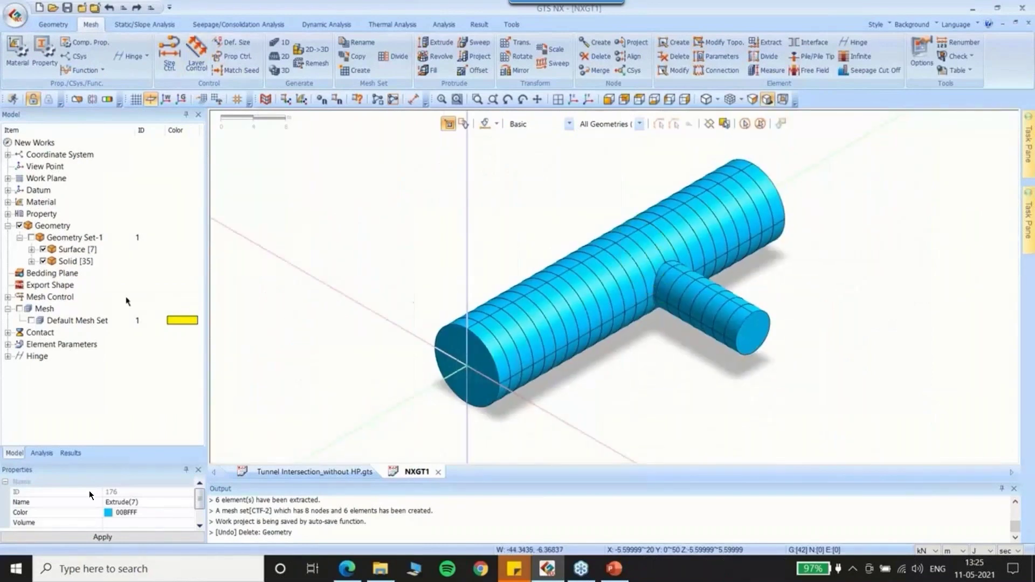
pyautogui.click(17, 53)
pyautogui.moveTo(122, 120); pyautogui.dragTo(307, 116)
pyautogui.click(436, 129)
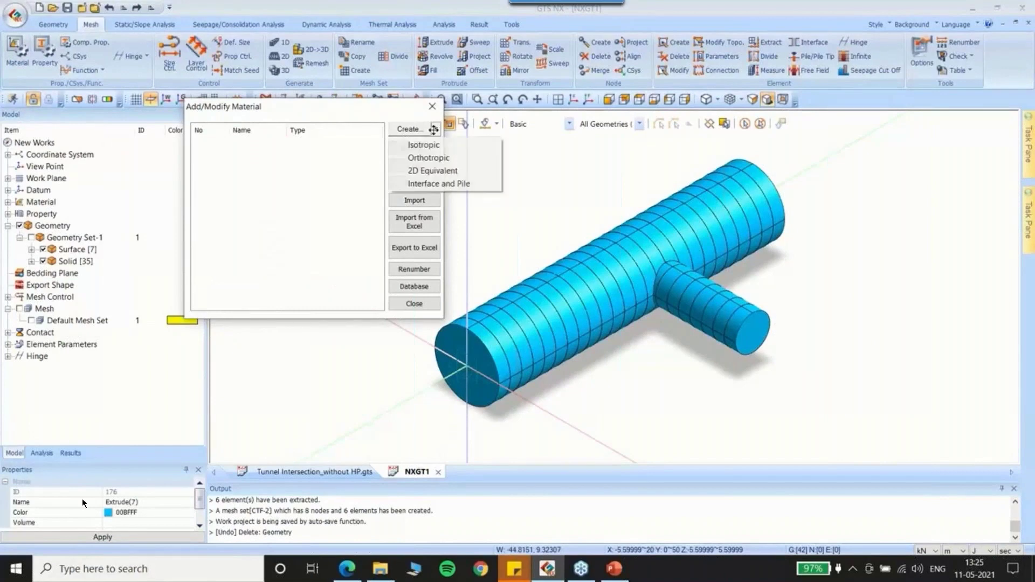
pyautogui.click(422, 145)
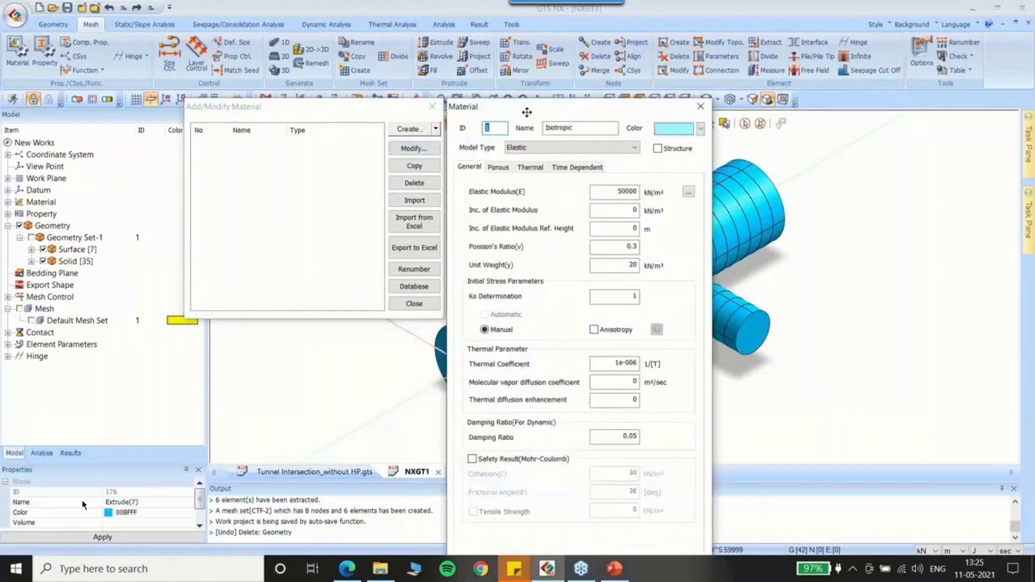
# Set the material's model type to Mohr-Coulomb and name it SOIL
pyautogui.moveTo(527, 111); pyautogui.dragTo(350, 84)
pyautogui.click(409, 119)
pyautogui.click(371, 157)
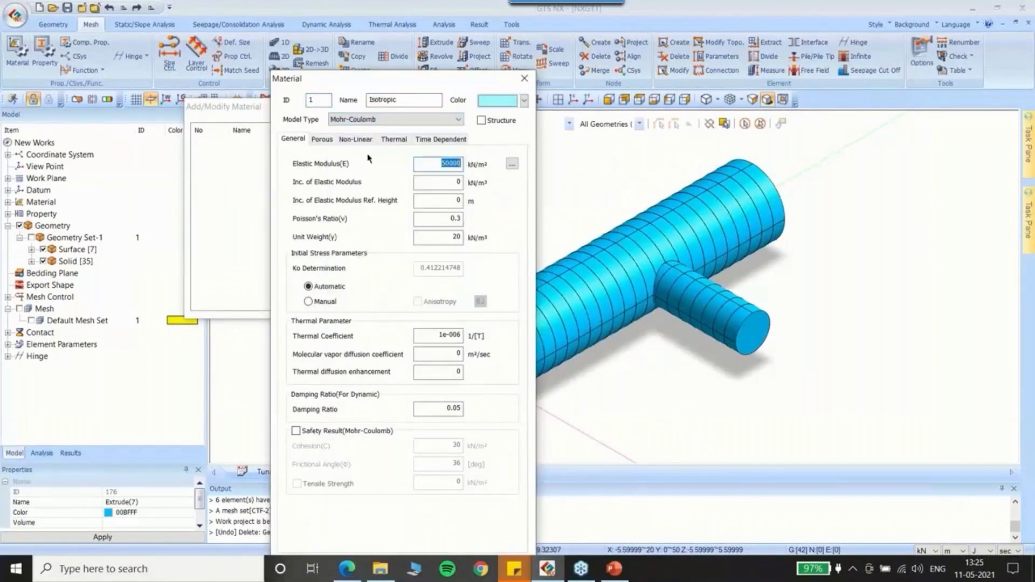
pyautogui.doubleClick(414, 100)
pyautogui.write('SOIL')
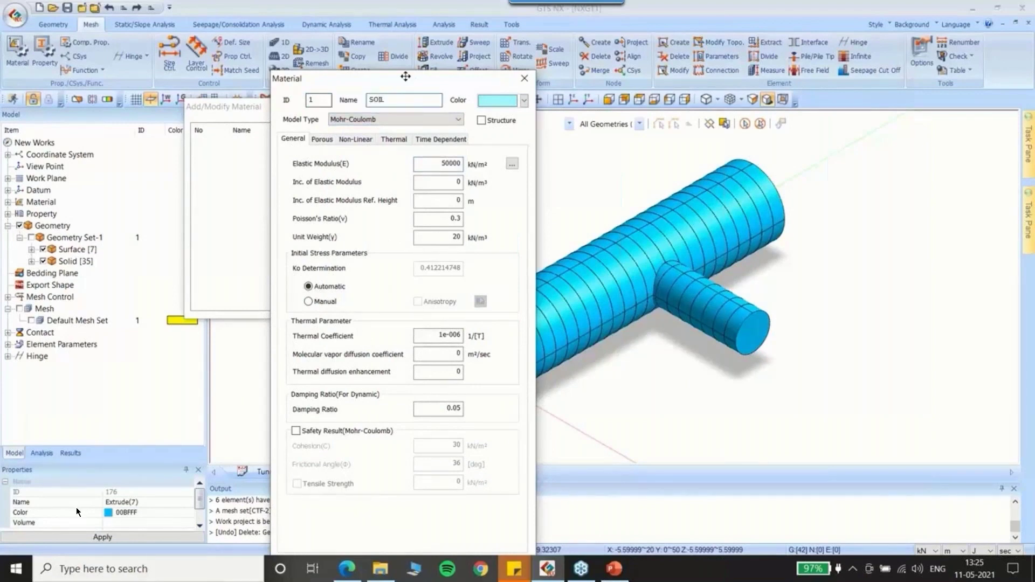
pyautogui.moveTo(405, 76); pyautogui.dragTo(413, 33)
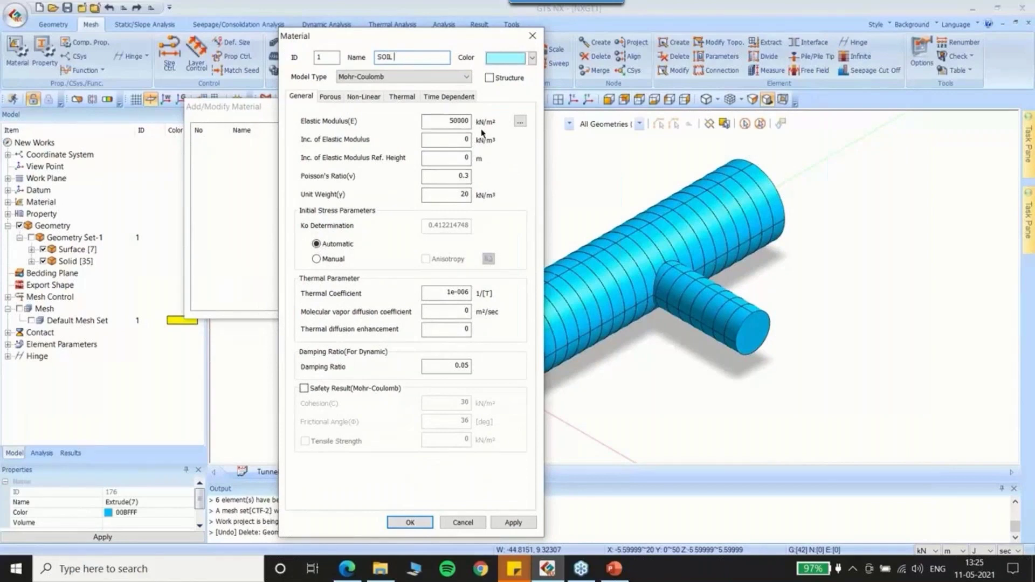
# Set SOIL's Poisson's ratio to 0.2, keep its porous and non-linear parameters as given, and save the material
pyautogui.doubleClick(461, 176)
pyautogui.write('0.2')
pyautogui.click(333, 98)
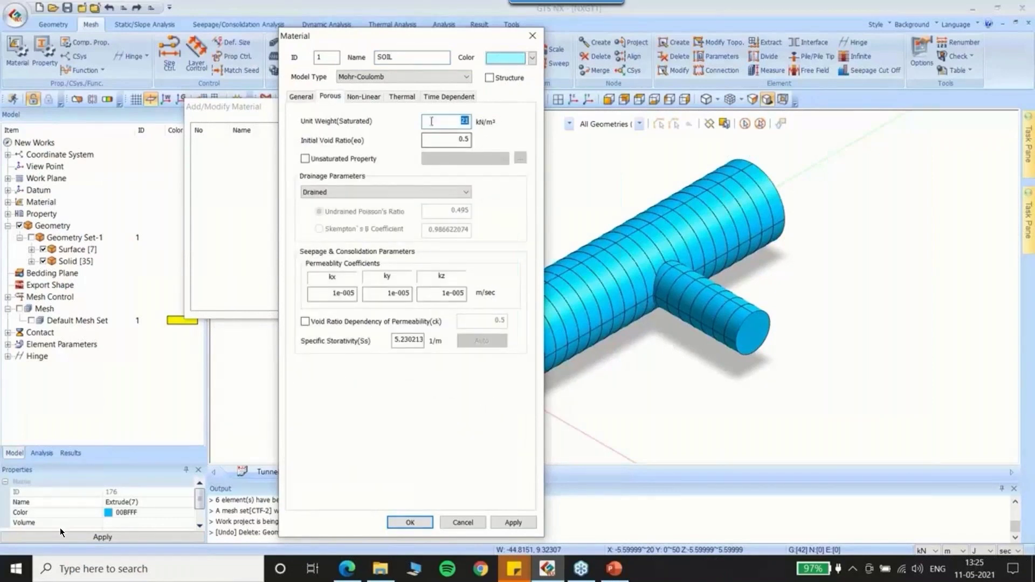
pyautogui.hotkey('ctrl', 'Tab')
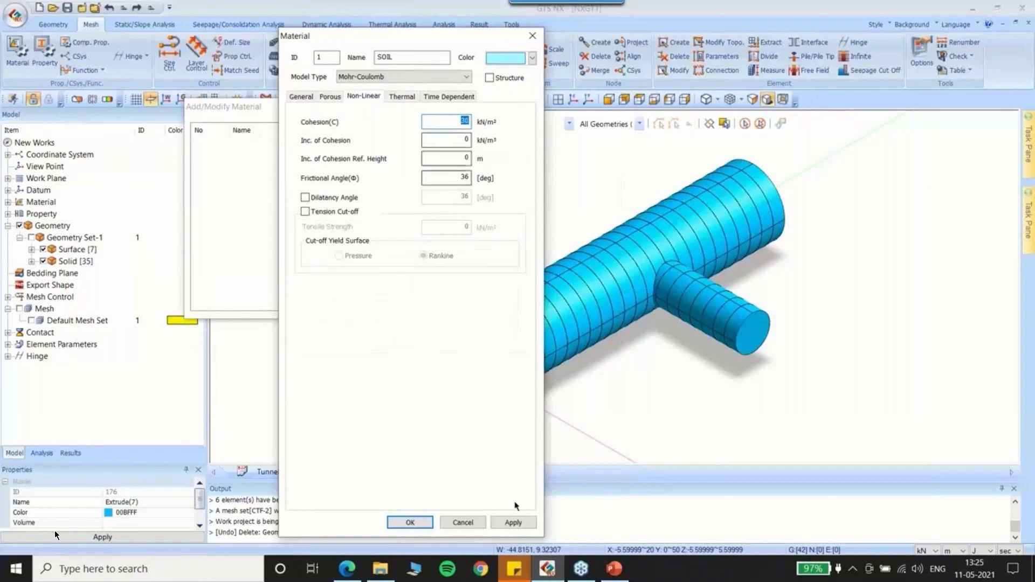
pyautogui.click(410, 522)
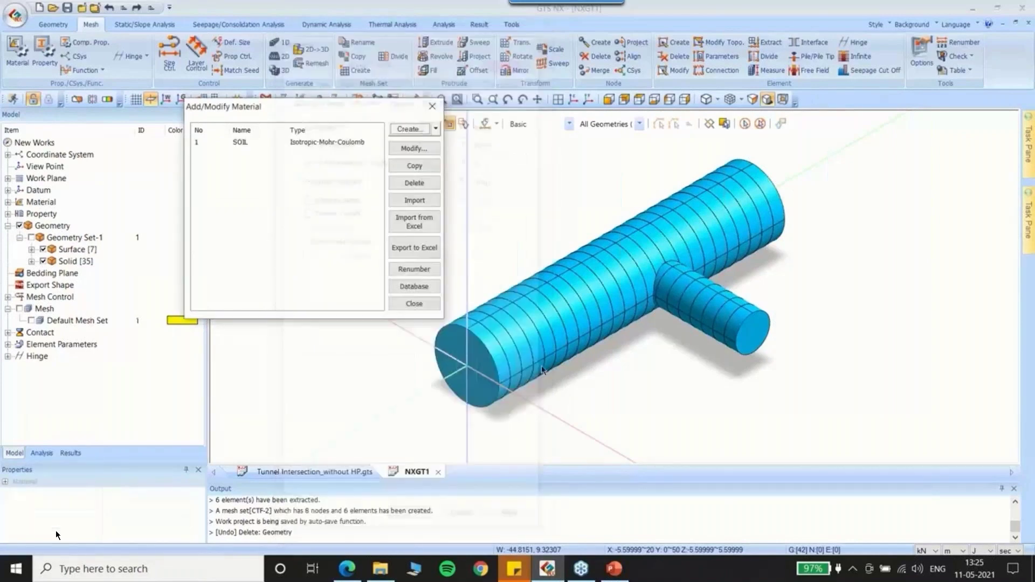
# Create a second isotropic material with the Elastic model type and name it CONRETE
pyautogui.click(435, 129)
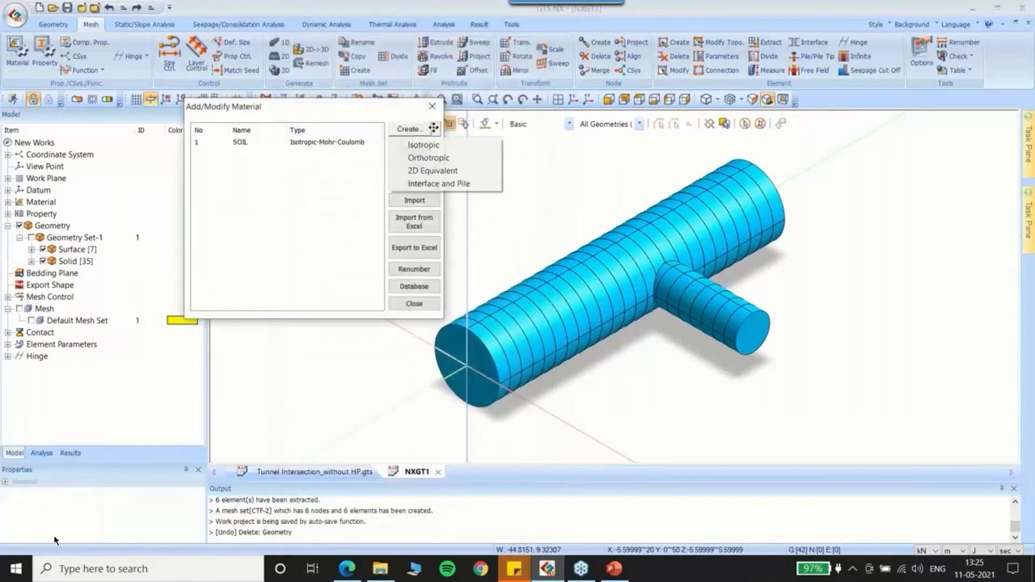
pyautogui.click(423, 144)
pyautogui.press('Tab')
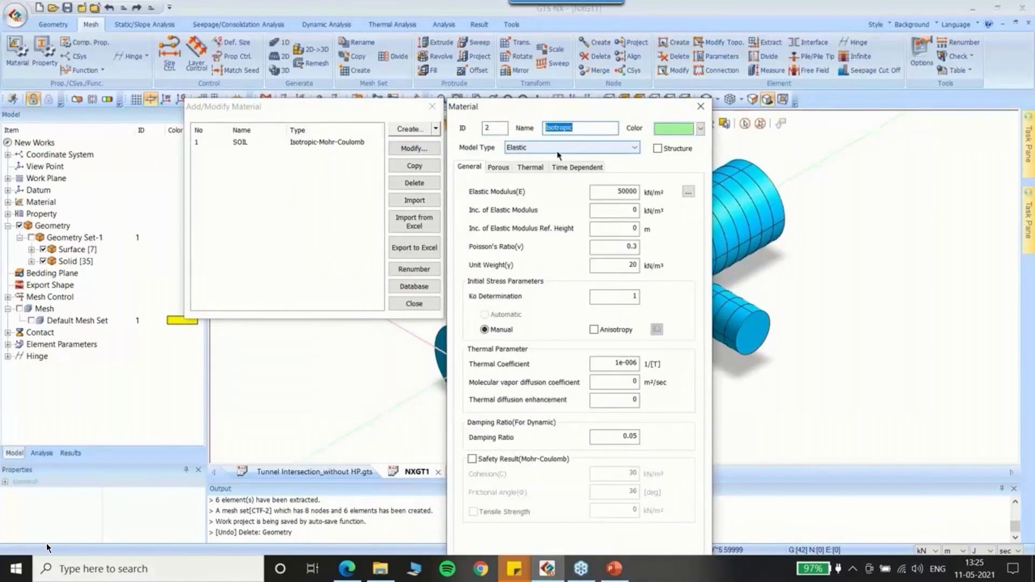
pyautogui.write('CONRETE')
# Give CONRETE an elastic modulus of 2.7E7 kN/m², a Poisson's ratio of 0.2 and a unit weight of 24 kN/m³
pyautogui.doubleClick(631, 191)
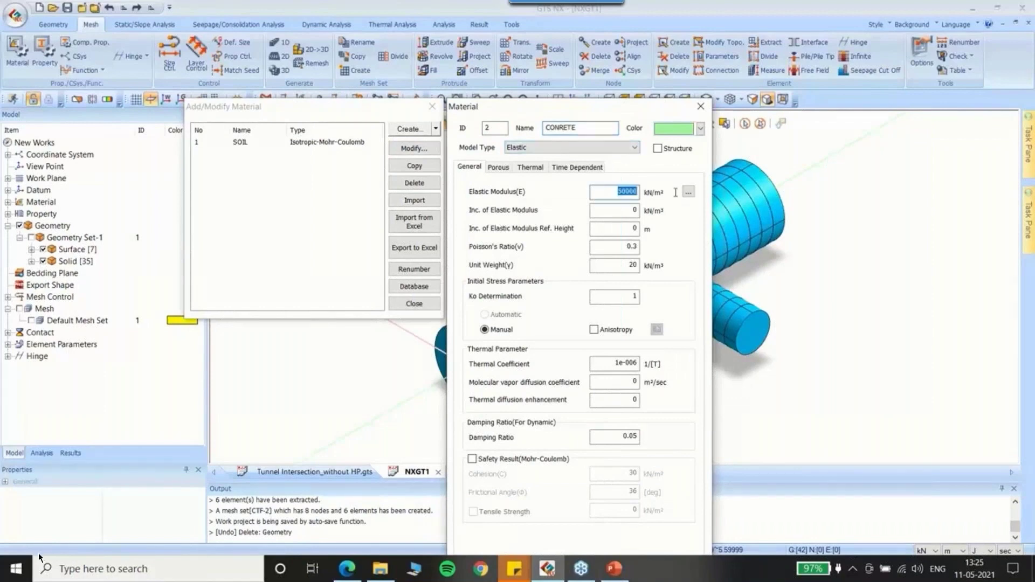
pyautogui.write('2.7E7')
pyautogui.moveTo(624, 247); pyautogui.dragTo(717, 241)
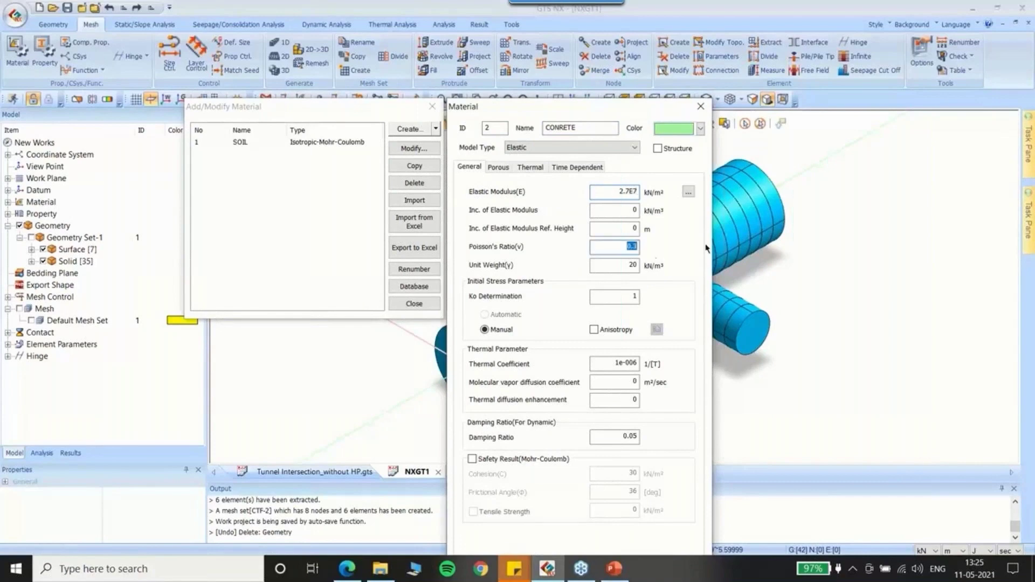
pyautogui.write('0.2')
pyautogui.doubleClick(619, 263)
pyautogui.write('24')
# Mark CONRETE as a structure material with elastic modulus 2.7E7, Poisson's ratio 0.2 and unit weight 24, save it and finish the material definitions
pyautogui.click(657, 149)
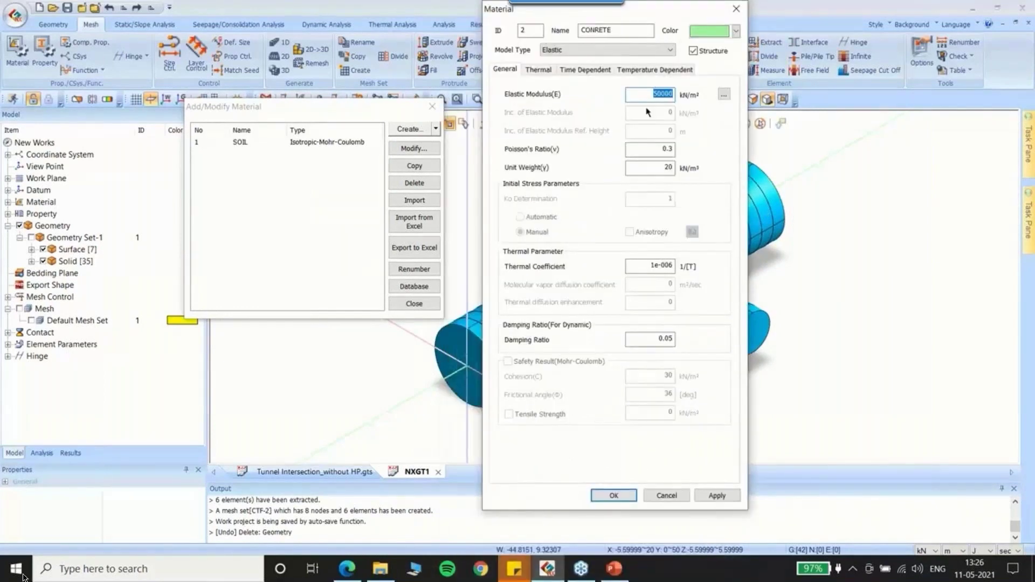
pyautogui.write('2.7E7')
pyautogui.press('Tab')
pyautogui.write('0.2')
pyautogui.press('Tab')
pyautogui.write('024')
pyautogui.click(614, 496)
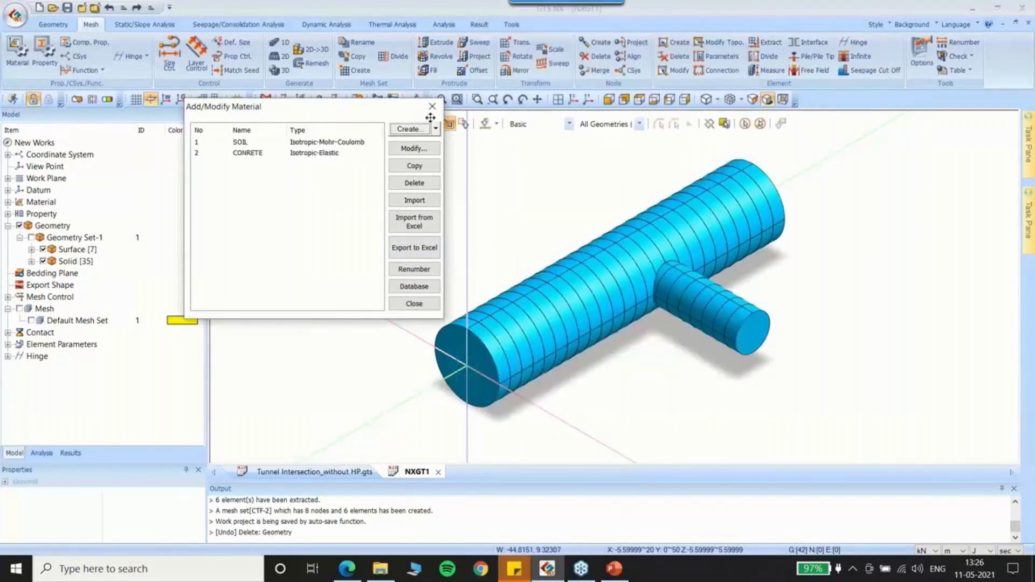
pyautogui.click(432, 107)
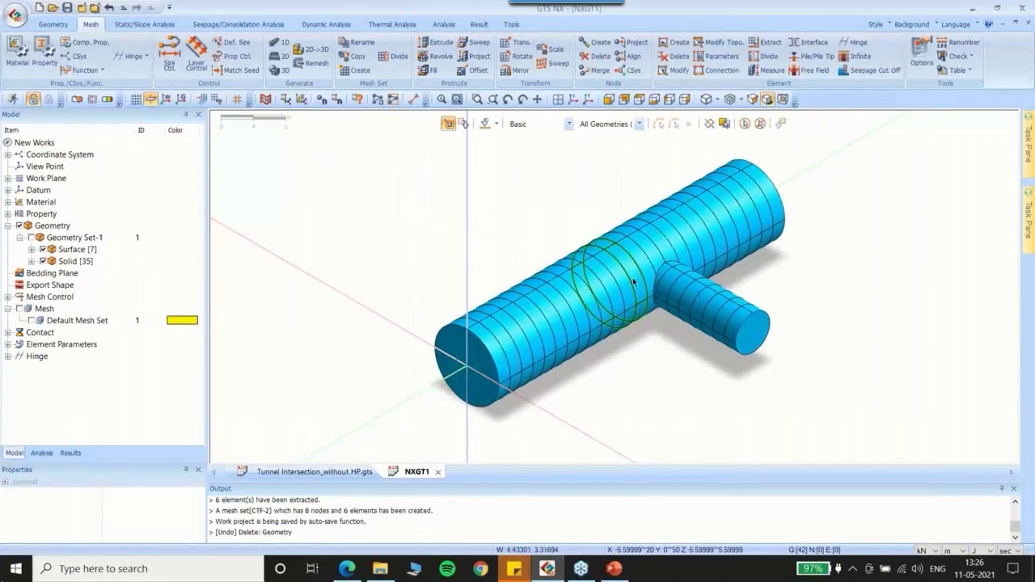
# Draw a grid-snapped rectangular face around the tunnel cross-section in the front plane, from corner (-30, 30) to corner (20, -30)
pyautogui.moveTo(634, 281); pyautogui.dragTo(559, 306, button='middle')
pyautogui.hotkey('ctrl', 'shift', 'f')
pyautogui.scroll(-4, 567, 312)
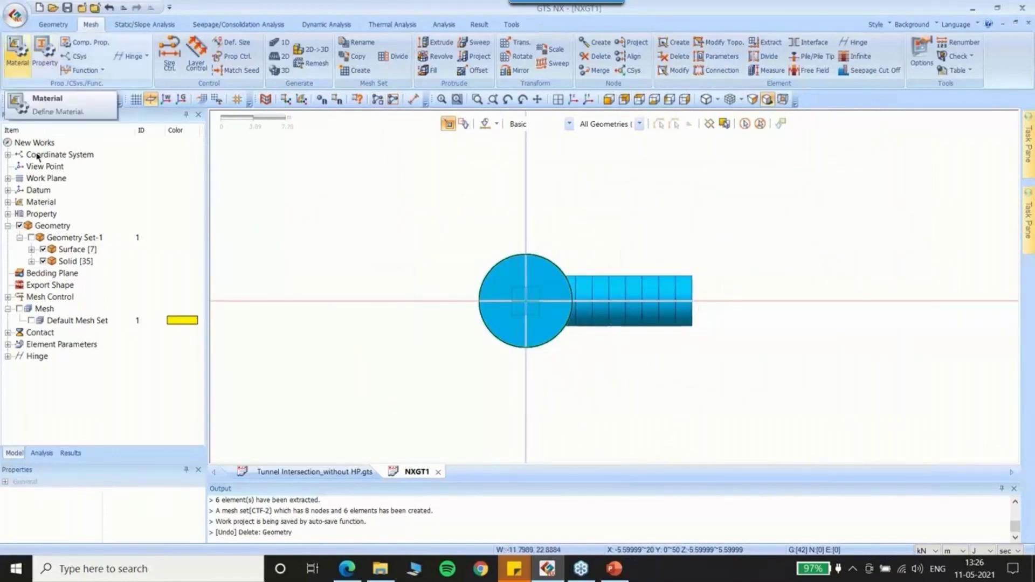
pyautogui.click(53, 24)
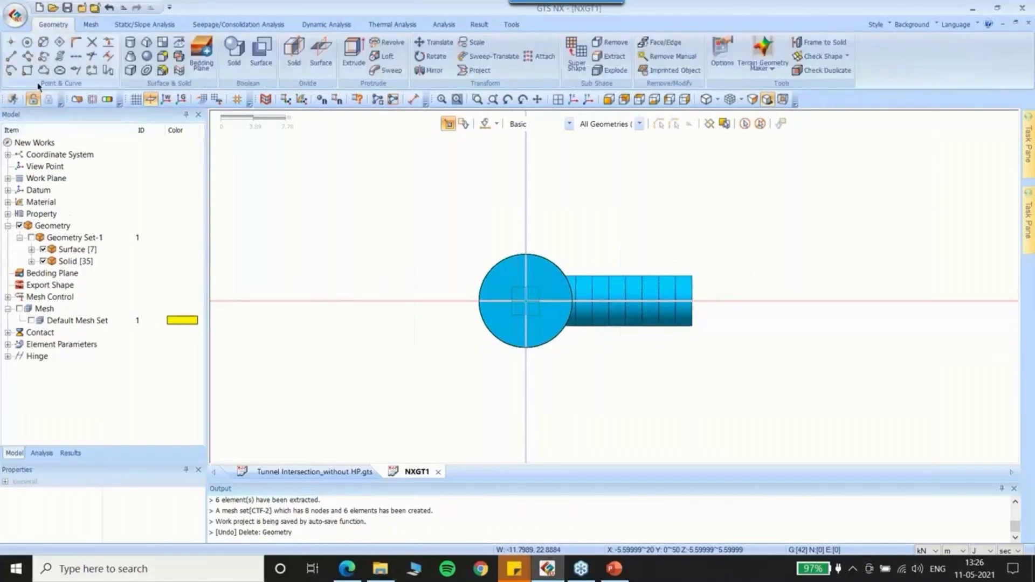
pyautogui.click(153, 99)
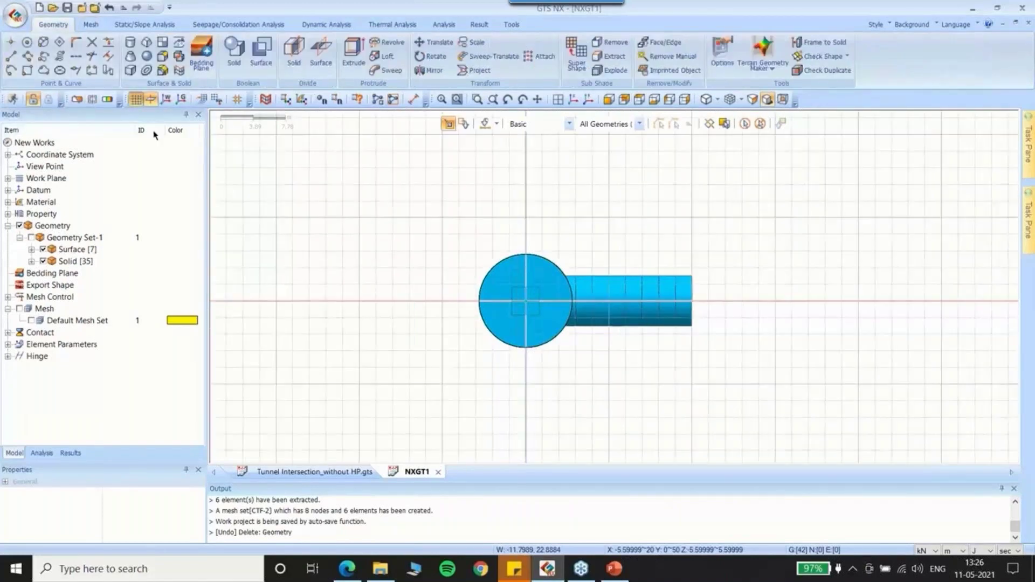
pyautogui.scroll(-3, 562, 326)
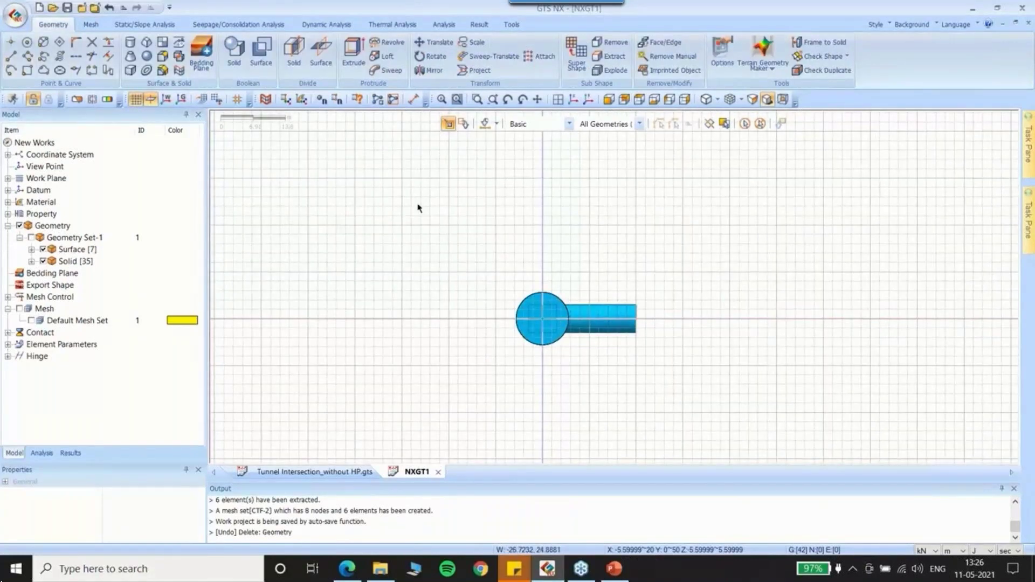
pyautogui.click(26, 70)
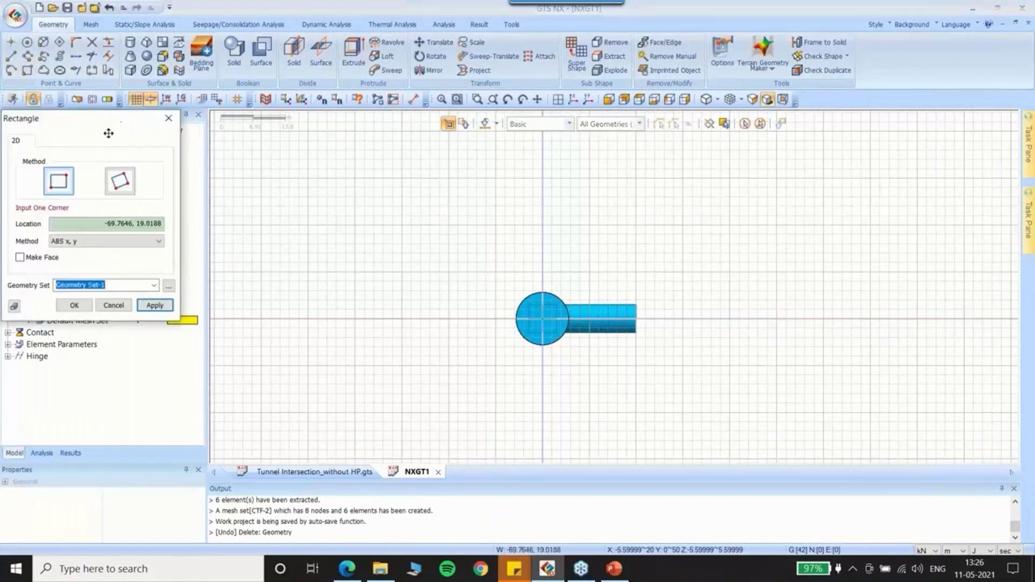
pyautogui.moveTo(109, 133); pyautogui.dragTo(234, 26)
pyautogui.click(163, 152)
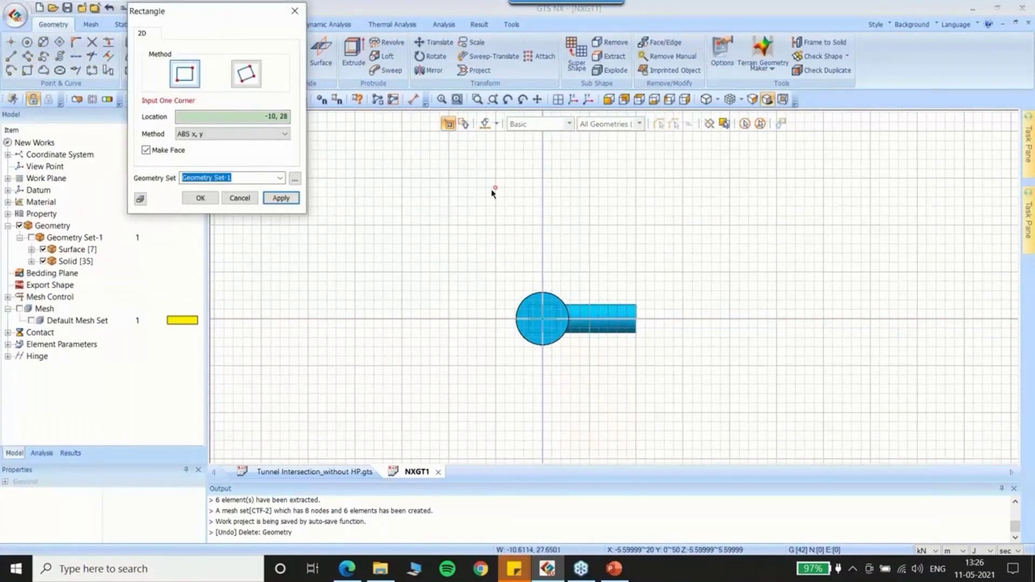
pyautogui.click(402, 184)
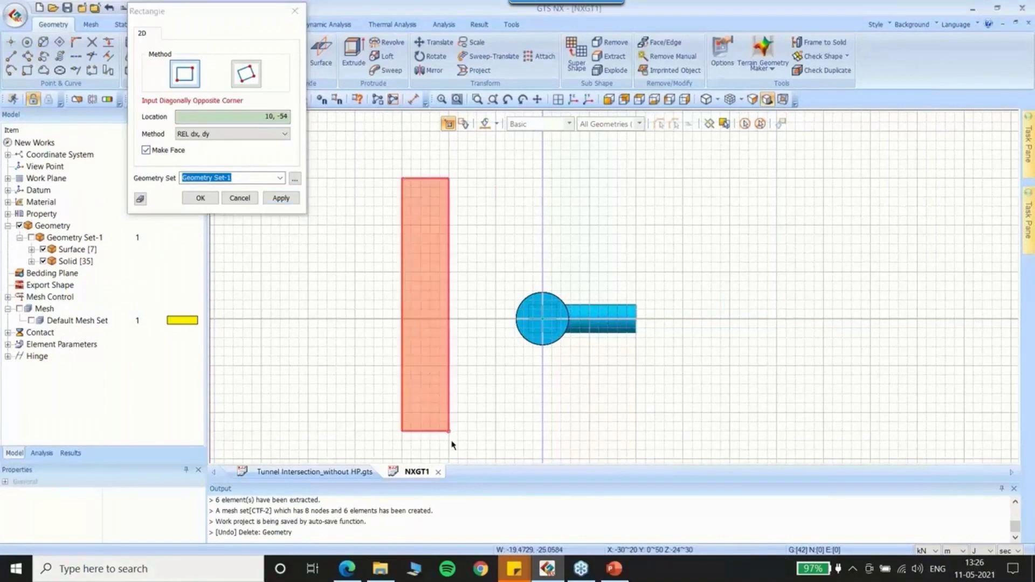
pyautogui.click(636, 460)
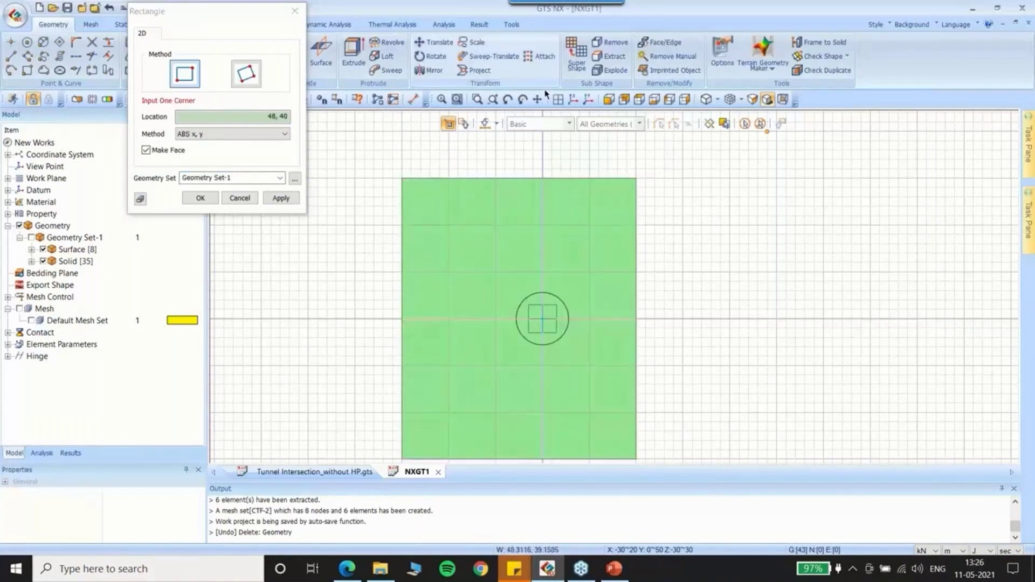
pyautogui.click(572, 102)
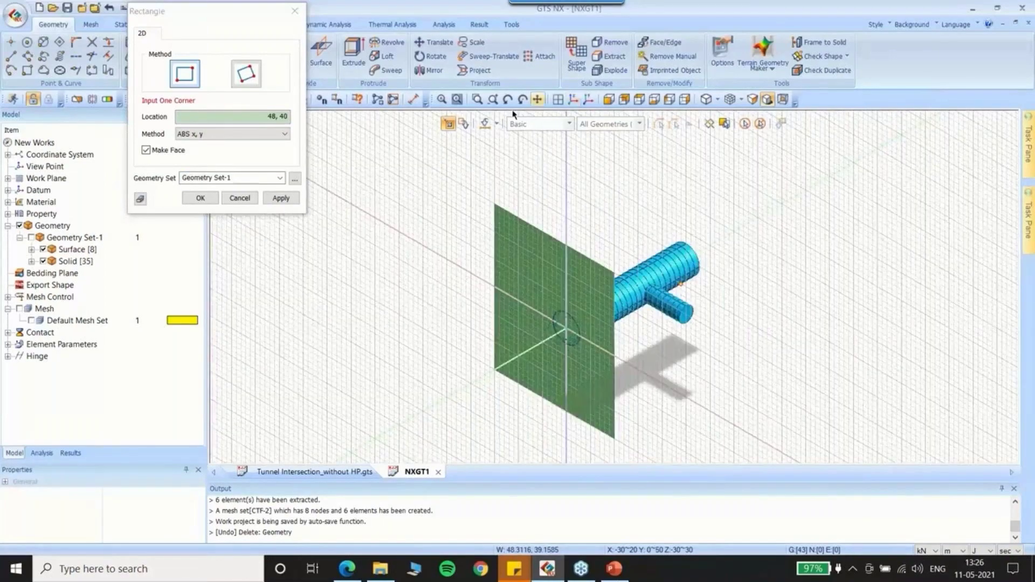
pyautogui.press('Escape')
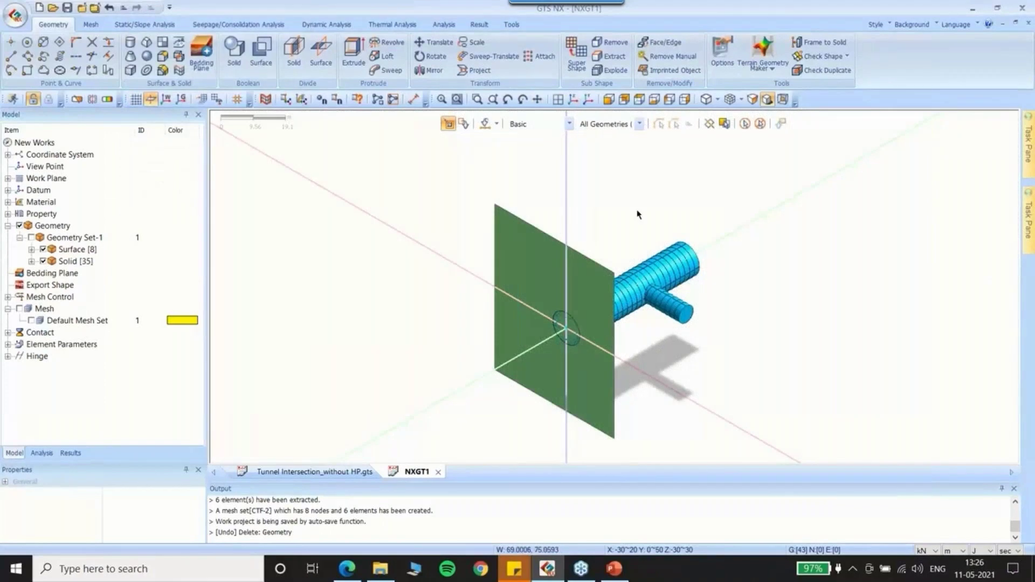
# Extrude the rectangular face 50 m along the main tunnel's axis as a solid soil block
pyautogui.click(554, 257)
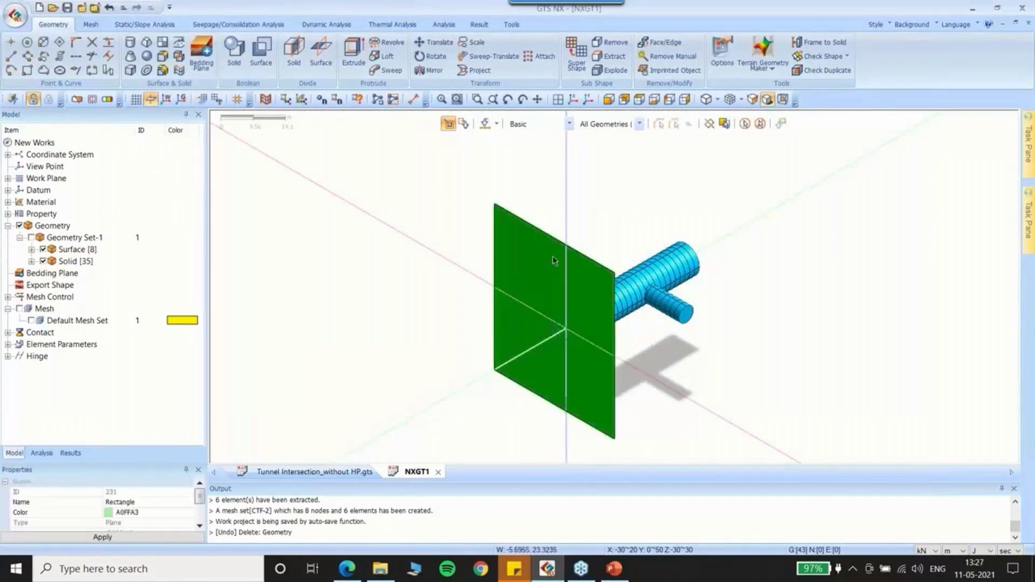
pyautogui.click(357, 51)
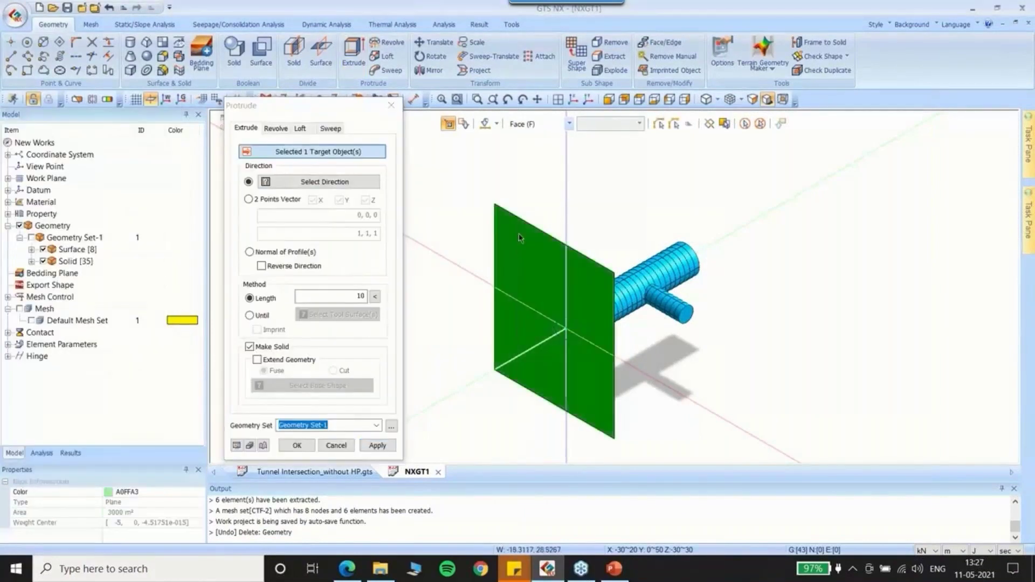
pyautogui.click(379, 184)
pyautogui.click(789, 195)
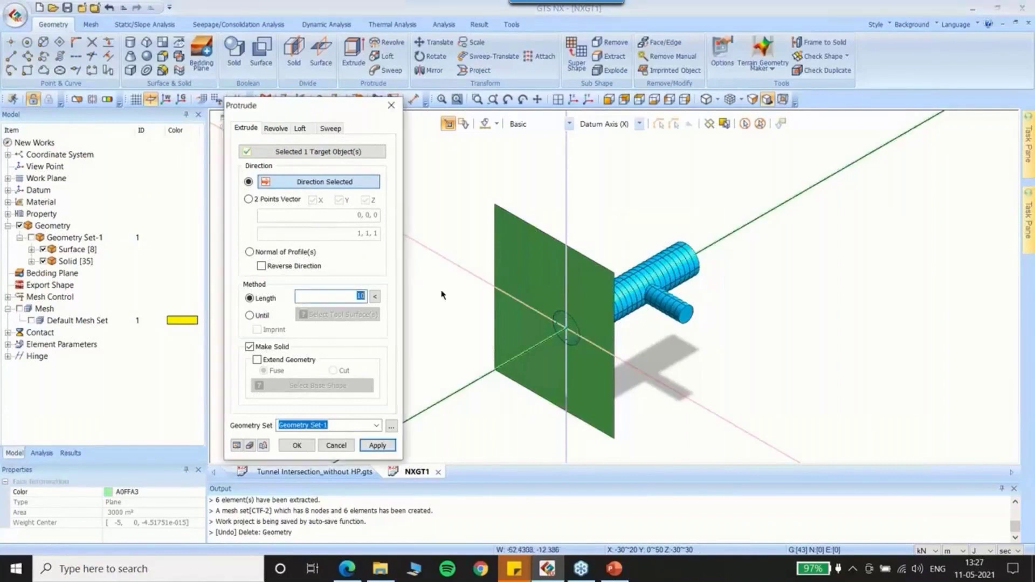
pyautogui.write('540')
pyautogui.press('BackSpace')
pyautogui.press('BackSpace')
pyautogui.write('0')
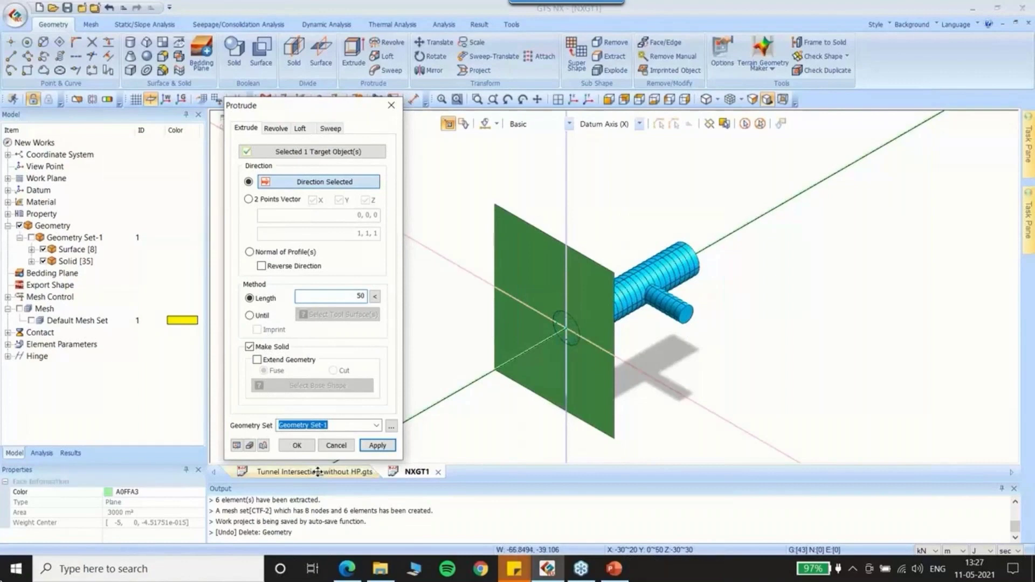
pyautogui.click(297, 445)
# Hide the rectangular profile face at the front of the soil block
pyautogui.click(546, 274)
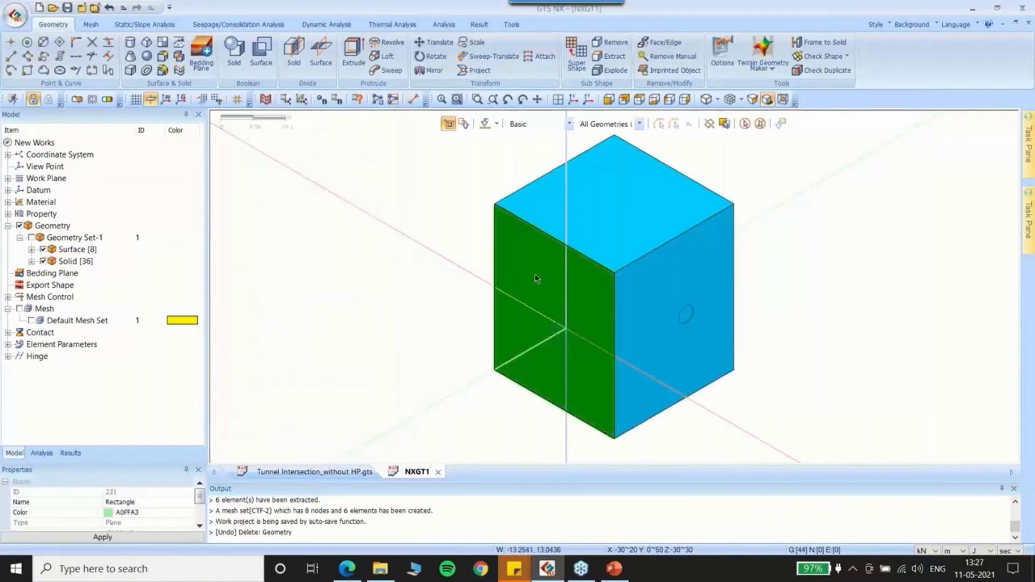
pyautogui.rightClick(537, 278)
pyautogui.click(546, 294)
pyautogui.scroll(-1, 367, 291)
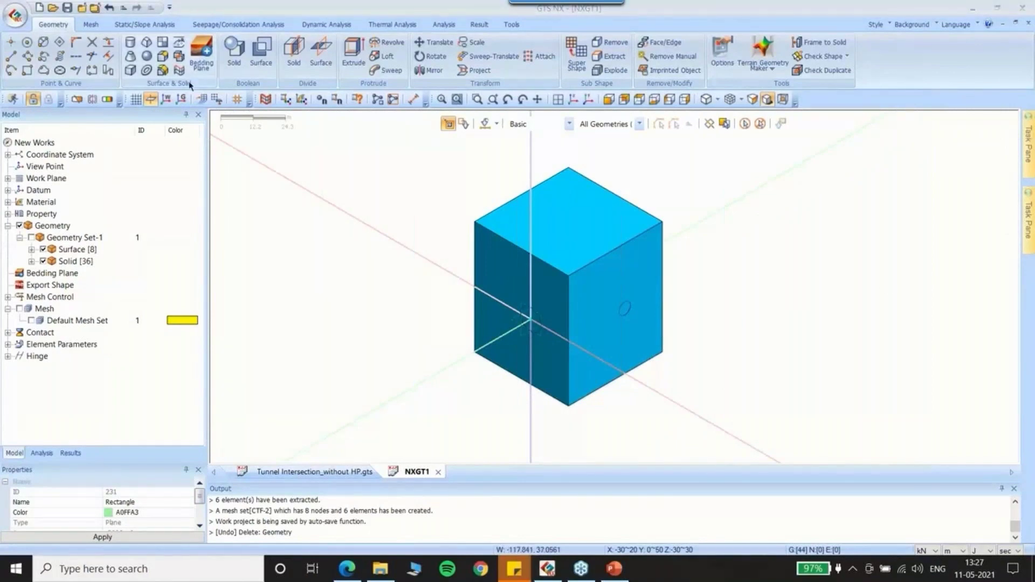
pyautogui.click(175, 64)
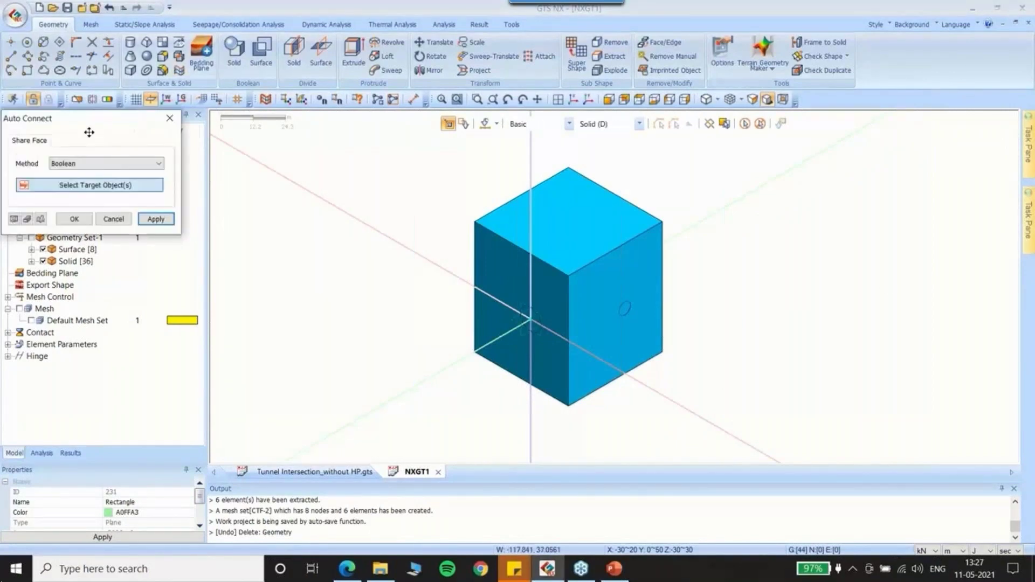
pyautogui.moveTo(88, 131); pyautogui.dragTo(229, 139)
pyautogui.click(745, 124)
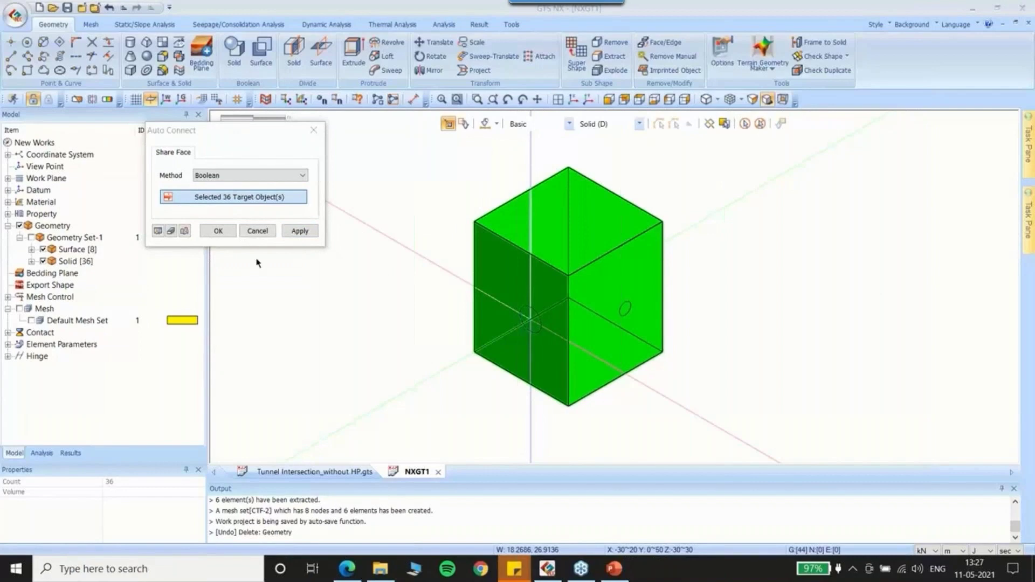
pyautogui.click(258, 231)
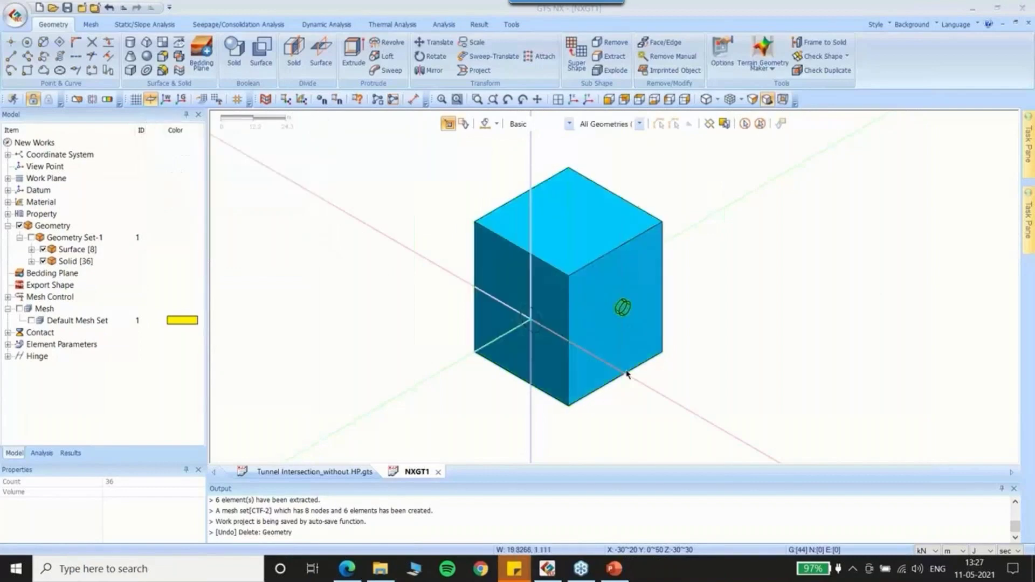
# Make the extruded soil block transparent and inspect the tunnels inside it
pyautogui.click(539, 253)
pyautogui.rightClick(538, 251)
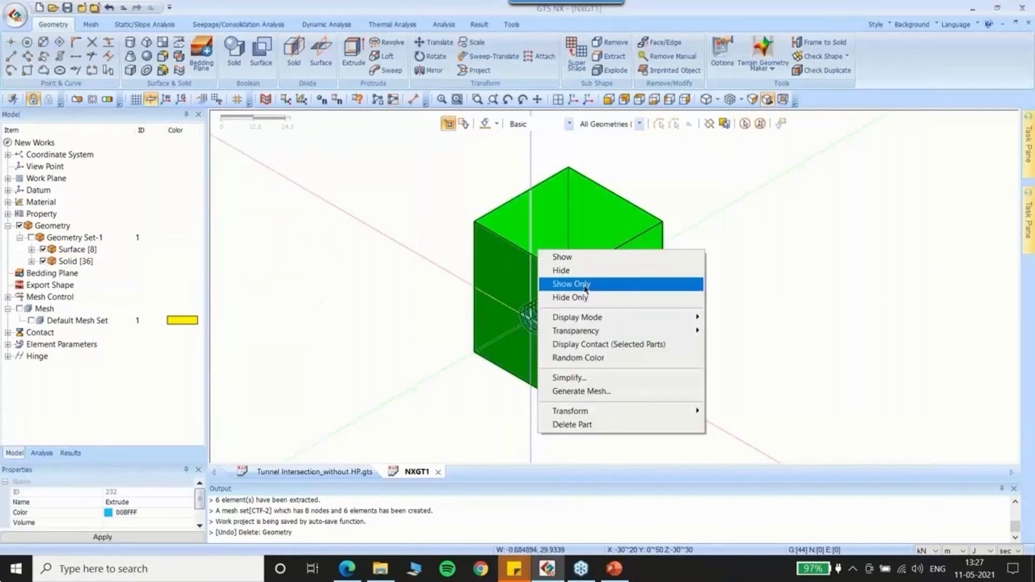
pyautogui.moveTo(576, 331)
pyautogui.click(733, 331)
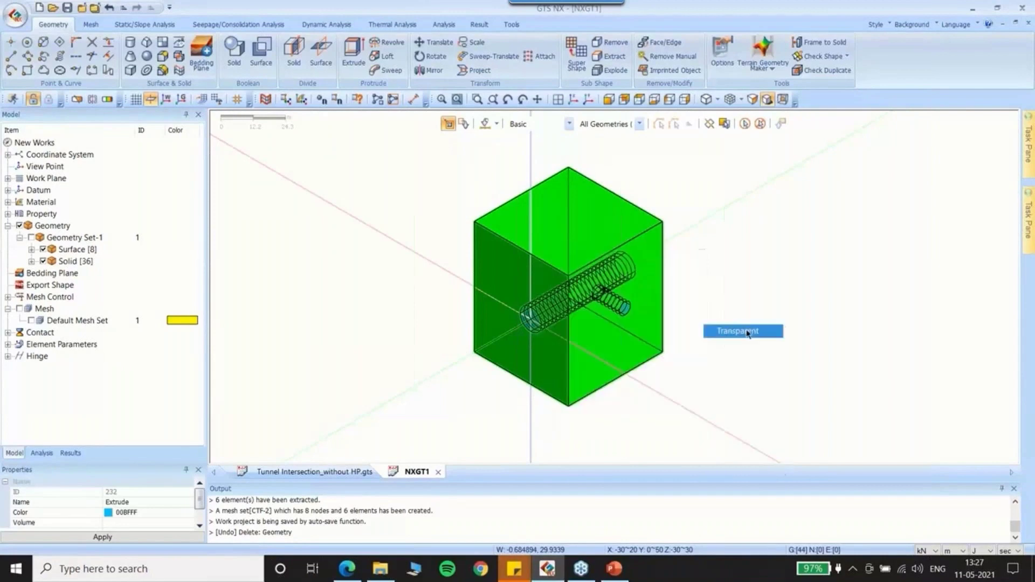
pyautogui.scroll(3, 607, 335)
pyautogui.click(233, 303)
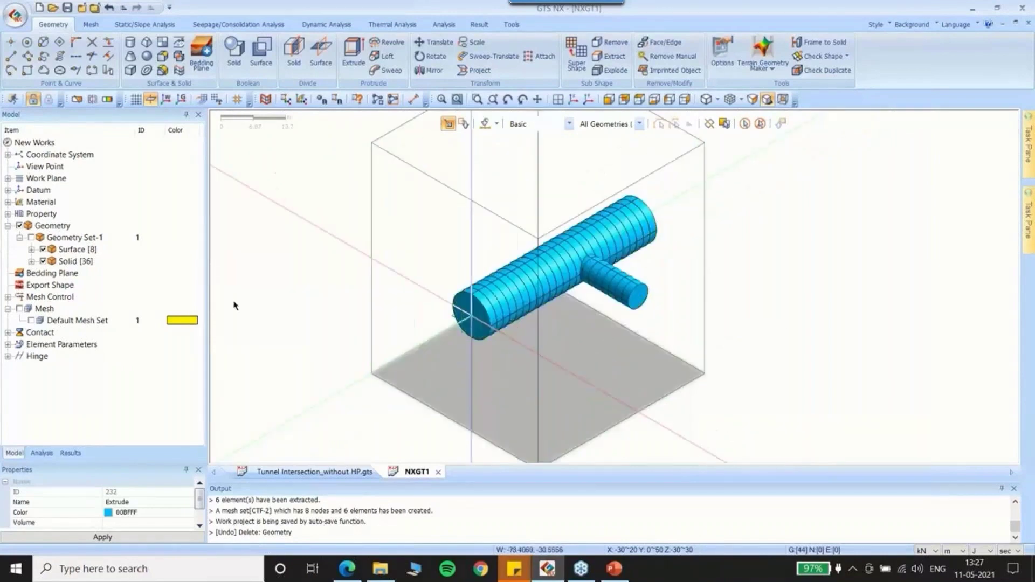
pyautogui.moveTo(758, 203)
pyautogui.mouseDown(button='middle')
pyautogui.moveTo(761, 189)
pyautogui.moveTo(745, 195)
pyautogui.mouseUp(button='middle')
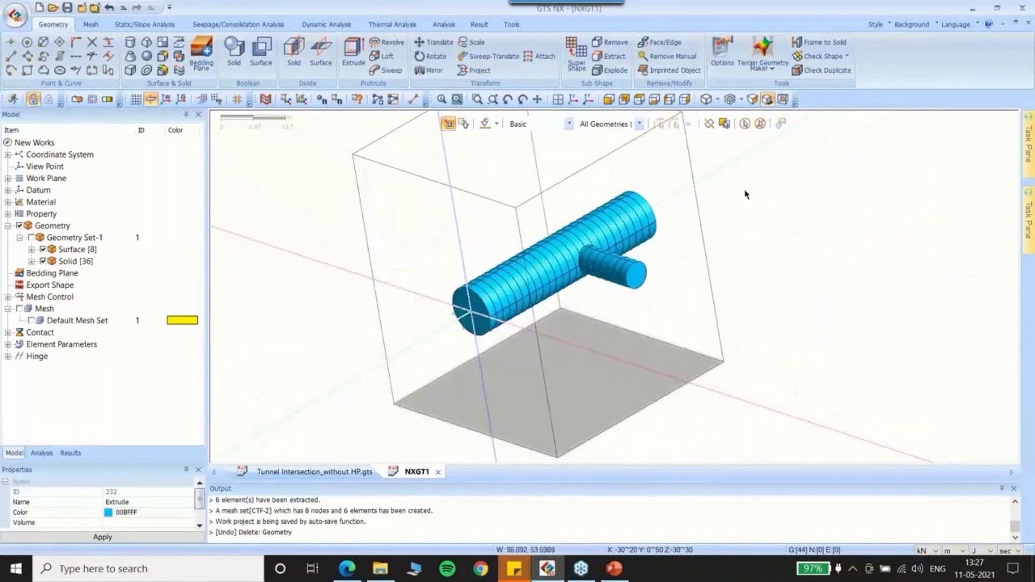
pyautogui.scroll(4, 745, 195)
pyautogui.click(572, 99)
pyautogui.click(570, 100)
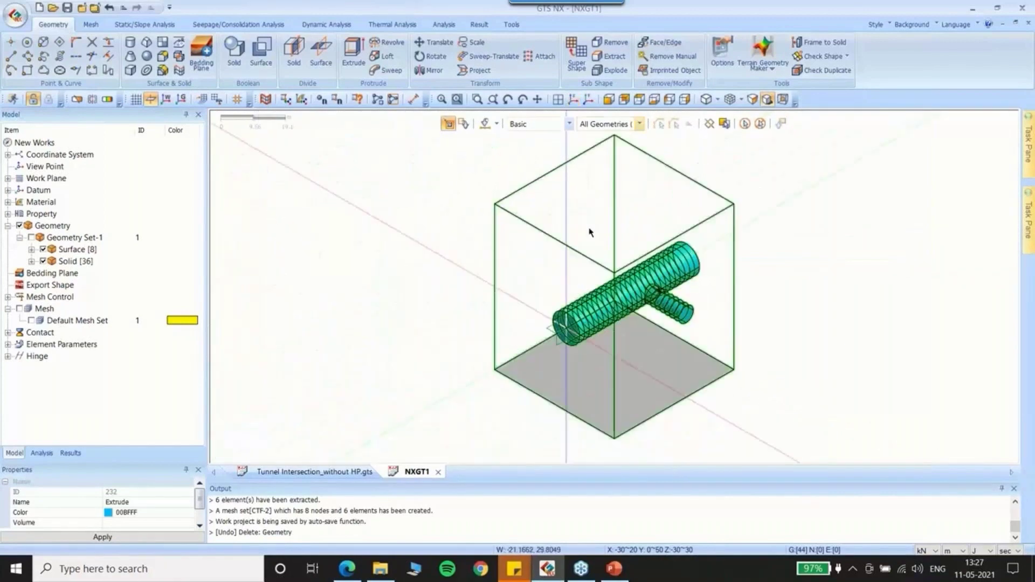
# Try to hide the main tunnel's solids in the front view
pyautogui.rightClick(589, 256)
pyautogui.click(609, 275)
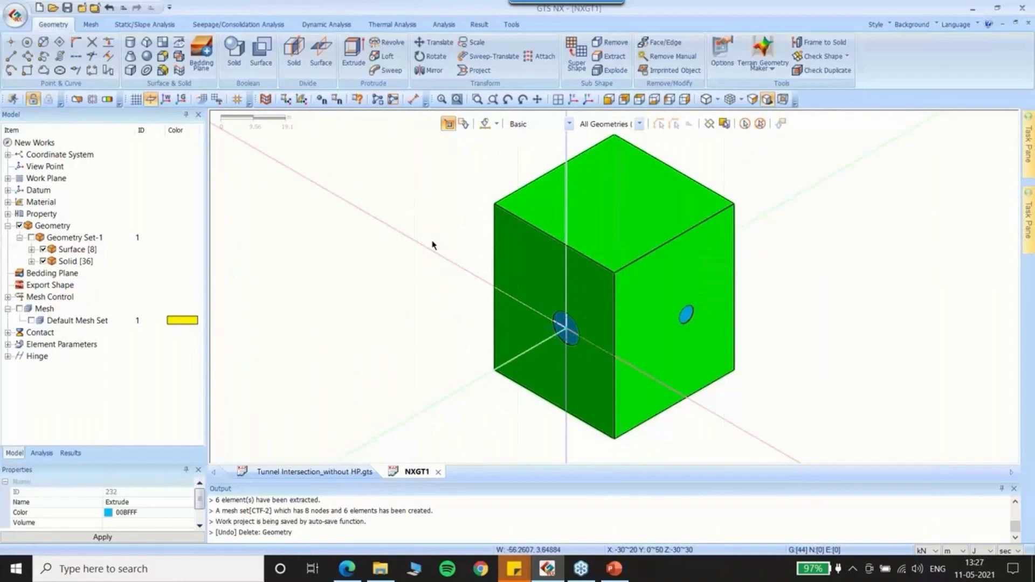
pyautogui.click(610, 100)
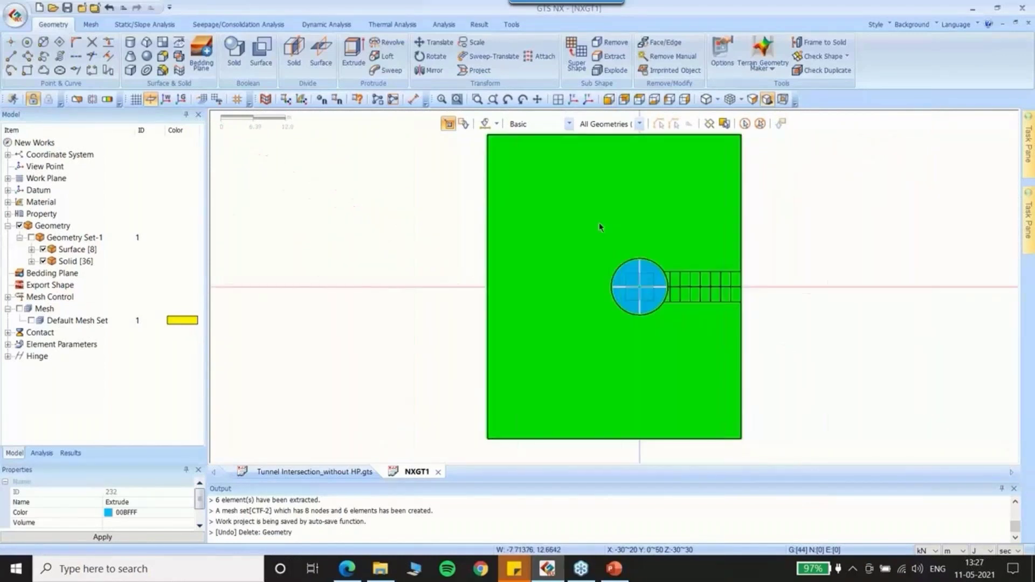
pyautogui.rightClick(631, 290)
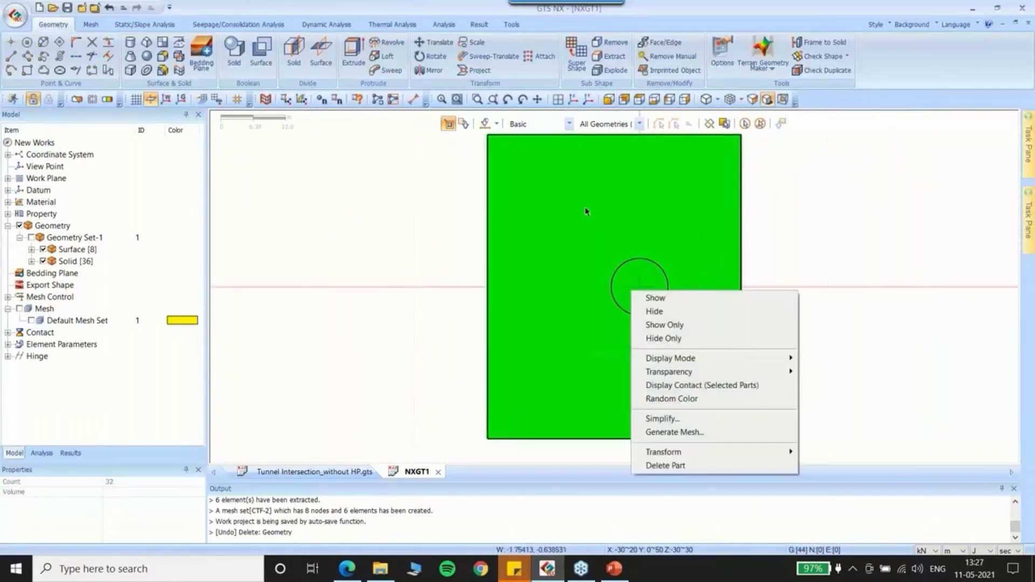
pyautogui.click(587, 212)
pyautogui.rightClick(625, 292)
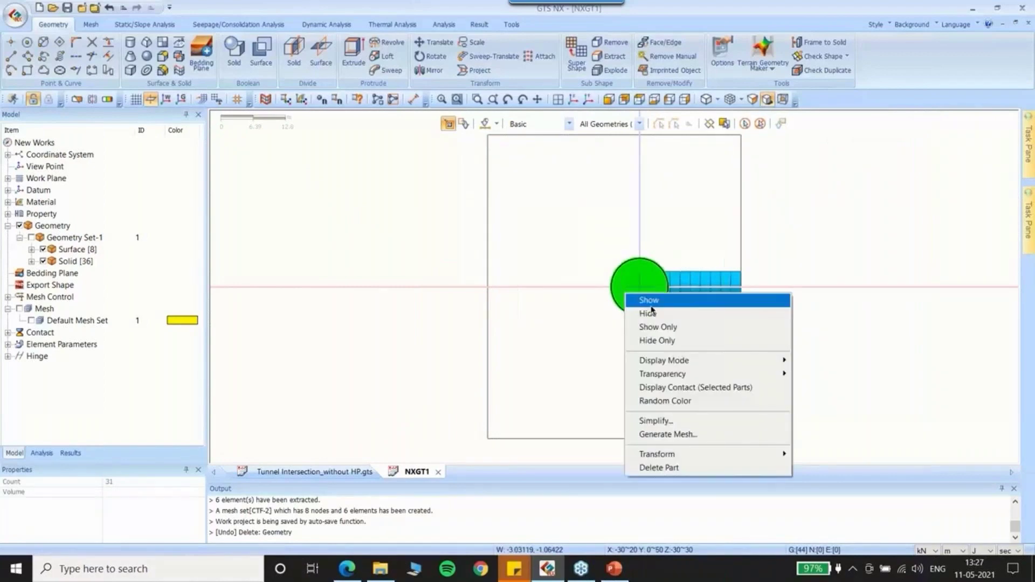
pyautogui.click(651, 313)
pyautogui.click(501, 8)
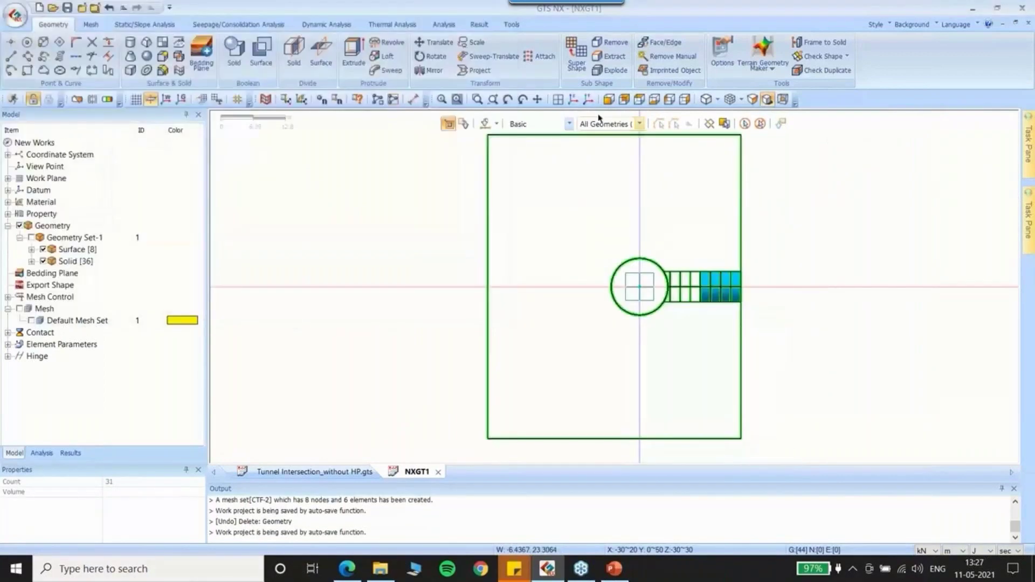
pyautogui.click(574, 100)
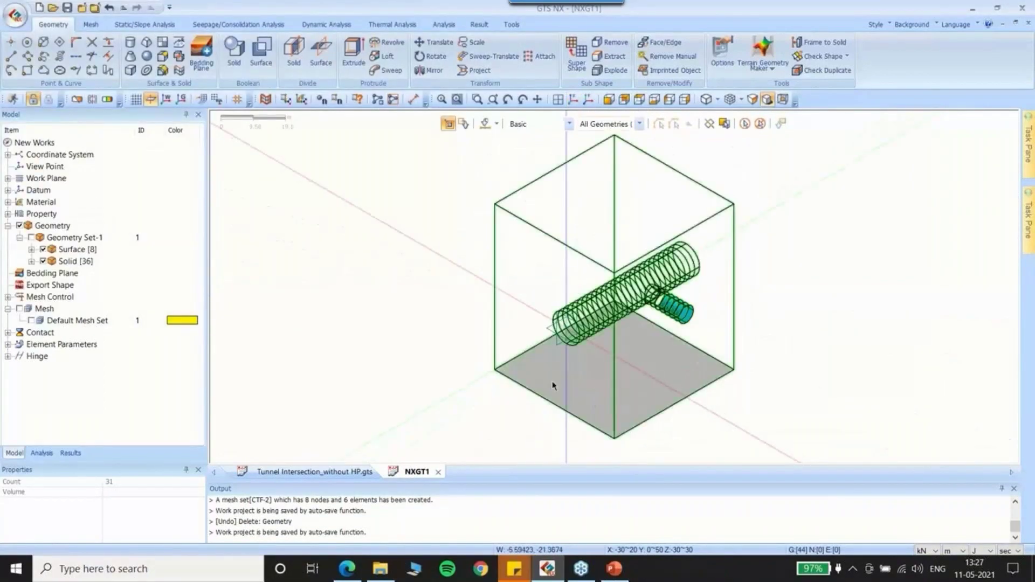
# Hide the soil block solid
pyautogui.click(540, 227)
pyautogui.rightClick(539, 227)
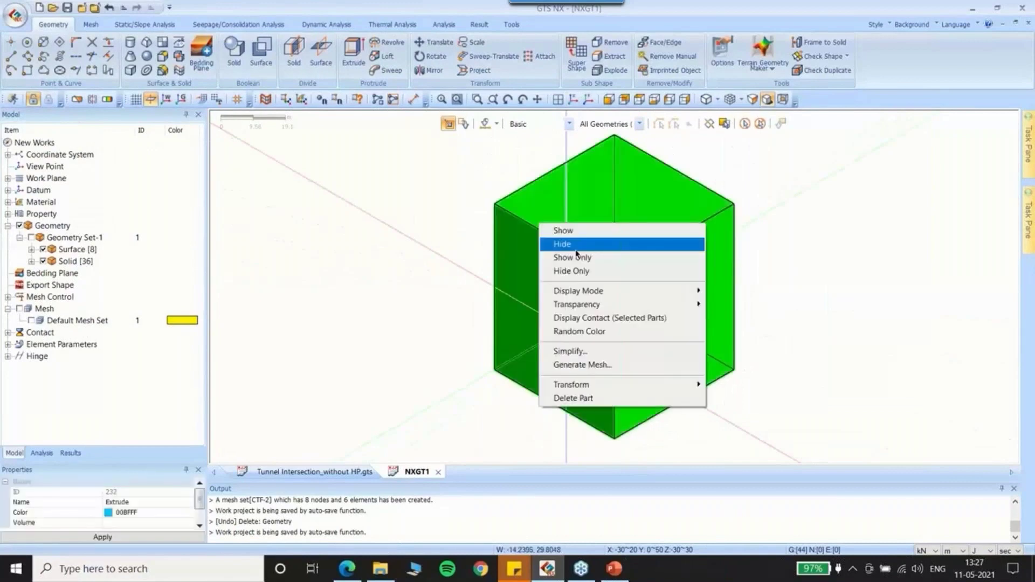
pyautogui.click(569, 245)
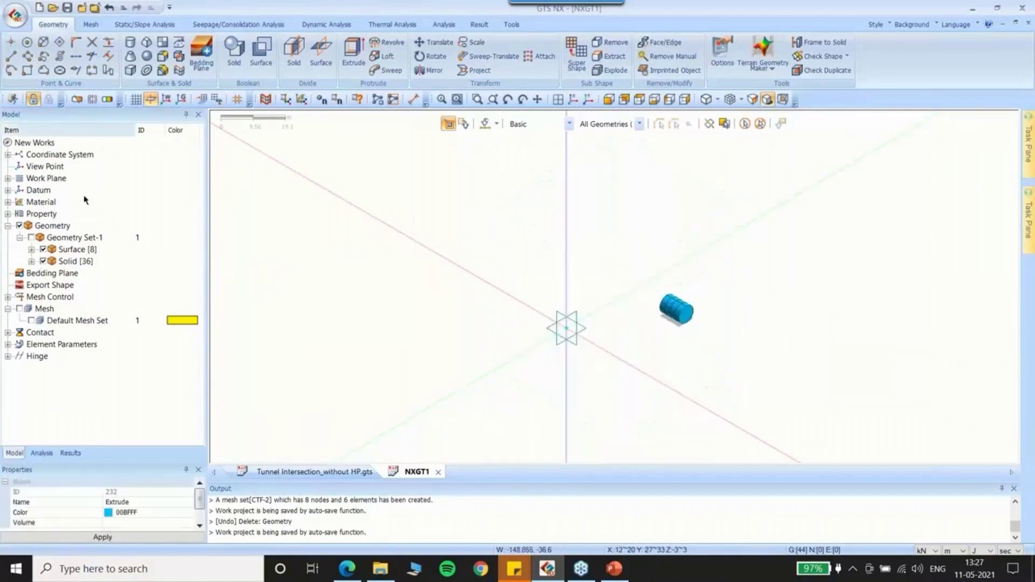
# Show all the solids again and restore the soil block's opaque display
pyautogui.click(44, 261)
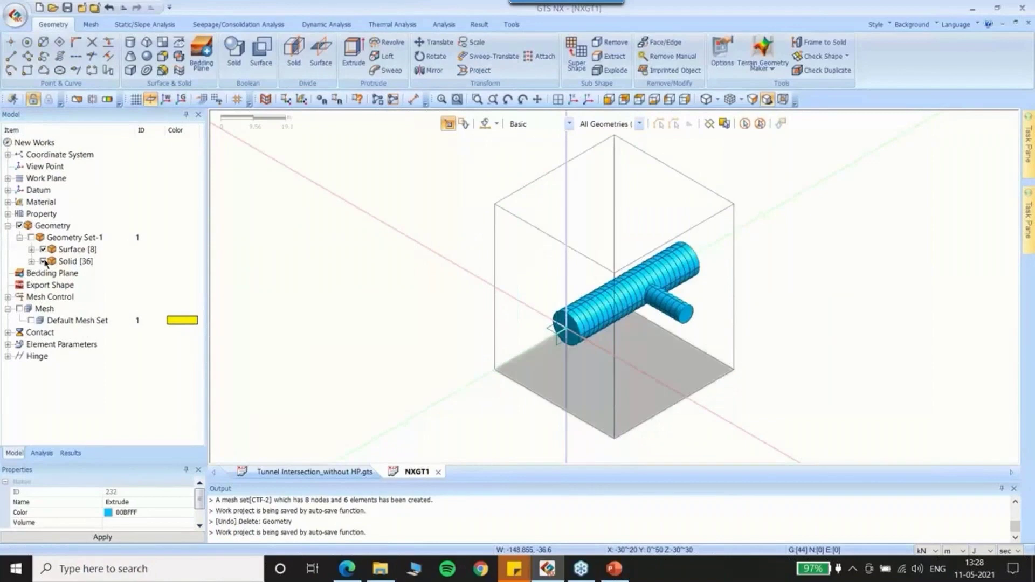
pyautogui.rightClick(536, 212)
pyautogui.moveTo(668, 289)
pyautogui.click(767, 426)
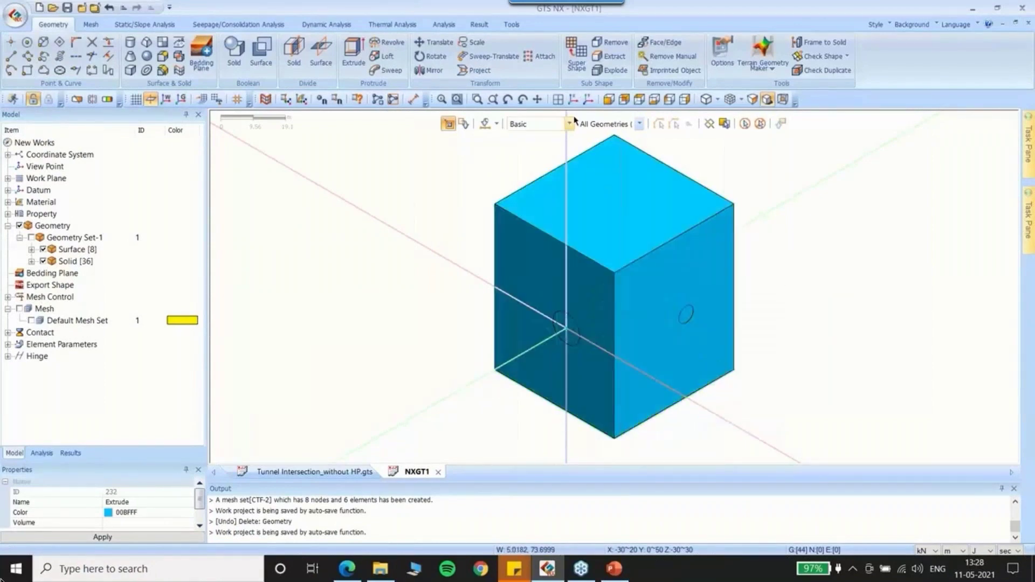
# Select all the main tunnel's solids in the front view and hide them
pyautogui.moveTo(620, 302); pyautogui.dragTo(587, 292, button='middle')
pyautogui.click(608, 99)
pyautogui.moveTo(575, 246); pyautogui.dragTo(697, 353)
pyautogui.rightClick(652, 272)
pyautogui.click(669, 289)
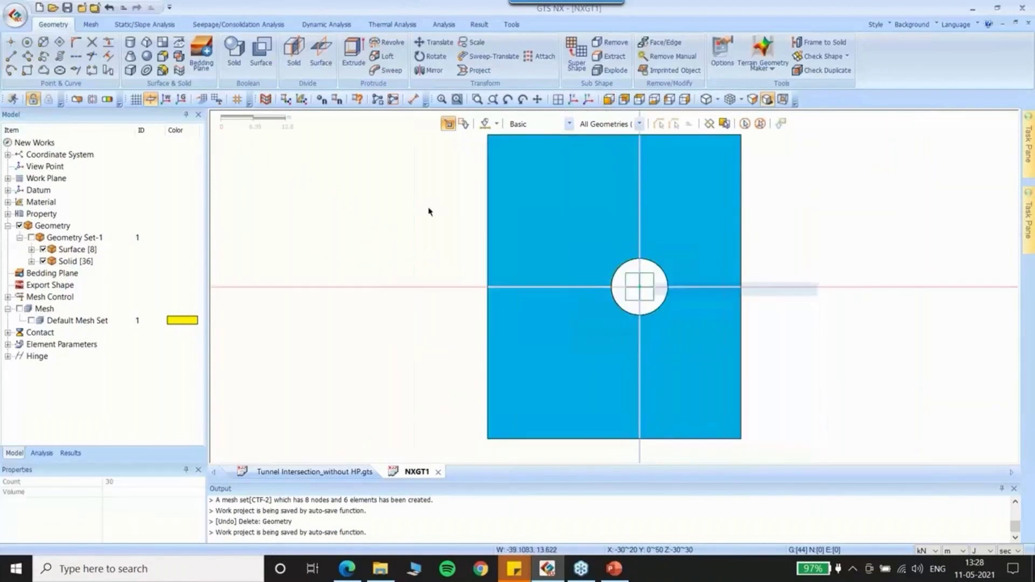
# Select the side tunnel's solids in the side view and hide them
pyautogui.click(573, 99)
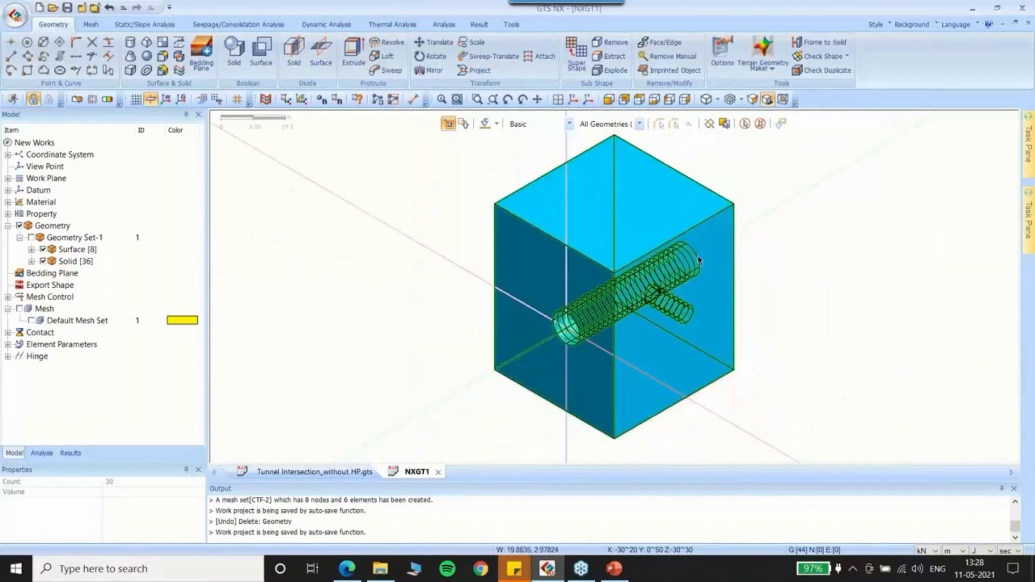
pyautogui.moveTo(731, 280); pyautogui.dragTo(675, 260, button='middle')
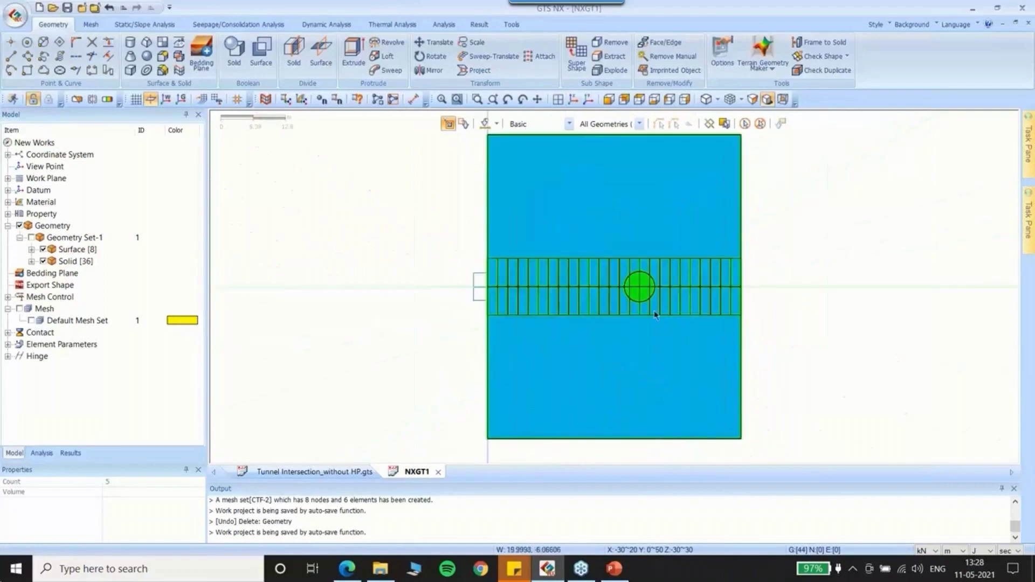
pyautogui.rightClick(640, 280)
pyautogui.click(669, 298)
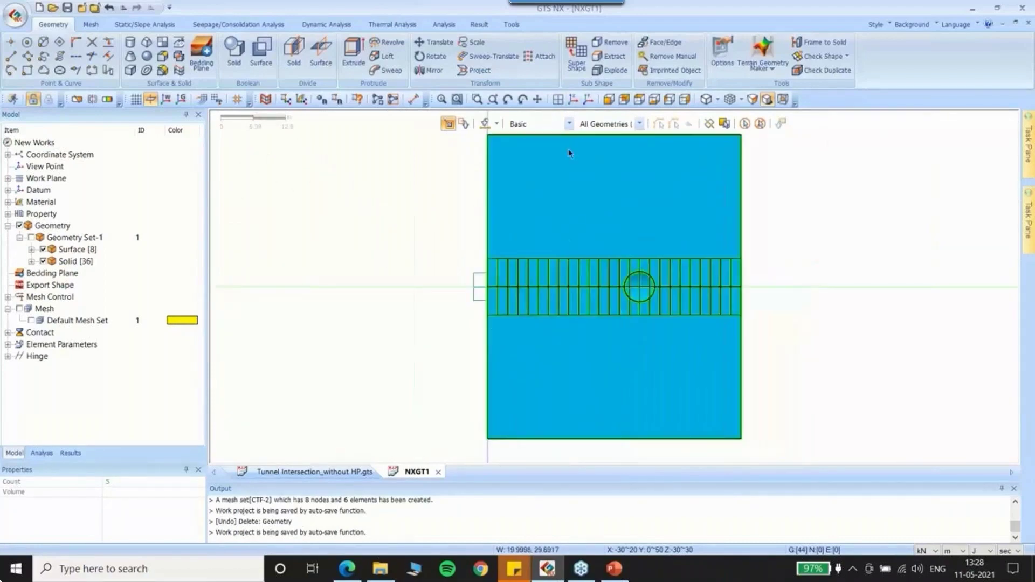
# Inspect the tunnel openings and cavities in the soil block from several angles
pyautogui.click(573, 99)
pyautogui.moveTo(640, 255); pyautogui.dragTo(598, 294, button='middle')
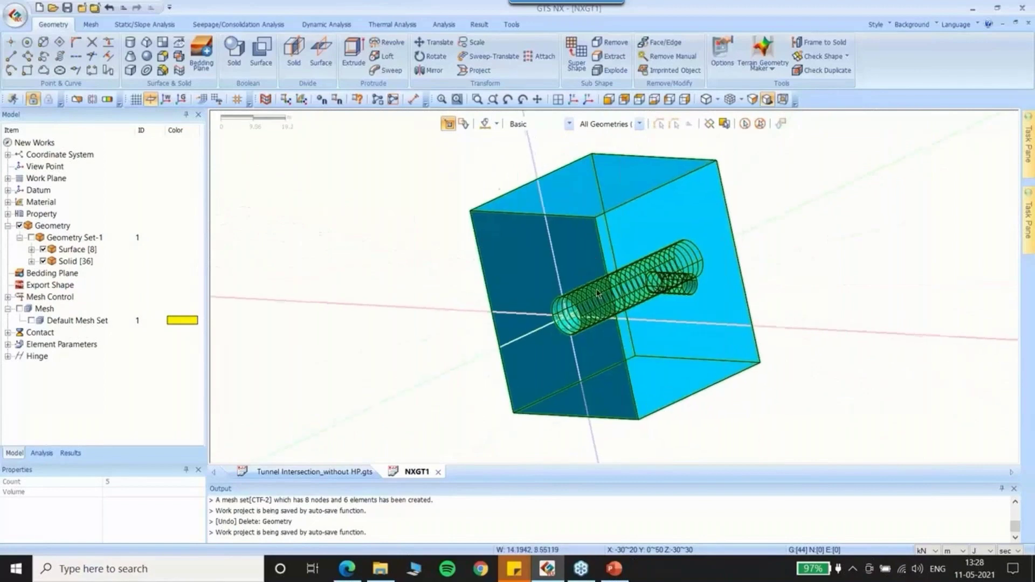
pyautogui.scroll(1, 597, 293)
pyautogui.scroll(2, 601, 251)
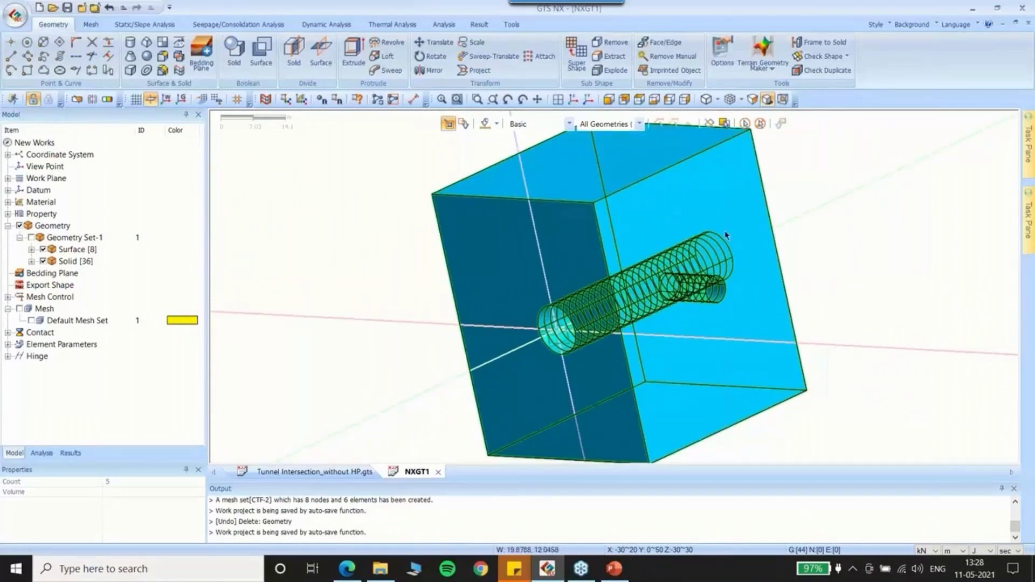
pyautogui.click(574, 101)
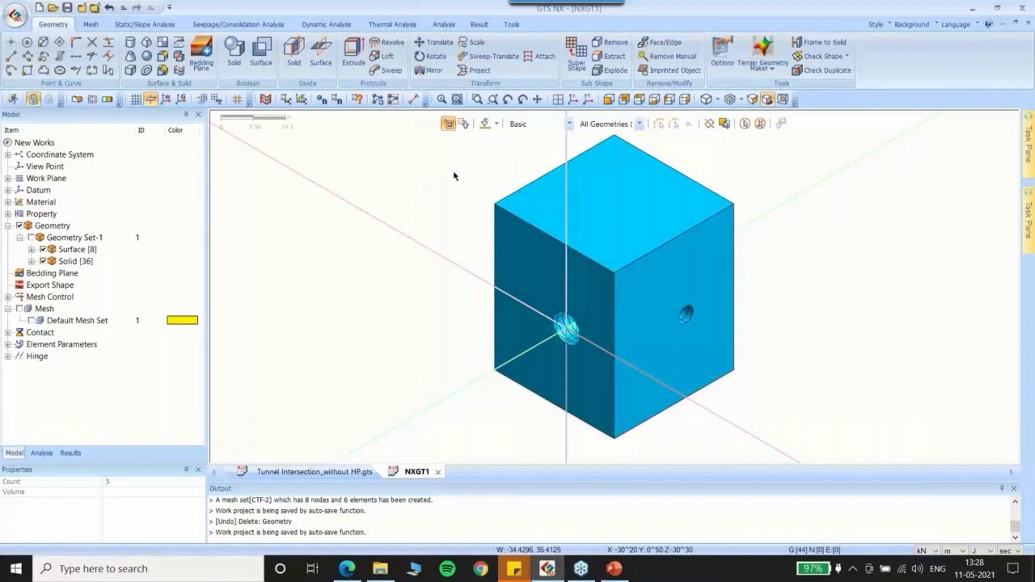
pyautogui.scroll(-4, 469, 319)
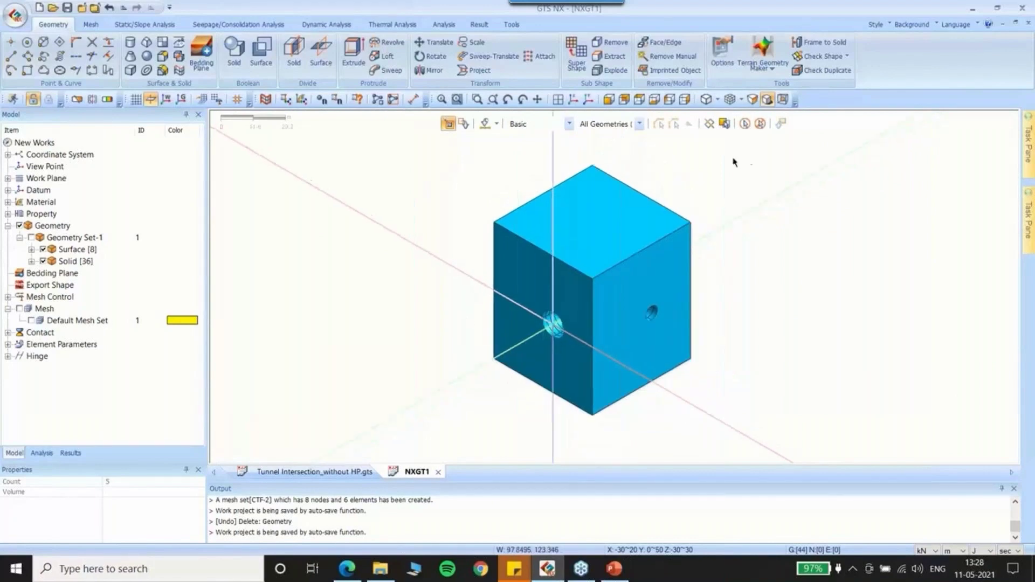
pyautogui.scroll(3, 583, 190)
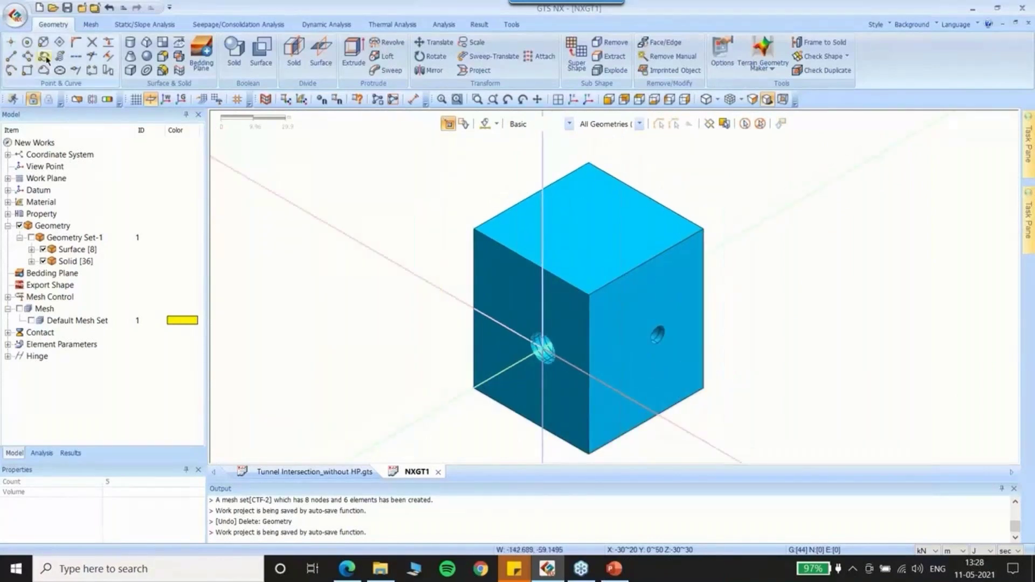
# Start a new 2D mesh property and name it LINER
pyautogui.click(91, 40)
pyautogui.click(89, 27)
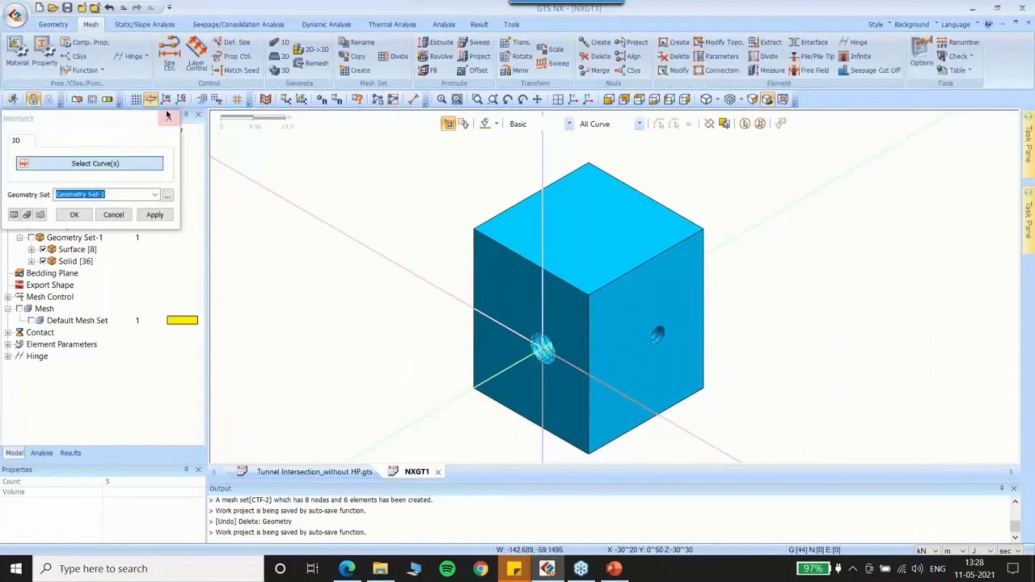
pyautogui.click(45, 51)
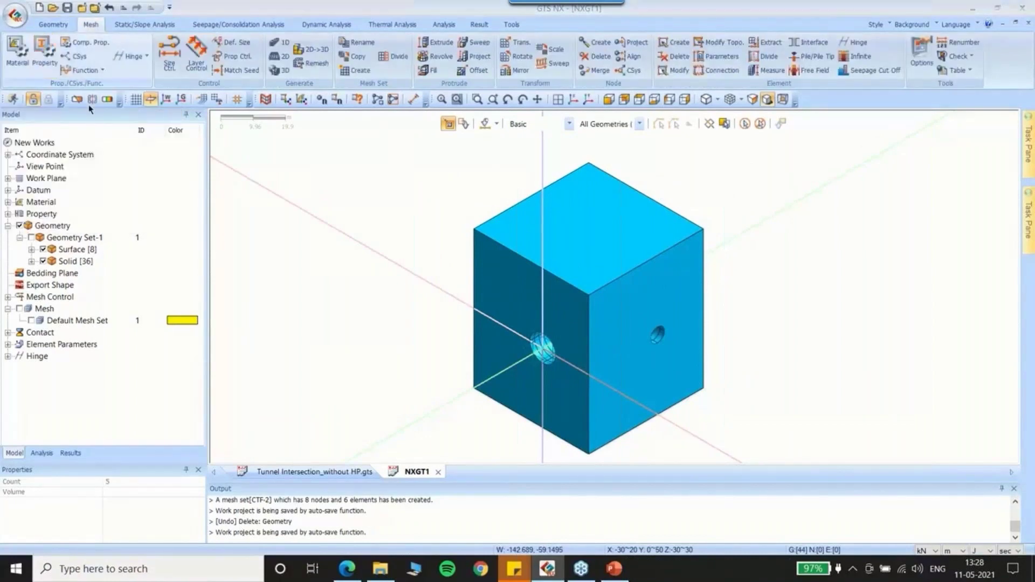
pyautogui.moveTo(331, 113); pyautogui.dragTo(420, 98)
pyautogui.click(471, 129)
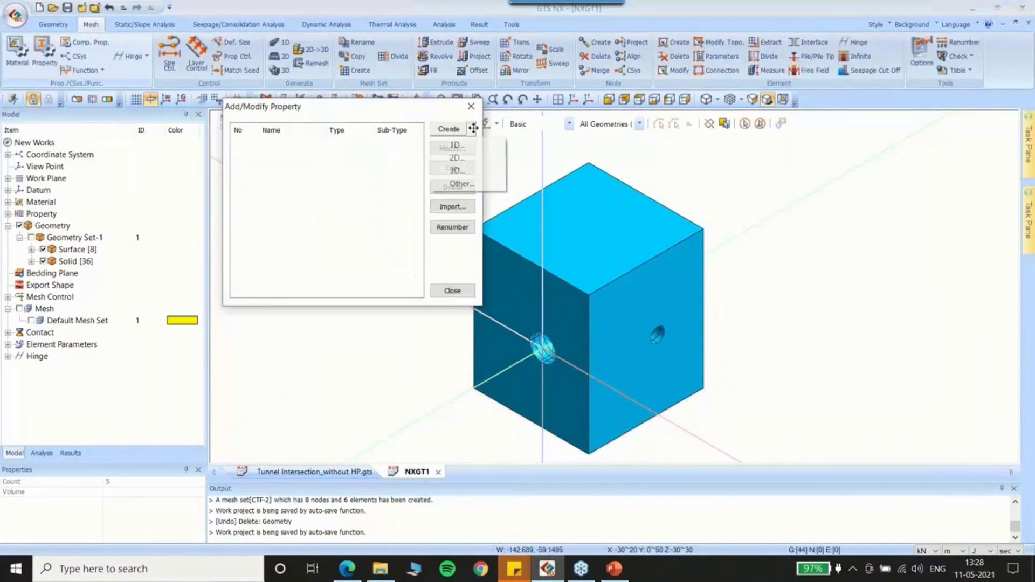
pyautogui.click(460, 159)
pyautogui.moveTo(596, 102); pyautogui.dragTo(198, 79)
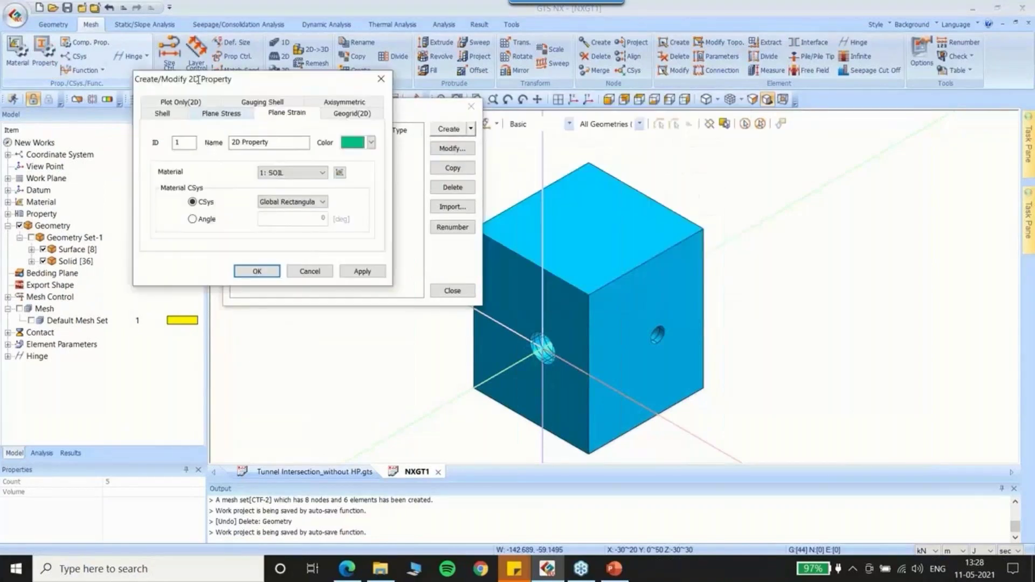
pyautogui.moveTo(272, 142); pyautogui.dragTo(116, 158)
pyautogui.write('LINER')
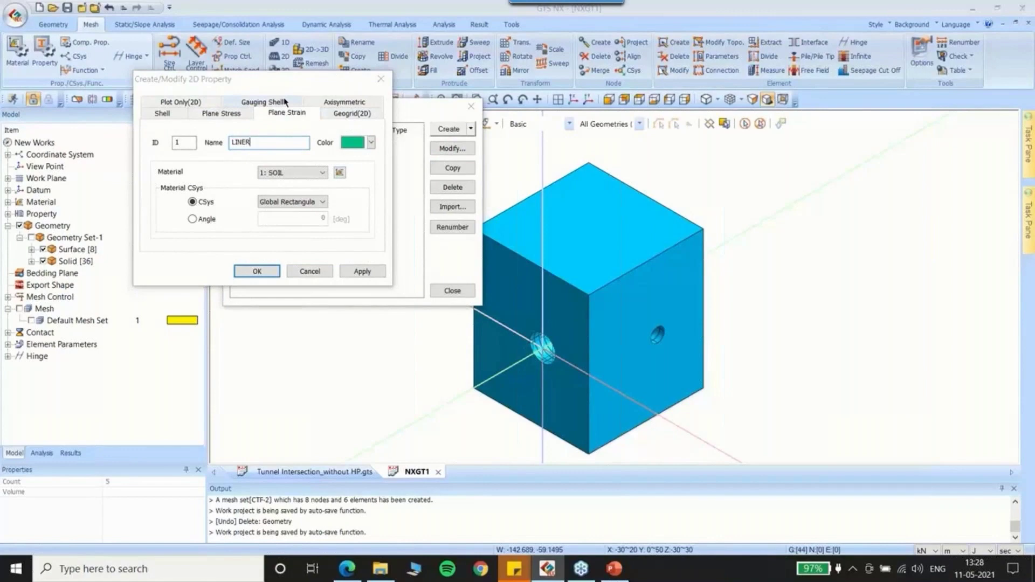
# Define LINER as a shell property with the CONRETE material and a uniform thickness of 0.25 m
pyautogui.click(173, 111)
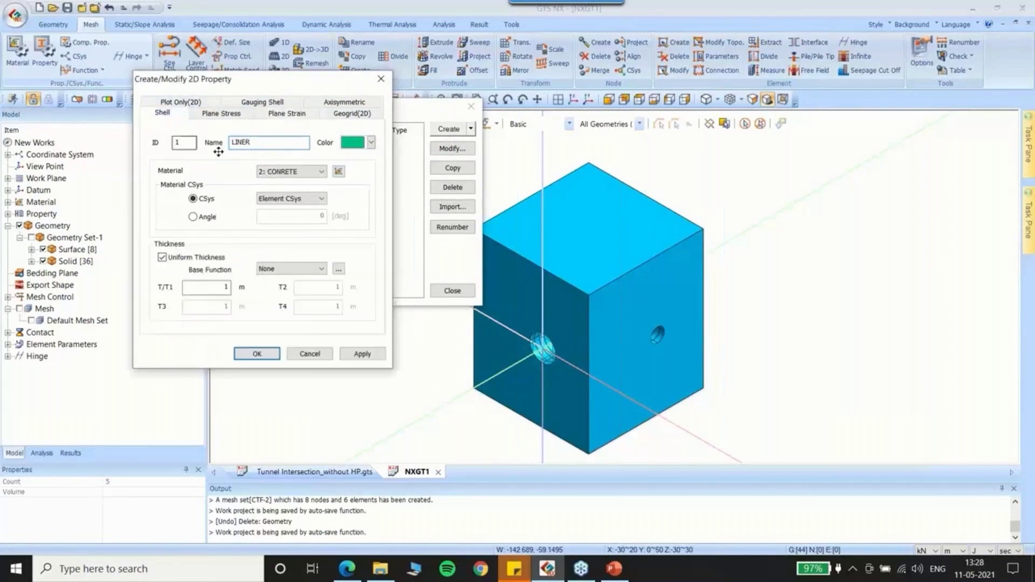
pyautogui.click(286, 172)
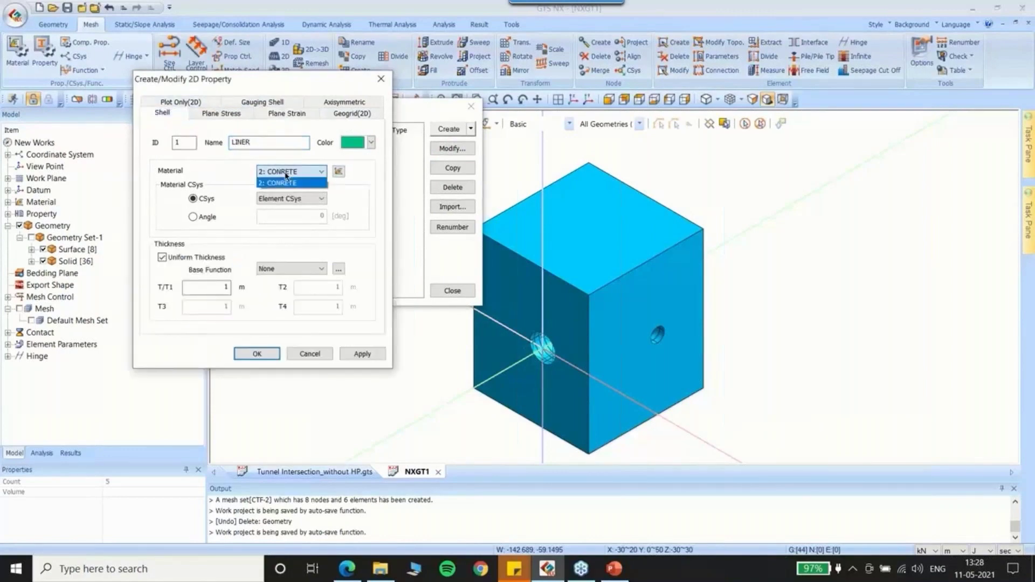
pyautogui.click(286, 183)
pyautogui.doubleClick(222, 287)
pyautogui.write('0.25')
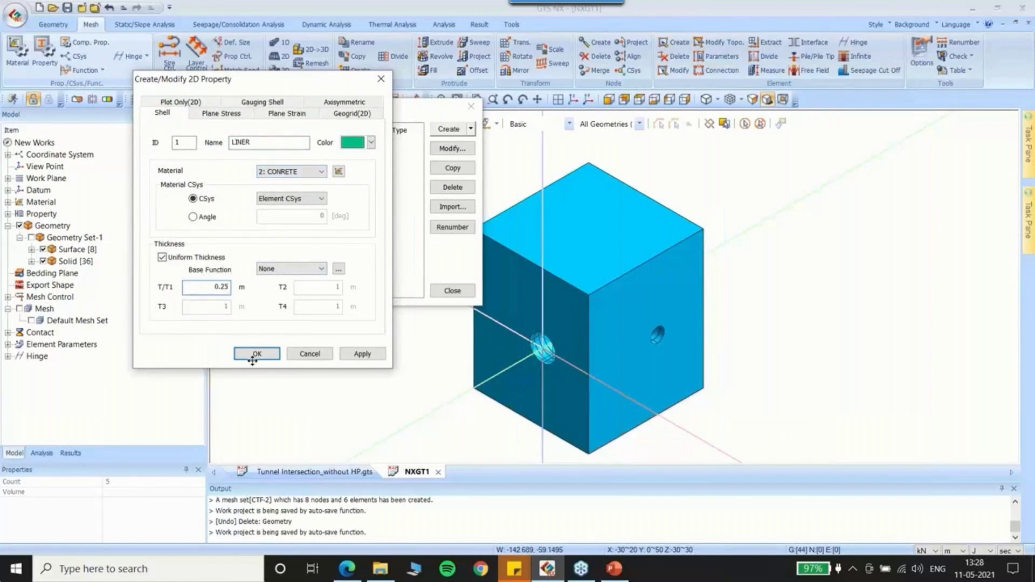
pyautogui.click(257, 354)
# Create a 2D shell property named I LINER with the CONRETE material and a uniform thickness of 0.5 m
pyautogui.click(470, 129)
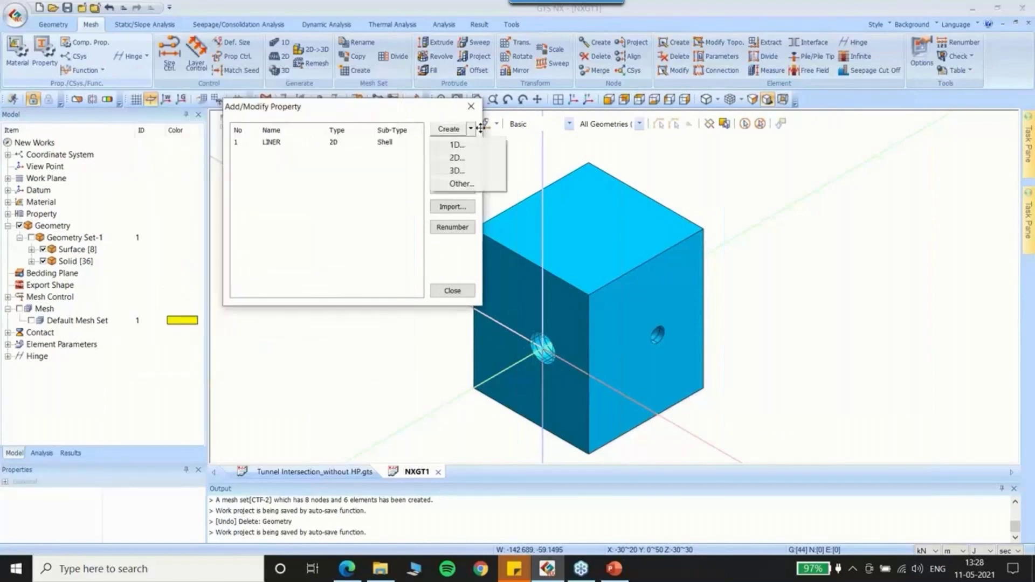
pyautogui.click(461, 157)
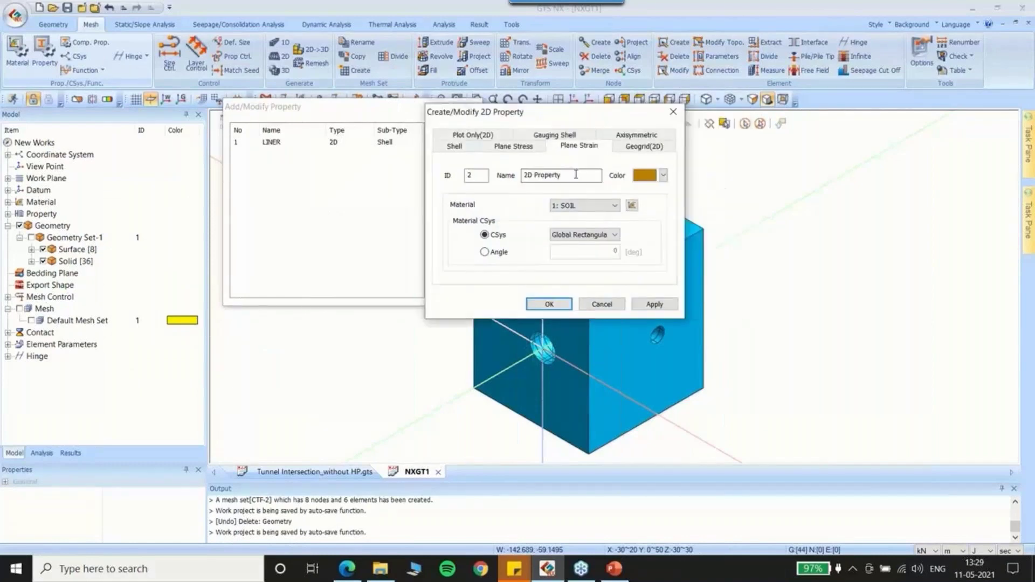
pyautogui.write('I LINER')
pyautogui.click(582, 206)
pyautogui.click(574, 223)
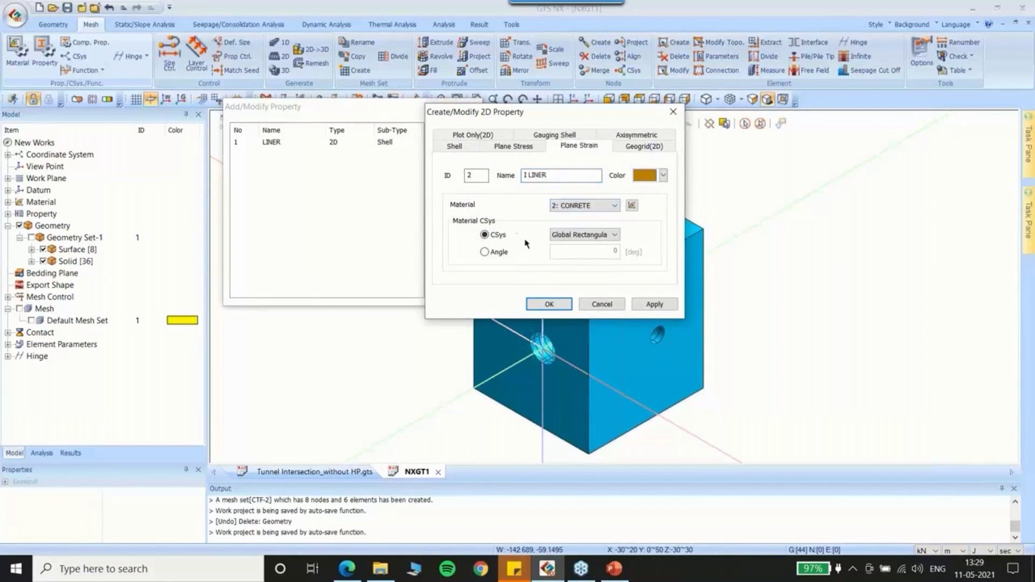
pyautogui.click(458, 146)
pyautogui.doubleClick(517, 320)
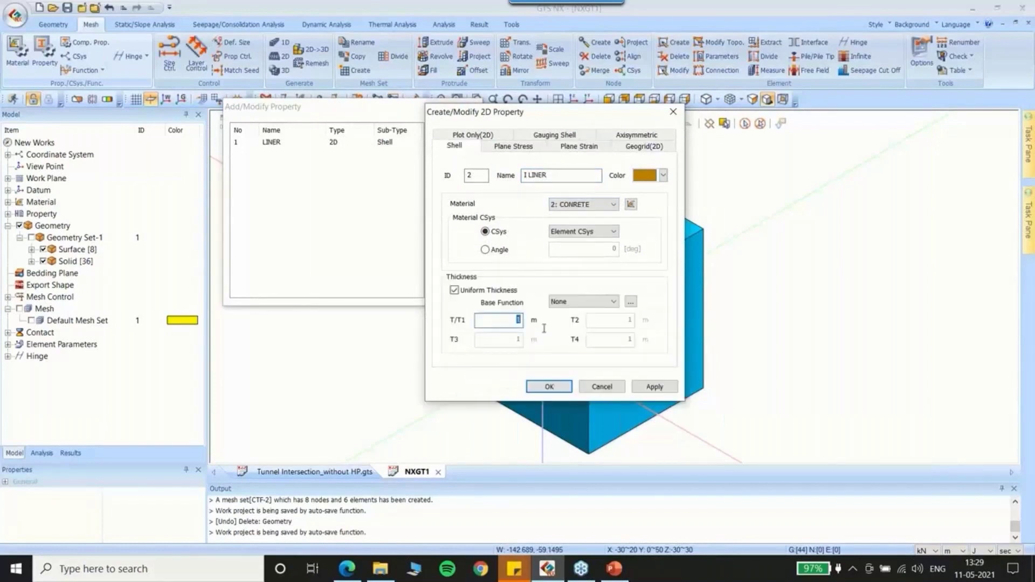
pyautogui.write('0.5')
pyautogui.click(563, 382)
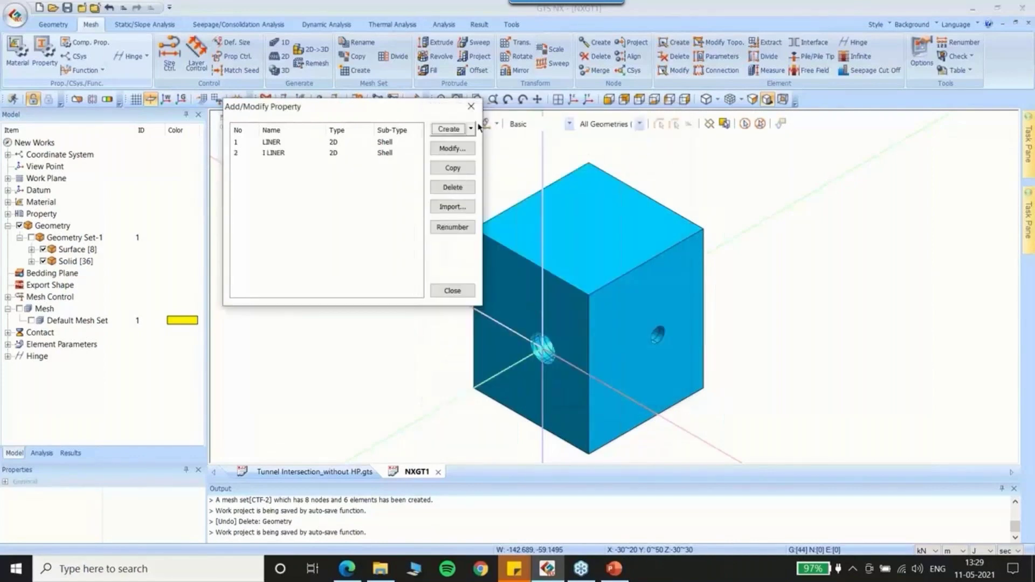
# Create a 3D solid property named SOIL using the SOIL material and close the property list
pyautogui.click(471, 129)
pyautogui.click(467, 171)
pyautogui.click(651, 167)
pyautogui.press('BackSpace')
pyautogui.press('BackSpace')
pyautogui.press('BackSpace')
pyautogui.press('BackSpace')
pyautogui.press('BackSpace')
pyautogui.press('BackSpace')
pyautogui.press('BackSpace')
pyautogui.press('BackSpace')
pyautogui.press('BackSpace')
pyautogui.press('BackSpace')
pyautogui.press('BackSpace')
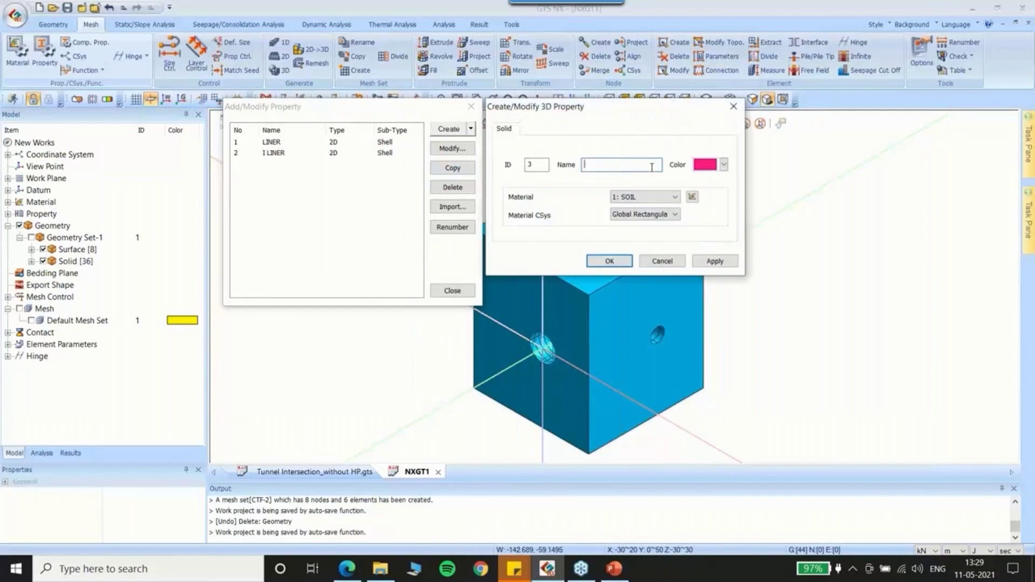
pyautogui.write('SOIL')
pyautogui.click(604, 262)
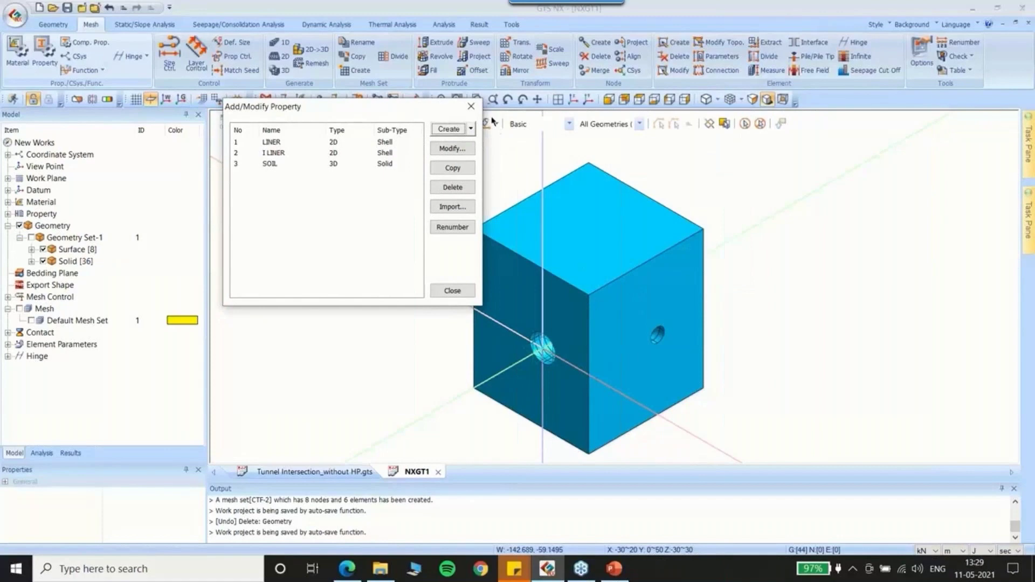
pyautogui.click(470, 107)
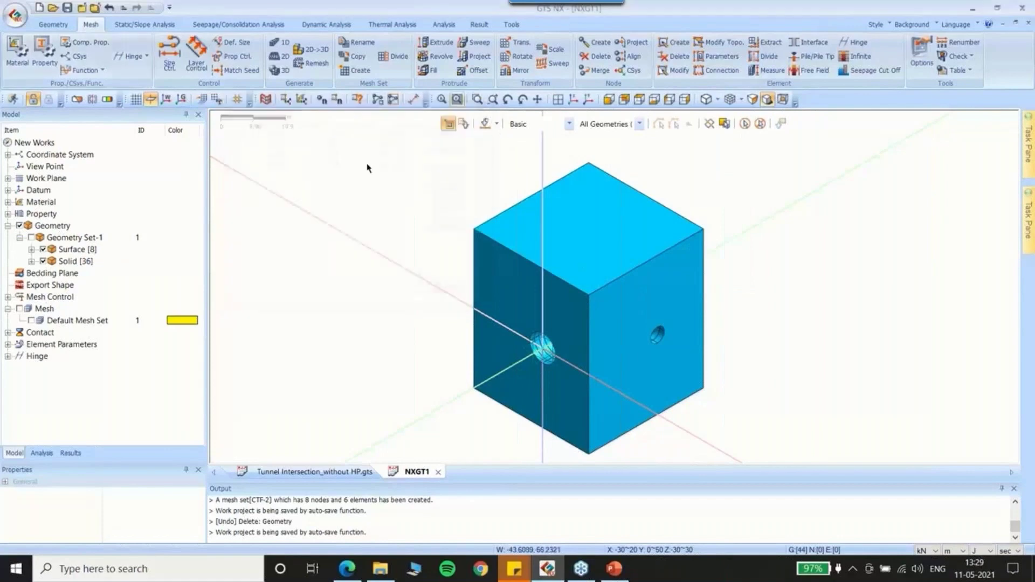
# Show the individual solids in the model tree and hide the outer soil block so the tunnel solids are exposed
pyautogui.click(32, 262)
pyautogui.click(578, 256)
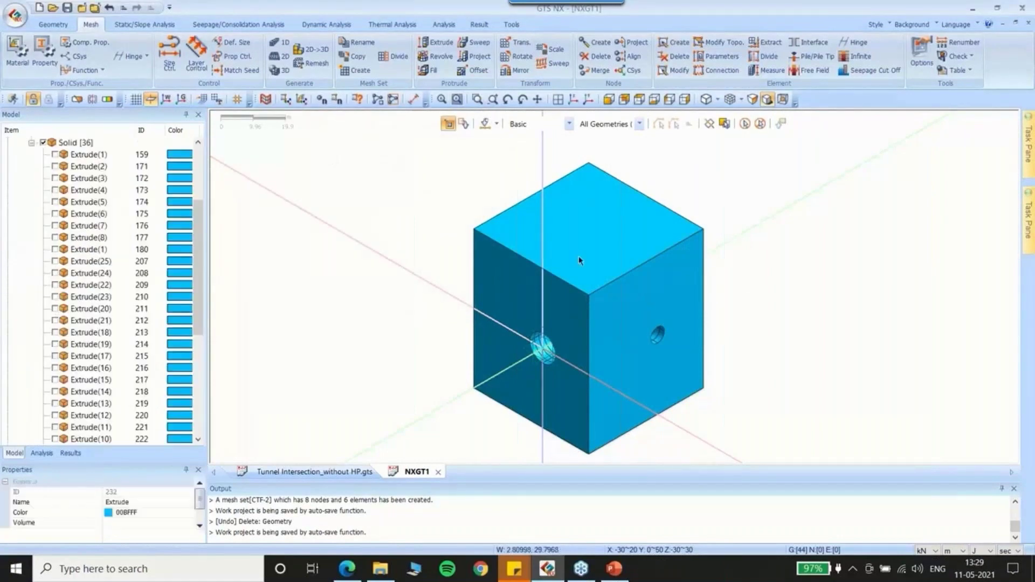
pyautogui.click(44, 142)
pyautogui.click(44, 143)
pyautogui.click(539, 258)
pyautogui.rightClick(539, 257)
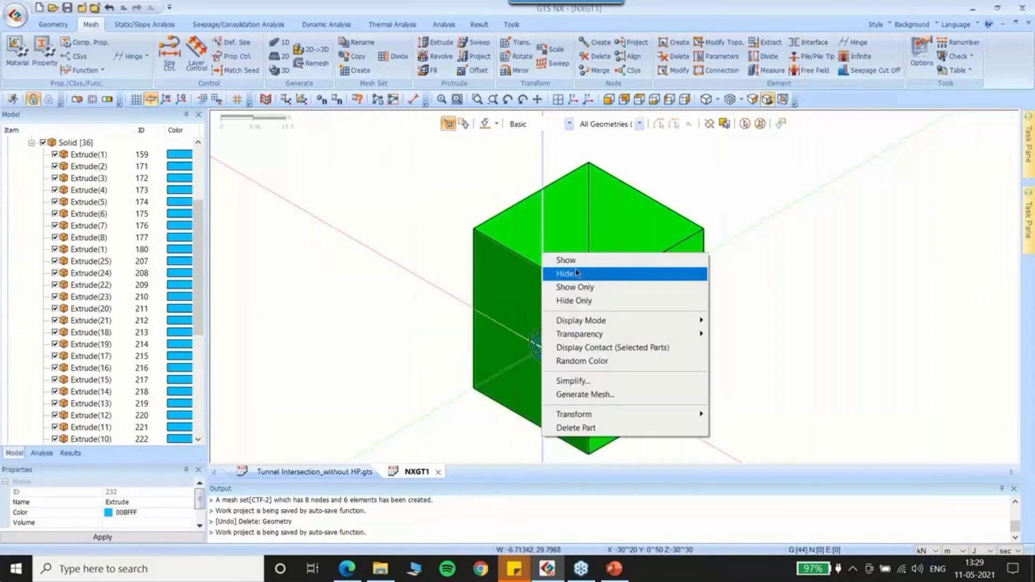
pyautogui.click(575, 268)
# Hide the eight cross-passage solids, Extrude(1) to Extrude(8), leaving only the main tunnel solids in view
pyautogui.click(610, 100)
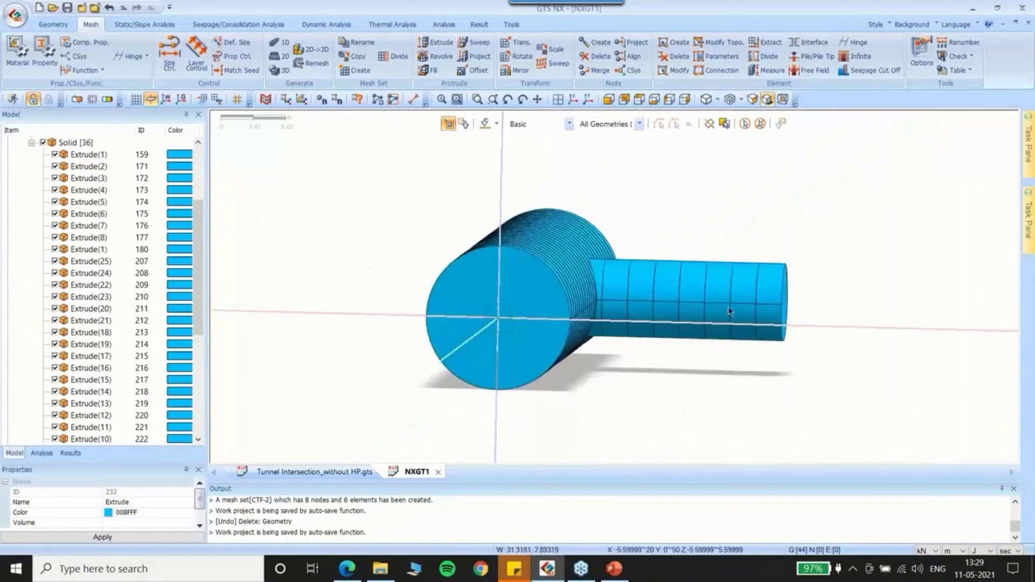
pyautogui.moveTo(567, 211); pyautogui.dragTo(609, 376)
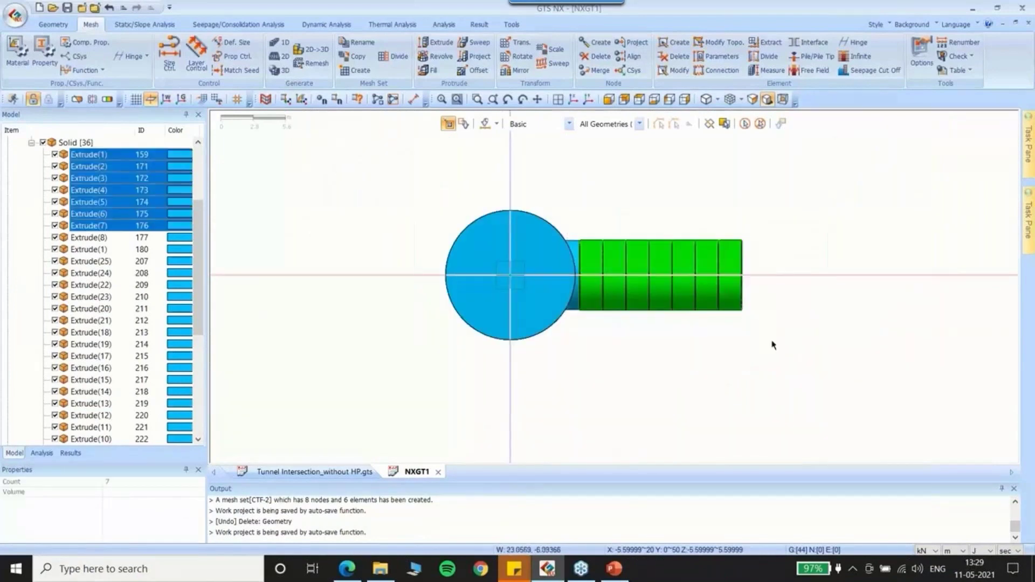
pyautogui.click(575, 251)
pyautogui.rightClick(602, 253)
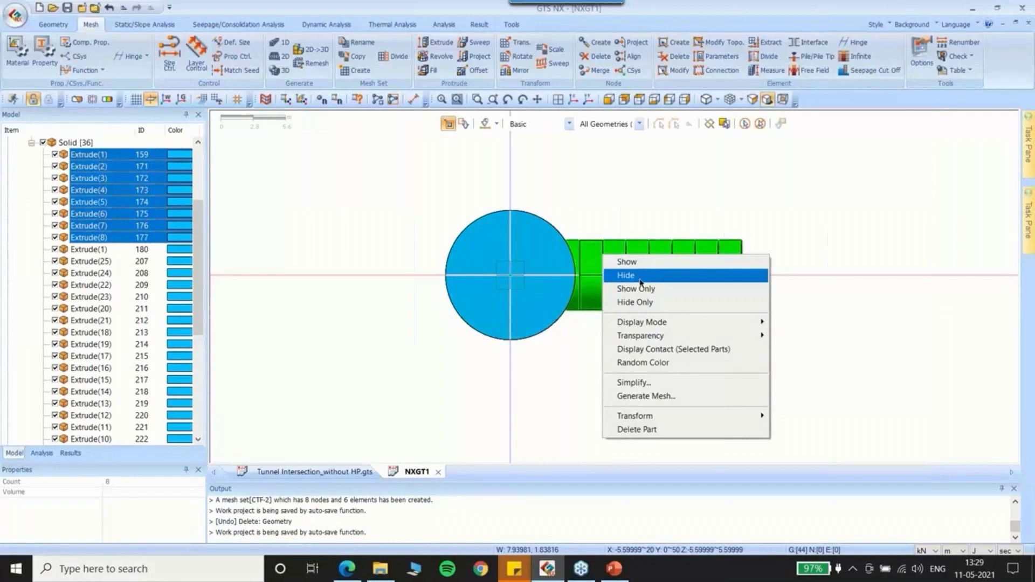
pyautogui.click(640, 281)
pyautogui.moveTo(661, 222); pyautogui.dragTo(638, 239, button='middle')
pyautogui.scroll(-4, 539, 245)
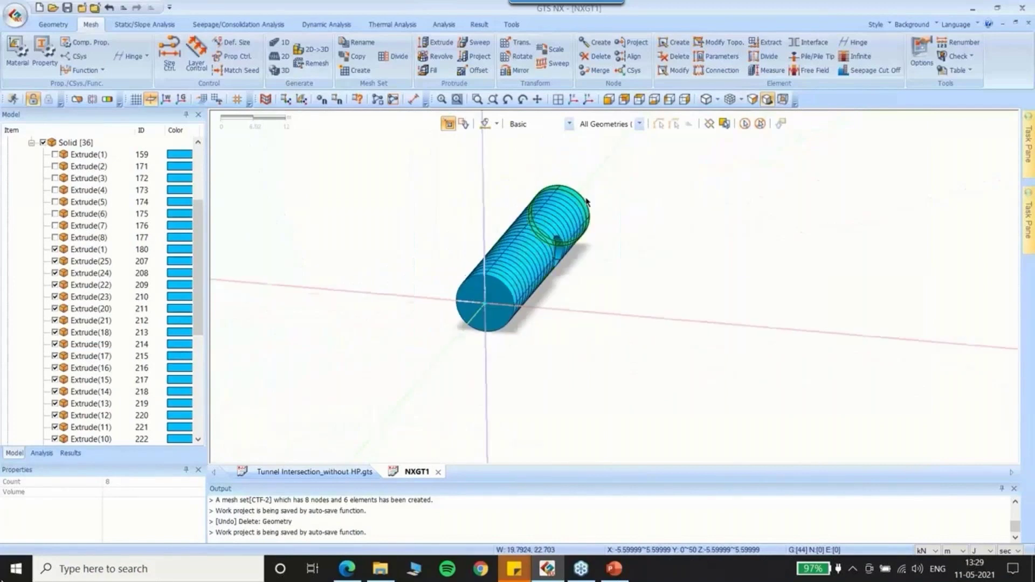
pyautogui.moveTo(586, 202); pyautogui.dragTo(588, 196, button='middle')
pyautogui.click(575, 104)
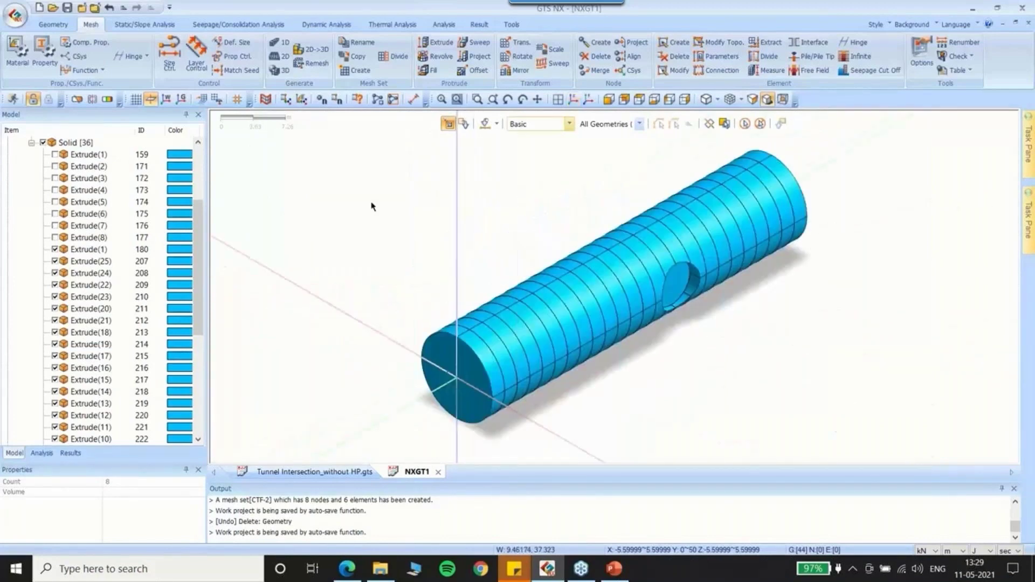
pyautogui.scroll(-2, 724, 177)
pyautogui.scroll(1, 724, 178)
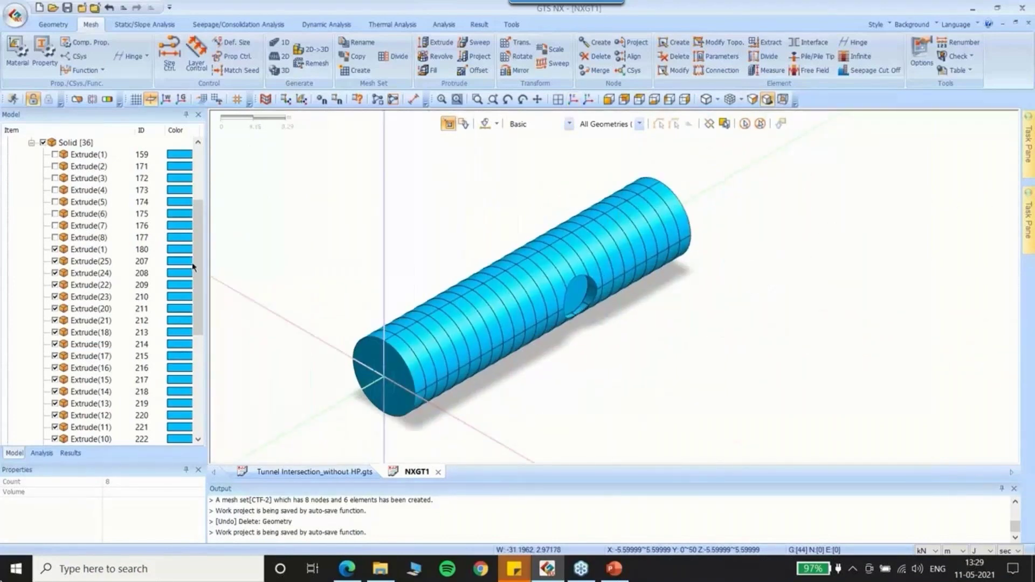
# Set up a 3D auto-solid mesh for all main tunnel solids with Hybrid Mesher, size 1, property SOIL and mesh set MAIN TUNNEL
pyautogui.click(291, 72)
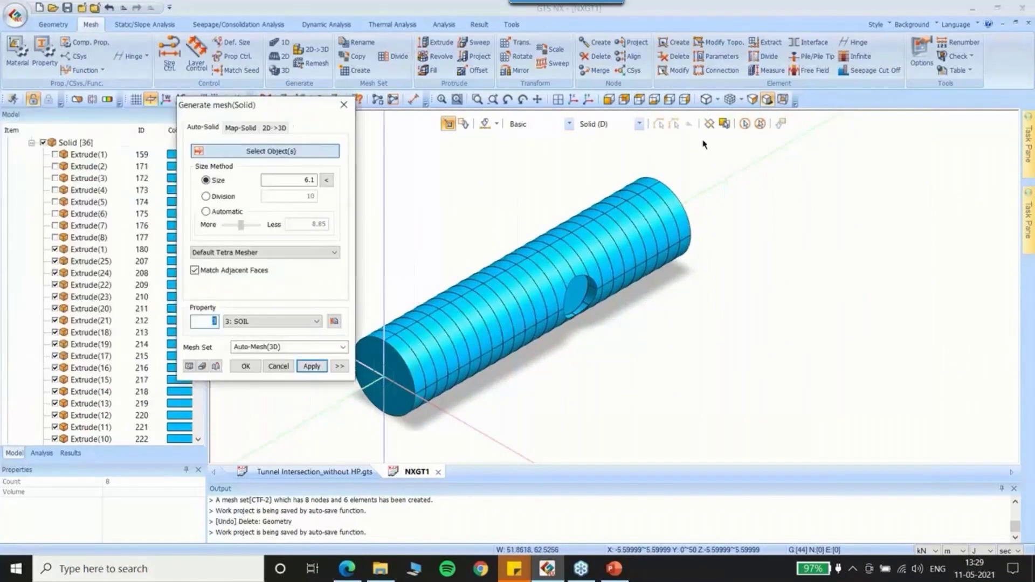
pyautogui.click(725, 124)
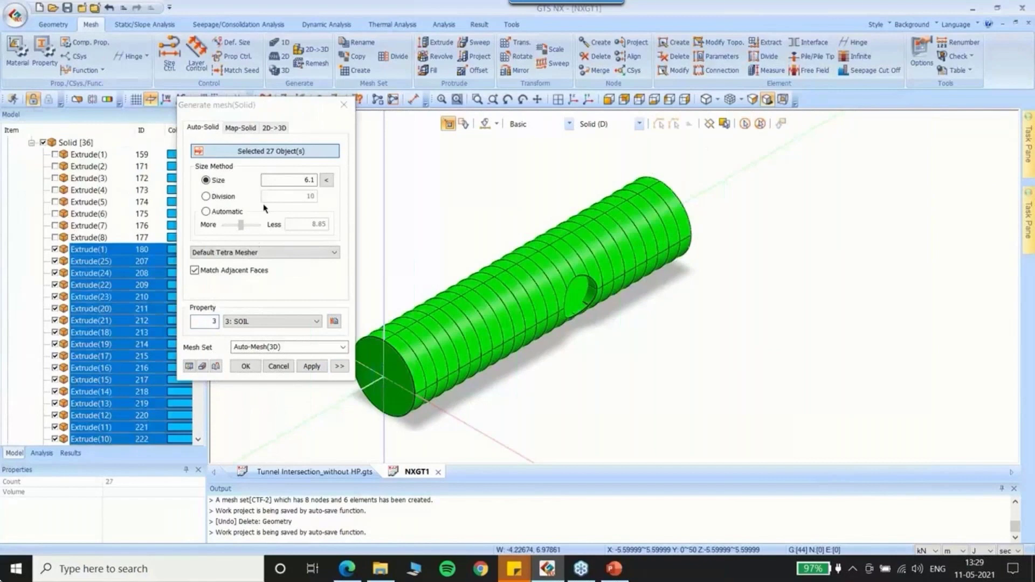
pyautogui.scroll(-1, 236, 253)
pyautogui.click(292, 180)
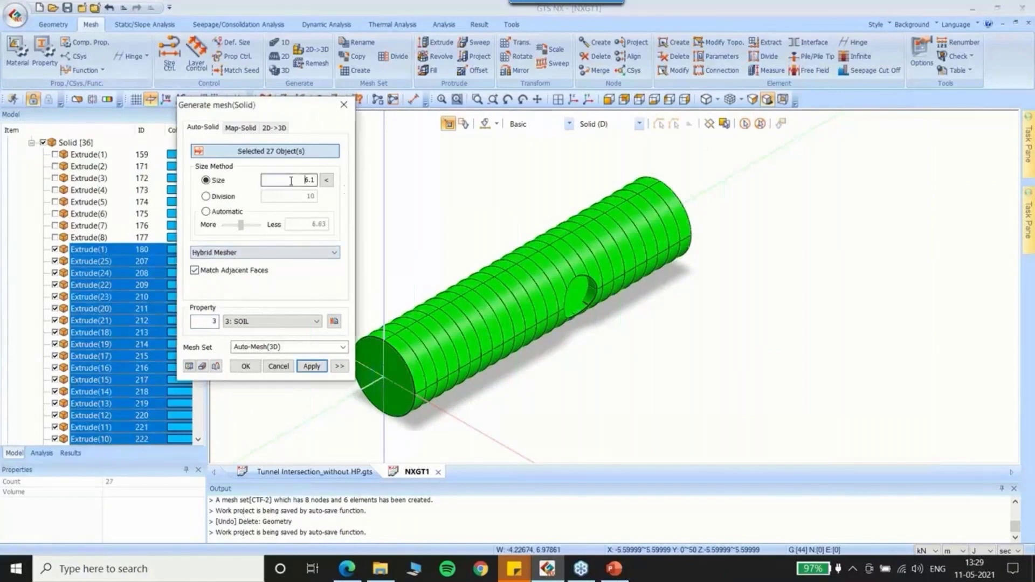
pyautogui.press('Delete')
pyautogui.press('Delete')
pyautogui.click(304, 348)
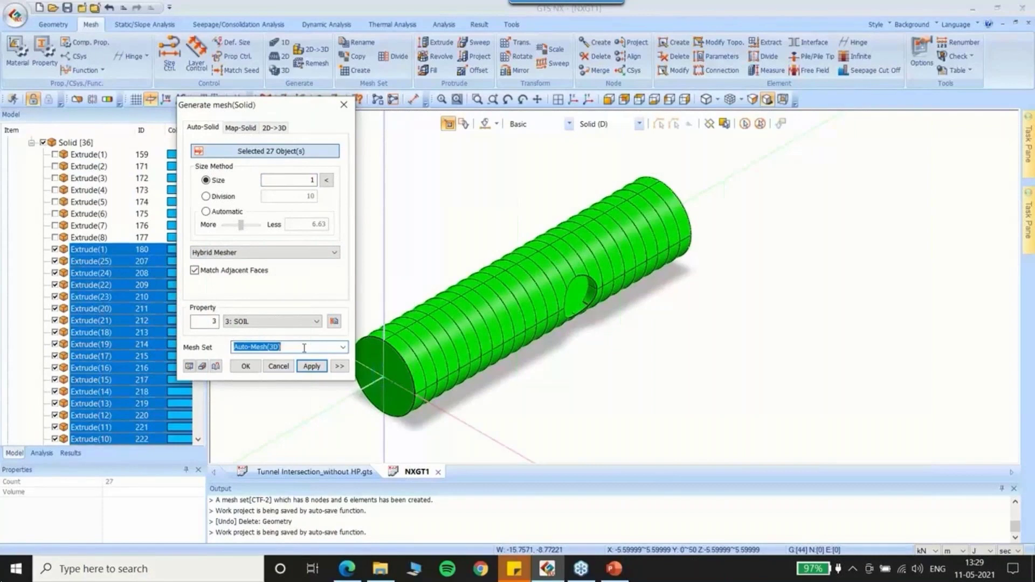
pyautogui.write('MAIN TUNNEL')
pyautogui.moveTo(294, 106); pyautogui.dragTo(310, 94)
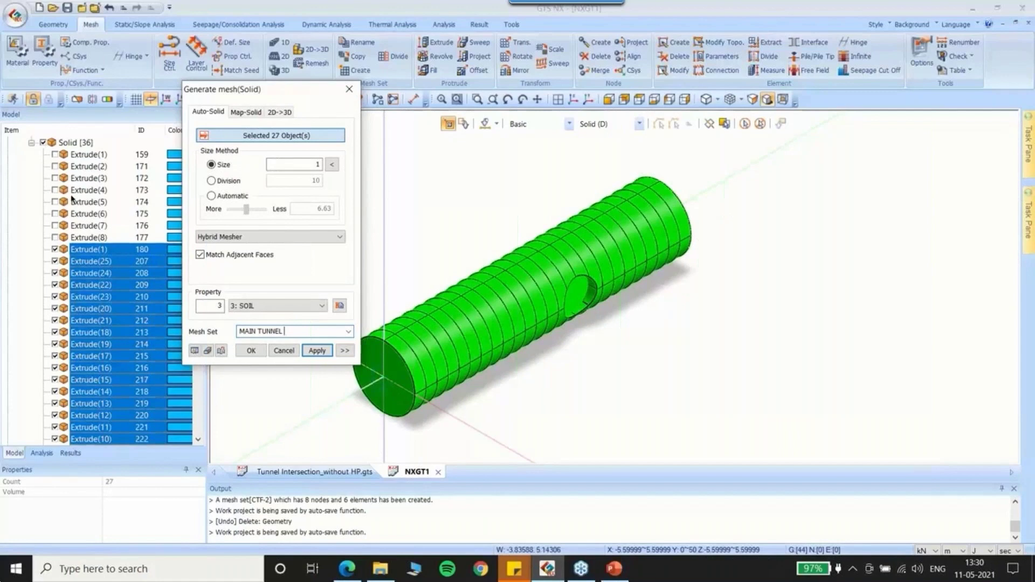
# Hide all solids and show only the eight cross-passage segments, Extrude(1) to Extrude(8)
pyautogui.click(44, 142)
pyautogui.click(54, 154)
pyautogui.click(55, 166)
pyautogui.click(55, 178)
pyautogui.click(54, 189)
pyautogui.click(55, 202)
pyautogui.click(55, 213)
pyautogui.click(55, 225)
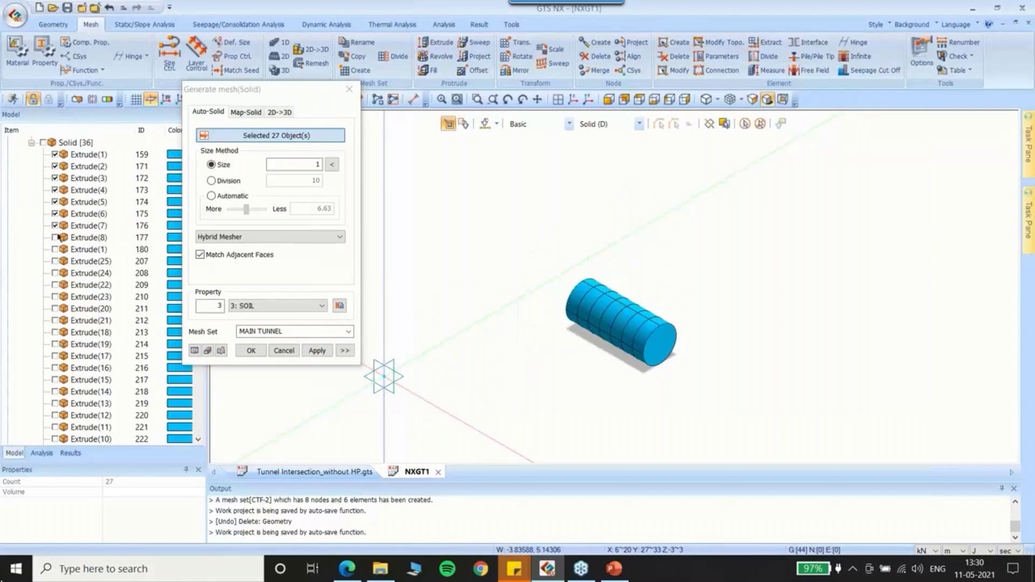
pyautogui.click(55, 237)
pyautogui.click(54, 250)
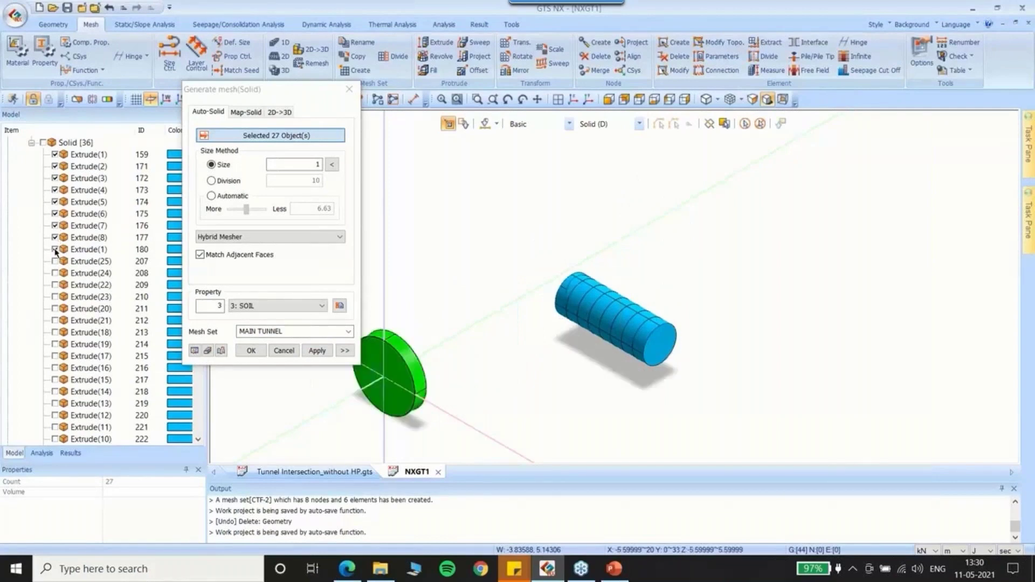
pyautogui.click(55, 249)
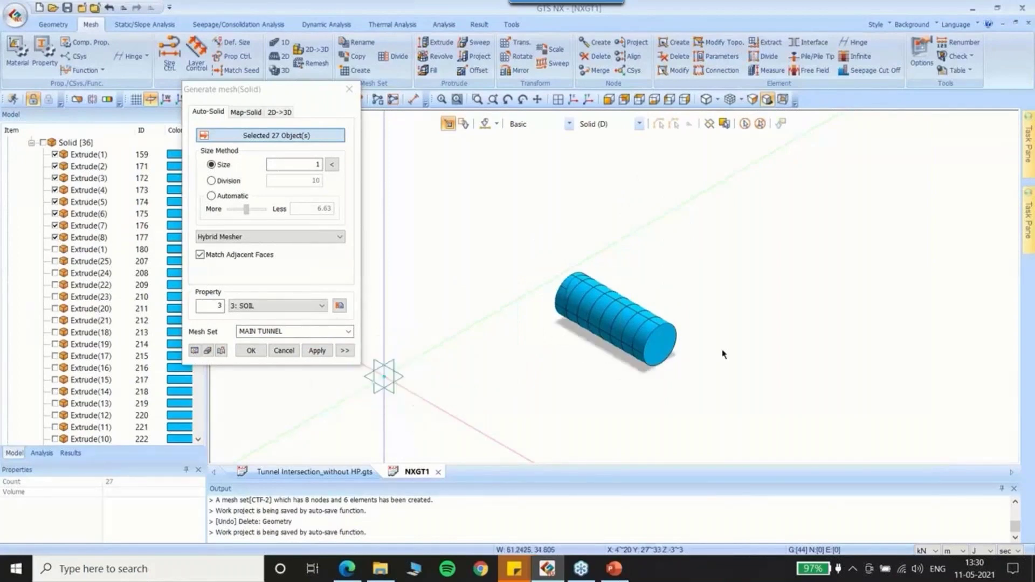
# Add the eight cross-passage solids to the mesh selection and generate their size 1 hybrid mesh with the SOIL property as mesh set CP
pyautogui.scroll(2, 723, 354)
pyautogui.scroll(-2, 508, 238)
pyautogui.moveTo(469, 191); pyautogui.dragTo(689, 371)
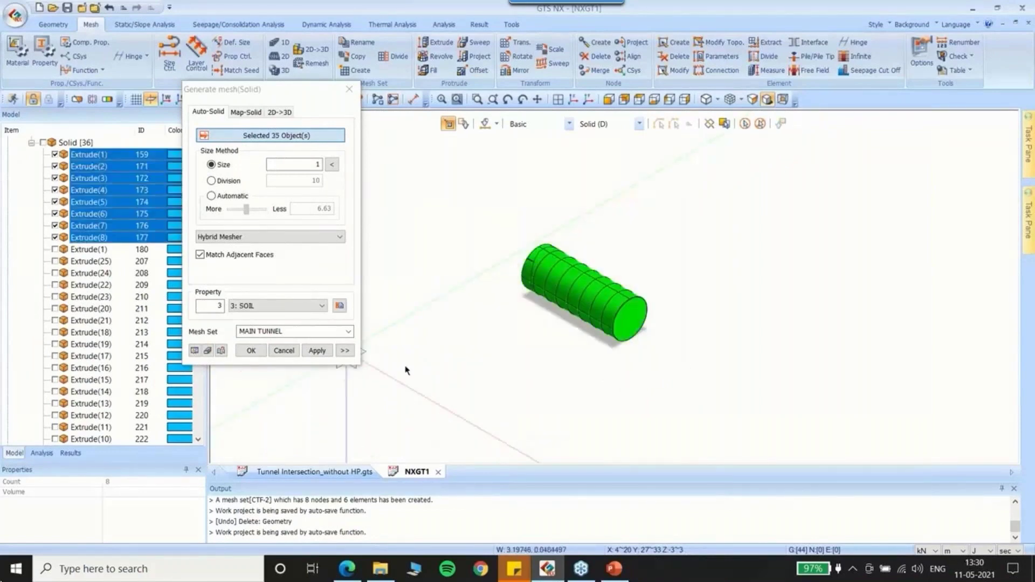
pyautogui.write('CP')
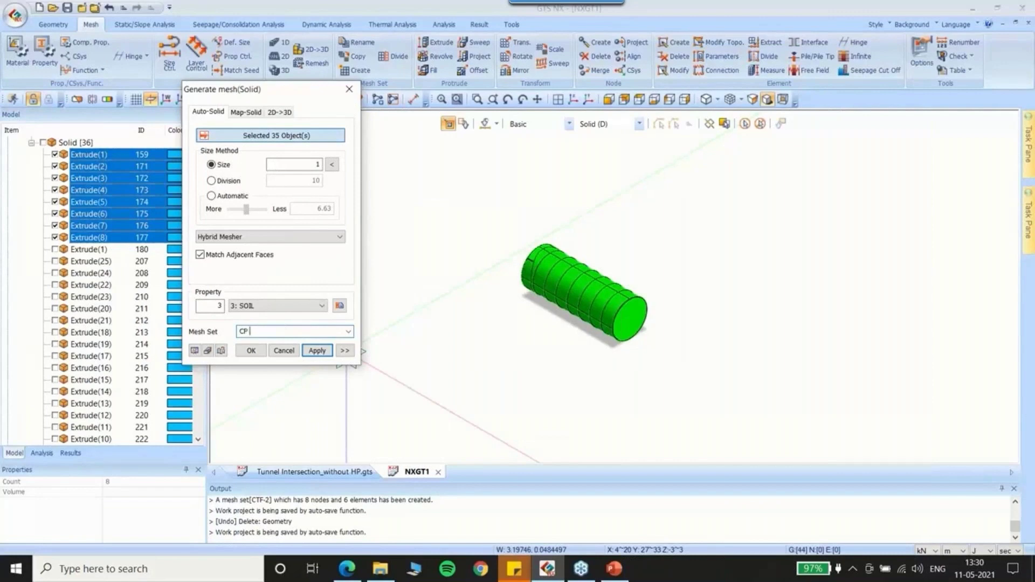
pyautogui.click(318, 351)
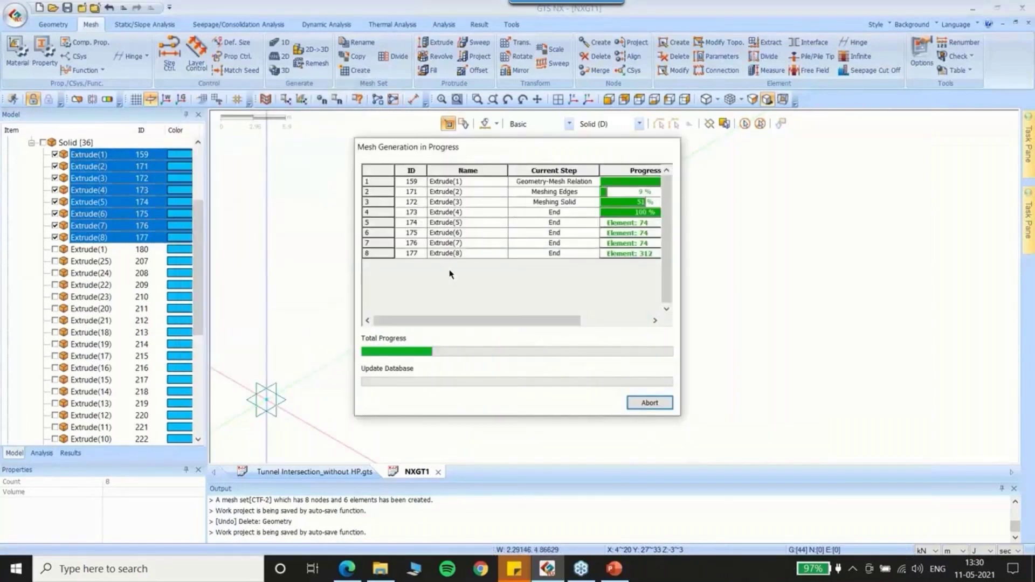
pyautogui.scroll(3, 525, 326)
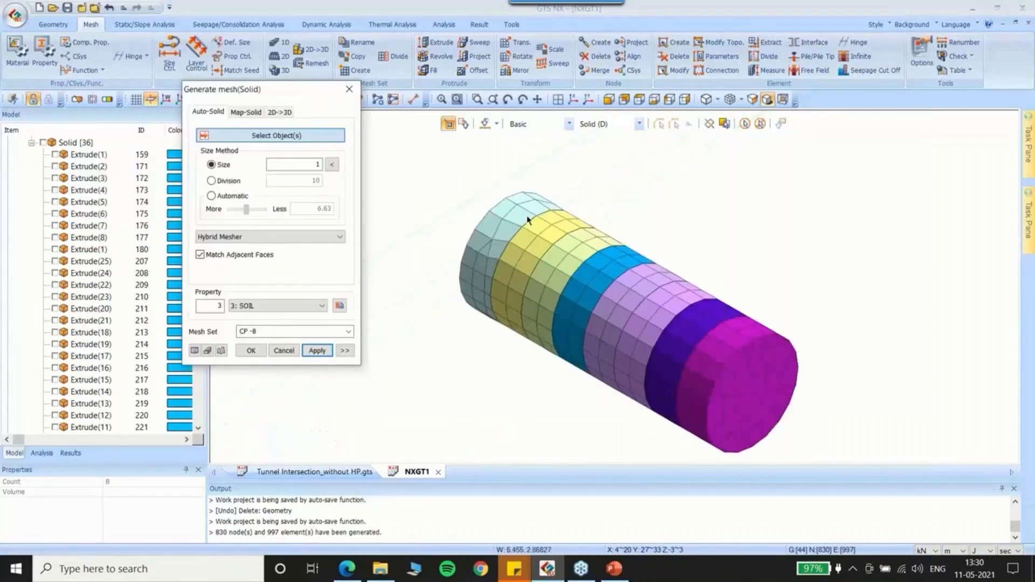
pyautogui.scroll(-5, 528, 220)
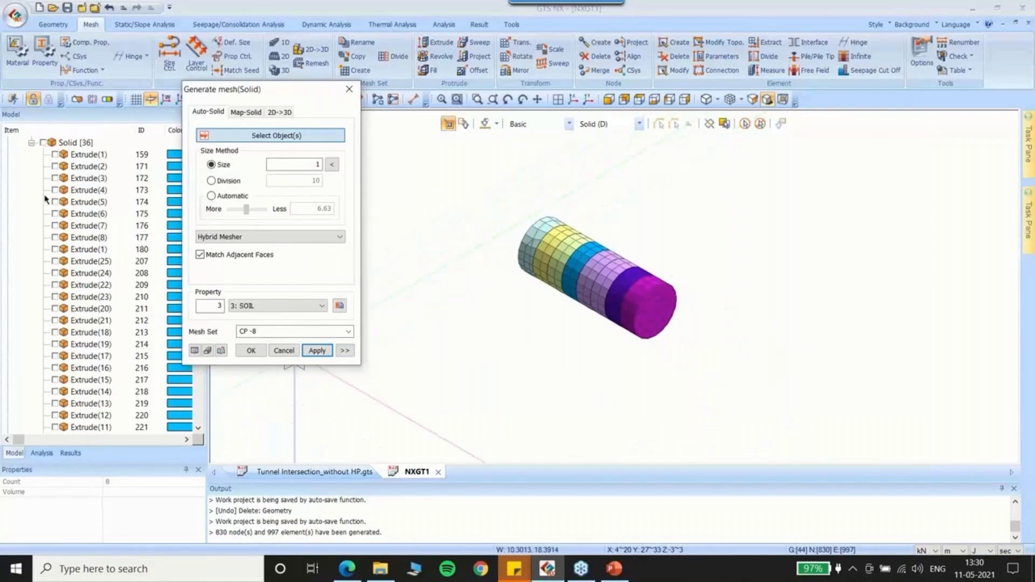
# Show all solids again, then hide cross-passage solids Extrude(1) to Extrude(7) and the outer soil block
pyautogui.click(55, 154)
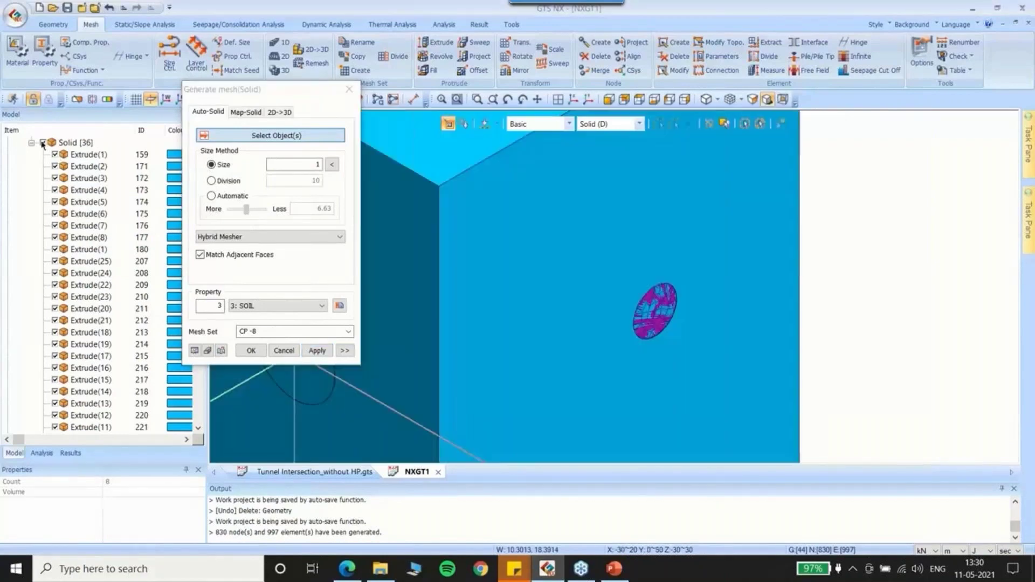
pyautogui.click(55, 155)
pyautogui.click(55, 166)
pyautogui.click(55, 179)
pyautogui.click(55, 190)
pyautogui.click(55, 202)
pyautogui.click(55, 215)
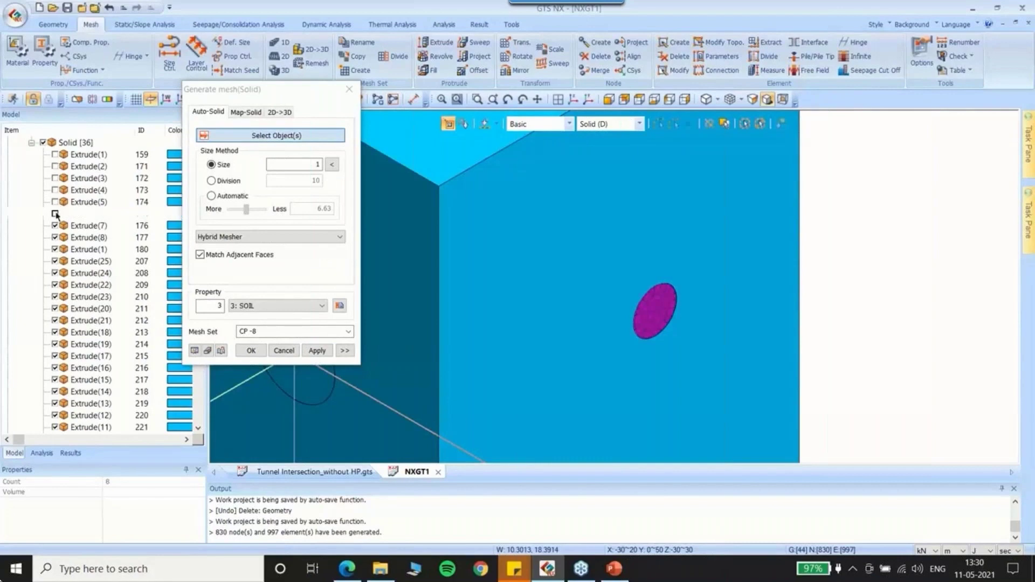
pyautogui.click(55, 226)
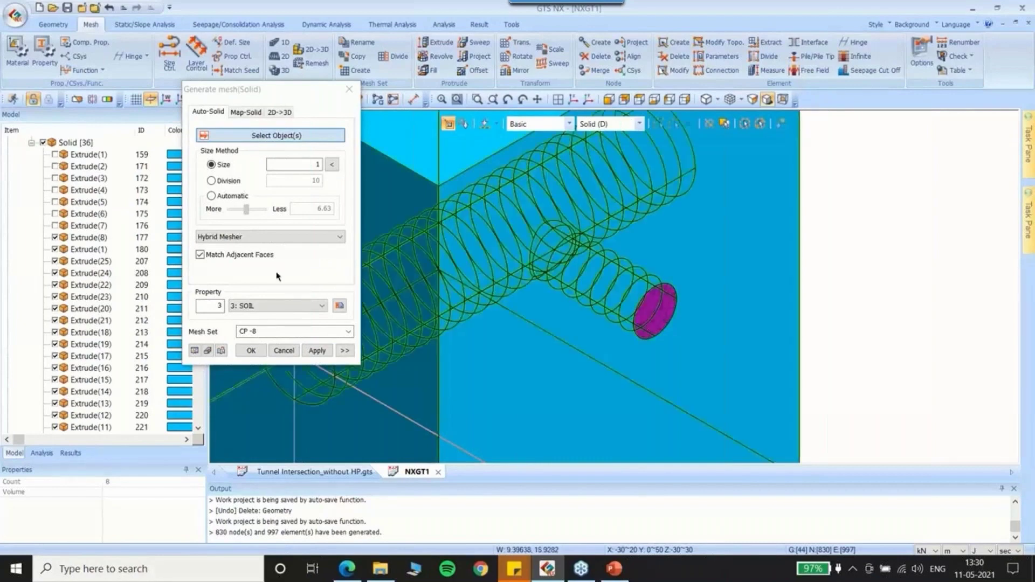
pyautogui.click(443, 233)
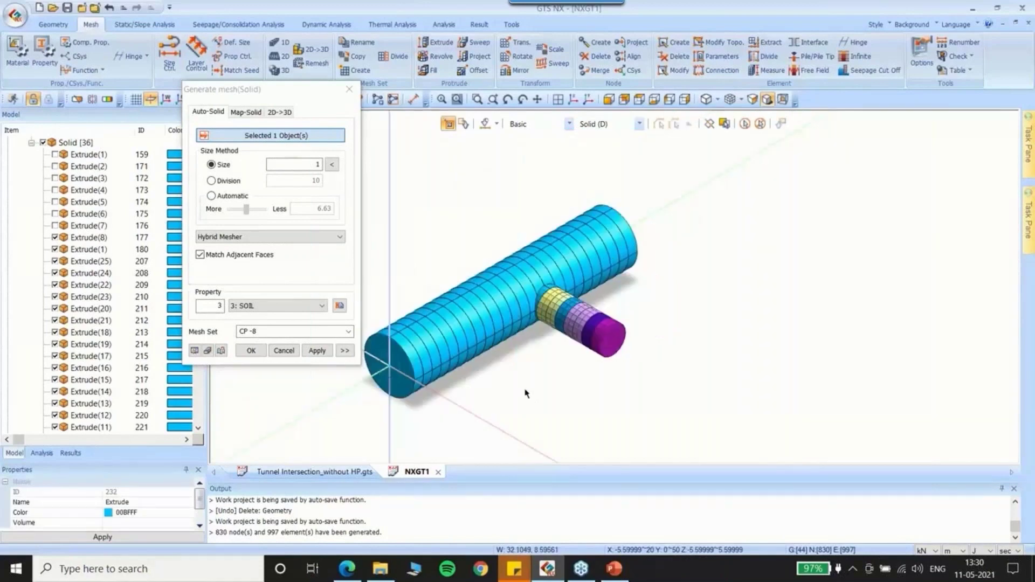
# Select the 27 main tunnel solids for meshing, leaving the cross-passage solid Extrude(8) out of the selection
pyautogui.scroll(2, 526, 393)
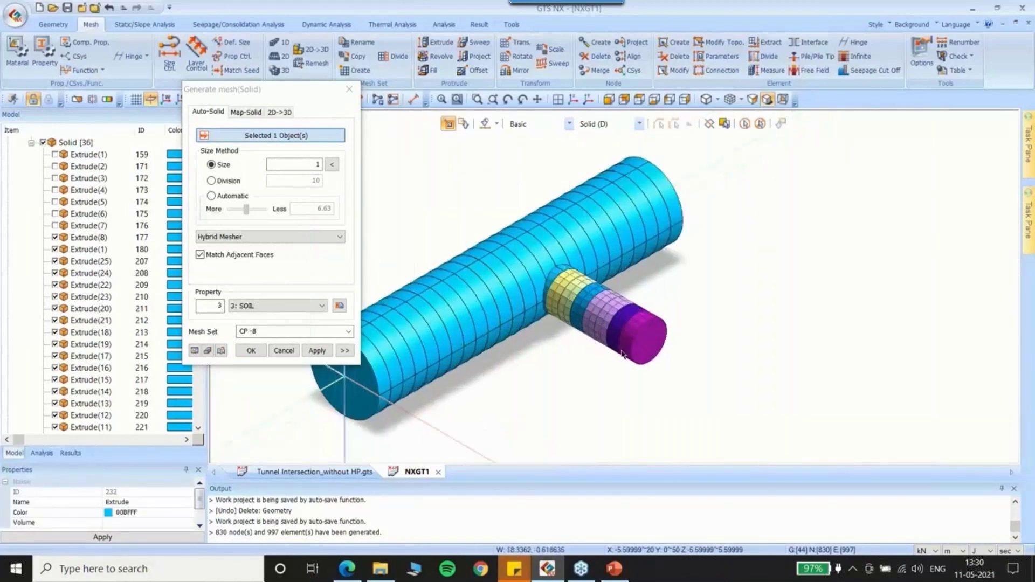
pyautogui.click(609, 99)
pyautogui.scroll(-2, 578, 231)
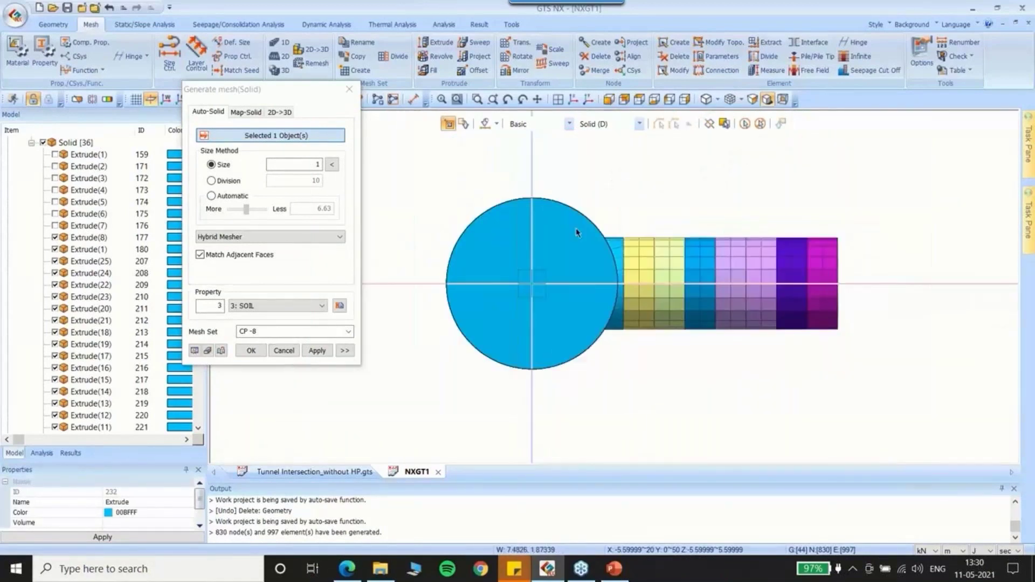
pyautogui.moveTo(456, 407); pyautogui.dragTo(627, 400)
pyautogui.click(573, 100)
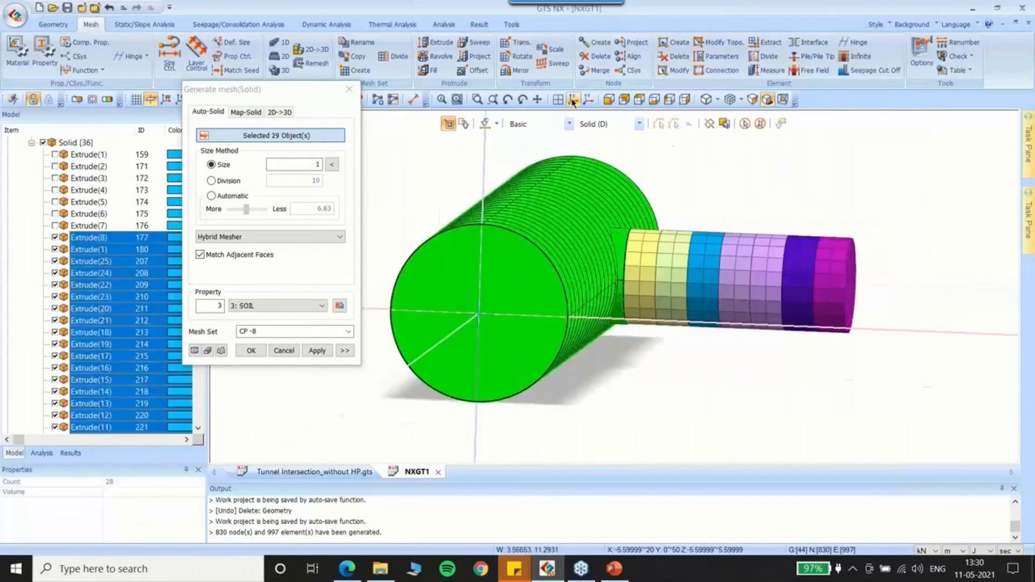
pyautogui.scroll(3, 628, 248)
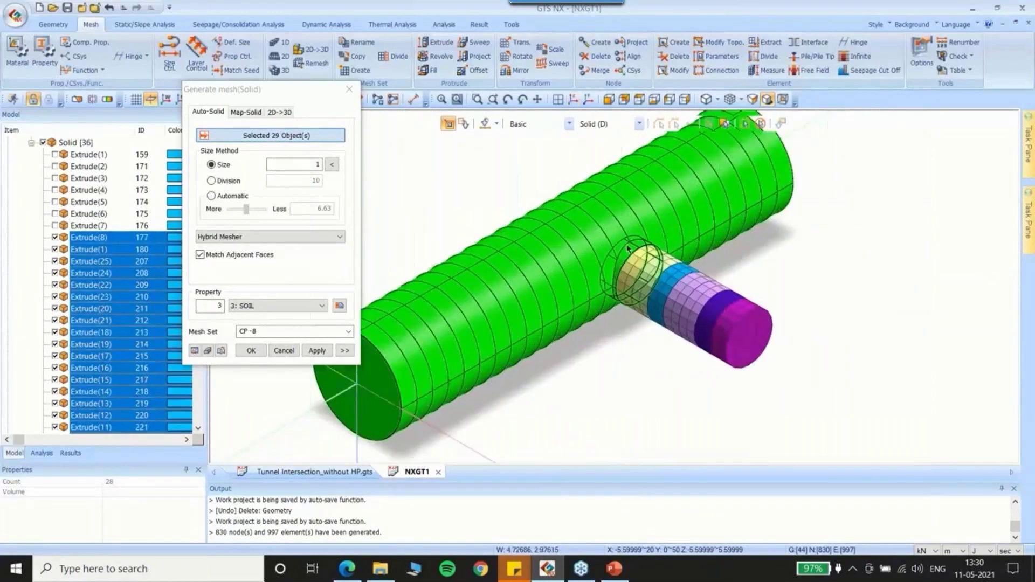
pyautogui.click(630, 302)
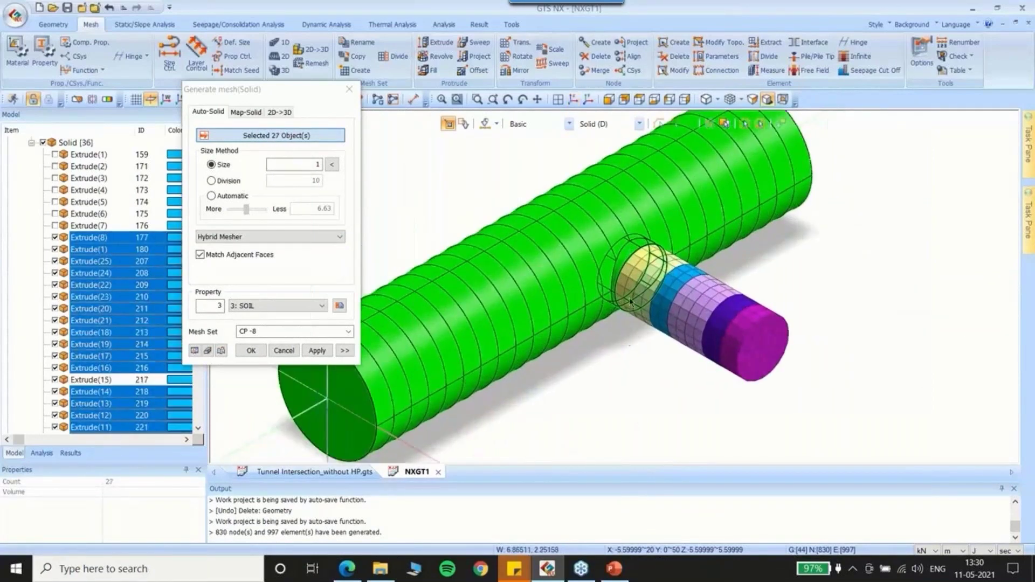
pyautogui.click(619, 242)
pyautogui.scroll(3, 619, 243)
pyautogui.click(613, 264)
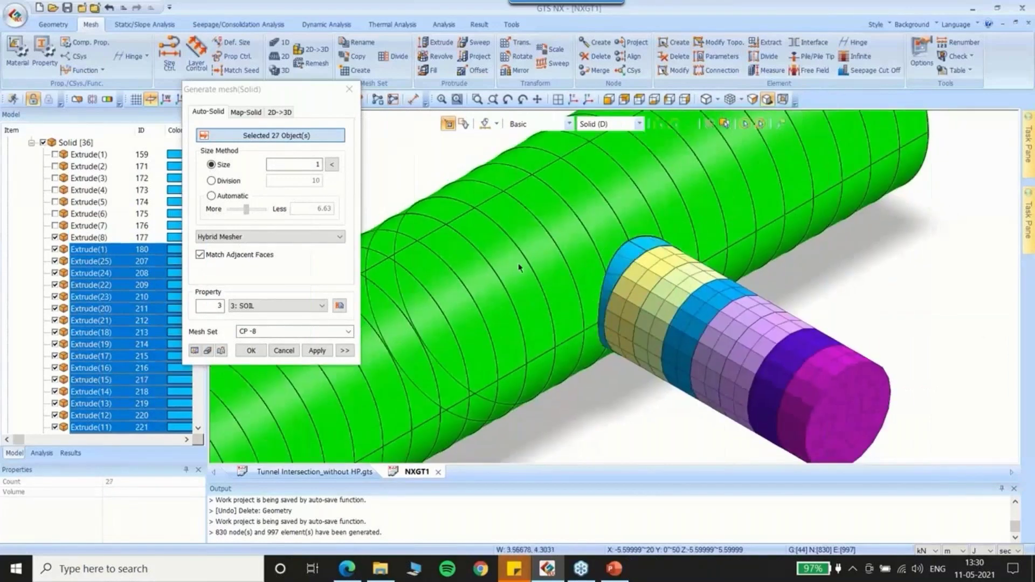
pyautogui.scroll(-3, 519, 268)
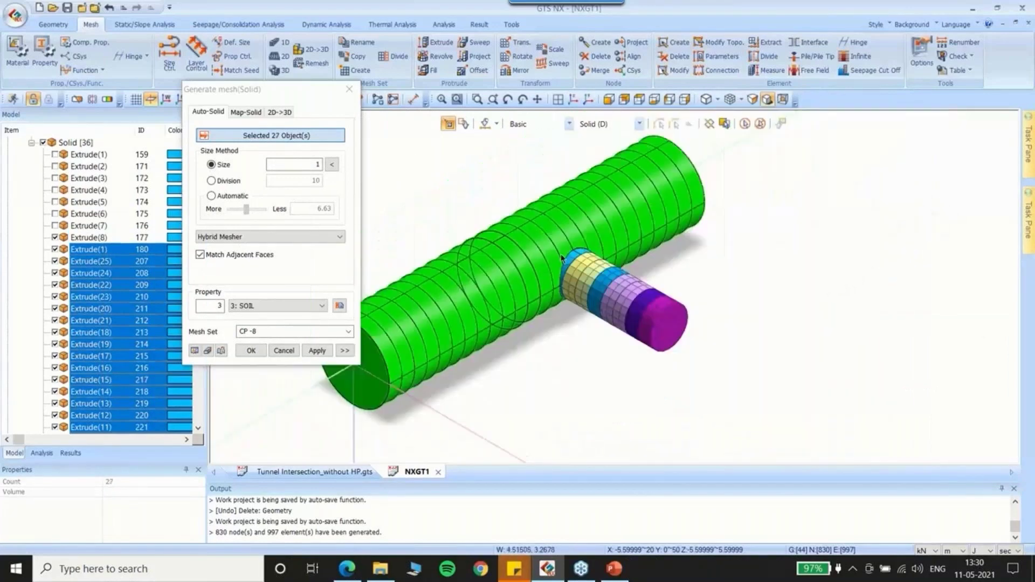
# Generate the main tunnel's hybrid solid mesh with size 1 and the SOIL property, naming the mesh set MT
pyautogui.click(215, 326)
pyautogui.write('MT')
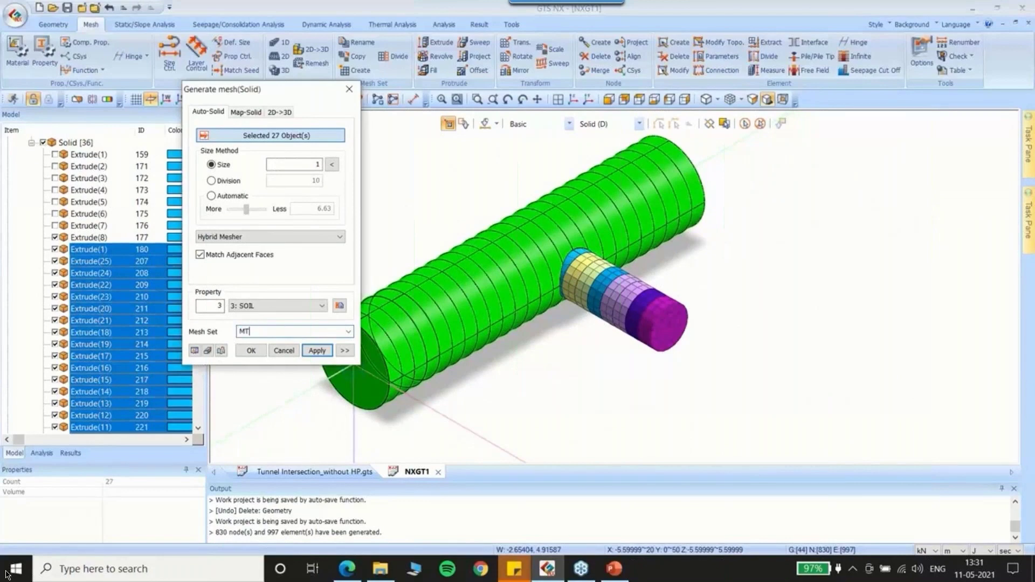
pyautogui.press('Return')
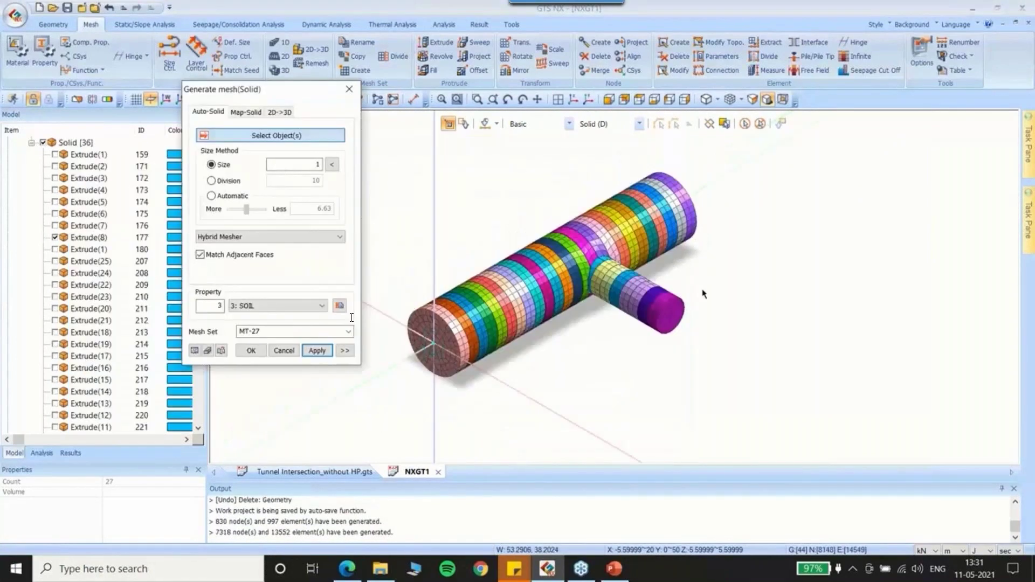
pyautogui.scroll(2, 682, 228)
pyautogui.scroll(5, 682, 228)
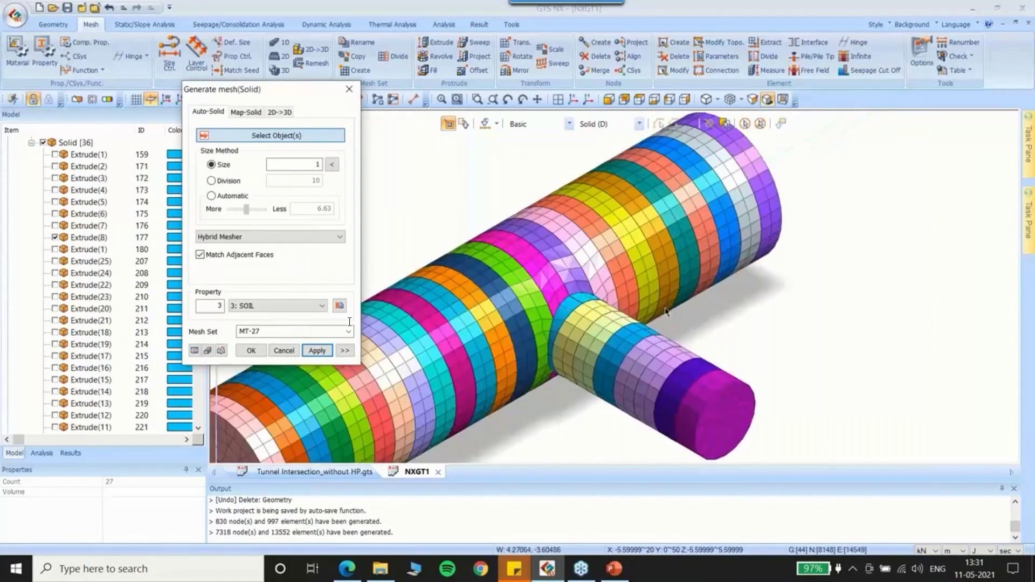
# Show all 36 solids again and select the outer soil block for meshing
pyautogui.scroll(-1, 572, 274)
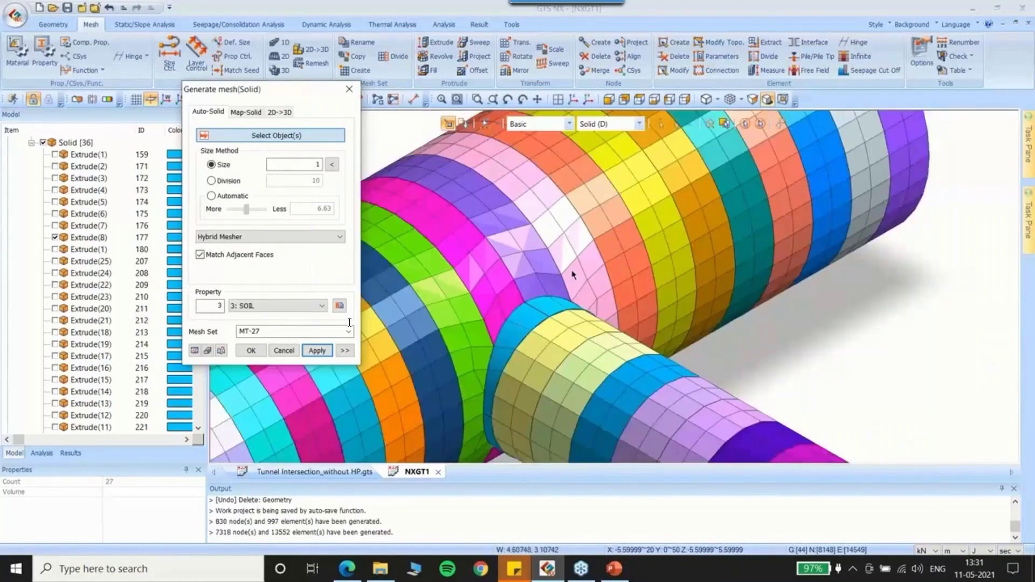
pyautogui.scroll(-5, 573, 274)
pyautogui.scroll(-13, 137, 270)
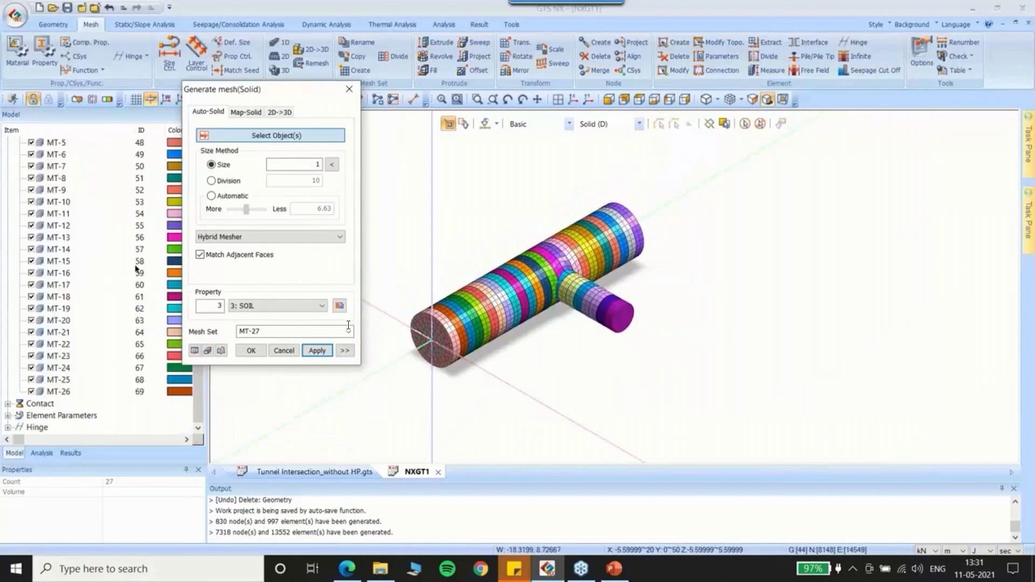
pyautogui.scroll(15, 136, 268)
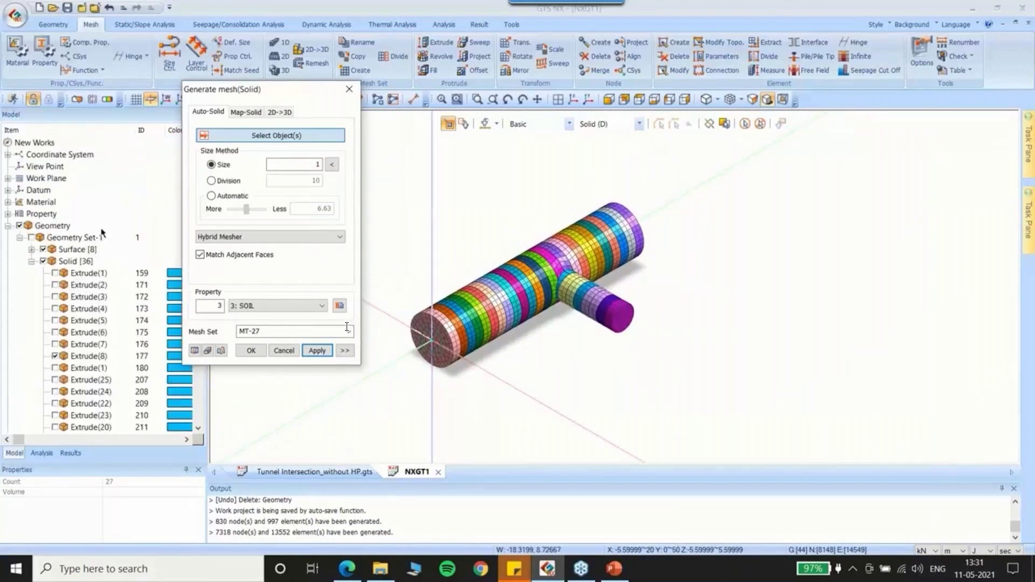
pyautogui.click(44, 262)
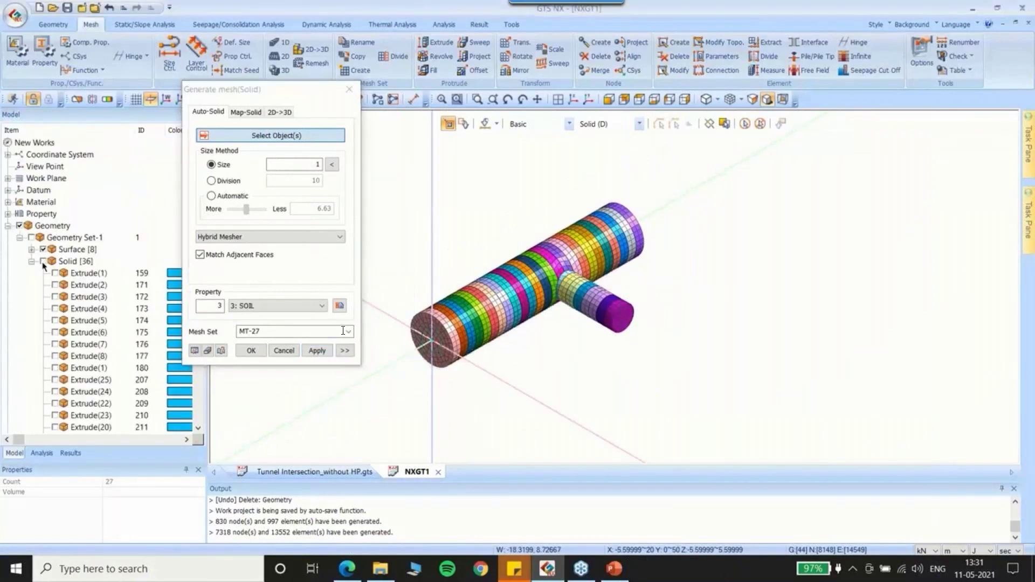
pyautogui.click(43, 262)
pyautogui.click(462, 227)
# Generate the soil block's hybrid solid mesh with size 3 and the SOIL property, naming the mesh set SOIL
pyautogui.click(348, 155)
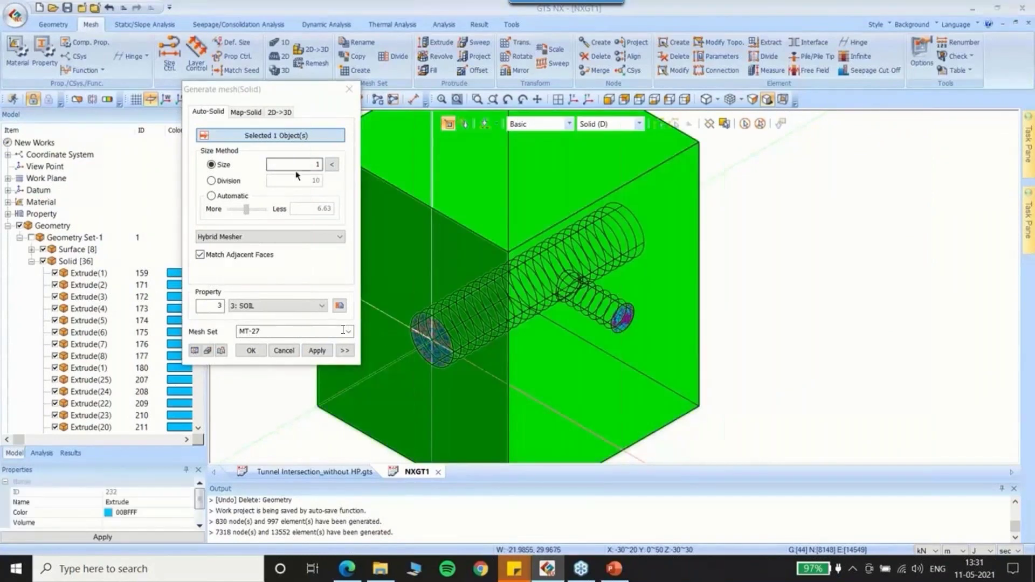
pyautogui.write('3')
pyautogui.doubleClick(339, 333)
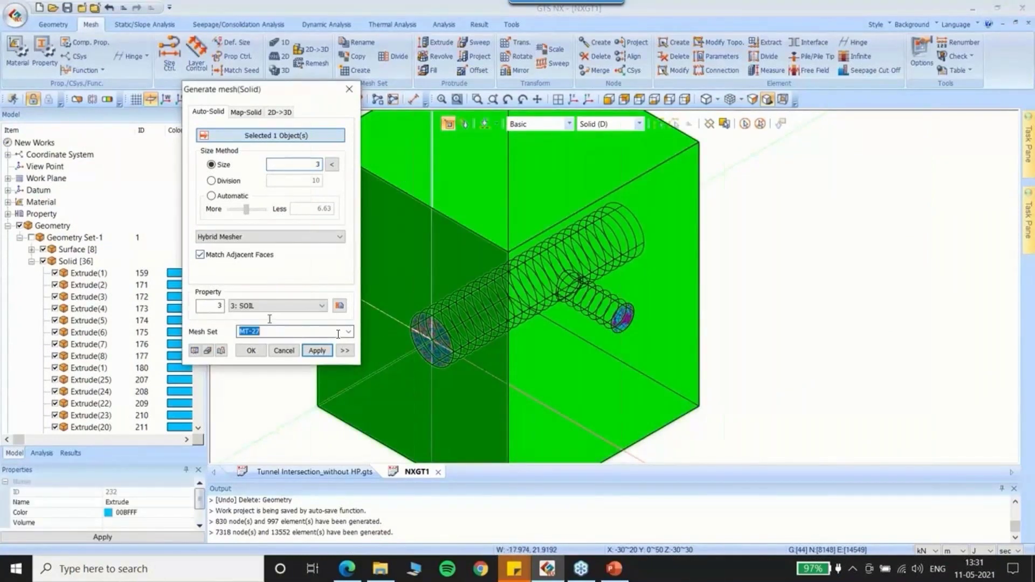
pyautogui.write('SOIL')
pyautogui.scroll(-3, 545, 358)
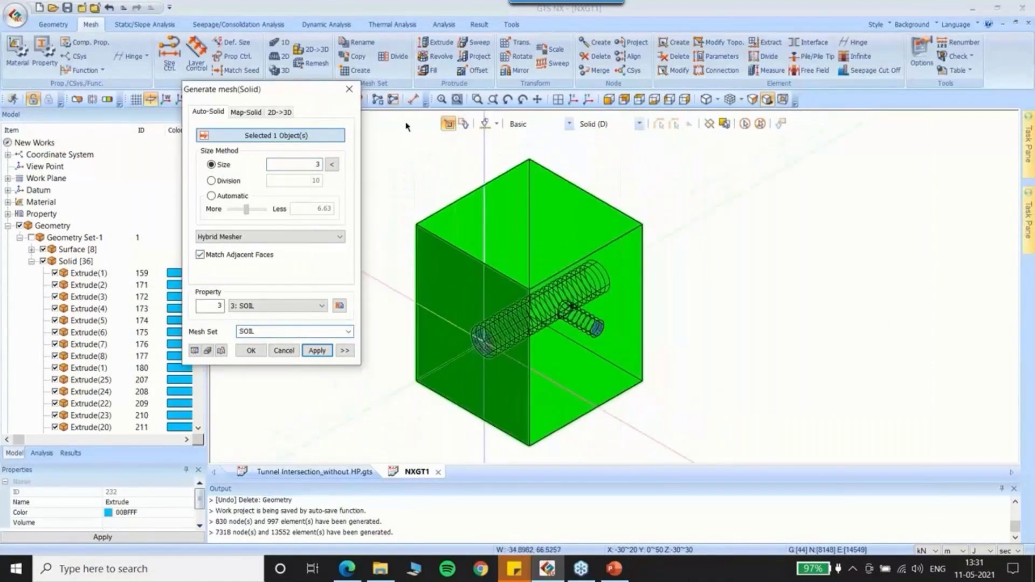
pyautogui.click(317, 351)
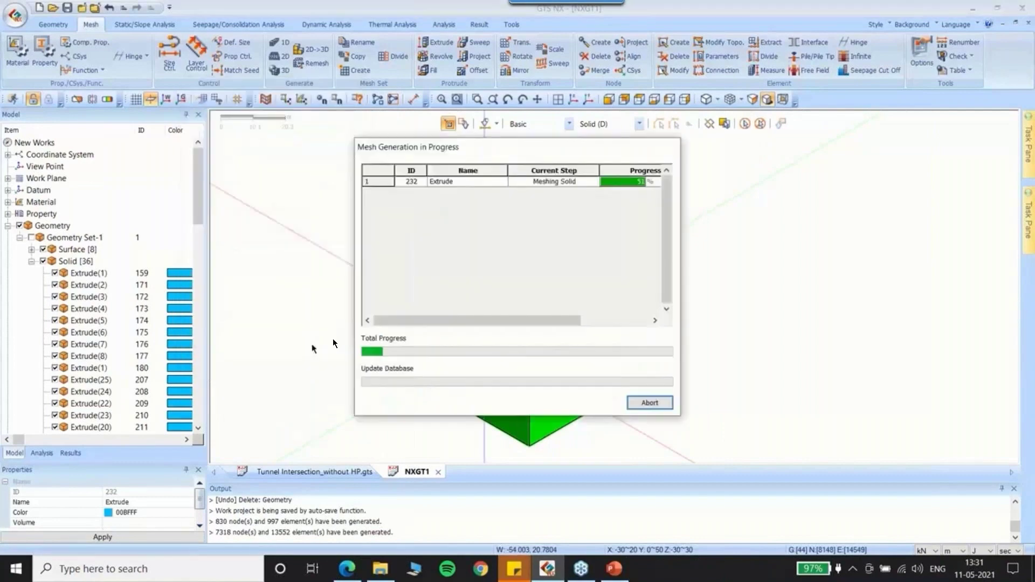
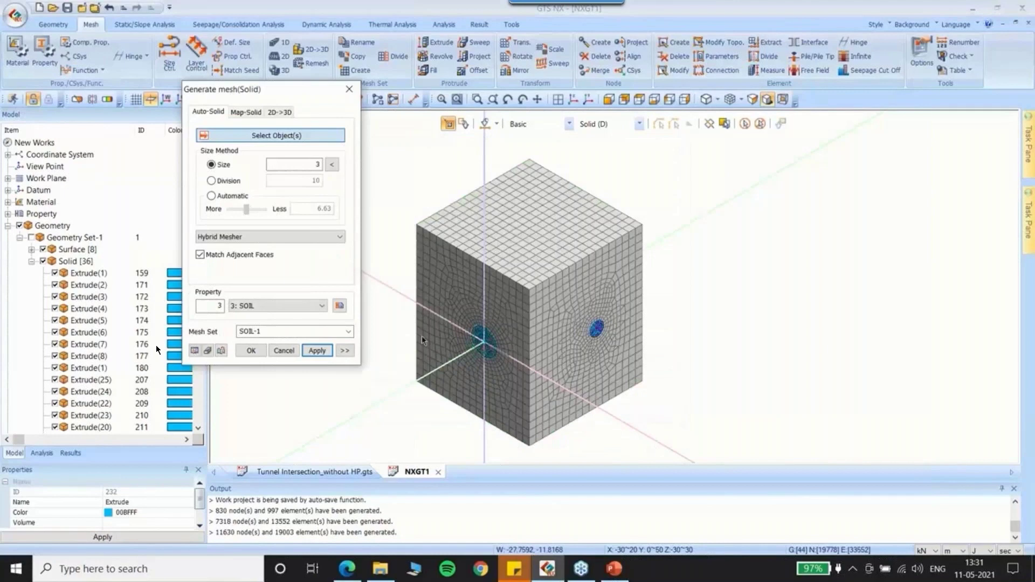
# Hide all solids, examine the soil mesh around the tunnel openings, and end solid meshing with the model in isometric view
pyautogui.scroll(3, 459, 327)
pyautogui.click(43, 261)
pyautogui.scroll(-1, 565, 267)
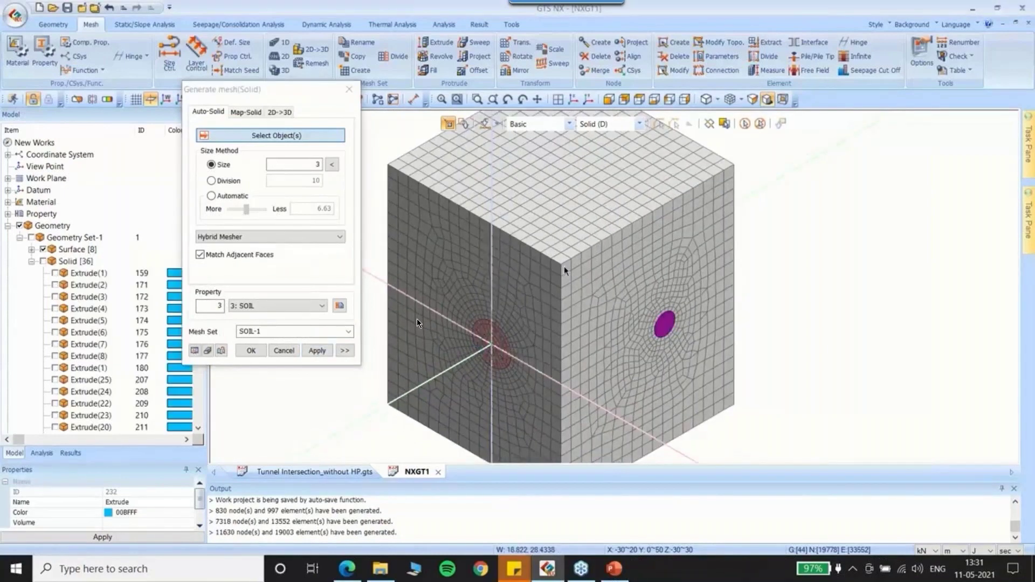
pyautogui.scroll(2, 490, 346)
pyautogui.scroll(-2, 490, 345)
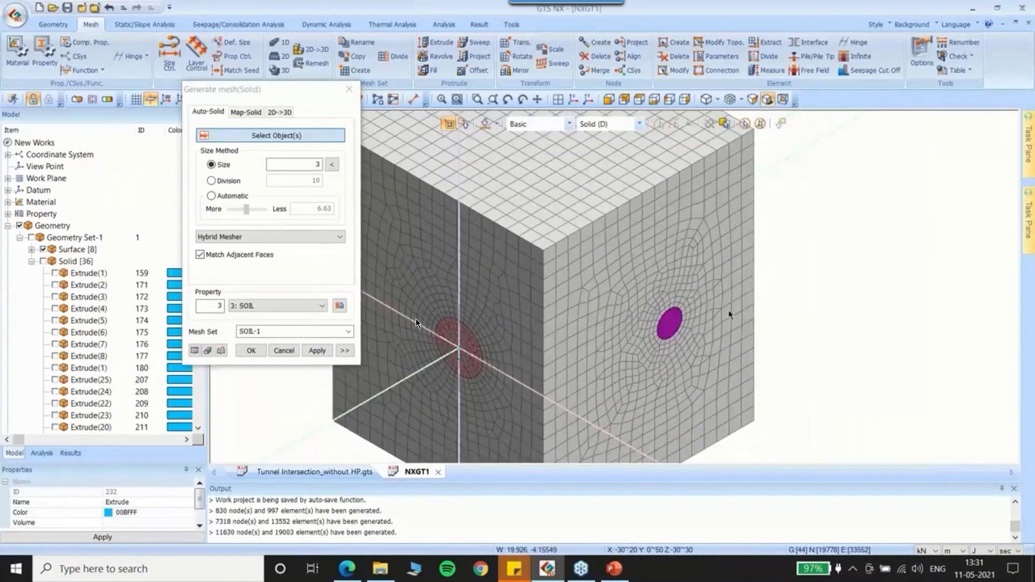
pyautogui.scroll(3, 490, 345)
pyautogui.moveTo(485, 310); pyautogui.dragTo(602, 243, button='middle')
pyautogui.scroll(3, 602, 243)
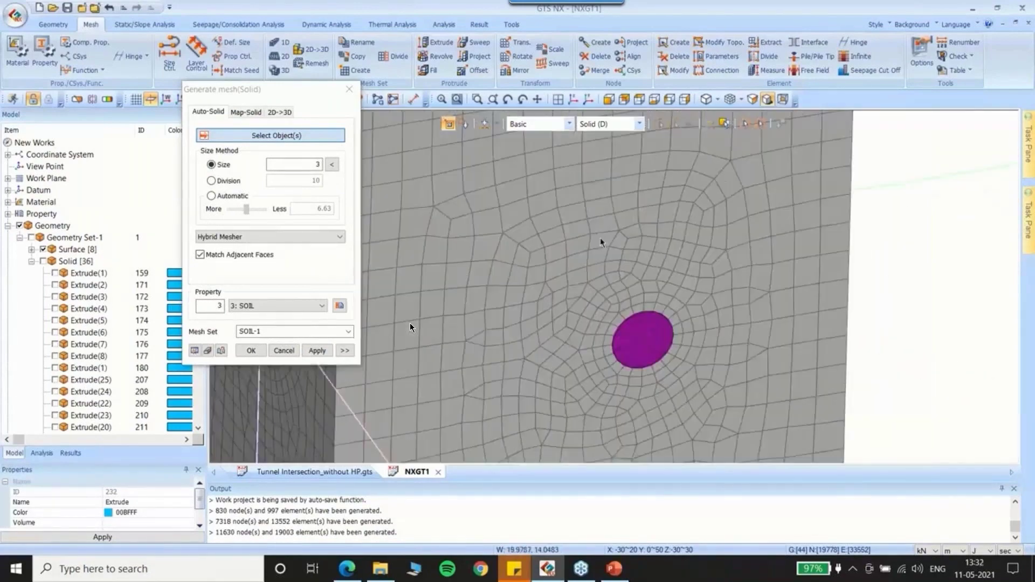
pyautogui.press('Escape')
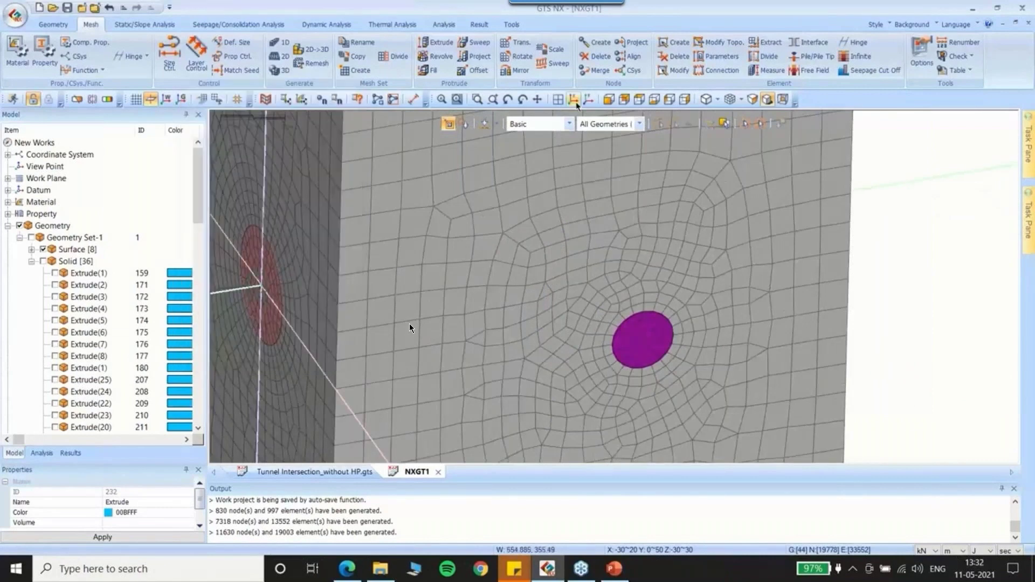
pyautogui.click(574, 99)
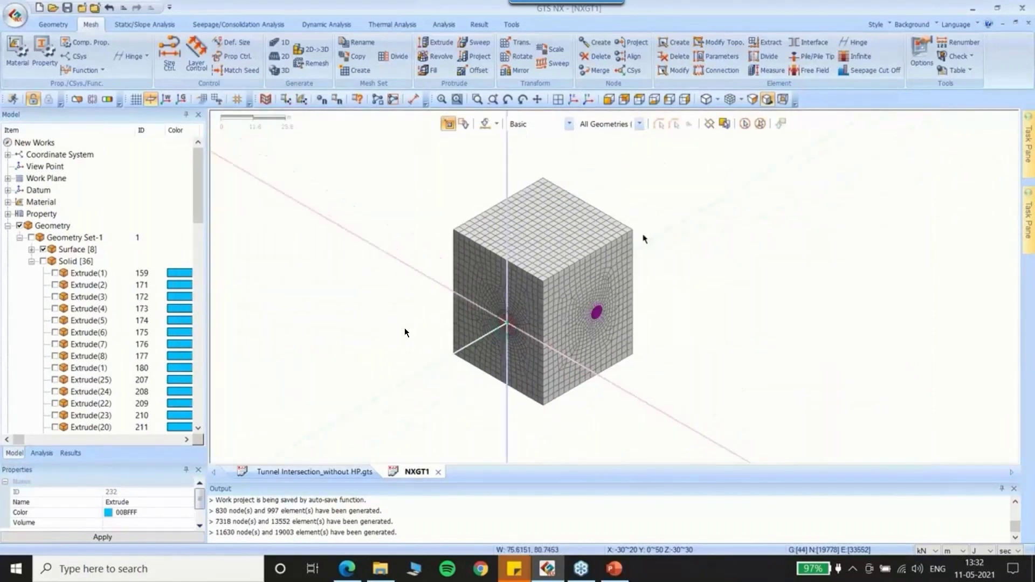
# Add a self-weight gravity load with Gz -1 in load set SW
pyautogui.click(145, 24)
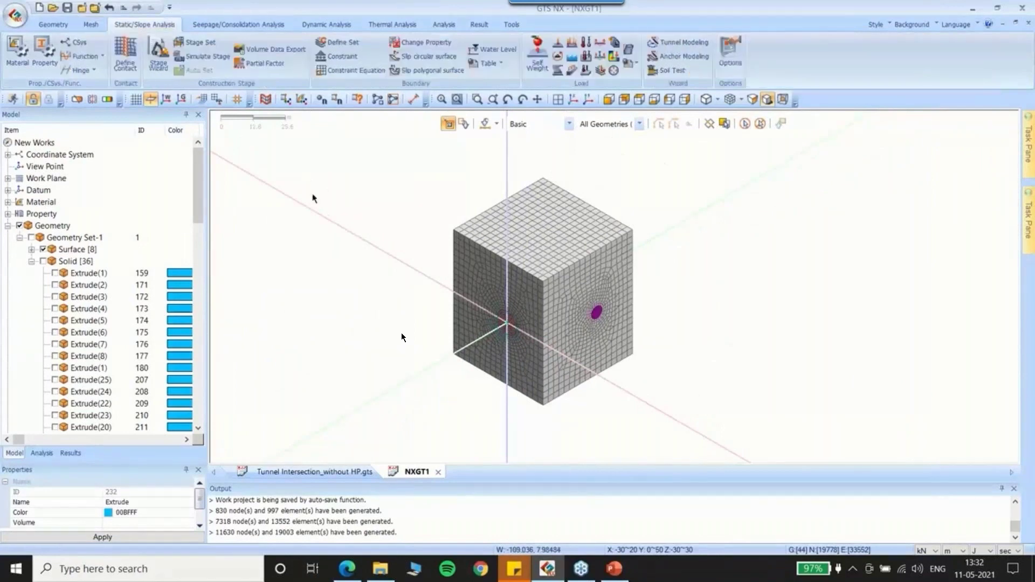
pyautogui.click(538, 56)
pyautogui.moveTo(127, 130); pyautogui.dragTo(198, 97)
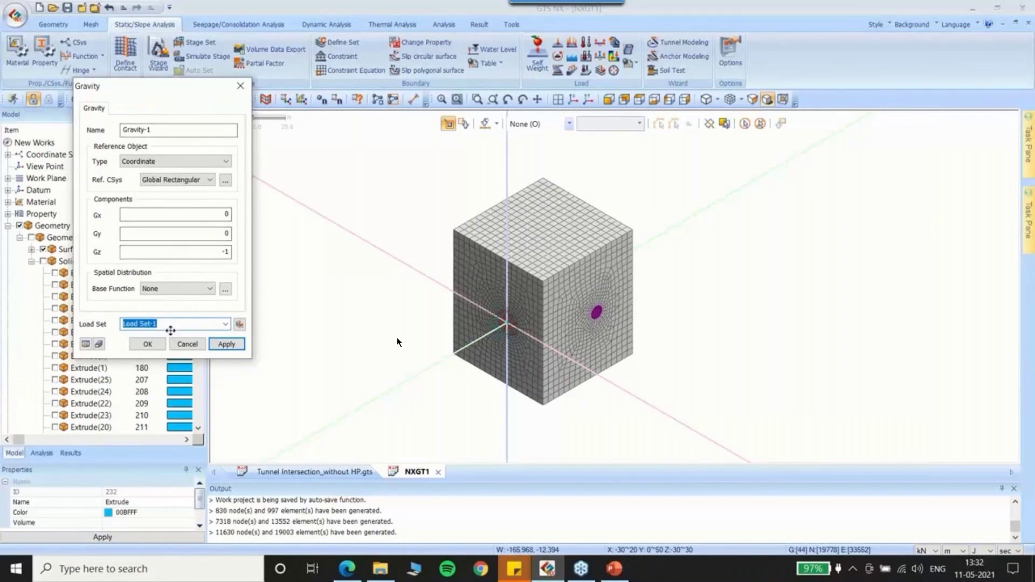
pyautogui.write('SW')
pyautogui.press('Return')
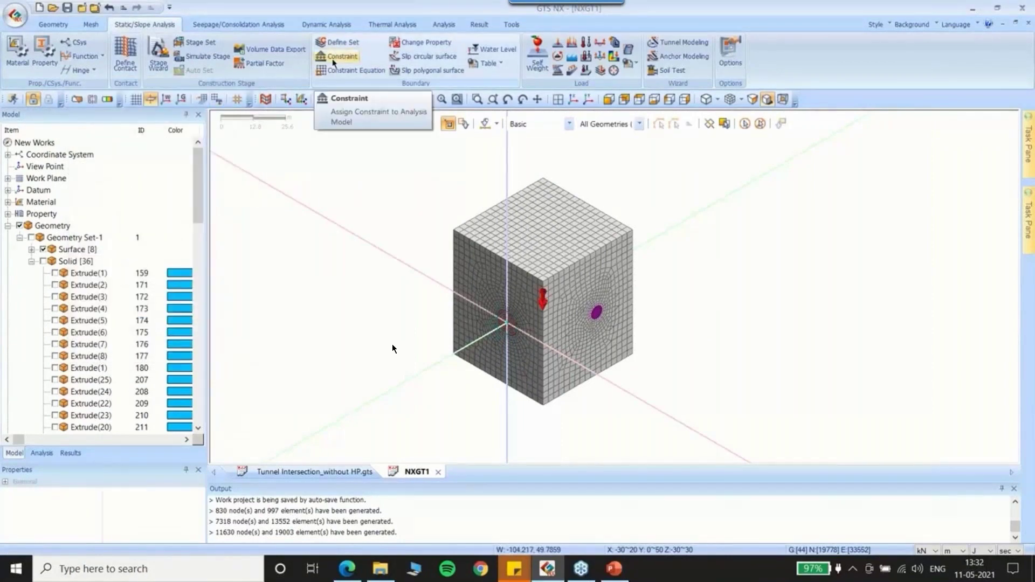
# Apply automatic constraints considering all mesh sets, in boundary set BC
pyautogui.click(333, 58)
pyautogui.click(82, 141)
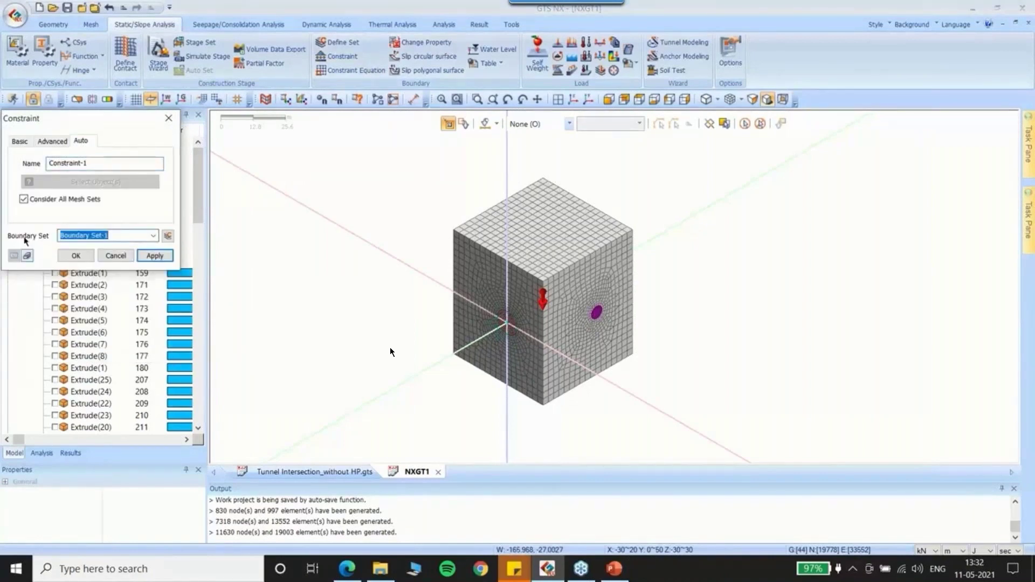
pyautogui.write('BC')
pyautogui.click(76, 257)
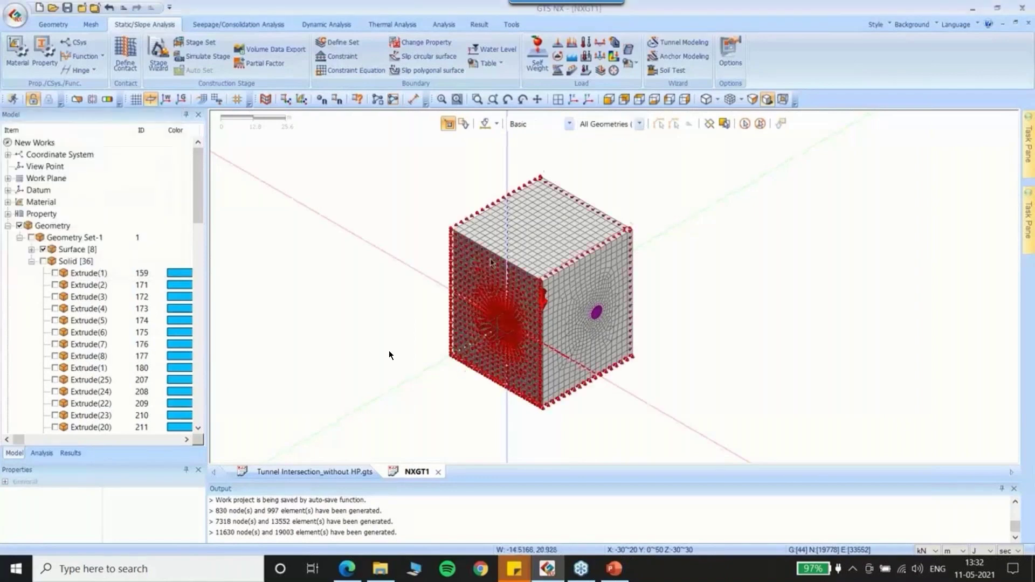
pyautogui.scroll(4, 389, 353)
pyautogui.scroll(-3, 386, 351)
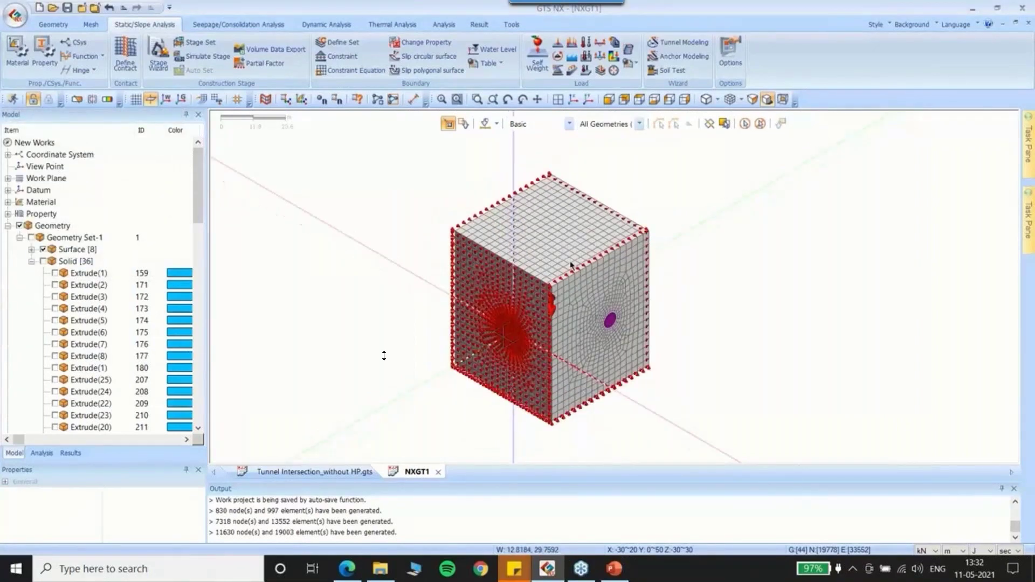
# View the complete mesh of Tunnel Intersection_without HP.gts in isometric view, then return to the NXGT1 model
pyautogui.click(268, 473)
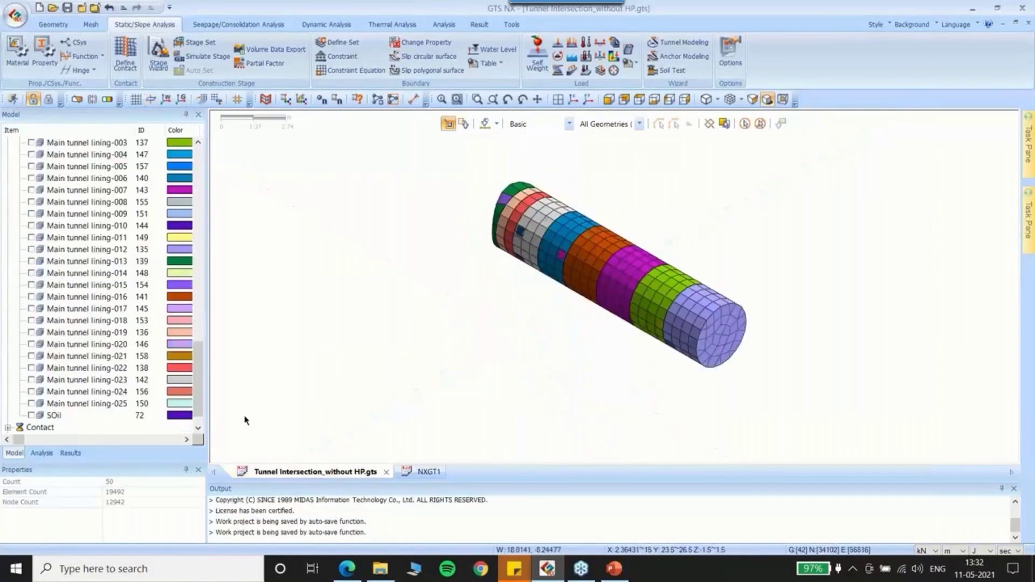
pyautogui.scroll(18, 53, 334)
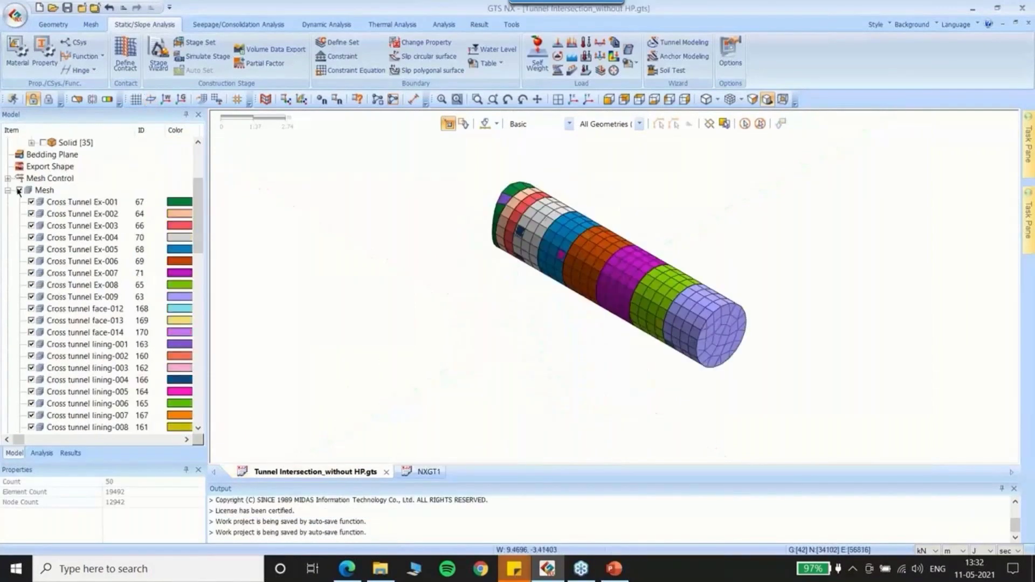
pyautogui.click(20, 190)
pyautogui.click(19, 191)
pyautogui.scroll(-2, 379, 365)
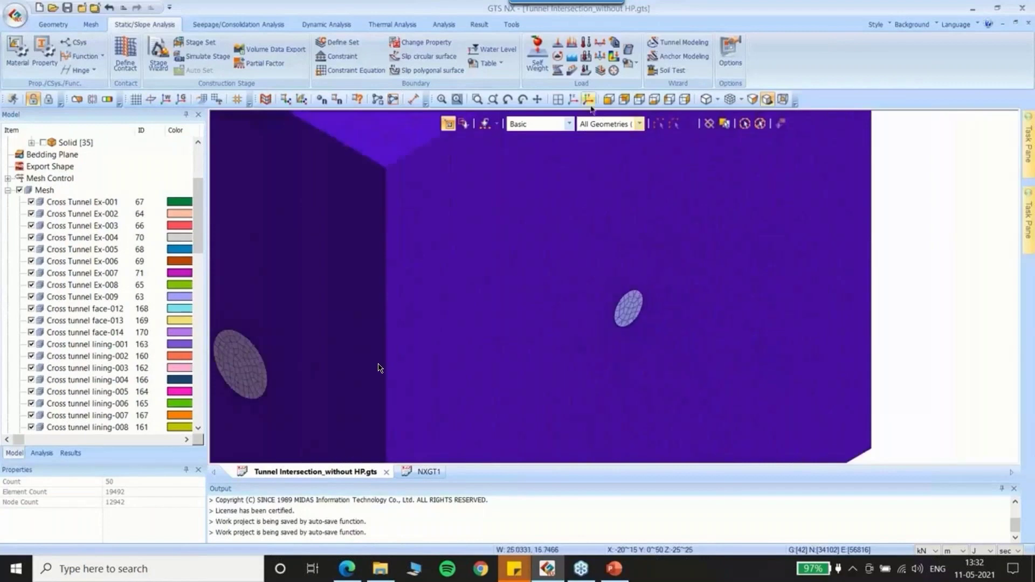
pyautogui.click(573, 101)
pyautogui.scroll(-1, 551, 284)
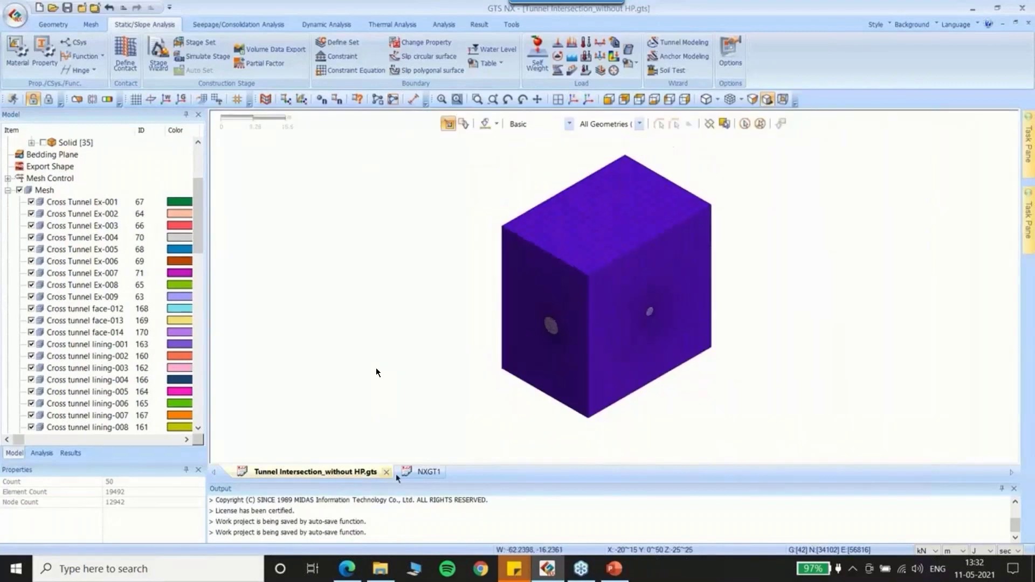
pyautogui.click(423, 472)
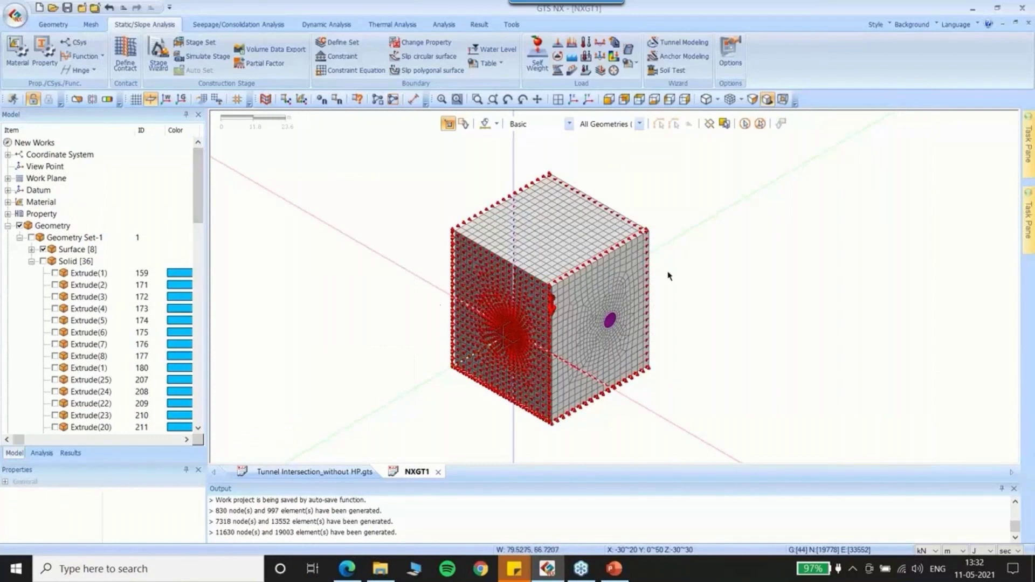
# Hide the boundary conditions and static loads in the NXGT1 model
pyautogui.scroll(-15, 127, 320)
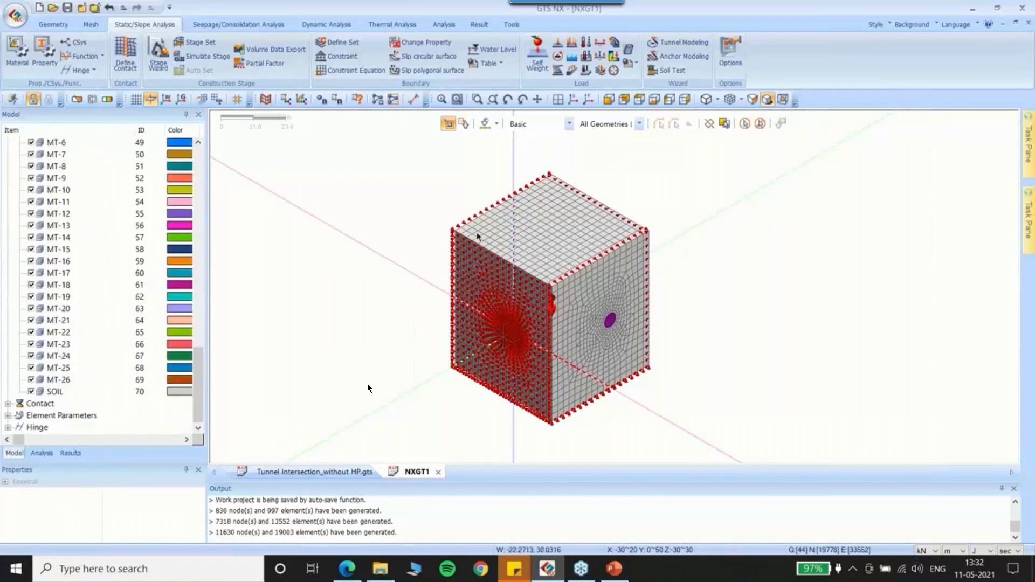
pyautogui.click(42, 453)
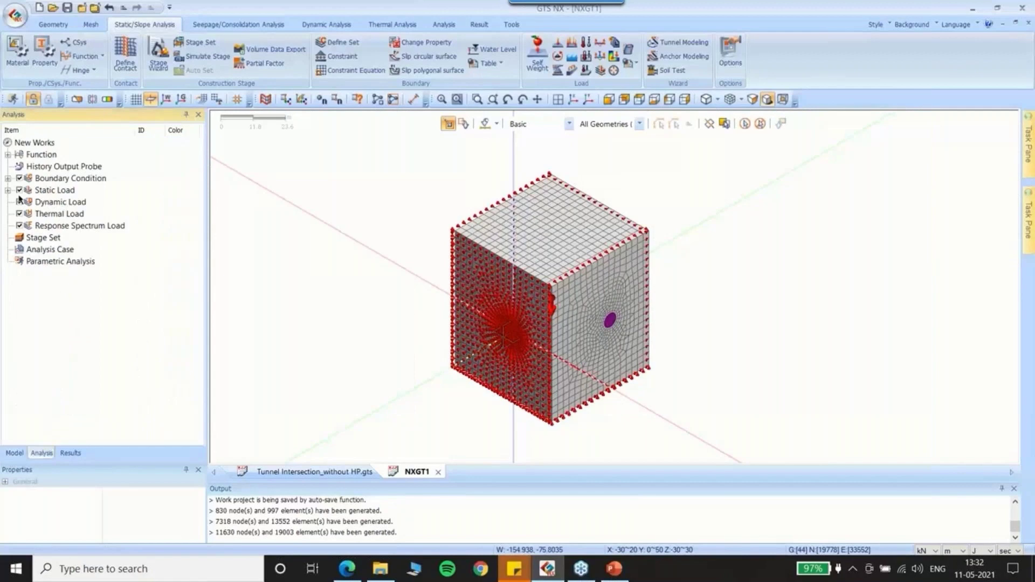
pyautogui.click(20, 179)
pyautogui.click(20, 190)
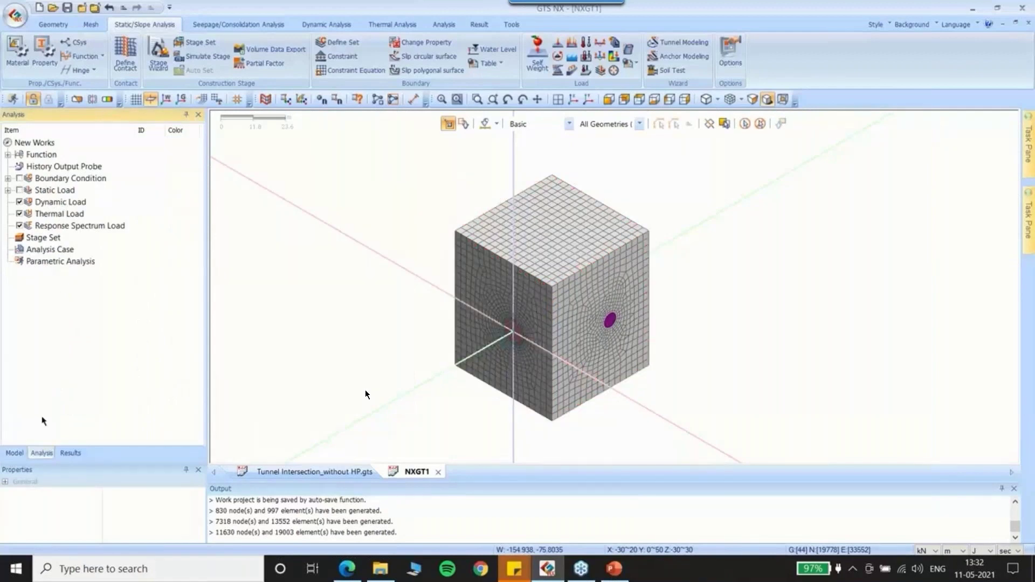
# Collapse the list of mesh sets and show all solid geometry
pyautogui.click(15, 452)
pyautogui.scroll(10, 22, 367)
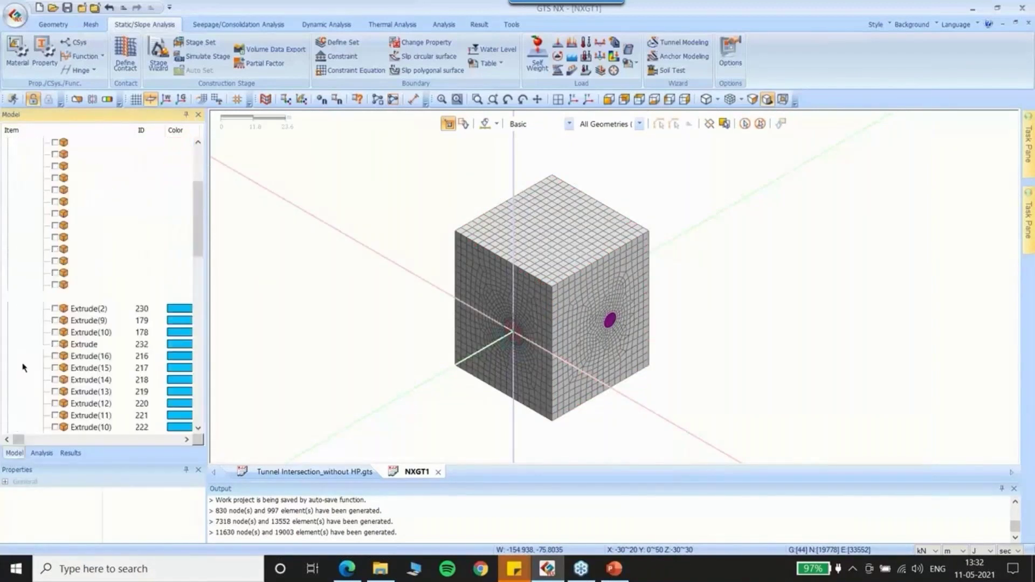
pyautogui.scroll(-12, 22, 363)
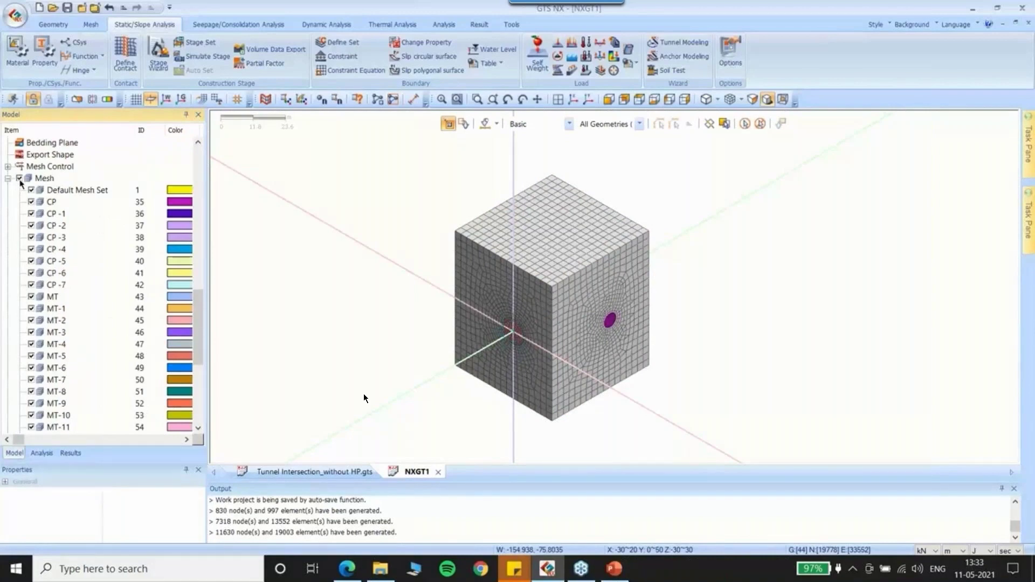
pyautogui.click(8, 178)
pyautogui.scroll(6, 97, 320)
pyautogui.scroll(4, 99, 322)
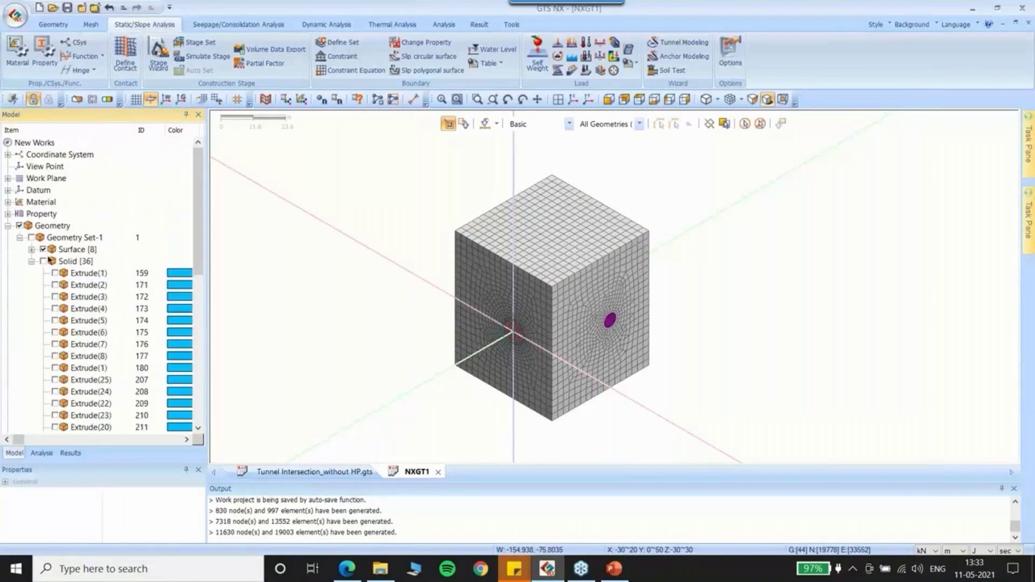
pyautogui.click(43, 262)
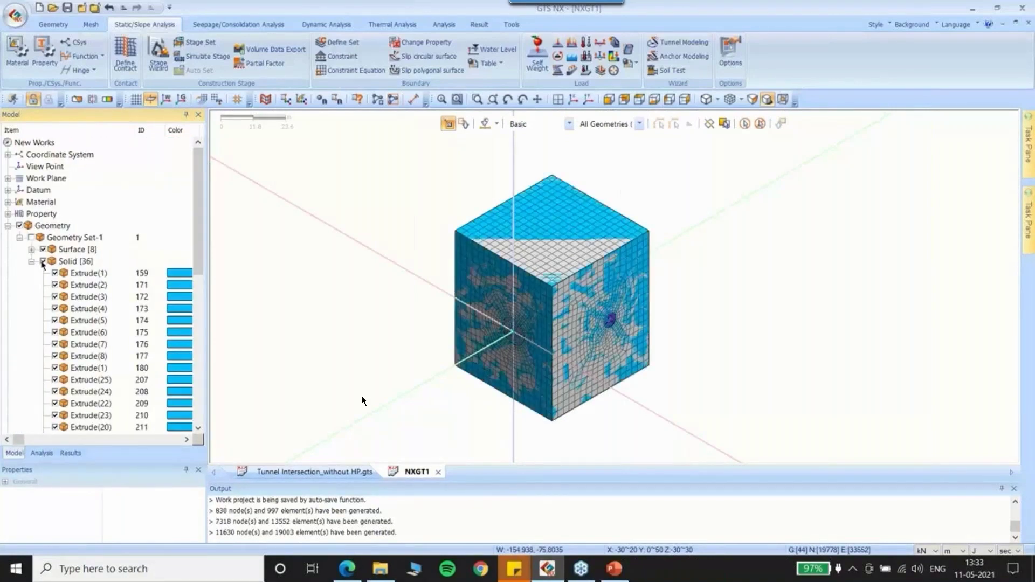
# Hide all mesh sets and the outer soil block, leaving the main tunnel and cross-passage solids displayed
pyautogui.scroll(-10, 78, 331)
pyautogui.scroll(6, 78, 332)
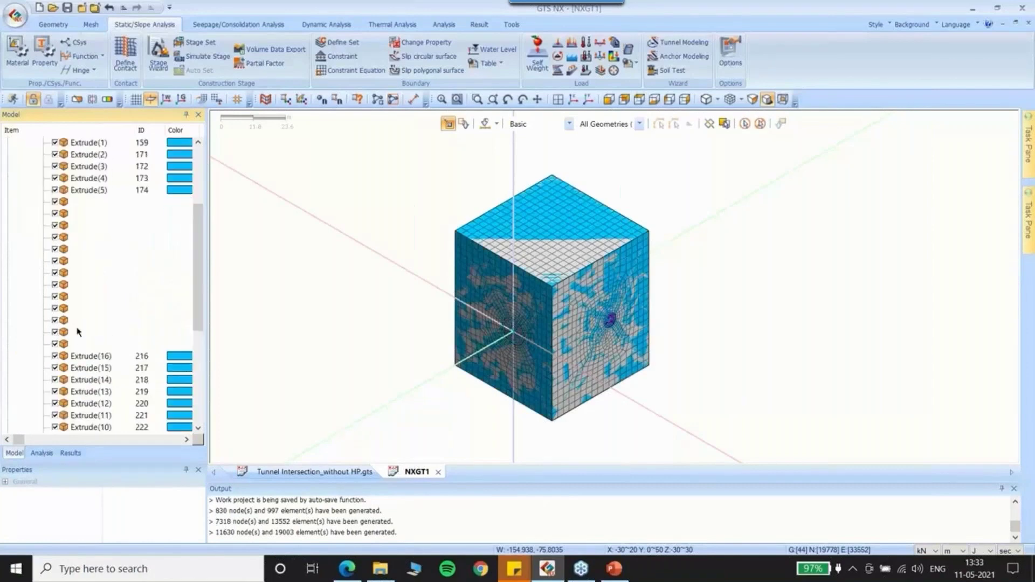
pyautogui.scroll(-6, 79, 332)
pyautogui.click(20, 392)
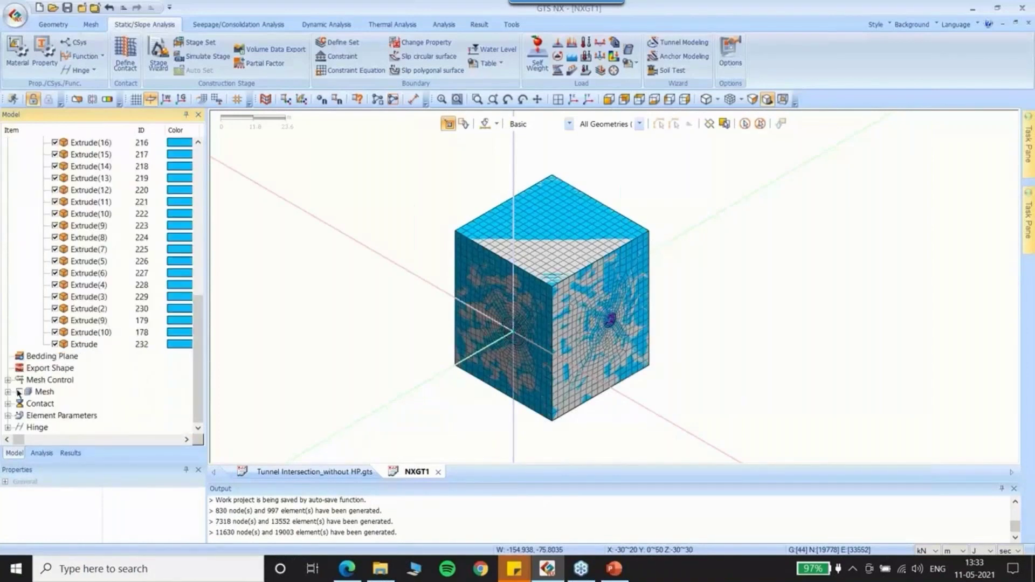
pyautogui.rightClick(607, 266)
pyautogui.click(630, 284)
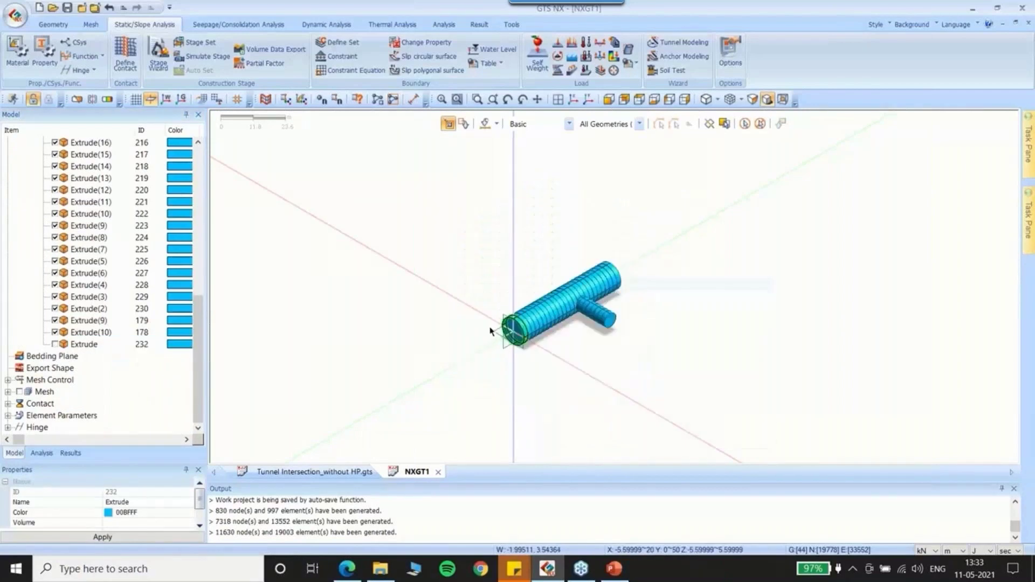
# Hide the work plane axes around the main tunnel and cross-passage solids
pyautogui.scroll(9, 520, 296)
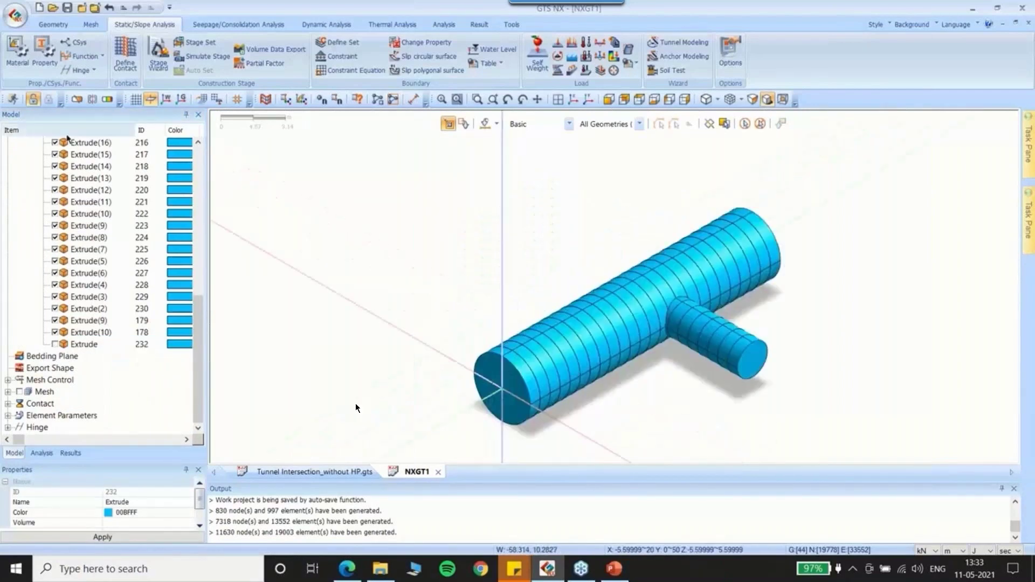
pyautogui.click(152, 99)
pyautogui.scroll(-3, 270, 191)
pyautogui.scroll(3, 481, 419)
pyautogui.scroll(3, 415, 259)
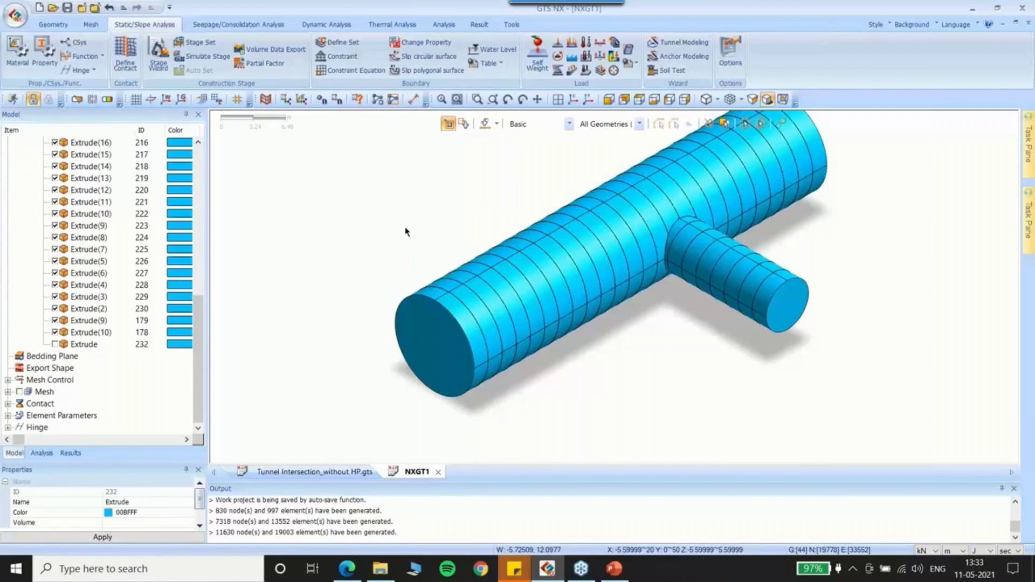
# Start the Extract Element command on geometry and set its object type to Face
pyautogui.click(90, 25)
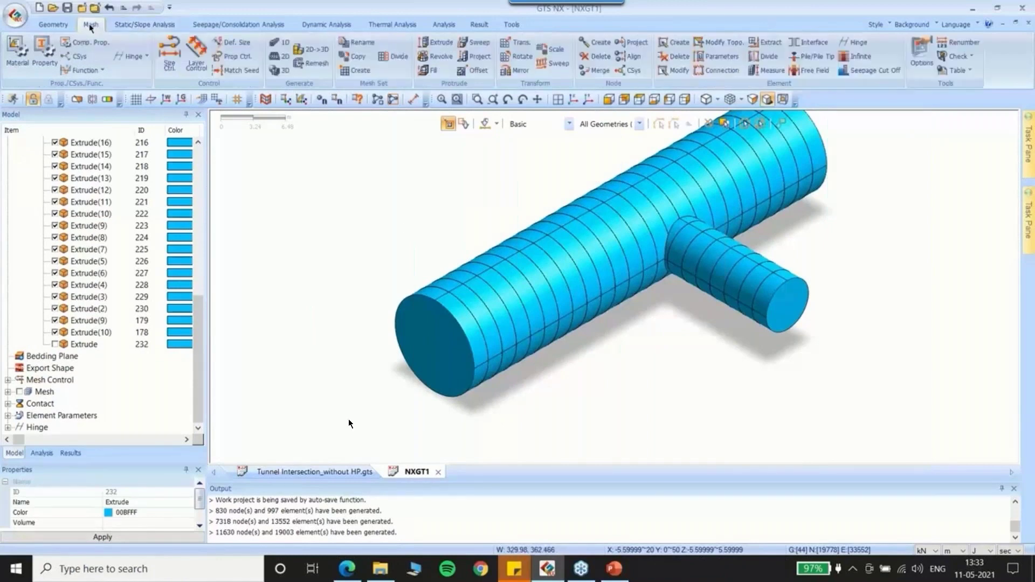
pyautogui.click(768, 42)
pyautogui.click(782, 100)
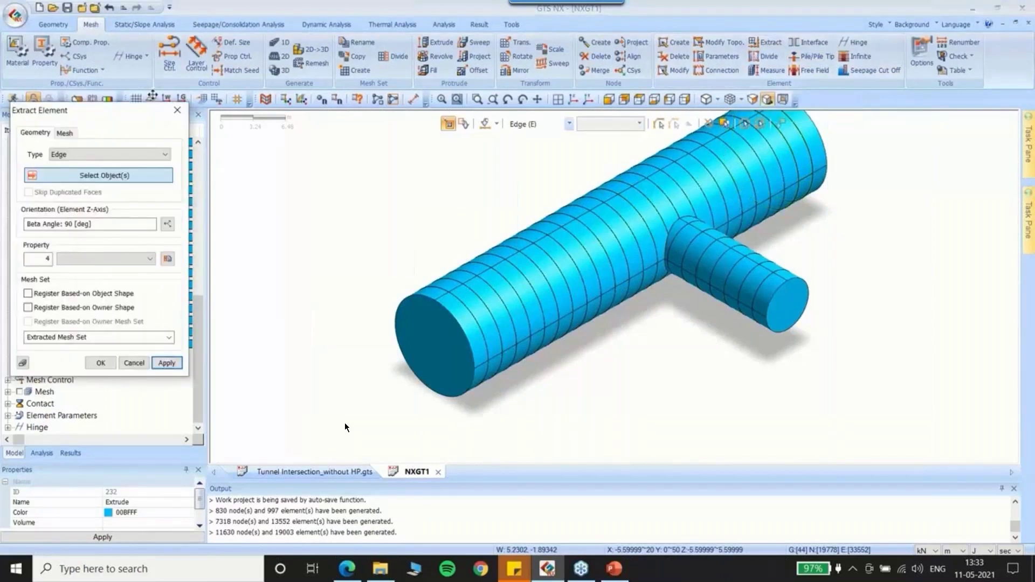
pyautogui.moveTo(81, 110); pyautogui.dragTo(178, 41)
pyautogui.click(207, 84)
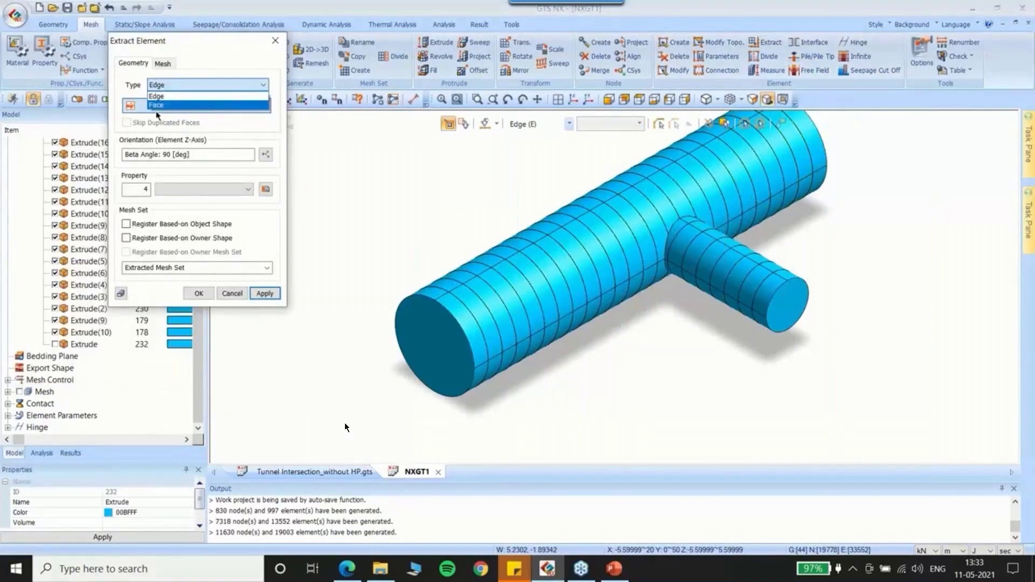
pyautogui.click(171, 121)
pyautogui.click(477, 336)
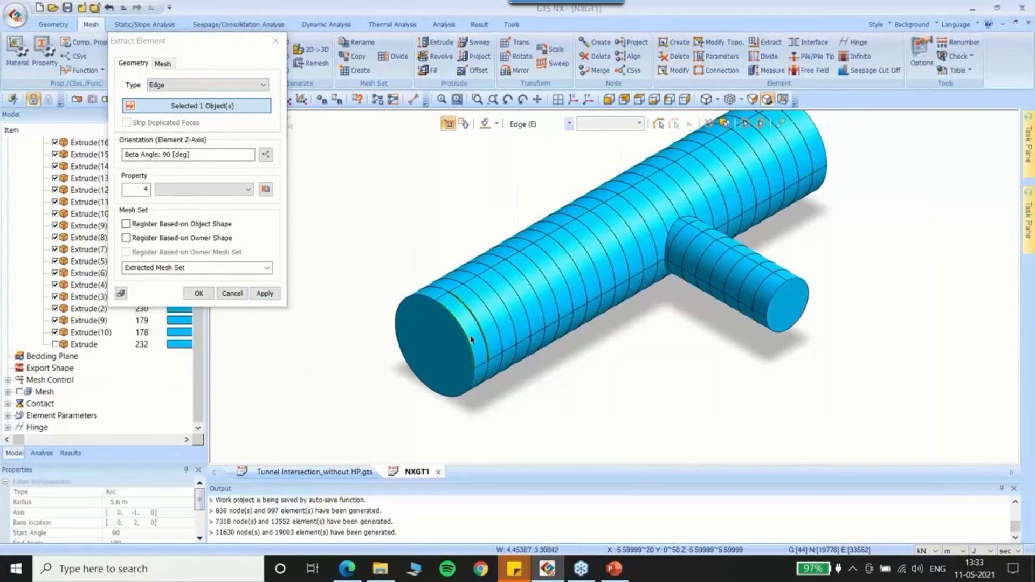
pyautogui.click(221, 85)
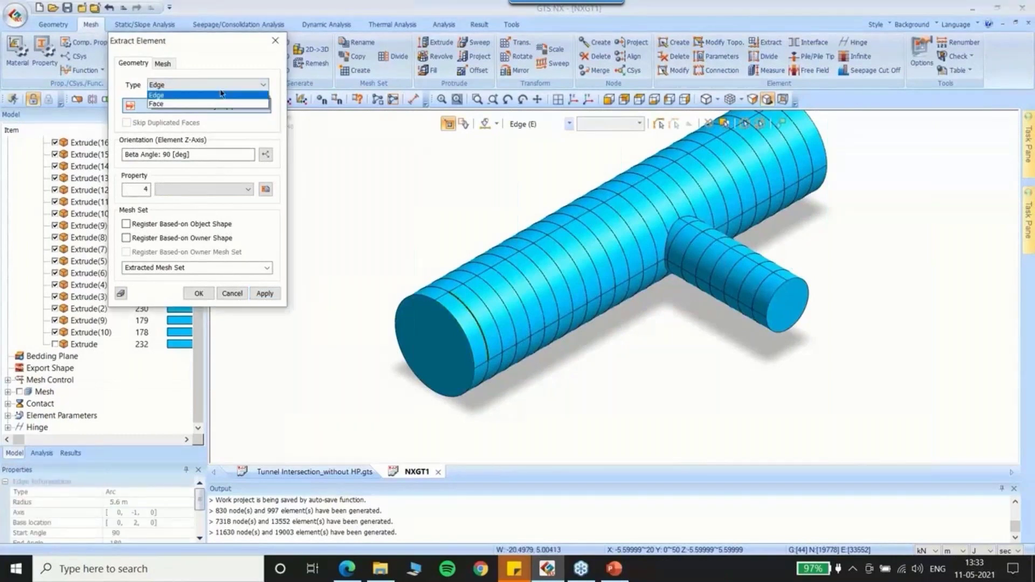
pyautogui.click(156, 104)
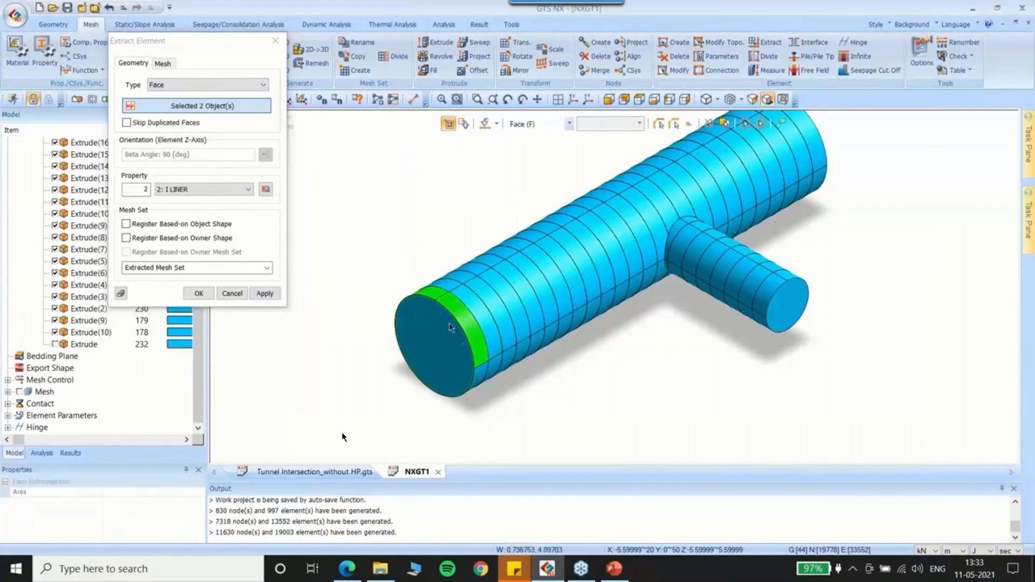
# Extract the four outer faces of the main tunnel's first ring as mesh set MT_LINER_1 with property 2: I LINER
pyautogui.click(480, 378)
pyautogui.moveTo(481, 379); pyautogui.dragTo(443, 195, button='middle')
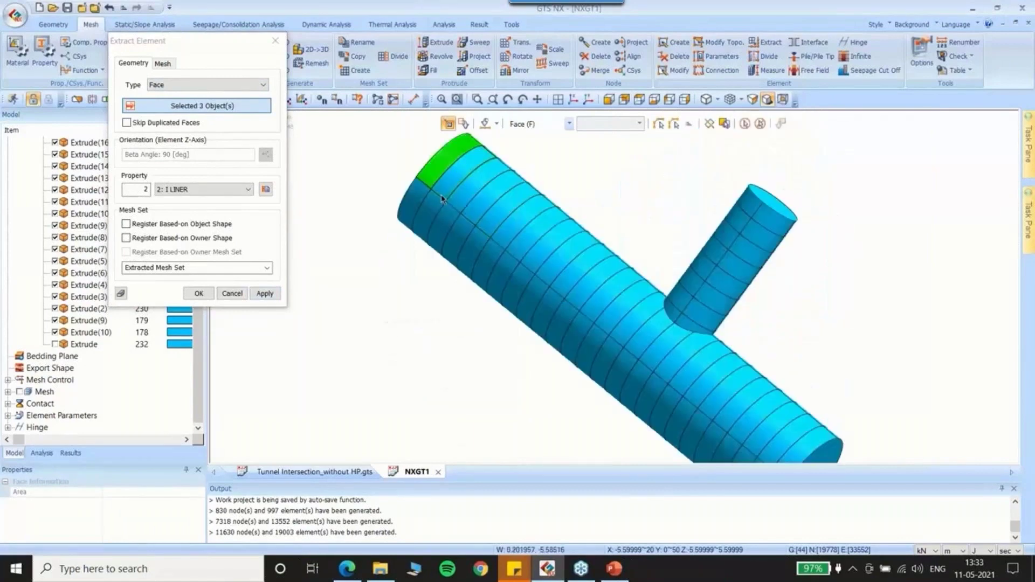
pyautogui.click(410, 204)
pyautogui.moveTo(339, 435); pyautogui.dragTo(298, 280, button='middle')
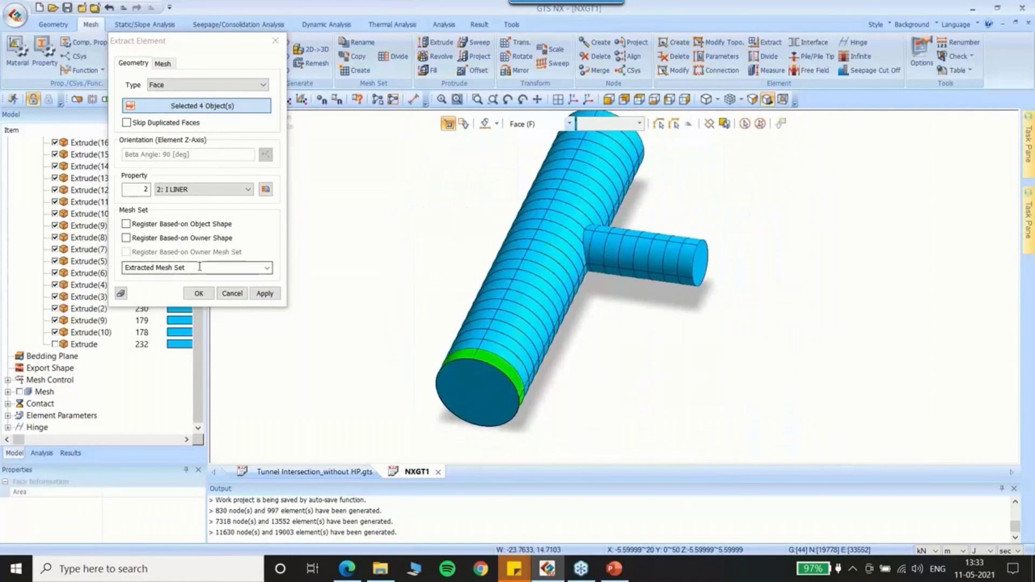
pyautogui.write('MT')
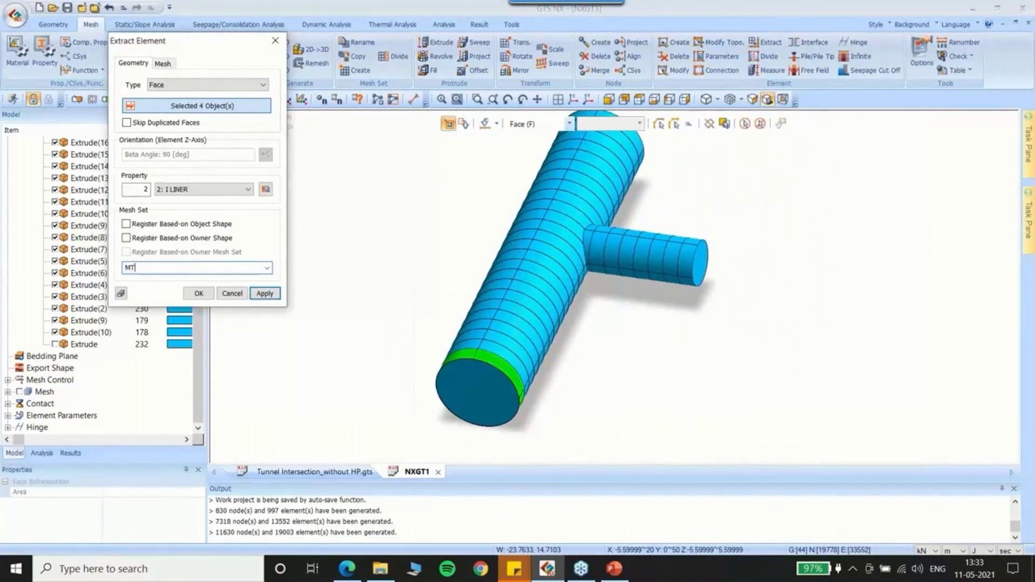
pyautogui.write('_LINER_1')
pyautogui.click(265, 294)
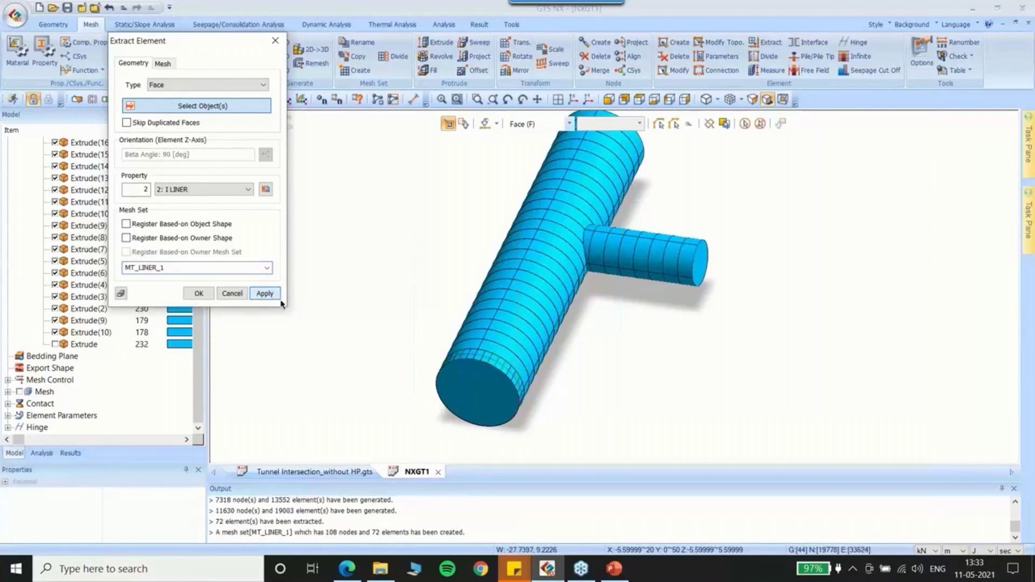
# Extract the four outer faces of the main tunnel's second ring as mesh set MT_LINER_2
pyautogui.click(558, 335)
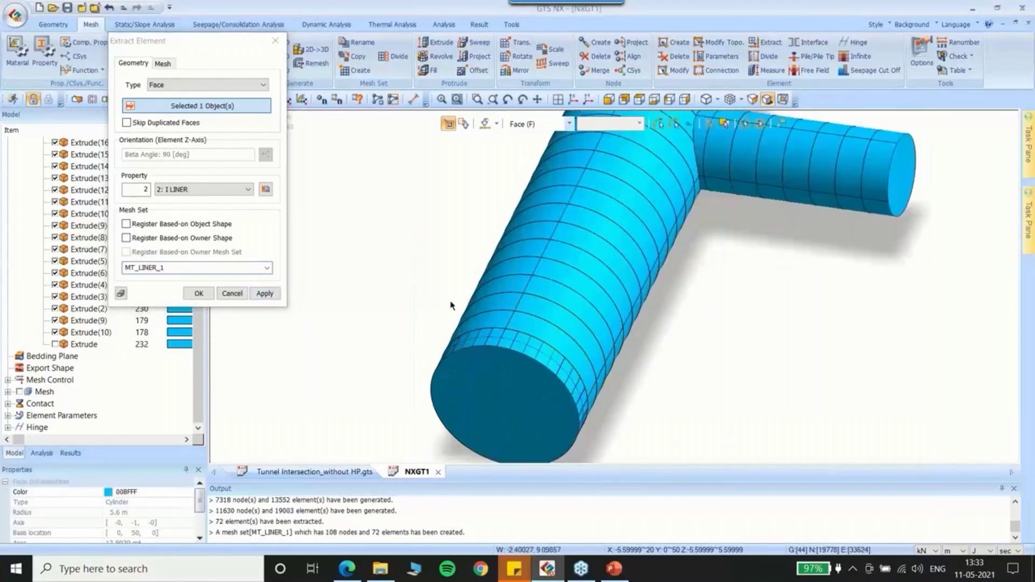
pyautogui.click(486, 319)
pyautogui.moveTo(614, 305); pyautogui.dragTo(425, 147, button='middle')
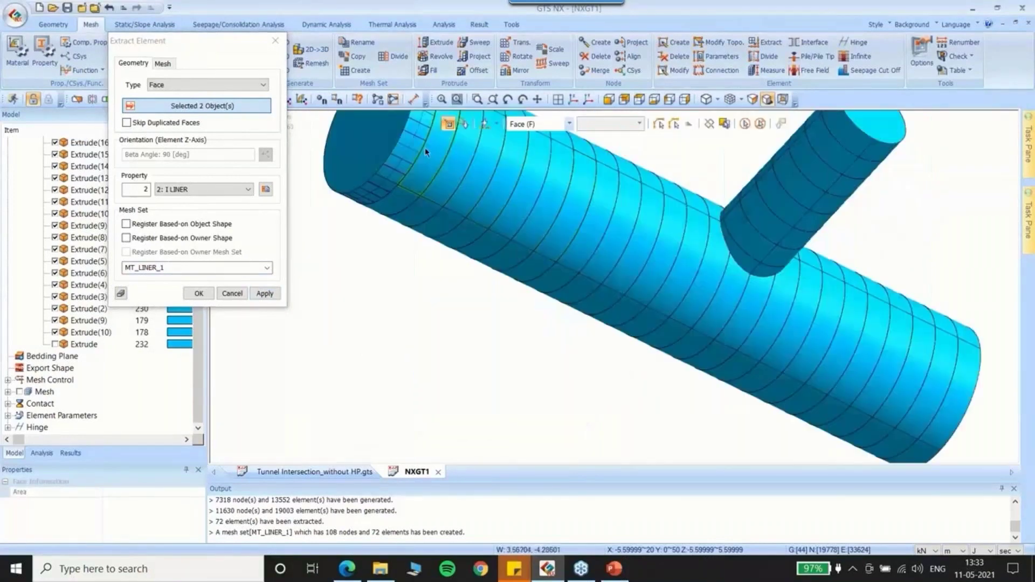
pyautogui.click(426, 159)
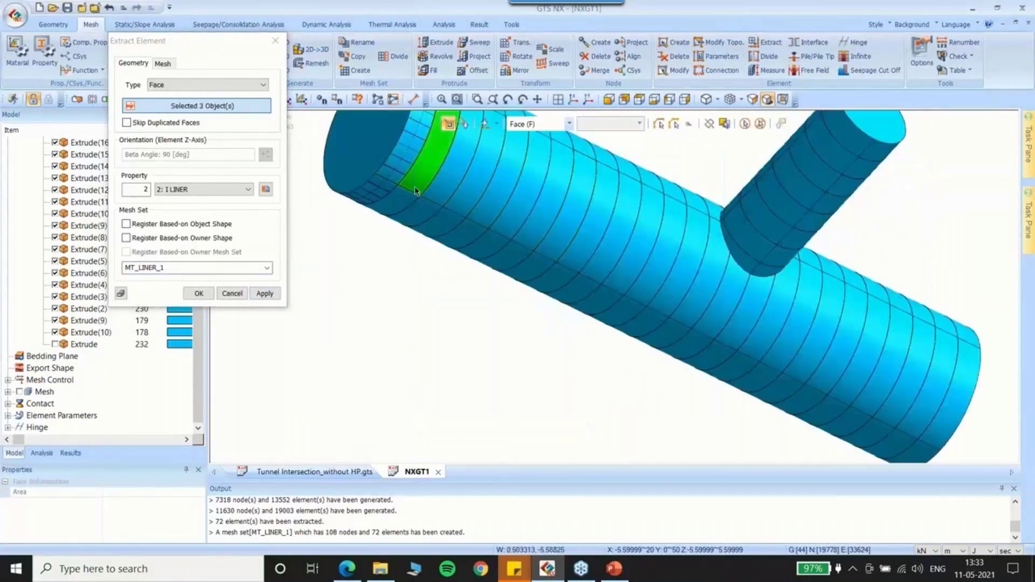
pyautogui.moveTo(426, 158); pyautogui.dragTo(404, 200, button='middle')
pyautogui.moveTo(331, 456); pyautogui.dragTo(553, 209, button='middle')
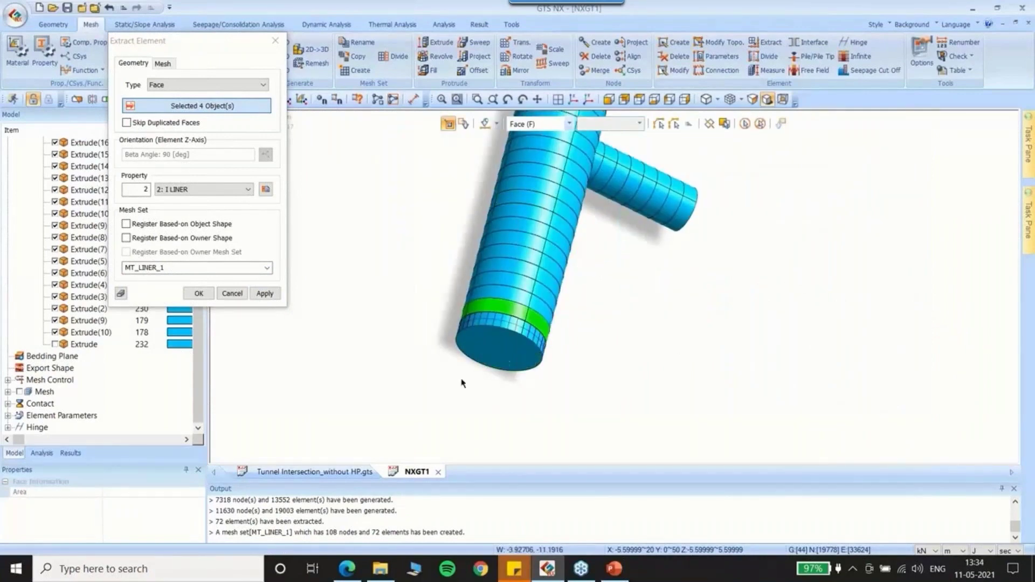
pyautogui.scroll(2, 461, 383)
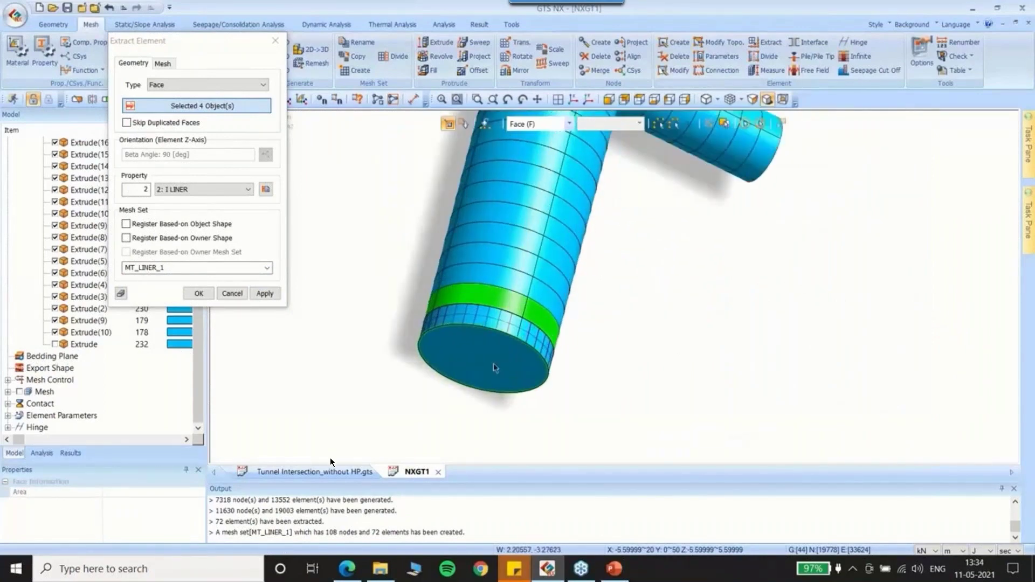
pyautogui.doubleClick(194, 267)
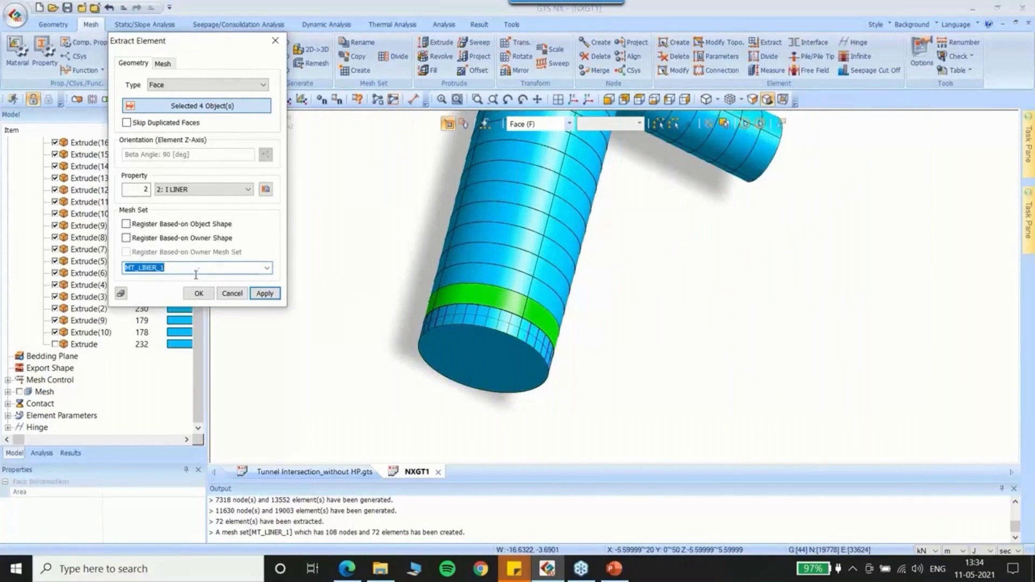
pyautogui.click(192, 265)
pyautogui.press('BackSpace')
pyautogui.write('2')
pyautogui.press('Return')
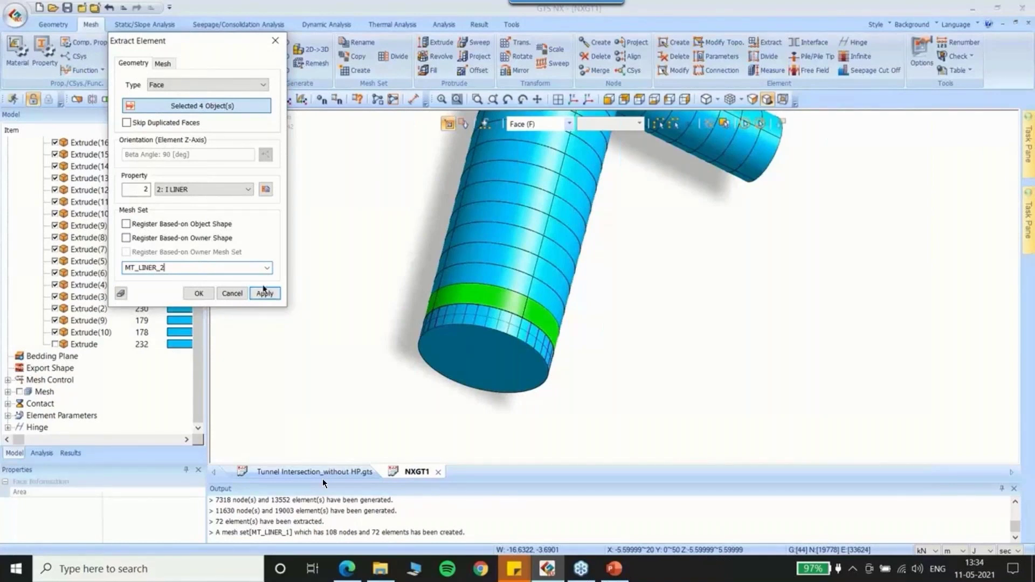
# Extract the four outer faces of the main tunnel's third ring as mesh set MT_LINER_3, and finish element extraction
pyautogui.scroll(-3, 405, 289)
pyautogui.click(479, 285)
pyautogui.click(501, 295)
pyautogui.moveTo(544, 301); pyautogui.dragTo(487, 235, button='middle')
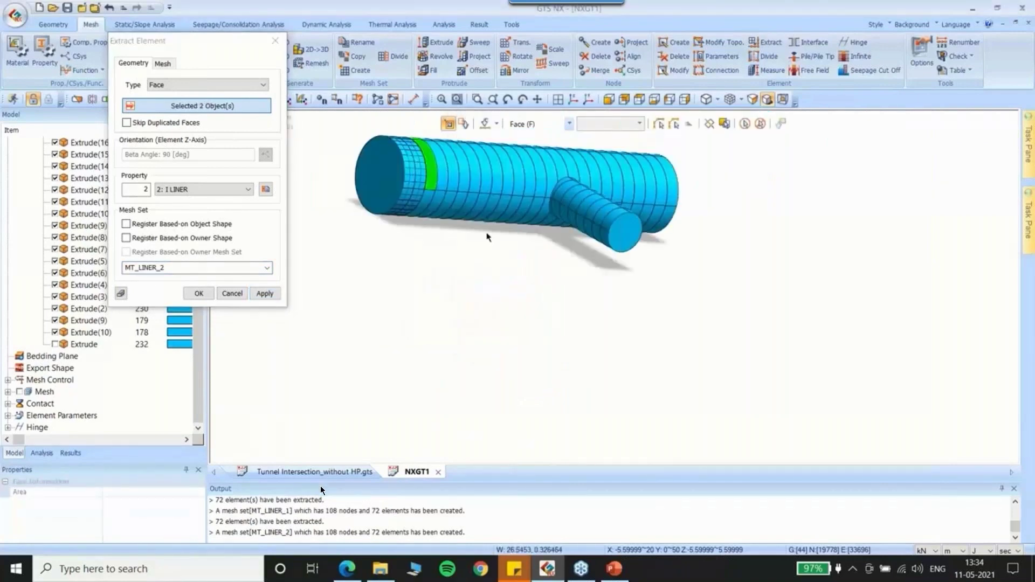
pyautogui.click(425, 201)
pyautogui.moveTo(426, 202); pyautogui.dragTo(528, 291, button='middle')
pyautogui.click(521, 334)
pyautogui.click(181, 266)
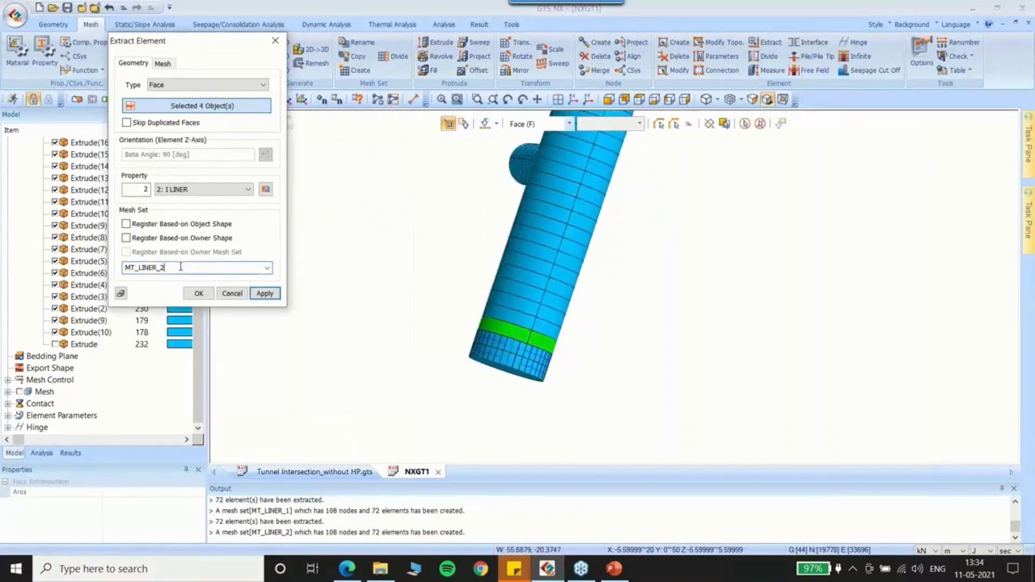
pyautogui.press('BackSpace')
pyautogui.write('3')
pyautogui.click(264, 294)
pyautogui.moveTo(485, 243); pyautogui.dragTo(470, 209, button='middle')
pyautogui.moveTo(200, 41); pyautogui.dragTo(266, 93)
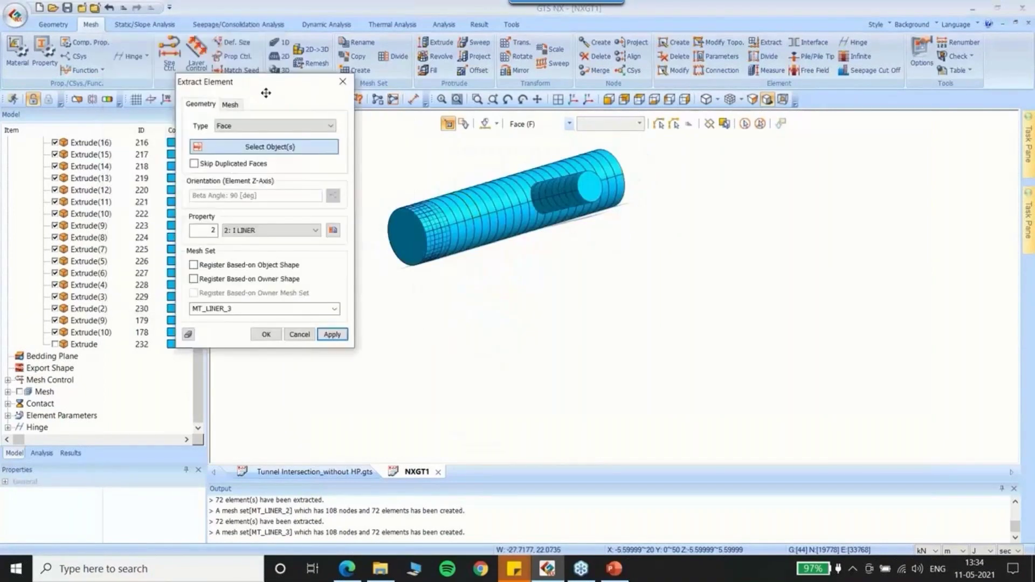
pyautogui.moveTo(512, 226); pyautogui.dragTo(510, 249, button='middle')
pyautogui.scroll(3, 510, 250)
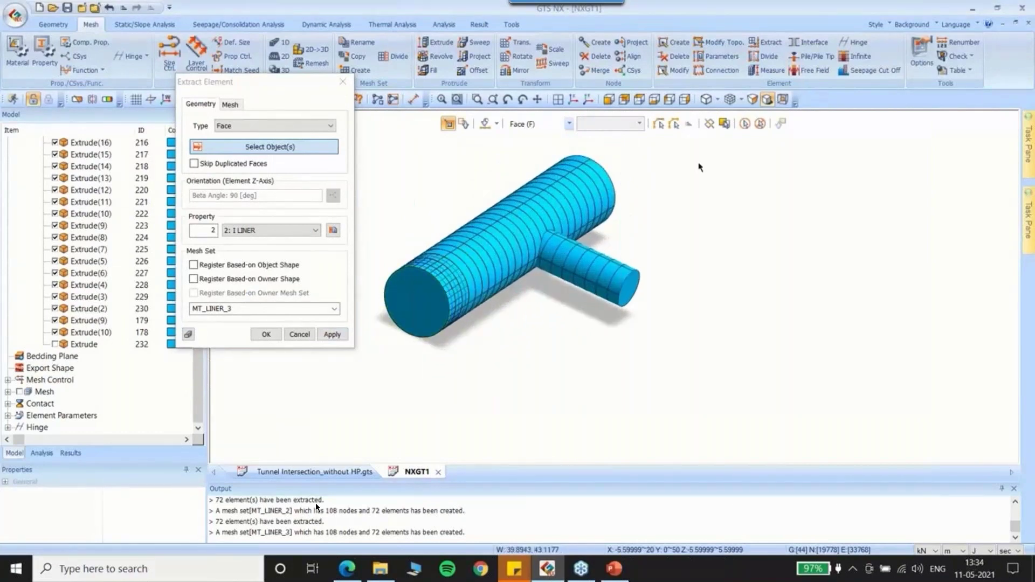
pyautogui.press('Escape')
# Add a construction stage set named Construction Stage Set-1 with stage type Stress
pyautogui.scroll(-2, 726, 319)
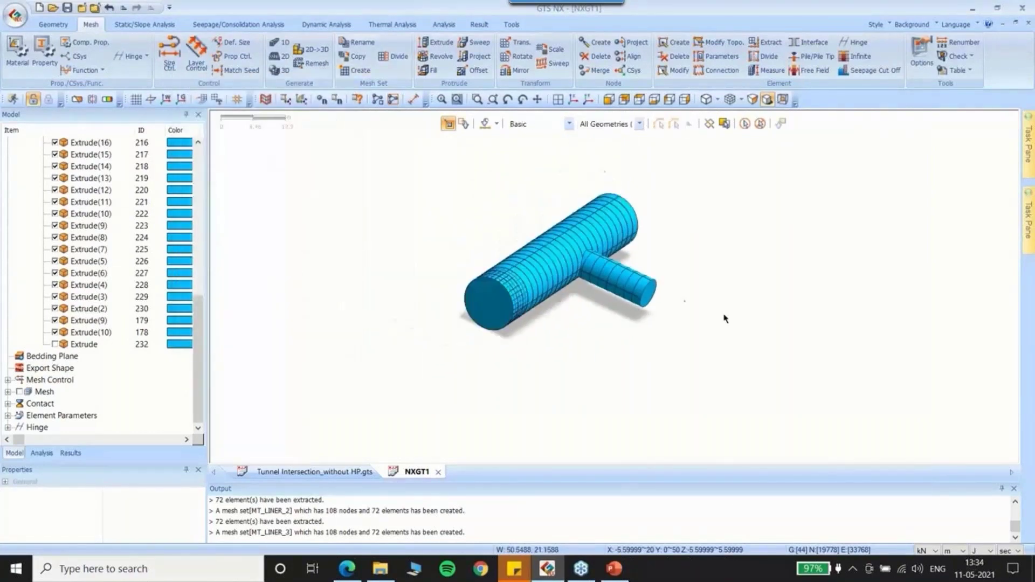
pyautogui.scroll(6, 412, 214)
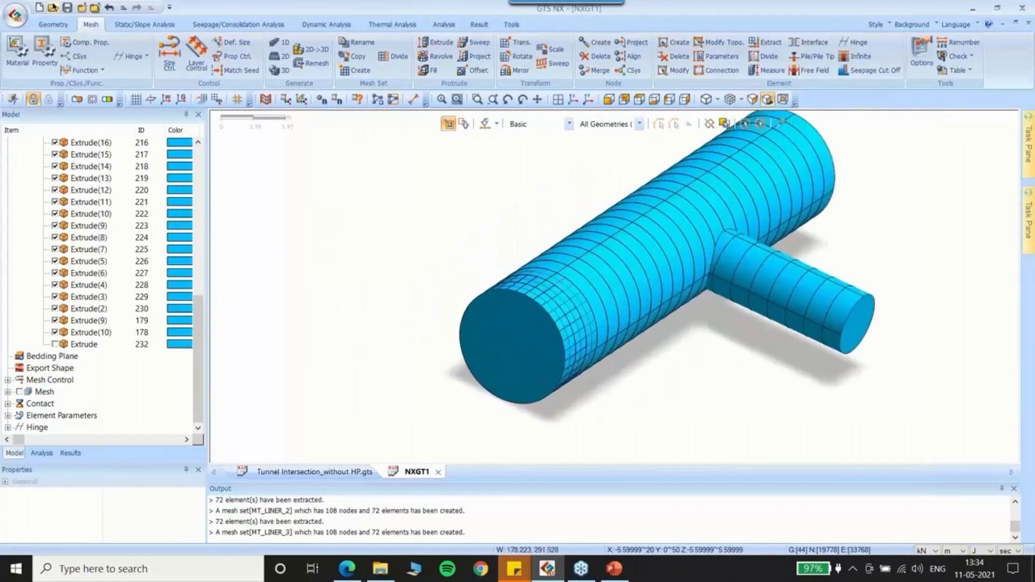
pyautogui.click(144, 24)
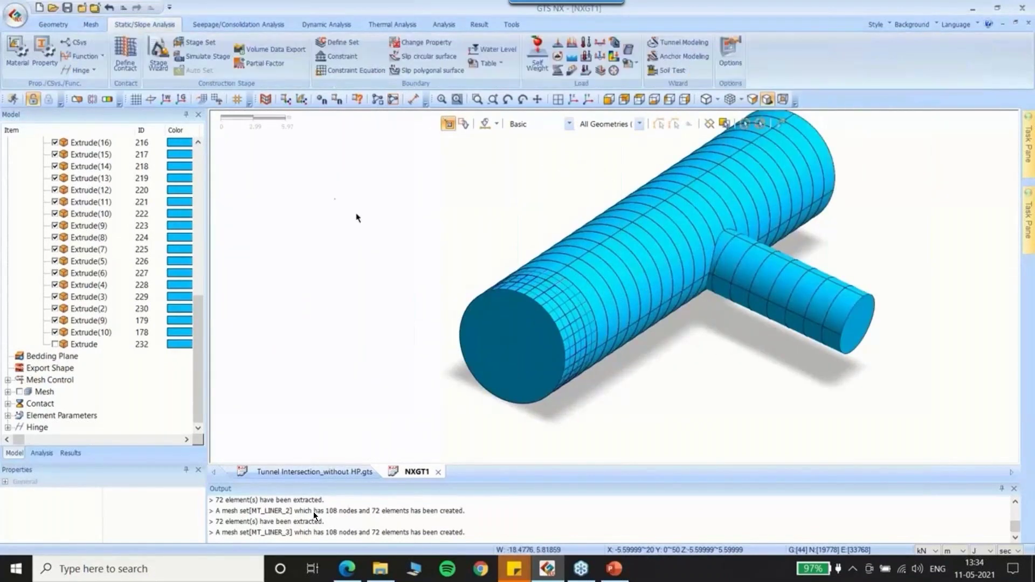
pyautogui.click(195, 43)
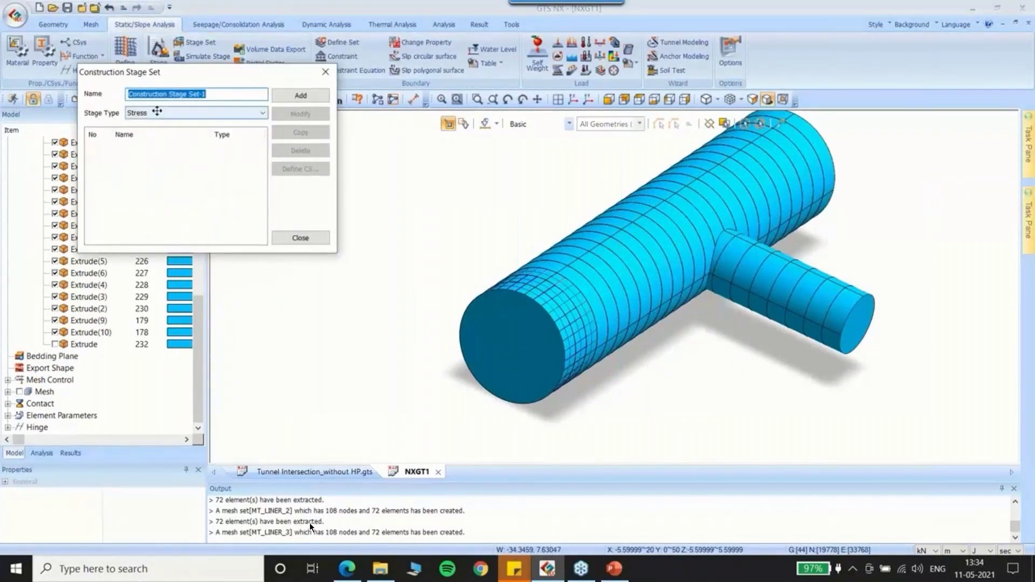
pyautogui.click(311, 101)
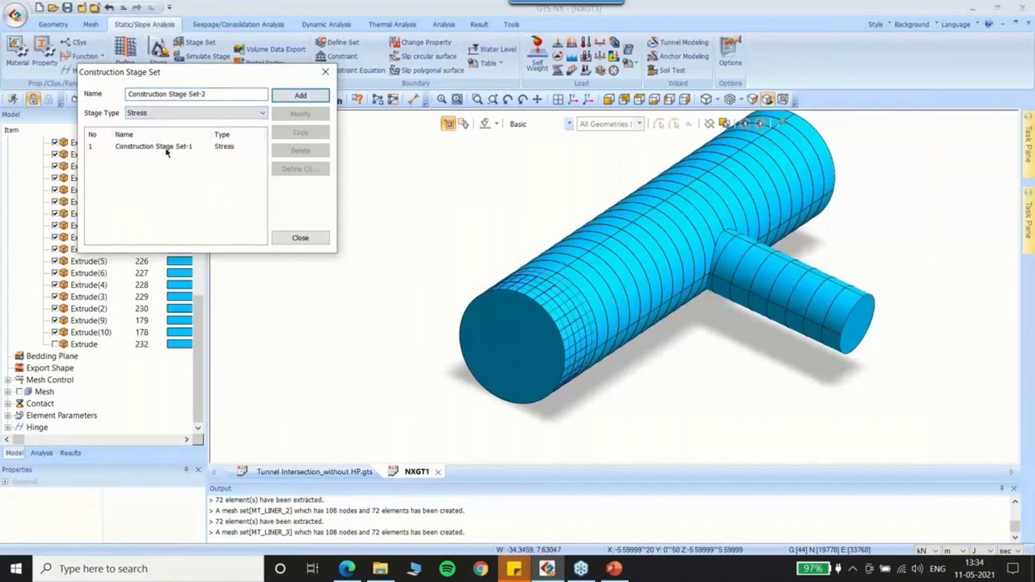
# Open the stage definition for Construction Stage Set-1 and arrange the dialog beside the tunnel model
pyautogui.click(157, 148)
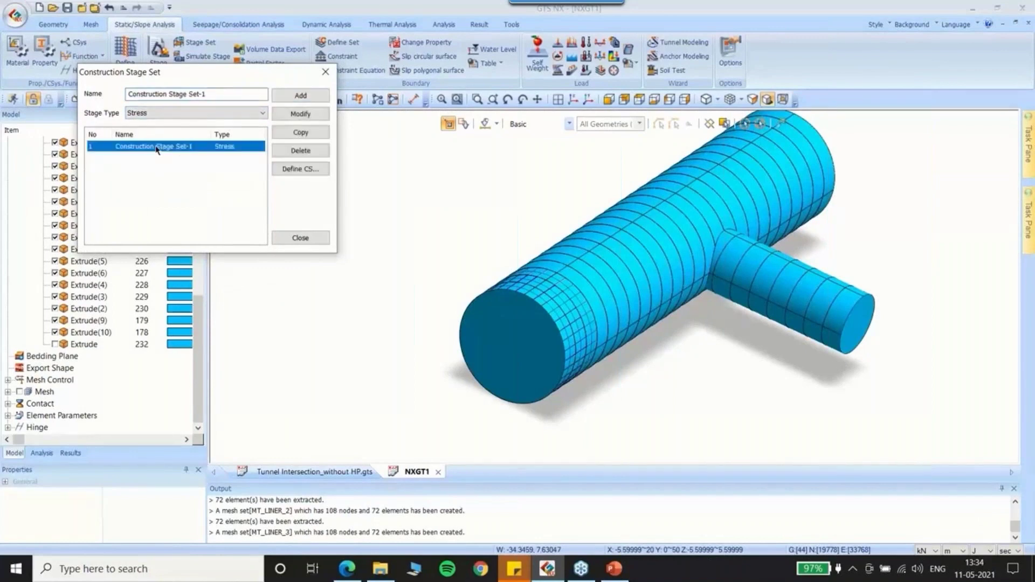
pyautogui.click(301, 168)
pyautogui.moveTo(452, 14); pyautogui.dragTo(451, 150)
pyautogui.moveTo(608, 185); pyautogui.dragTo(775, 197, button='middle')
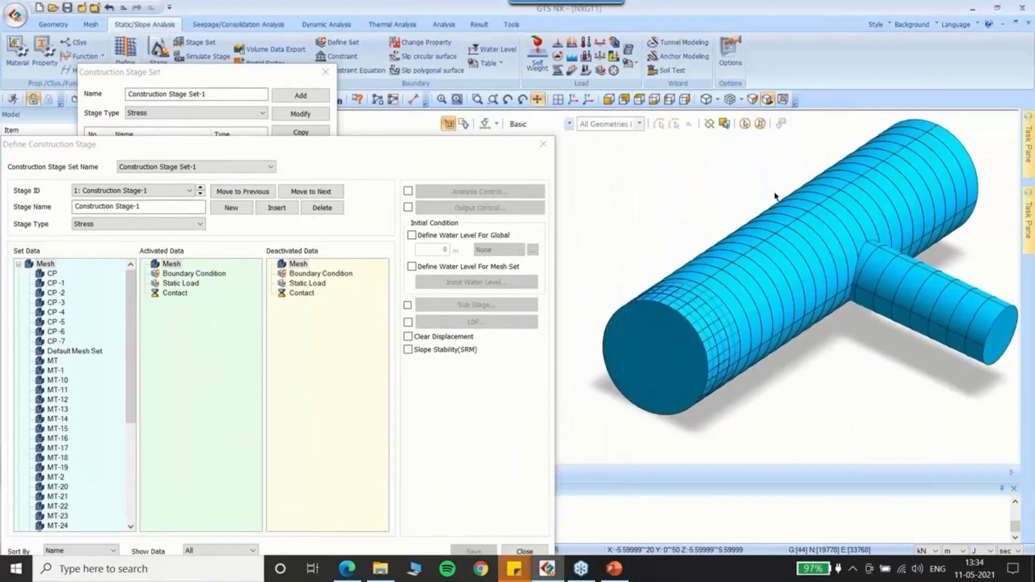
pyautogui.moveTo(474, 146); pyautogui.dragTo(525, 72)
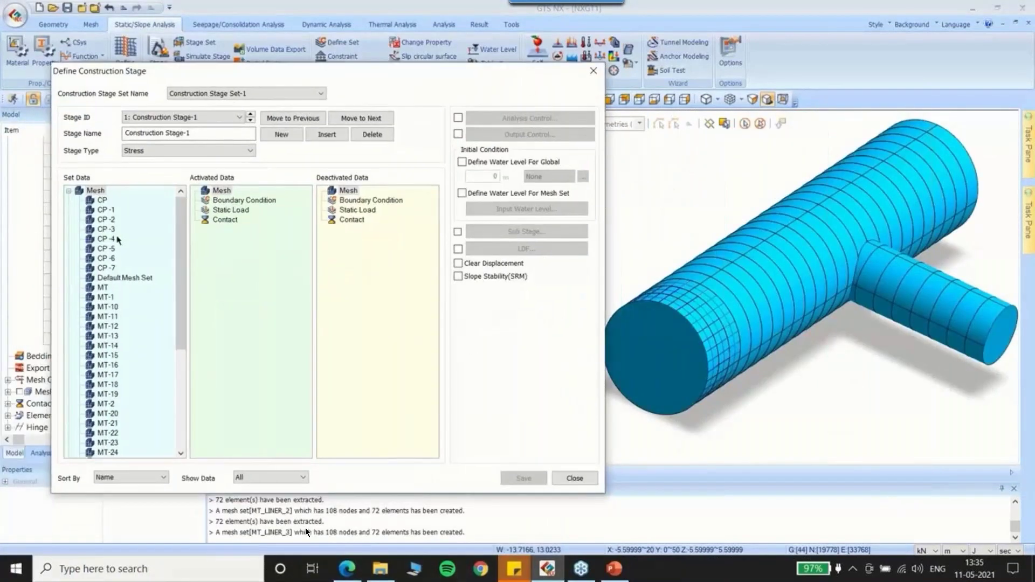
# Activate all mesh sets from CP through MT-9 in Construction Stage-1, leaving out the three MT_LINER sets
pyautogui.click(103, 201)
pyautogui.keyDown('shift'); pyautogui.click(104, 210); pyautogui.keyUp('shift')
pyautogui.hotkey('shift', 'Down')
pyautogui.hotkey('shift', 'Down')
pyautogui.hotkey('shift', 'Down')
pyautogui.hotkey('shift', 'Down')
pyautogui.hotkey('shift', 'Down')
pyautogui.hotkey('shift', 'Down')
pyautogui.hotkey('shift', 'Down')
pyautogui.hotkey('shift', 'Down')
pyautogui.hotkey('shift', 'Down')
pyautogui.hotkey('shift', 'Down')
pyautogui.hotkey('shift', 'Down')
pyautogui.hotkey('shift', 'Down')
pyautogui.hotkey('shift', 'Down')
pyautogui.hotkey('shift', 'Down')
pyautogui.hotkey('shift', 'Down')
pyautogui.hotkey('shift', 'Down')
pyautogui.hotkey('shift', 'Down')
pyautogui.hotkey('shift', 'Down')
pyautogui.hotkey('shift', 'Down')
pyautogui.hotkey('shift', 'Down')
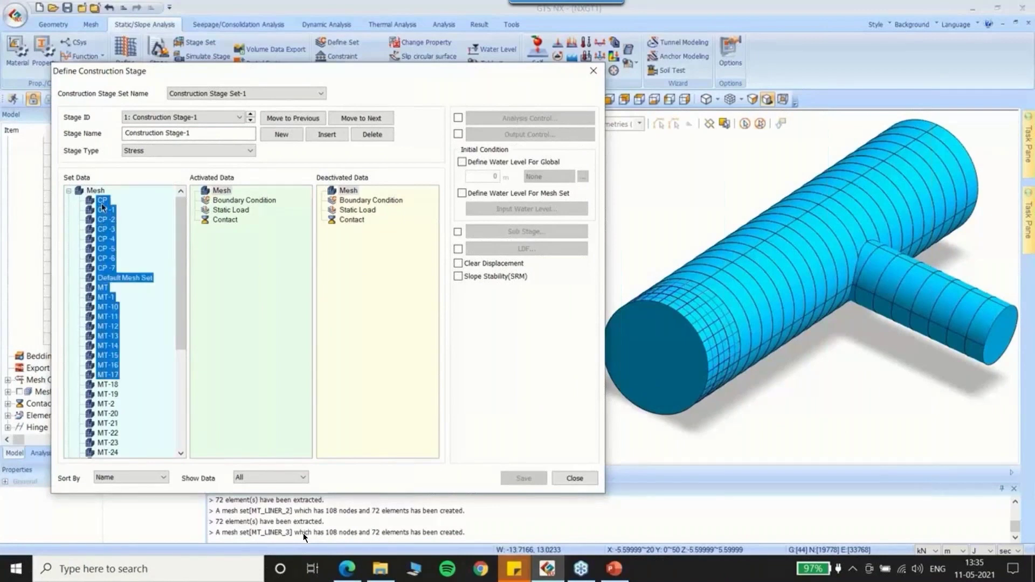
pyautogui.hotkey('shift', 'Up')
pyautogui.hotkey('shift', 'Up')
pyautogui.hotkey('shift', 'Up')
pyautogui.hotkey('shift', 'Up')
pyautogui.hotkey('shift', 'Up')
pyautogui.hotkey('shift', 'Up')
pyautogui.hotkey('shift', 'Up')
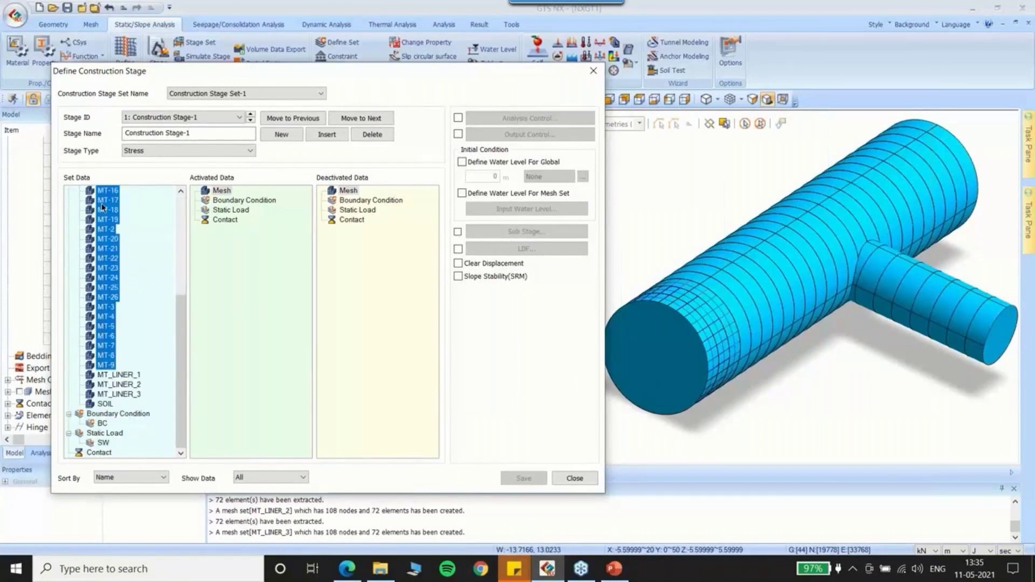
pyautogui.moveTo(75, 218); pyautogui.dragTo(272, 294)
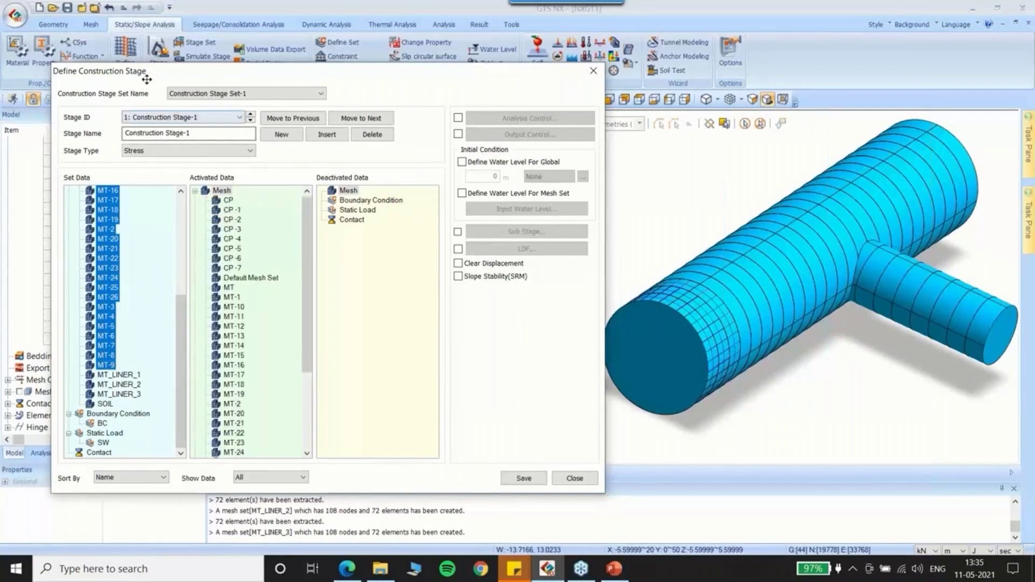
pyautogui.moveTo(146, 80); pyautogui.dragTo(340, 104)
pyautogui.scroll(10, 62, 282)
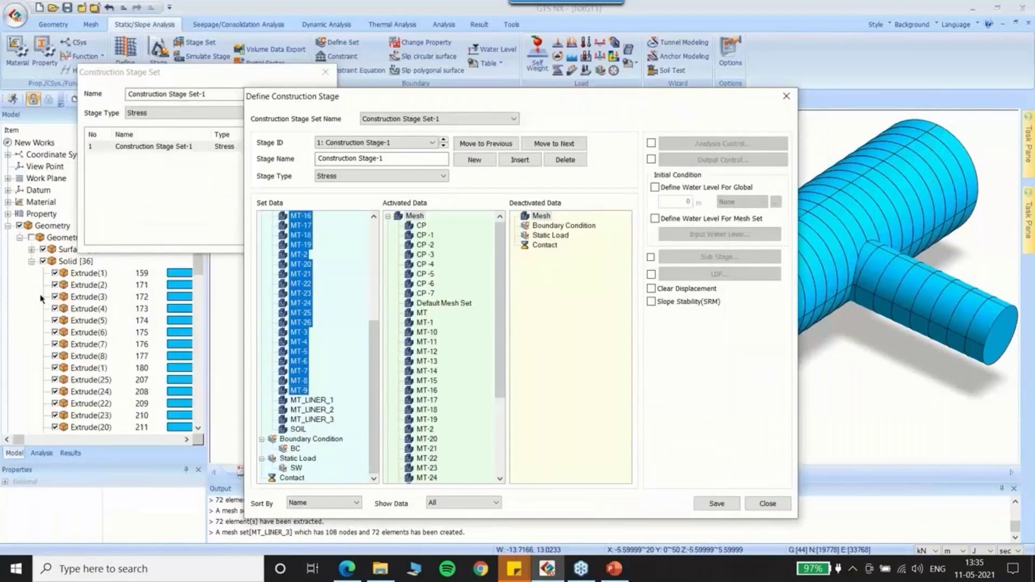
# Hide all geometry and display all mesh sets in the model view
pyautogui.click(20, 228)
pyautogui.scroll(-10, 19, 269)
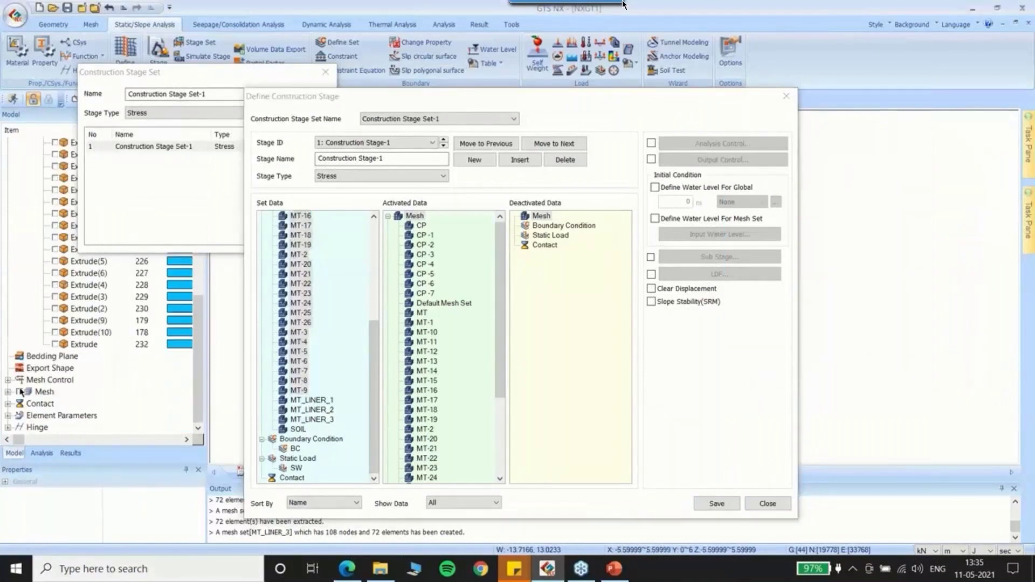
pyautogui.click(20, 392)
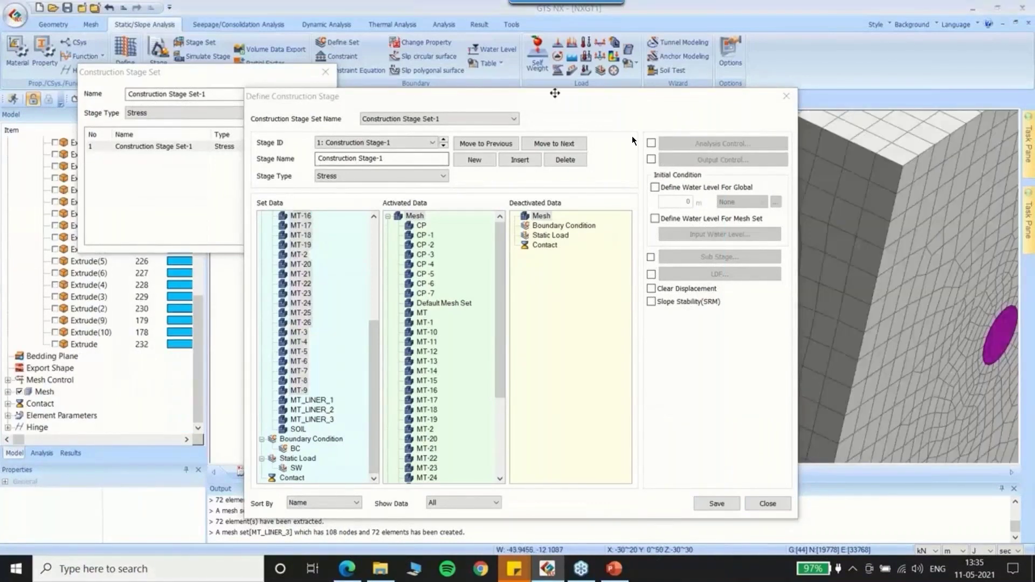
# Arrange the stage definition dialog beside the meshed soil block, with the model shown in isometric view
pyautogui.moveTo(554, 93); pyautogui.dragTo(328, 26)
pyautogui.scroll(-2, 771, 216)
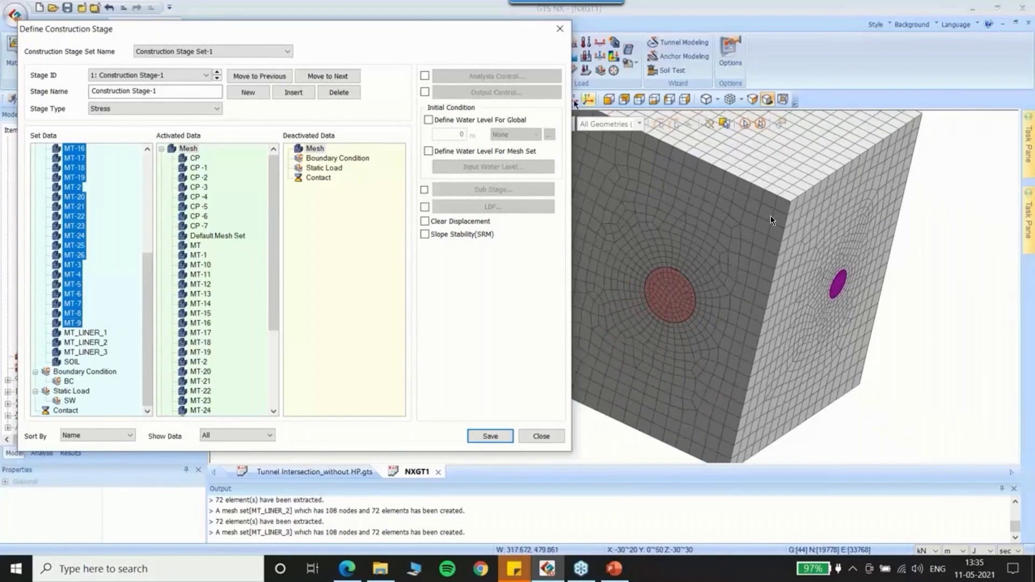
pyautogui.moveTo(513, 29); pyautogui.dragTo(494, 31)
pyautogui.click(574, 100)
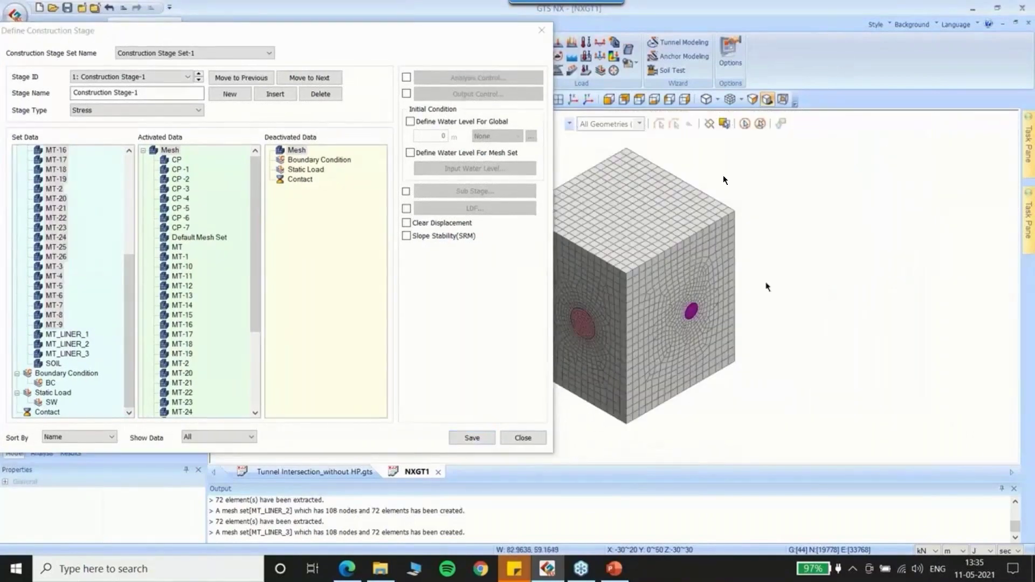
pyautogui.scroll(-1, 766, 283)
pyautogui.moveTo(494, 31); pyautogui.dragTo(434, 237)
pyautogui.scroll(-1, 702, 210)
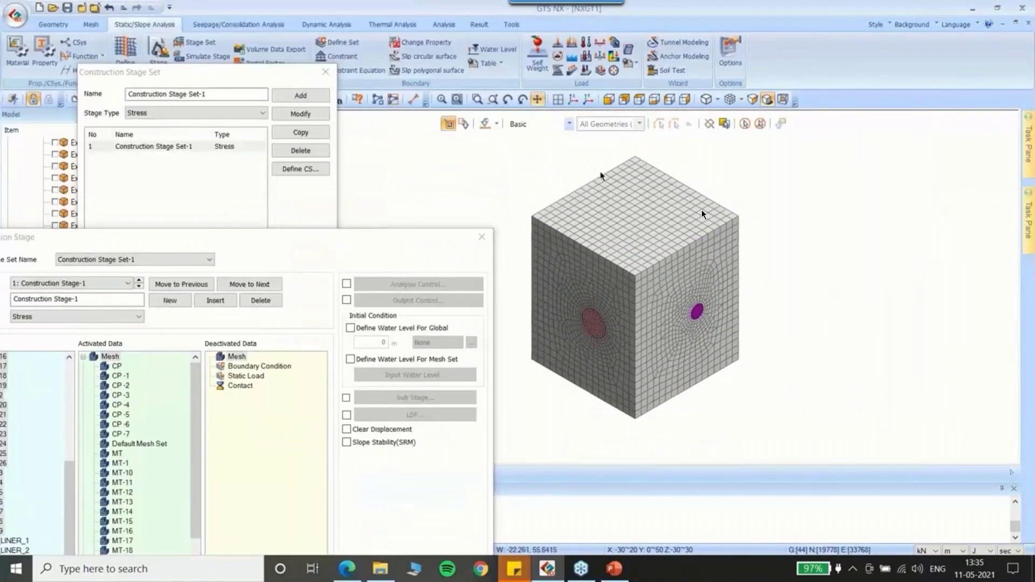
pyautogui.moveTo(601, 173); pyautogui.dragTo(721, 185, button='middle')
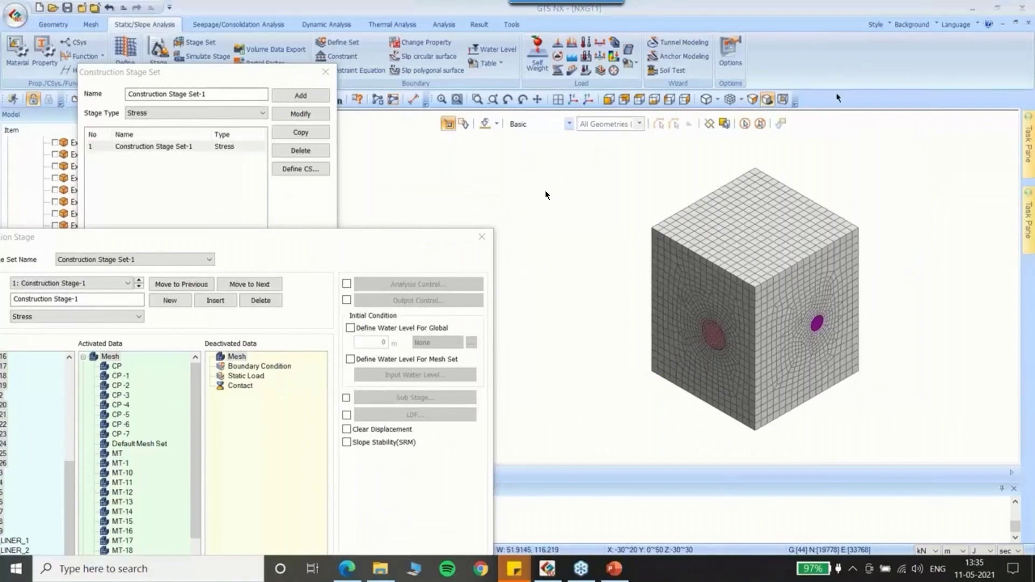
pyautogui.moveTo(370, 235); pyautogui.dragTo(439, 45)
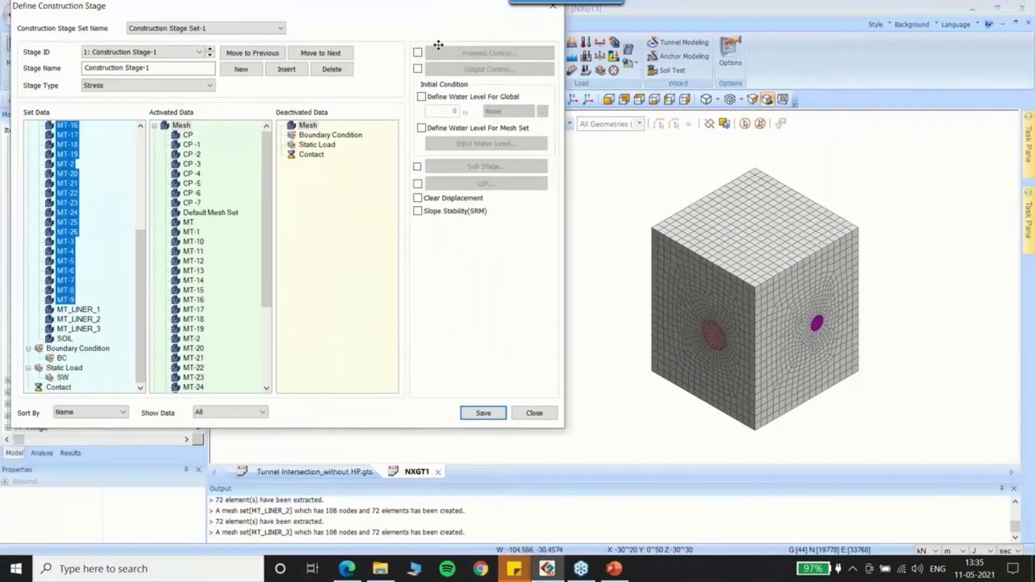
# Set the shown data to Activate, and activate mesh set SOIL, boundary condition BC and static load SW in the first stage
pyautogui.scroll(-4, 154, 302)
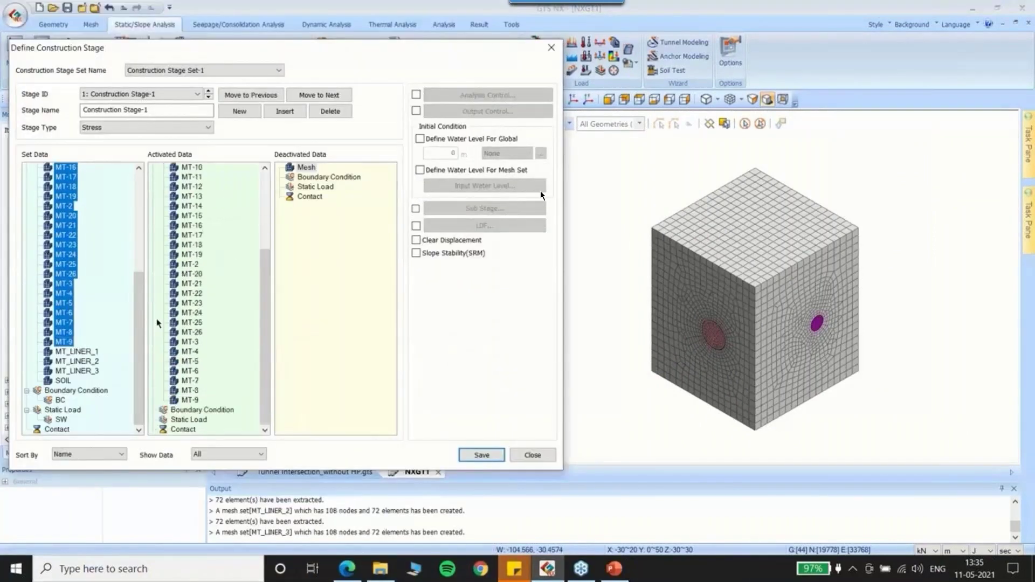
pyautogui.scroll(3, 226, 339)
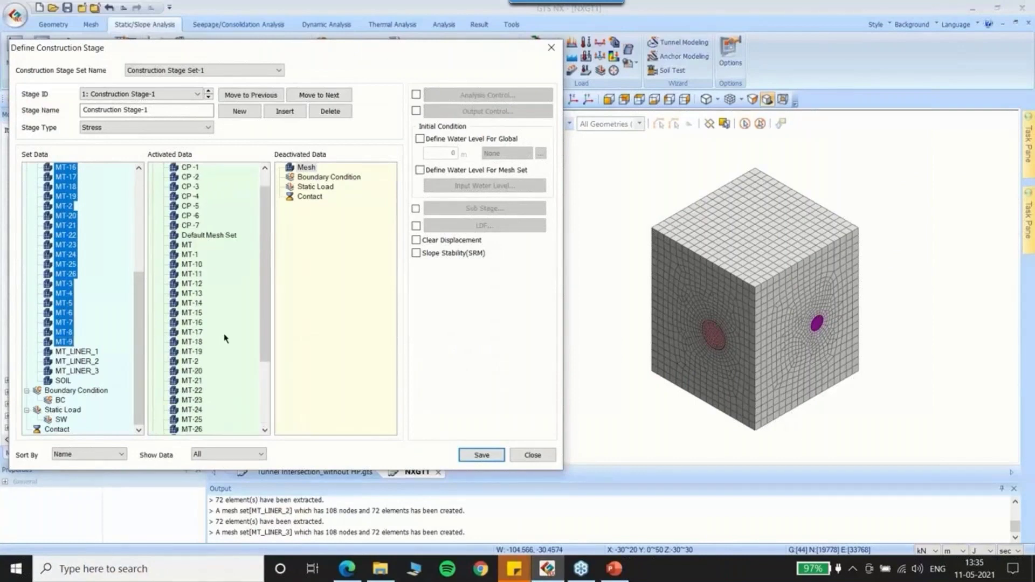
pyautogui.scroll(-3, 226, 338)
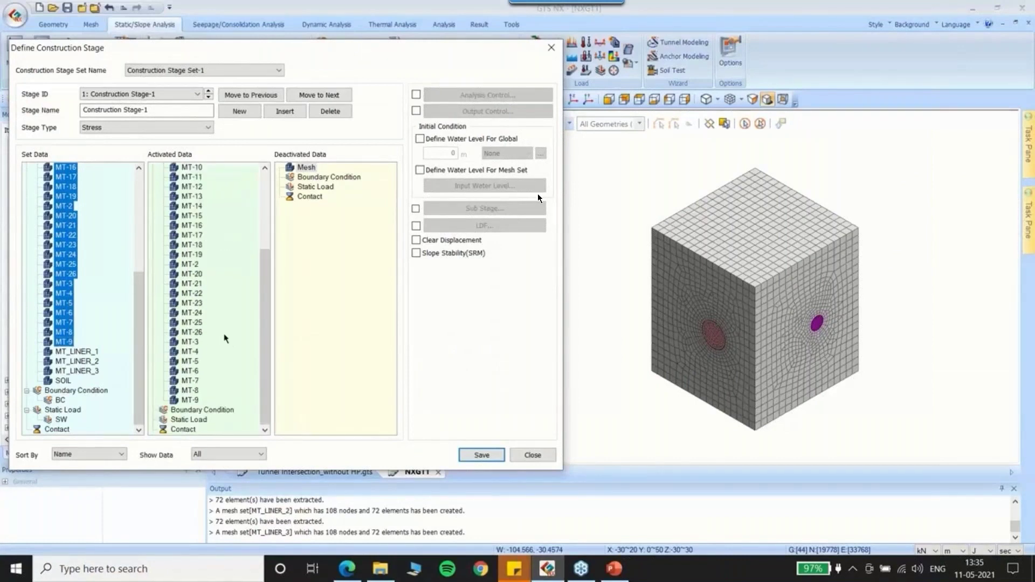
pyautogui.click(231, 455)
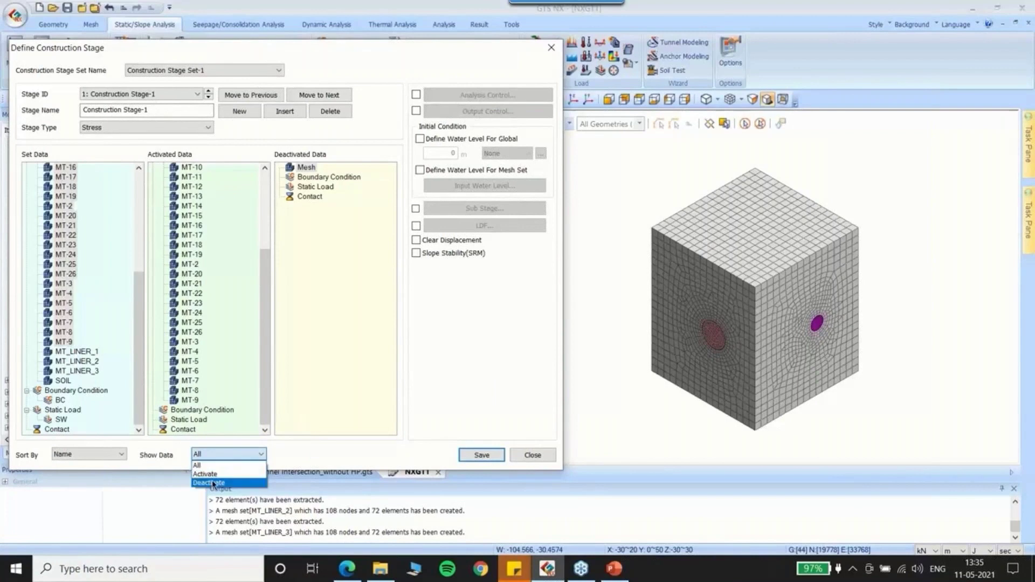
pyautogui.click(209, 474)
pyautogui.moveTo(63, 380); pyautogui.dragTo(224, 396)
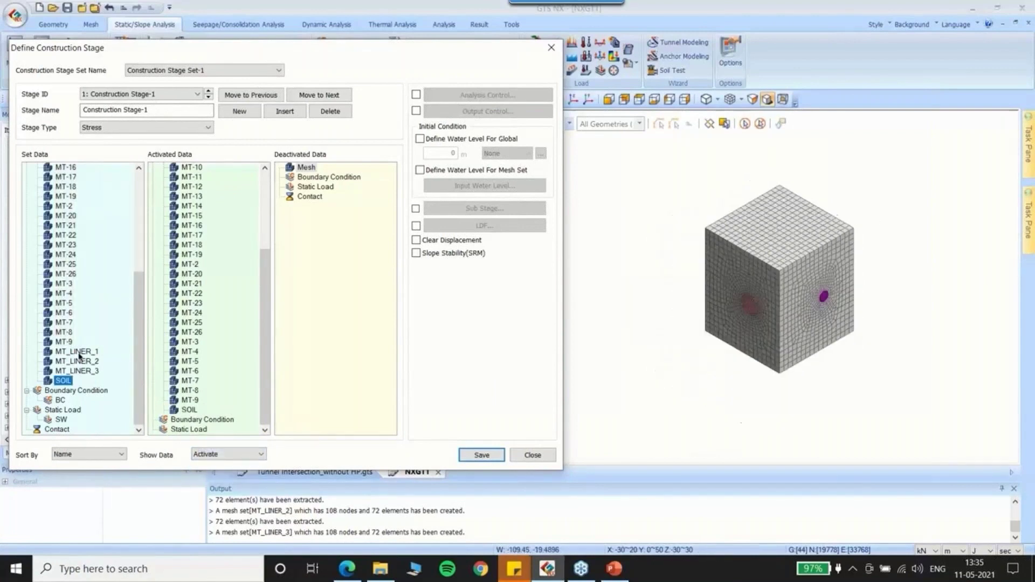
pyautogui.moveTo(62, 401); pyautogui.dragTo(198, 415)
pyautogui.moveTo(60, 420); pyautogui.dragTo(178, 423)
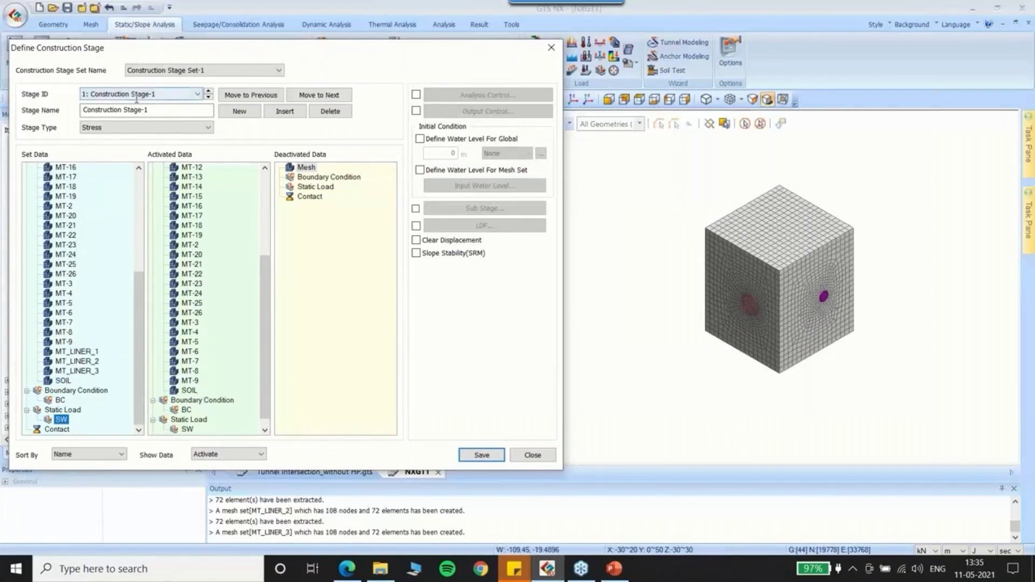
# Rename the first stage as IS, enable Clear Displacement, and save the stage
pyautogui.moveTo(162, 110); pyautogui.dragTo(4, 111)
pyautogui.write('IS')
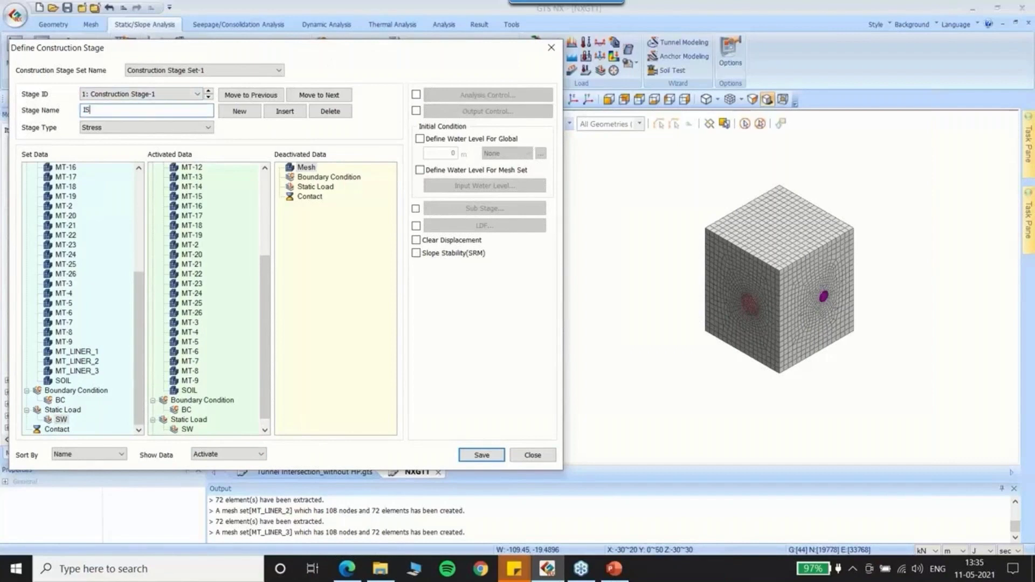
pyautogui.click(420, 242)
pyautogui.click(487, 455)
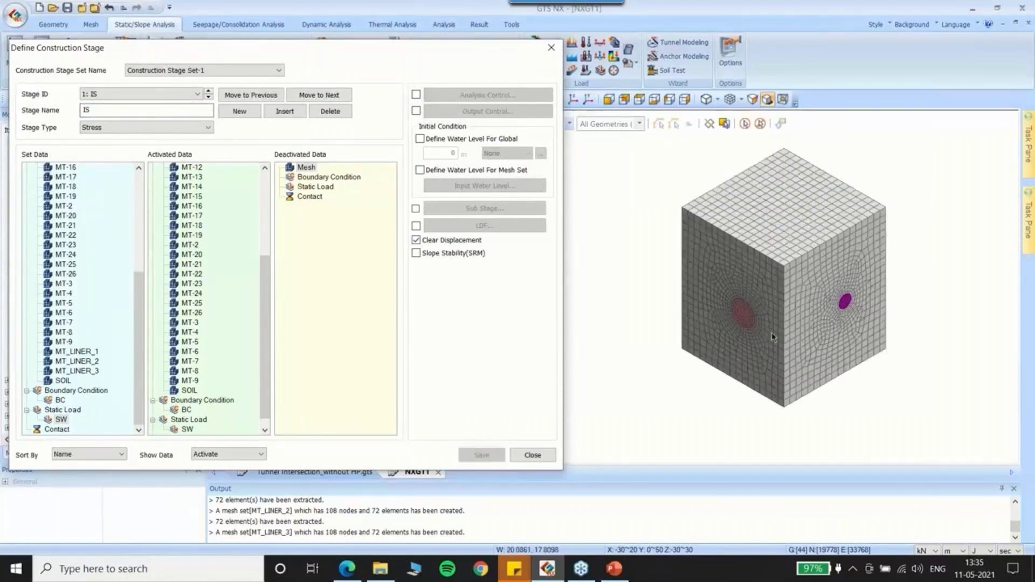
# Create a second construction stage named MT_EX-1
pyautogui.scroll(3, 772, 332)
pyautogui.scroll(3, 785, 325)
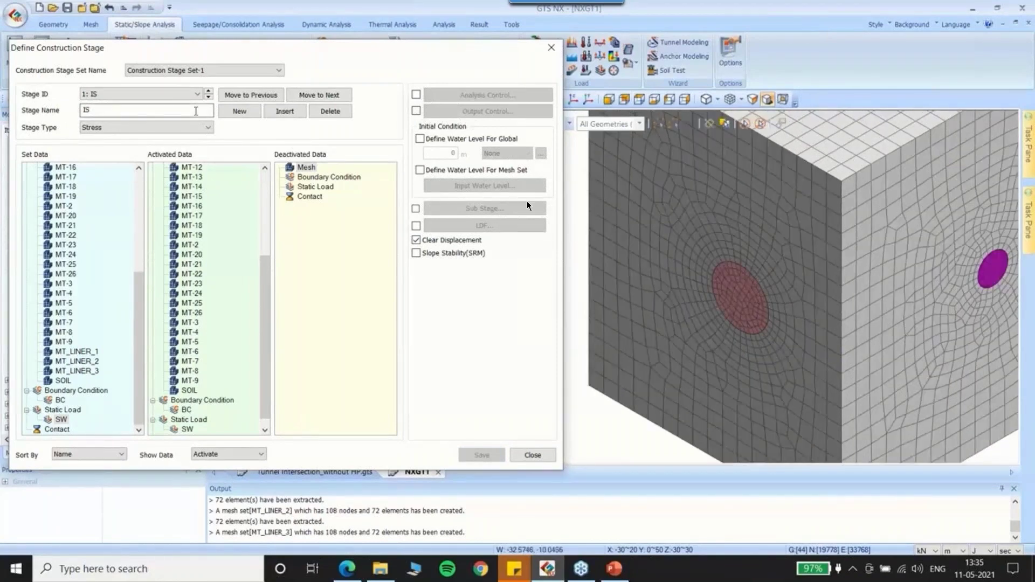
pyautogui.click(240, 111)
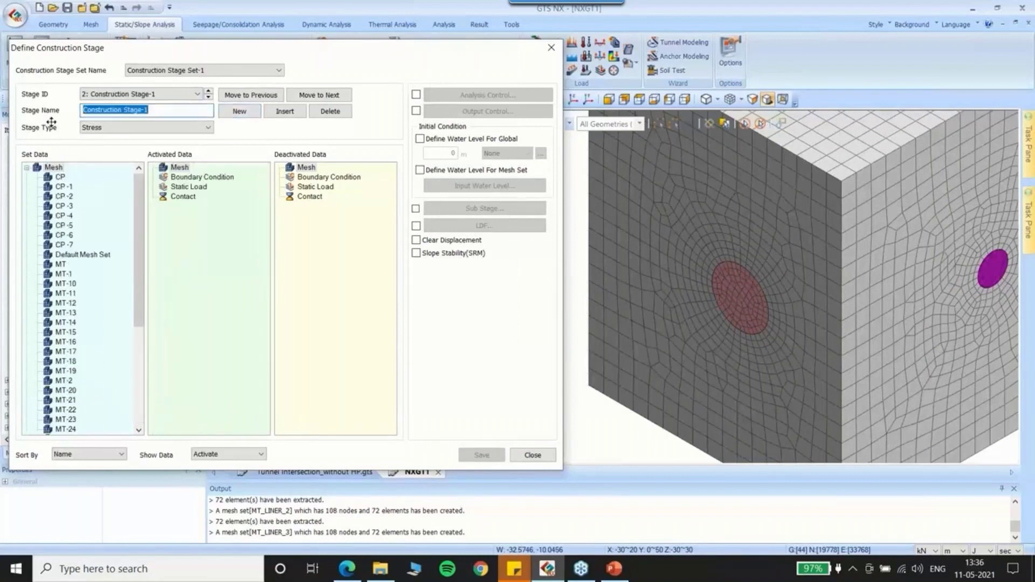
pyautogui.write('MT')
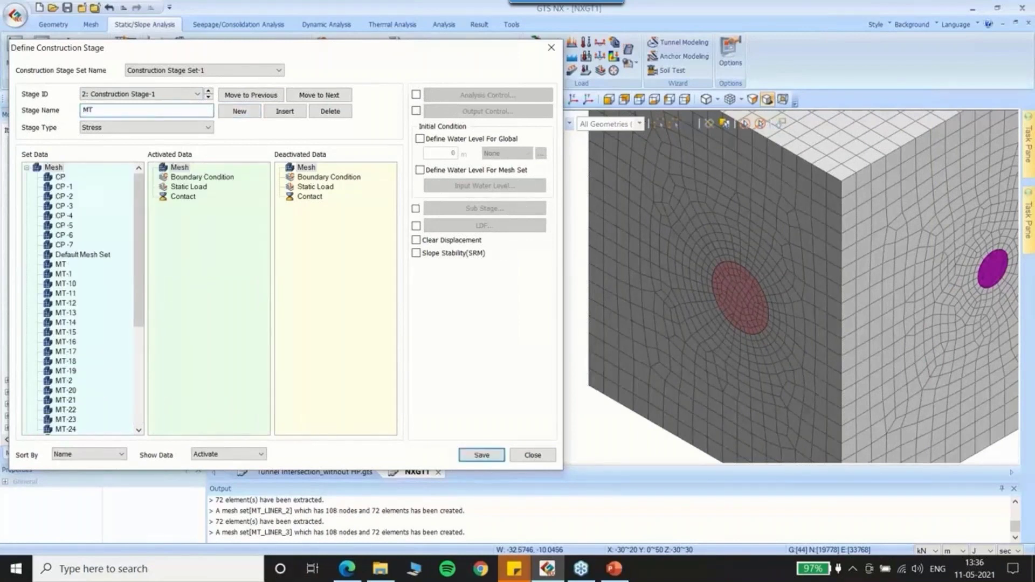
pyautogui.write('_EX-1')
# Deactivate mesh set MT in stage MT_EX-1
pyautogui.click(68, 274)
pyautogui.moveTo(69, 274); pyautogui.dragTo(318, 220)
pyautogui.moveTo(194, 260); pyautogui.dragTo(67, 266)
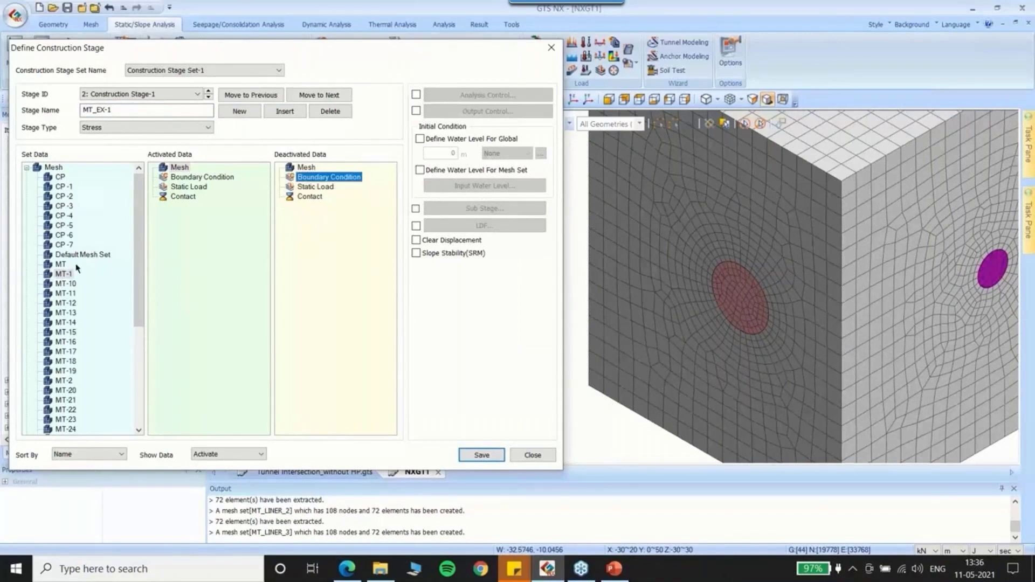
pyautogui.moveTo(60, 264); pyautogui.dragTo(291, 271)
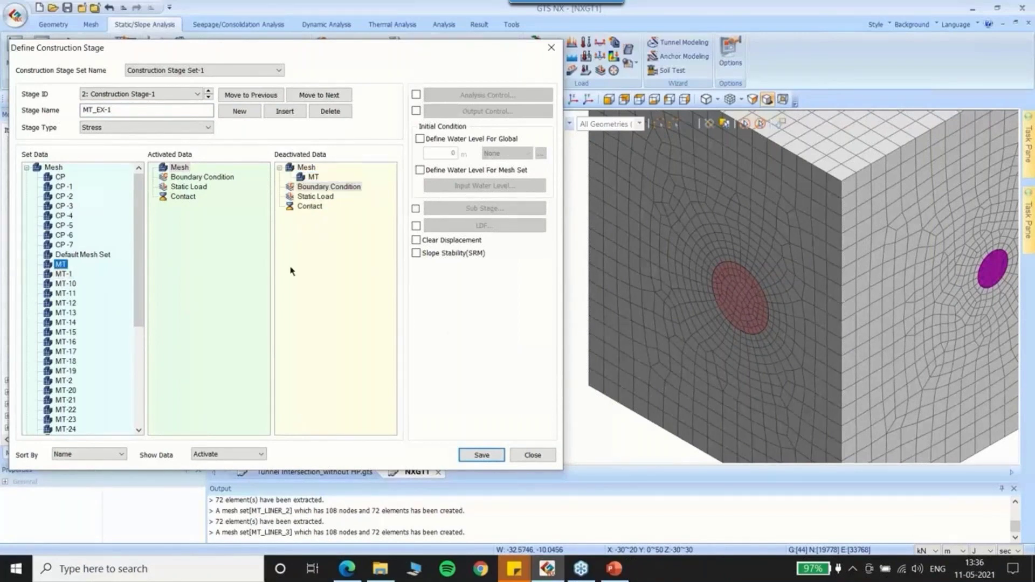
# Activate the liner mesh set MT_LINER_1 in stage MT_EX-1 and save the stage
pyautogui.scroll(-2, 85, 328)
pyautogui.scroll(-4, 85, 328)
pyautogui.moveTo(89, 351); pyautogui.dragTo(252, 216)
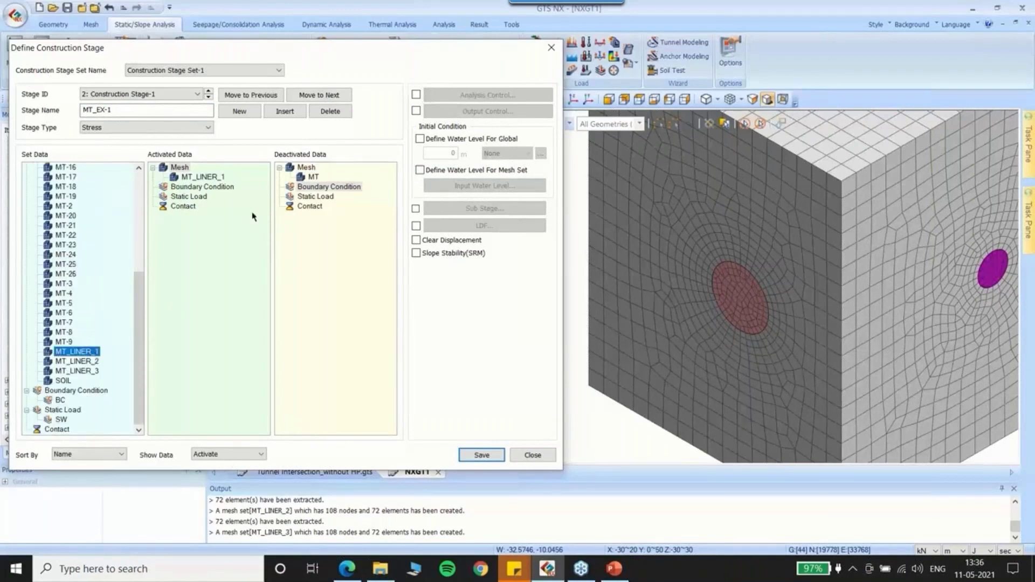
pyautogui.click(483, 456)
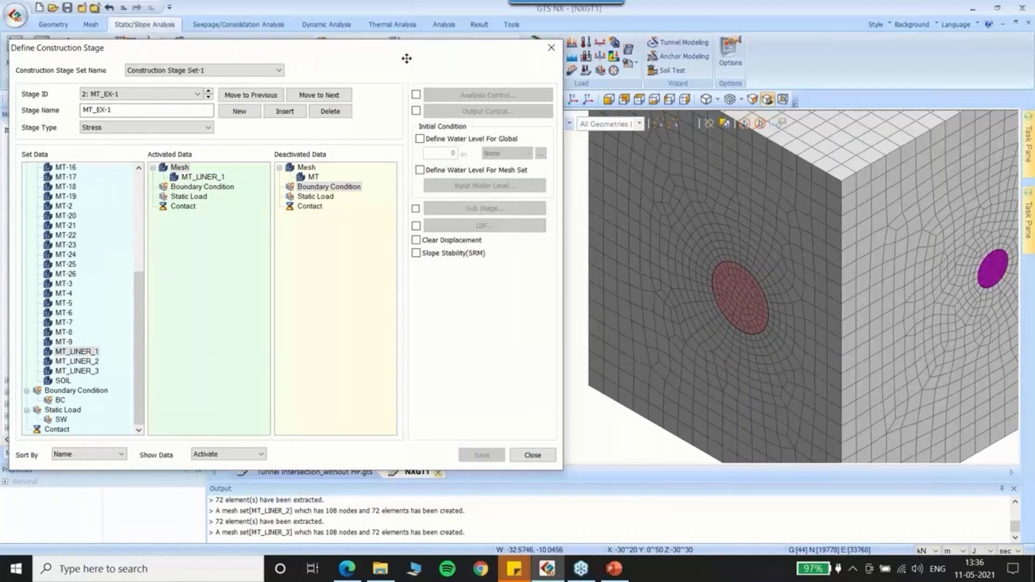
# Close the construction stage definition and the construction stage set dialogs
pyautogui.moveTo(406, 58); pyautogui.dragTo(439, 69)
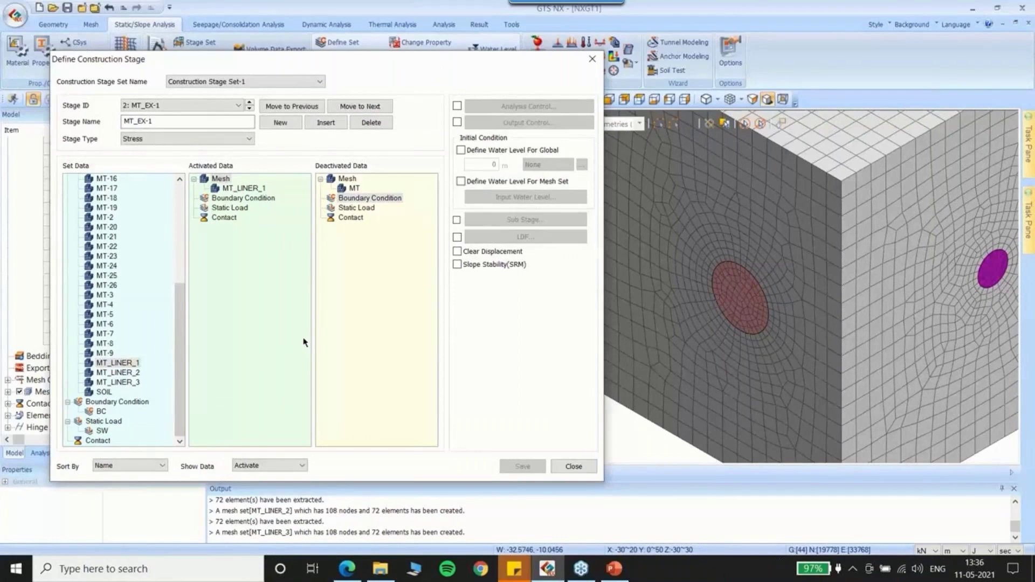
pyautogui.click(574, 466)
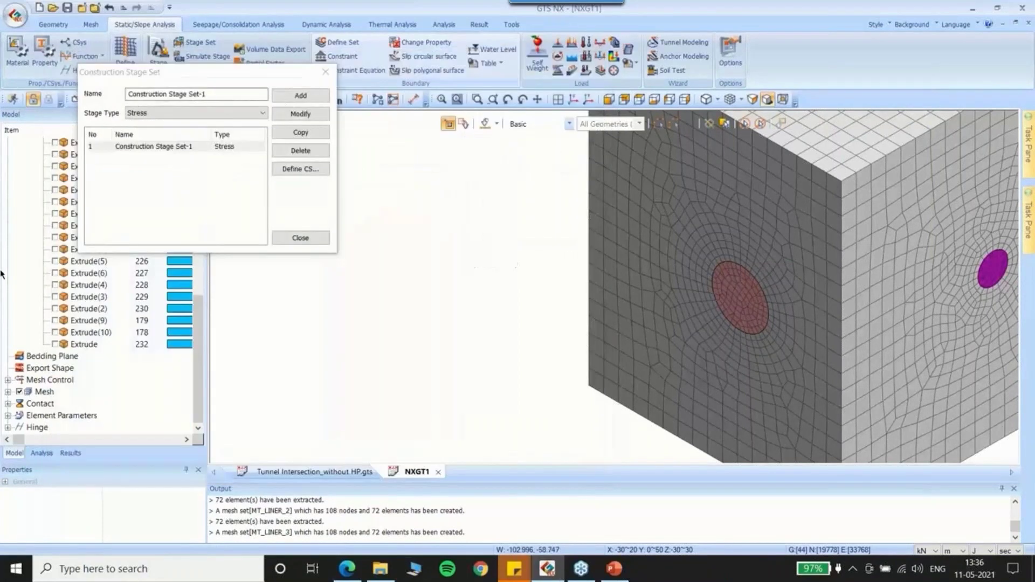
pyautogui.click(325, 71)
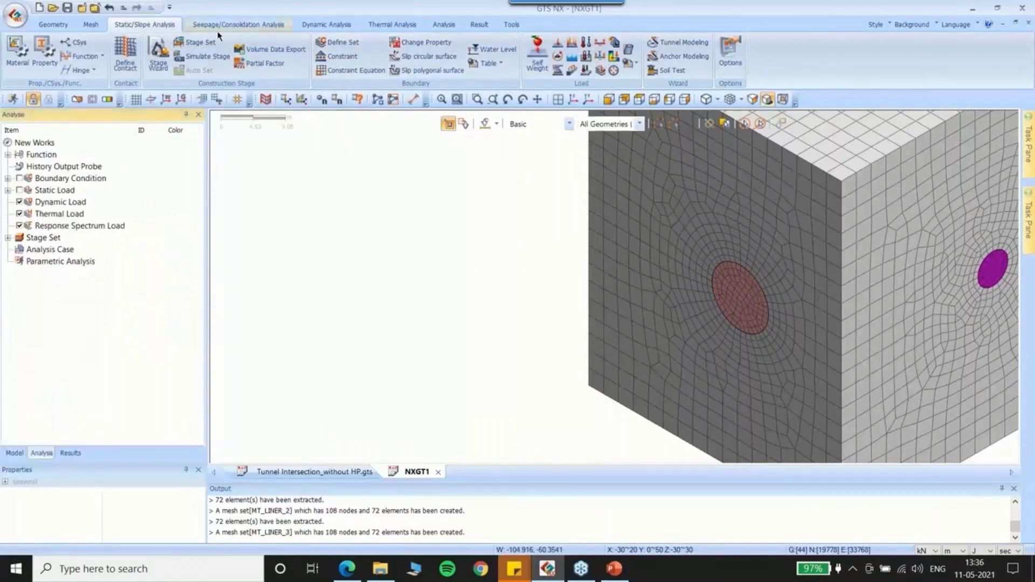
# Start a new general analysis case titled 1122 with solution type Construction Stage
pyautogui.click(444, 24)
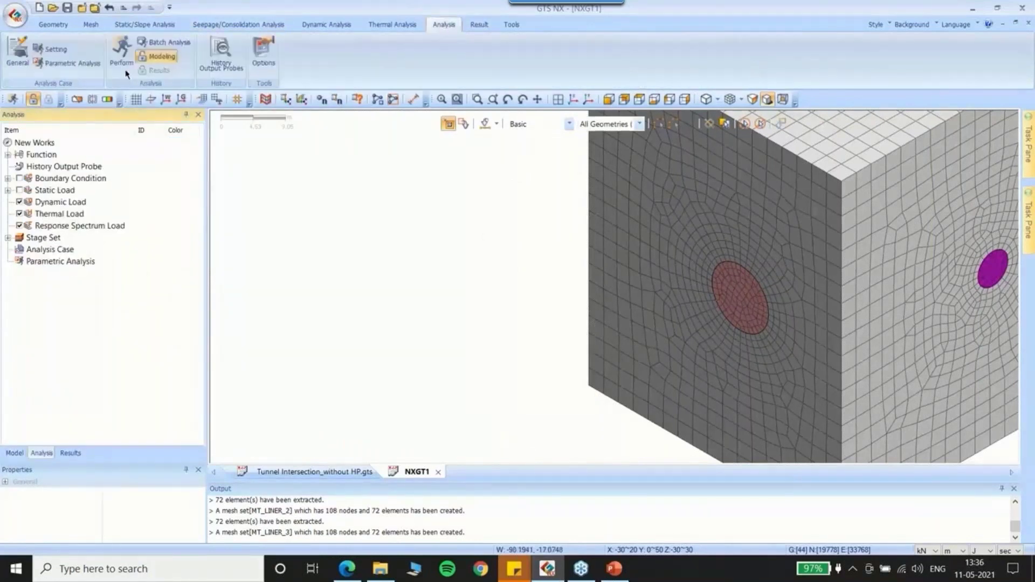
pyautogui.click(18, 52)
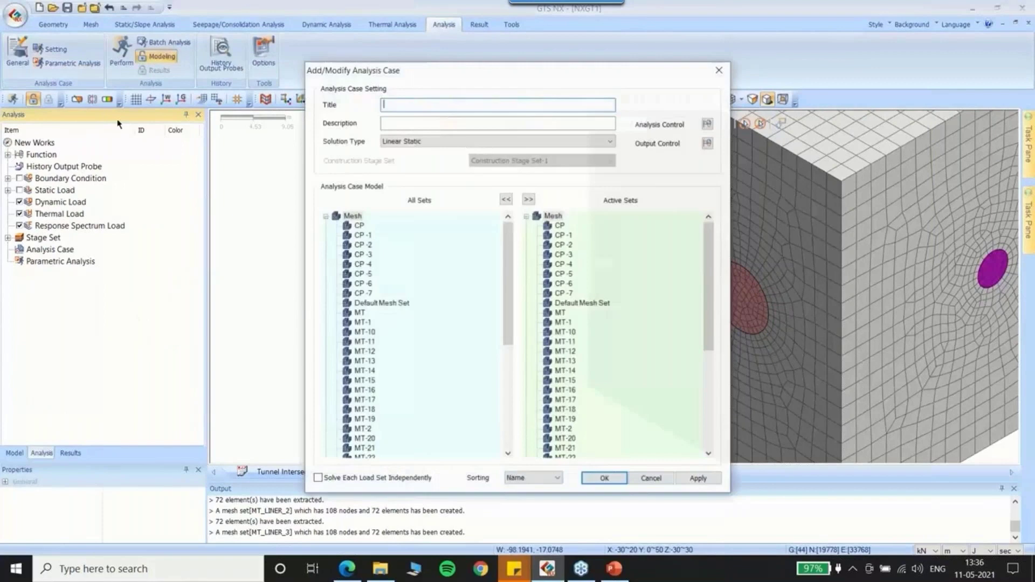
pyautogui.moveTo(393, 71); pyautogui.dragTo(140, 43)
pyautogui.click(152, 114)
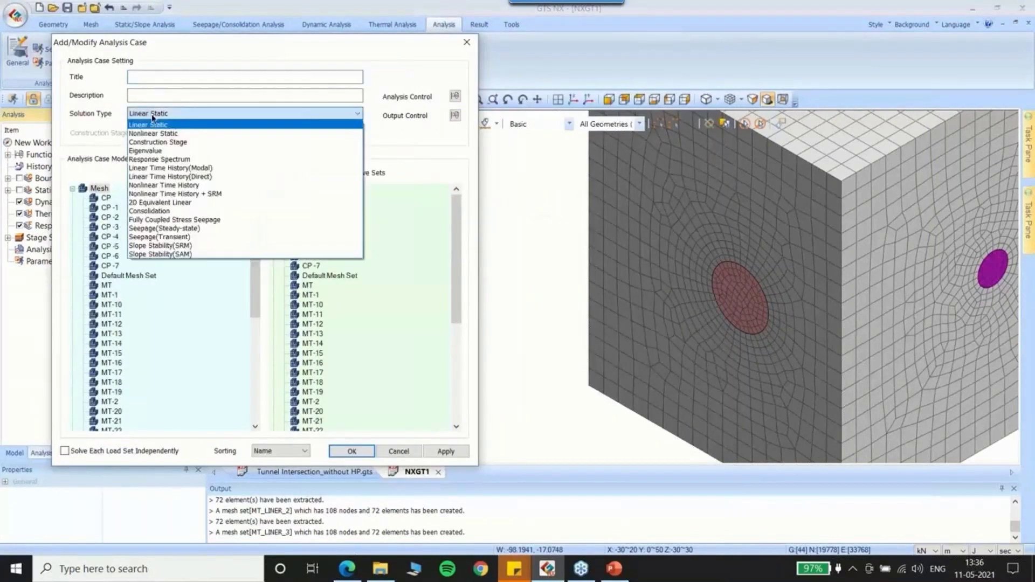
pyautogui.click(151, 142)
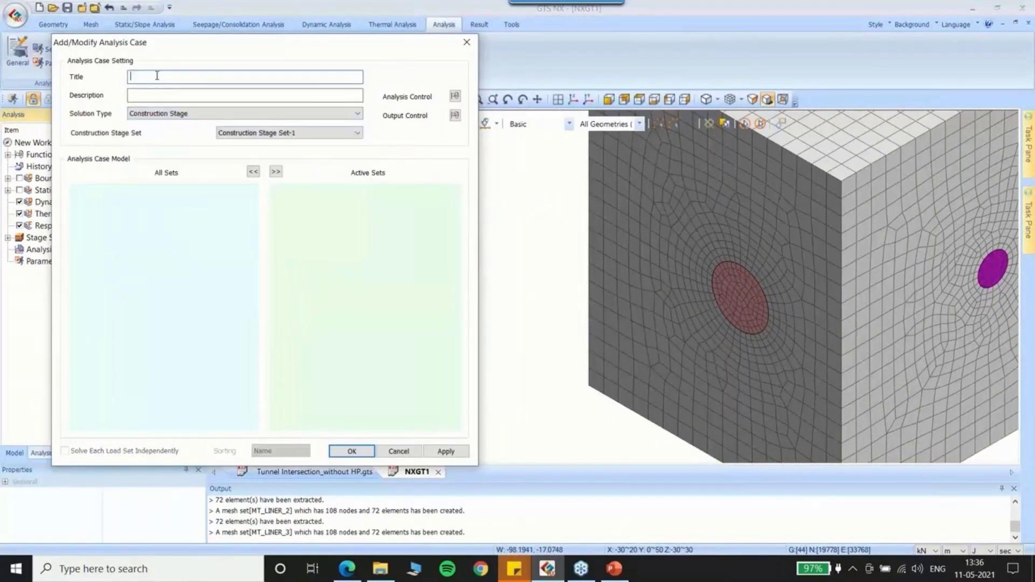
pyautogui.click(166, 80)
pyautogui.write('1122')
# Set IS as the initial stage for stress analysis with K0 condition and negative effective pressure cut-off, and save the analysis case
pyautogui.click(455, 96)
pyautogui.moveTo(345, 30); pyautogui.dragTo(730, 29)
pyautogui.click(553, 117)
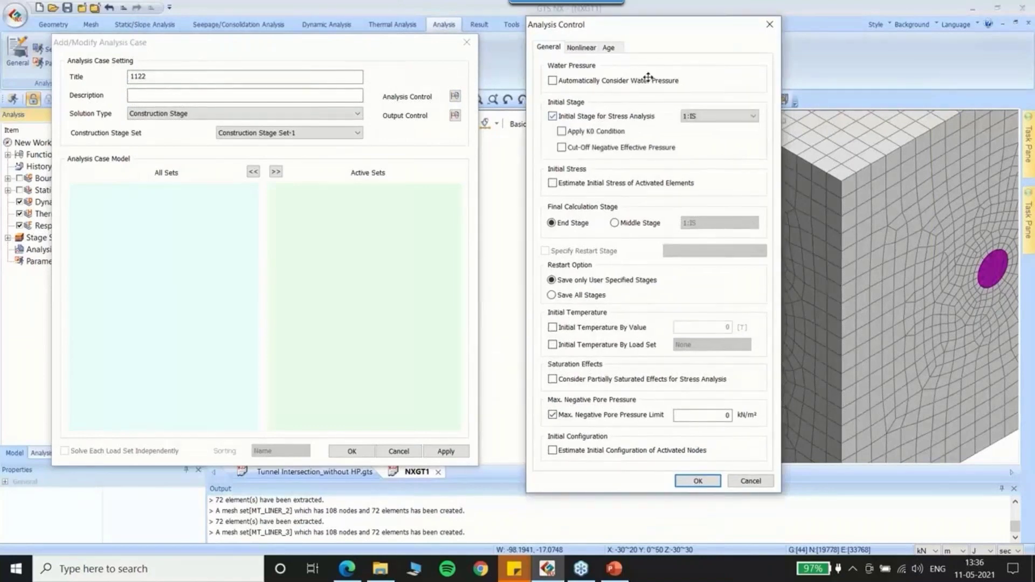
pyautogui.click(543, 123)
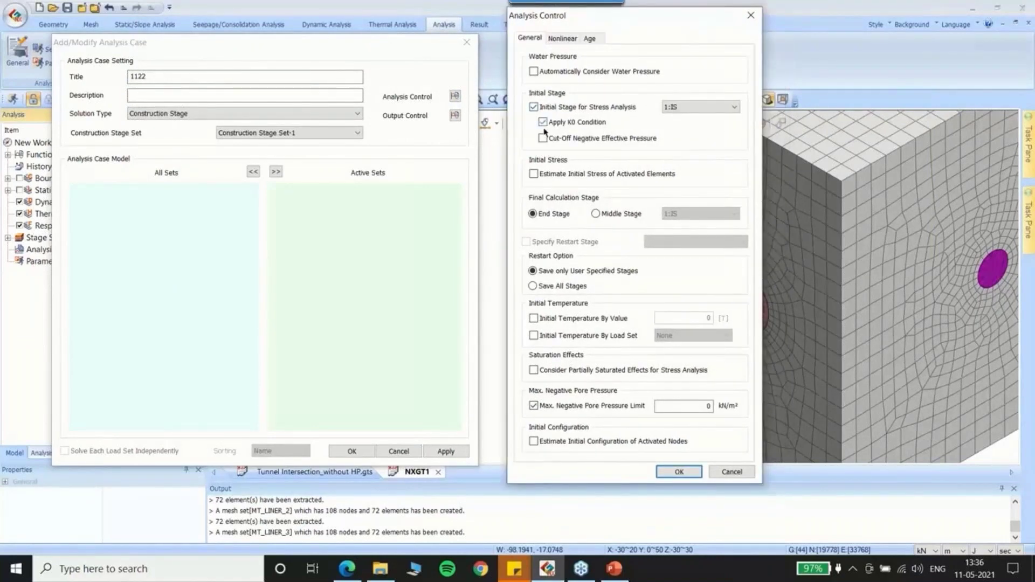
pyautogui.click(543, 139)
pyautogui.click(683, 473)
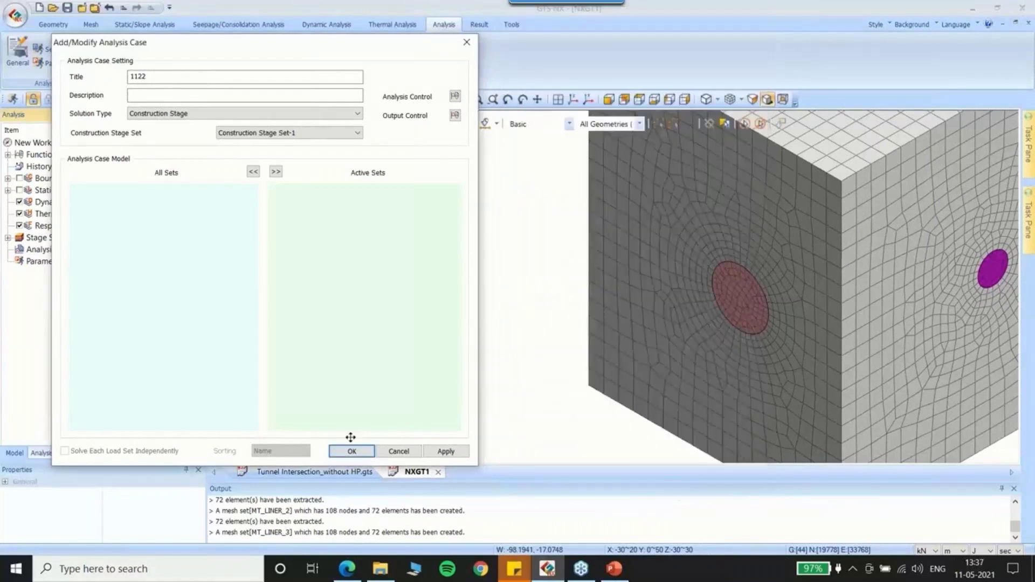
pyautogui.click(352, 451)
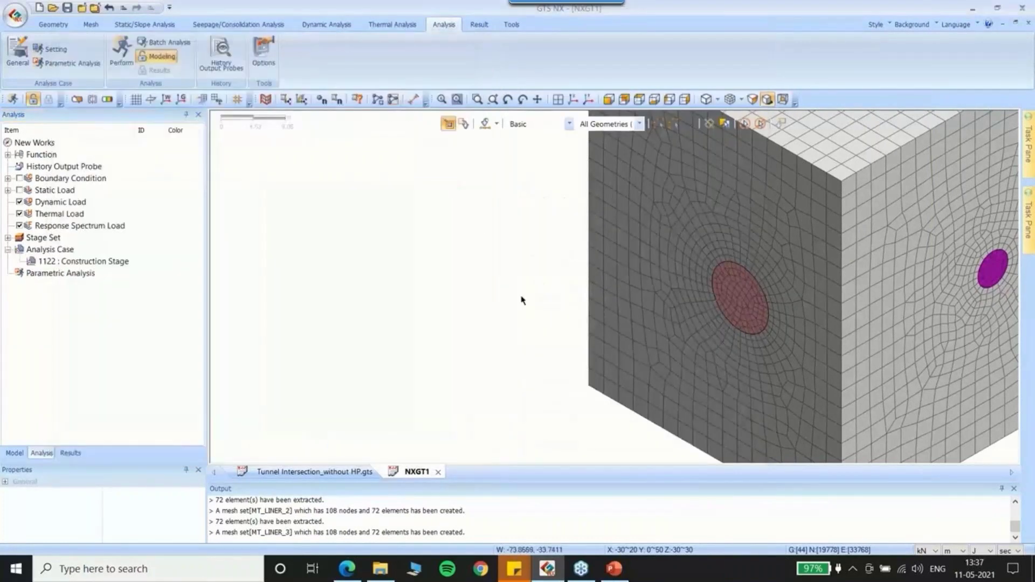
# Switch to the open model file Tunnel Intersection_without HP.gts
pyautogui.scroll(-5, 386, 351)
pyautogui.click(575, 99)
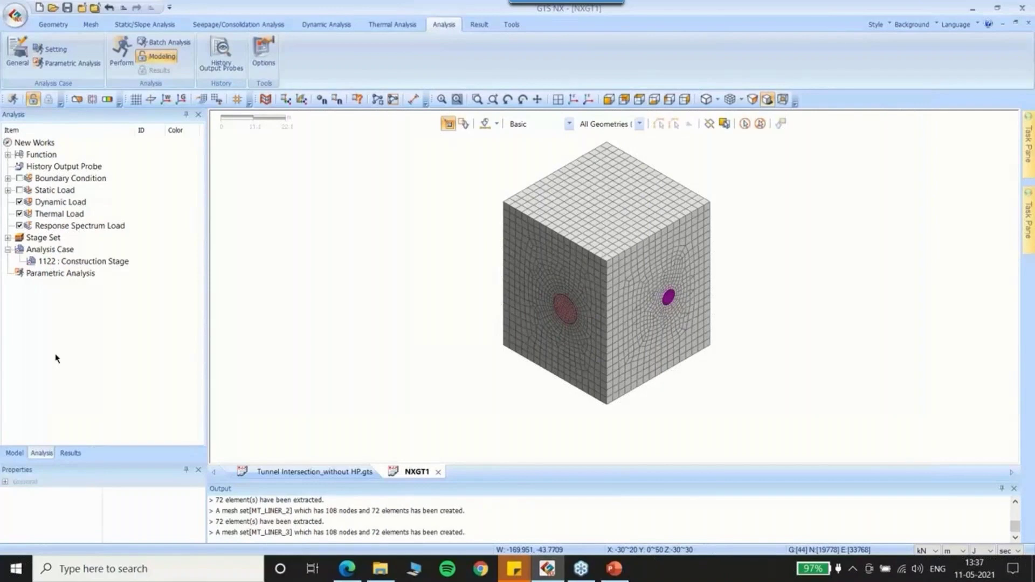
pyautogui.click(287, 472)
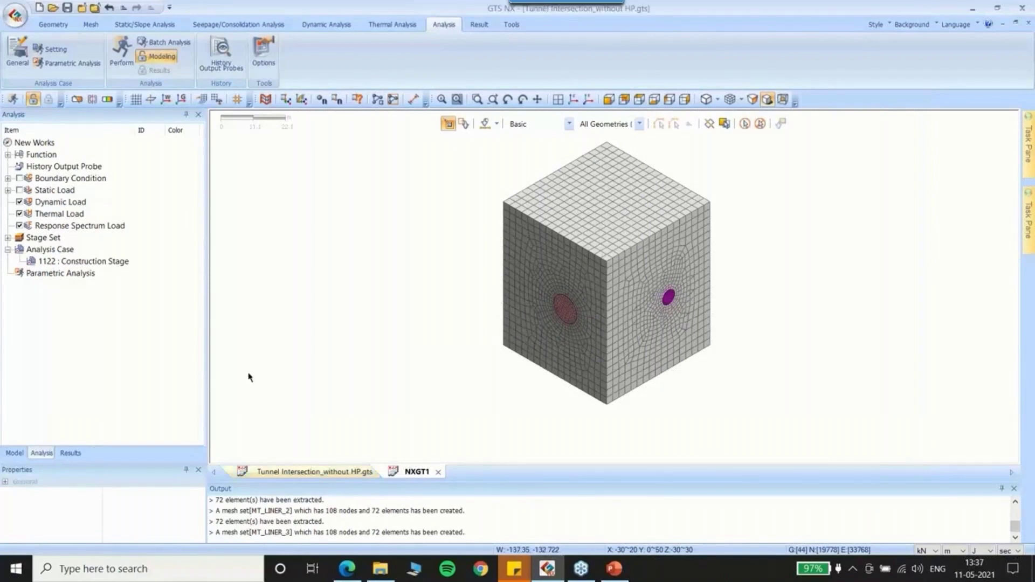
# Display the total translation contour of the initial stage I.S. from the Tunnel Analysis results
pyautogui.click(79, 453)
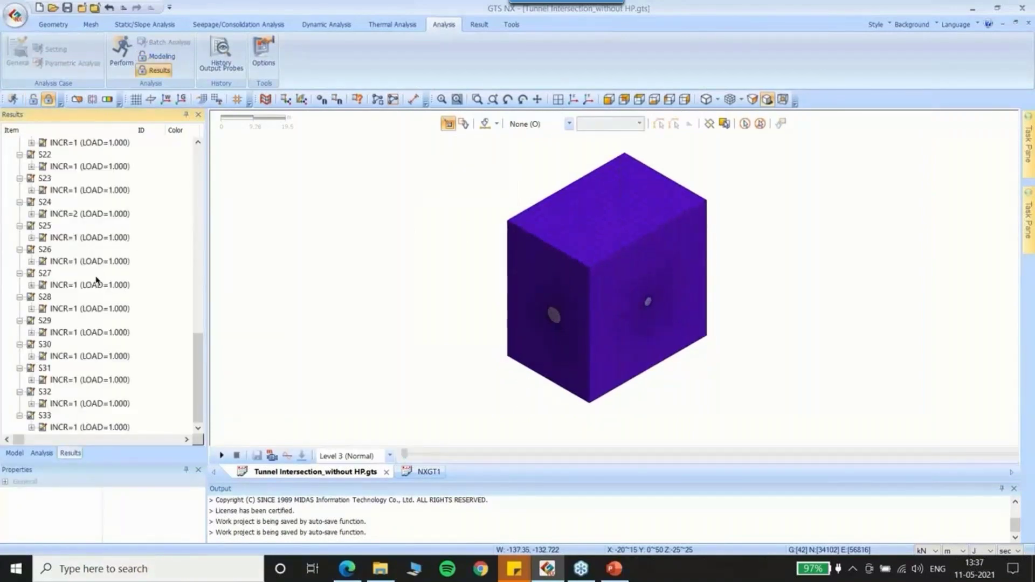
pyautogui.scroll(17, 96, 278)
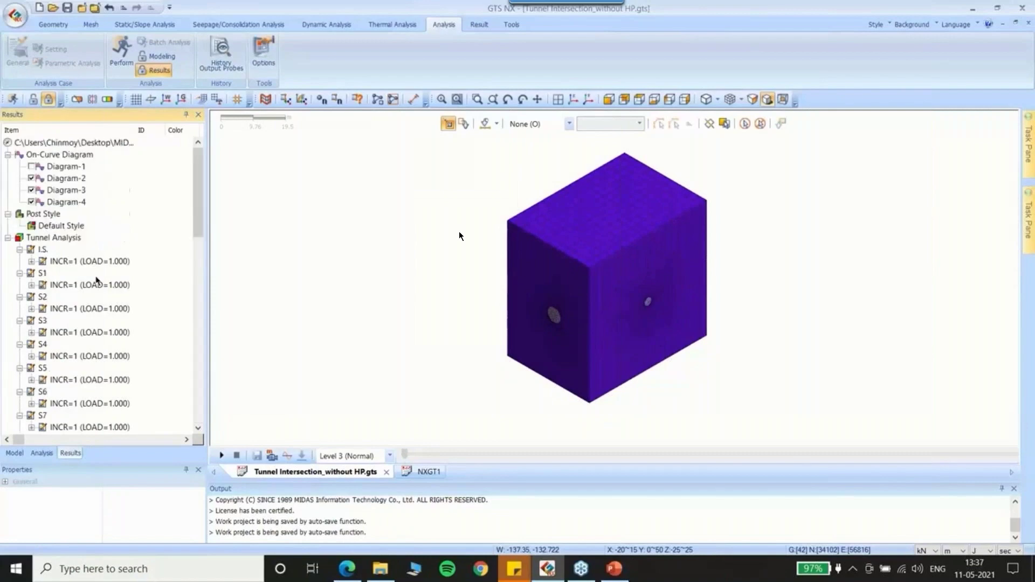
pyautogui.click(31, 262)
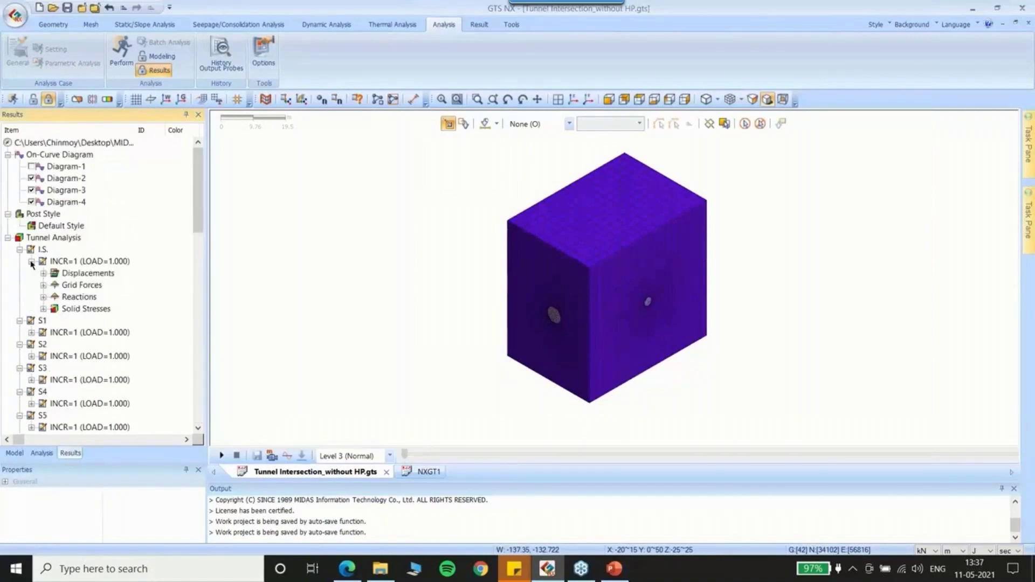
pyautogui.click(43, 273)
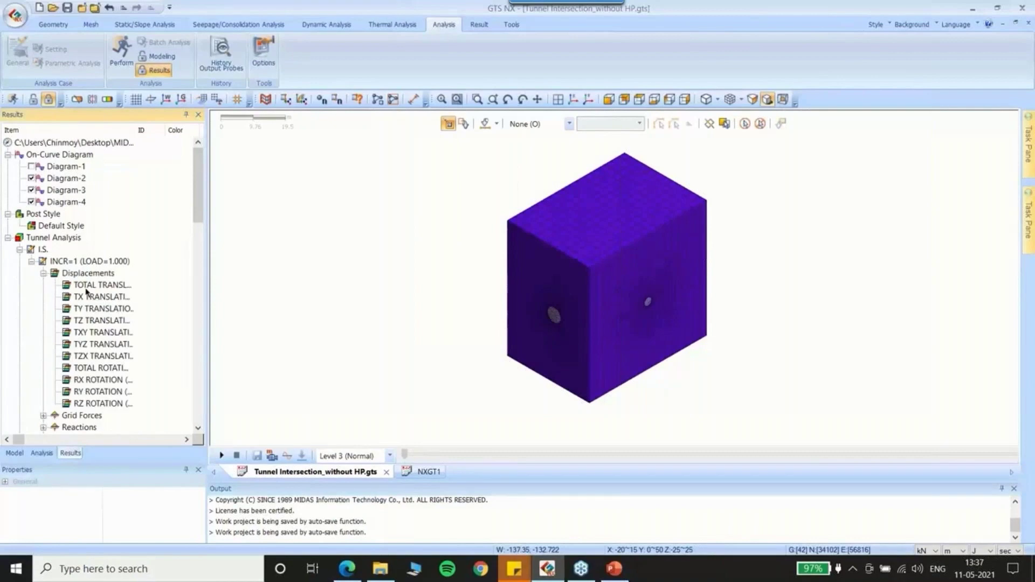
pyautogui.doubleClick(86, 285)
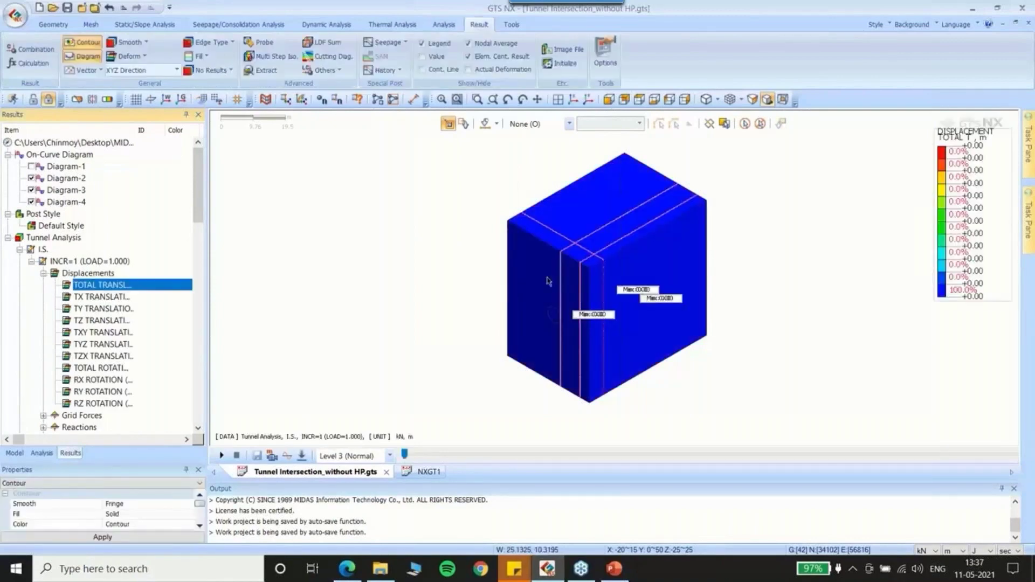
# Hide the on-curve diagrams Diagram-2, Diagram-3 and Diagram-4 from the contour plot
pyautogui.click(31, 179)
pyautogui.click(31, 191)
pyautogui.click(31, 203)
pyautogui.scroll(-6, 182, 317)
pyautogui.scroll(6, 143, 291)
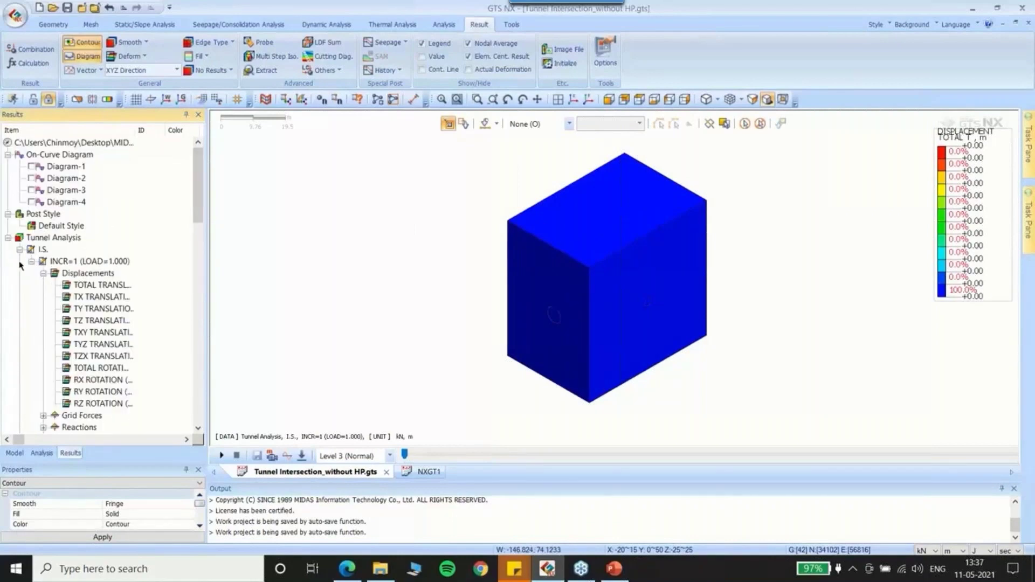
# View the S-XX, S-YY and S-ZZ solid stress contours of the initial stage, and collapse its solid stress results
pyautogui.scroll(-2, 200, 229)
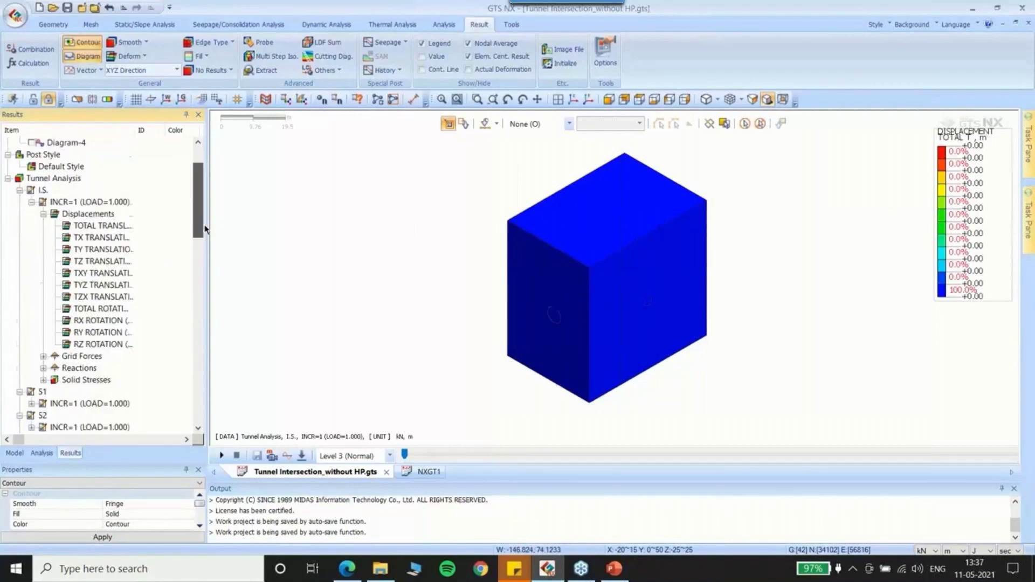
pyautogui.scroll(-4, 206, 229)
pyautogui.doubleClick(63, 261)
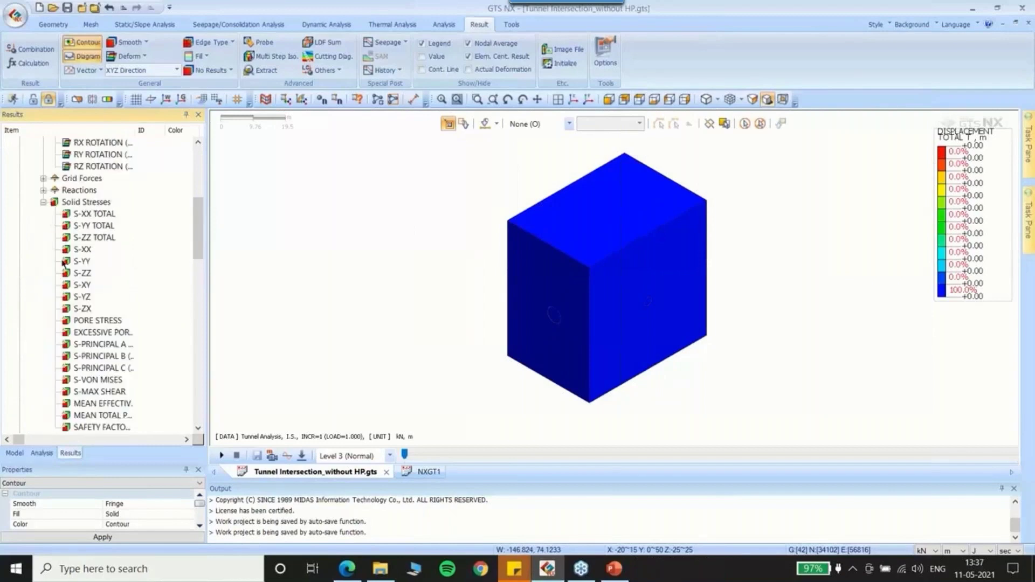
pyautogui.click(81, 249)
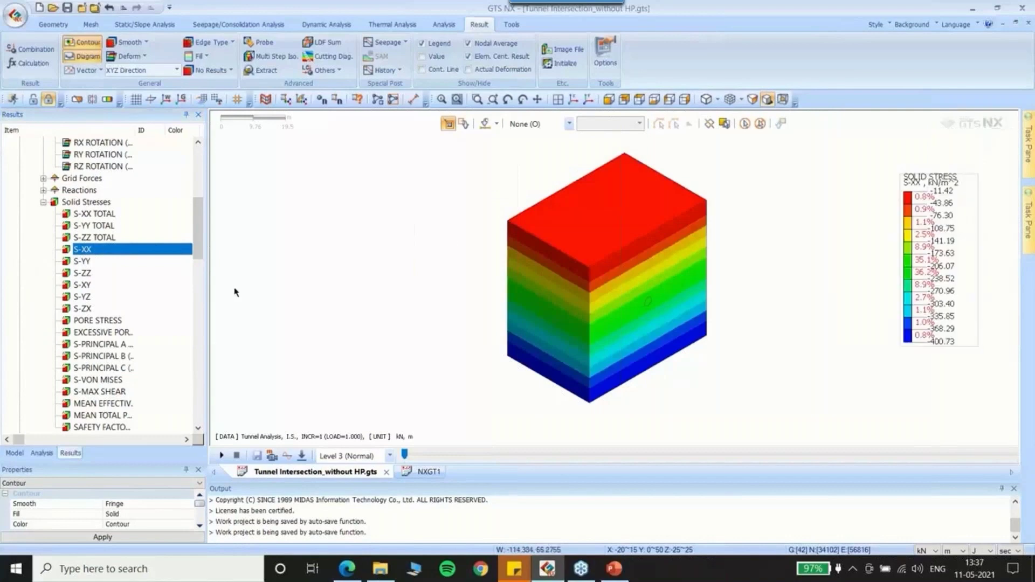
pyautogui.click(80, 261)
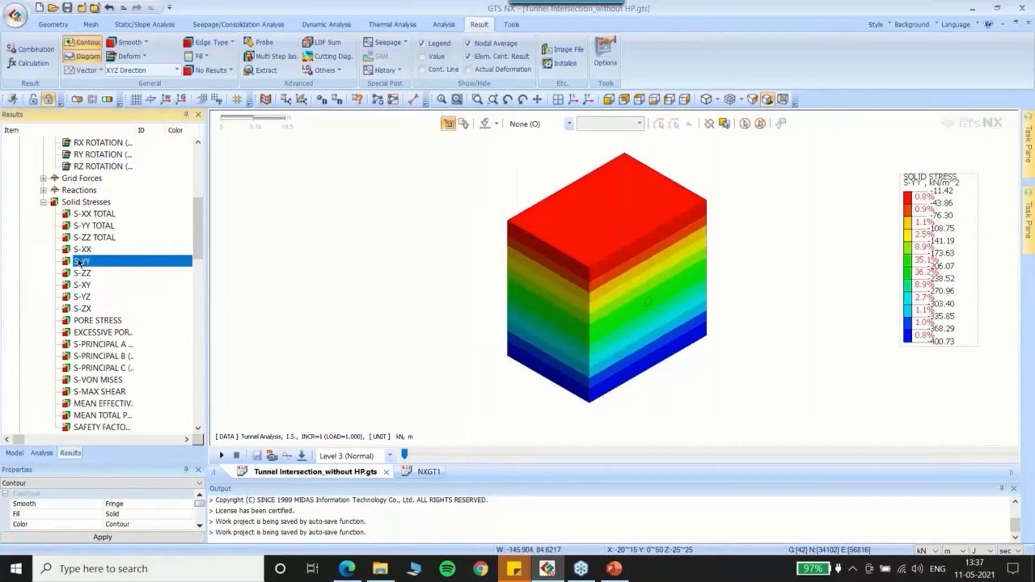
pyautogui.press('Down')
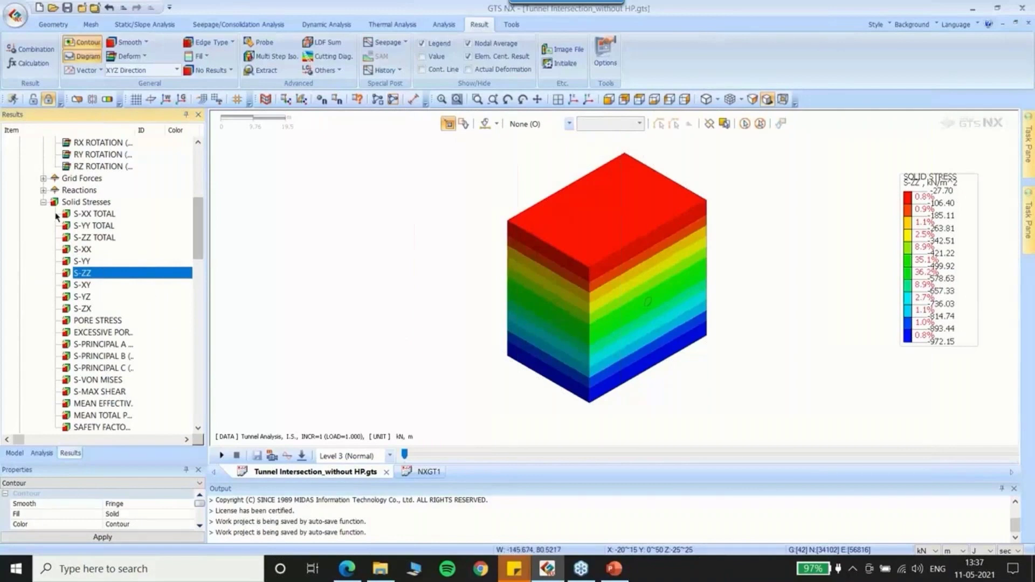
pyautogui.press('Left')
pyautogui.press('Left')
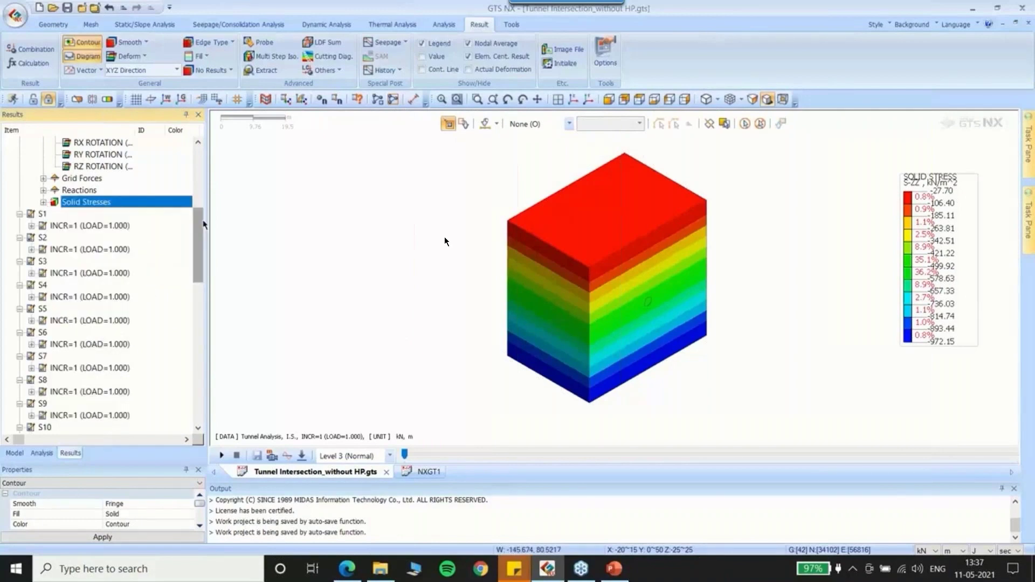
# Display the total translation contour for construction stage S14
pyautogui.click(195, 284)
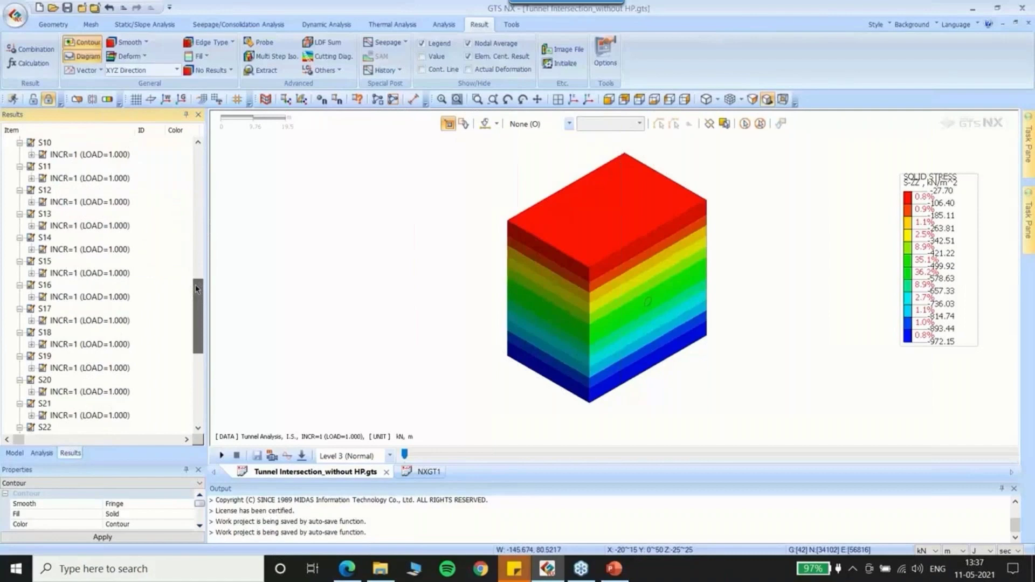
pyautogui.click(31, 249)
pyautogui.click(42, 261)
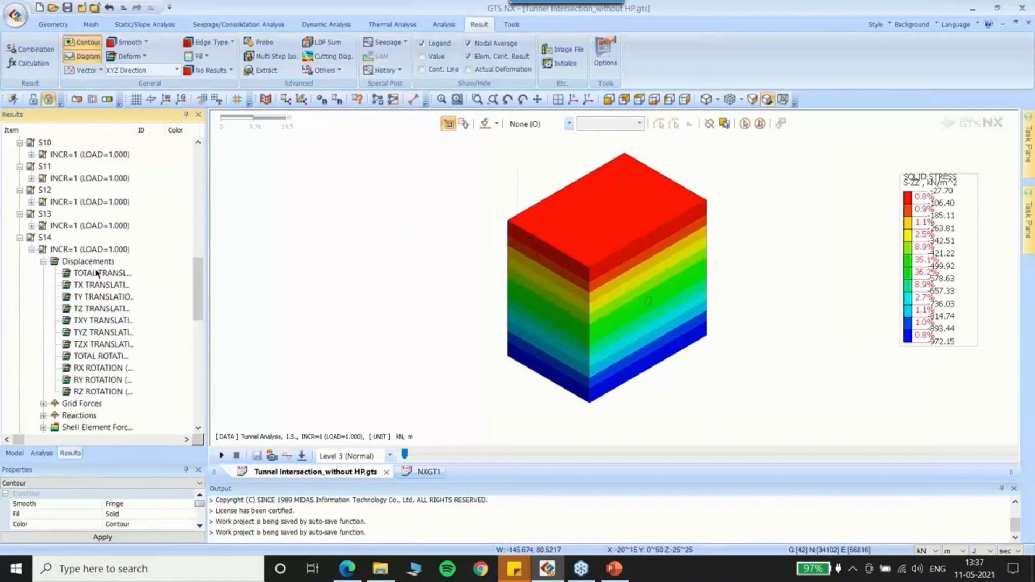
pyautogui.doubleClick(103, 273)
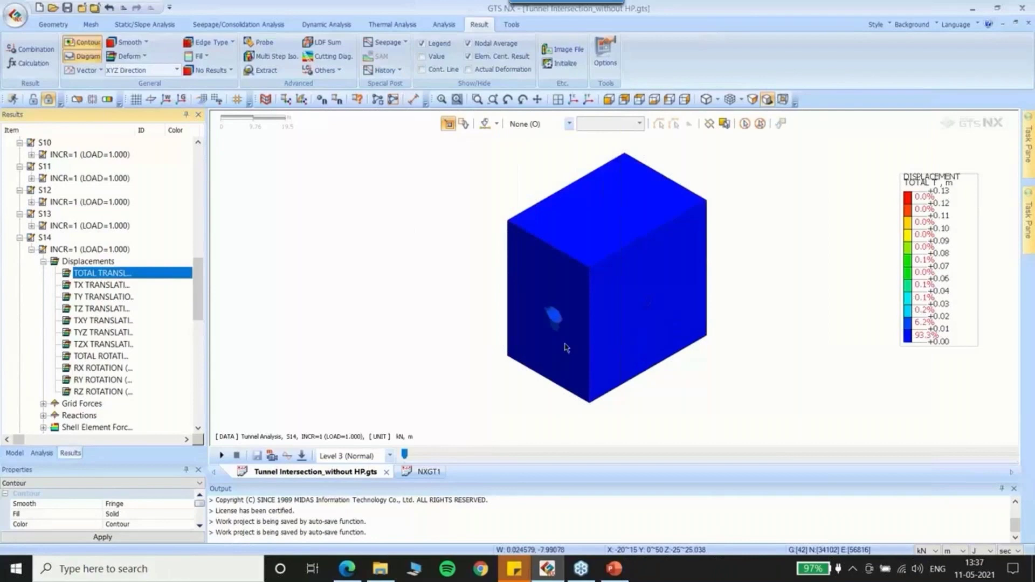
# Set the length unit to cm and apply Auto-Range to the total displacement legend
pyautogui.click(954, 551)
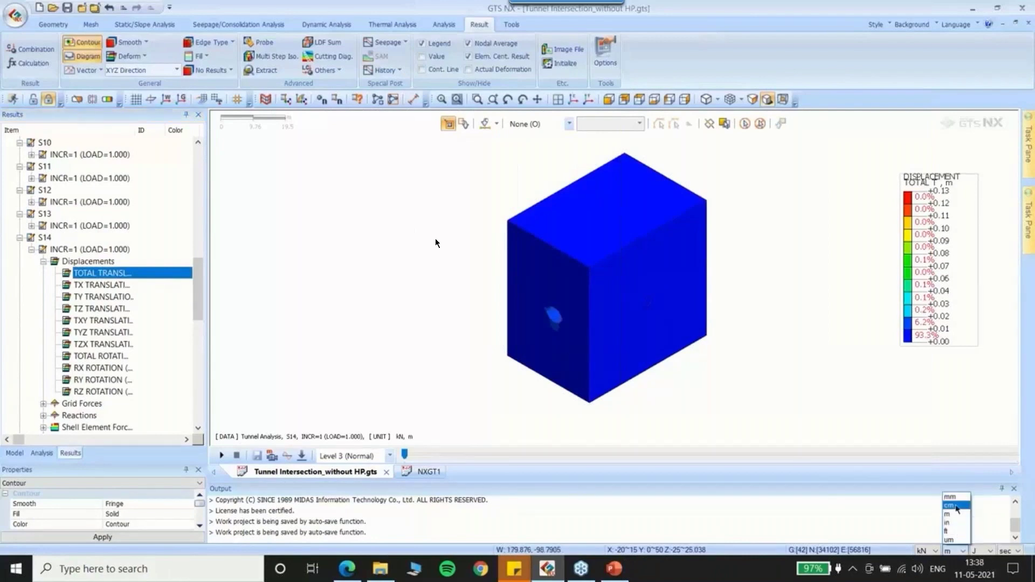
pyautogui.click(956, 506)
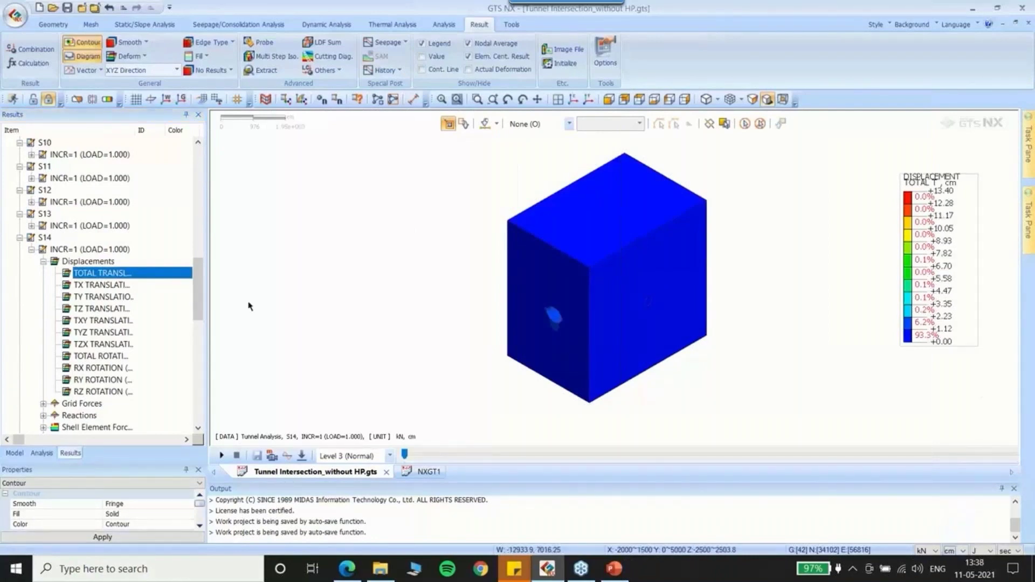
pyautogui.rightClick(924, 241)
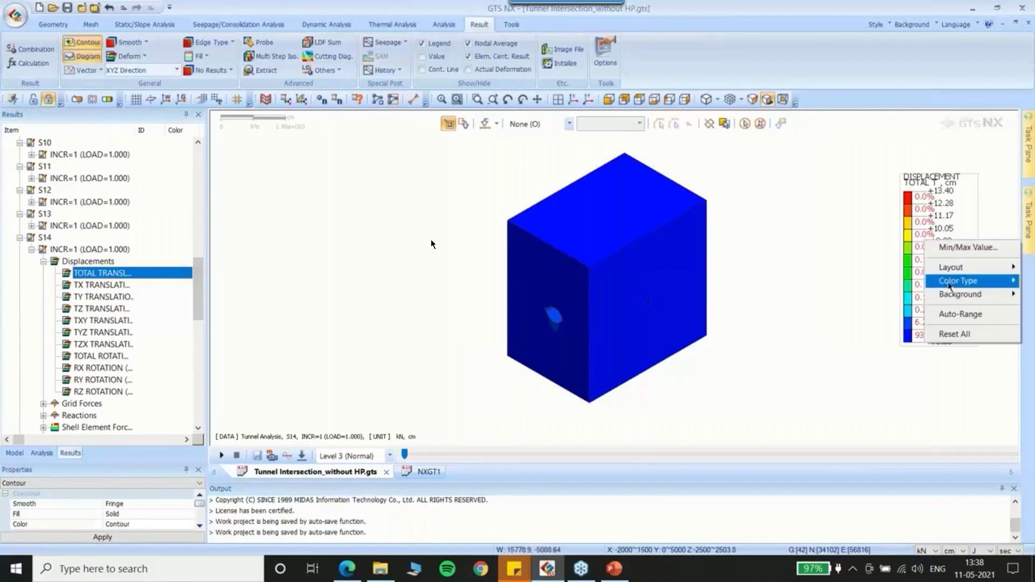
pyautogui.click(961, 314)
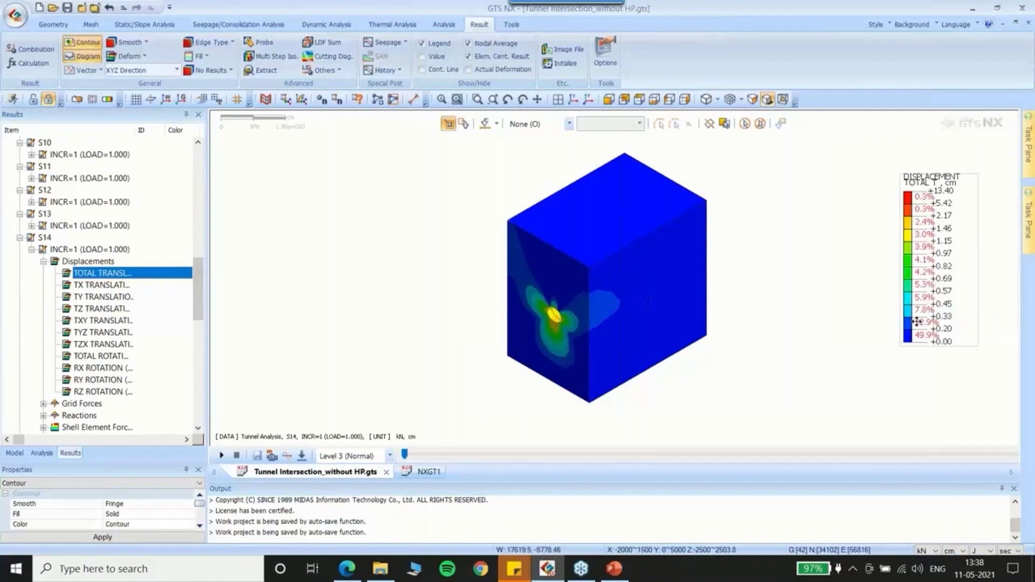
pyautogui.moveTo(606, 325); pyautogui.dragTo(677, 293, button='middle')
pyautogui.scroll(5, 617, 302)
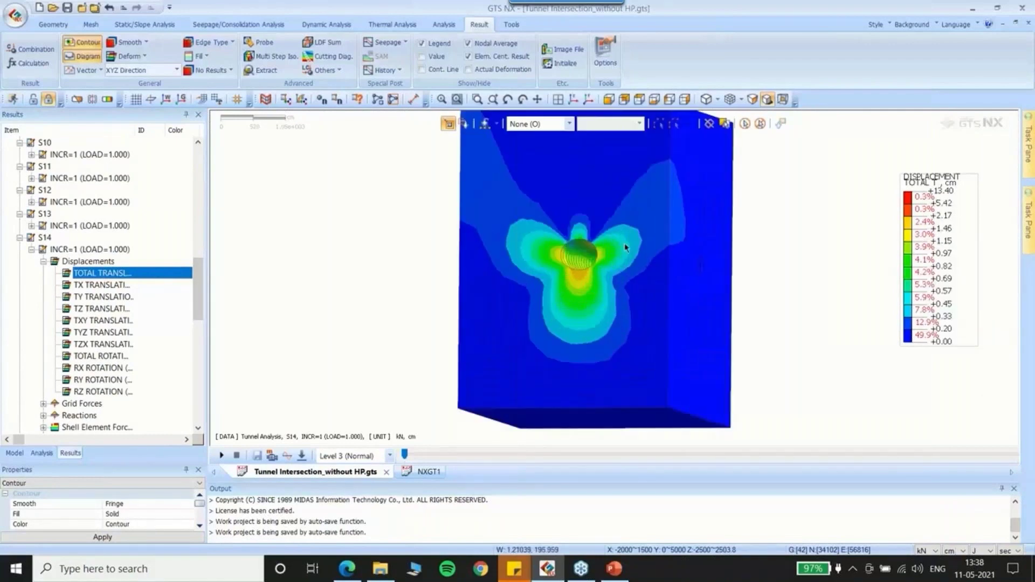
pyautogui.moveTo(624, 244); pyautogui.dragTo(646, 250, button='middle')
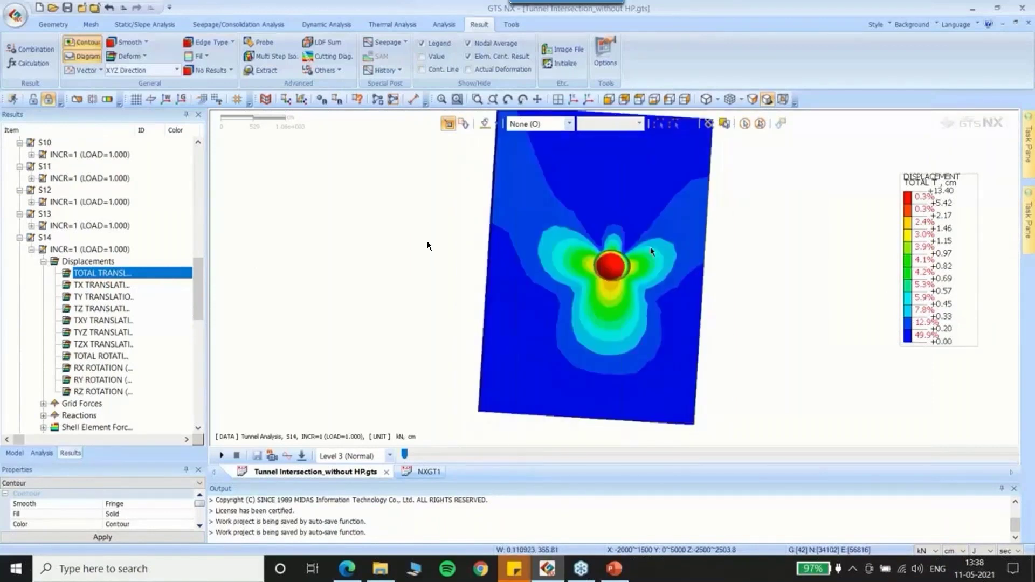
# Display the TY and TZ translation contours of stage S14, and apply Auto-Range to the TZ legend
pyautogui.moveTo(197, 274); pyautogui.dragTo(198, 300)
pyautogui.click(111, 179)
pyautogui.click(119, 190)
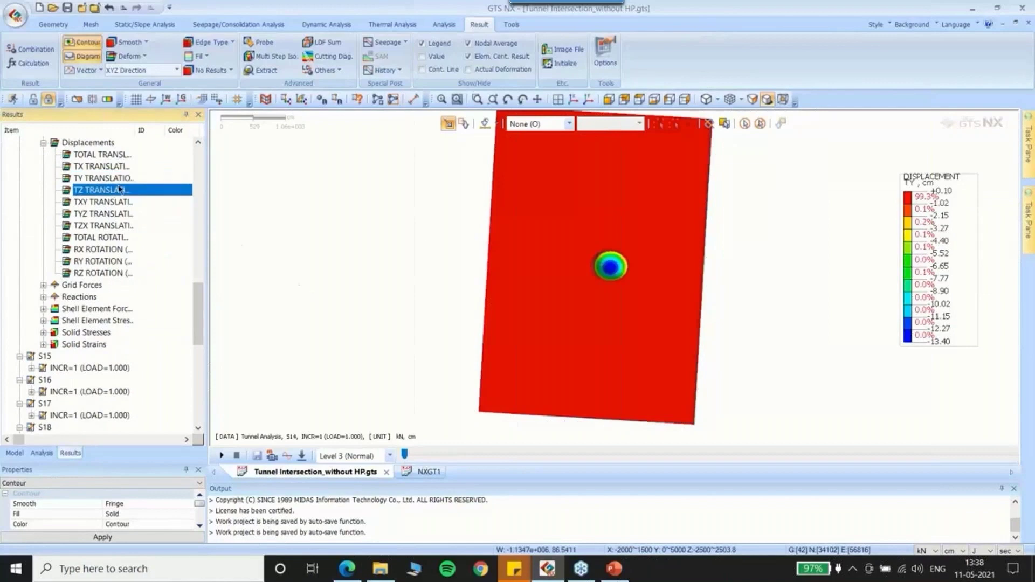
pyautogui.rightClick(949, 252)
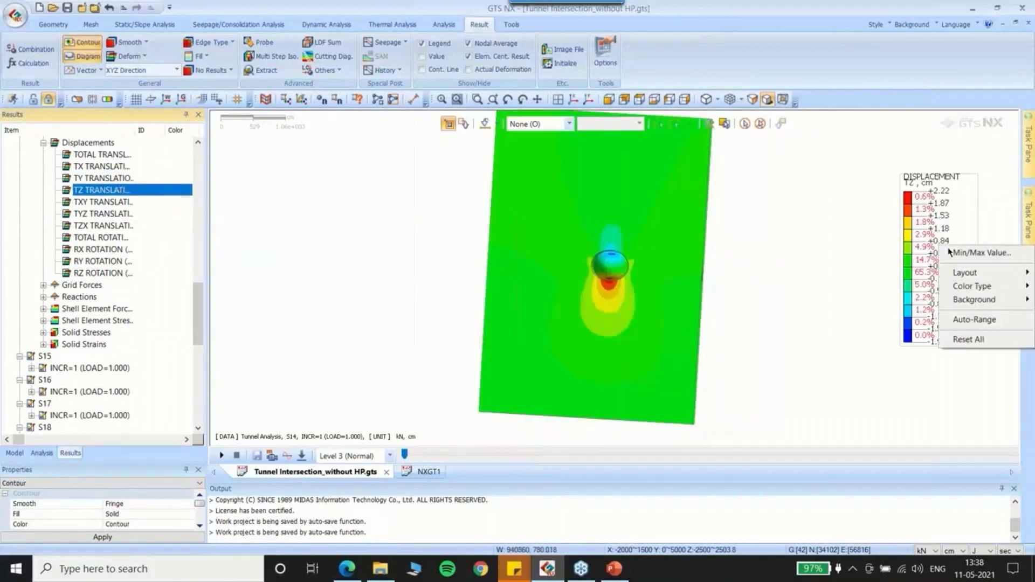
pyautogui.click(975, 320)
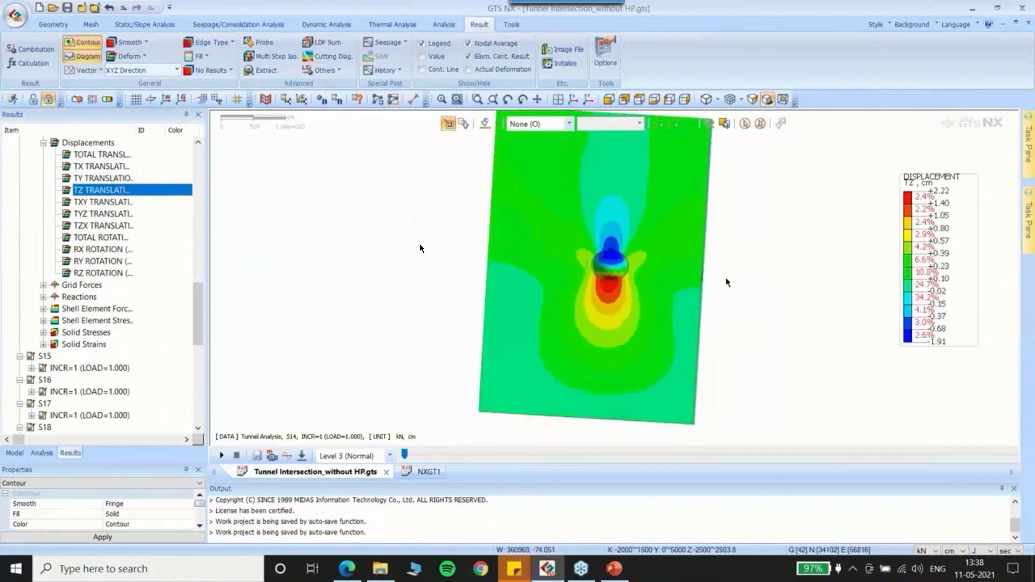
pyautogui.scroll(3, 636, 259)
pyautogui.moveTo(620, 240)
pyautogui.mouseDown(button='middle')
pyautogui.moveTo(625, 217)
pyautogui.moveTo(623, 246)
pyautogui.mouseUp(button='middle')
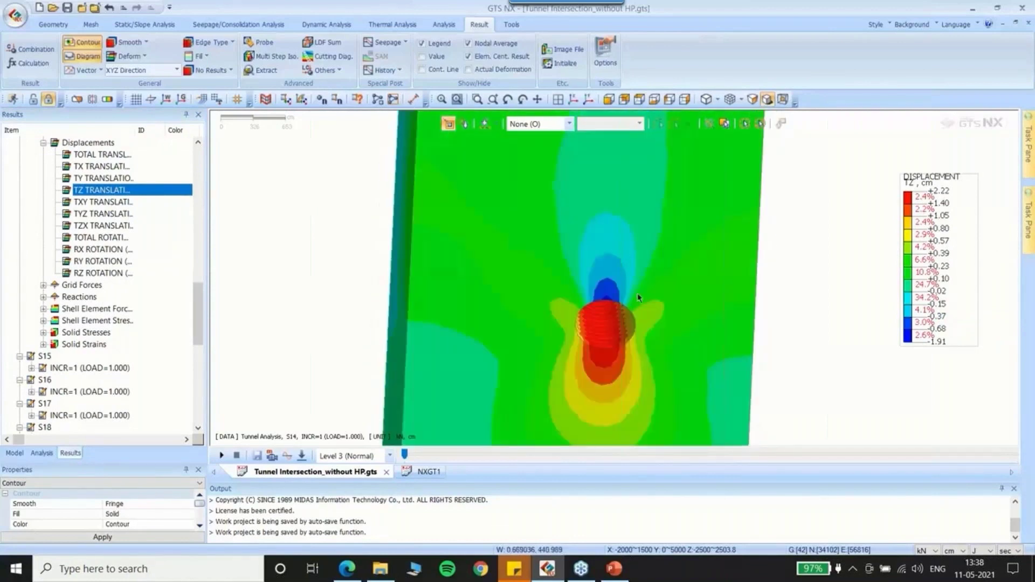
pyautogui.moveTo(638, 293); pyautogui.dragTo(641, 331, button='middle')
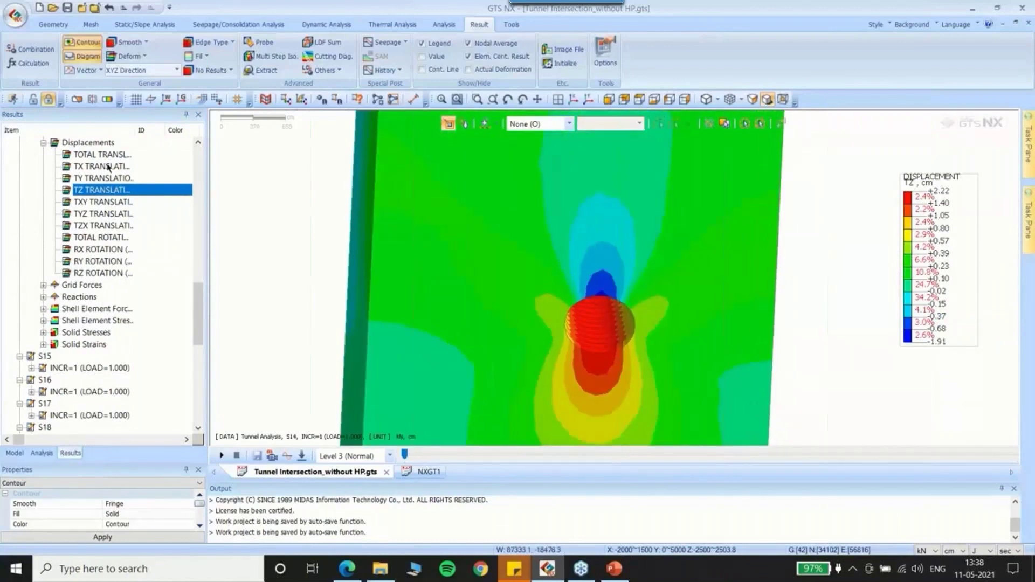
pyautogui.scroll(-2, 601, 114)
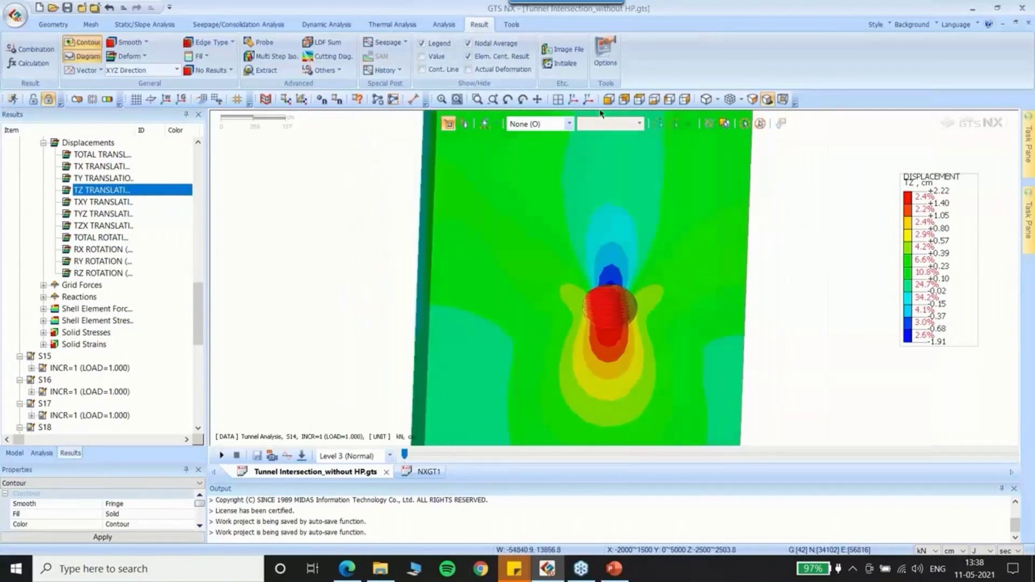
# Probe the TZ displacement in front view at the crown, invert and both side nodes of the tunnel opening
pyautogui.click(608, 100)
pyautogui.scroll(3, 671, 291)
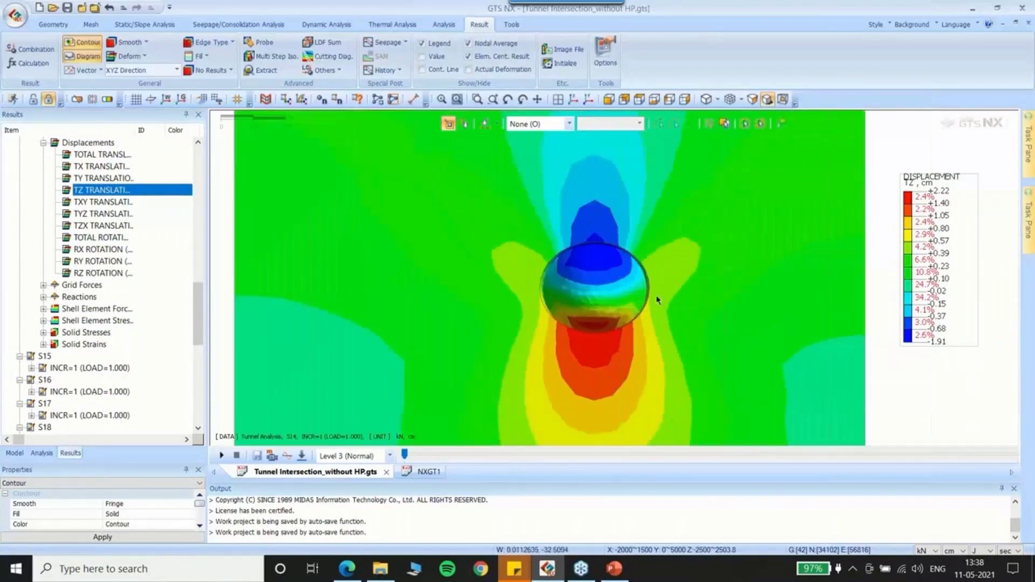
pyautogui.scroll(3, 657, 300)
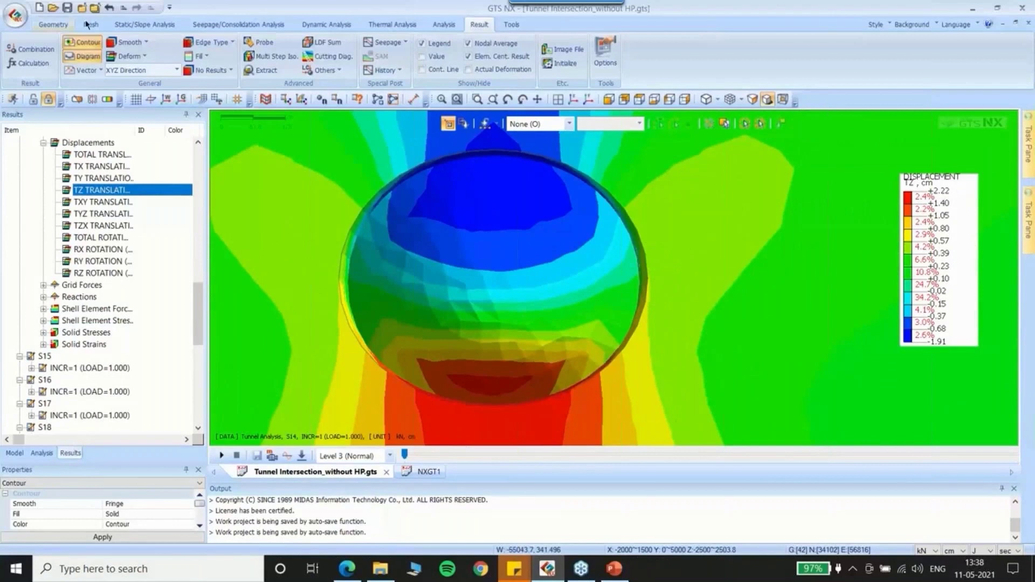
pyautogui.click(264, 42)
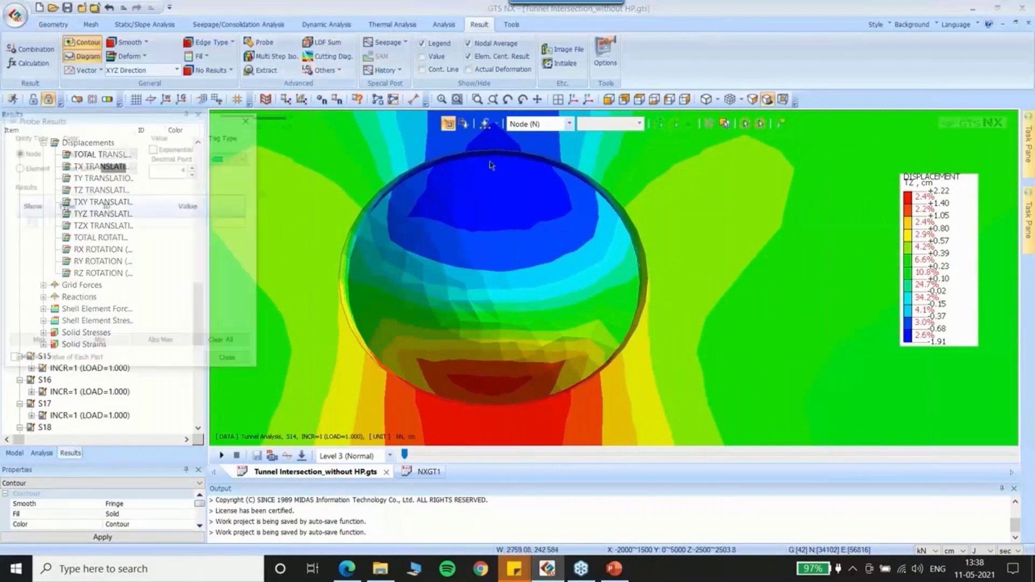
pyautogui.click(494, 151)
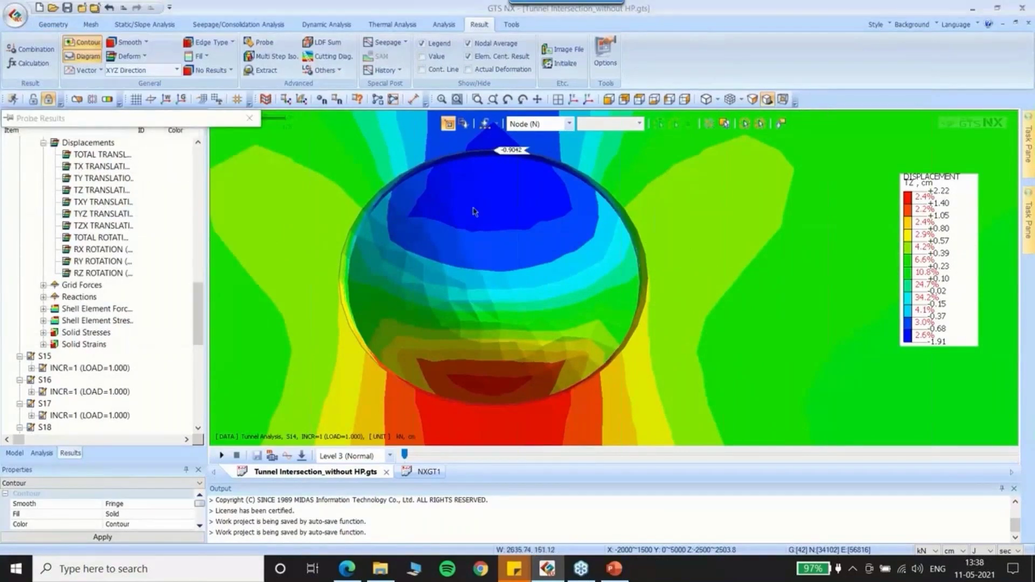
pyautogui.click(494, 406)
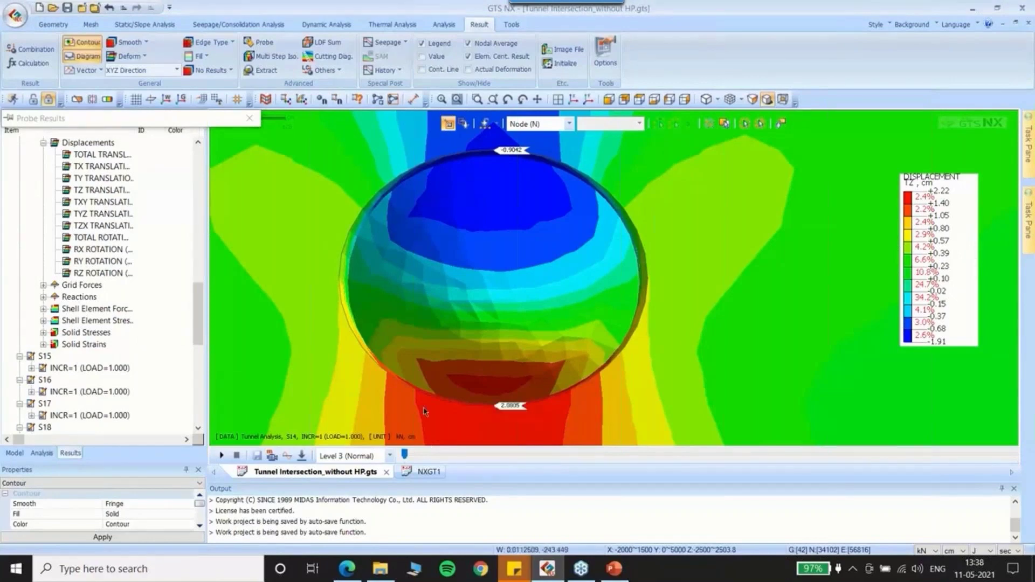
pyautogui.click(338, 280)
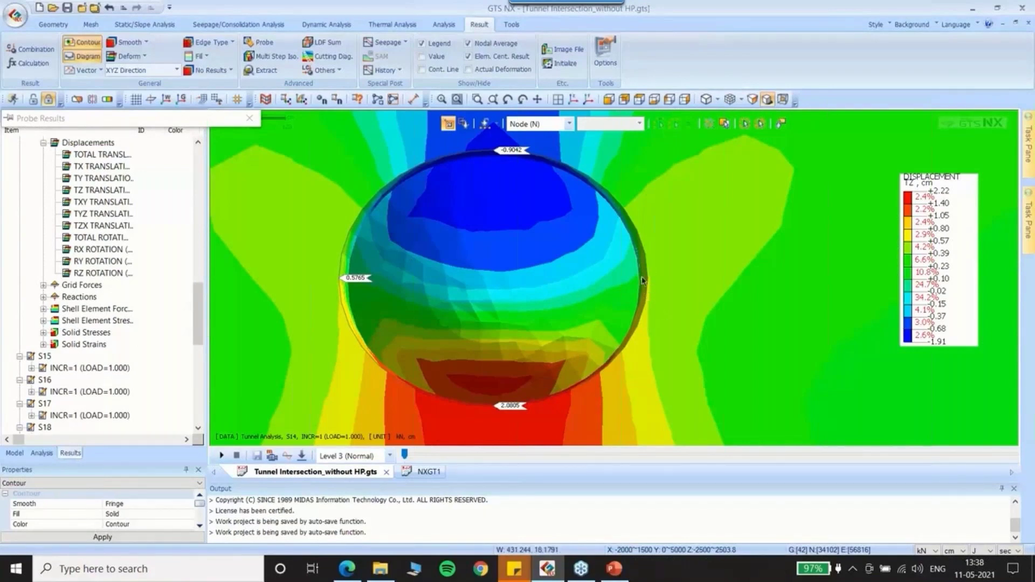
pyautogui.click(643, 279)
pyautogui.scroll(-1, 411, 295)
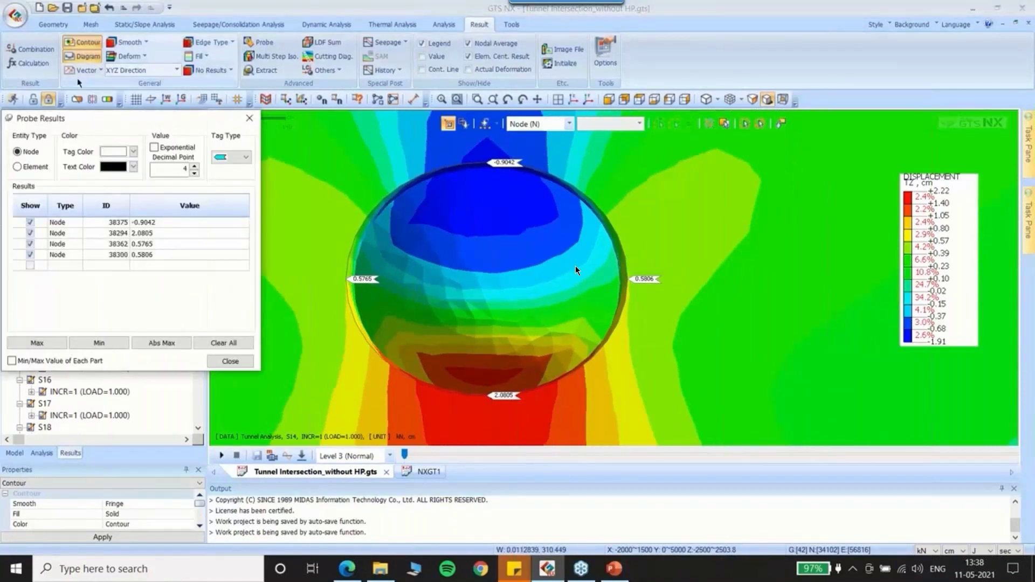
pyautogui.click(99, 71)
pyautogui.click(318, 198)
pyautogui.scroll(-3, 247, 233)
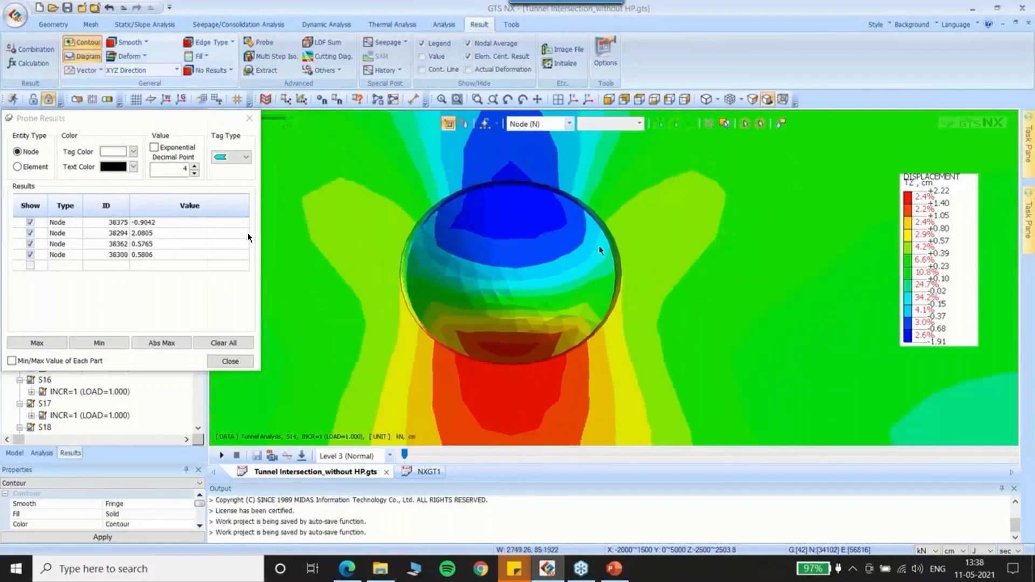
# Examine the probed TZ displacement tags around the tunnel opening up close and end the probing
pyautogui.scroll(3, 547, 261)
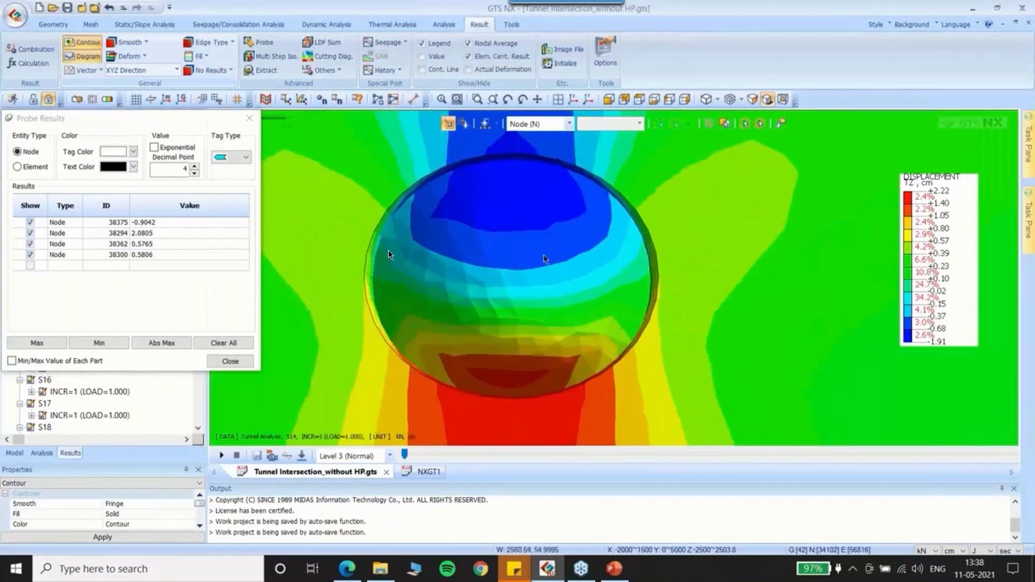
pyautogui.scroll(2, 544, 258)
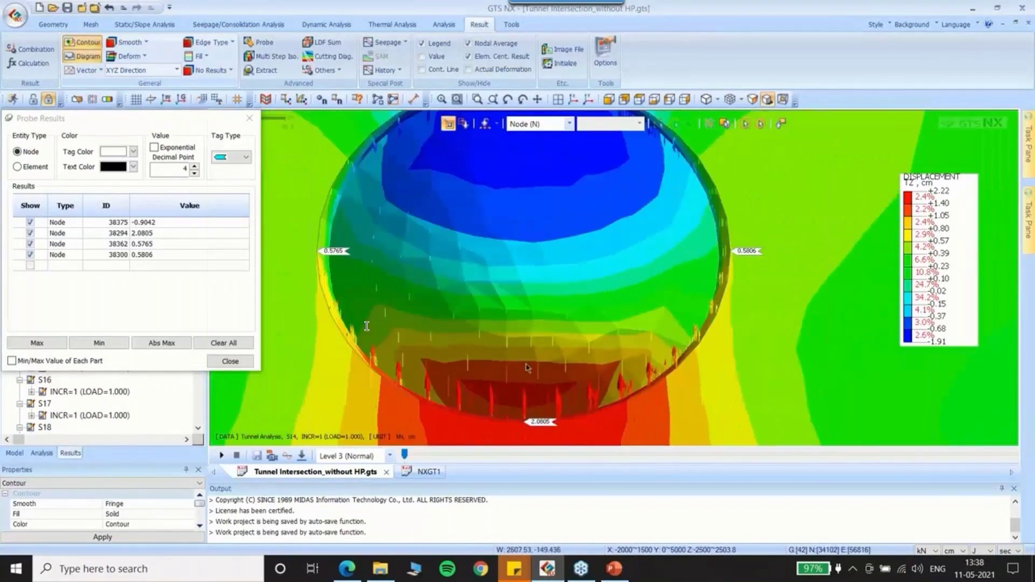
pyautogui.scroll(-3, 625, 385)
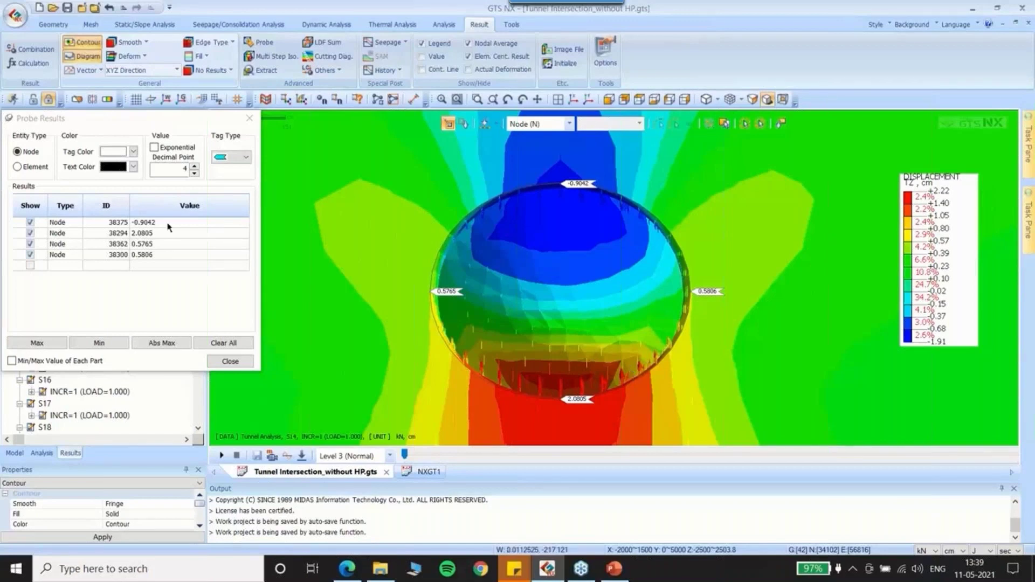
pyautogui.click(249, 118)
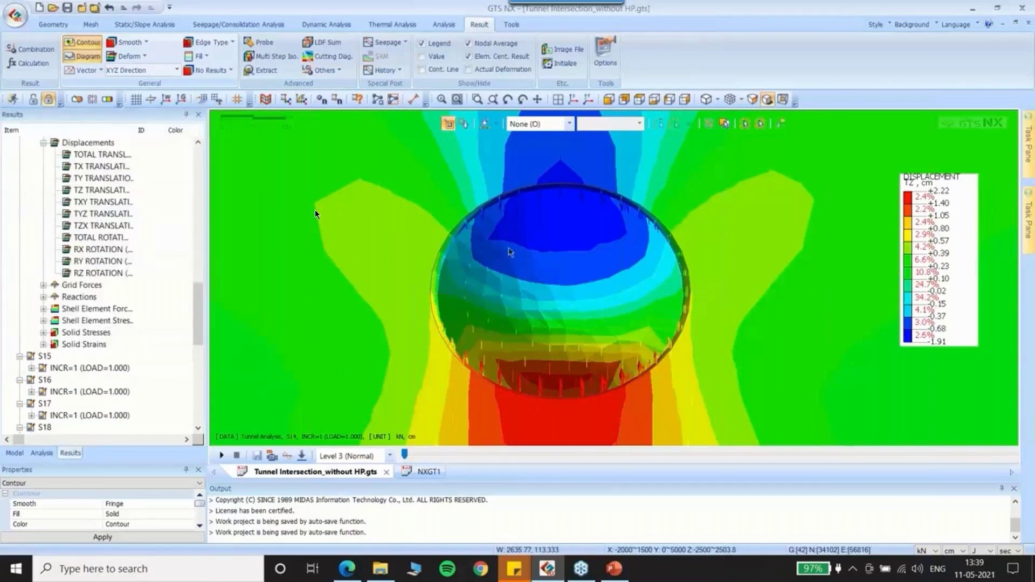
# Clip the whole model with an X-direction plane moved onto the main tunnel, and turn off Always Show edges
pyautogui.scroll(-1, 548, 256)
pyautogui.scroll(-1, 582, 243)
pyautogui.scroll(-2, 582, 243)
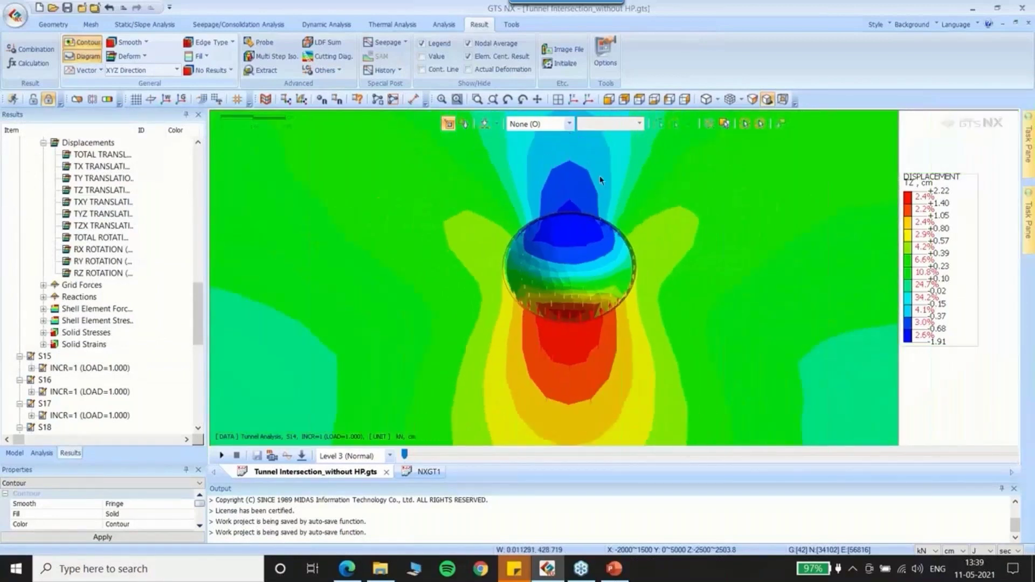
pyautogui.scroll(-1, 726, 204)
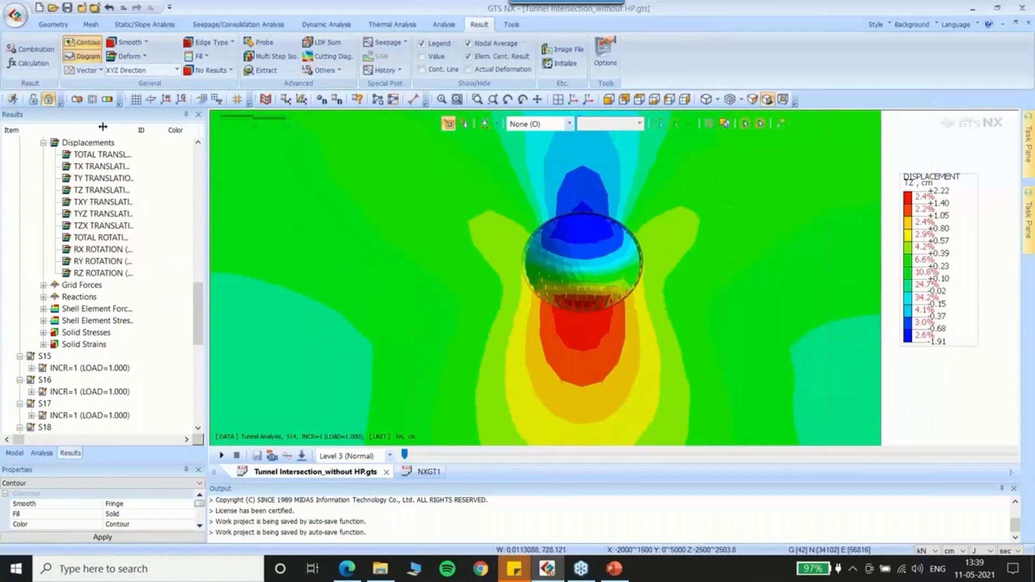
pyautogui.click(588, 99)
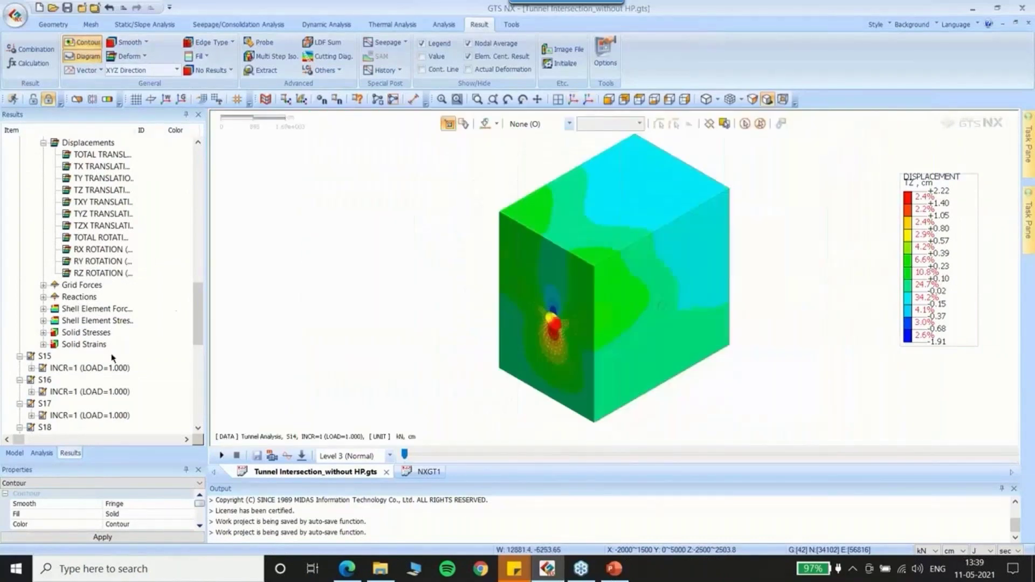
pyautogui.scroll(1, 197, 292)
pyautogui.scroll(1, 198, 293)
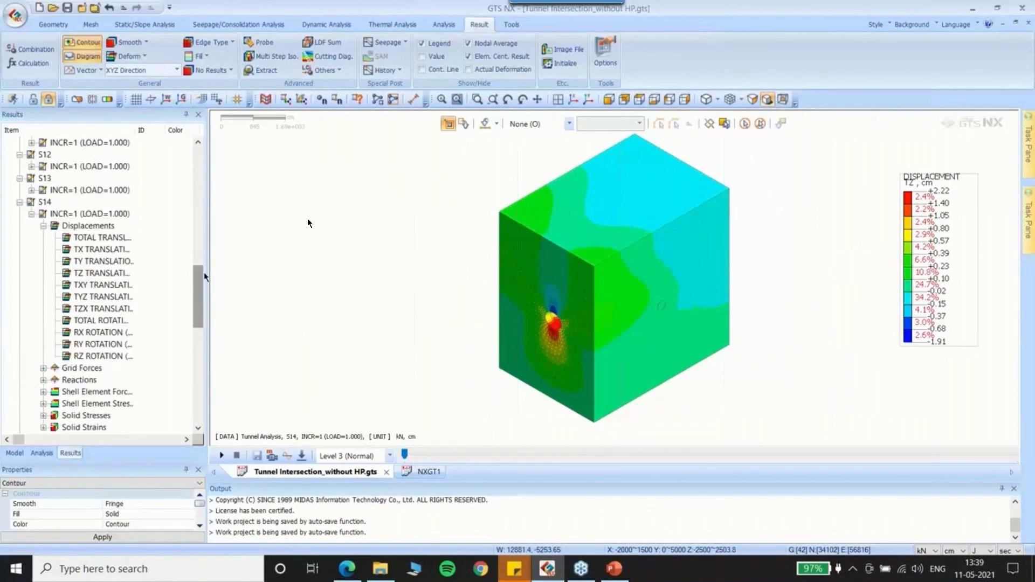
pyautogui.click(77, 101)
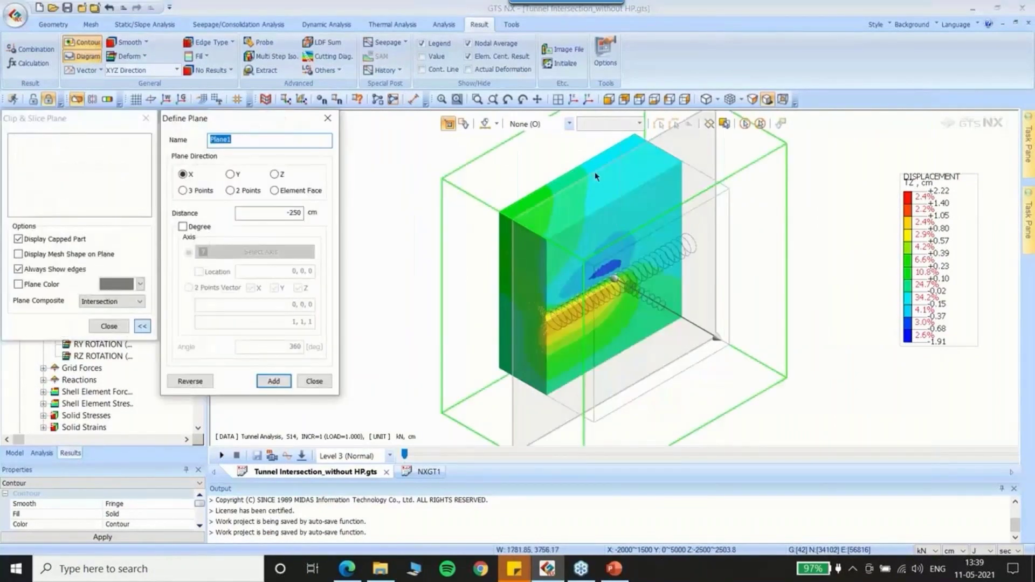
pyautogui.moveTo(596, 173)
pyautogui.mouseDown()
pyautogui.moveTo(639, 206)
pyautogui.moveTo(614, 174)
pyautogui.mouseUp()
pyautogui.click(274, 381)
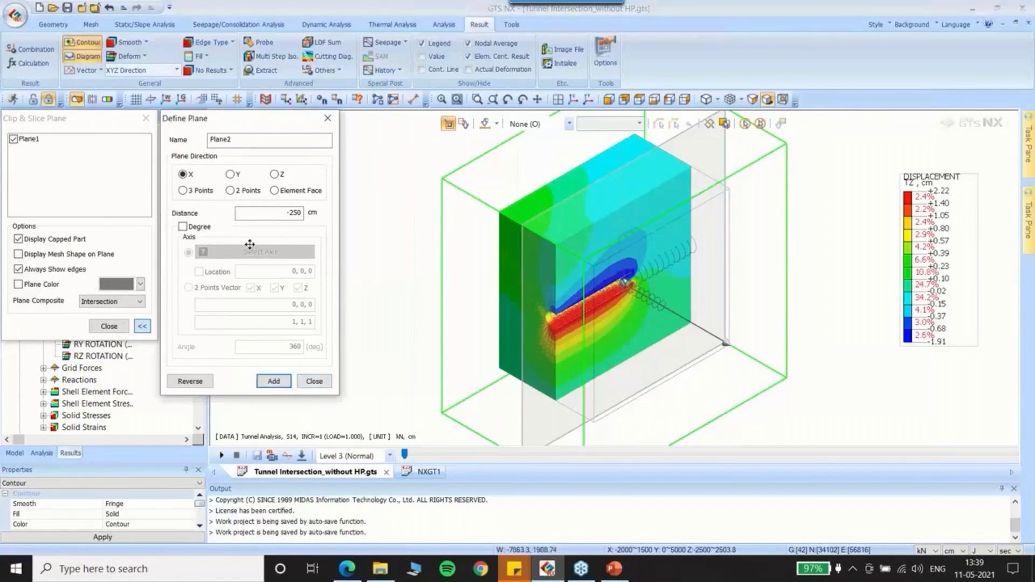
pyautogui.click(314, 382)
pyautogui.click(18, 269)
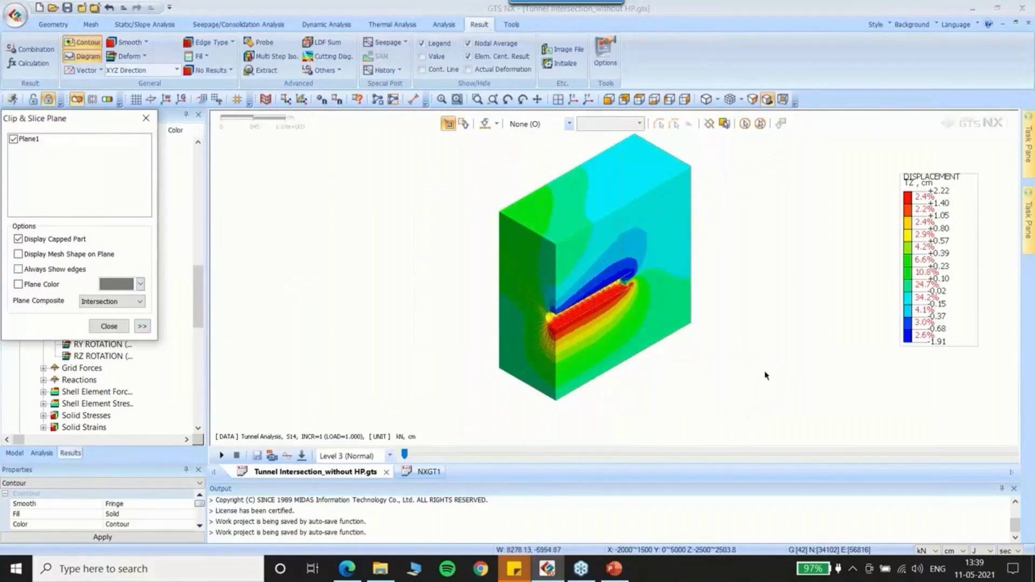
# Examine the TZ displacement along the clipped main tunnel up close, close the clip plane settings and restore the isometric view
pyautogui.scroll(5, 617, 354)
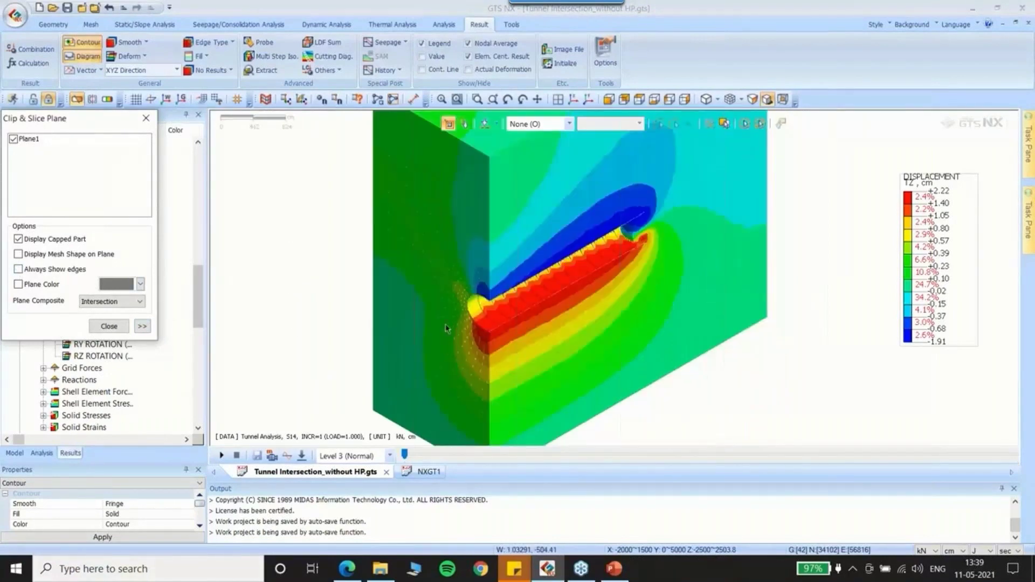
pyautogui.scroll(3, 590, 198)
pyautogui.moveTo(589, 199); pyautogui.dragTo(512, 292, button='middle')
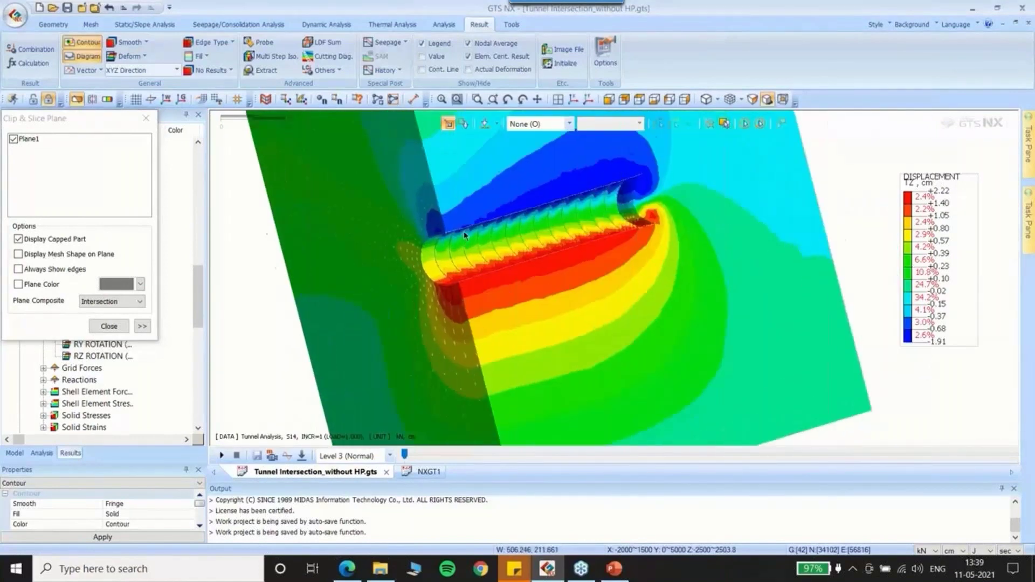
pyautogui.scroll(3, 463, 231)
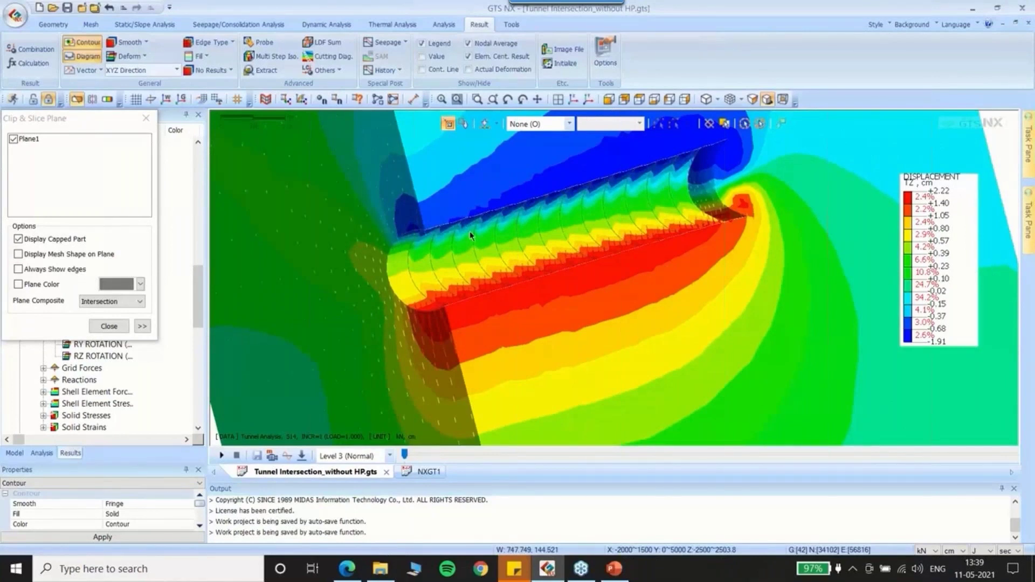
pyautogui.click(145, 118)
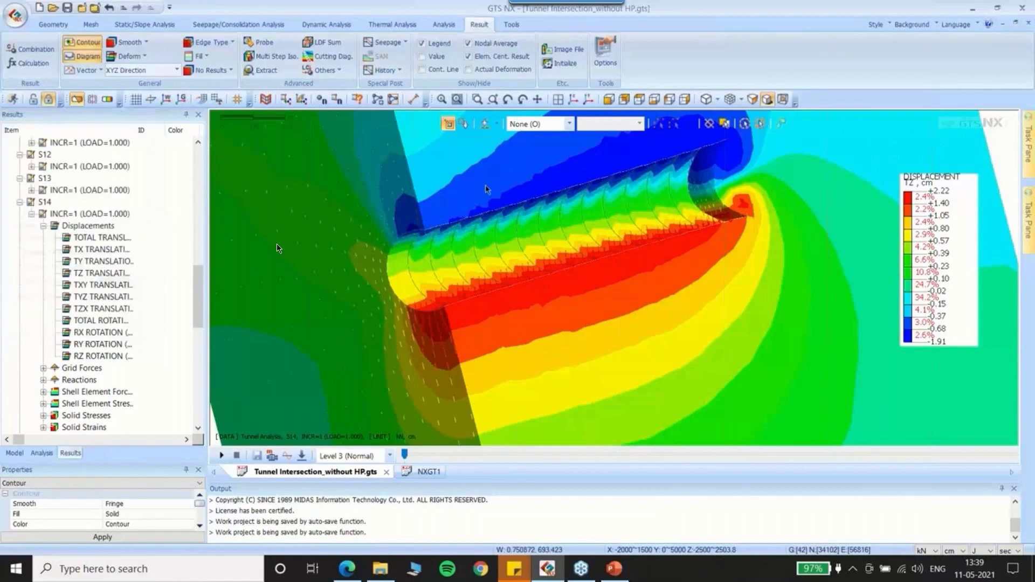
pyautogui.click(575, 101)
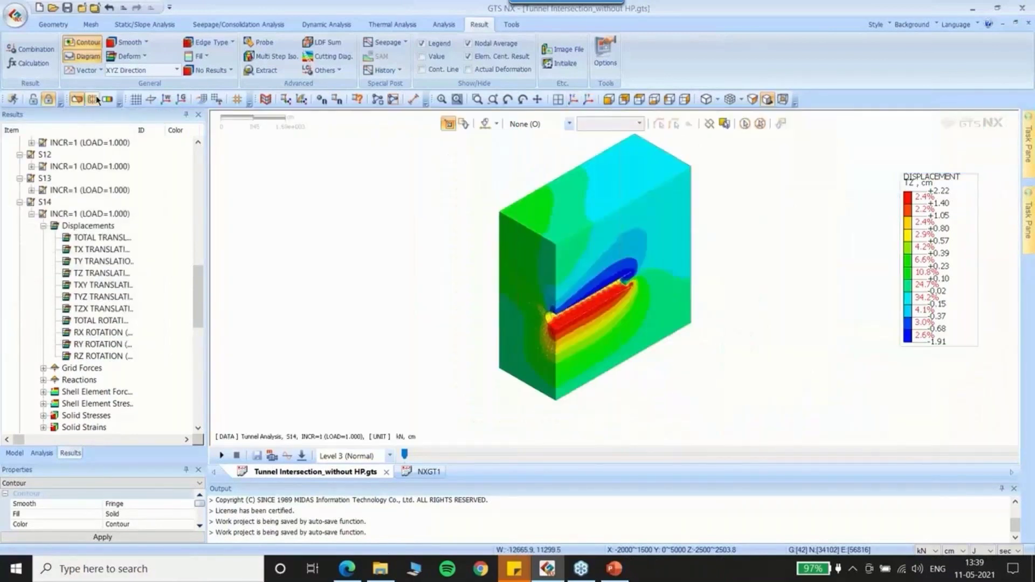
# Enlarge the result properties area and show its Deform settings
pyautogui.click(131, 58)
pyautogui.click(274, 247)
pyautogui.moveTo(129, 461); pyautogui.dragTo(85, 398)
pyautogui.click(82, 421)
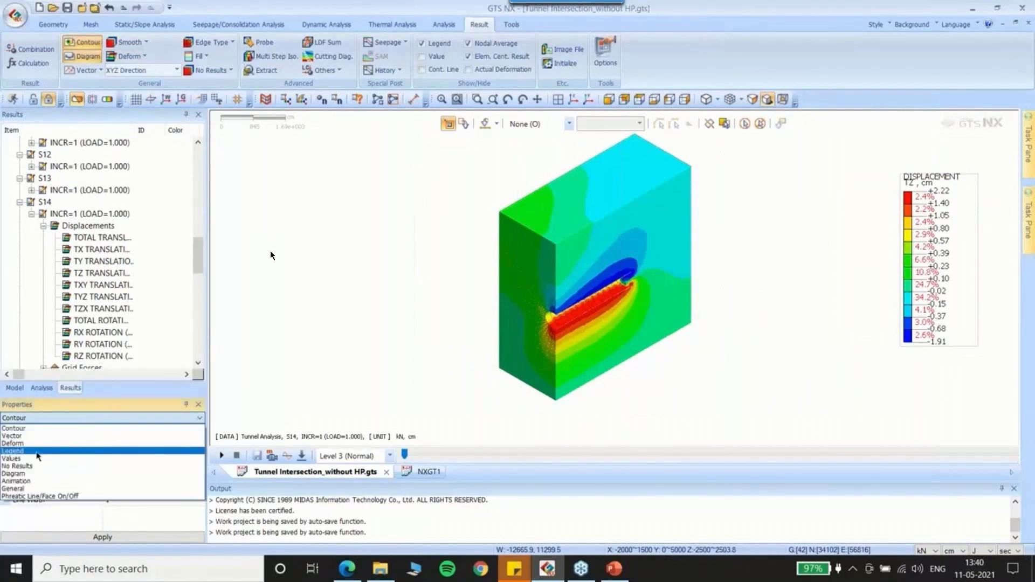
pyautogui.click(36, 452)
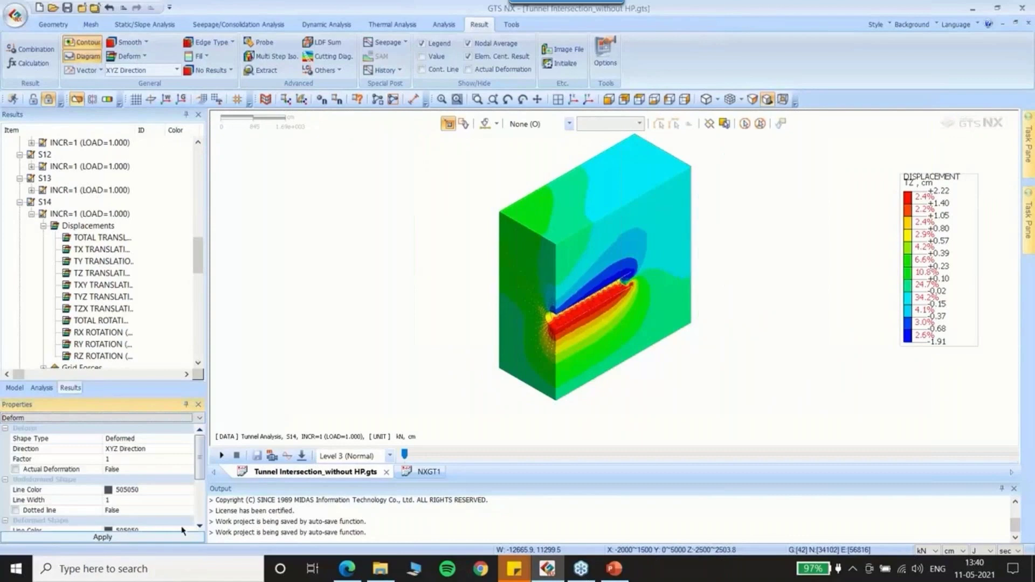
# Display the total translation contour of construction stage S33 and examine the deformed tunnel opening in front view
pyautogui.scroll(3, 551, 318)
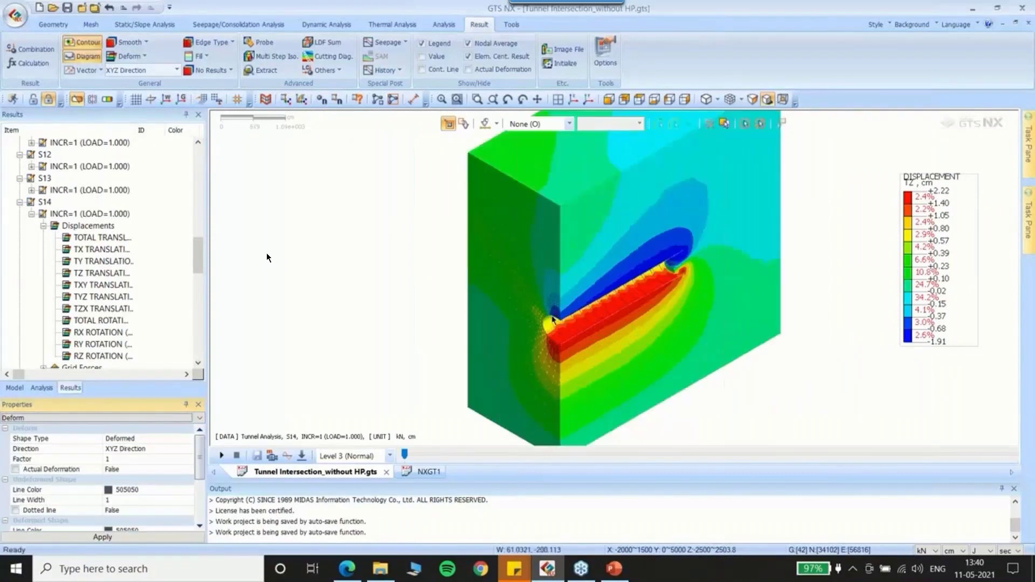
pyautogui.click(609, 99)
pyautogui.scroll(6, 662, 275)
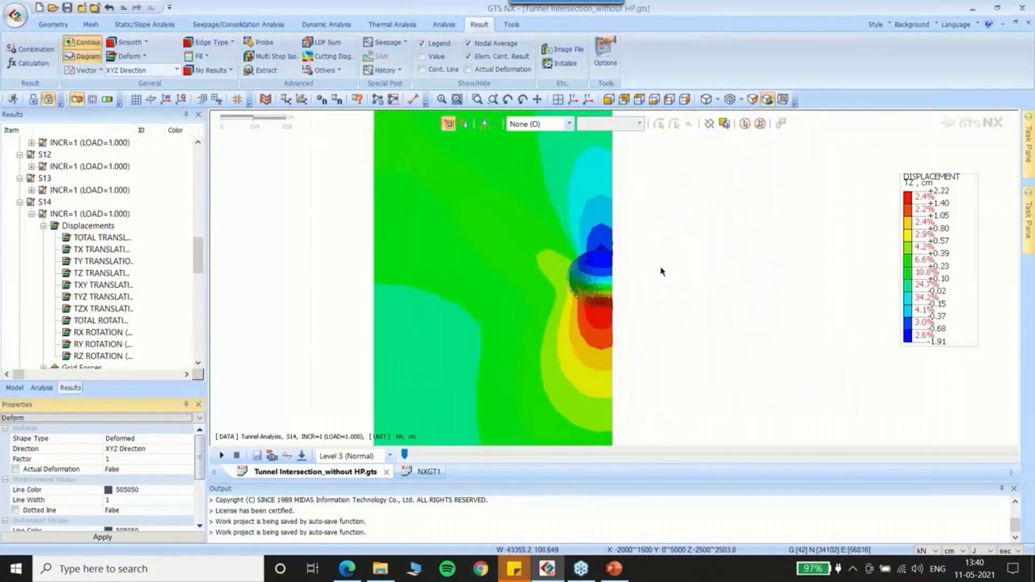
pyautogui.scroll(-15, 106, 317)
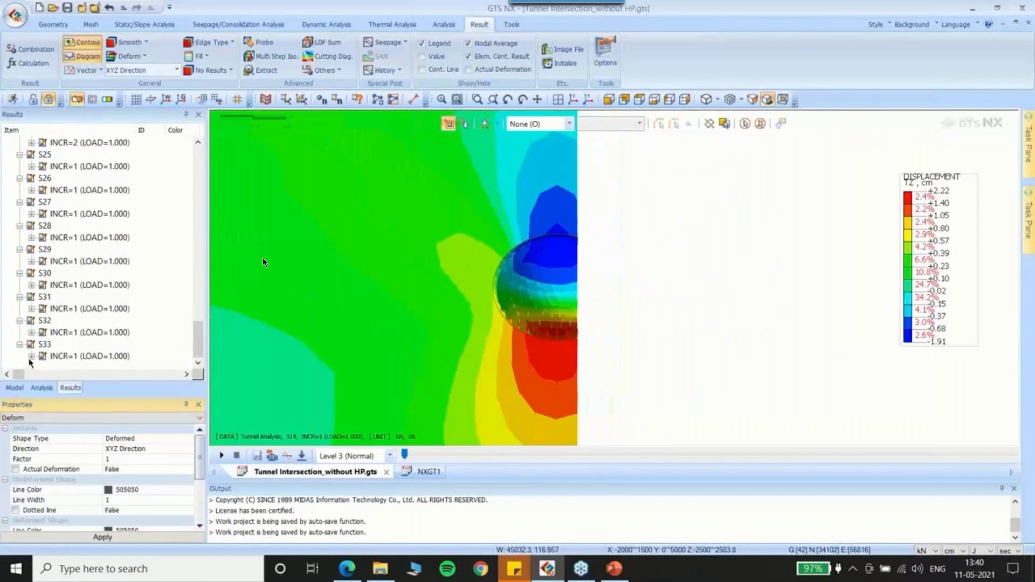
pyautogui.click(31, 356)
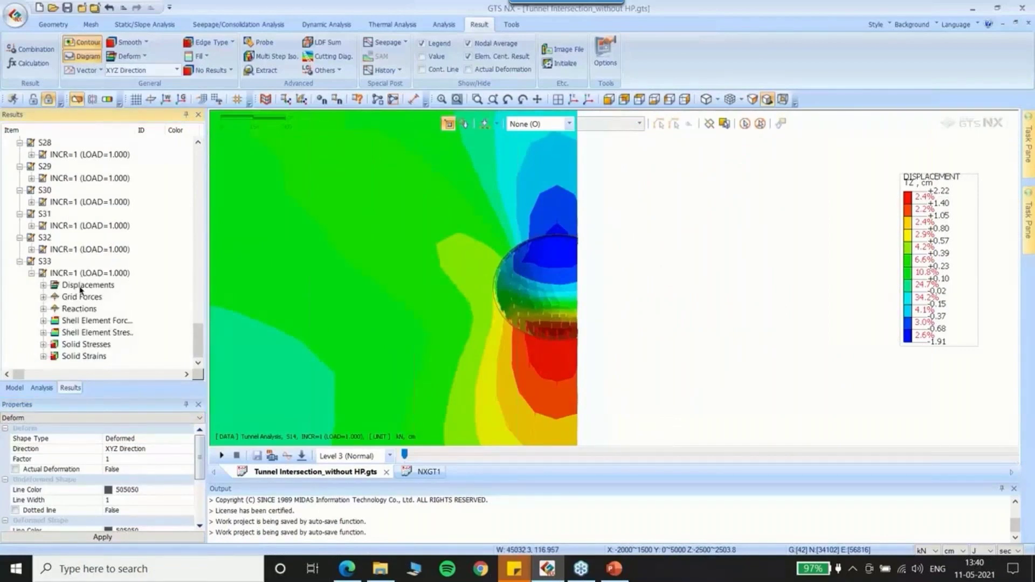
pyautogui.click(43, 286)
pyautogui.click(94, 237)
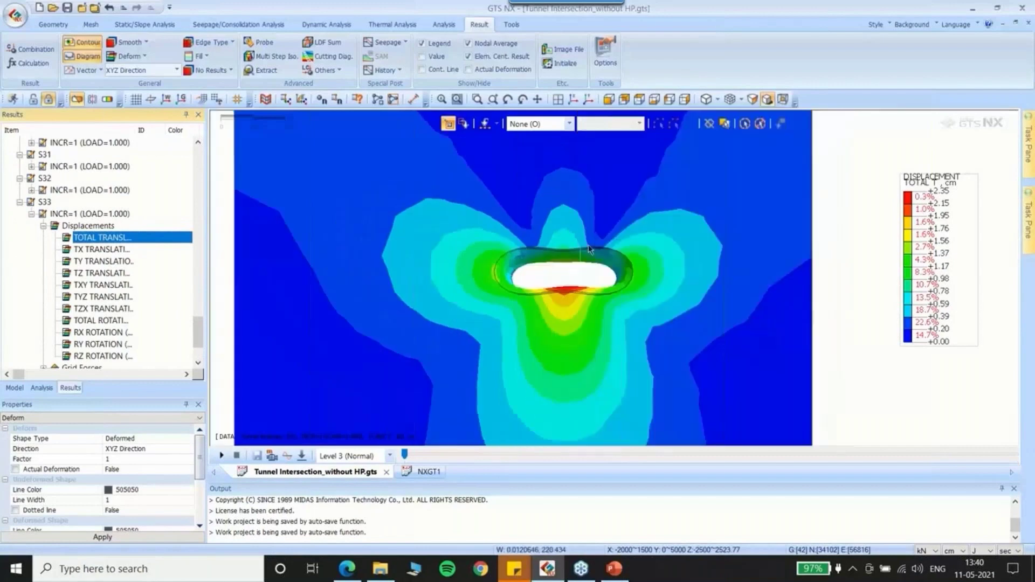
pyautogui.scroll(1, 530, 300)
pyautogui.scroll(4, 535, 290)
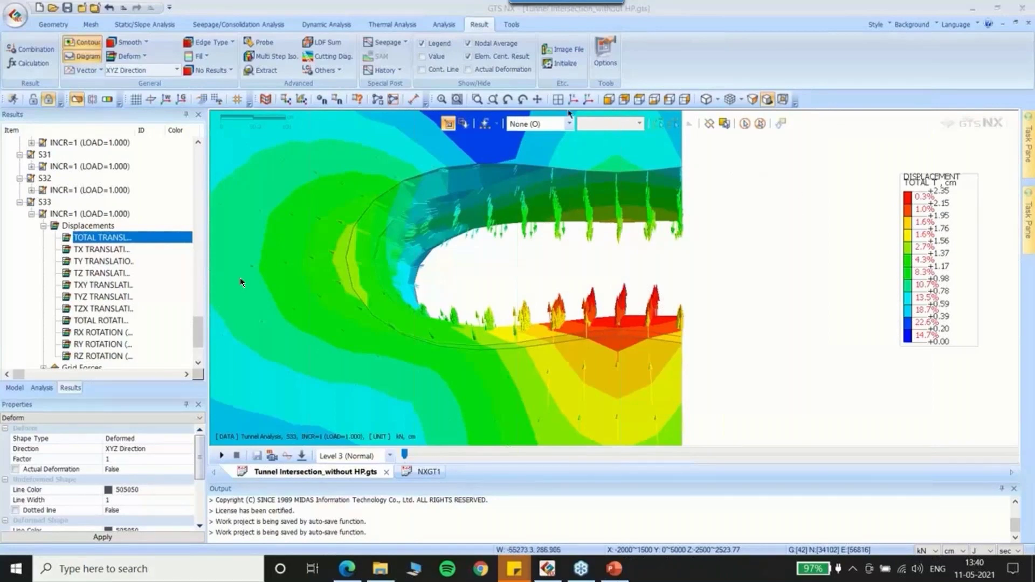
# Turn off the clipping plane and show the complete model in isometric view
pyautogui.click(574, 100)
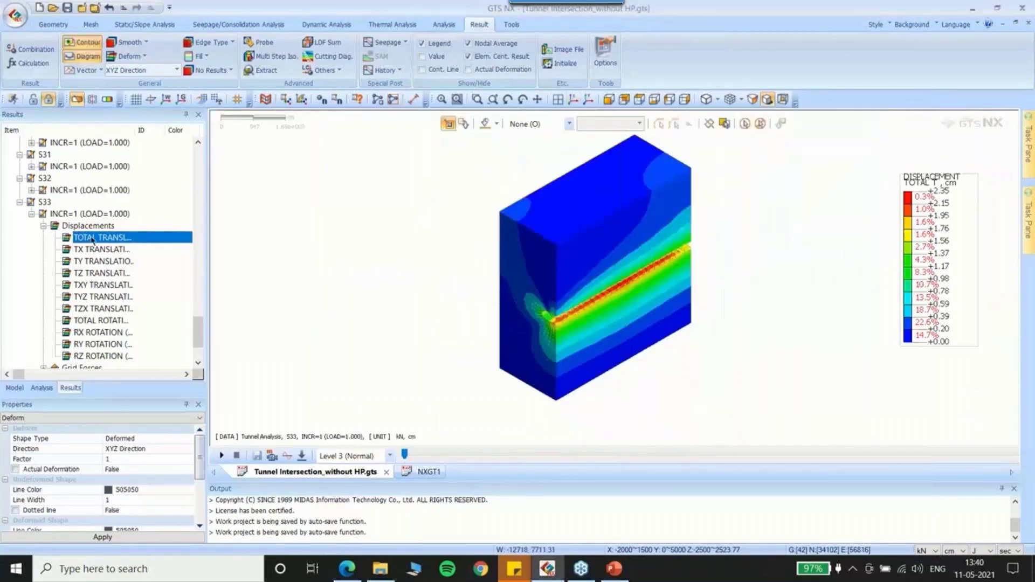
pyautogui.click(44, 230)
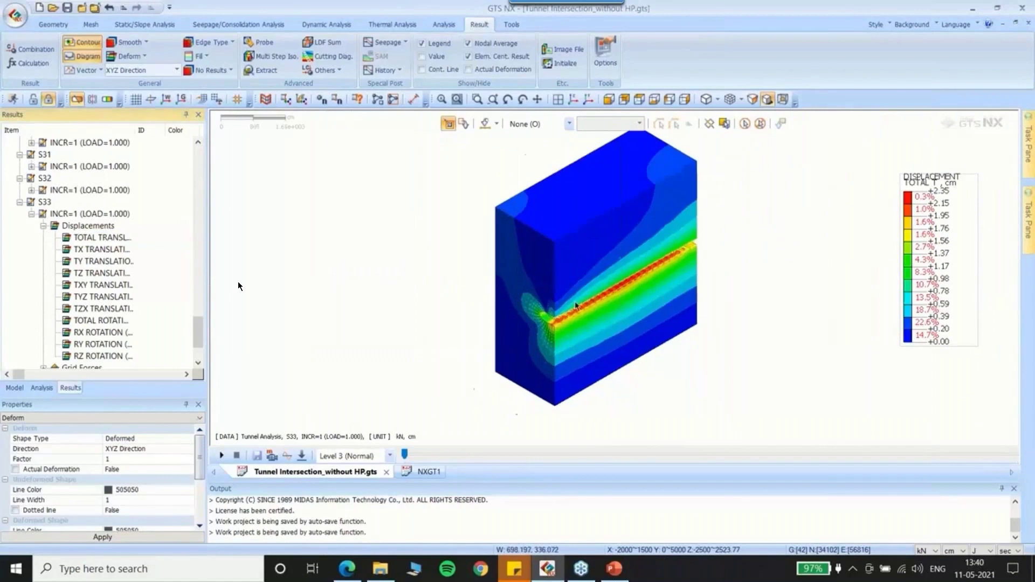
pyautogui.scroll(3, 624, 224)
pyautogui.moveTo(623, 224); pyautogui.dragTo(285, 244, button='middle')
pyautogui.click(77, 99)
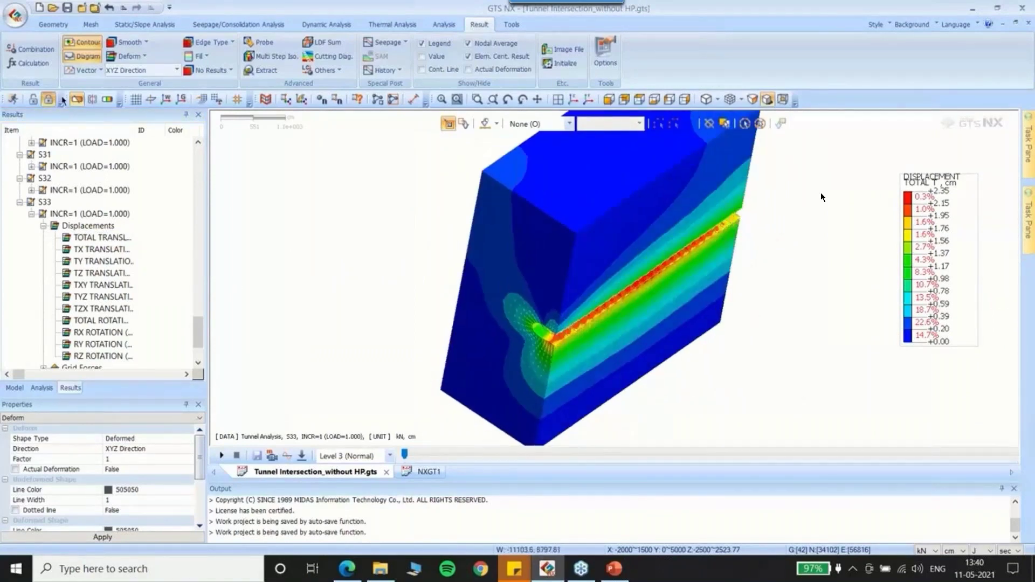
pyautogui.scroll(-3, 536, 243)
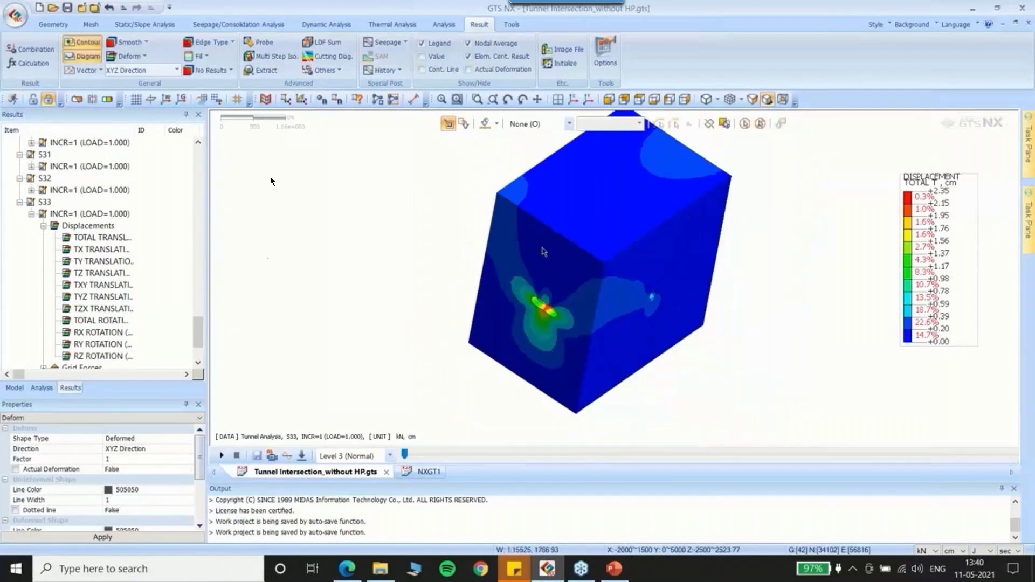
pyautogui.click(589, 97)
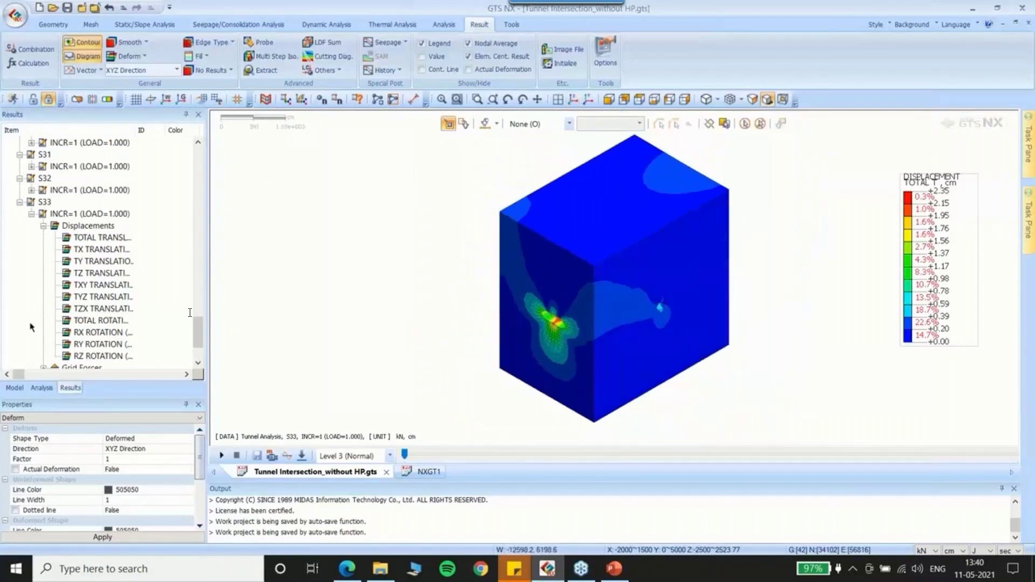
# Display the shell element membrane force XX contour of stage S33
pyautogui.scroll(-2, 82, 322)
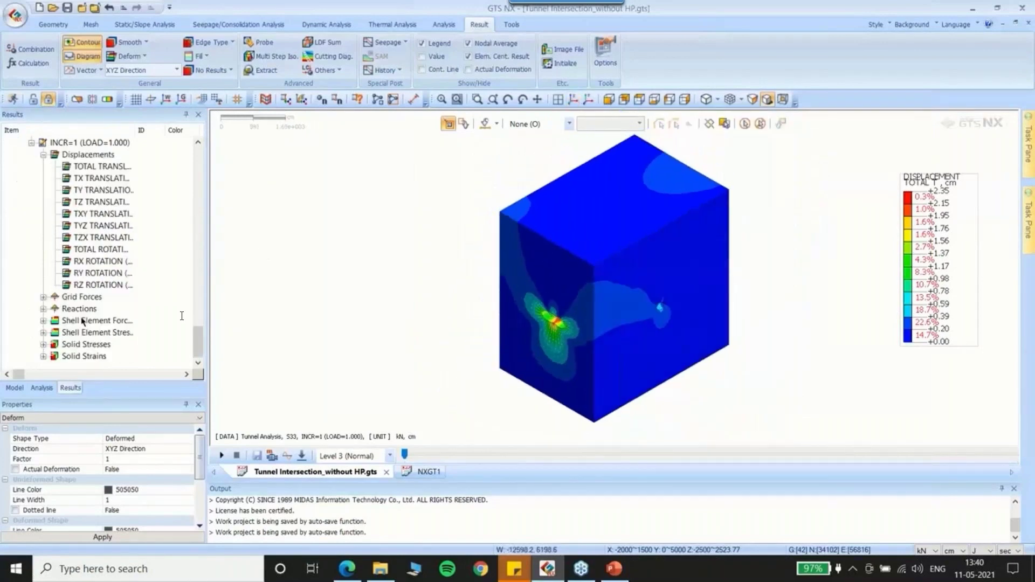
pyautogui.click(43, 322)
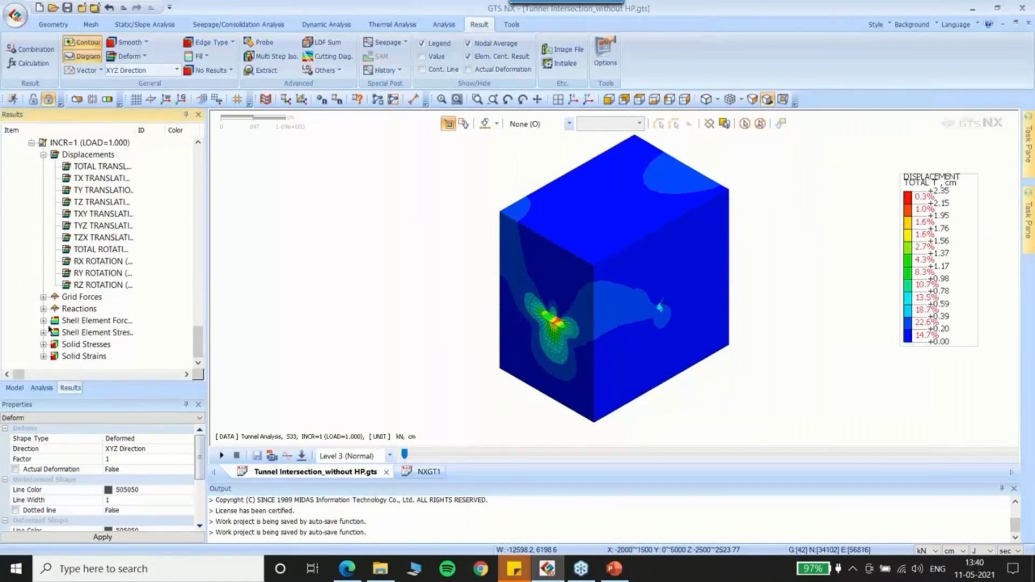
pyautogui.click(43, 322)
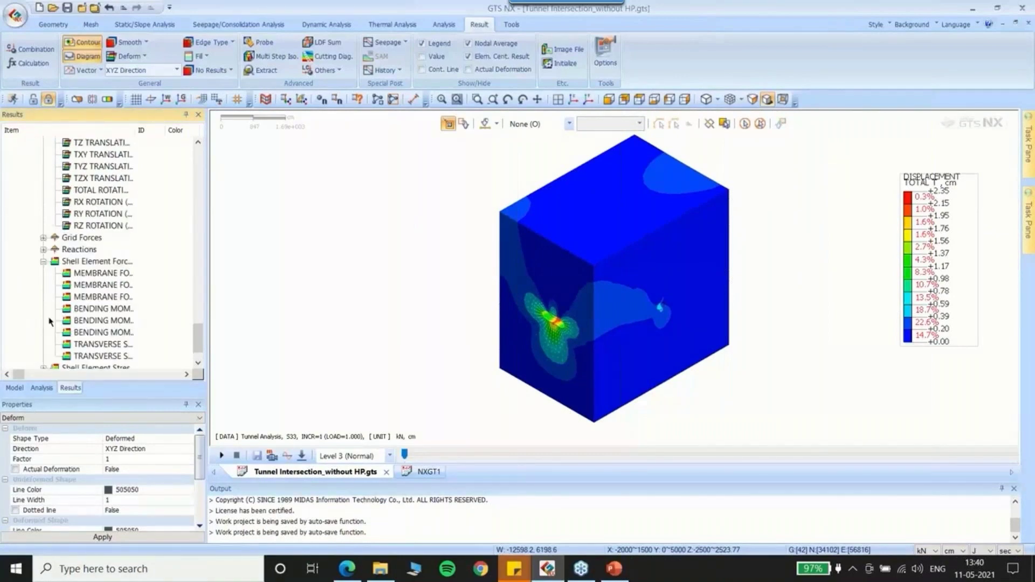
pyautogui.doubleClick(97, 274)
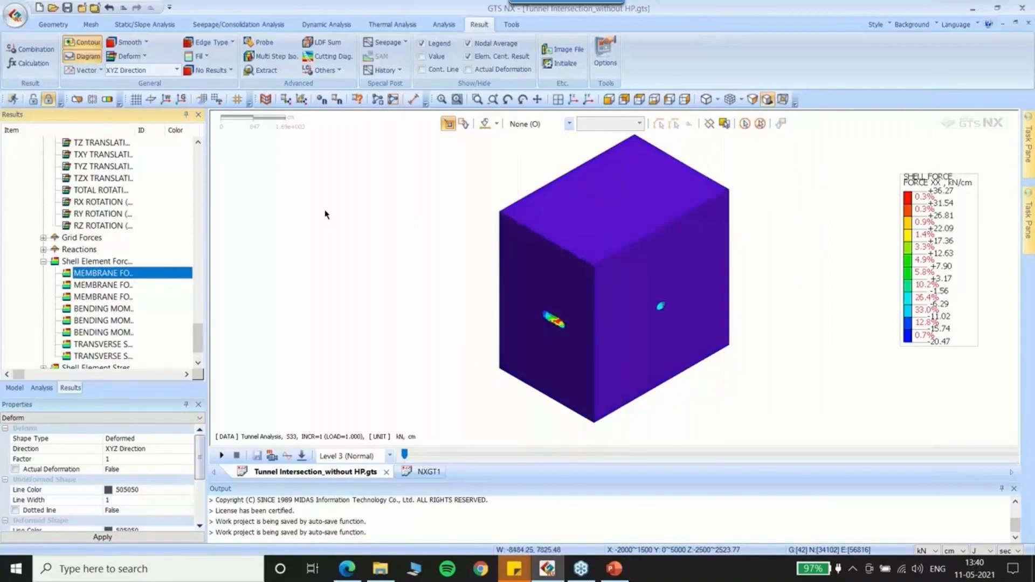
pyautogui.click(90, 54)
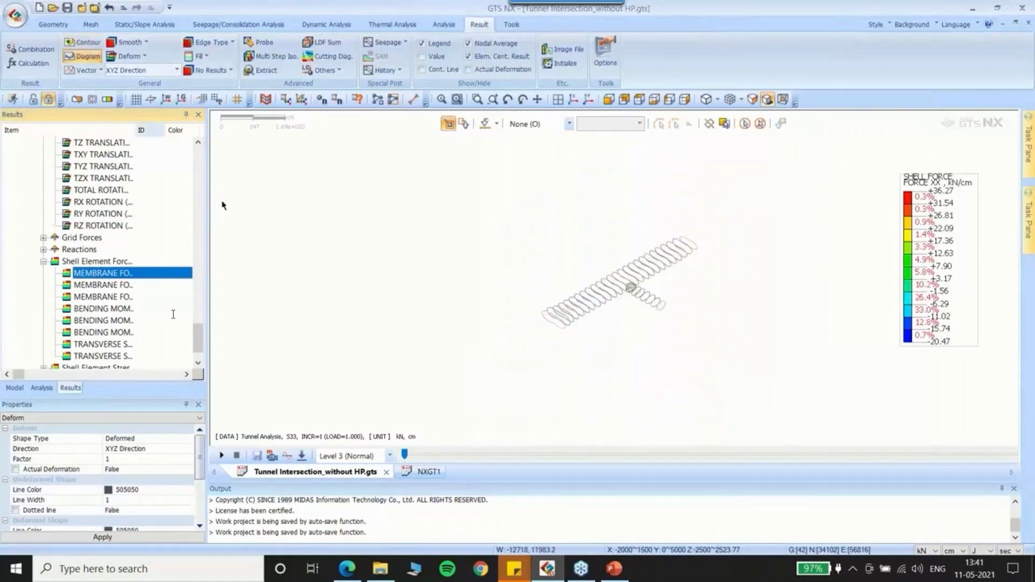
pyautogui.click(77, 43)
# Hide the SOil mesh set so only the tunnel lining shells are displayed
pyautogui.click(14, 388)
pyautogui.scroll(-10, 82, 257)
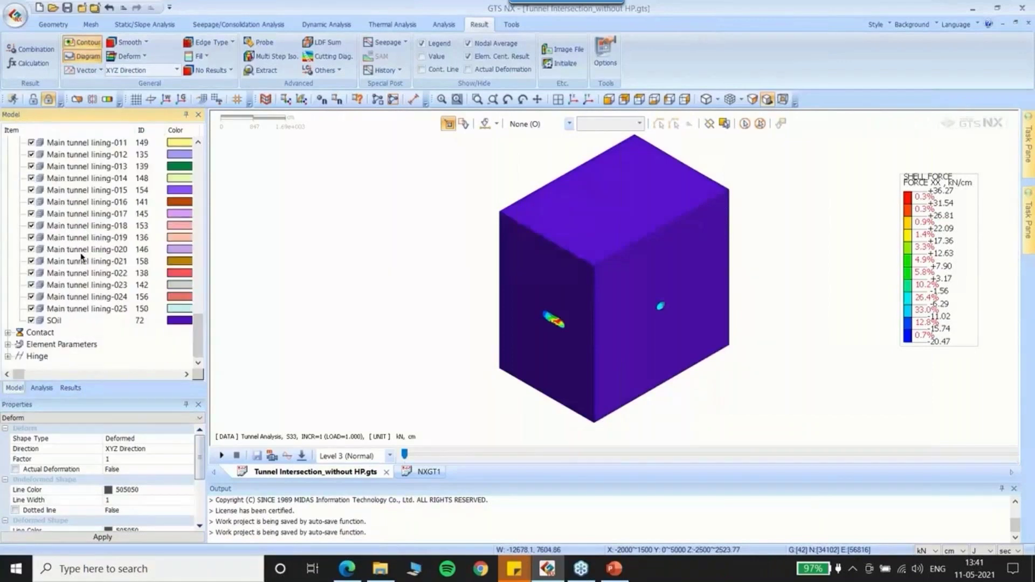
pyautogui.click(31, 320)
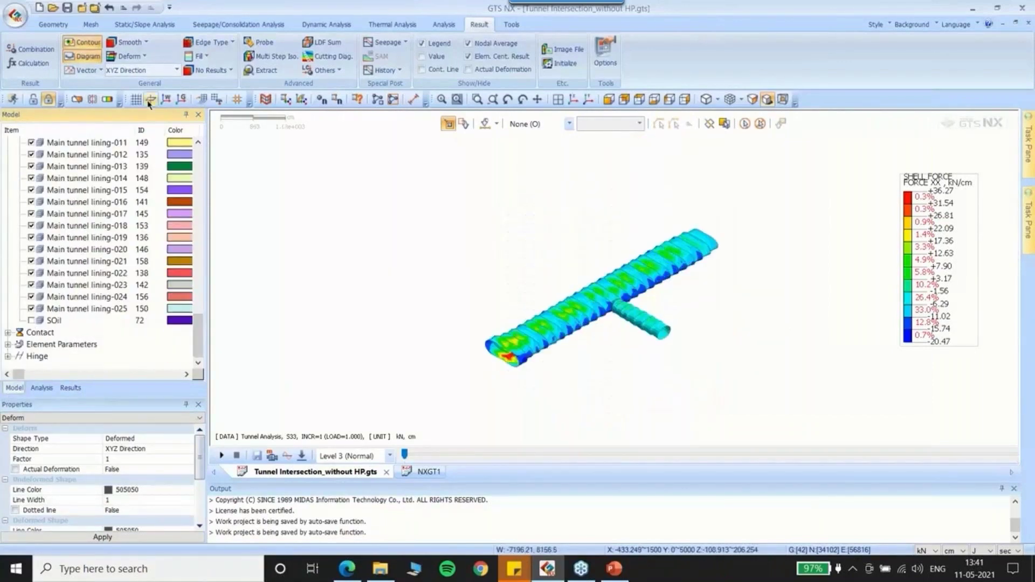
# Show the tunnel linings in undeformed shape and apply auto-range to the membrane force XX legend
pyautogui.click(144, 56)
pyautogui.click(140, 83)
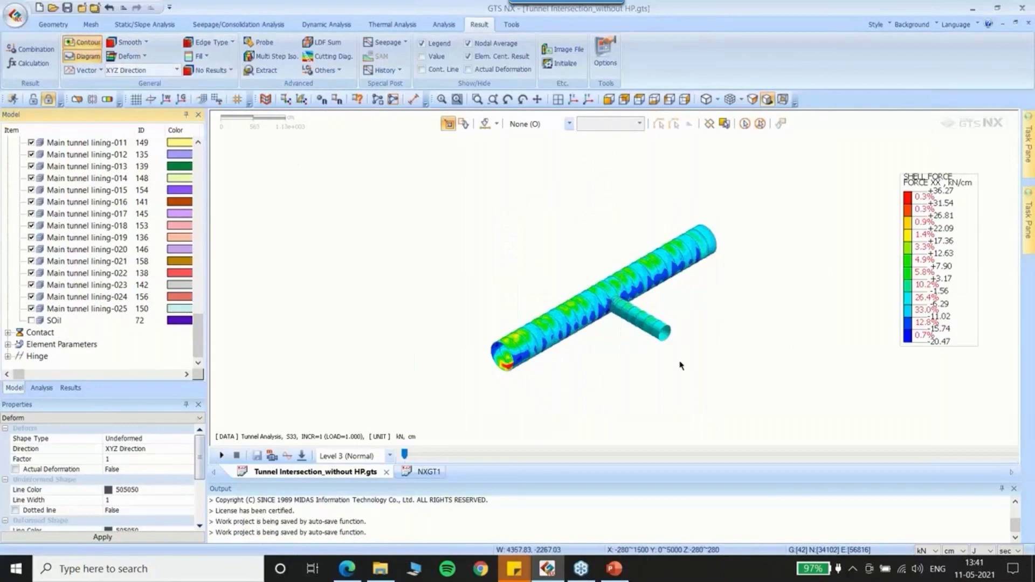
pyautogui.scroll(3, 631, 345)
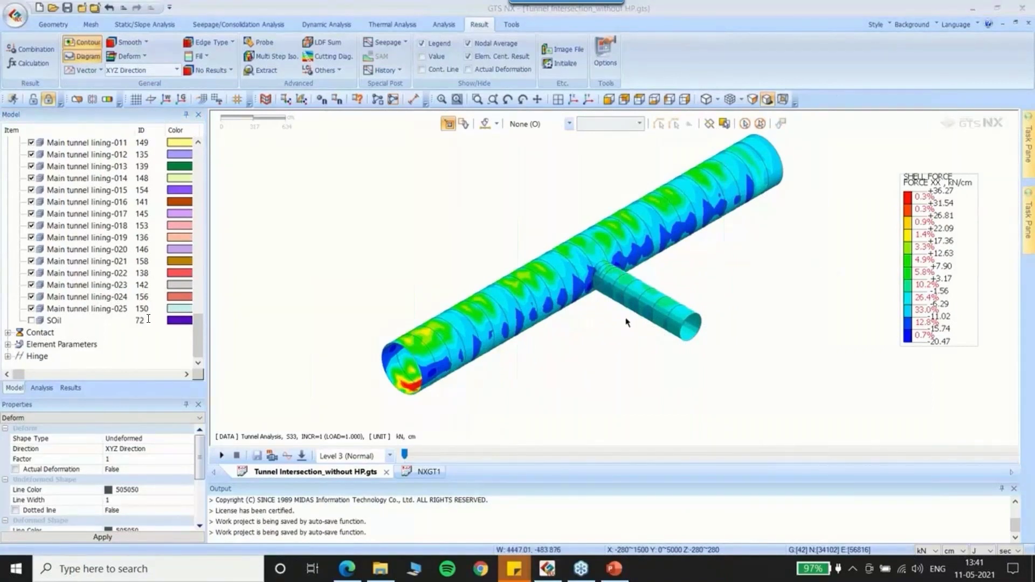
pyautogui.rightClick(929, 240)
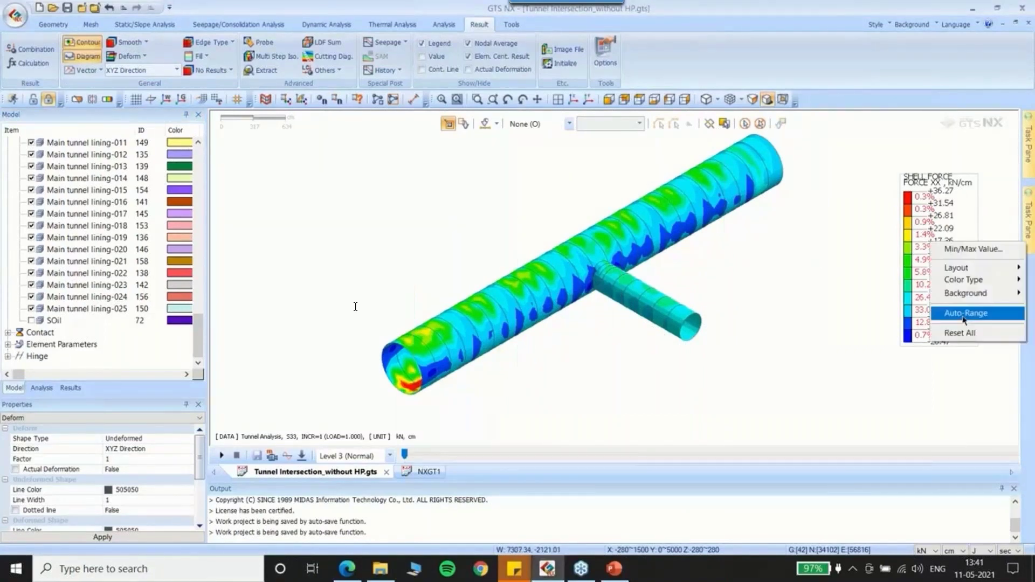
pyautogui.click(964, 316)
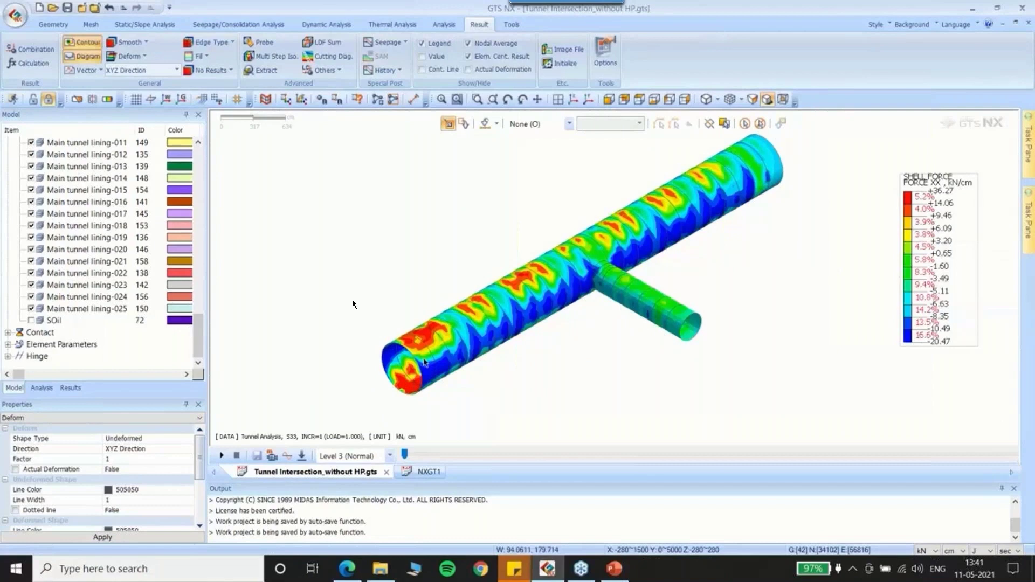
# Widen the result names column and display the shell element membrane force YY contour of stage S33
pyautogui.click(42, 388)
pyautogui.scroll(-5, 70, 305)
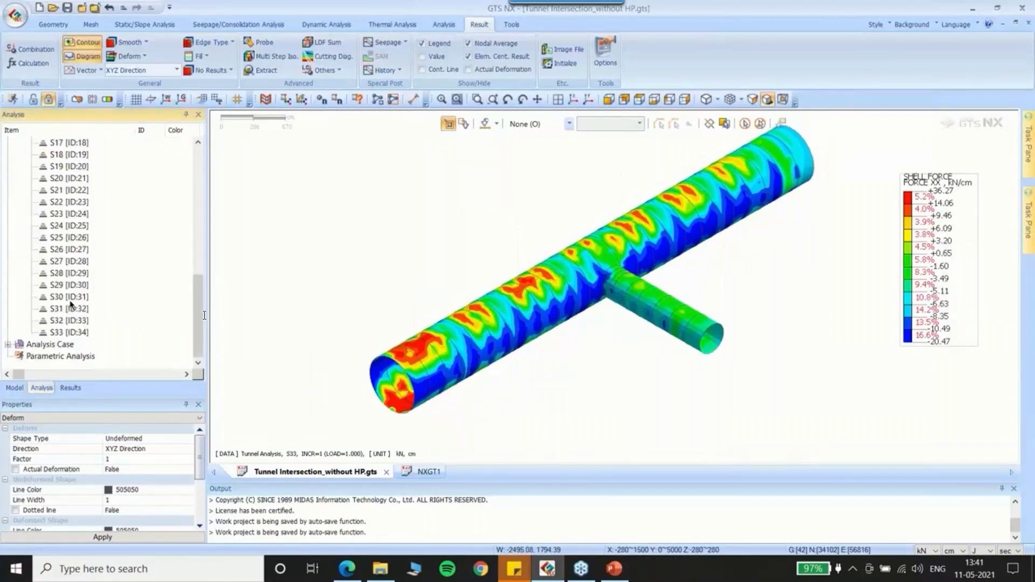
pyautogui.click(71, 387)
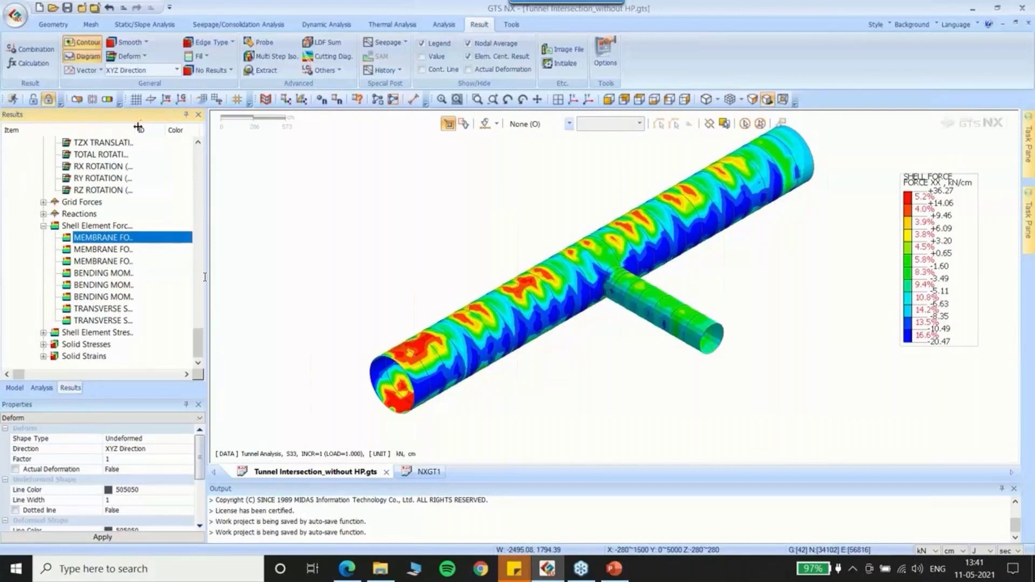
pyautogui.moveTo(138, 127); pyautogui.dragTo(176, 128)
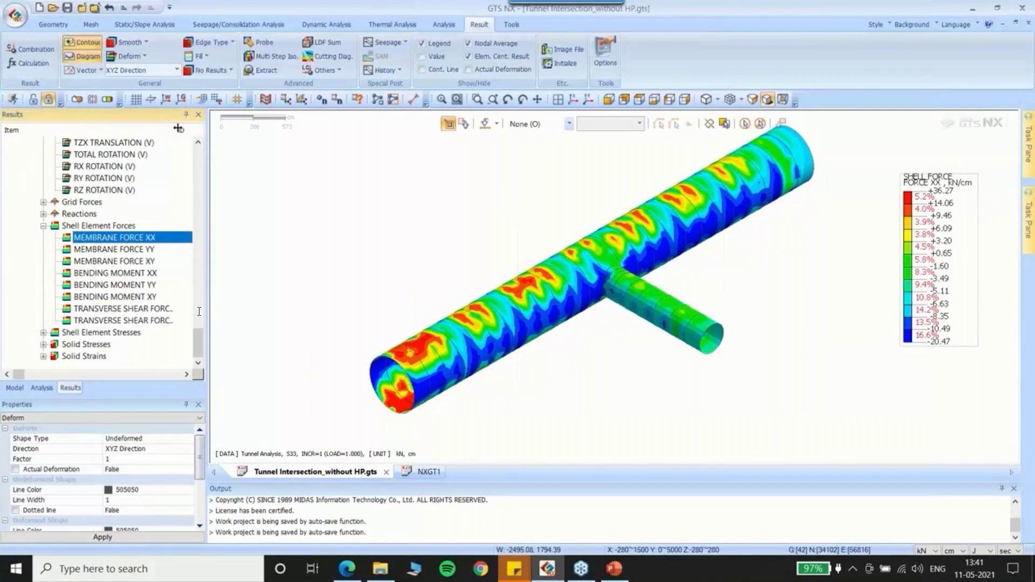
pyautogui.click(129, 251)
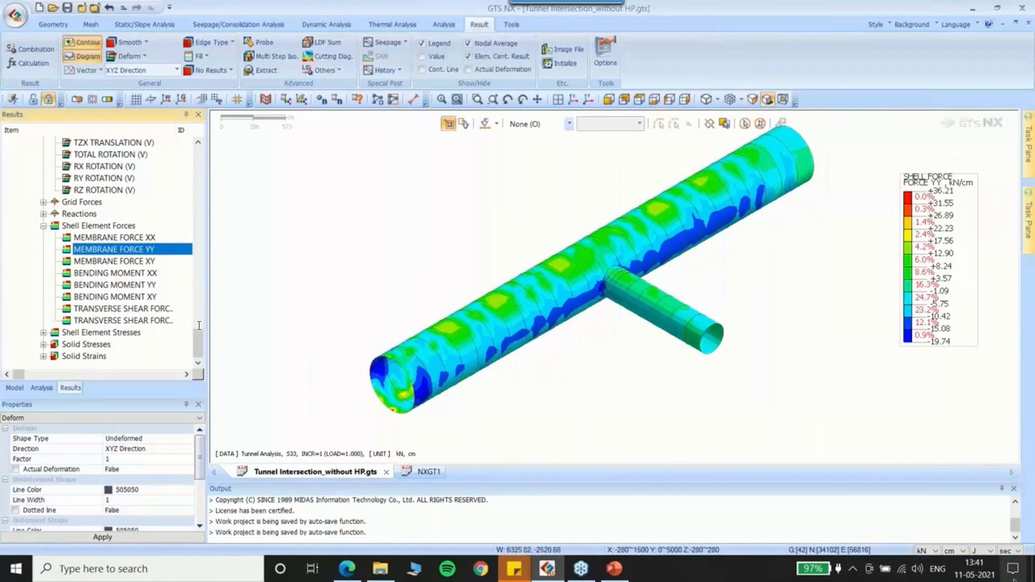
# Set the length unit to m, apply auto-range to the membrane force YY legend and examine the contour at the tunnel intersection
pyautogui.click(956, 550)
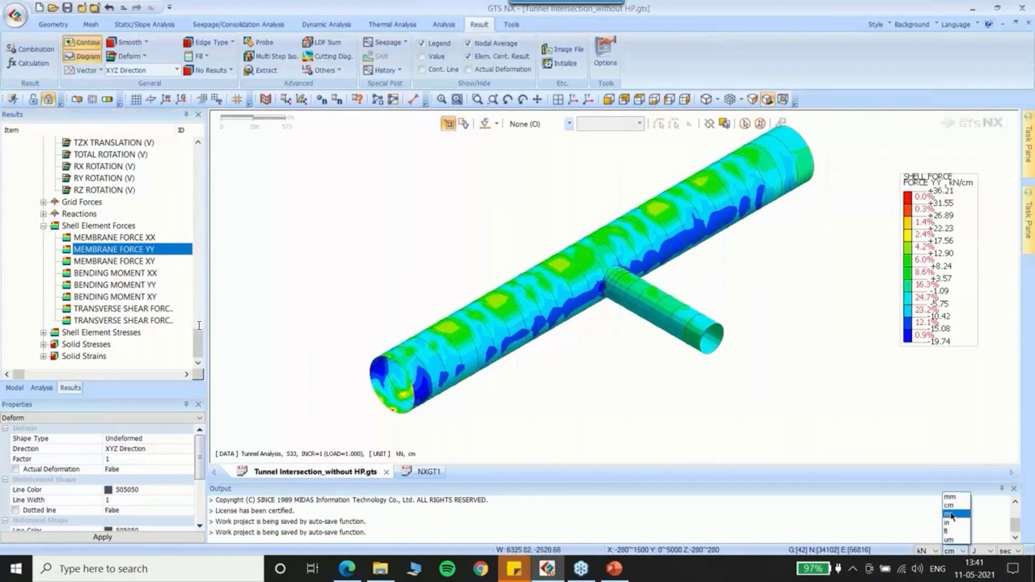
pyautogui.click(950, 514)
pyautogui.scroll(1, 511, 287)
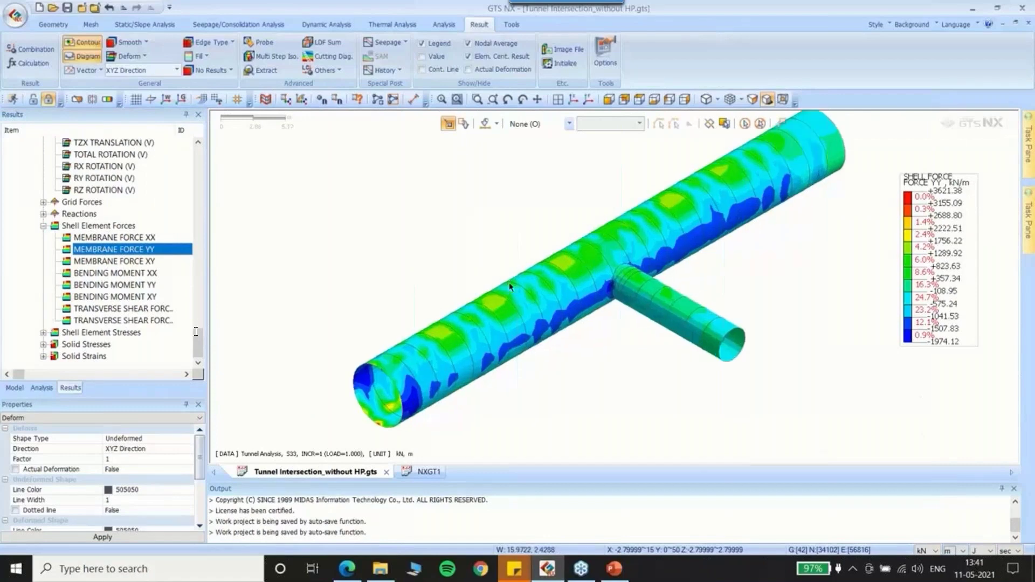
pyautogui.rightClick(941, 277)
pyautogui.click(963, 347)
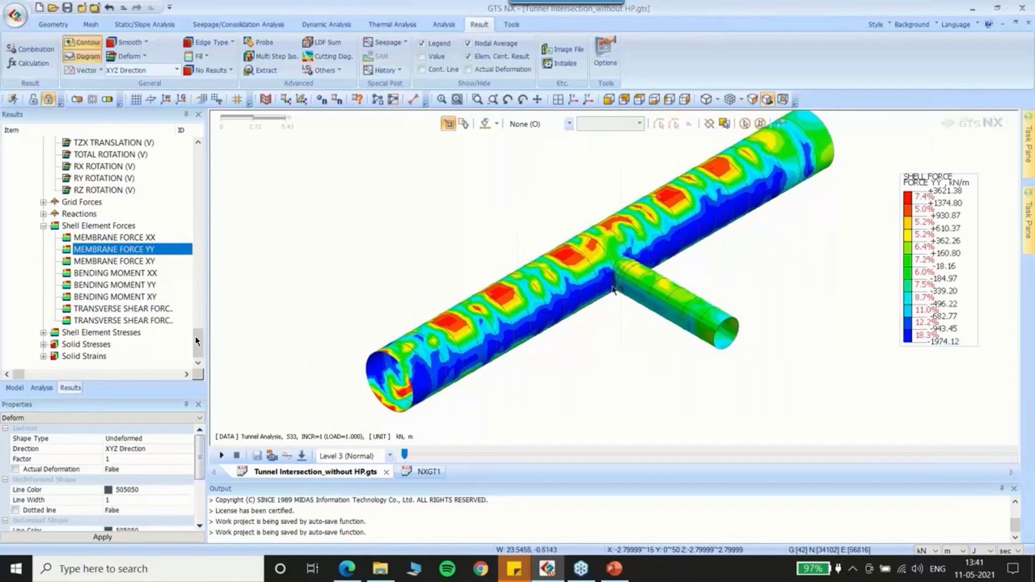
pyautogui.scroll(2, 608, 320)
pyautogui.scroll(2, 715, 278)
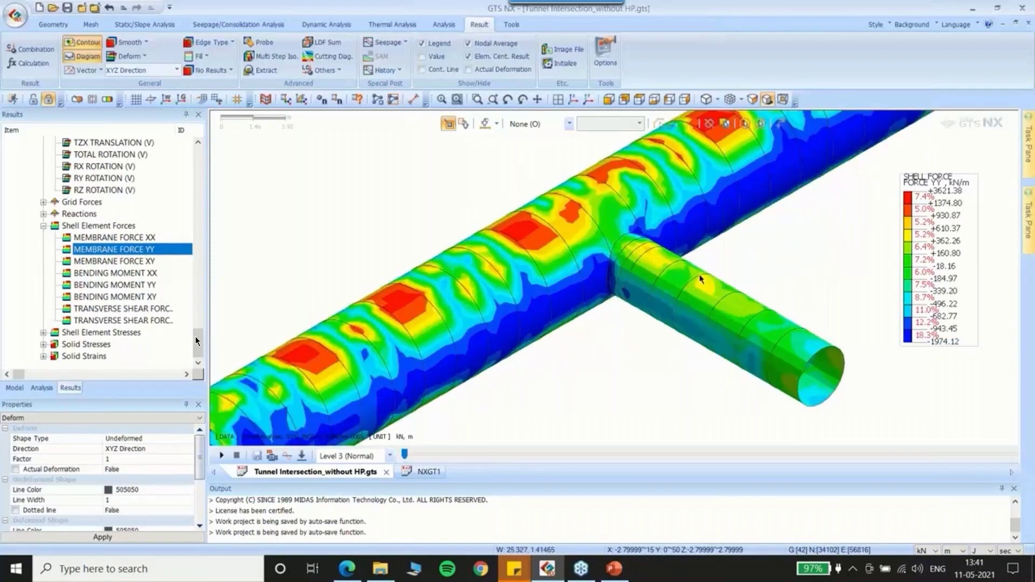
pyautogui.moveTo(715, 277); pyautogui.dragTo(683, 271, button='middle')
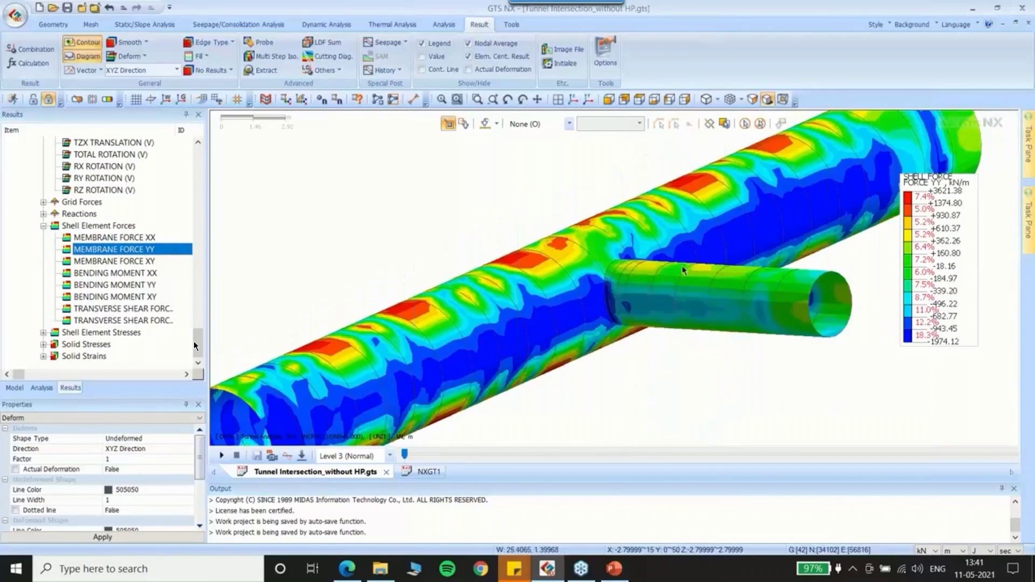
pyautogui.moveTo(733, 315); pyautogui.dragTo(742, 339, button='middle')
pyautogui.scroll(-5, 525, 248)
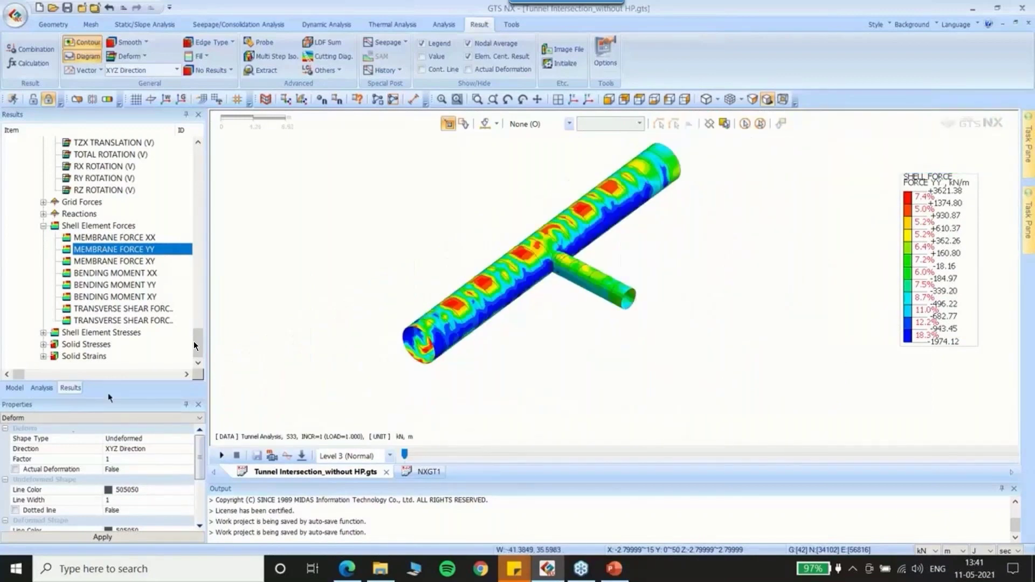
# Show the SOil mesh set again and display the plastic status from the solid stresses of stage S33
pyautogui.click(13, 388)
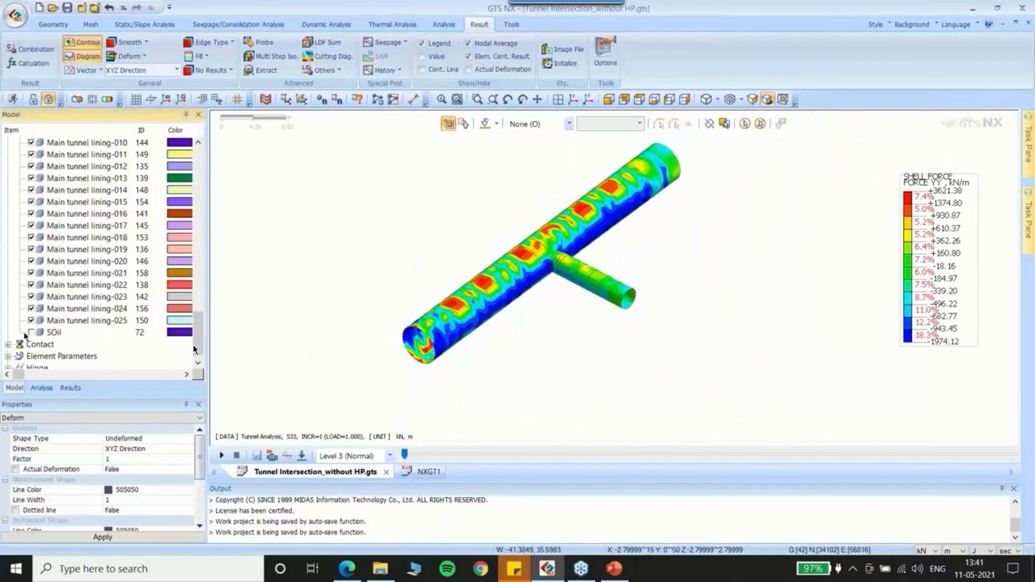
pyautogui.click(31, 332)
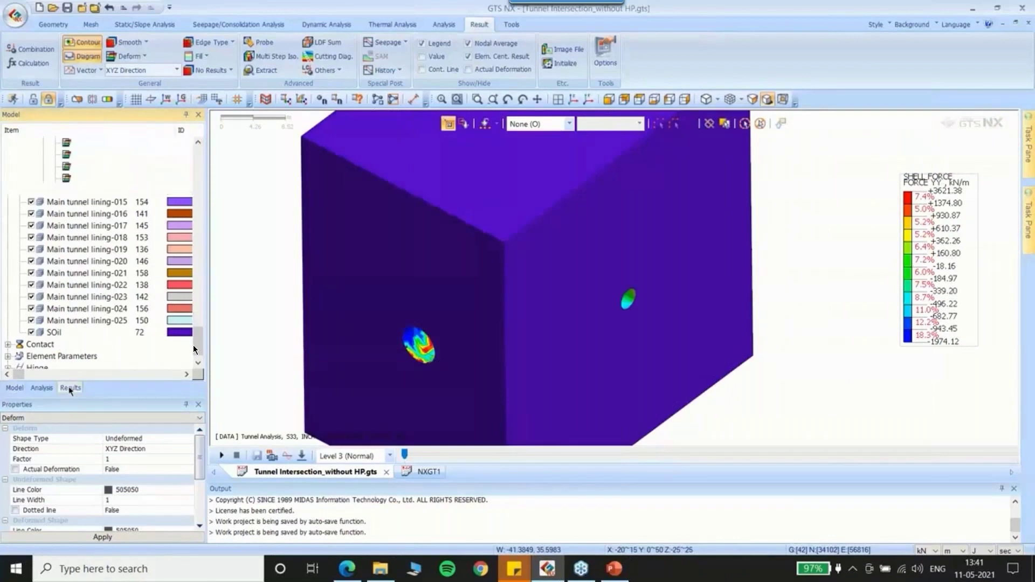
pyautogui.click(70, 387)
pyautogui.scroll(-1, 35, 365)
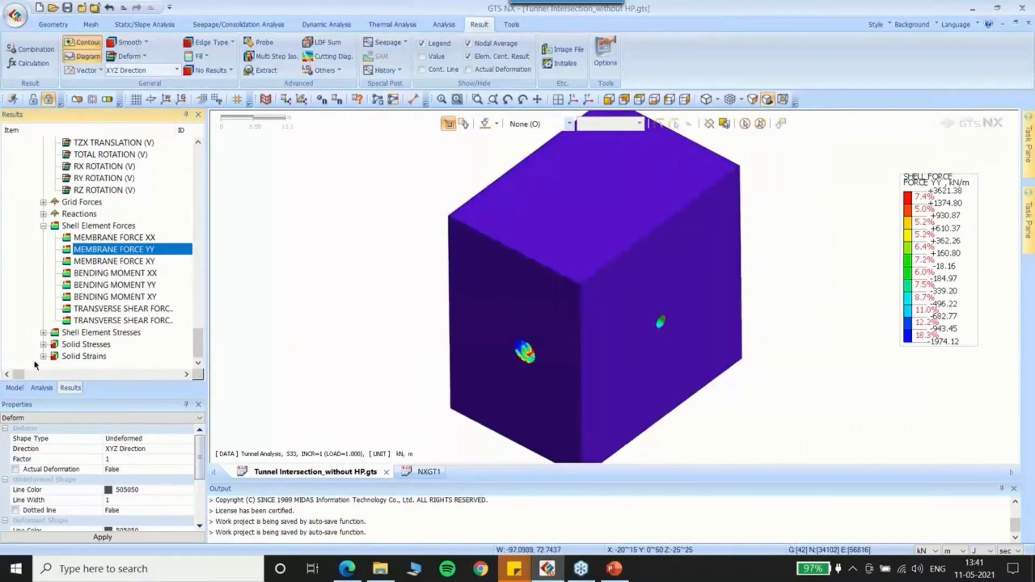
pyautogui.click(44, 344)
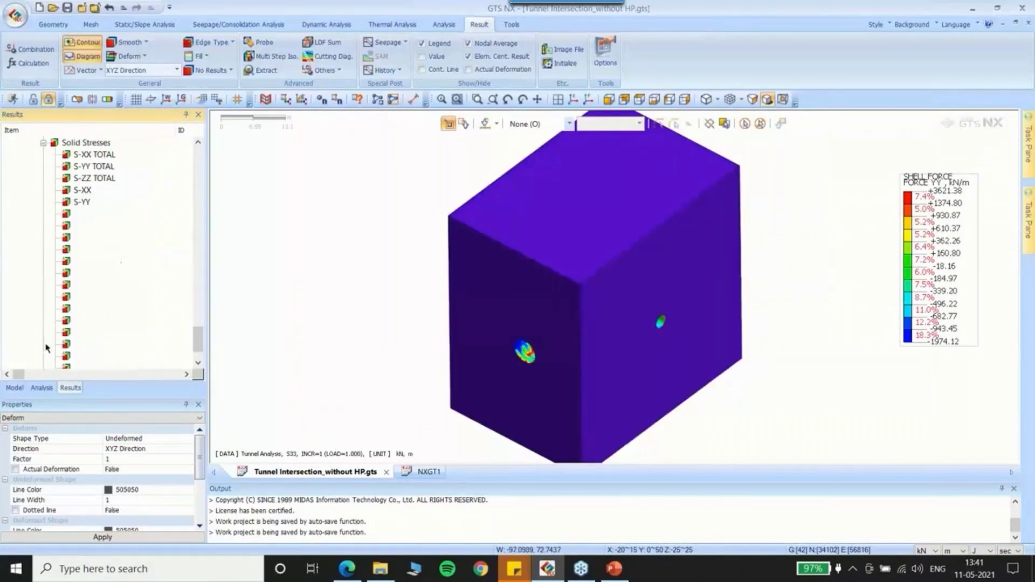
pyautogui.click(98, 345)
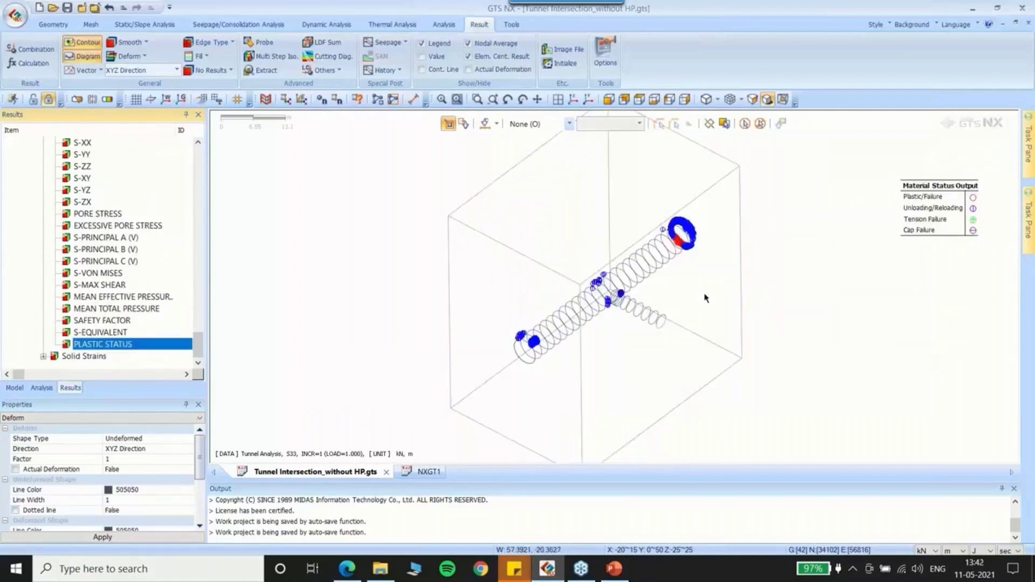
# Examine the plastic failure and unloading/reloading points around the tunnel ends and intersection, and return to the isometric view
pyautogui.moveTo(705, 298); pyautogui.dragTo(645, 309, button='middle')
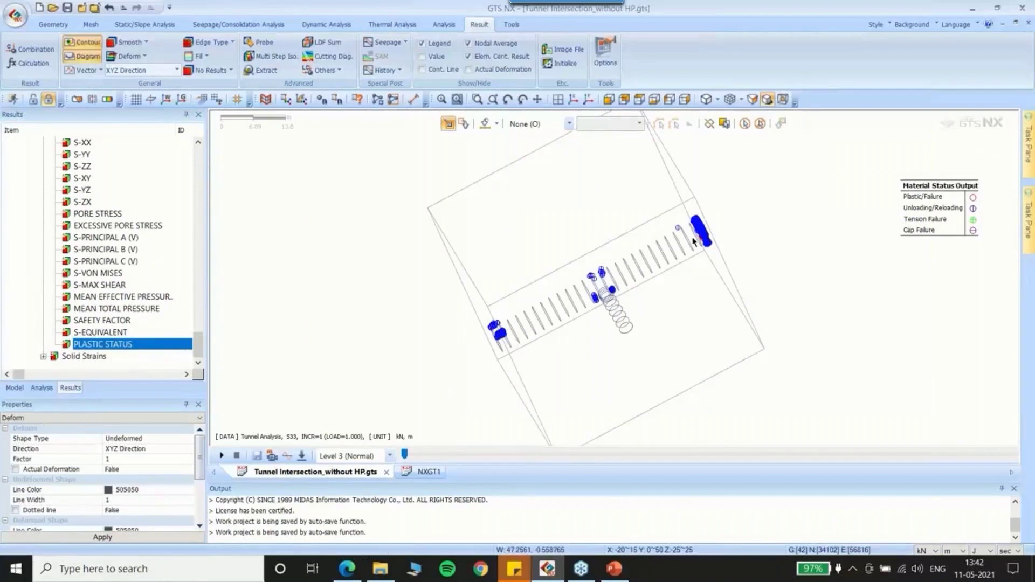
pyautogui.moveTo(694, 242); pyautogui.dragTo(650, 218, button='middle')
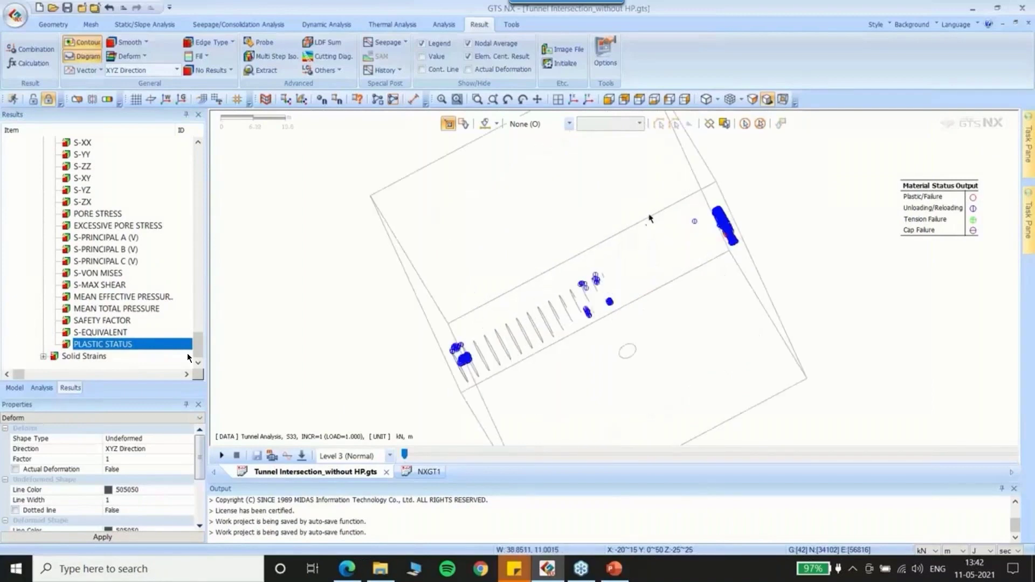
pyautogui.moveTo(649, 218); pyautogui.dragTo(682, 329, button='middle')
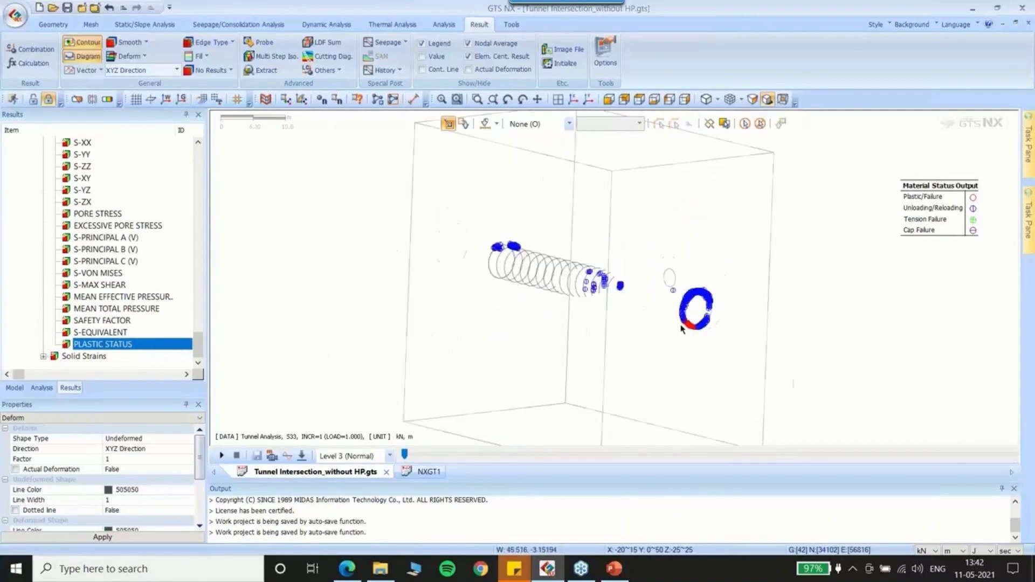
pyautogui.scroll(5, 701, 318)
pyautogui.moveTo(755, 243); pyautogui.dragTo(728, 254, button='middle')
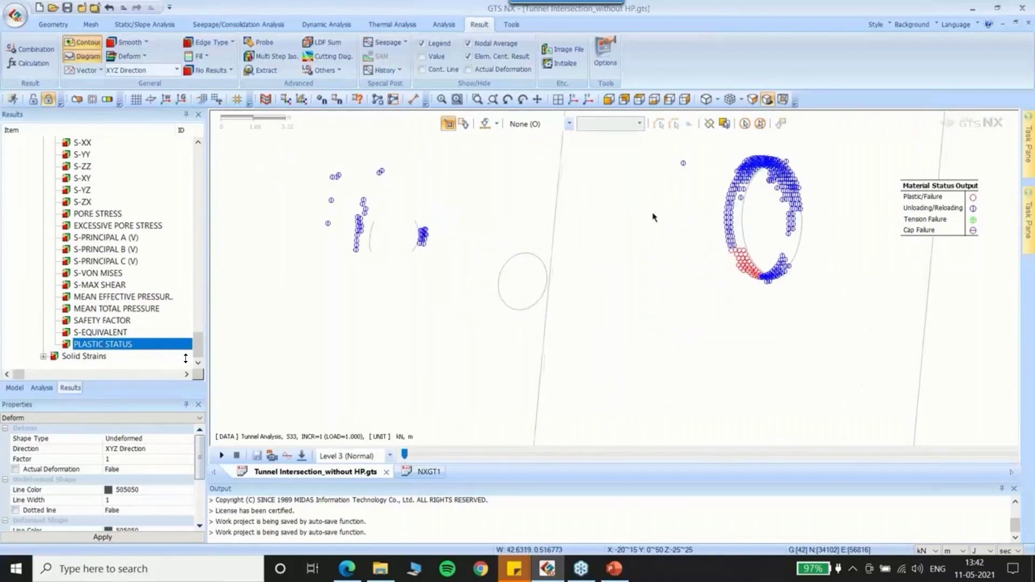
pyautogui.moveTo(653, 214); pyautogui.dragTo(653, 213, button='middle')
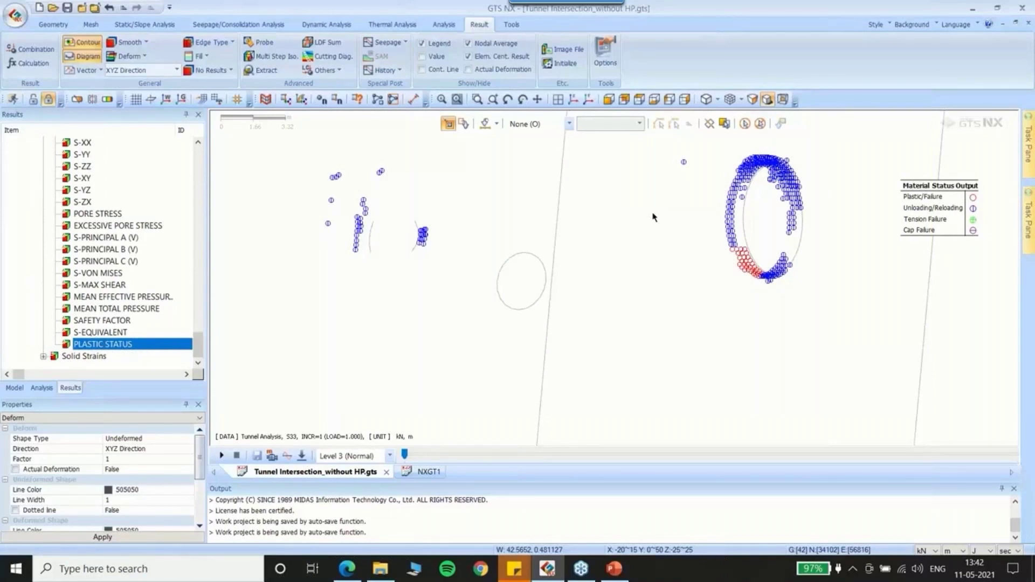
pyautogui.click(578, 99)
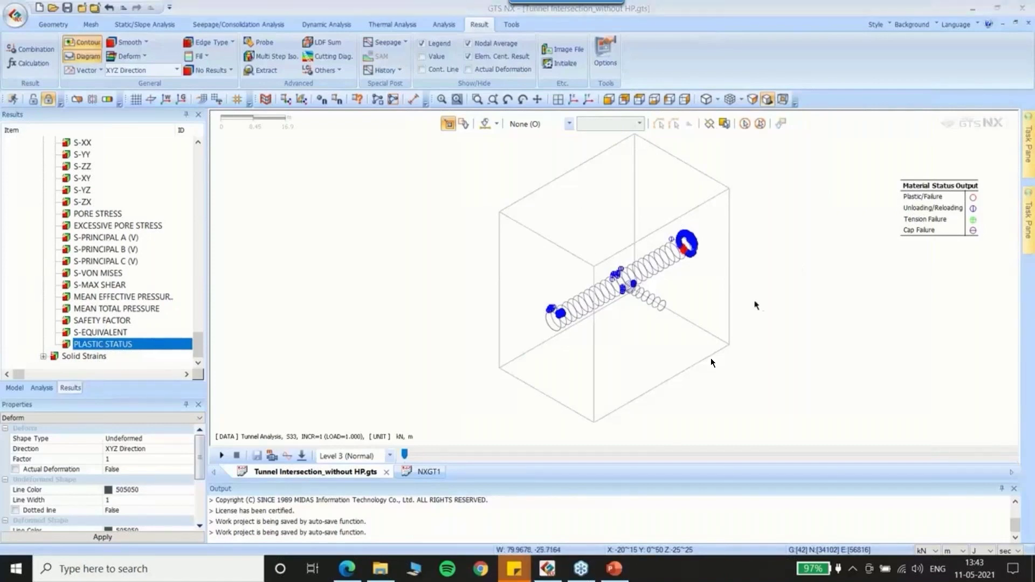
pyautogui.press('XF86AudioLowerVolume')
pyautogui.press('XF86AudioLowerVolume')
pyautogui.press('XF86AudioLowerVolume')
pyautogui.press('XF86AudioLowerVolume')
pyautogui.press('XF86AudioLowerVolume')
pyautogui.press('XF86AudioLowerVolume')
pyautogui.press('XF86AudioLowerVolume')
pyautogui.press('XF86AudioLowerVolume')
pyautogui.press('XF86AudioLowerVolume')
pyautogui.press('XF86AudioLowerVolume')
pyautogui.press('XF86AudioLowerVolume')
pyautogui.press('XF86AudioLowerVolume')
pyautogui.press('XF86AudioLowerVolume')
pyautogui.press('XF86AudioLowerVolume')
pyautogui.press('XF86AudioLowerVolume')
pyautogui.press('XF86AudioLowerVolume')
pyautogui.press('XF86AudioLowerVolume')
pyautogui.press('XF86AudioLowerVolume')
pyautogui.press('XF86AudioLowerVolume')
pyautogui.press('XF86AudioLowerVolume')
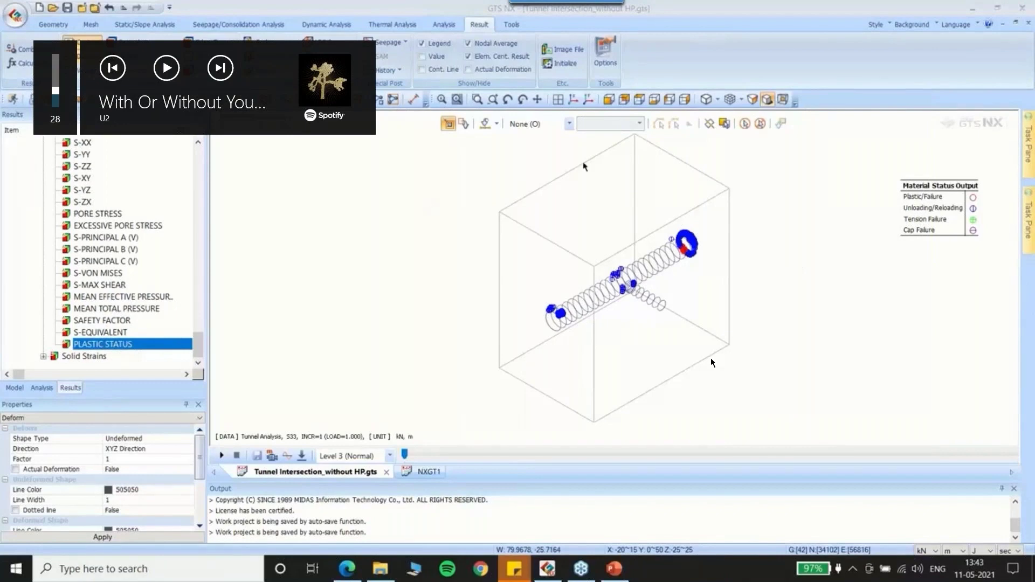
pyautogui.press('XF86AudioRaiseVolume')
pyautogui.press('XF86AudioRaiseVolume')
pyautogui.press('XF86AudioRaiseVolume')
pyautogui.press('XF86AudioRaiseVolume')
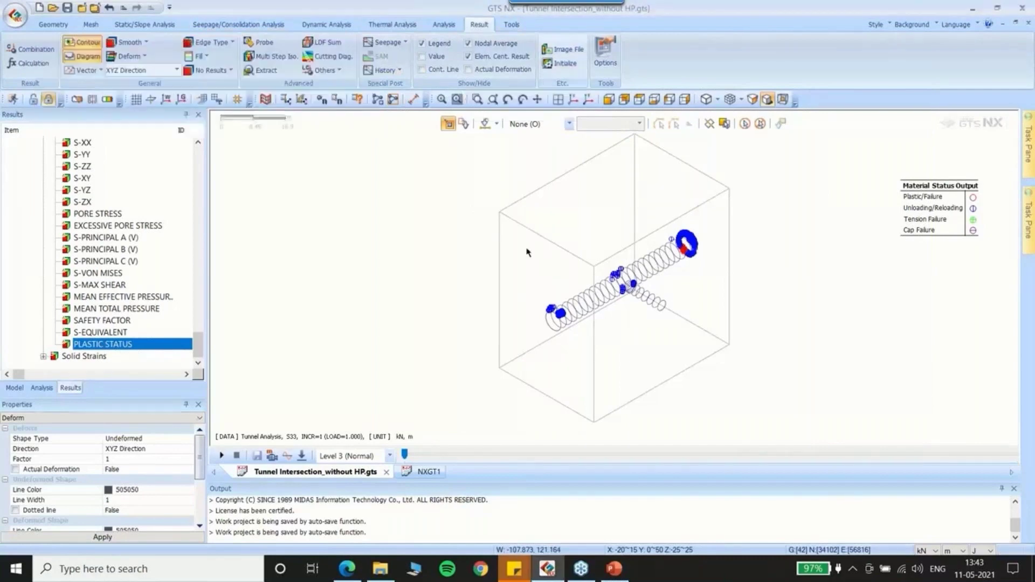
# Open the Save Result Image Files dialog and display the total translation contour of stage S33 beside it
pyautogui.click(562, 49)
pyautogui.moveTo(209, 122); pyautogui.dragTo(449, 94)
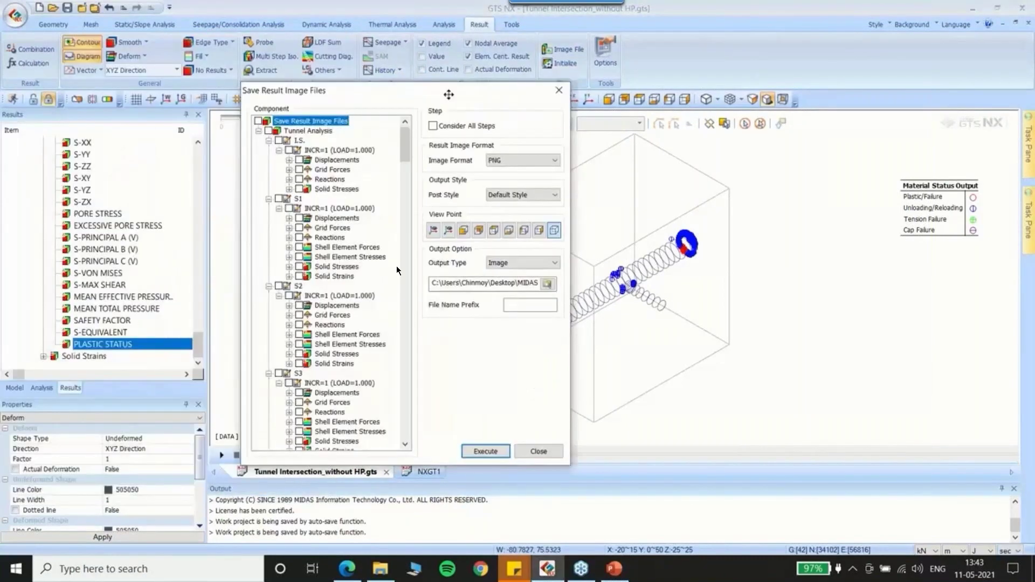
pyautogui.scroll(5, 111, 252)
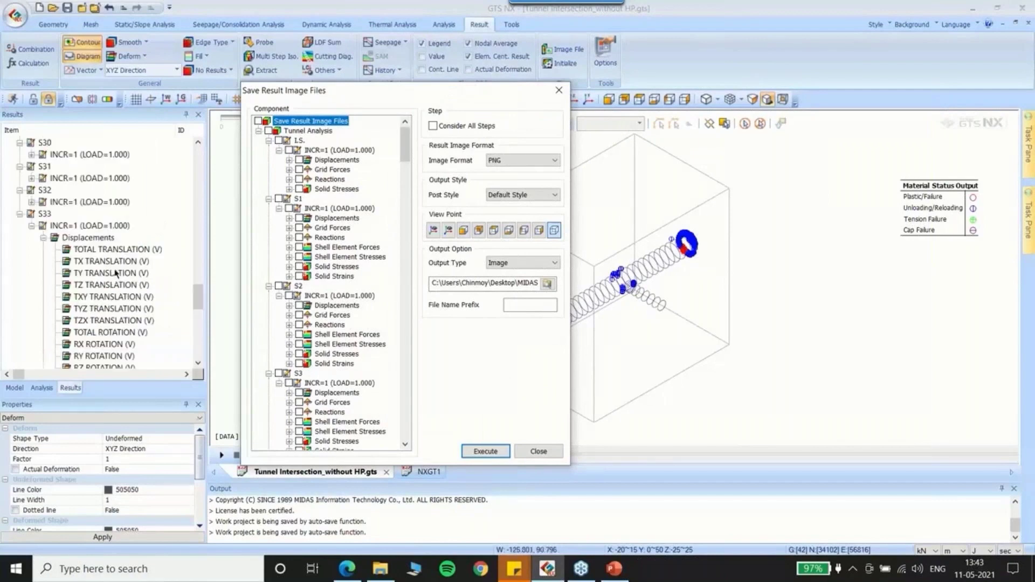
pyautogui.click(111, 252)
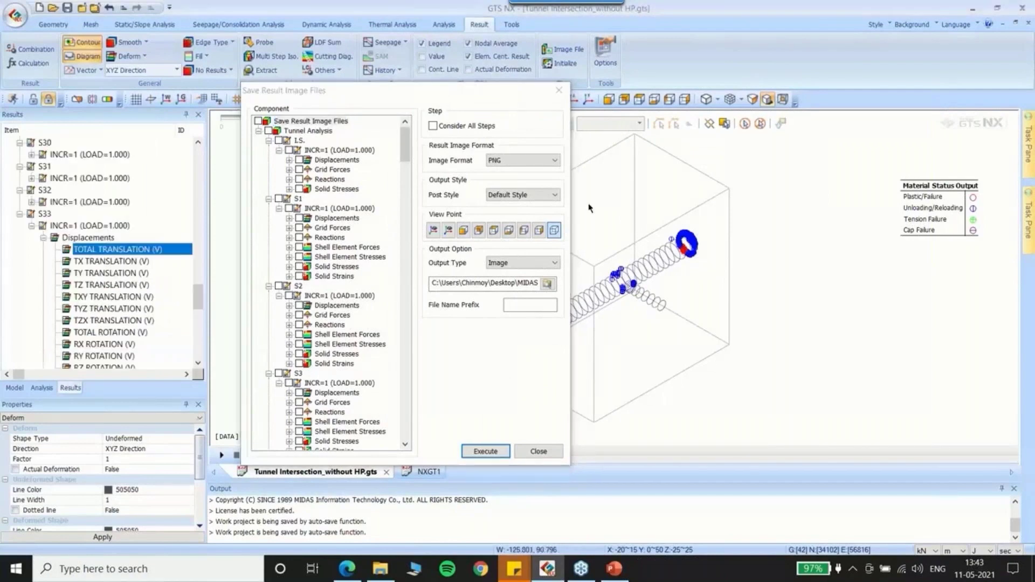
pyautogui.moveTo(501, 98); pyautogui.dragTo(431, 92)
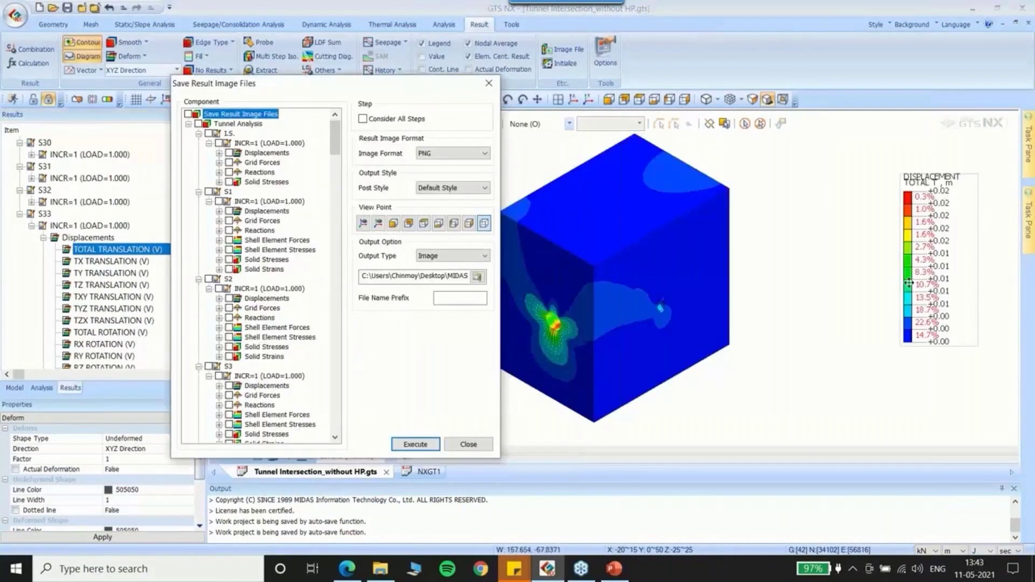
# Apply auto-range to the legend of the total translation contour
pyautogui.rightClick(916, 285)
pyautogui.click(951, 356)
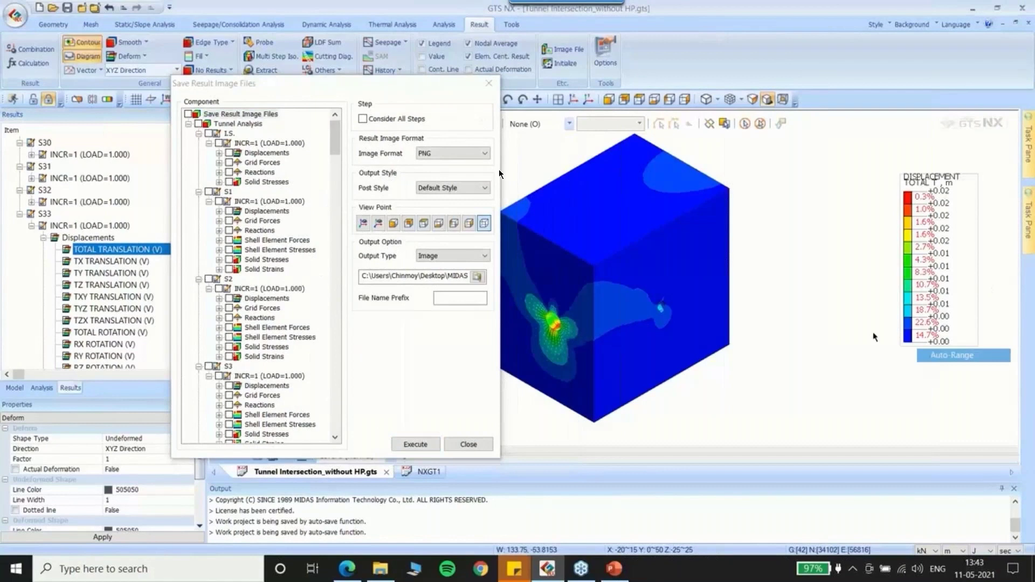
pyautogui.rightClick(932, 264)
pyautogui.click(966, 336)
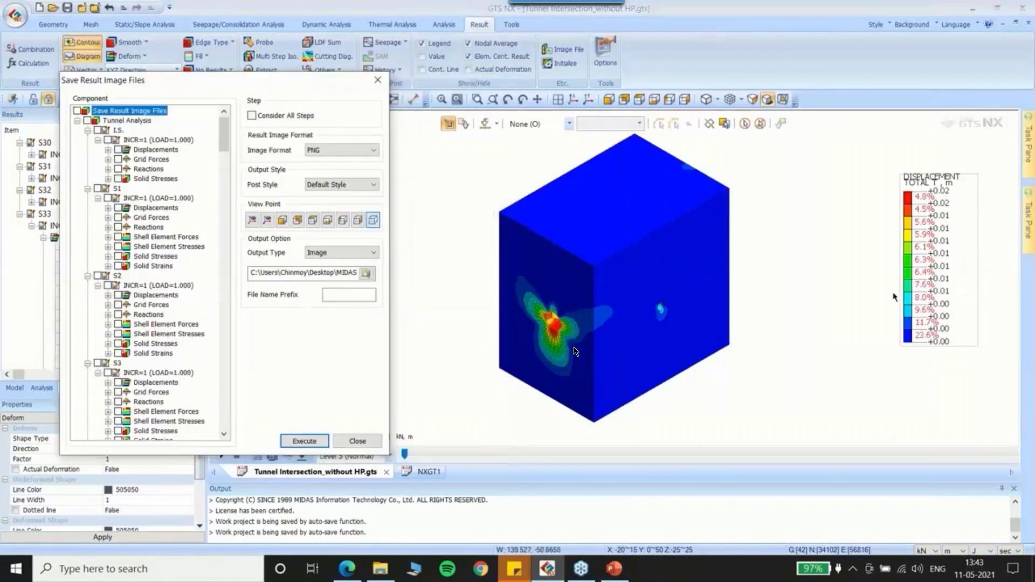
# Restore the legend range of the total translation contour and reposition the Save Result Image Files dialog
pyautogui.rightClick(937, 292)
pyautogui.click(966, 379)
pyautogui.moveTo(291, 84); pyautogui.dragTo(345, 82)
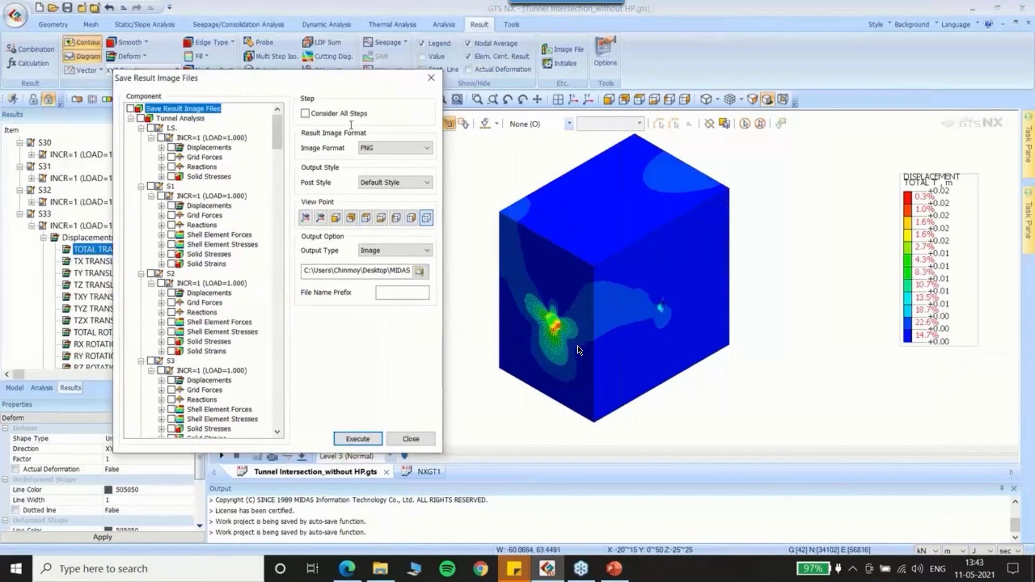
# Export the total translation result of stage S33 as a PNG image
pyautogui.moveTo(273, 137); pyautogui.dragTo(278, 455)
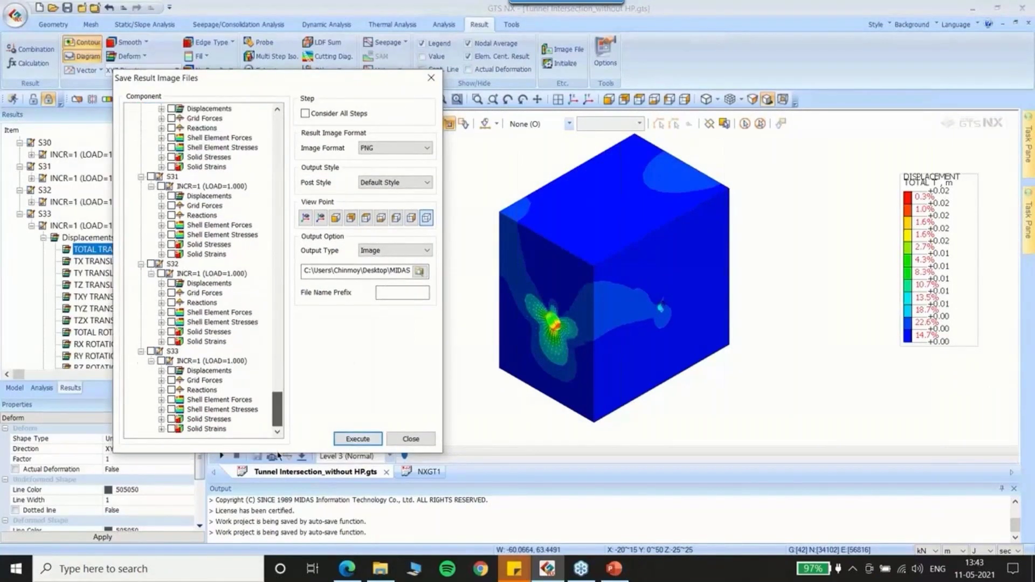
pyautogui.click(161, 370)
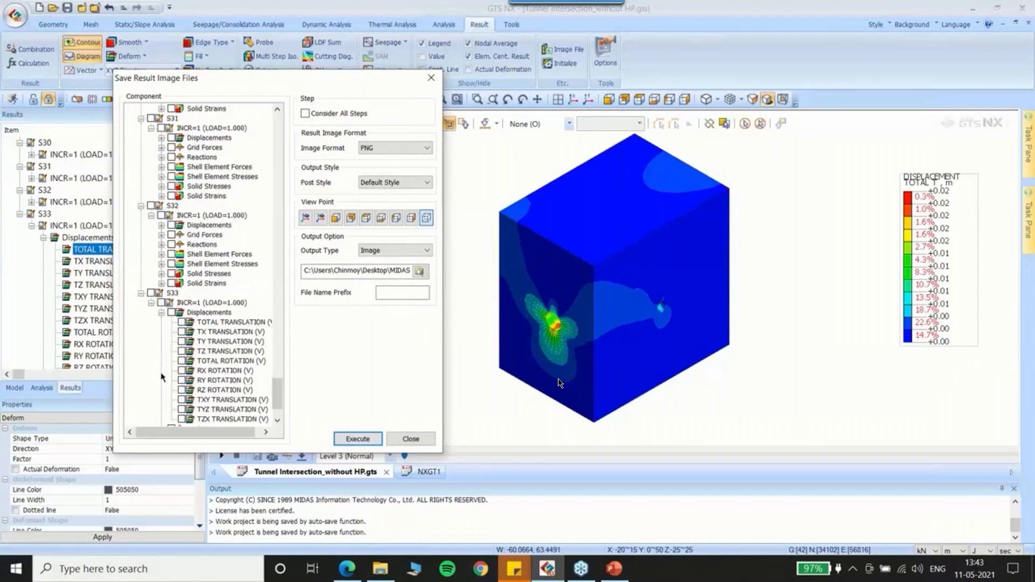
pyautogui.click(182, 322)
pyautogui.click(350, 442)
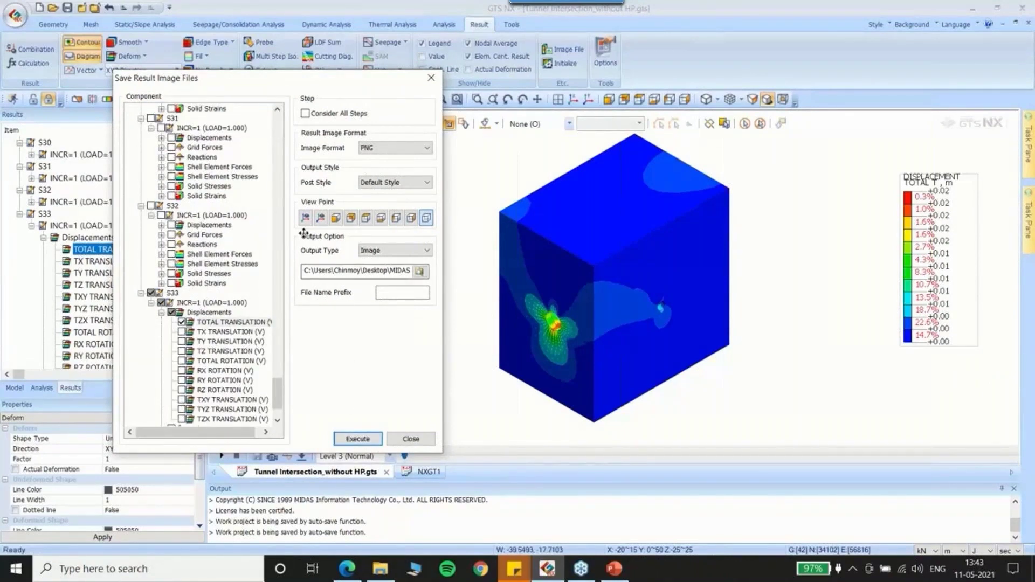
# Switch to File Explorer, view the exported S33 total translation image from the TUNNEL WEBINAR Image folder, and close it
pyautogui.click(384, 569)
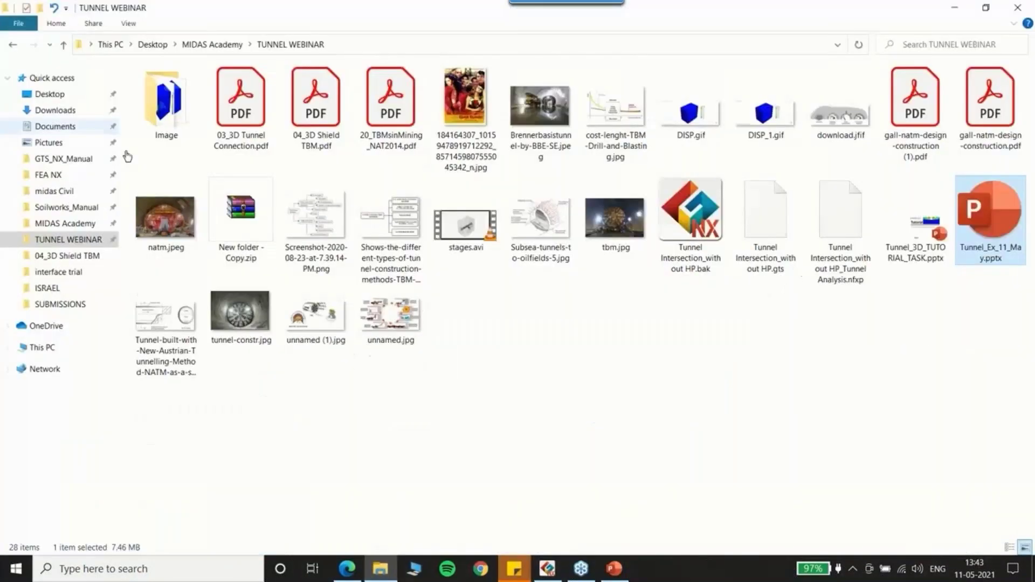
pyautogui.click(767, 159)
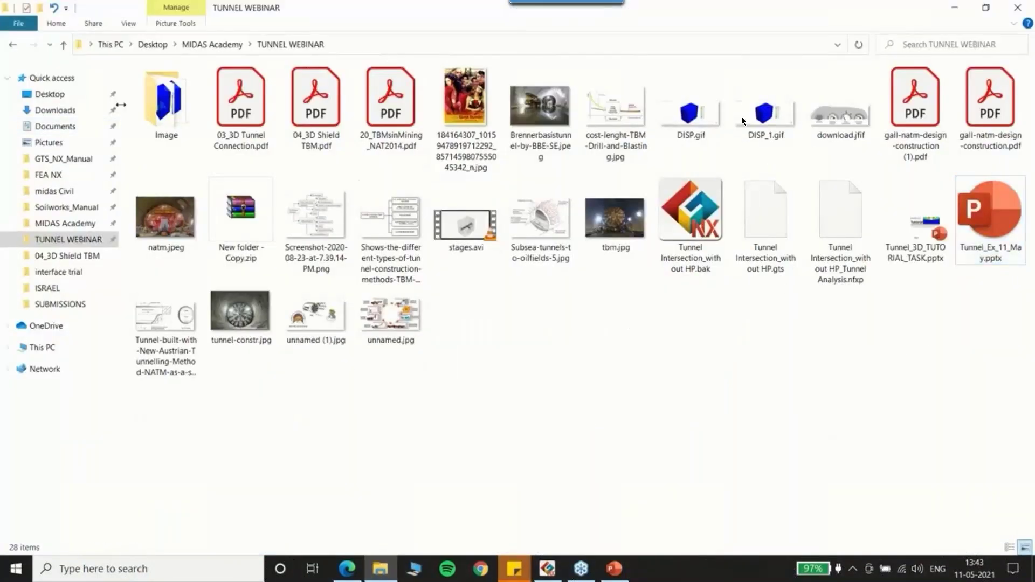
pyautogui.doubleClick(171, 108)
pyautogui.doubleClick(186, 134)
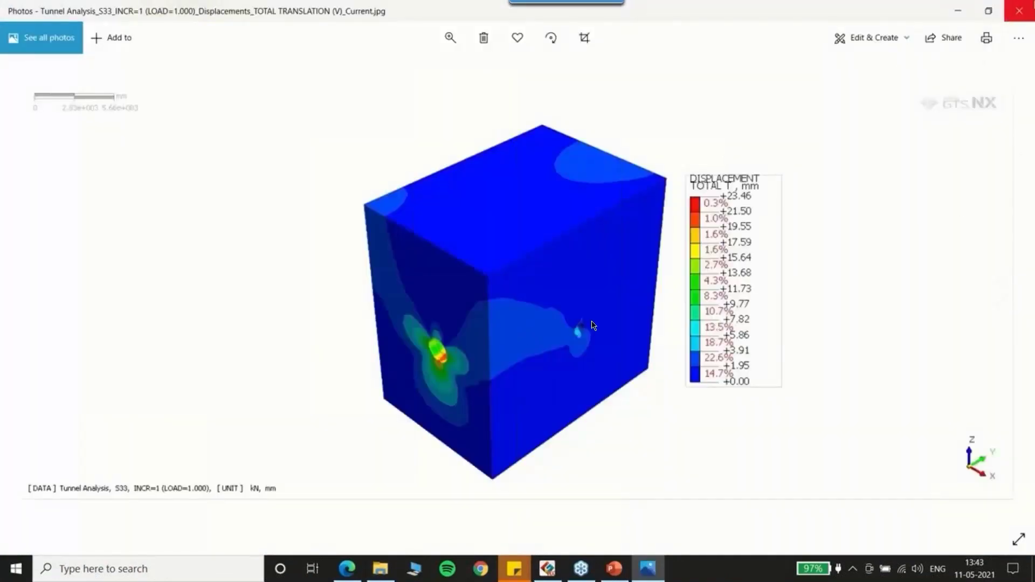
pyautogui.click(1030, 13)
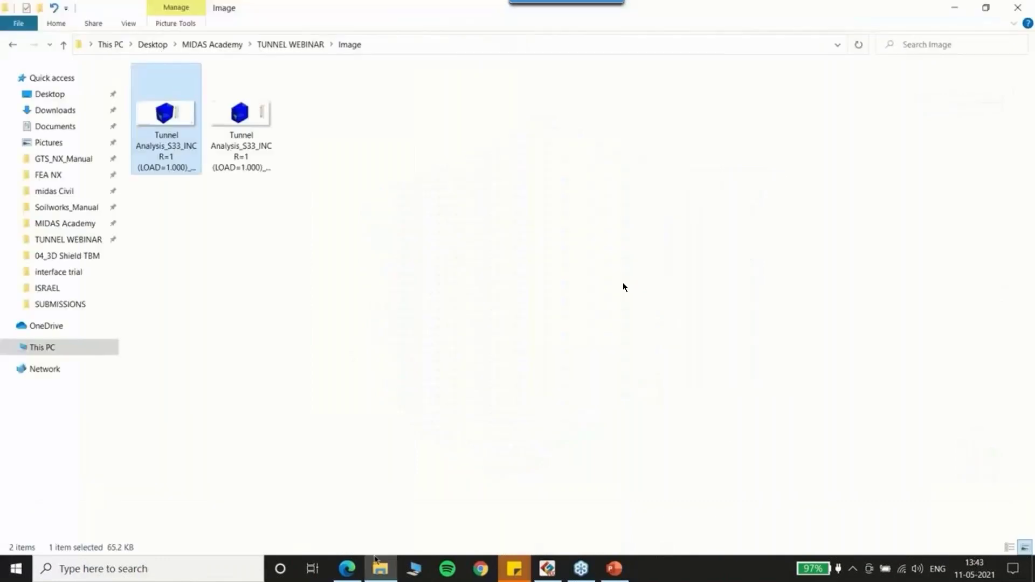
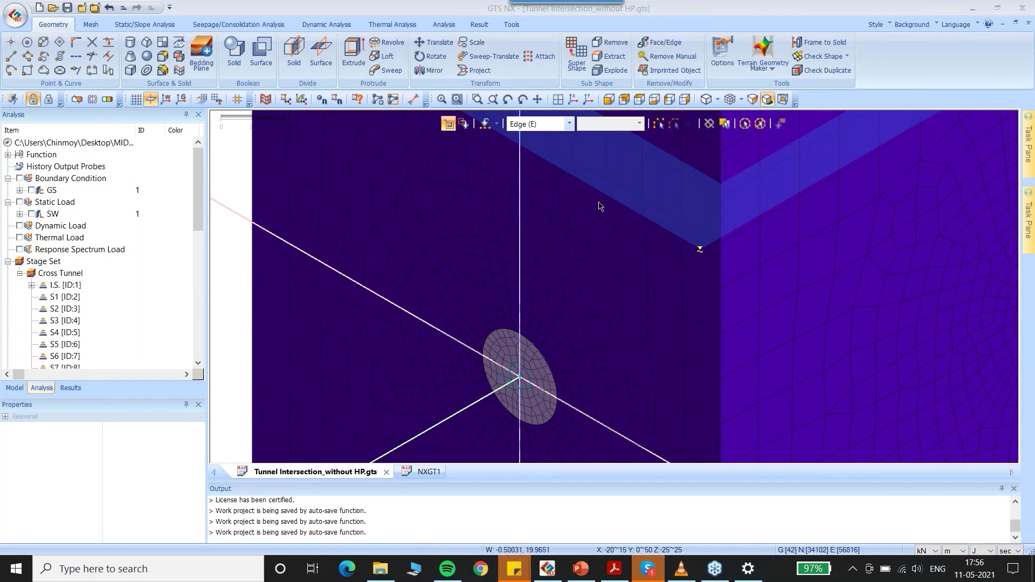
# Open the Cross Tunnel construction stage I.S. definition, review its global water level setting, and close it without changes
pyautogui.scroll(-5, 474, 201)
pyautogui.scroll(5, 474, 201)
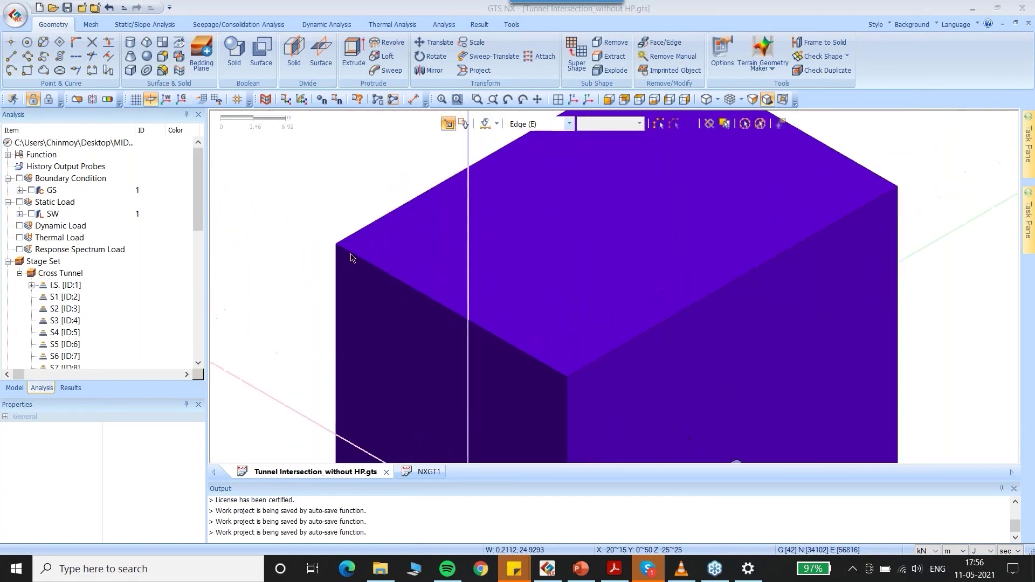
pyautogui.moveTo(547, 262); pyautogui.dragTo(551, 236, button='middle')
pyautogui.scroll(1, 358, 154)
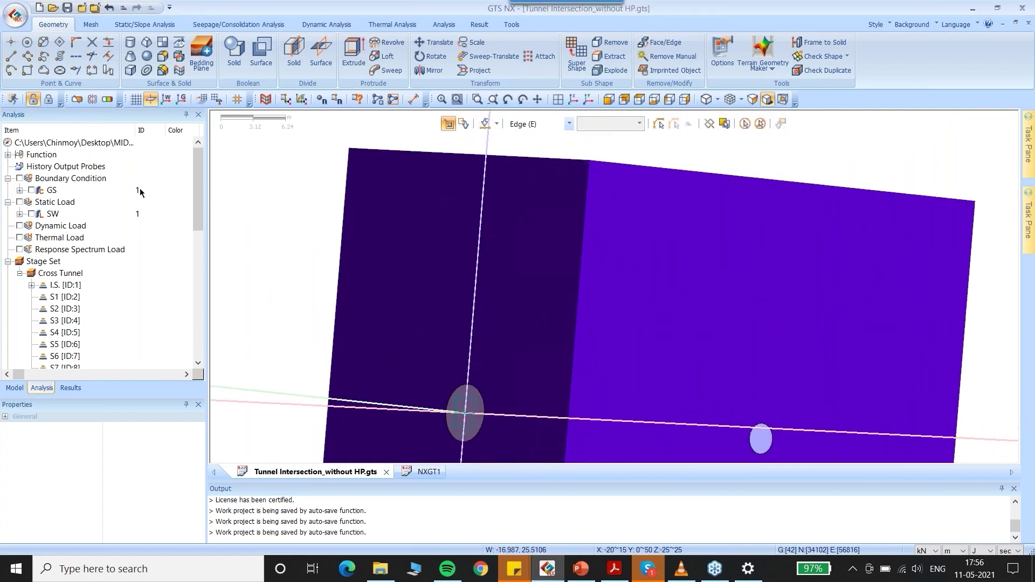
pyautogui.click(75, 287)
pyautogui.rightClick(73, 287)
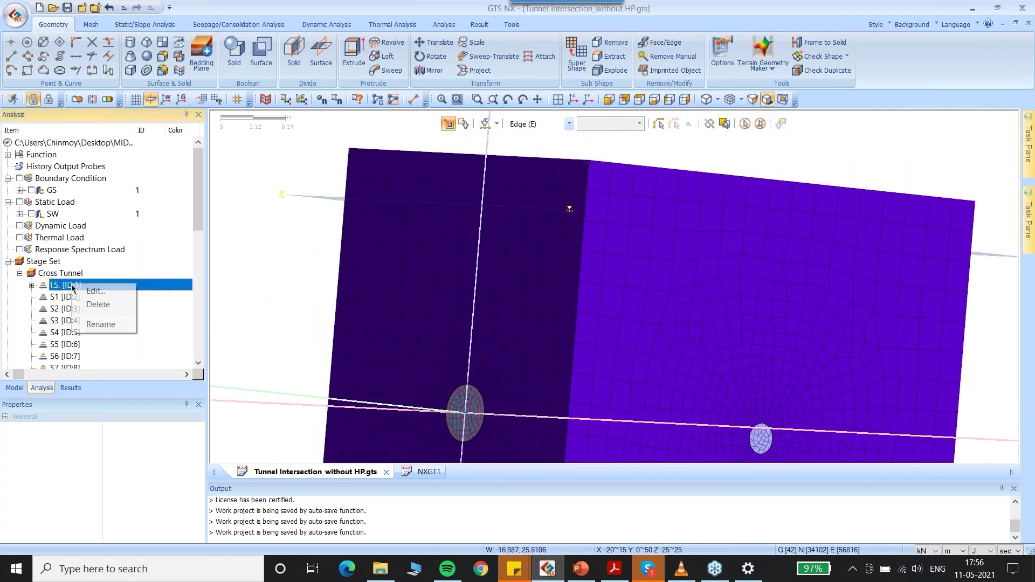
pyautogui.click(95, 291)
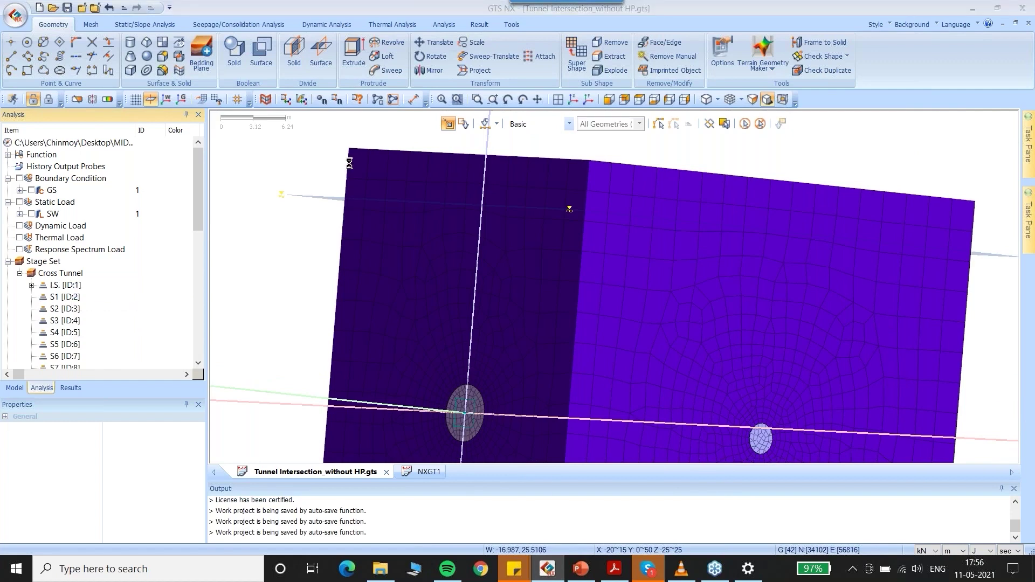
pyautogui.moveTo(313, 118); pyautogui.dragTo(329, 94)
pyautogui.moveTo(452, 199); pyautogui.dragTo(473, 199)
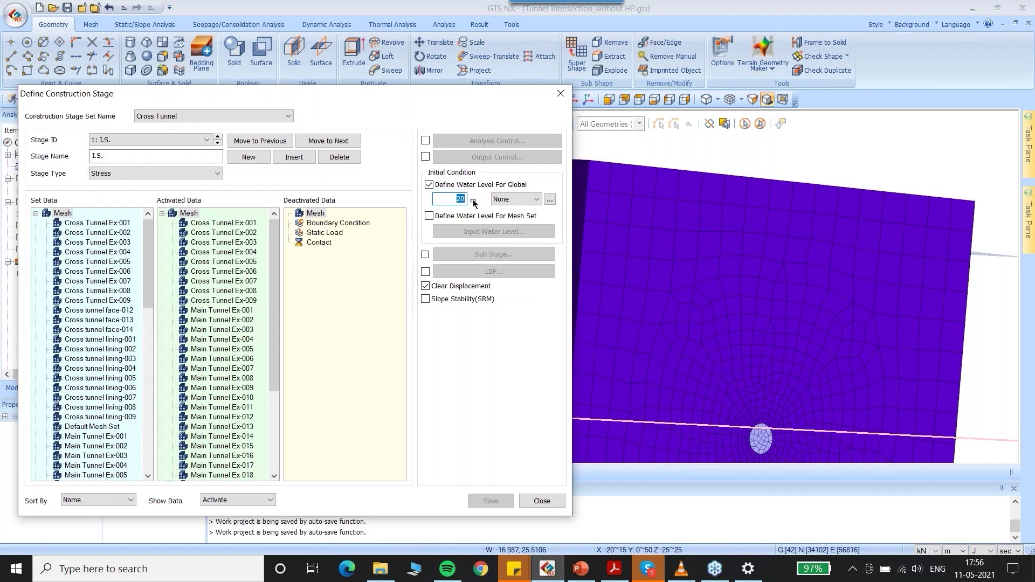
pyautogui.moveTo(481, 99); pyautogui.dragTo(485, 87)
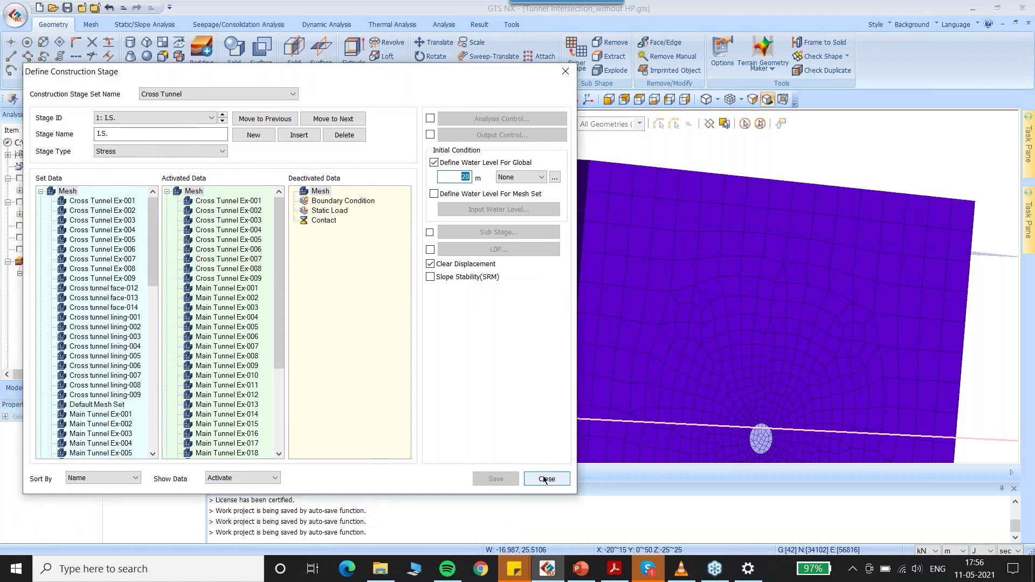
pyautogui.click(544, 479)
# Return to the isometric view and examine the upper part of the soil block with its water level plane
pyautogui.moveTo(361, 201); pyautogui.dragTo(438, 204, button='middle')
pyautogui.click(574, 99)
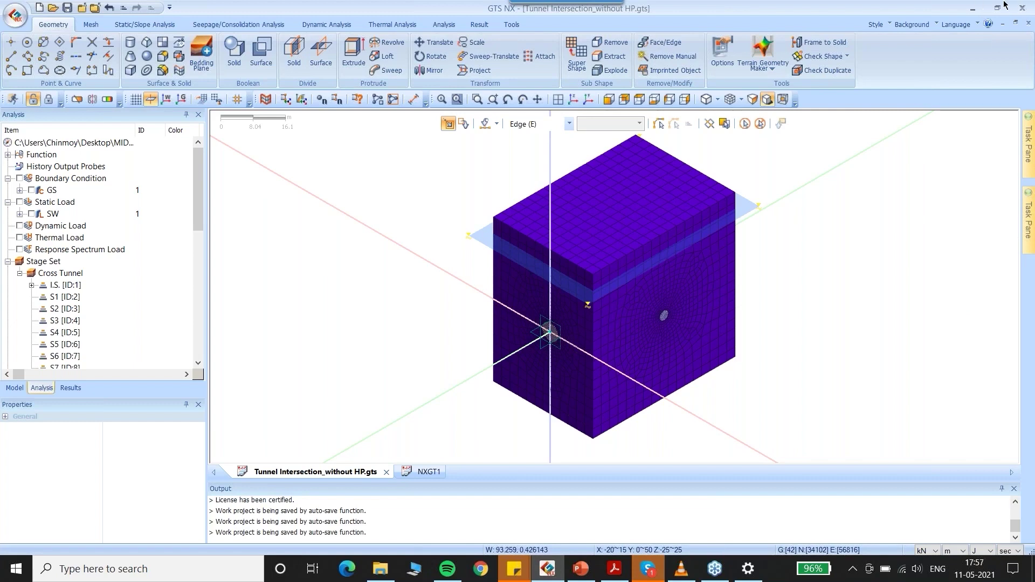
pyautogui.scroll(-1, 637, 215)
pyautogui.scroll(3, 644, 153)
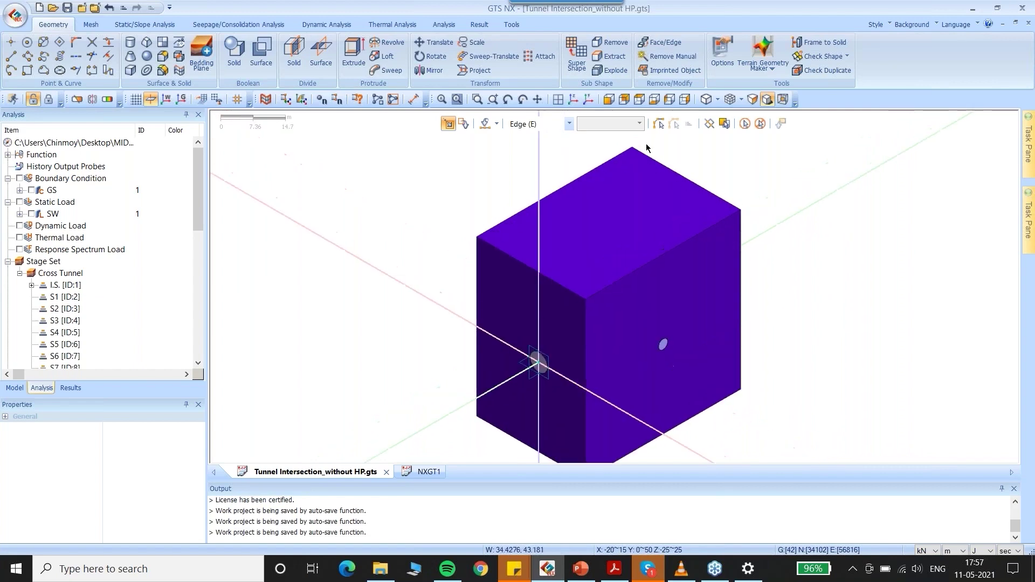